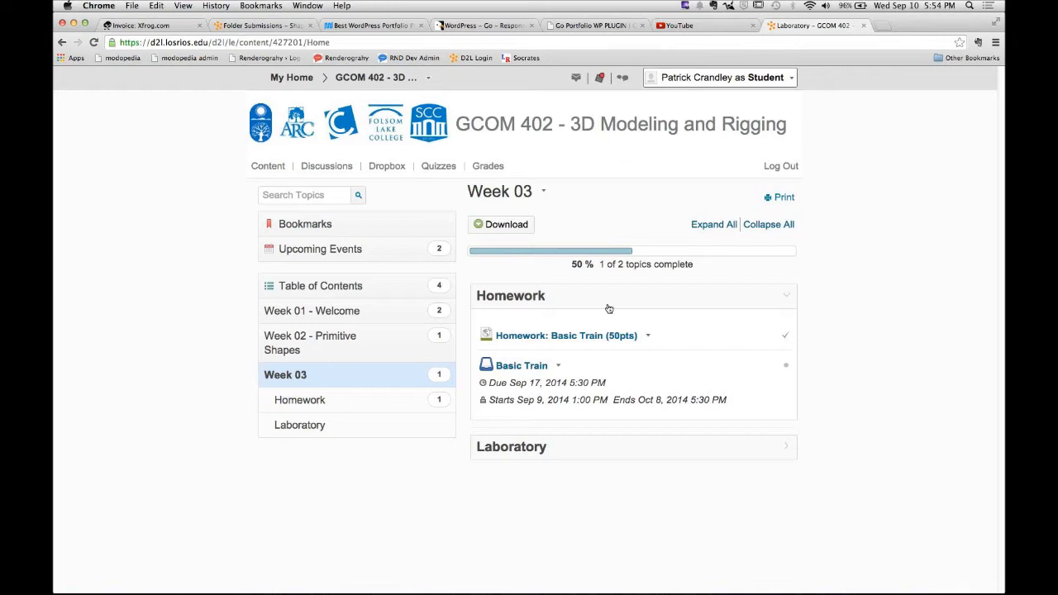
- Open the Basic Train homework page and read through the assignment requirements and resources
{"action": "left_click", "coordinate": [601, 341]}
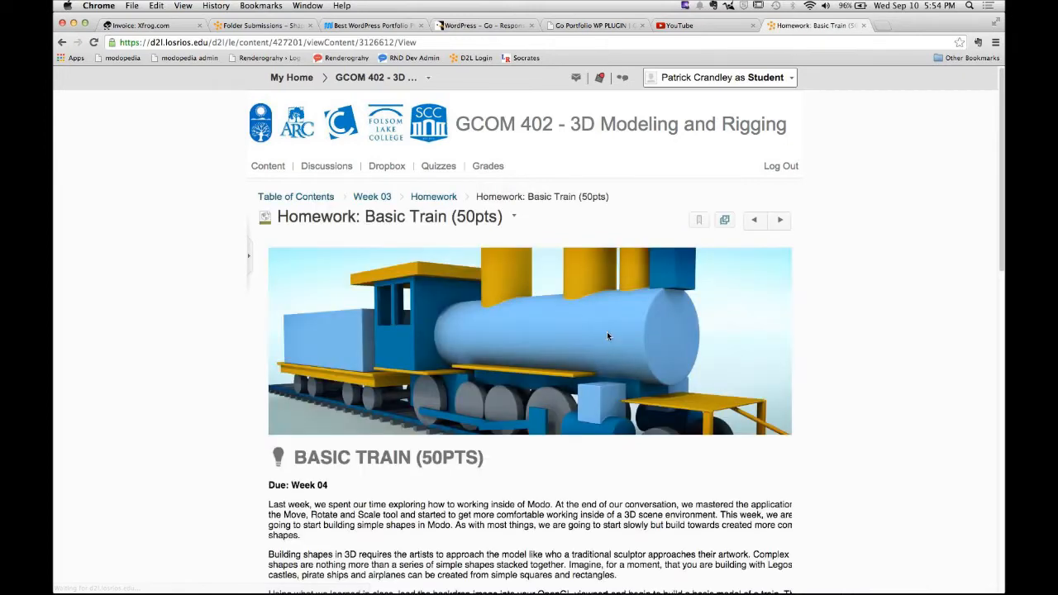
{"action": "scroll", "coordinate": [636, 323], "scroll_direction": "down", "scroll_amount": 3}
{"action": "scroll", "coordinate": [666, 299], "scroll_direction": "up", "scroll_amount": 1}
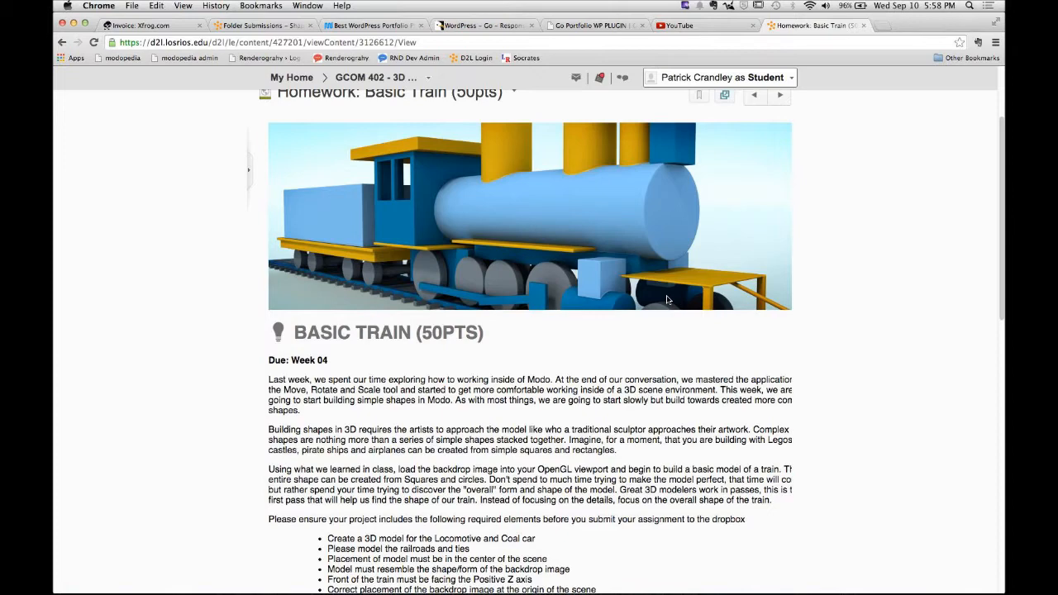
{"action": "scroll", "coordinate": [652, 295], "scroll_direction": "down", "scroll_amount": 10}
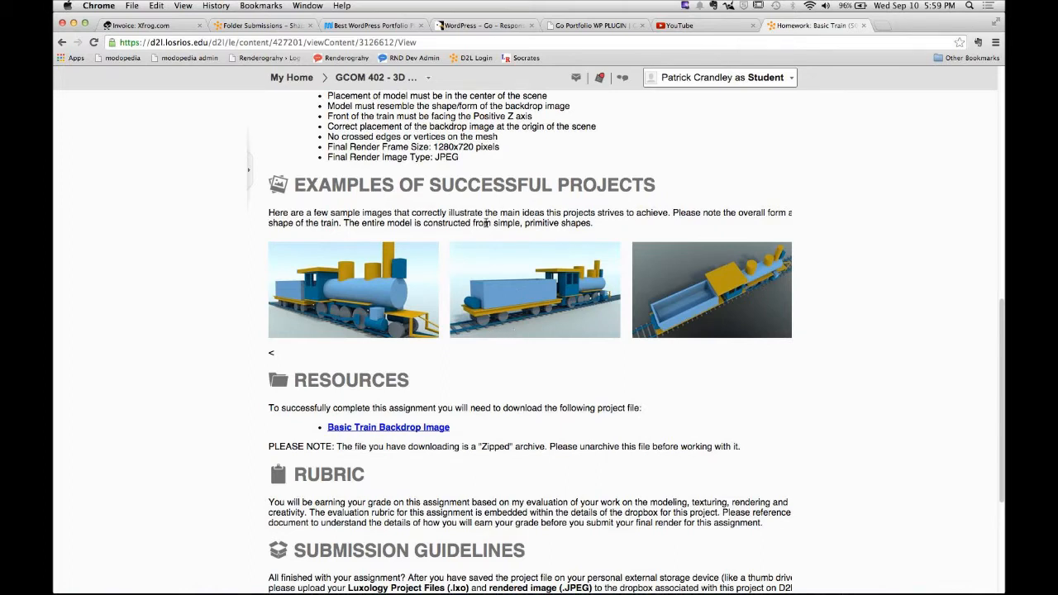
- Hide the browser and switch to MODO
{"action": "left_click", "coordinate": [98, 5]}
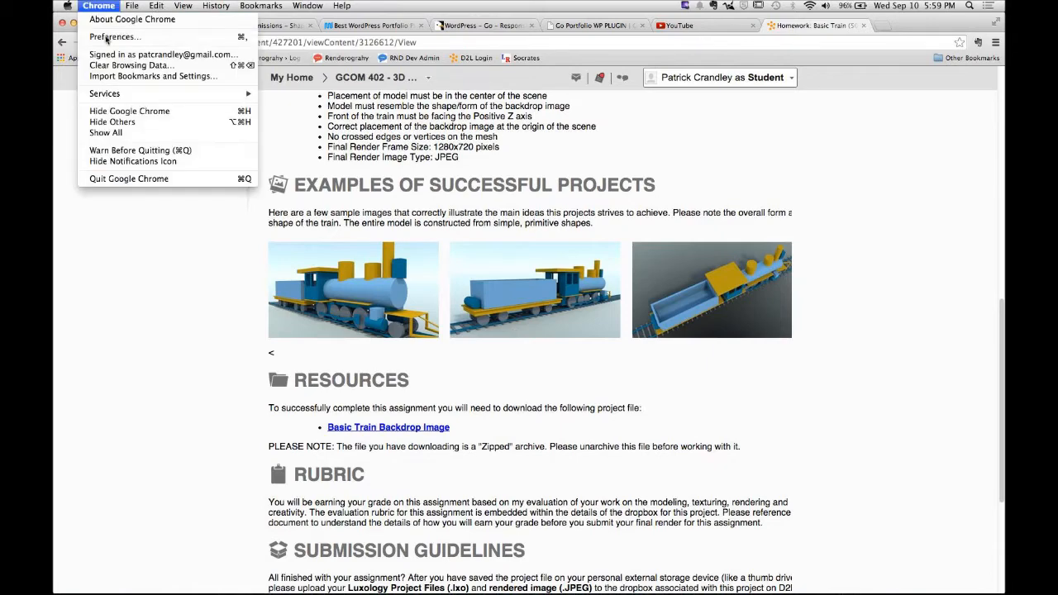
{"action": "left_click", "coordinate": [124, 110]}
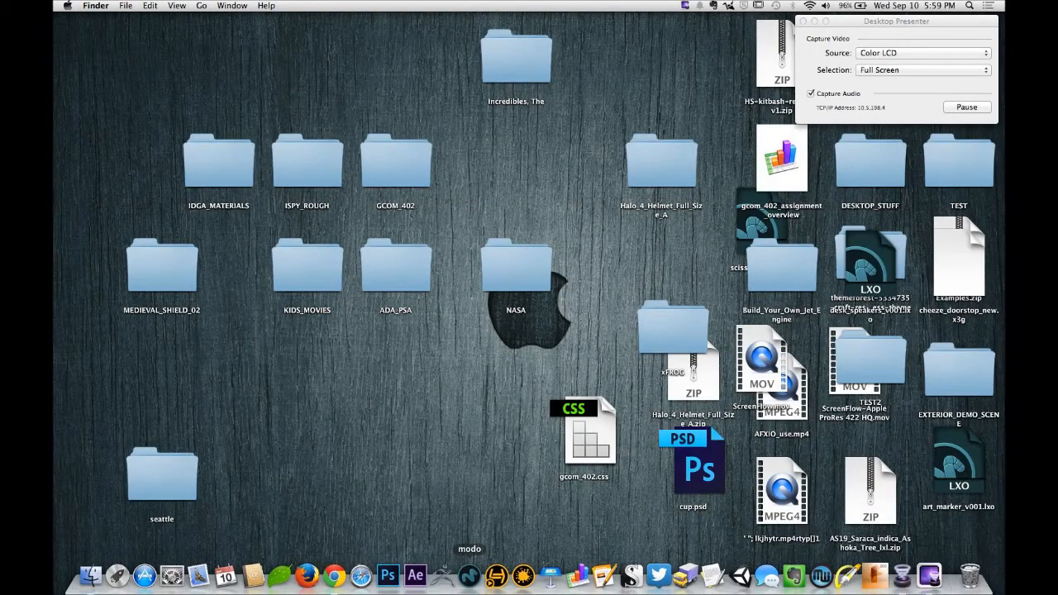
{"action": "mouse_move", "coordinate": [469, 582]}
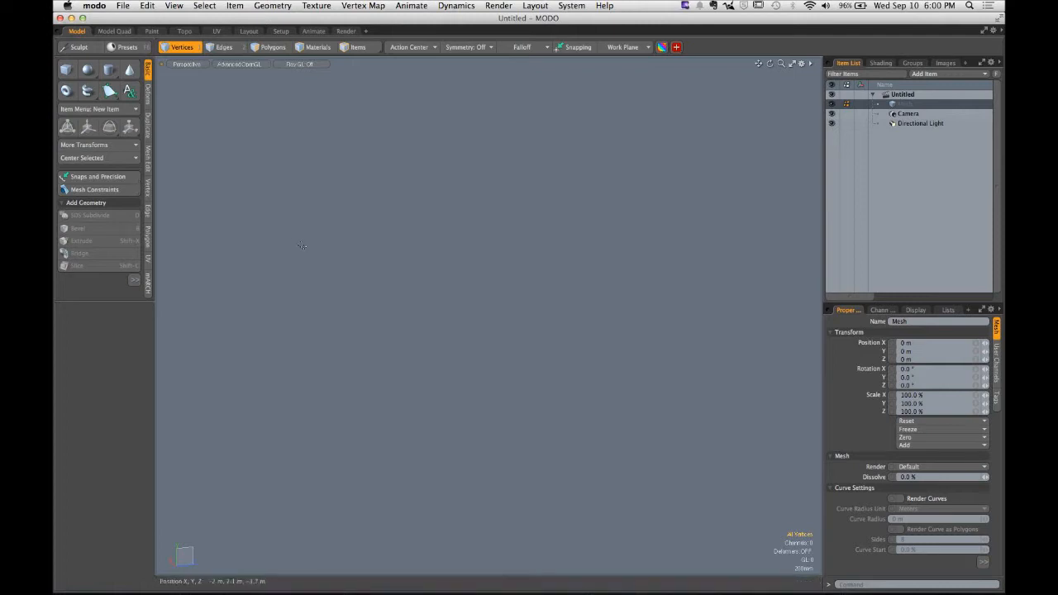
{"action": "left_click", "coordinate": [123, 7]}
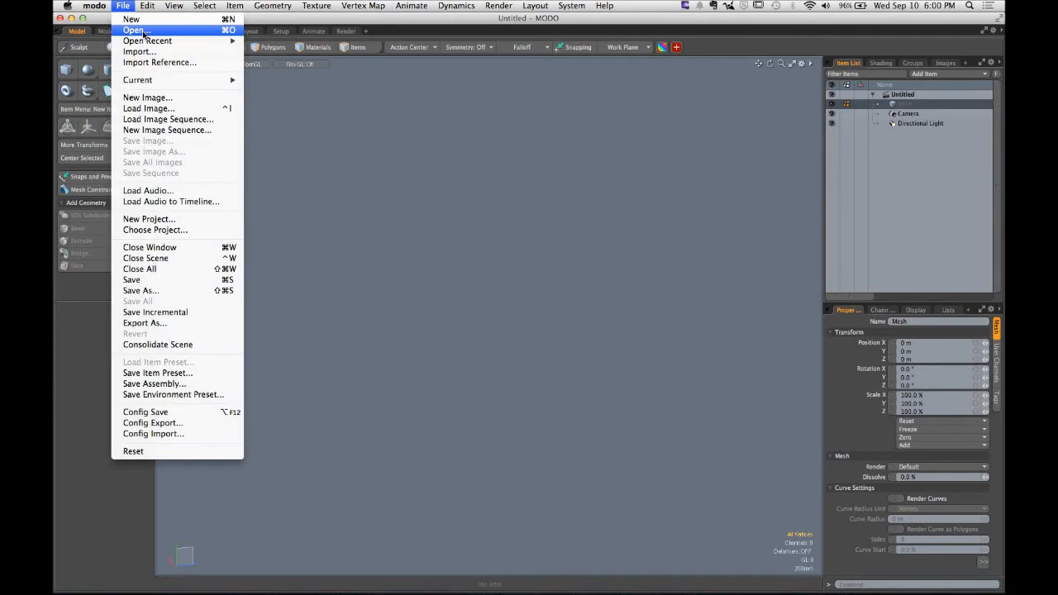
{"action": "left_click", "coordinate": [330, 156]}
- Add a unit Teapot primitive to the current mesh
{"action": "left_click", "coordinate": [272, 6]}
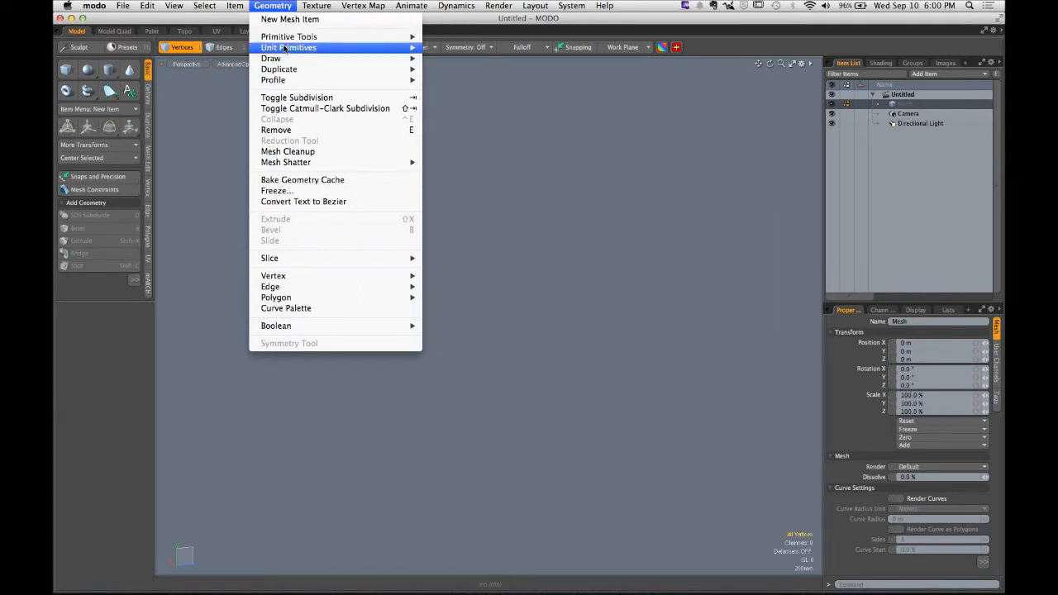
{"action": "mouse_move", "coordinate": [284, 49]}
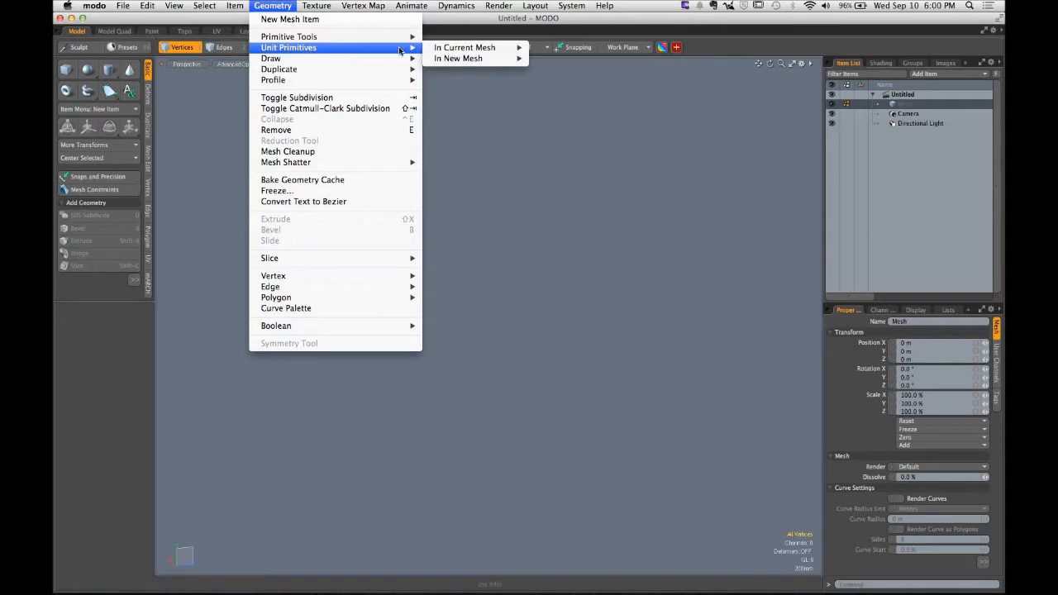
{"action": "mouse_move", "coordinate": [483, 49]}
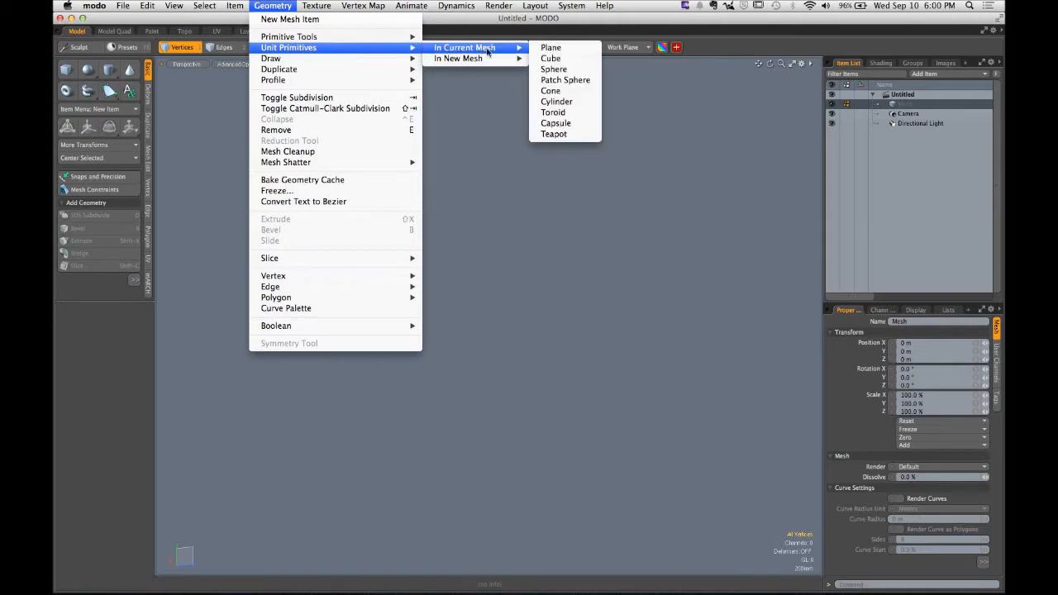
{"action": "left_click", "coordinate": [556, 134]}
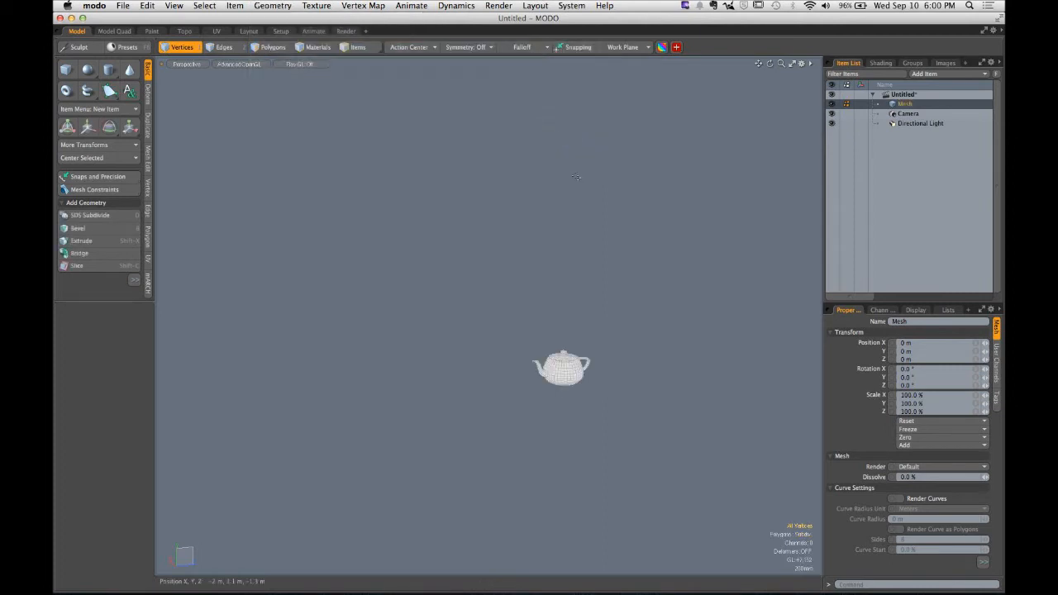
- Frame the teapot and set the viewport's GL background to Gradient in the viewport options
{"action": "key", "text": "a"}
{"action": "mouse_move", "coordinate": [512, 347]}
{"action": "left_mouse_down", "text": "alt"}
{"action": "mouse_move", "coordinate": [540, 363]}
{"action": "mouse_move", "coordinate": [626, 325]}
{"action": "left_mouse_up", "text": "alt"}
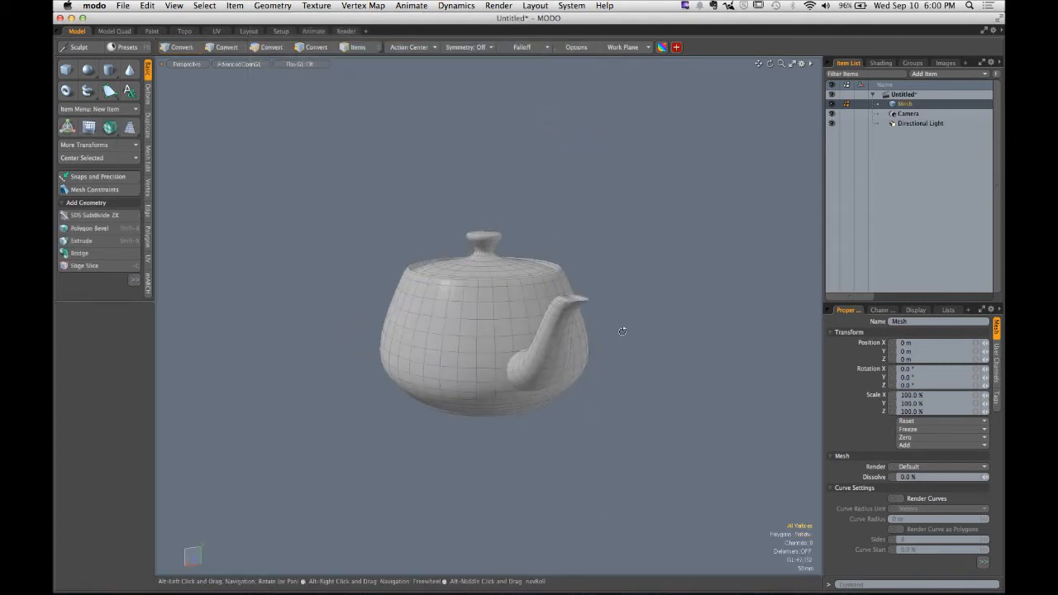
{"action": "key", "text": "o"}
{"action": "left_click", "coordinate": [698, 272]}
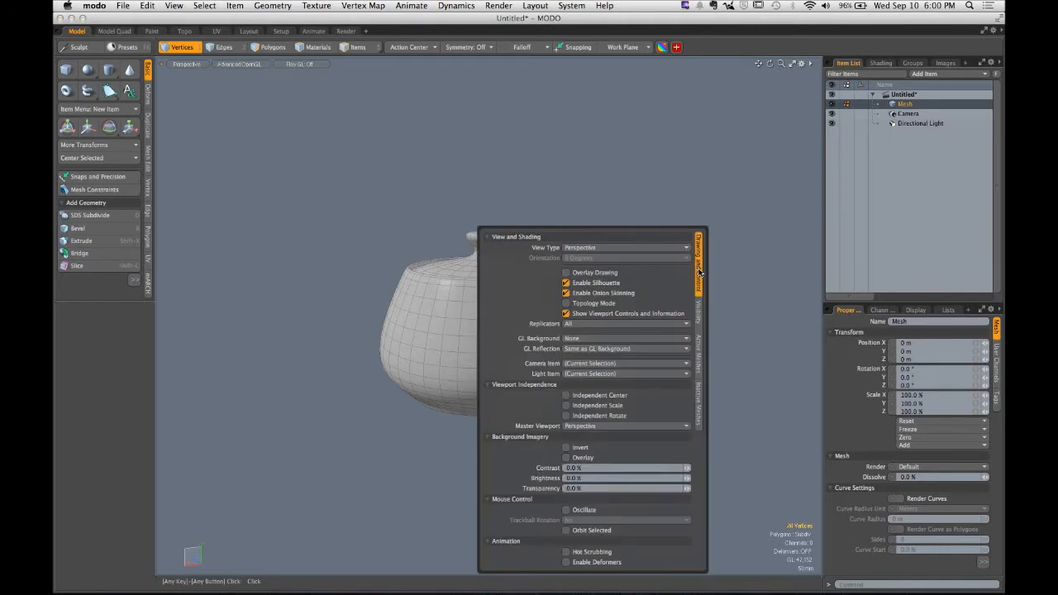
{"action": "left_click", "coordinate": [600, 341]}
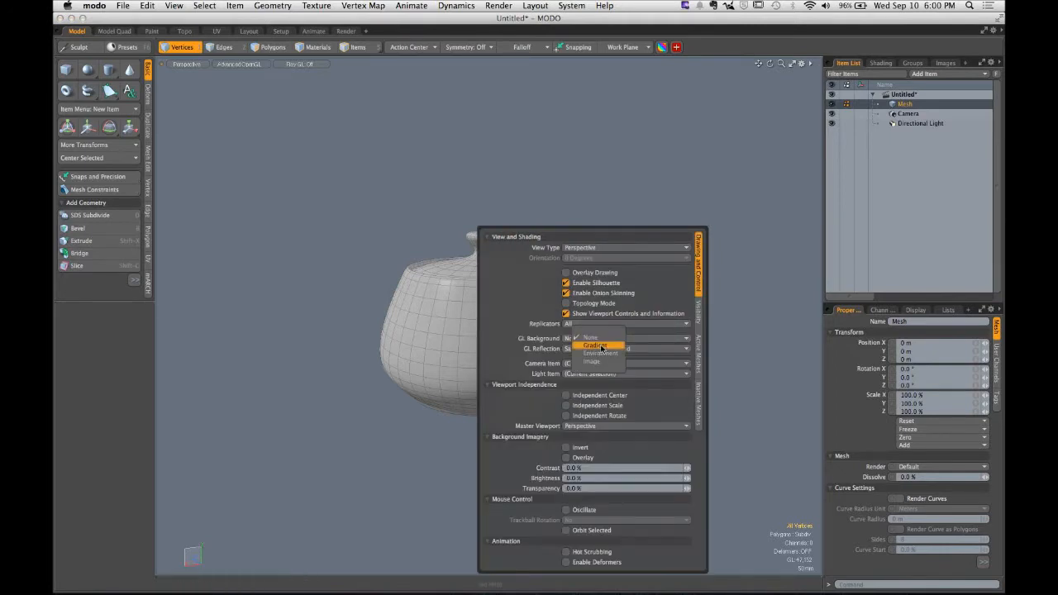
{"action": "left_click", "coordinate": [595, 345]}
- Change the viewport's visibility options to display the grid
{"action": "key", "text": "o"}
{"action": "left_click", "coordinate": [698, 312]}
{"action": "left_click", "coordinate": [636, 350]}
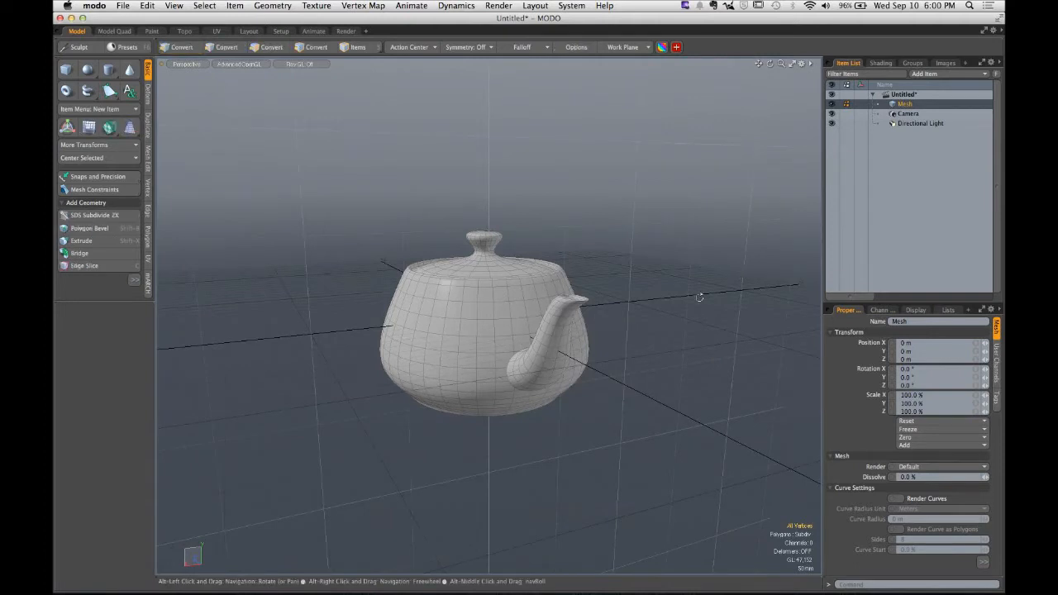
- Add another unit Teapot primitive to the current mesh
{"action": "left_click_drag", "start_coordinate": [699, 295], "coordinate": [445, 295], "text": "alt"}
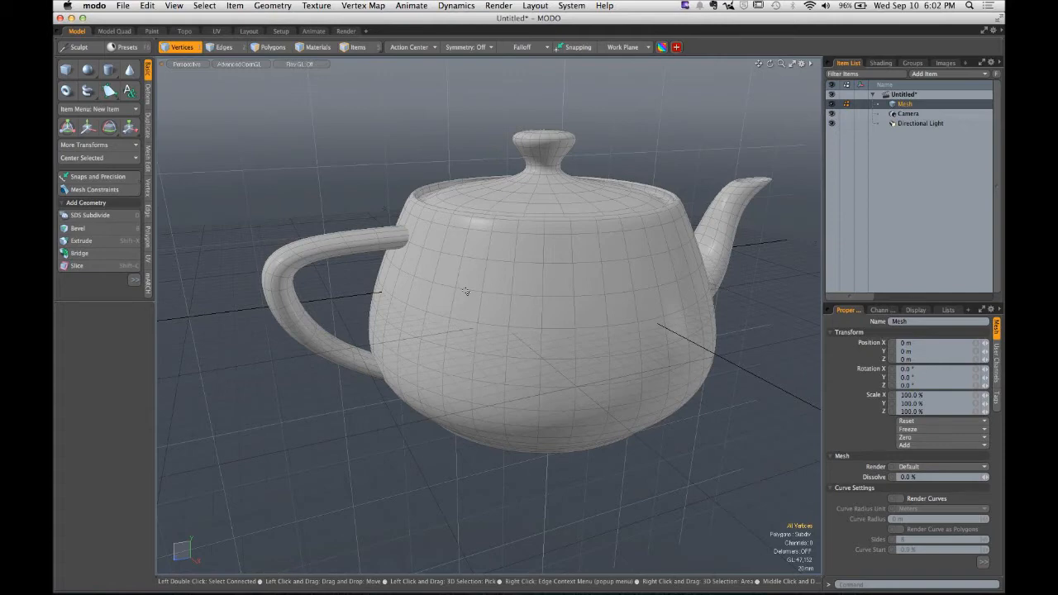
{"action": "left_click_drag", "start_coordinate": [737, 271], "coordinate": [389, 314], "text": "alt"}
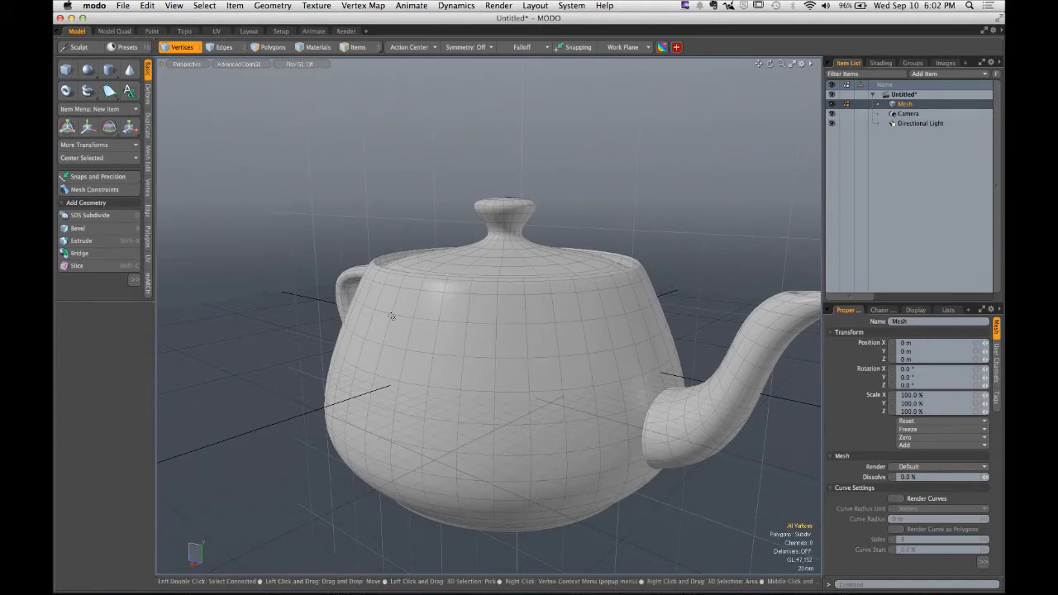
{"action": "left_click_drag", "start_coordinate": [392, 316], "coordinate": [455, 326], "text": "alt"}
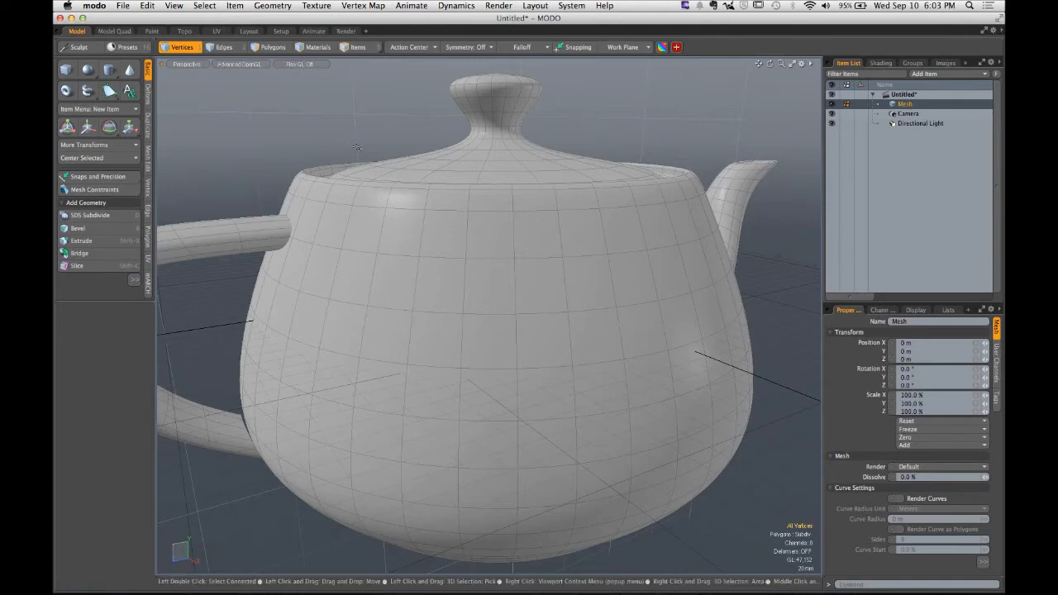
{"action": "left_click", "coordinate": [260, 8]}
{"action": "mouse_move", "coordinate": [294, 49]}
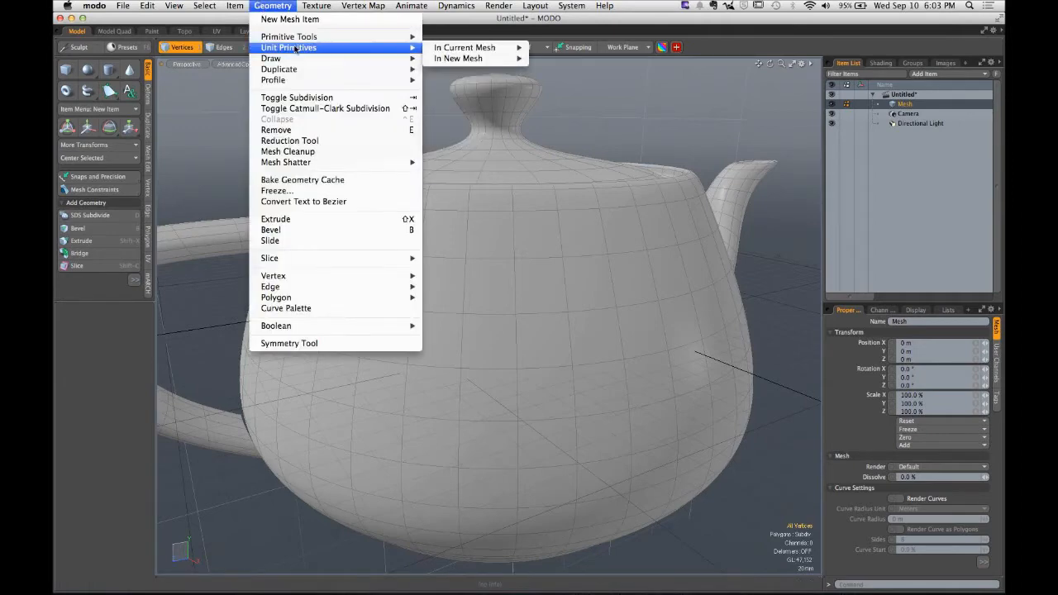
{"action": "mouse_move", "coordinate": [464, 48]}
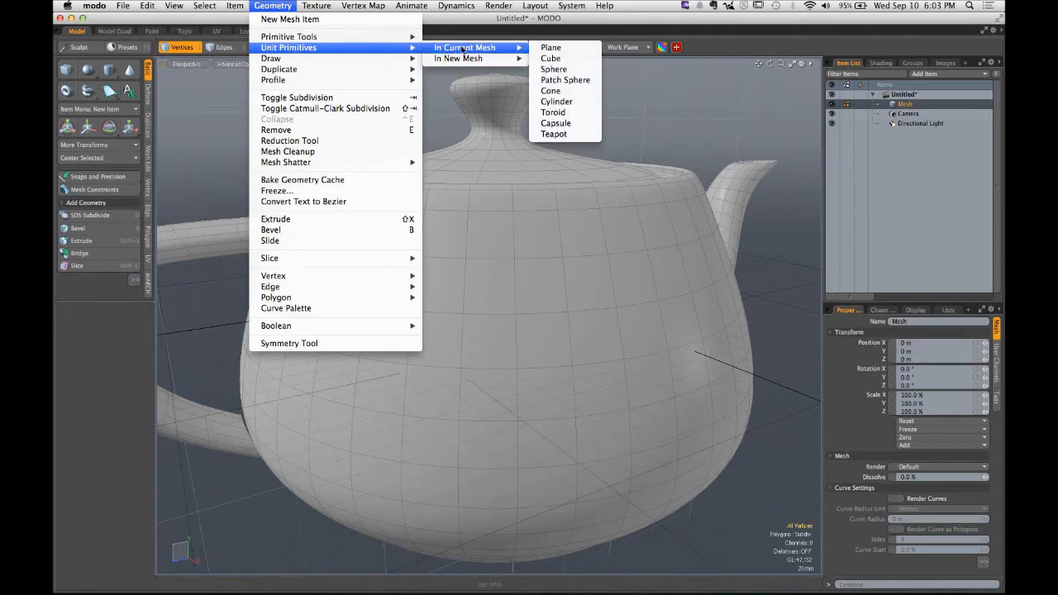
{"action": "left_click", "coordinate": [560, 135]}
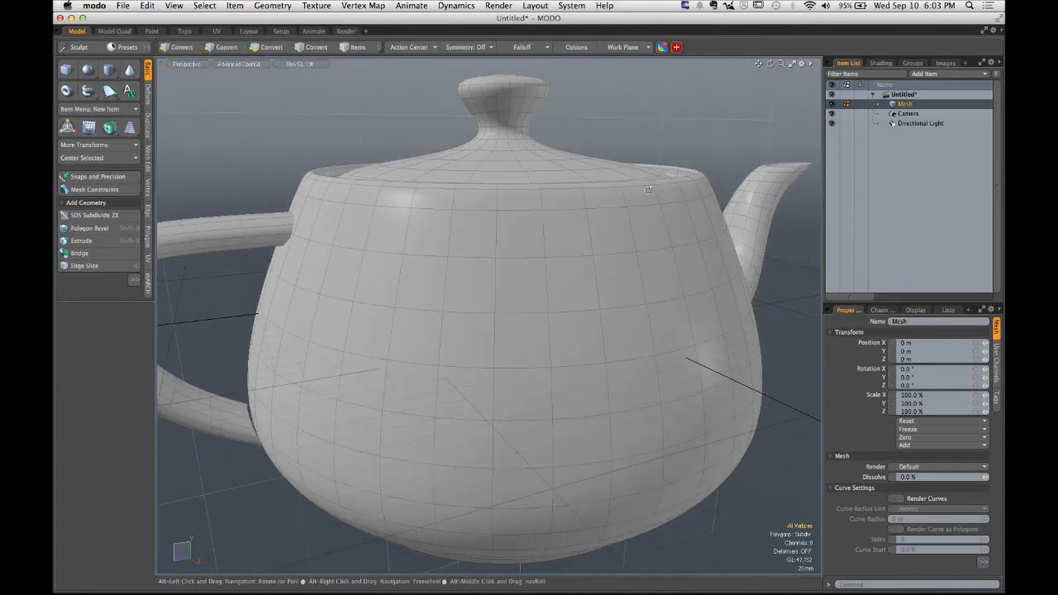
- Switch to Polygons mode and select all connected polygons of the teapot's spout
{"action": "left_click_drag", "start_coordinate": [664, 175], "coordinate": [615, 212], "text": "alt"}
{"action": "left_click_drag", "start_coordinate": [615, 212], "coordinate": [464, 280], "text": "ctrl+alt"}
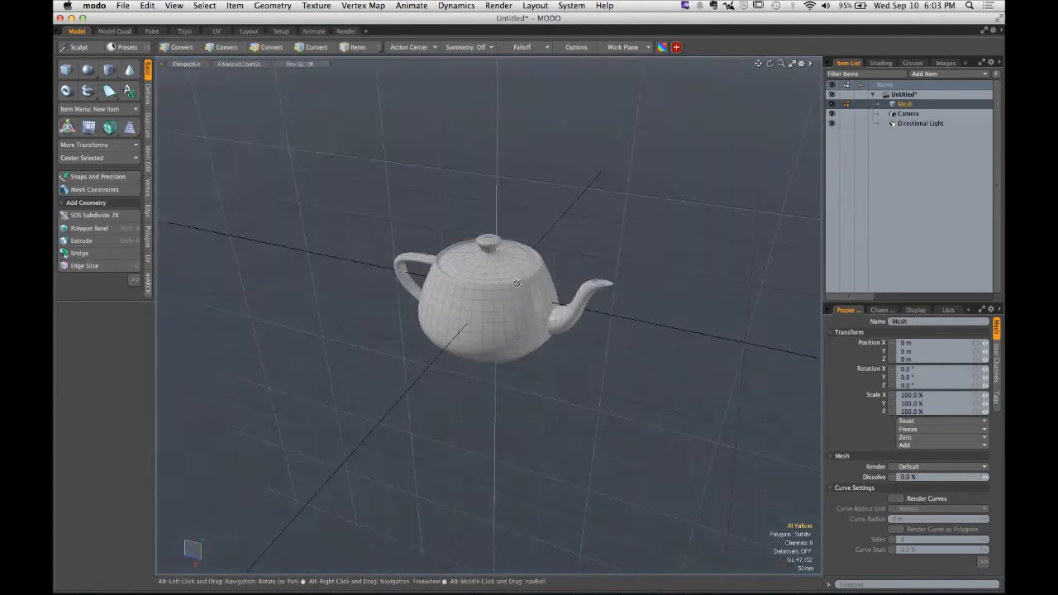
{"action": "mouse_move", "coordinate": [529, 285]}
{"action": "left_mouse_down", "text": "alt"}
{"action": "mouse_move", "coordinate": [477, 302]}
{"action": "mouse_move", "coordinate": [515, 279]}
{"action": "left_mouse_up", "text": "alt"}
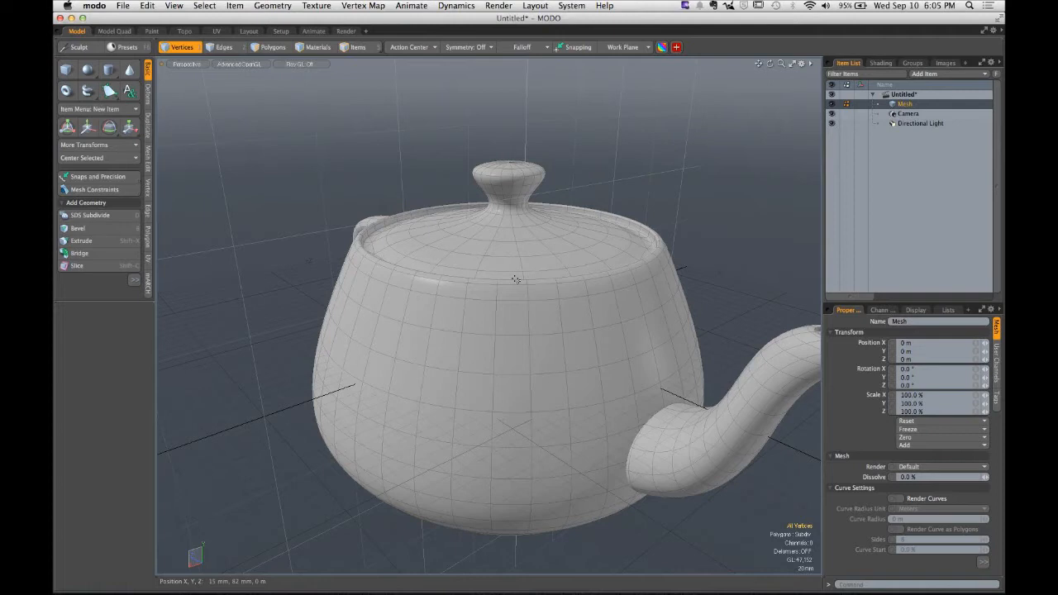
{"action": "left_click_drag", "start_coordinate": [515, 280], "coordinate": [576, 267], "text": "alt"}
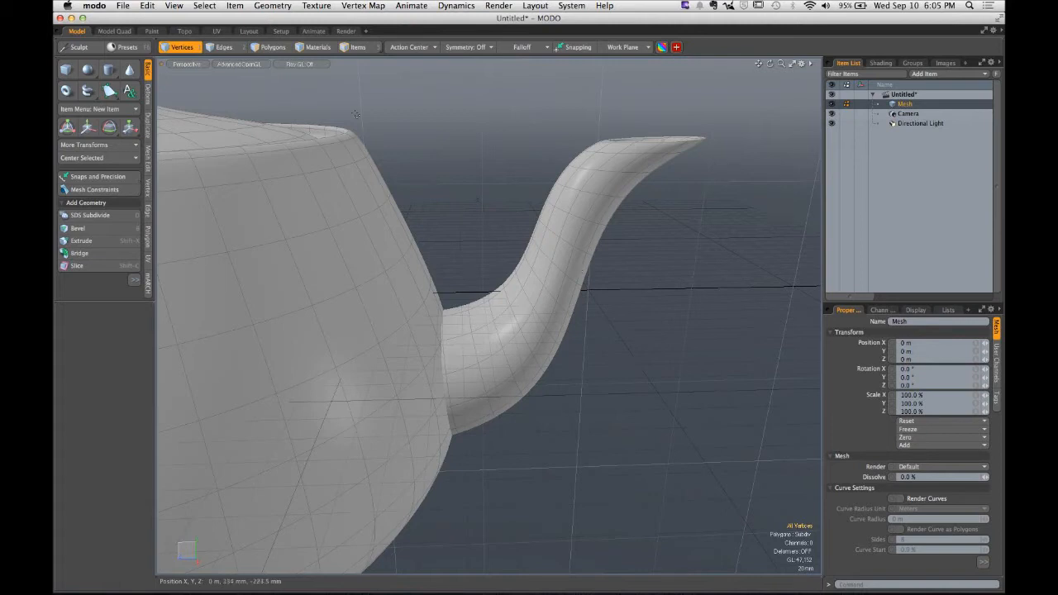
{"action": "key", "text": "ctrl"}
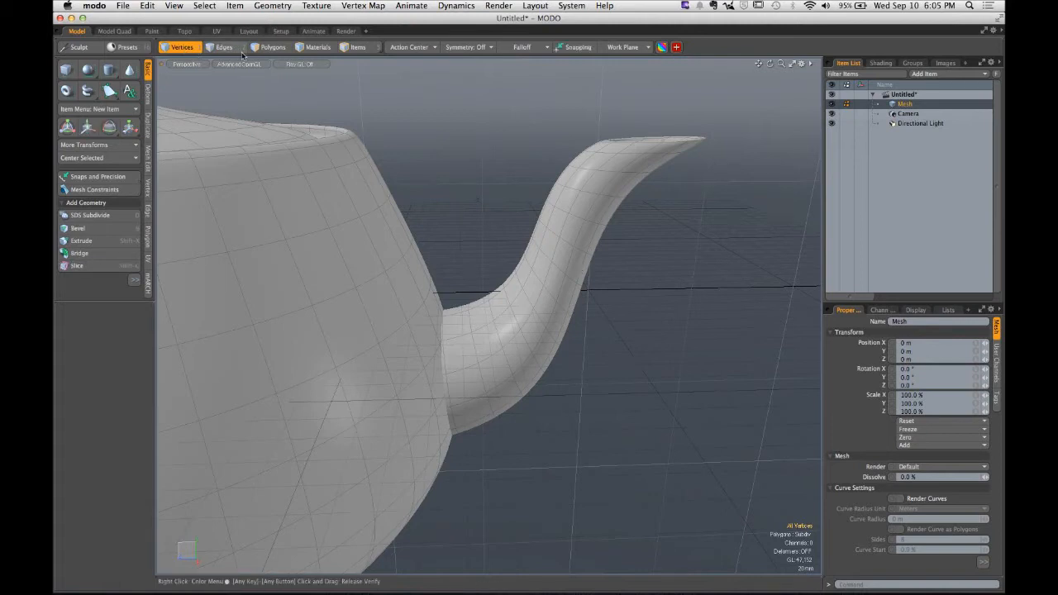
{"action": "left_click", "coordinate": [272, 47]}
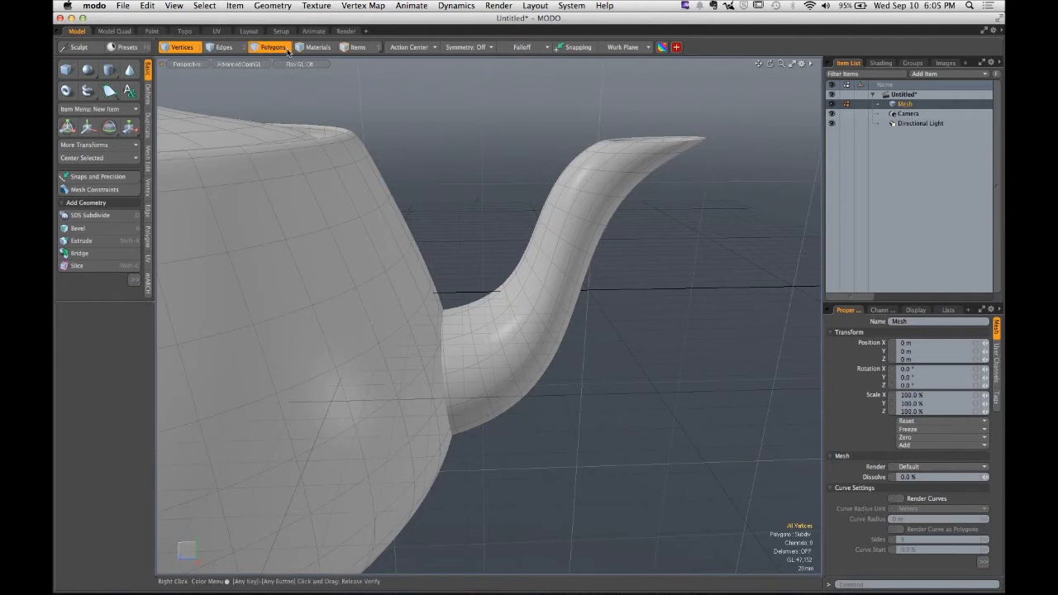
{"action": "key", "text": "ctrl"}
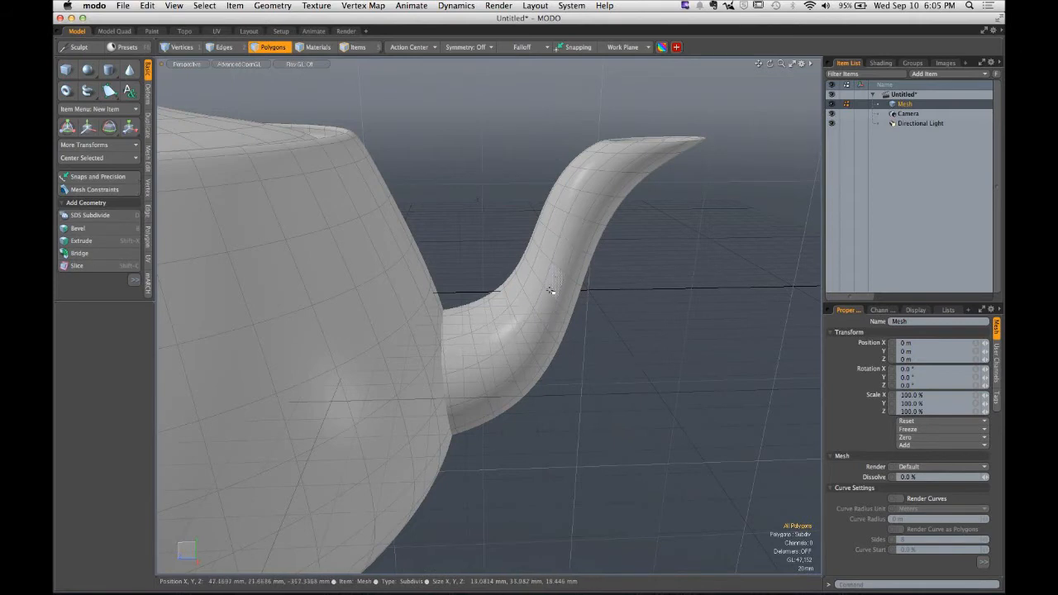
{"action": "double_click", "coordinate": [565, 237]}
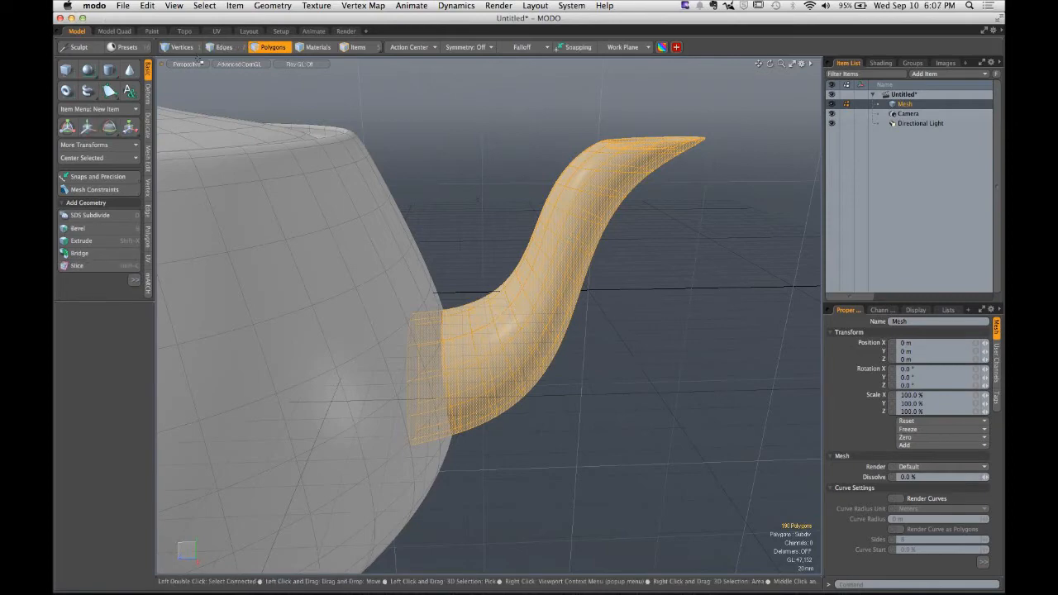
- Cycle through the component selection modes and return to Polygons mode
{"action": "key", "text": "space"}
{"action": "key", "text": "space"}
{"action": "key", "text": "space"}
{"action": "key", "text": "space"}
{"action": "key", "text": "space"}
{"action": "key", "text": "space"}
{"action": "key", "text": "space"}
{"action": "key", "text": "space"}
{"action": "key", "text": "space"}
{"action": "key", "text": "space"}
{"action": "key", "text": "space"}
{"action": "key", "text": "space"}
{"action": "key", "text": "space"}
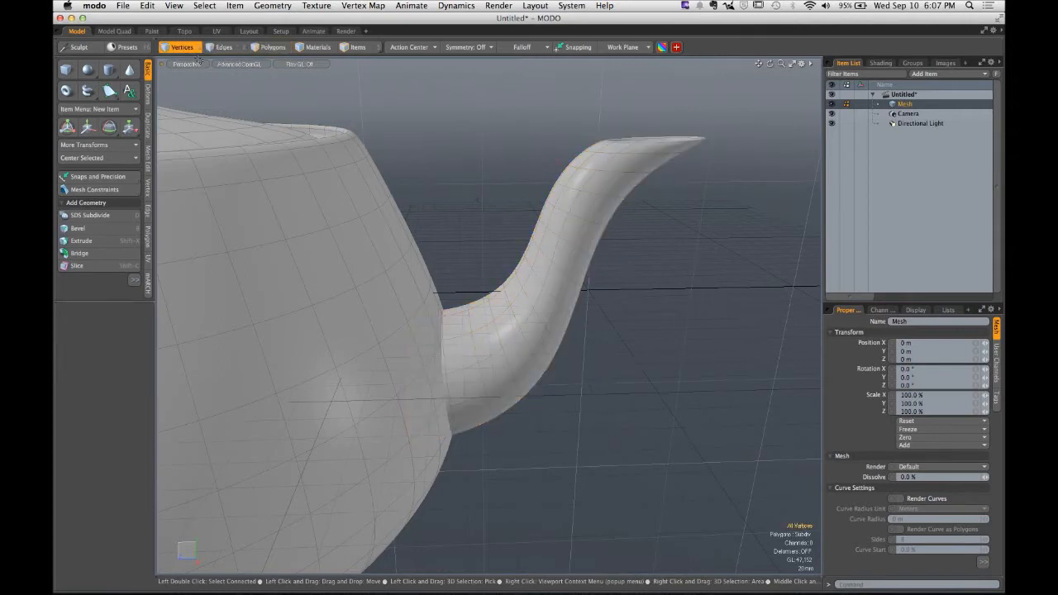
{"action": "key", "text": "ctrl"}
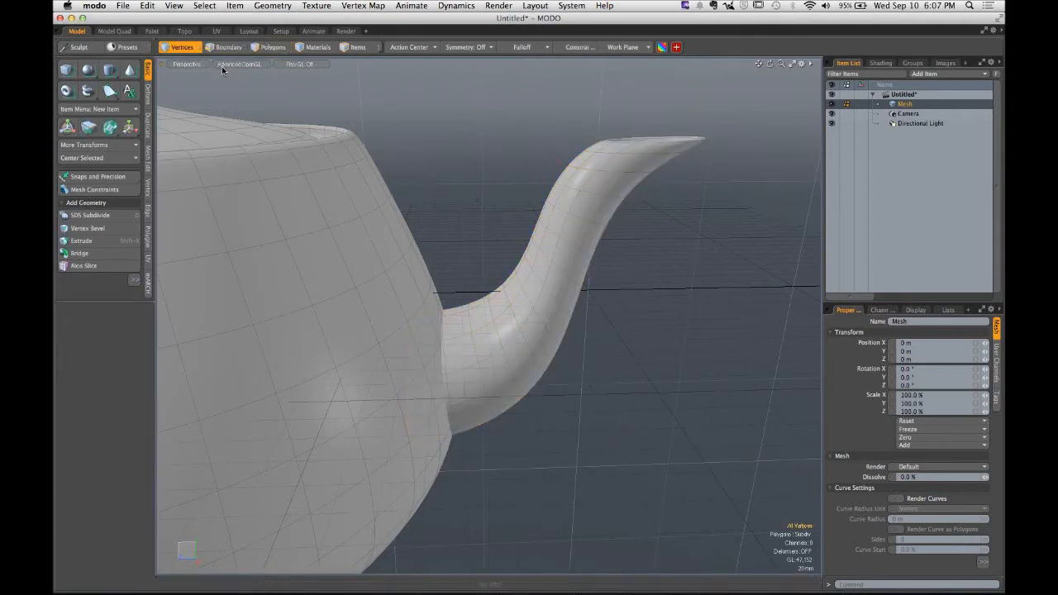
{"action": "key", "text": "3"}
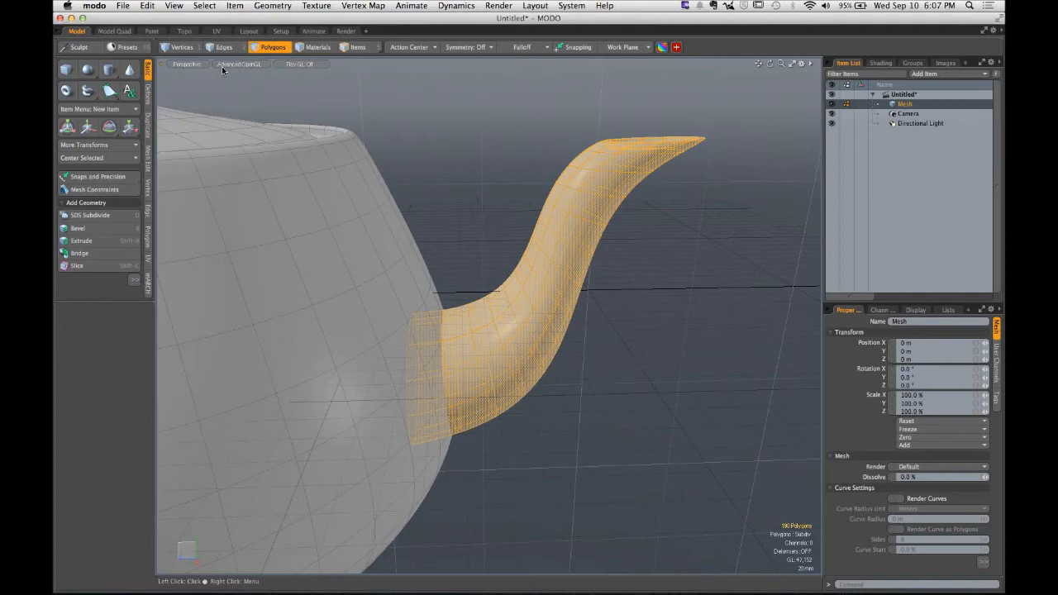
- Deselect and reselect the spout's connected polygons
{"action": "left_click", "coordinate": [444, 101]}
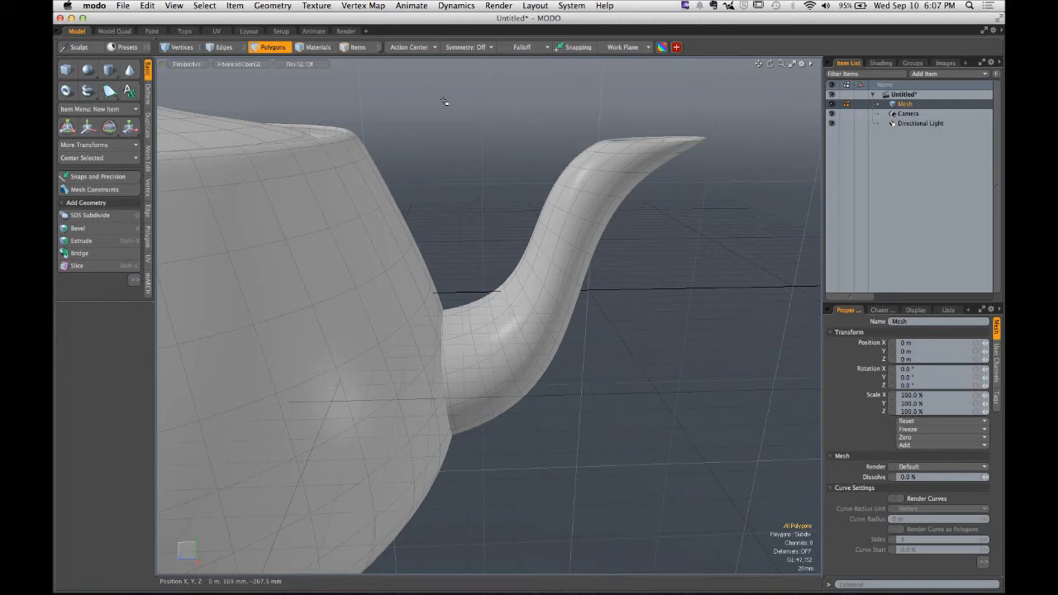
{"action": "double_click", "coordinate": [537, 248]}
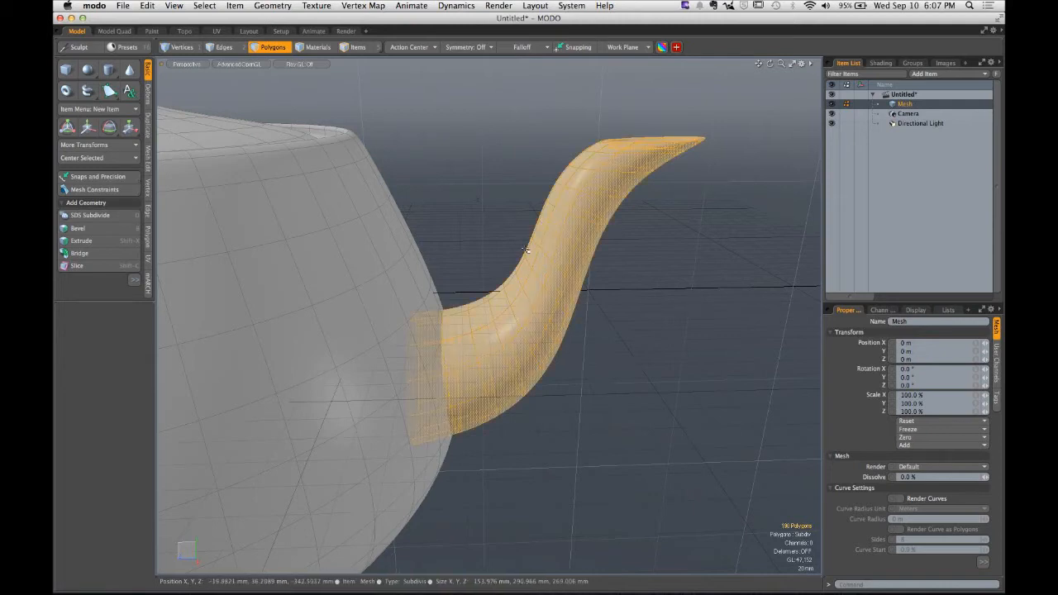
{"action": "key", "text": "Escape"}
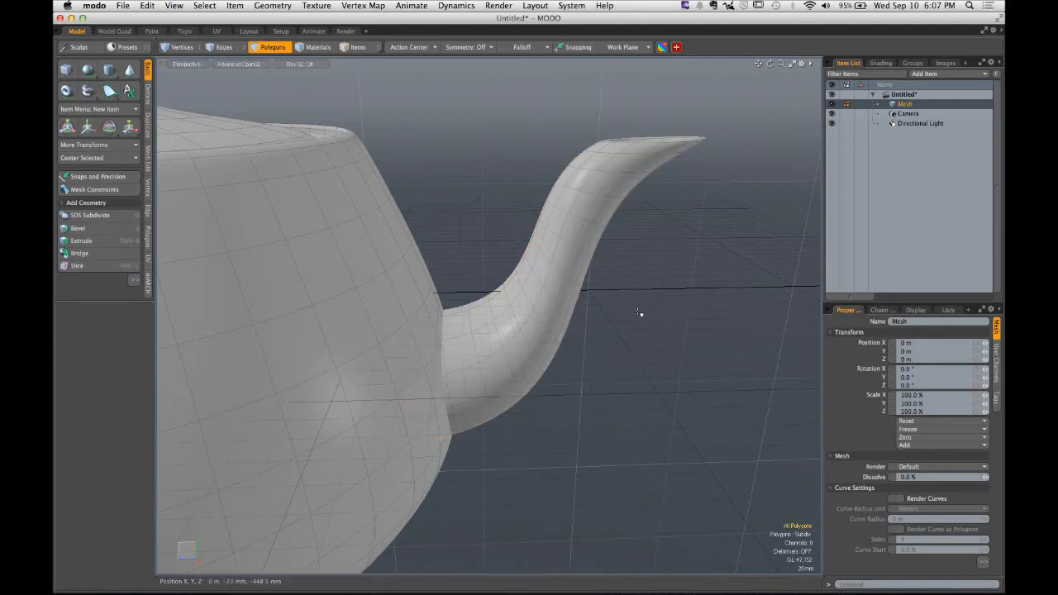
{"action": "double_click", "coordinate": [548, 310]}
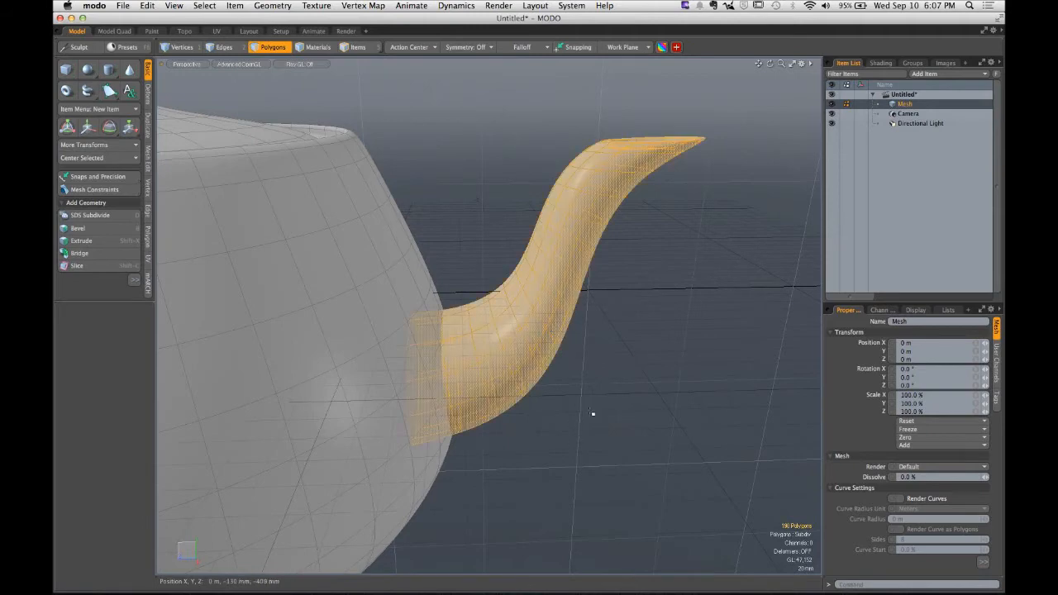
- Reselect the spout's connected polygons, orbit around it, then clear the selection
{"action": "key", "text": "Escape"}
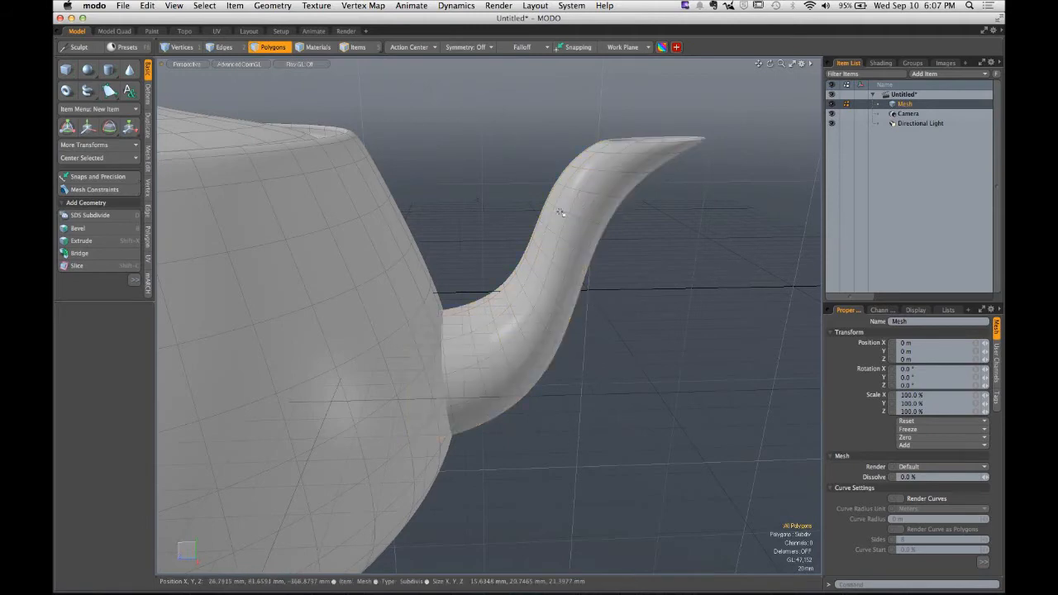
{"action": "double_click", "coordinate": [560, 213]}
{"action": "left_click_drag", "start_coordinate": [560, 213], "coordinate": [539, 220], "text": "alt"}
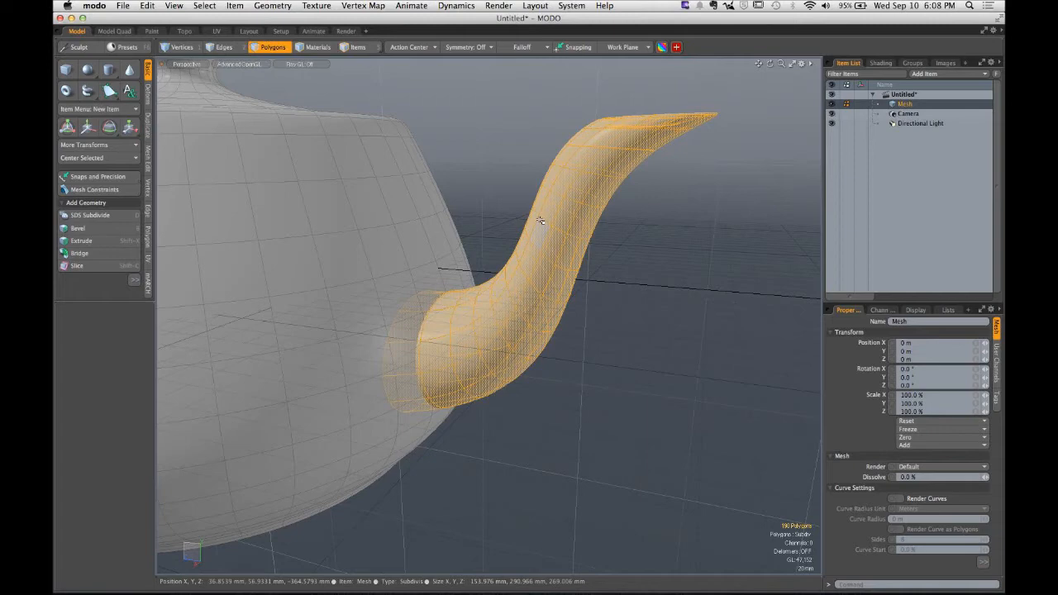
{"action": "key", "text": "Escape"}
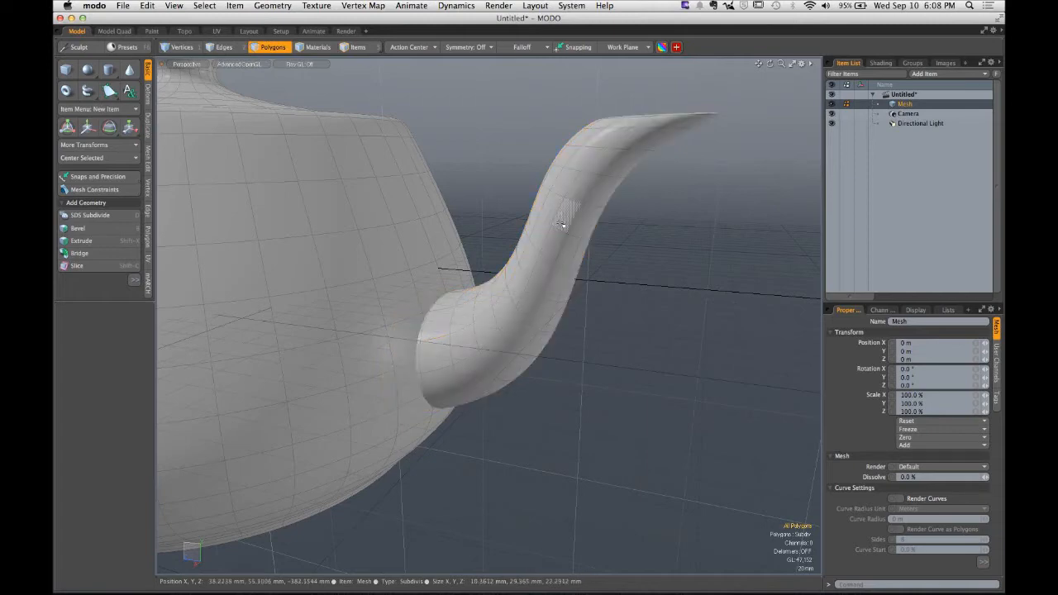
- Paint-select a patch of polygons across the front and side of the teapot body
{"action": "scroll", "coordinate": [538, 221], "scroll_direction": "down", "scroll_amount": 5}
{"action": "left_click_drag", "start_coordinate": [538, 224], "coordinate": [533, 284], "text": "alt"}
{"action": "scroll", "coordinate": [533, 284], "scroll_direction": "up", "scroll_amount": 5}
{"action": "scroll", "coordinate": [533, 284], "scroll_direction": "down", "scroll_amount": 3}
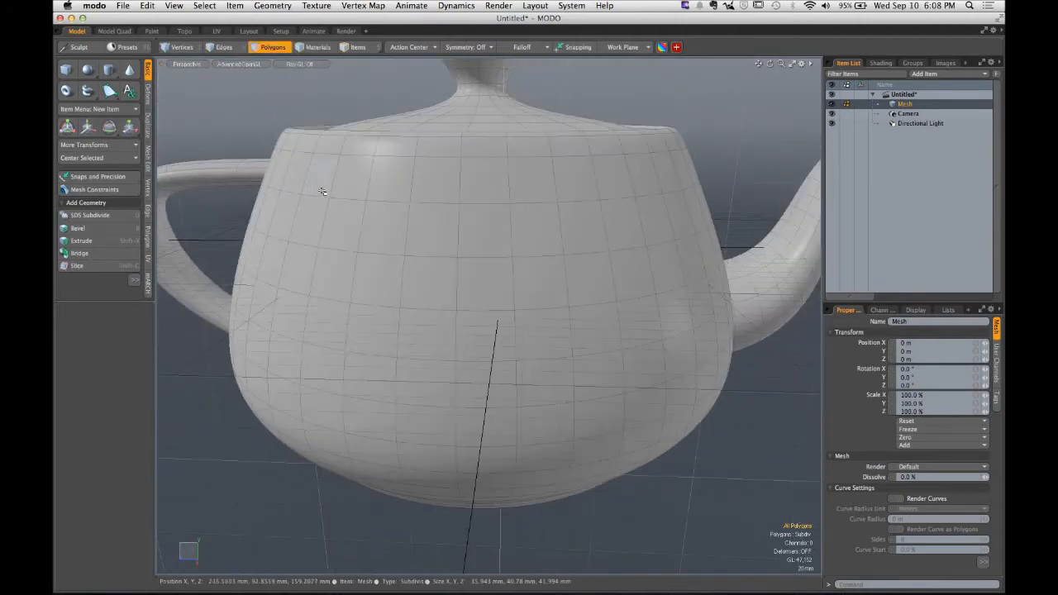
{"action": "mouse_move", "coordinate": [349, 187]}
{"action": "left_mouse_down"}
{"action": "mouse_move", "coordinate": [633, 185]}
{"action": "mouse_move", "coordinate": [671, 361]}
{"action": "mouse_move", "coordinate": [517, 378]}
{"action": "mouse_move", "coordinate": [389, 373]}
{"action": "mouse_move", "coordinate": [377, 235]}
{"action": "mouse_move", "coordinate": [337, 350]}
{"action": "mouse_move", "coordinate": [350, 361]}
{"action": "left_mouse_up"}
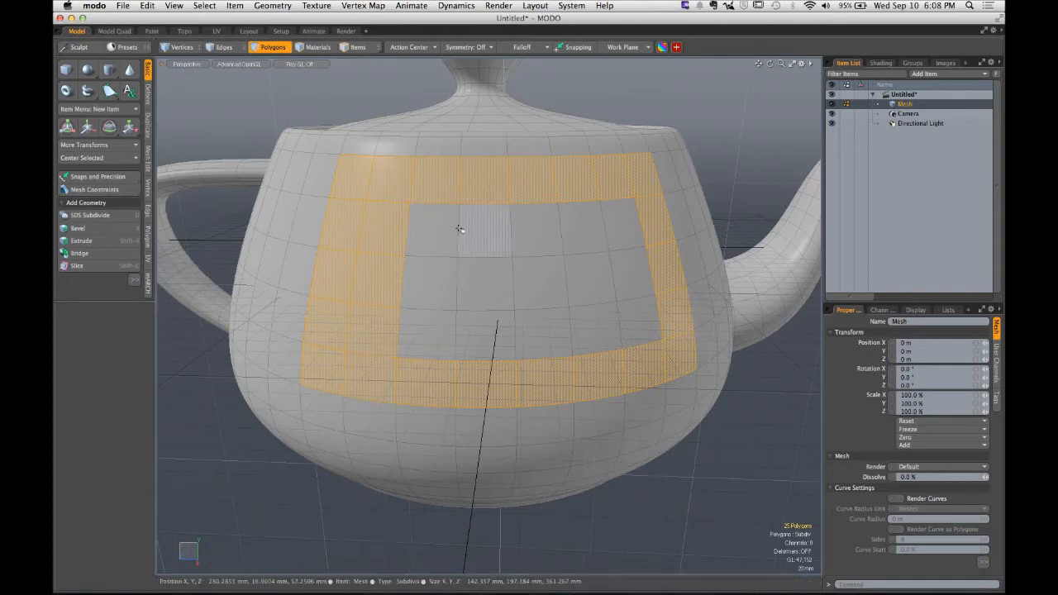
{"action": "mouse_move", "coordinate": [406, 229]}
{"action": "left_mouse_down", "text": "shift"}
{"action": "mouse_move", "coordinate": [627, 222]}
{"action": "mouse_move", "coordinate": [579, 331]}
{"action": "mouse_move", "coordinate": [442, 326]}
{"action": "mouse_move", "coordinate": [564, 284]}
{"action": "mouse_move", "coordinate": [602, 243]}
{"action": "mouse_move", "coordinate": [430, 250]}
{"action": "left_mouse_up", "text": "shift"}
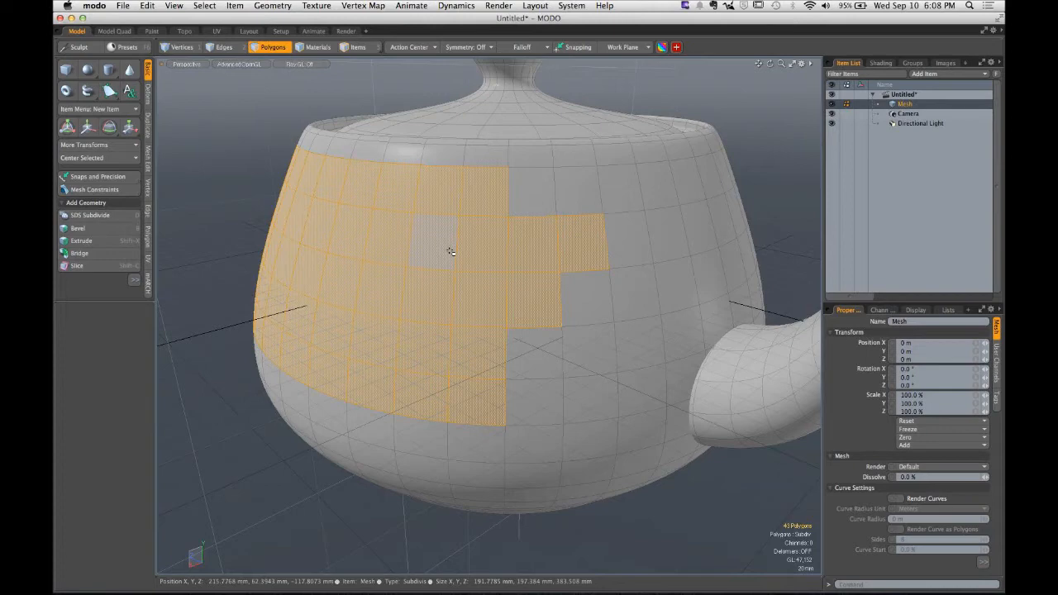
{"action": "mouse_move", "coordinate": [531, 246]}
{"action": "left_mouse_down", "text": "ctrl"}
{"action": "mouse_move", "coordinate": [543, 259]}
{"action": "mouse_move", "coordinate": [588, 239]}
{"action": "mouse_move", "coordinate": [397, 265]}
{"action": "left_mouse_up", "text": "ctrl"}
{"action": "left_click_drag", "start_coordinate": [397, 265], "coordinate": [360, 240], "text": "alt"}
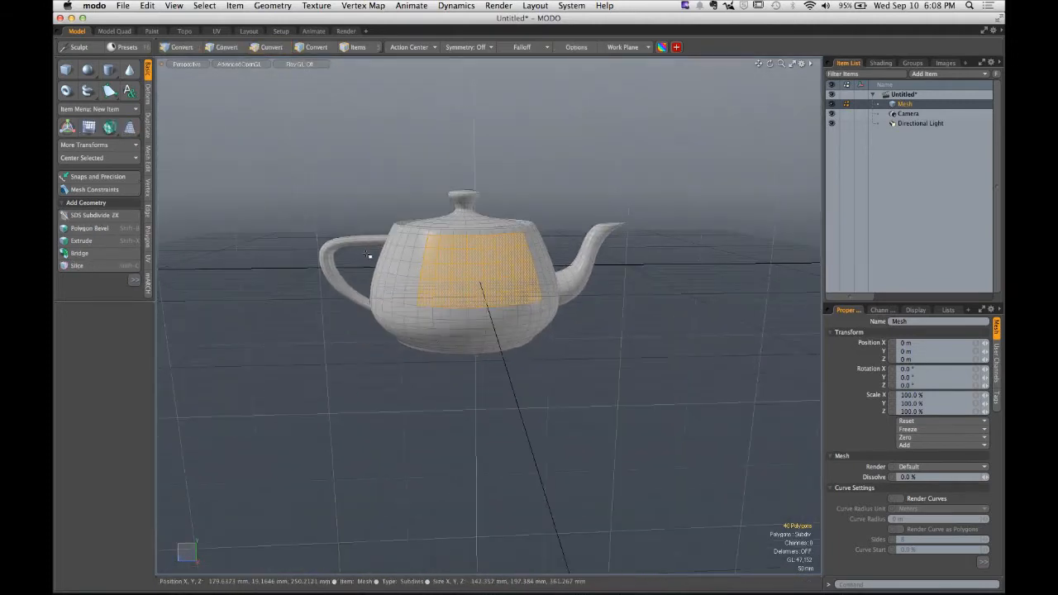
- Select the connected polygons of the body, handle and spout in turn, then clear the selection
{"action": "double_click", "coordinate": [358, 241]}
{"action": "double_click", "coordinate": [475, 260]}
{"action": "double_click", "coordinate": [588, 254]}
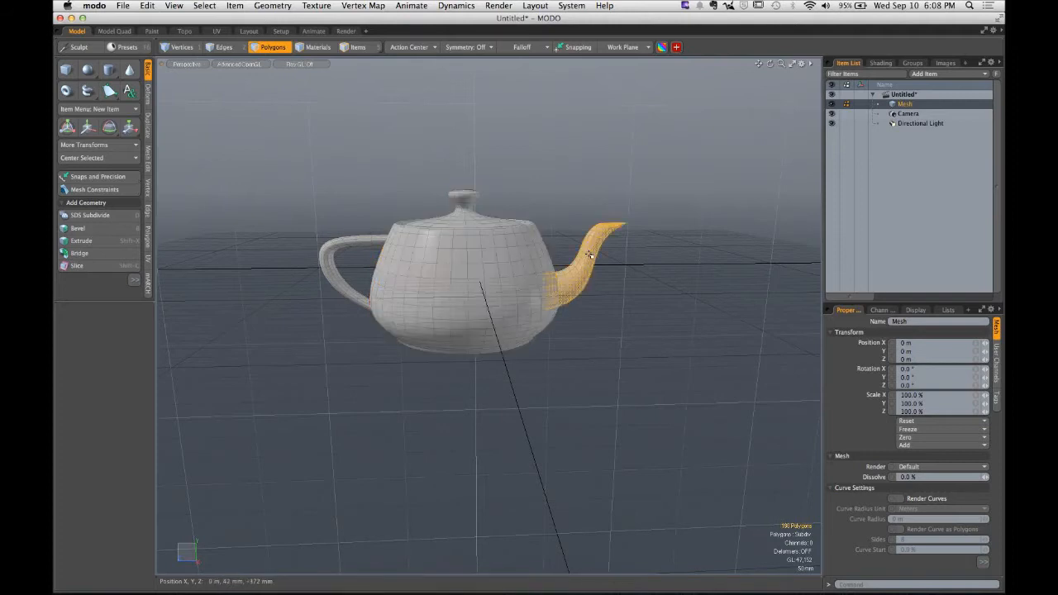
{"action": "left_click", "coordinate": [567, 218]}
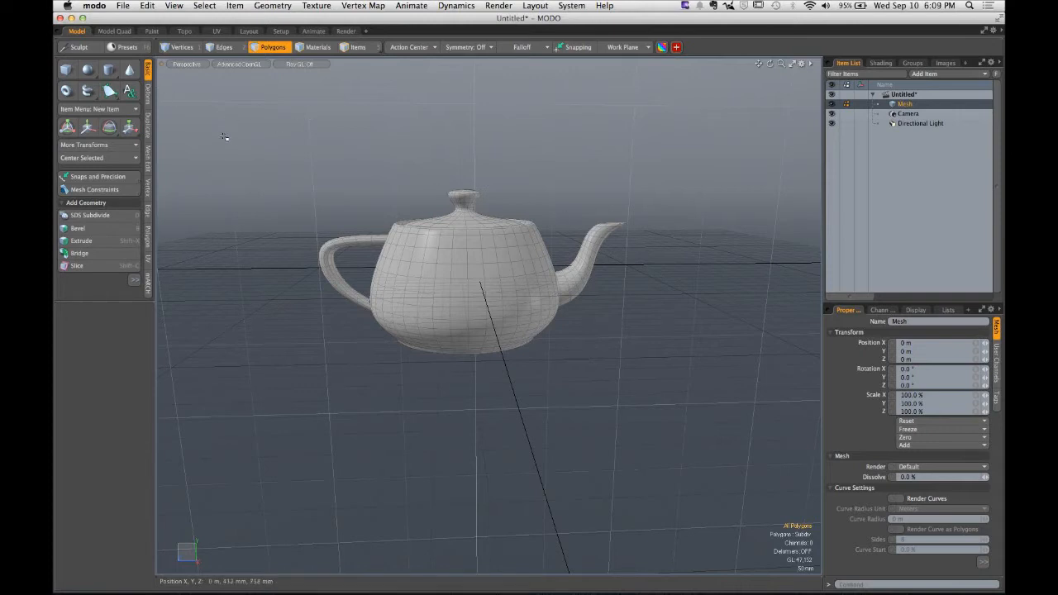
- Select every polygon of the teapot with a rectangle selection, then deselect
{"action": "left_click_drag", "start_coordinate": [235, 126], "coordinate": [685, 406]}
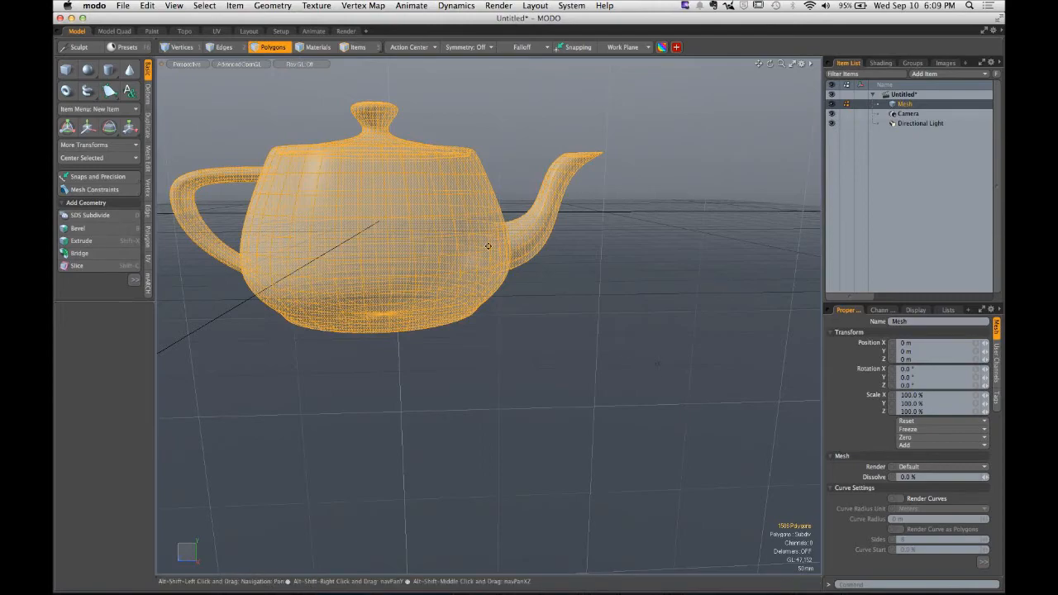
{"action": "left_click_drag", "start_coordinate": [487, 241], "coordinate": [573, 149], "text": "alt"}
{"action": "left_click", "coordinate": [573, 149]}
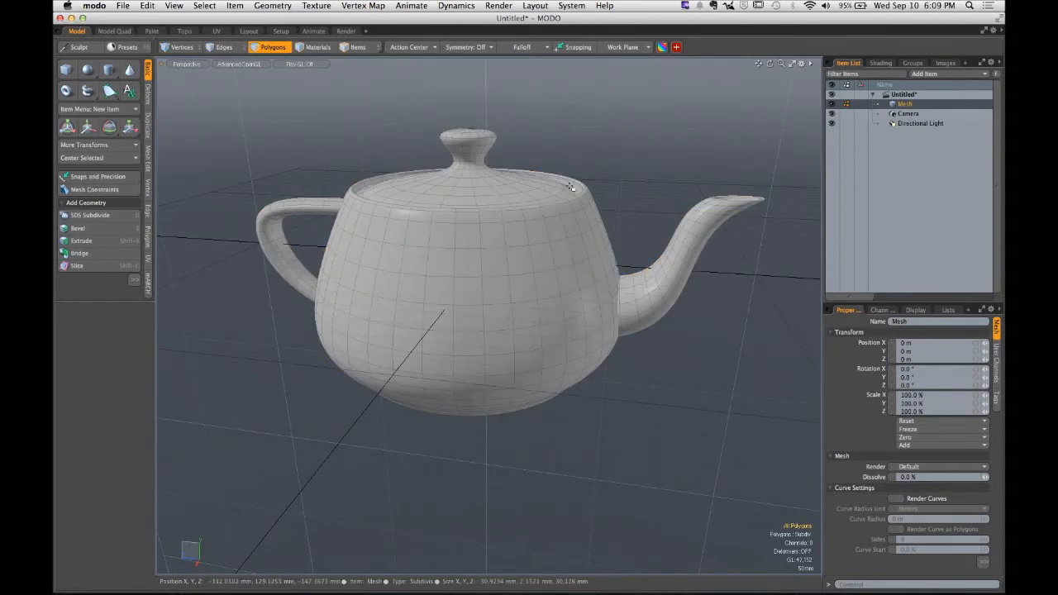
- Rectangle-select the whole teapot again and orbit around the selection, then deselect
{"action": "right_click_drag", "start_coordinate": [188, 78], "coordinate": [797, 477]}
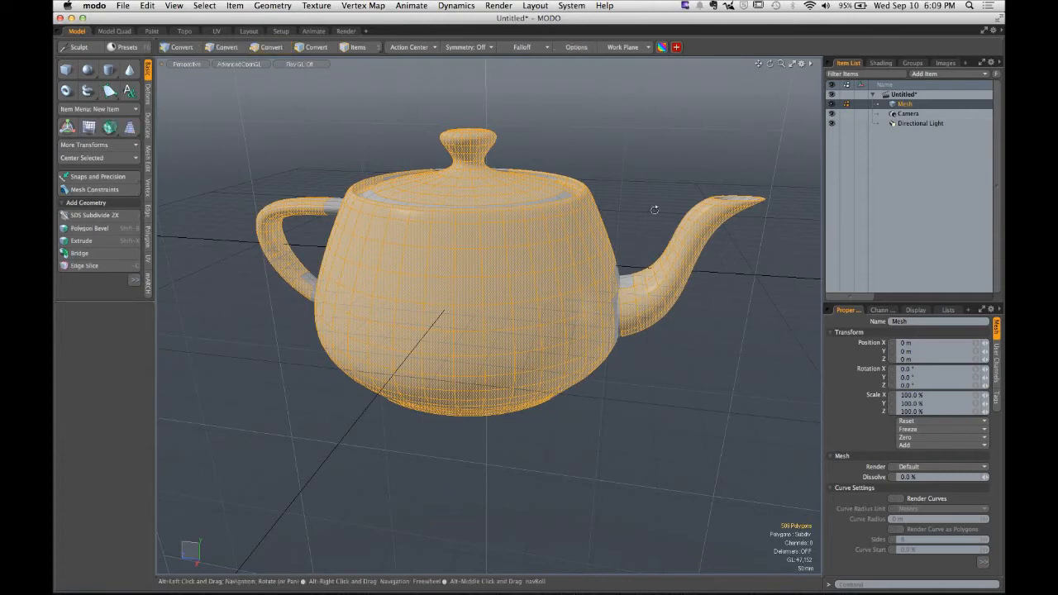
{"action": "left_click_drag", "start_coordinate": [654, 207], "coordinate": [631, 216], "text": "alt"}
{"action": "right_click_drag", "start_coordinate": [235, 90], "coordinate": [799, 433]}
{"action": "left_click_drag", "start_coordinate": [650, 410], "coordinate": [514, 398], "text": "alt"}
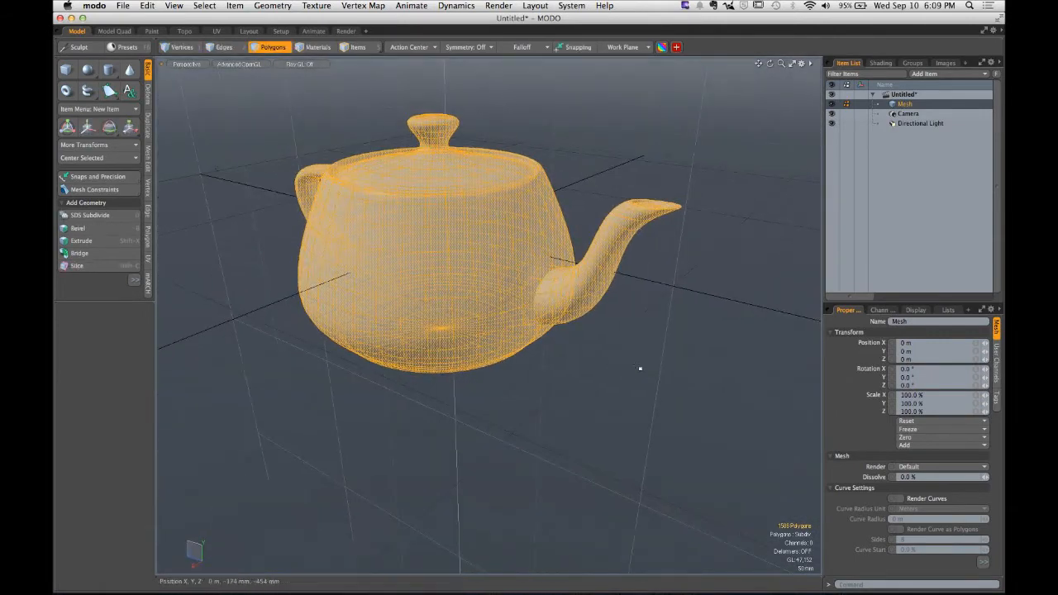
{"action": "left_click", "coordinate": [640, 368]}
- Select the spout's connected polygons and activate the Move tool
{"action": "double_click", "coordinate": [583, 309]}
{"action": "left_click_drag", "start_coordinate": [582, 309], "coordinate": [579, 335], "text": "alt"}
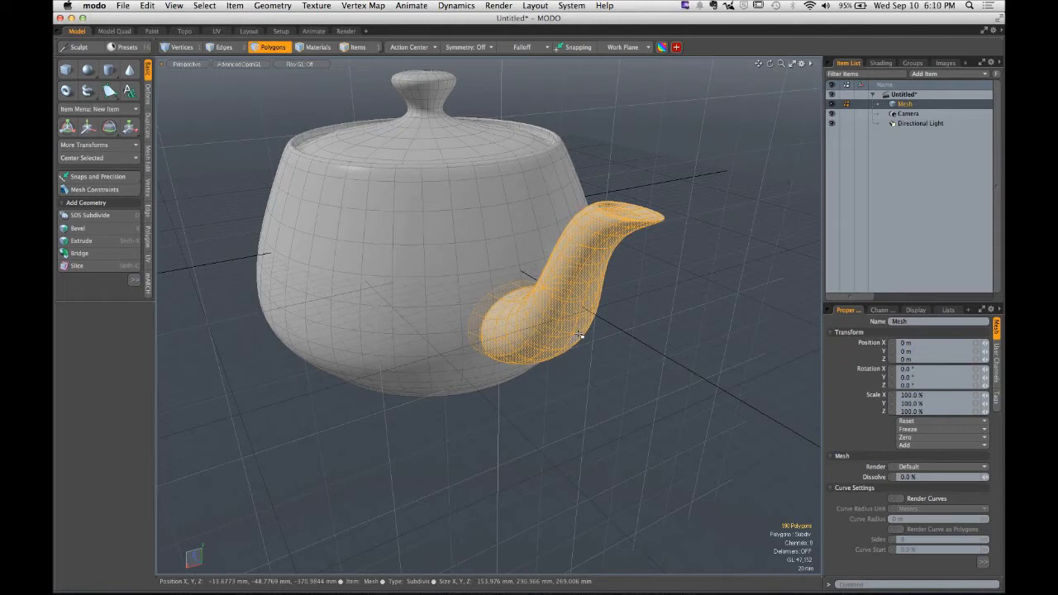
{"action": "key", "text": "ctrl"}
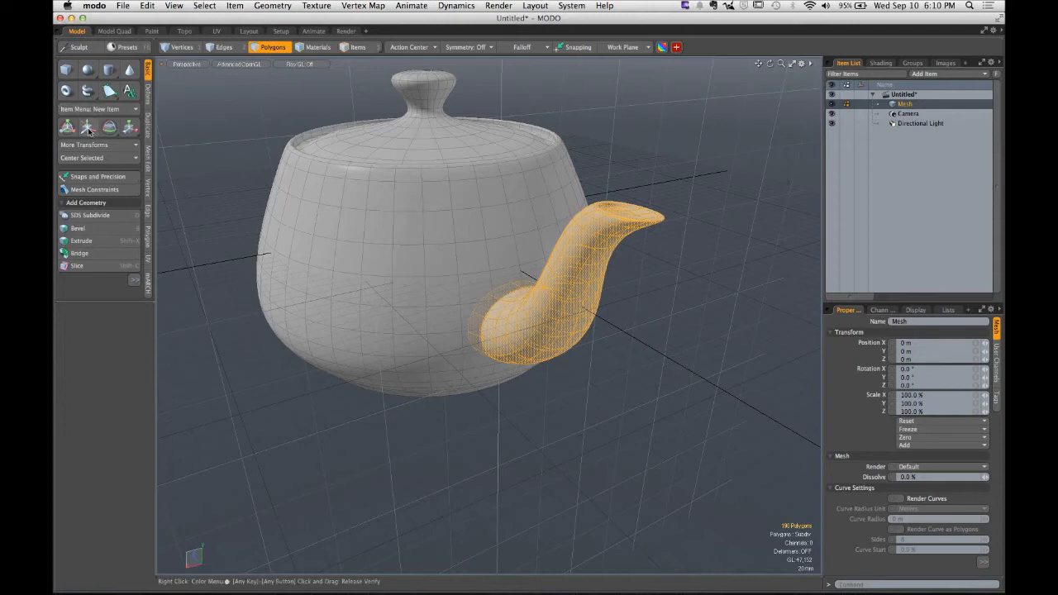
{"action": "left_click", "coordinate": [87, 127]}
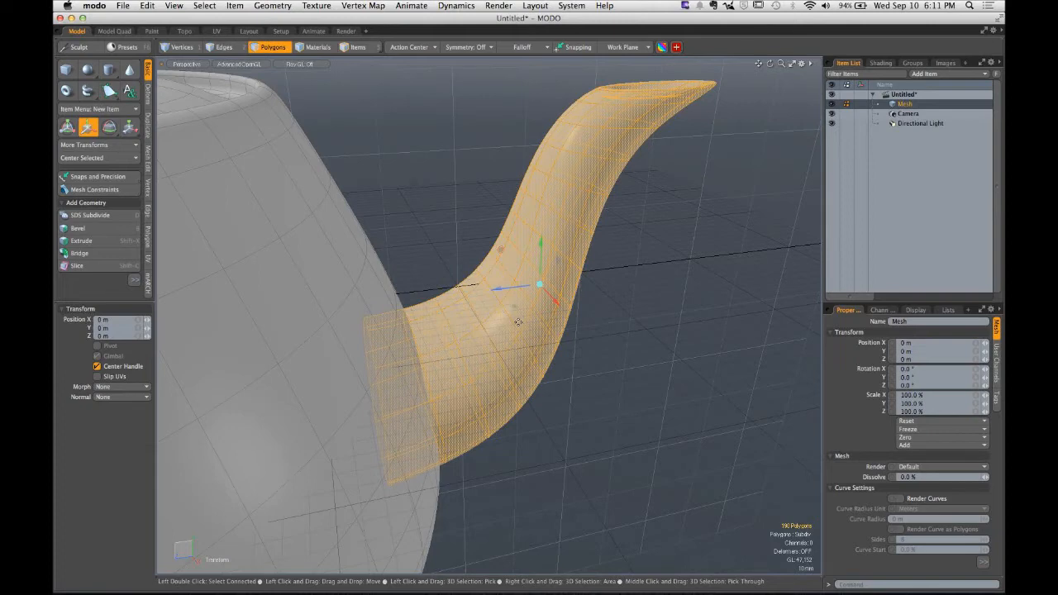
- Try moving the spout polygons with the Move handle, then undo the move and deselect
{"action": "left_click_drag", "start_coordinate": [557, 307], "coordinate": [487, 281]}
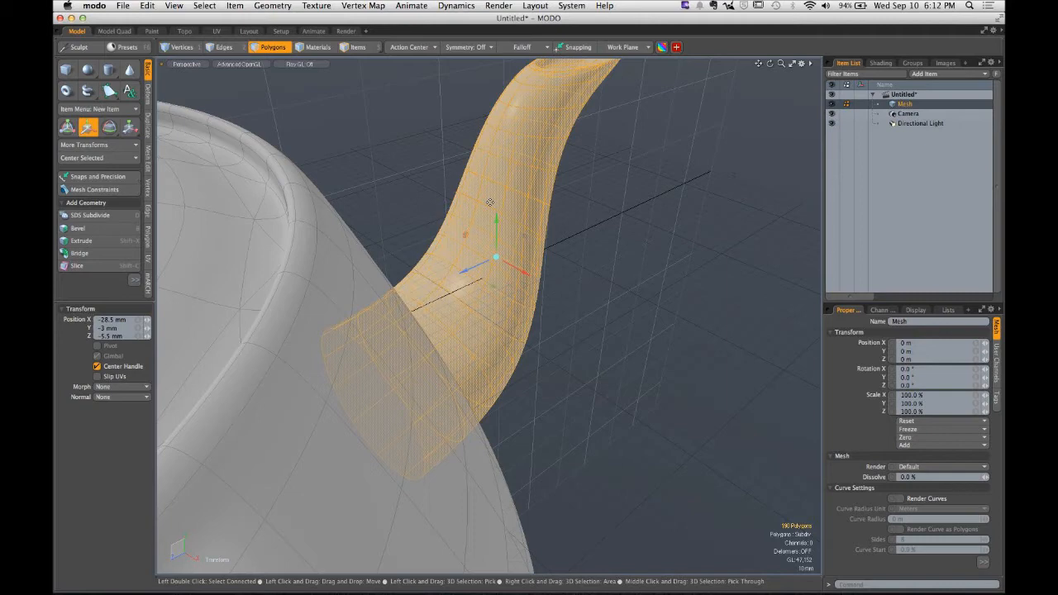
{"action": "key", "text": "ctrl"}
{"action": "left_click_drag", "start_coordinate": [495, 288], "coordinate": [550, 290]}
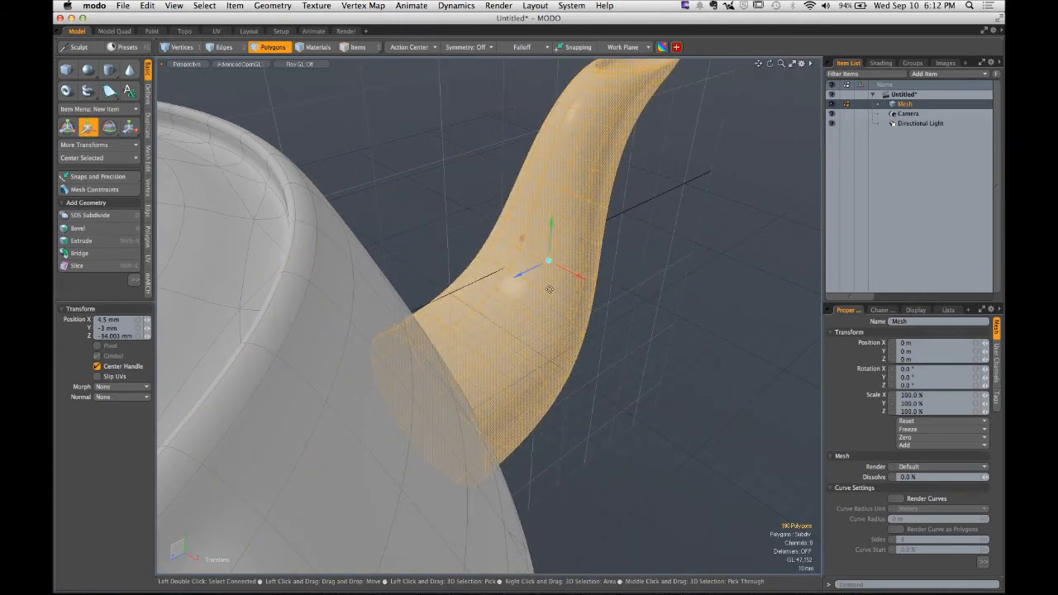
{"action": "key", "text": "super+z"}
{"action": "left_click_drag", "start_coordinate": [576, 338], "coordinate": [466, 255], "text": "alt"}
{"action": "key", "text": "Escape"}
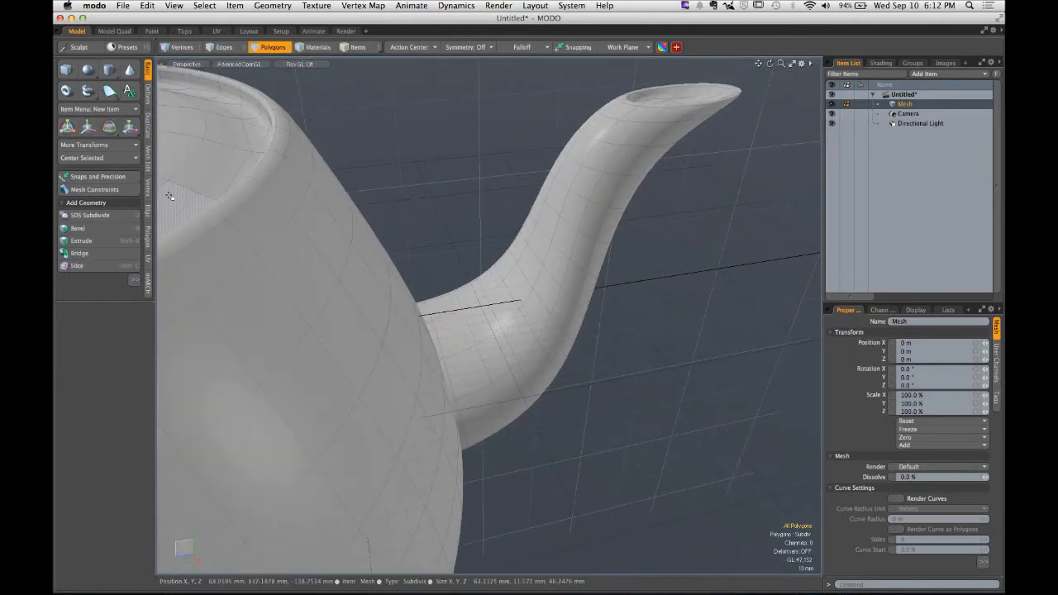
- Select the spout's connected polygons again and toggle the Move tool on and off
{"action": "key", "text": "w"}
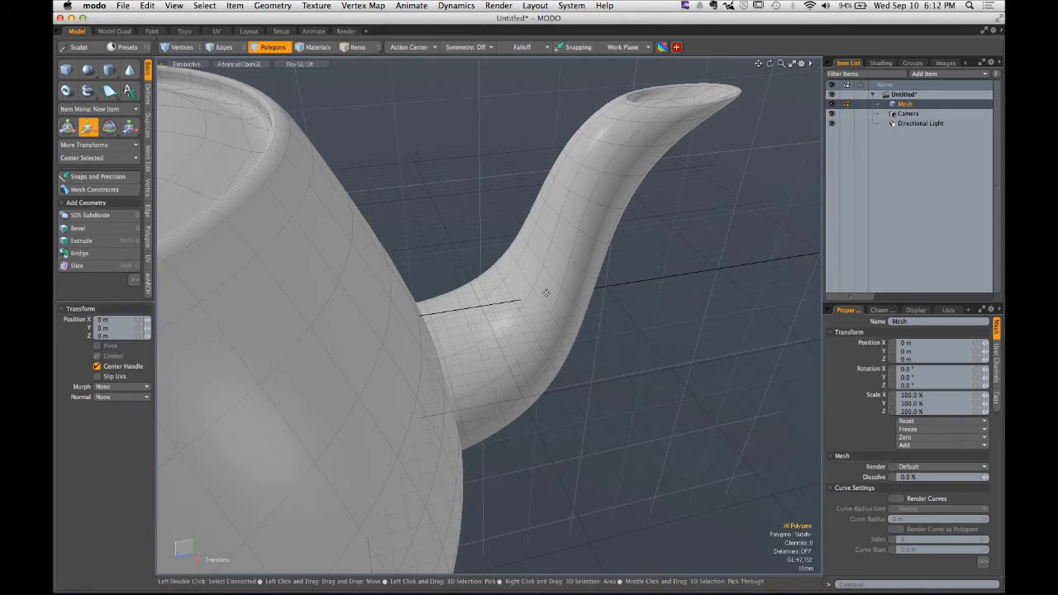
{"action": "double_click", "coordinate": [546, 292]}
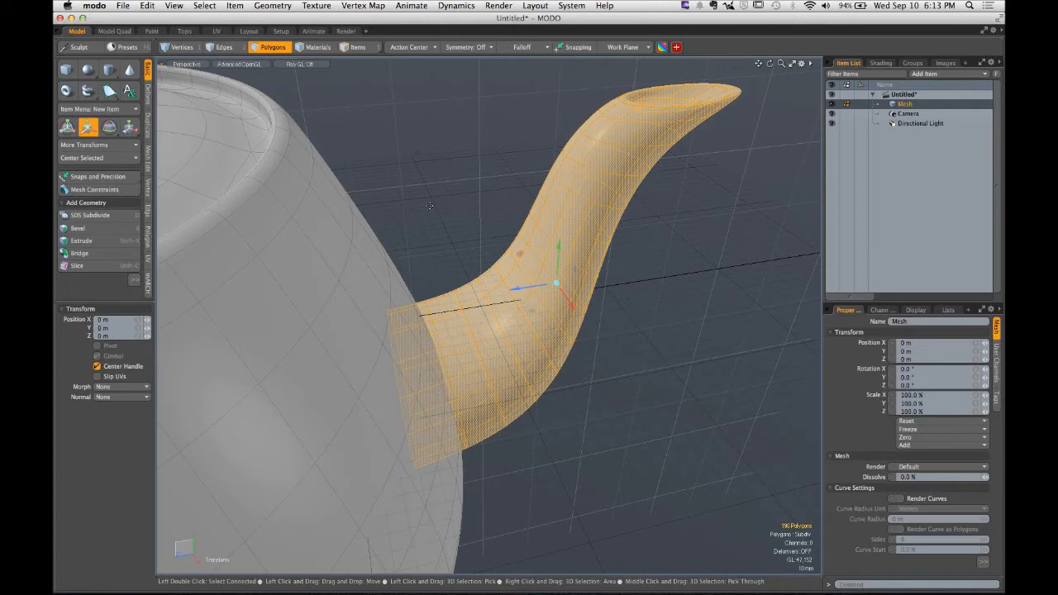
{"action": "key", "text": "ctrl"}
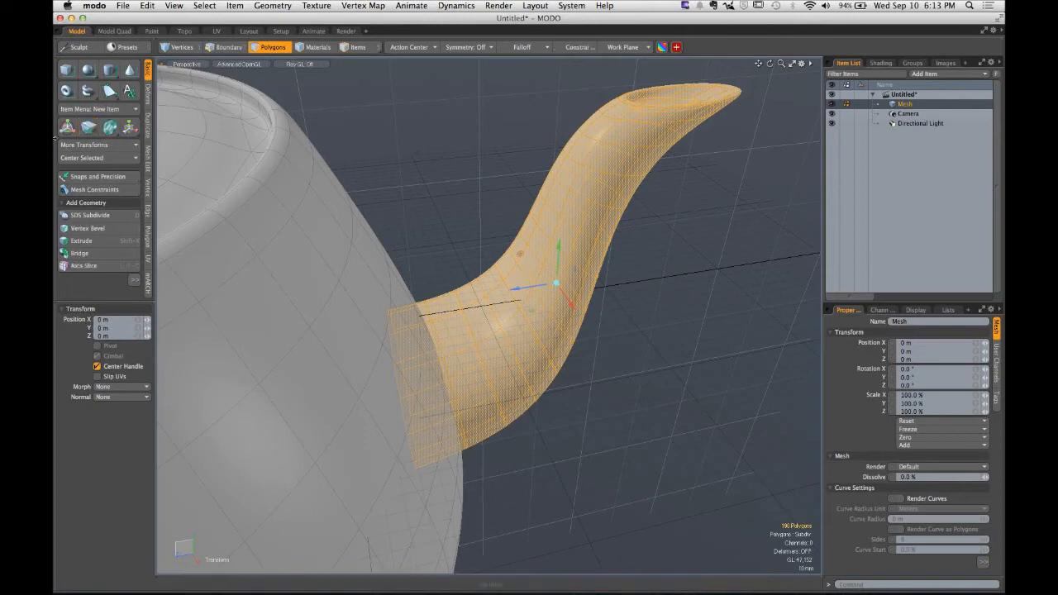
{"action": "left_click", "coordinate": [90, 133]}
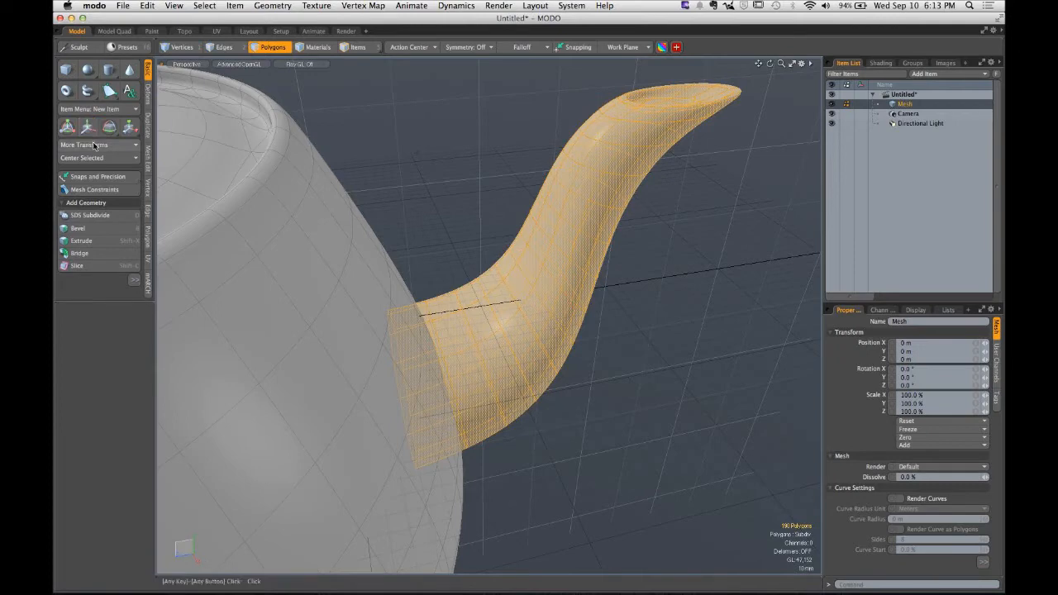
{"action": "key", "text": "ctrl"}
{"action": "key", "text": "w"}
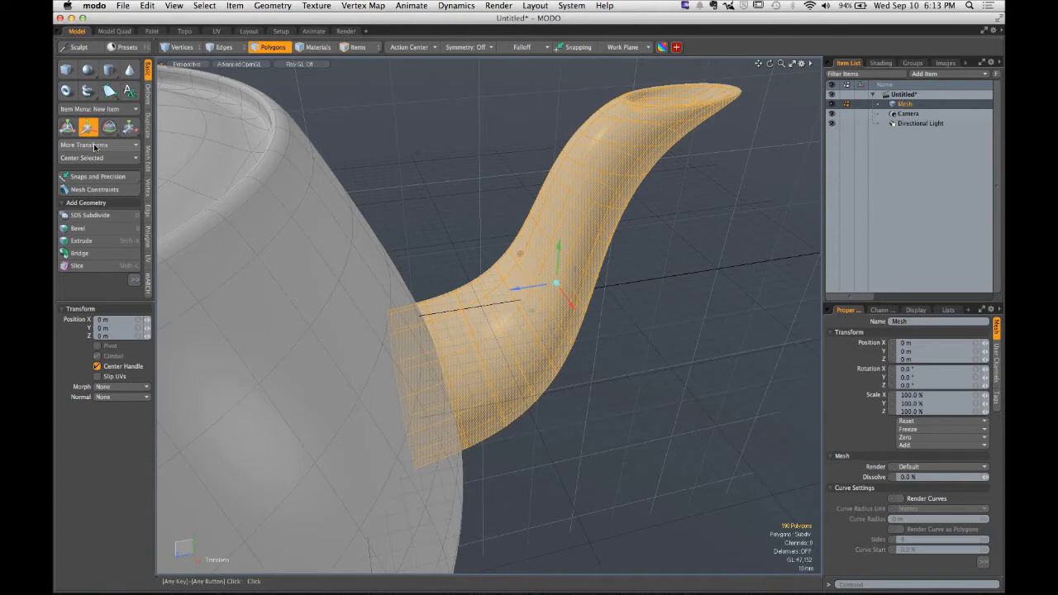
{"action": "key", "text": "space"}
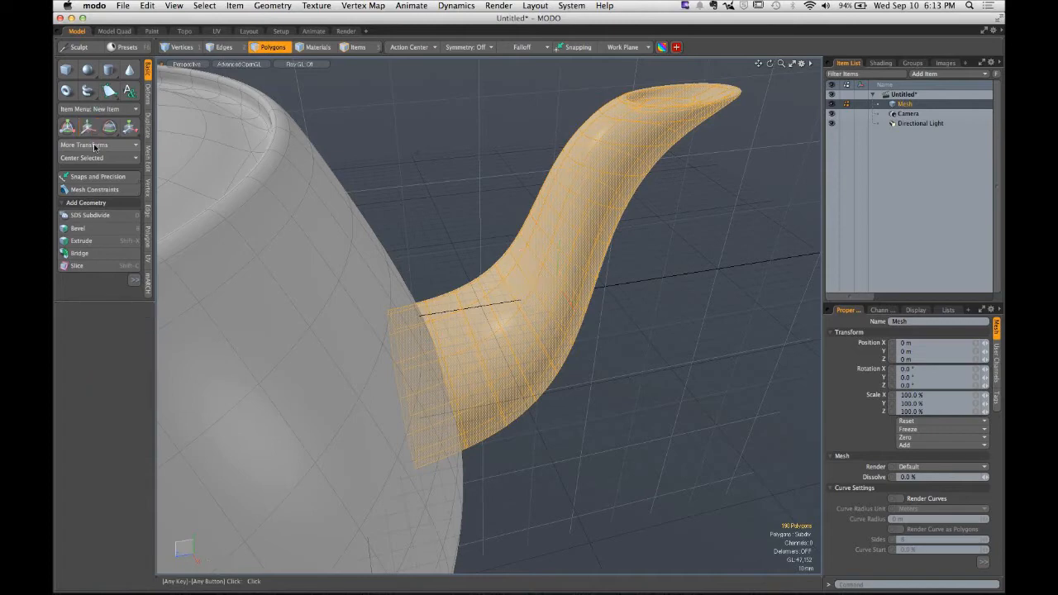
{"action": "key", "text": "w"}
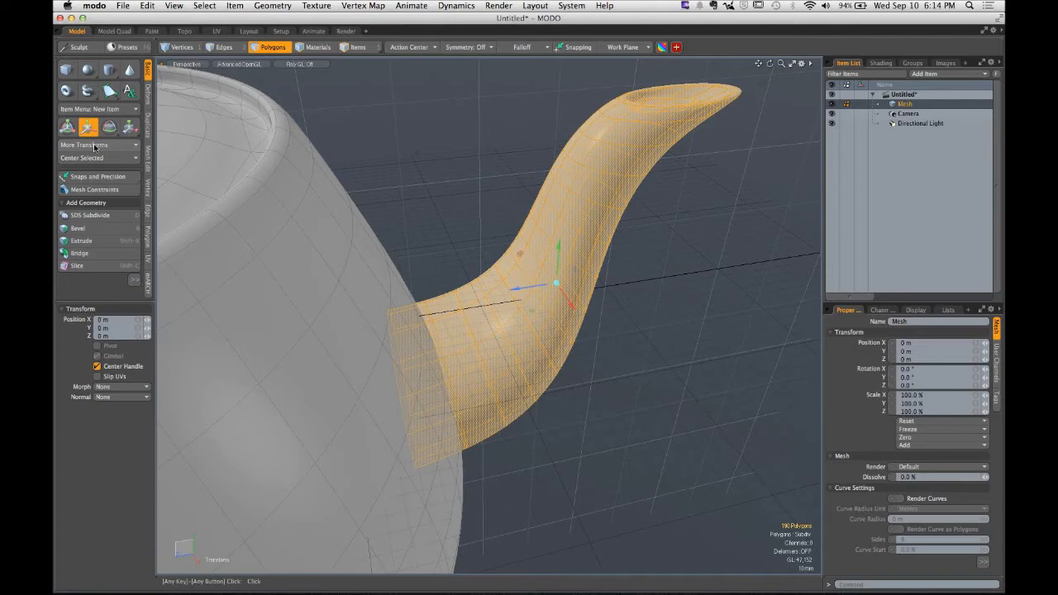
{"action": "key", "text": "space"}
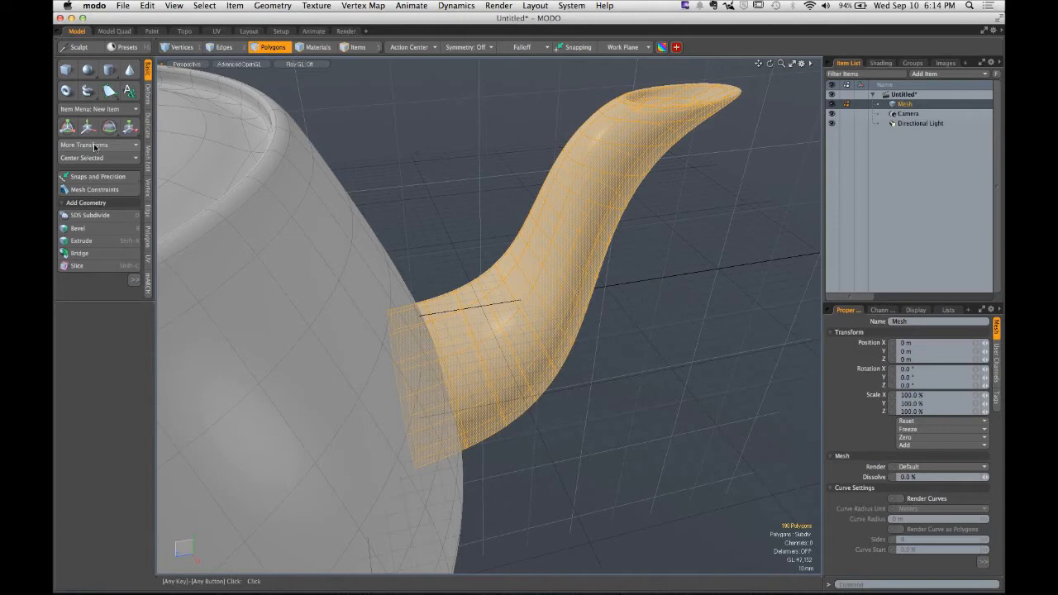
- Try rotating the spout polygons about -63° with the Rotate tool, then undo and drop the tool
{"action": "key", "text": "e"}
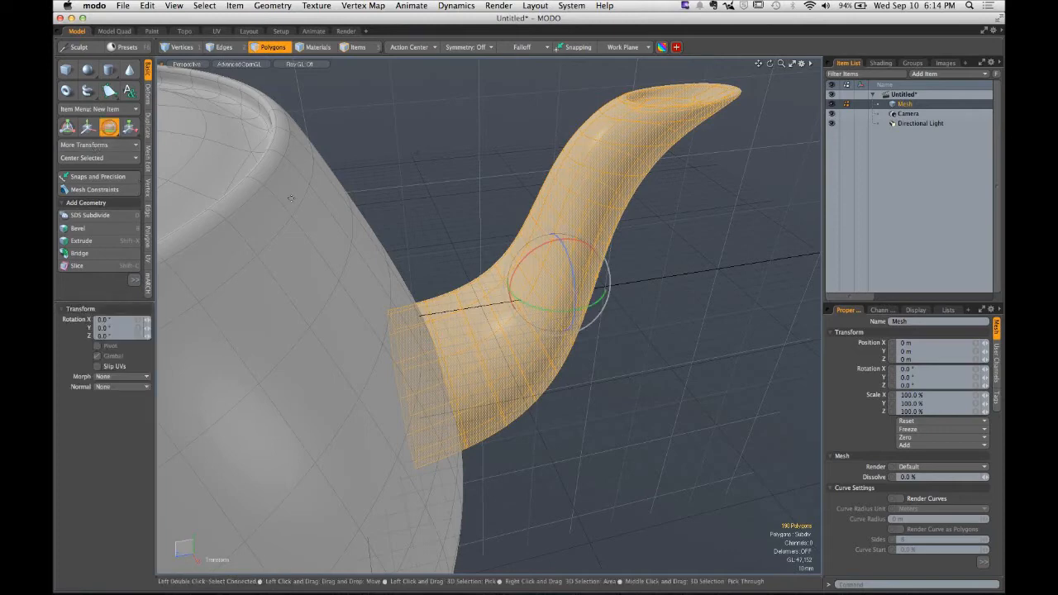
{"action": "left_click_drag", "start_coordinate": [545, 315], "coordinate": [471, 285]}
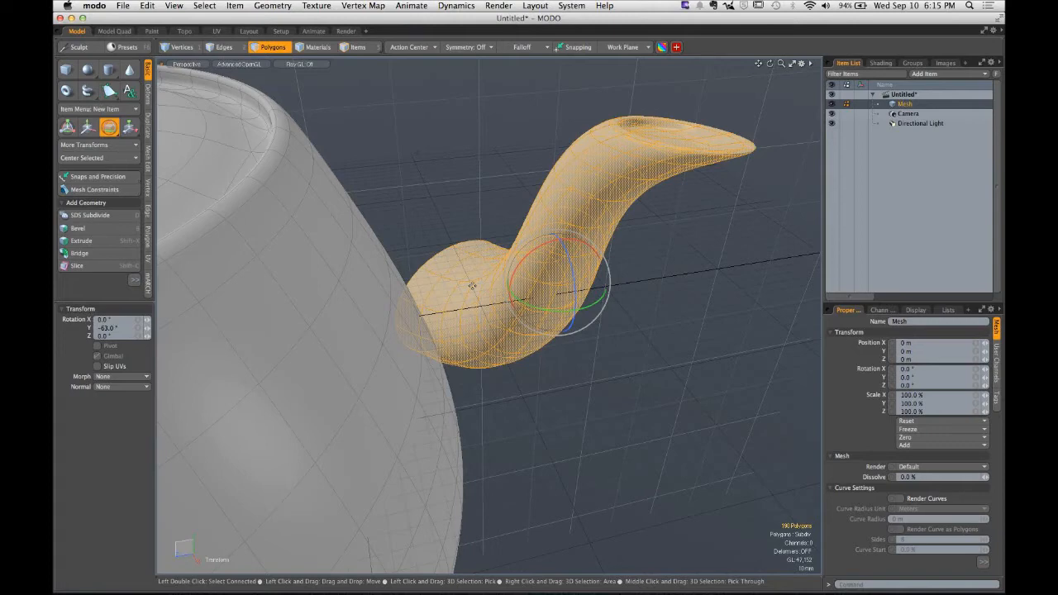
{"action": "key", "text": "ctrl+z"}
{"action": "key", "text": "space"}
- Deselect the spout and set the selection lasso style to Lasso
{"action": "left_click_drag", "start_coordinate": [548, 297], "coordinate": [496, 310], "text": "ctrl+alt"}
{"action": "left_click", "coordinate": [268, 122]}
{"action": "right_click_drag", "start_coordinate": [288, 119], "coordinate": [786, 472]}
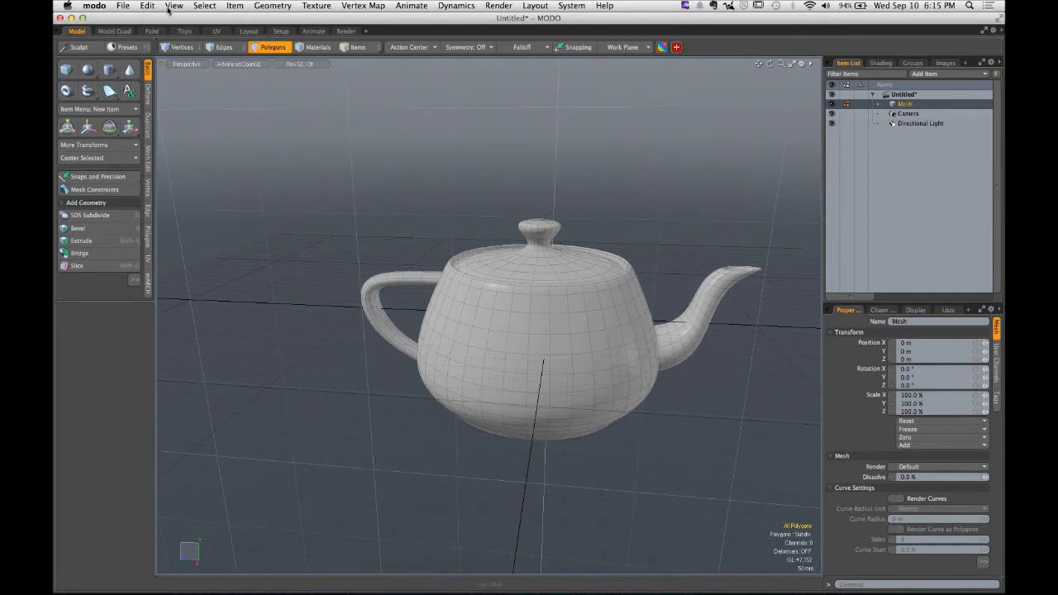
{"action": "left_click", "coordinate": [204, 6]}
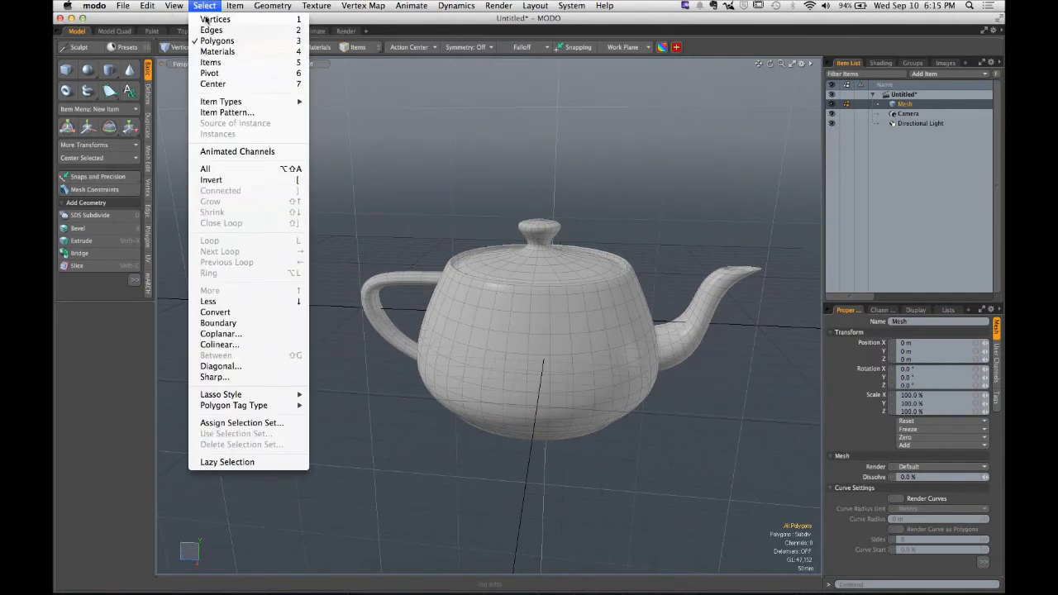
{"action": "mouse_move", "coordinate": [256, 397]}
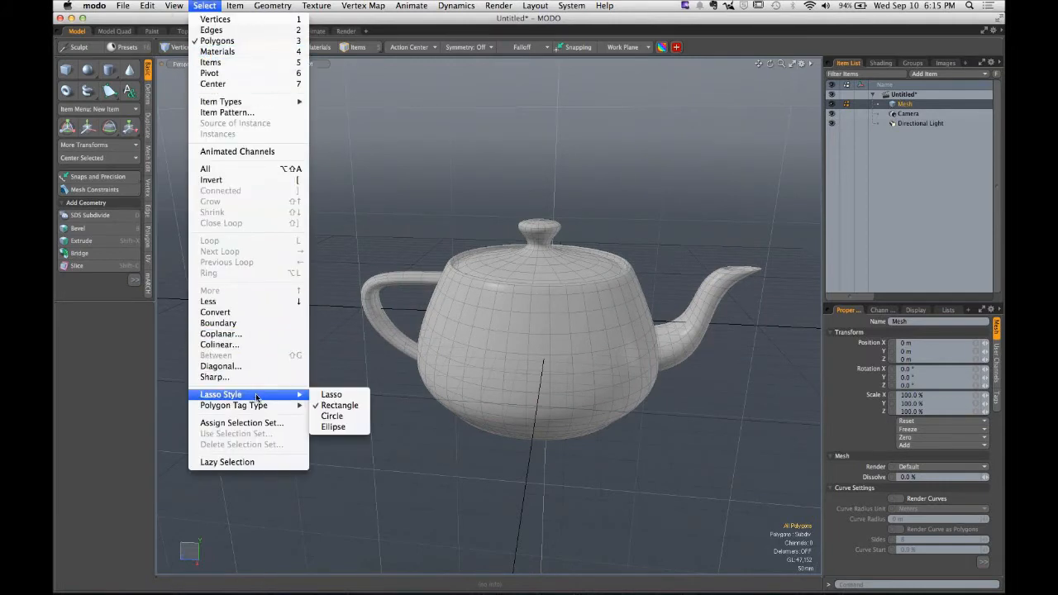
{"action": "left_click", "coordinate": [329, 395]}
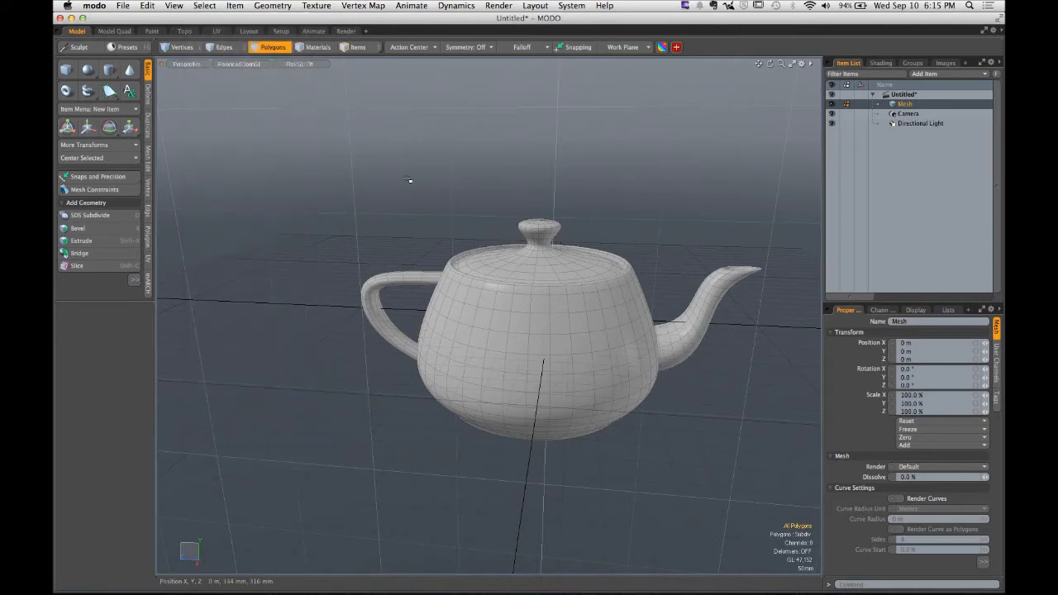
- Turn on vertex display for the teapot in the viewport's visibility options
{"action": "mouse_move", "coordinate": [425, 203]}
{"action": "left_mouse_down", "text": "alt"}
{"action": "mouse_move", "coordinate": [463, 246]}
{"action": "mouse_move", "coordinate": [378, 277]}
{"action": "mouse_move", "coordinate": [401, 278]}
{"action": "mouse_move", "coordinate": [403, 296]}
{"action": "mouse_move", "coordinate": [438, 240]}
{"action": "mouse_move", "coordinate": [366, 253]}
{"action": "mouse_move", "coordinate": [404, 243]}
{"action": "left_mouse_up", "text": "alt"}
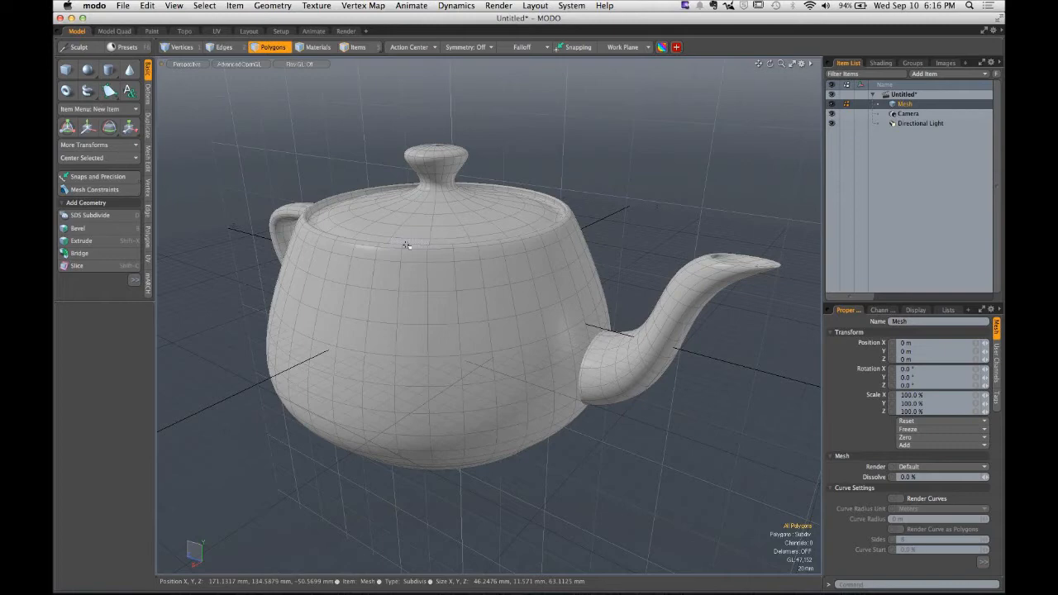
{"action": "key", "text": "o"}
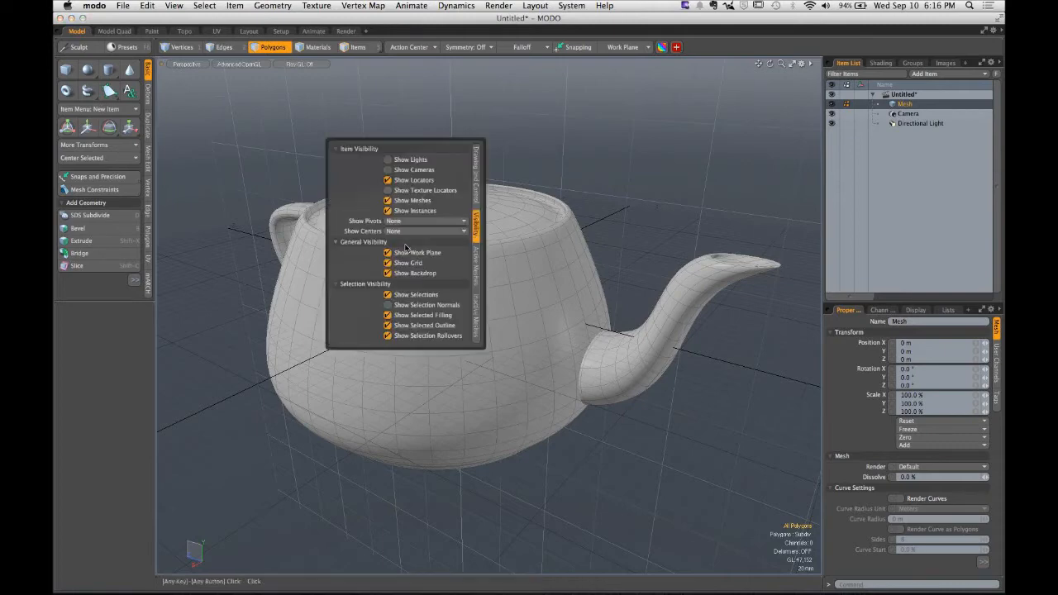
{"action": "left_click", "coordinate": [478, 269]}
{"action": "left_click", "coordinate": [379, 282]}
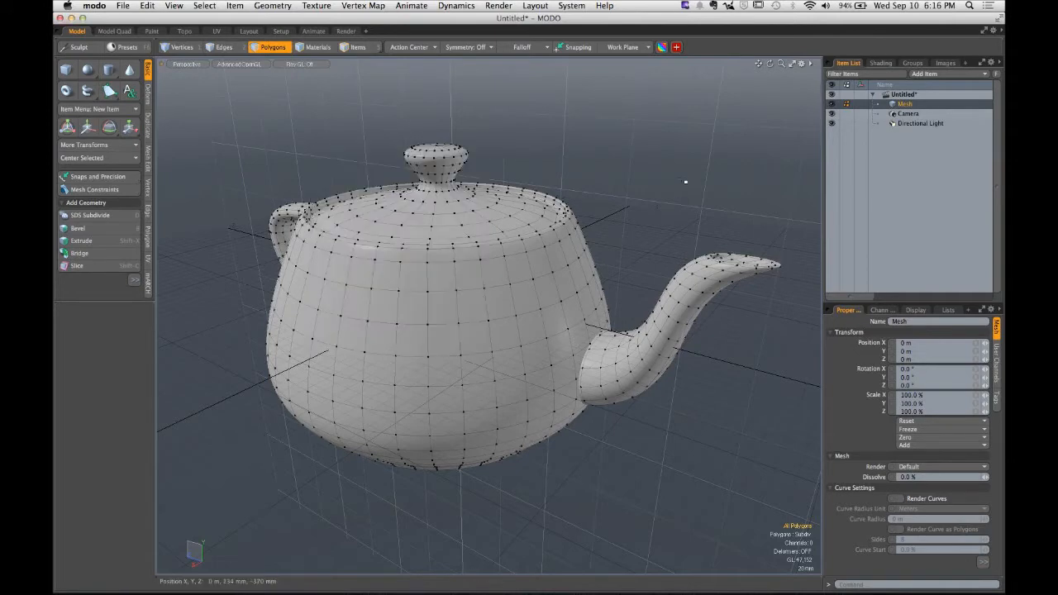
- Delete all of the teapot's geometry, leaving the mesh item empty
{"action": "left_click_drag", "start_coordinate": [405, 217], "coordinate": [477, 217], "text": "alt"}
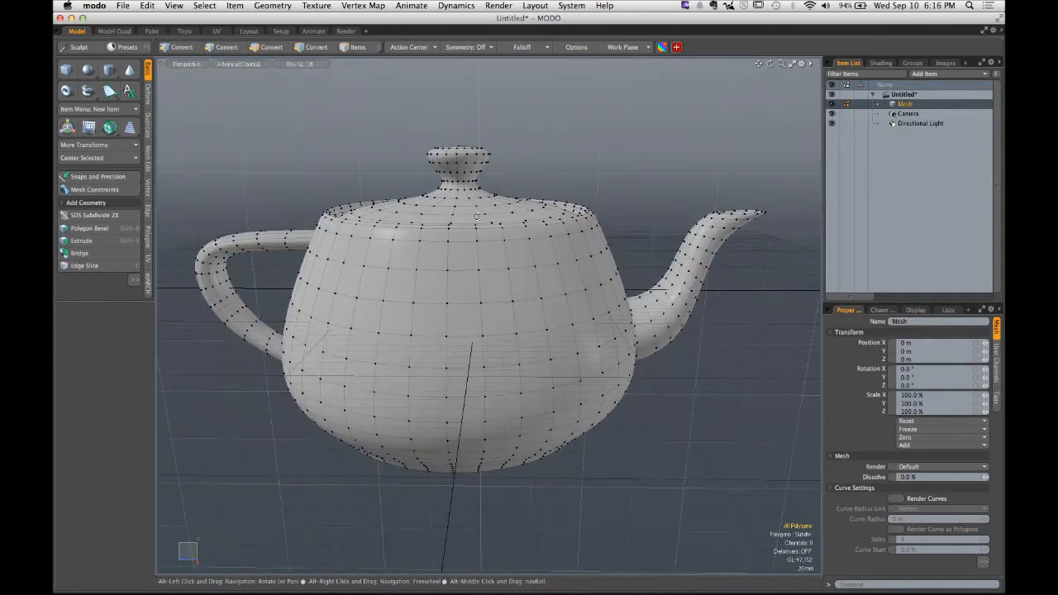
{"action": "key", "text": "BackSpace"}
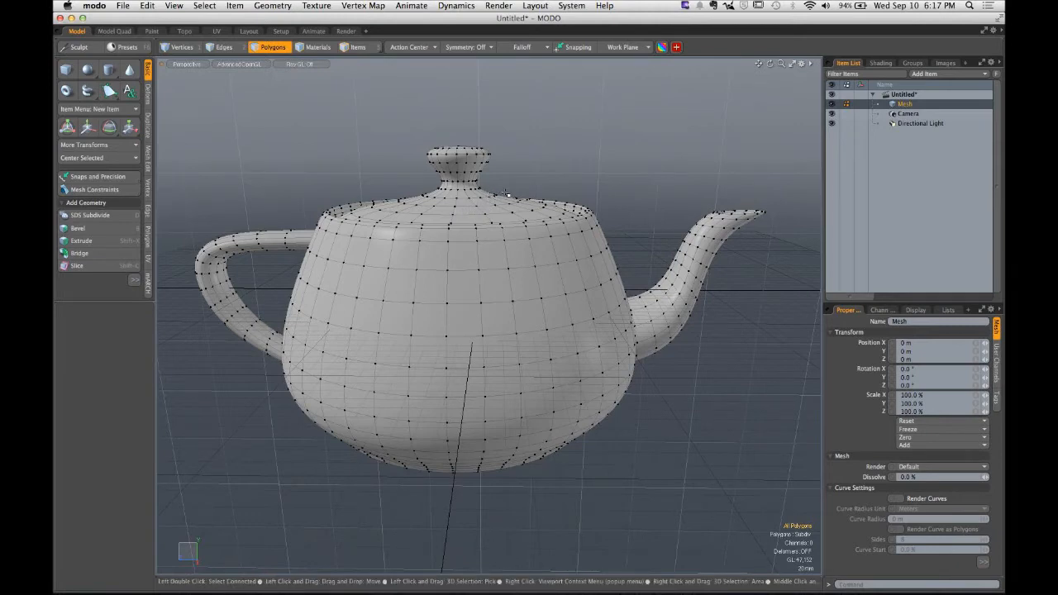
{"action": "key", "text": "o"}
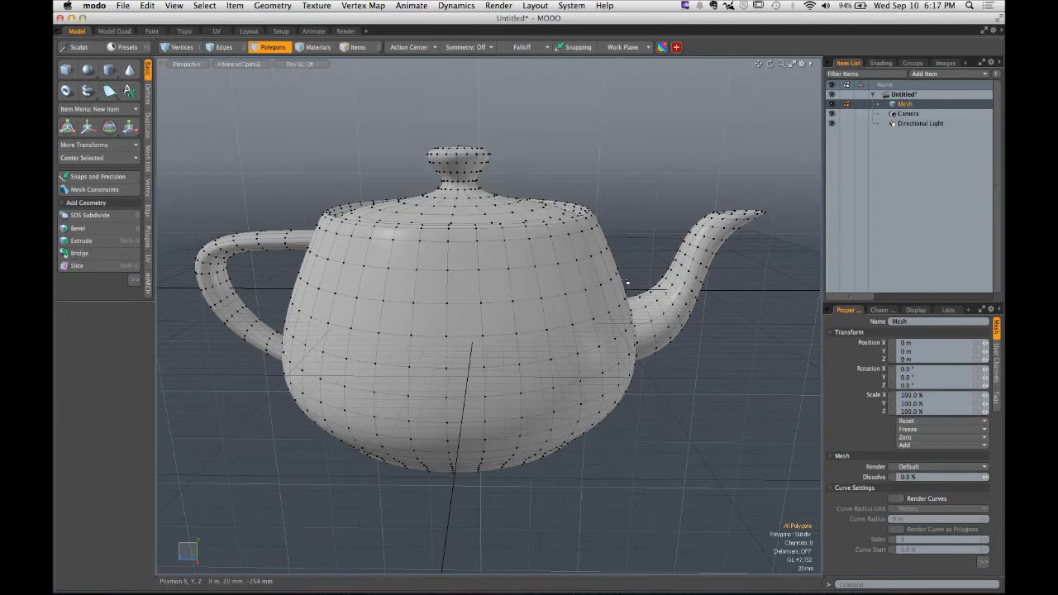
{"action": "key", "text": "Delete"}
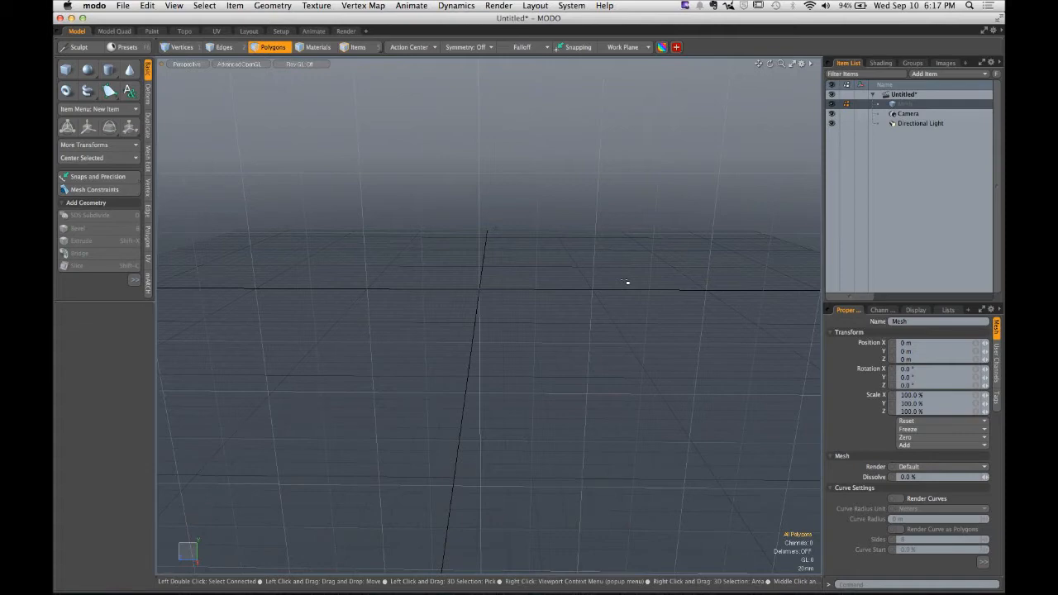
{"action": "left_click_drag", "start_coordinate": [625, 281], "coordinate": [524, 309], "text": "alt"}
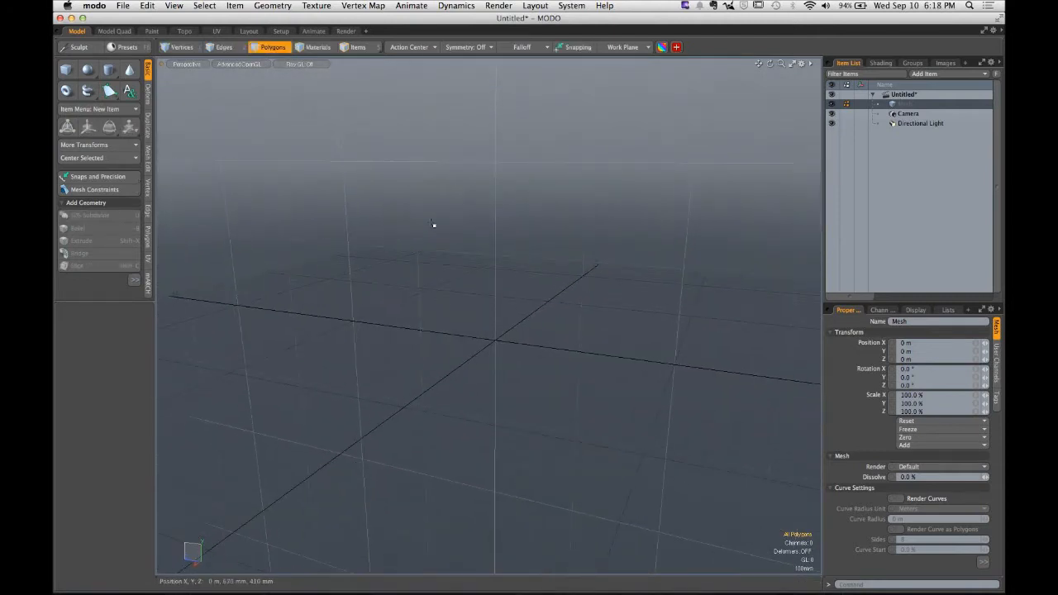
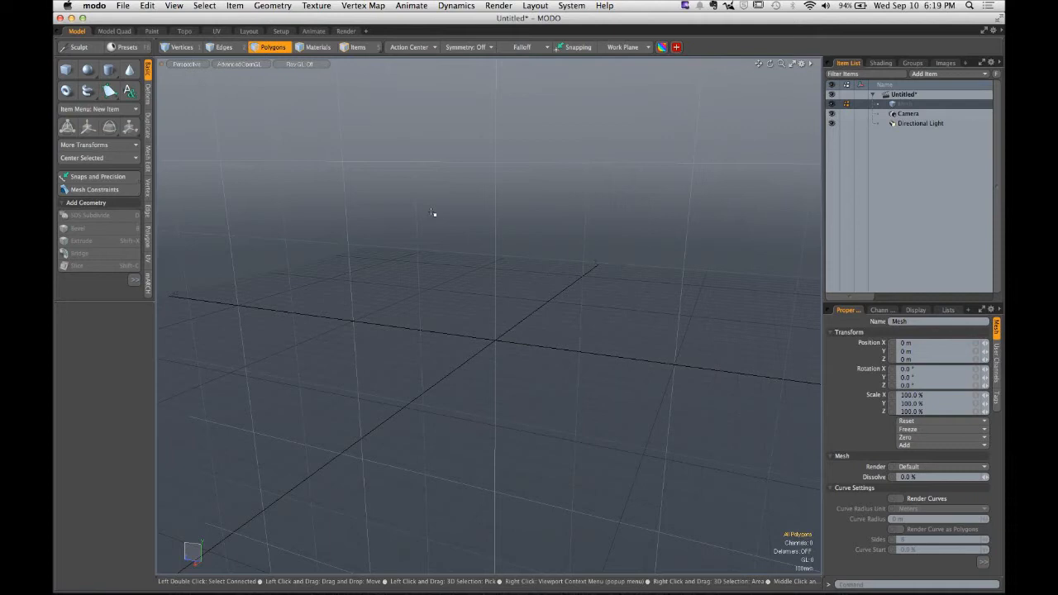
{"action": "key", "text": "ctrl"}
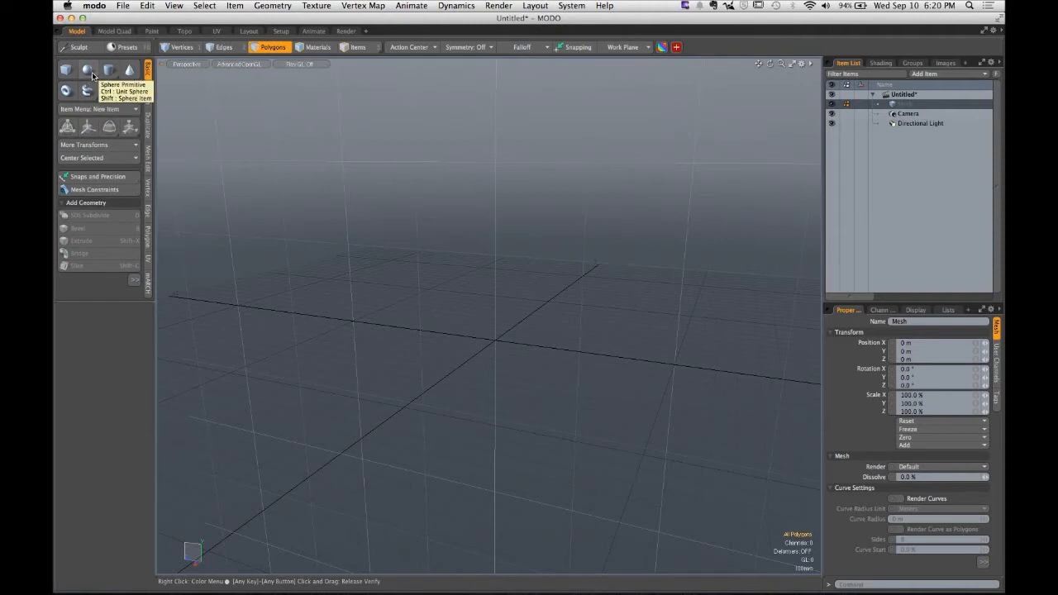
{"action": "left_click", "coordinate": [91, 72]}
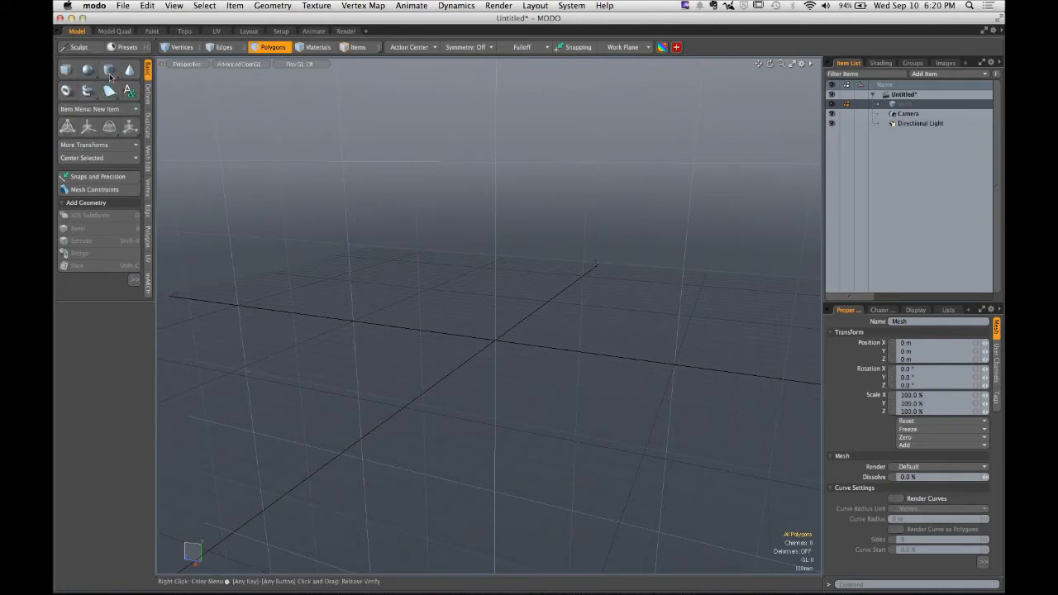
{"action": "mouse_move", "coordinate": [110, 76]}
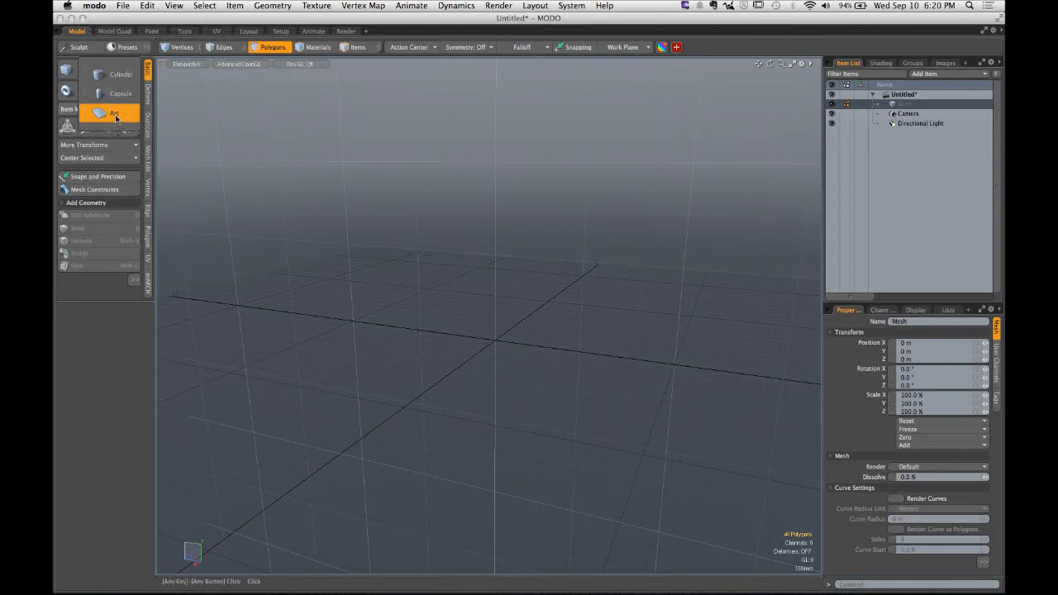
{"action": "left_click", "coordinate": [57, 121]}
{"action": "left_click", "coordinate": [88, 93]}
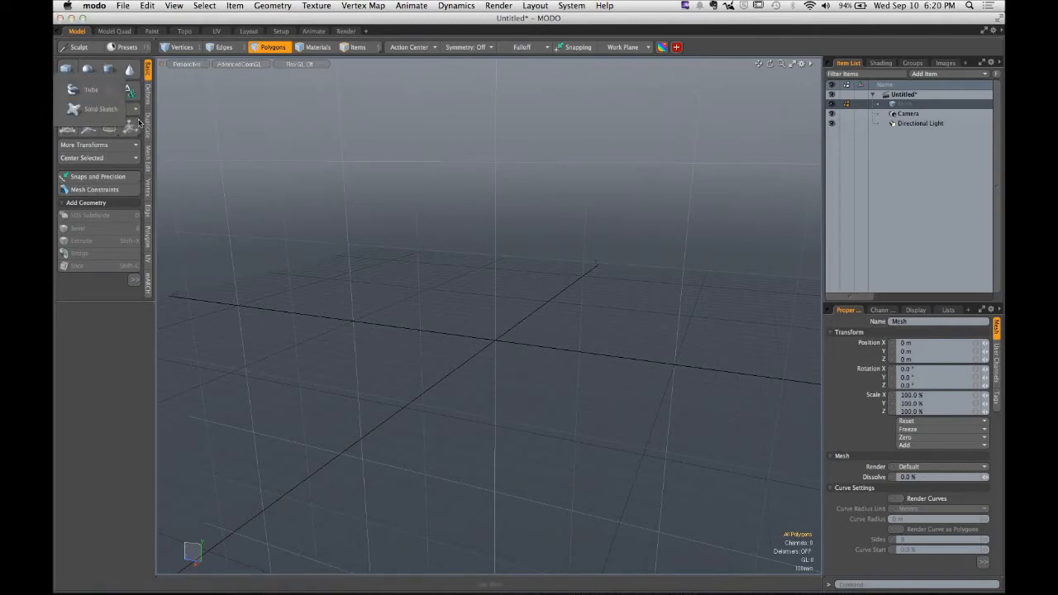
{"action": "left_click", "coordinate": [107, 99]}
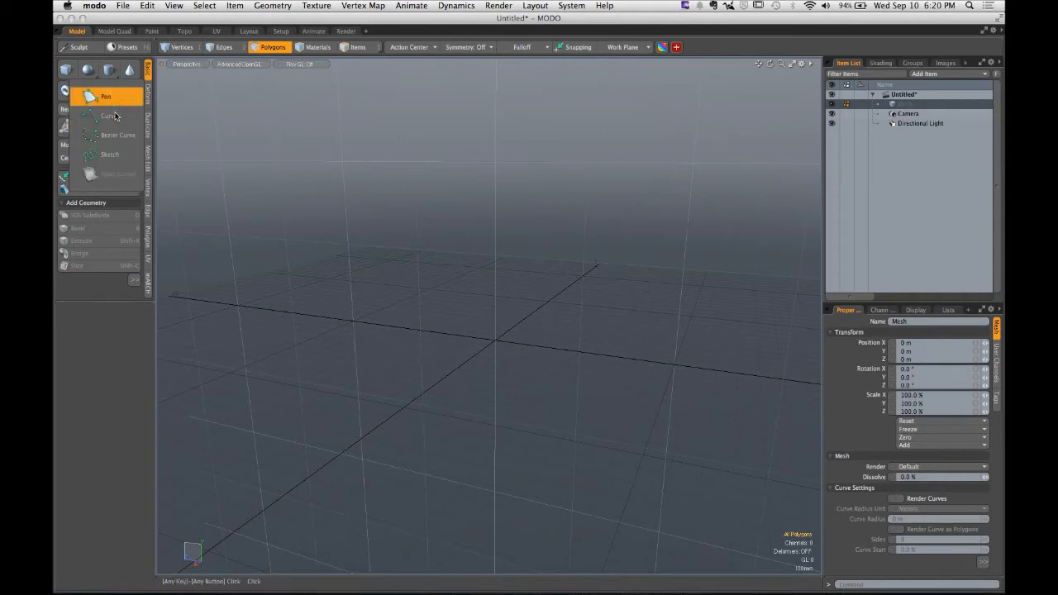
{"action": "left_click", "coordinate": [53, 185]}
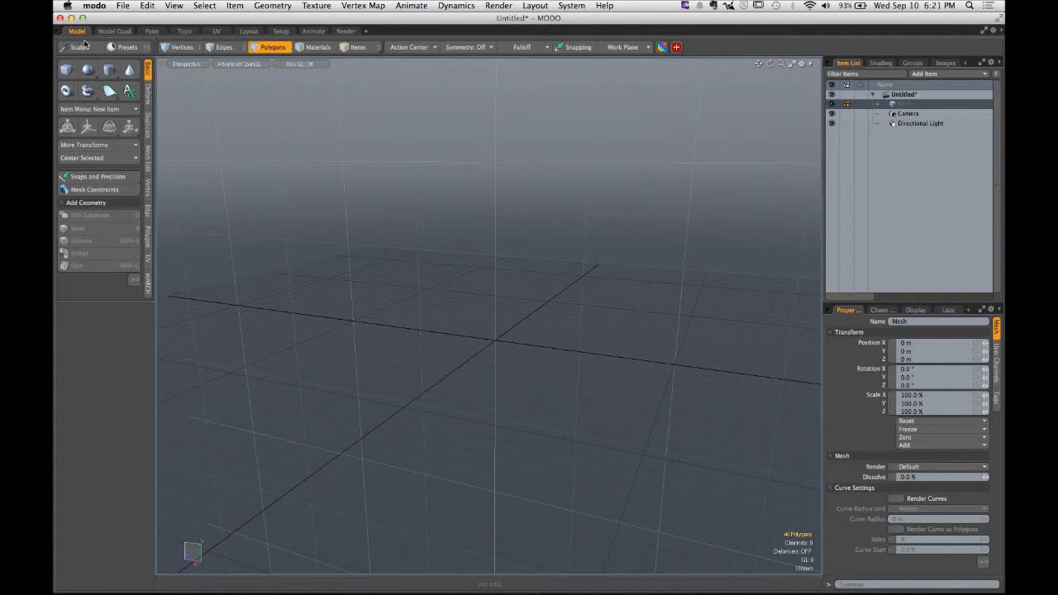
{"action": "left_click", "coordinate": [113, 91]}
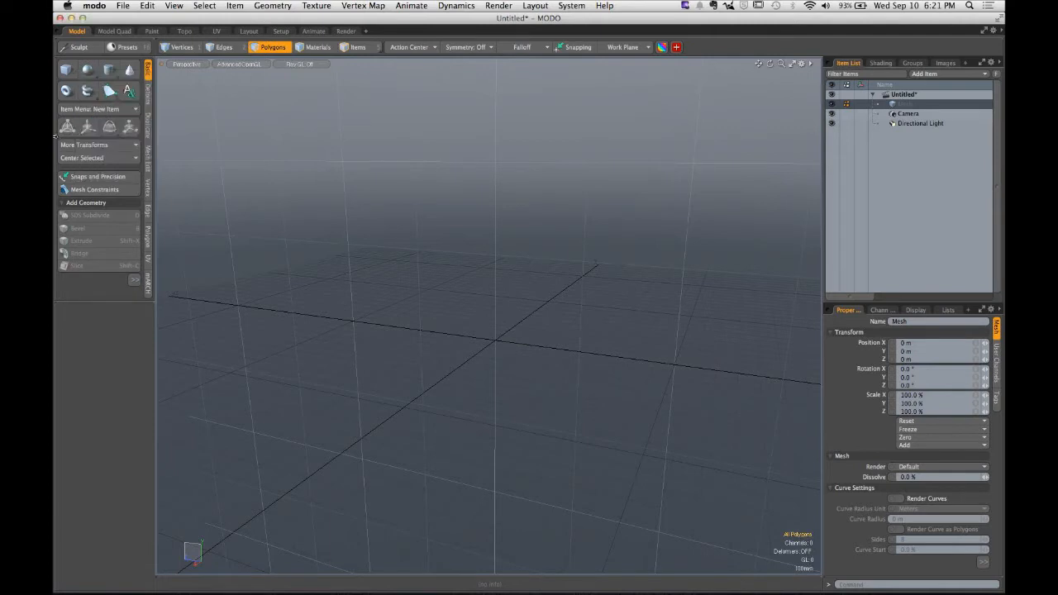
{"action": "key", "text": "shift"}
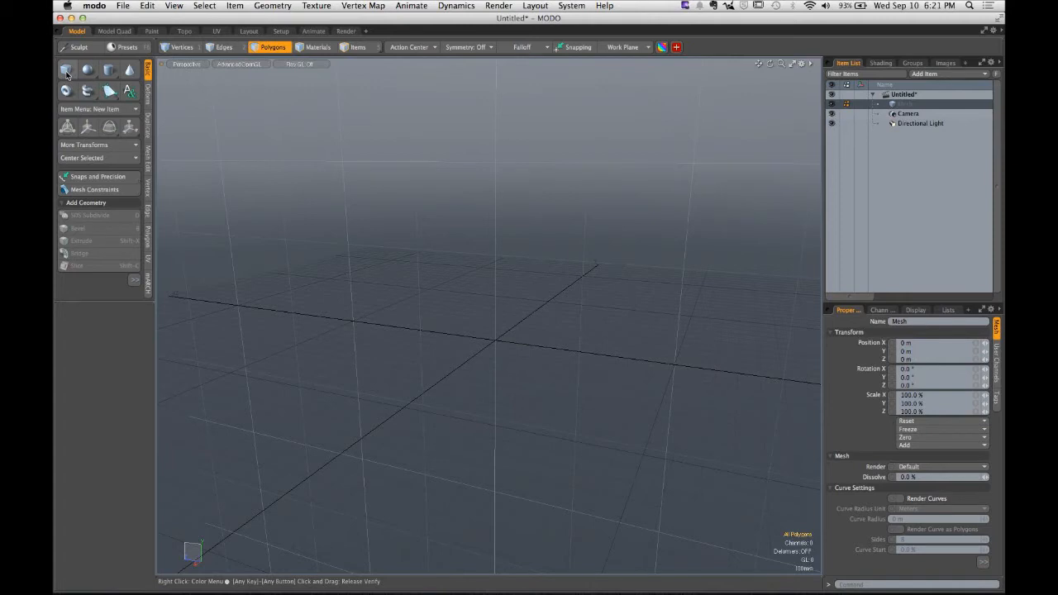
- Draw a flat vertical plane about 1.3 m by 2.4 m with the Cube tool, then delete it
{"action": "left_click", "coordinate": [67, 73]}
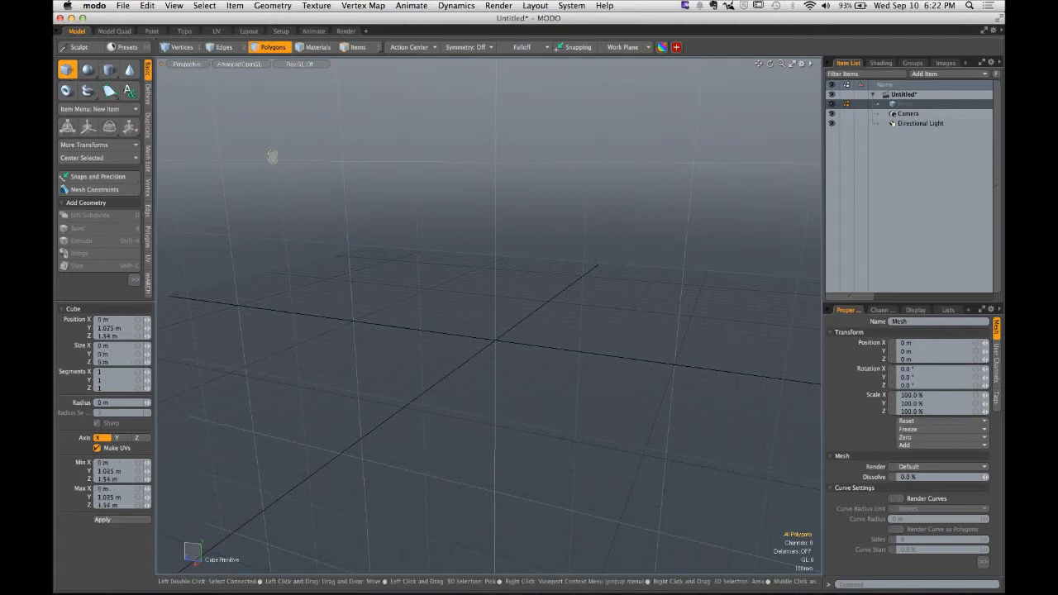
{"action": "mouse_move", "coordinate": [273, 157]}
{"action": "left_mouse_down"}
{"action": "mouse_move", "coordinate": [738, 449]}
{"action": "mouse_move", "coordinate": [699, 452]}
{"action": "left_mouse_up"}
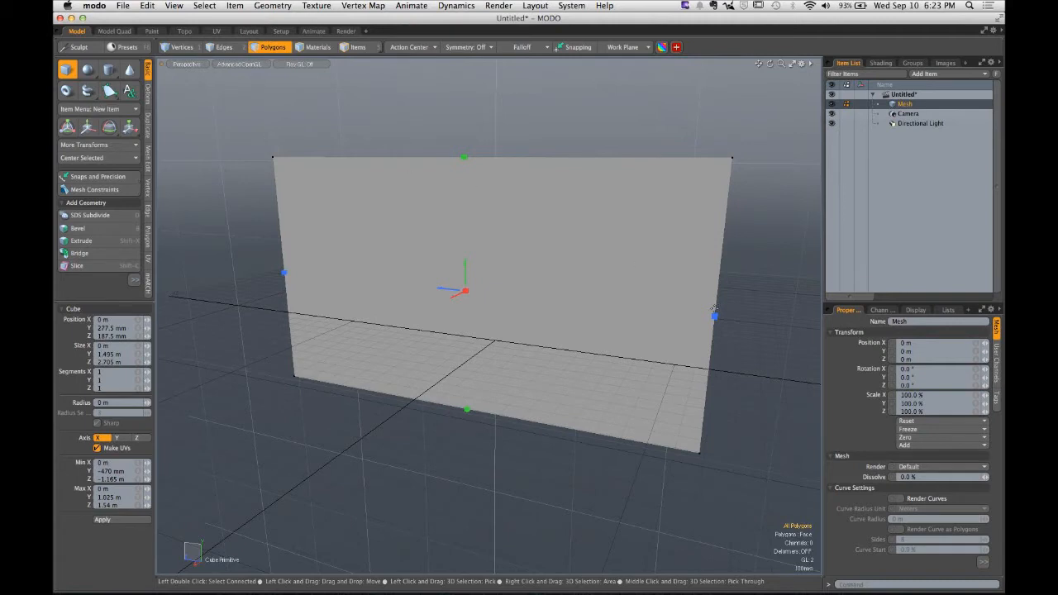
{"action": "left_click_drag", "start_coordinate": [714, 315], "coordinate": [652, 307]}
{"action": "left_click_drag", "start_coordinate": [439, 158], "coordinate": [440, 194]}
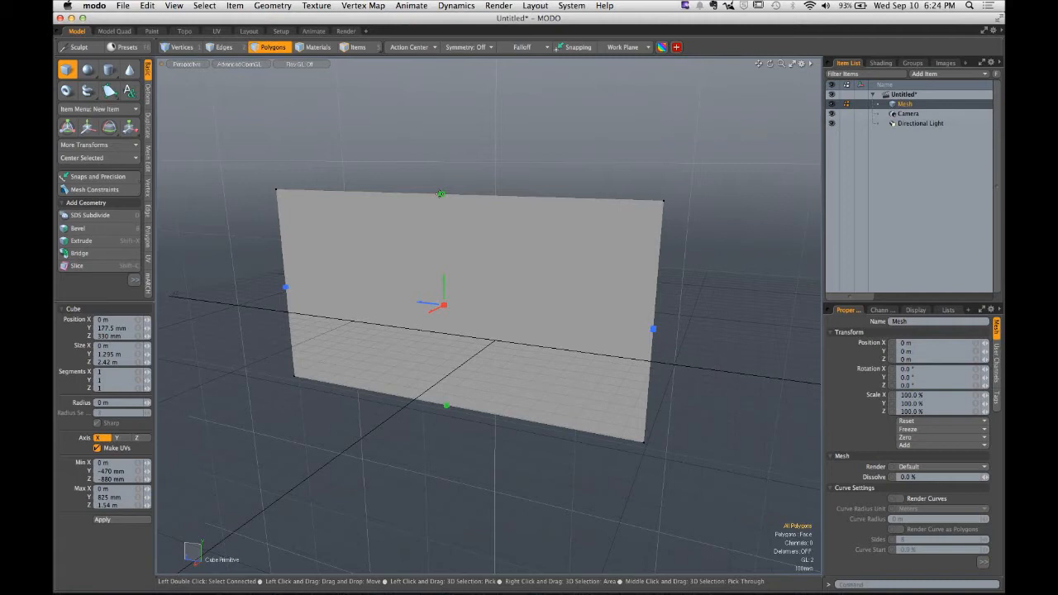
{"action": "key", "text": "q"}
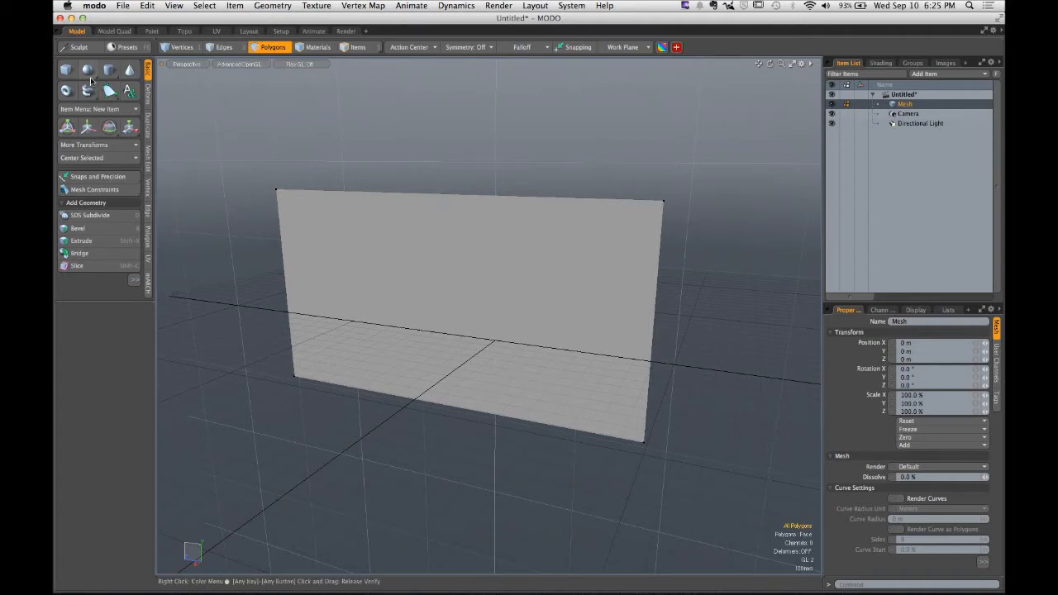
{"action": "left_click", "coordinate": [479, 285]}
{"action": "key", "text": "Delete"}
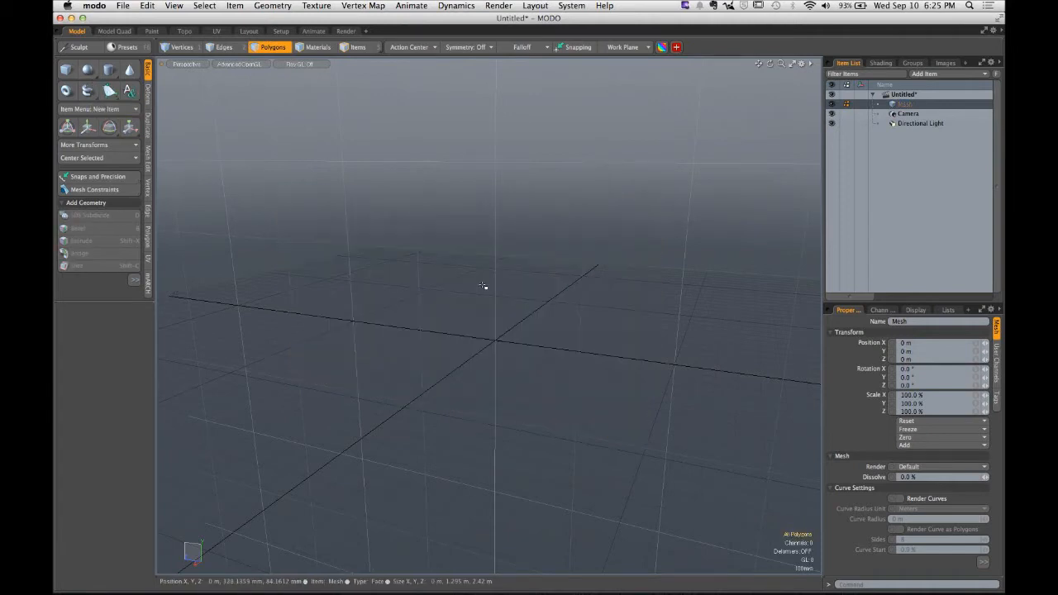
- Draw a flat vertical plane about 1.6 m by 2.8 m with the Cube tool and drop the tool
{"action": "left_click", "coordinate": [66, 69]}
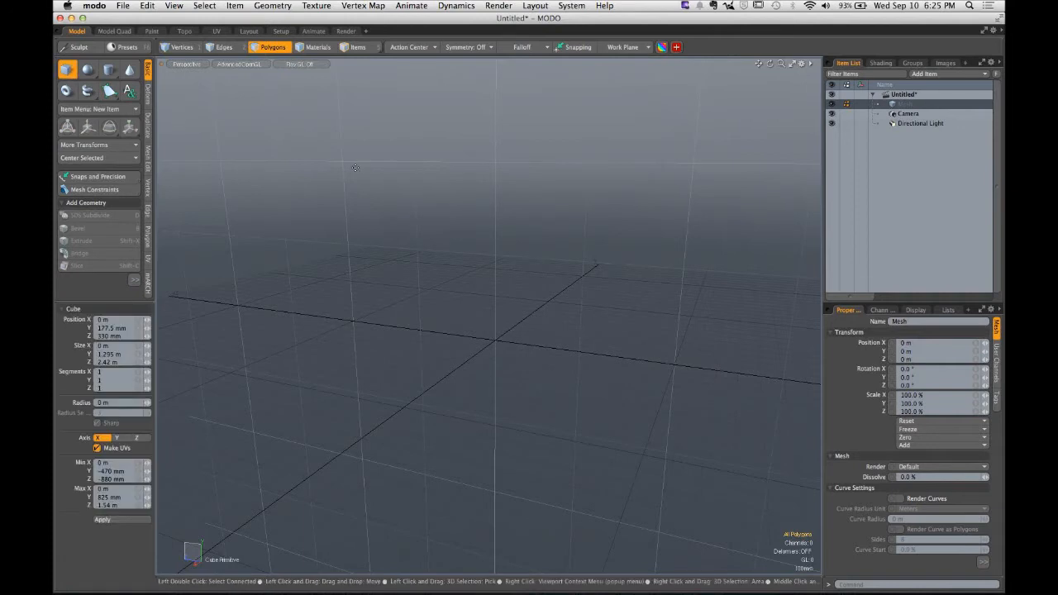
{"action": "left_click_drag", "start_coordinate": [238, 113], "coordinate": [677, 420]}
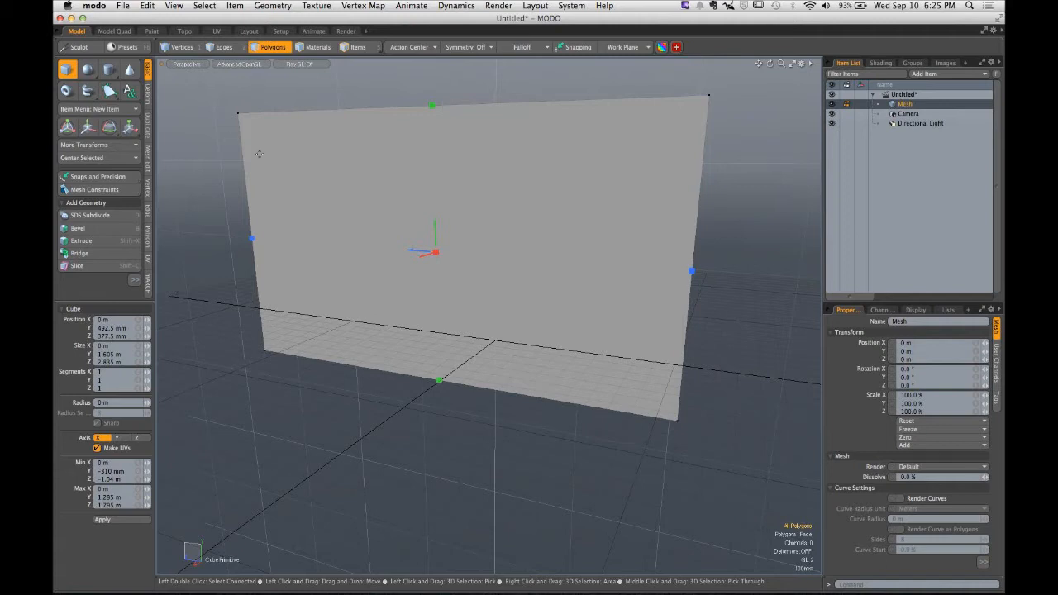
{"action": "left_click_drag", "start_coordinate": [507, 198], "coordinate": [542, 195], "text": "alt"}
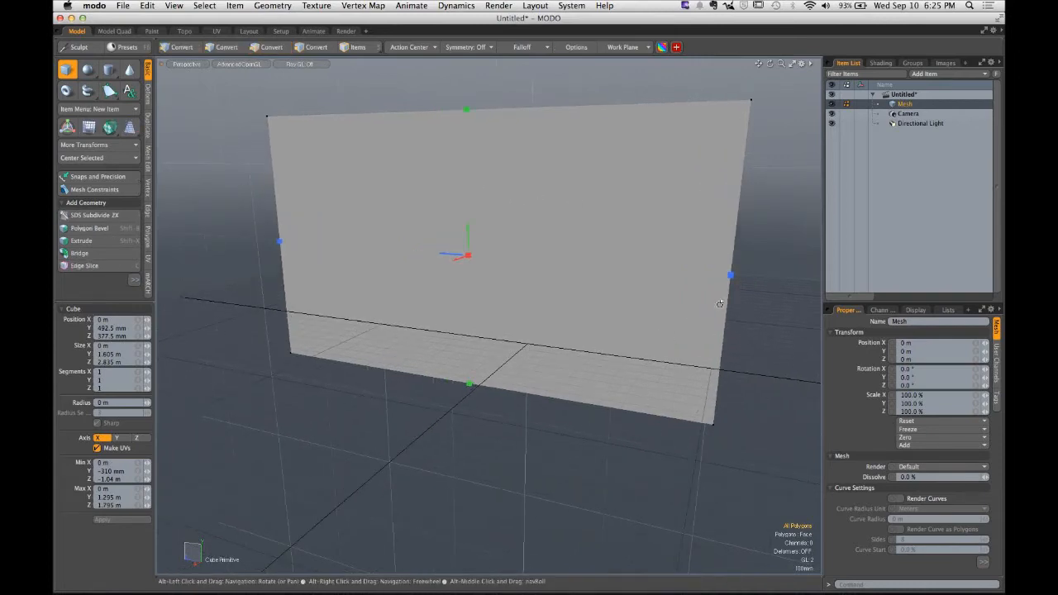
{"action": "left_click_drag", "start_coordinate": [719, 304], "coordinate": [465, 308], "text": "alt"}
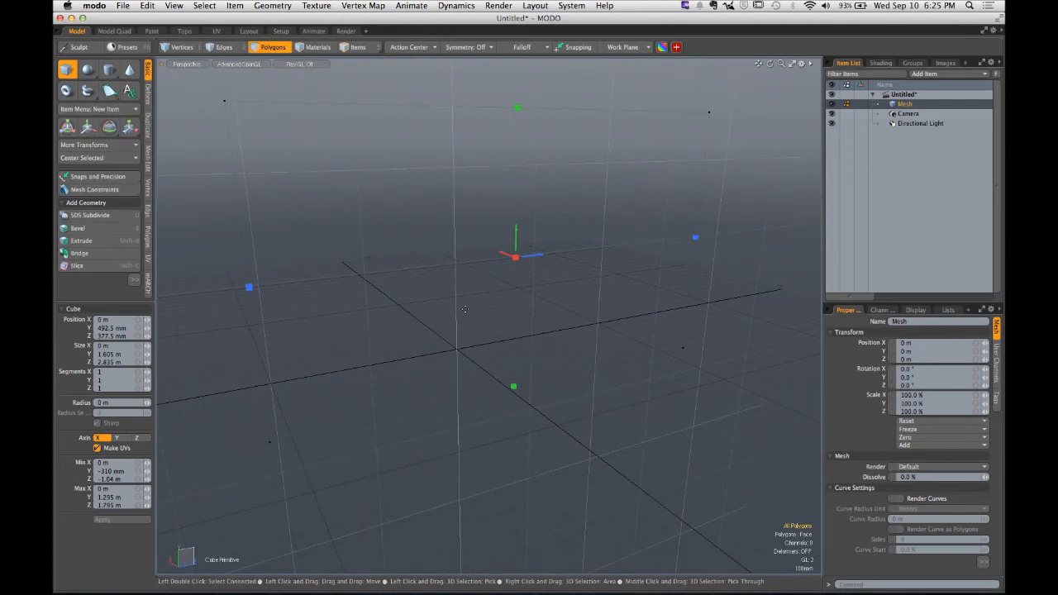
{"action": "key", "text": "q"}
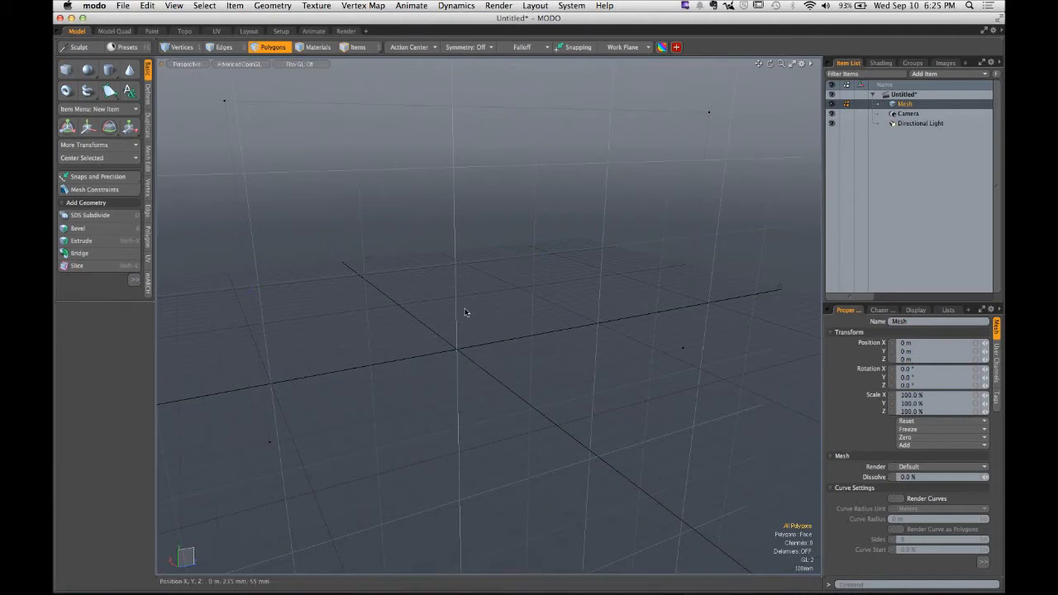
- Turn on Show Selection Normals in the viewport's visibility options
{"action": "left_click_drag", "start_coordinate": [389, 256], "coordinate": [591, 224], "text": "alt"}
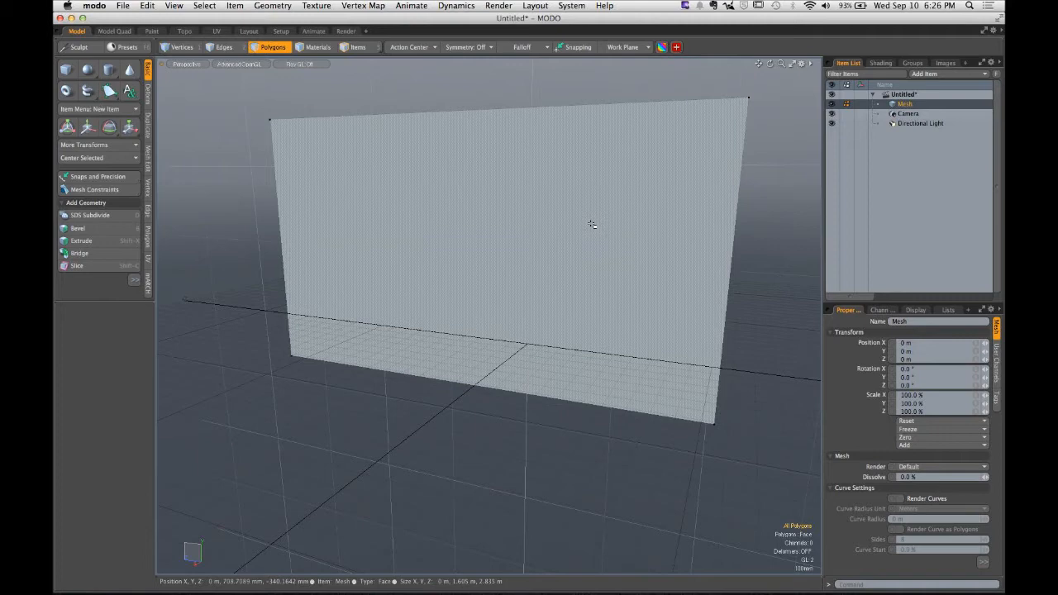
{"action": "key", "text": "o"}
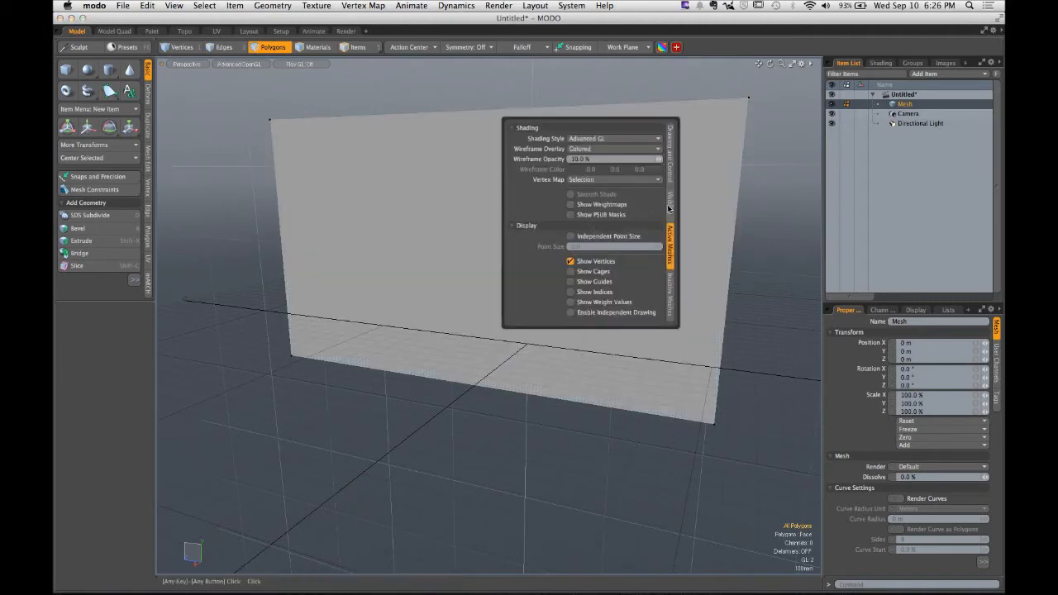
{"action": "key", "text": "ctrl"}
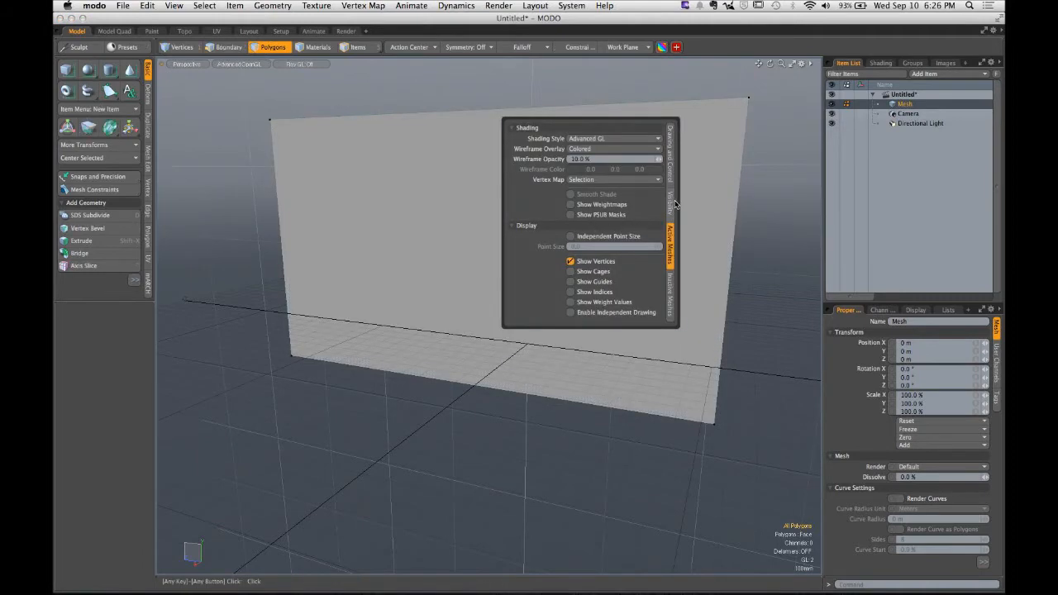
{"action": "left_click", "coordinate": [673, 205]}
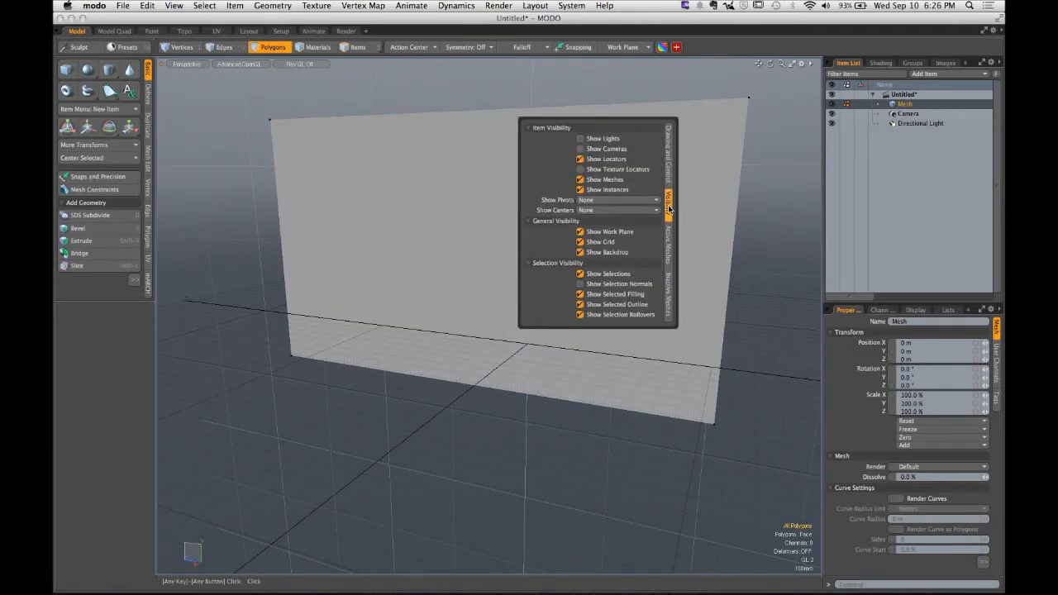
{"action": "left_click", "coordinate": [620, 285]}
- Select the plane's polygon and examine it from the front and back sides
{"action": "key", "text": "ctrl"}
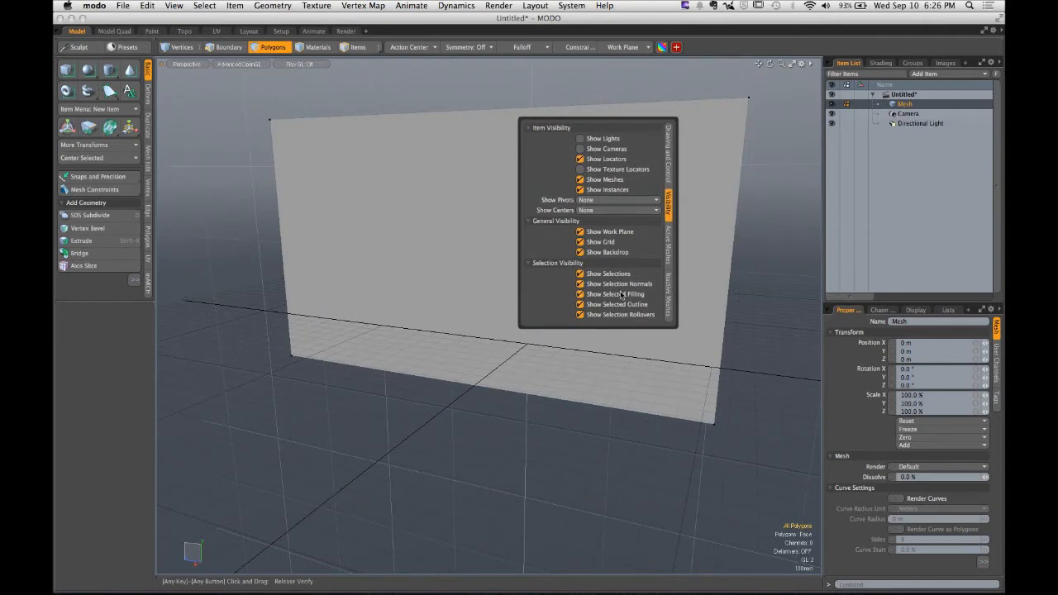
{"action": "key", "text": "alt"}
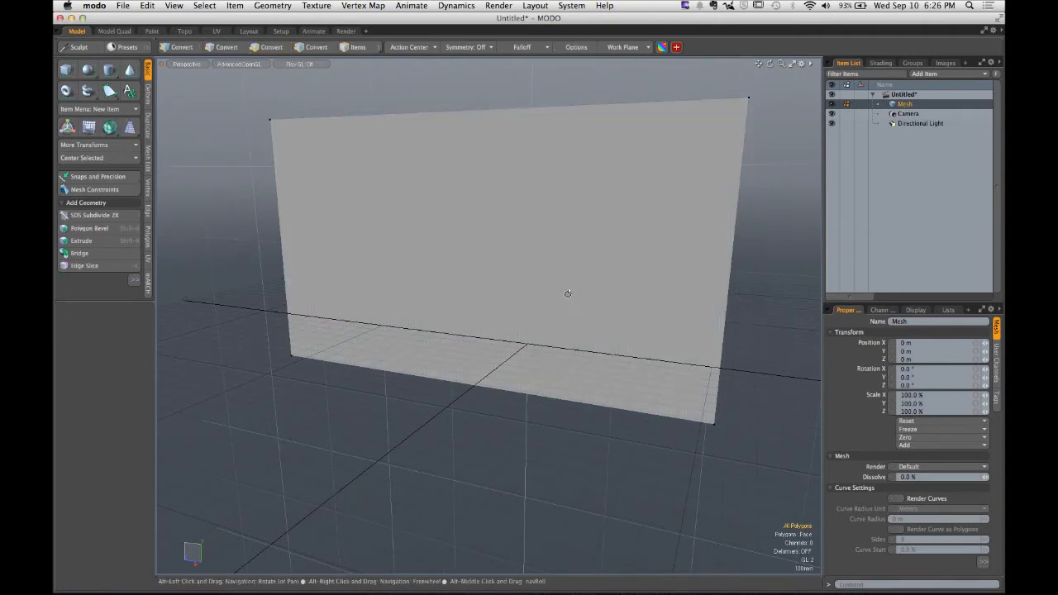
{"action": "left_click_drag", "start_coordinate": [568, 293], "coordinate": [524, 293], "text": "alt"}
{"action": "left_click", "coordinate": [689, 366]}
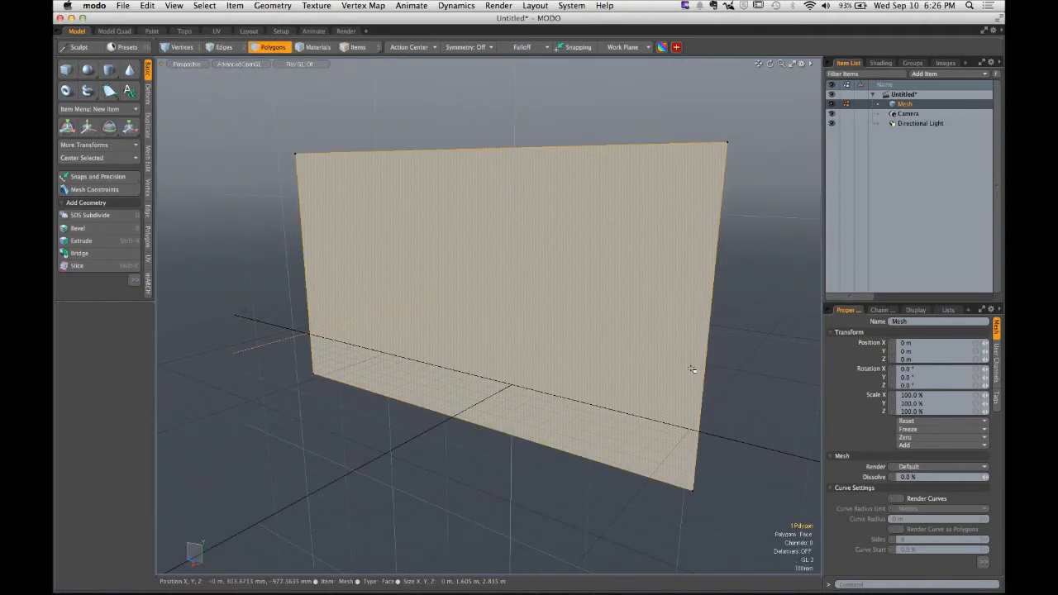
{"action": "mouse_move", "coordinate": [692, 369]}
{"action": "left_mouse_down", "text": "alt"}
{"action": "mouse_move", "coordinate": [580, 390]}
{"action": "mouse_move", "coordinate": [687, 288]}
{"action": "mouse_move", "coordinate": [685, 262]}
{"action": "mouse_move", "coordinate": [650, 347]}
{"action": "mouse_move", "coordinate": [576, 375]}
{"action": "mouse_move", "coordinate": [672, 376]}
{"action": "left_mouse_up", "text": "alt"}
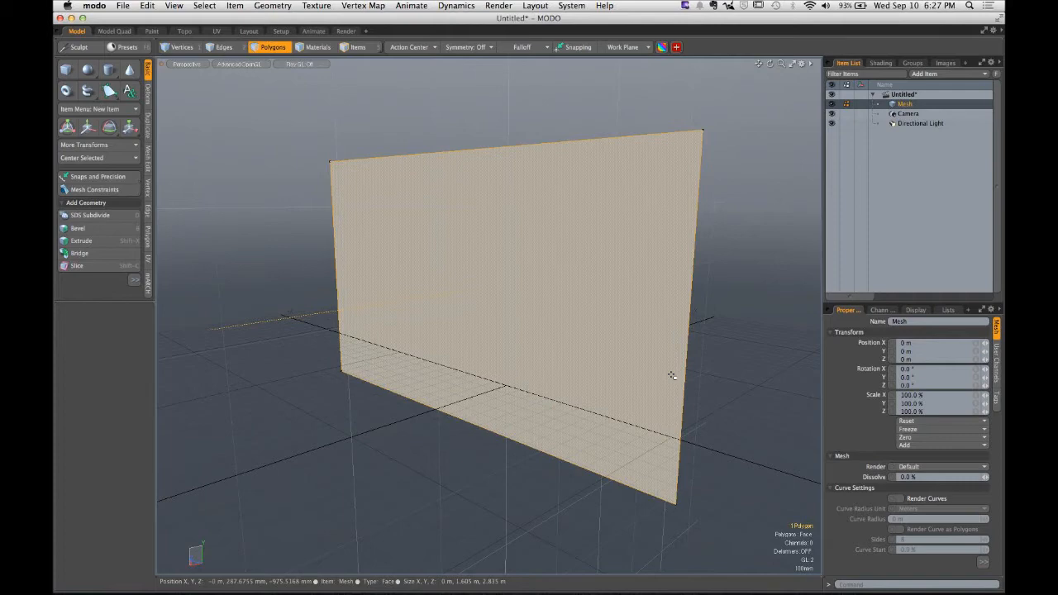
{"action": "left_click_drag", "start_coordinate": [749, 359], "coordinate": [550, 346], "text": "alt"}
{"action": "key", "text": "BackSpace"}
{"action": "key", "text": "1"}
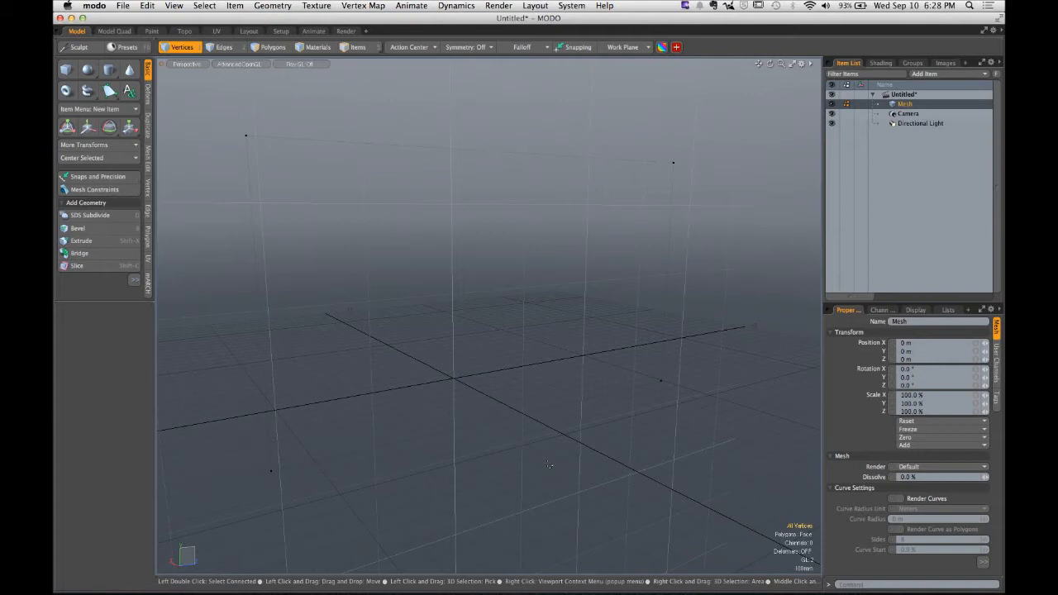
{"action": "left_click_drag", "start_coordinate": [549, 464], "coordinate": [518, 298], "text": "alt"}
{"action": "key", "text": "3"}
{"action": "left_click", "coordinate": [519, 298]}
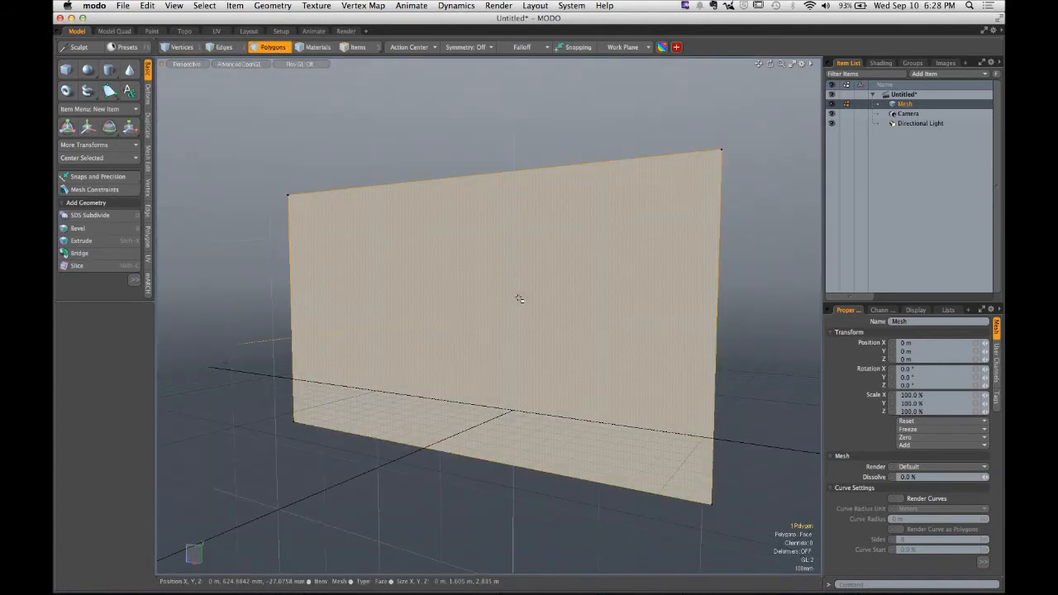
- Turn off Show Selection Normals and delete the plane's polygon
{"action": "key", "text": "o"}
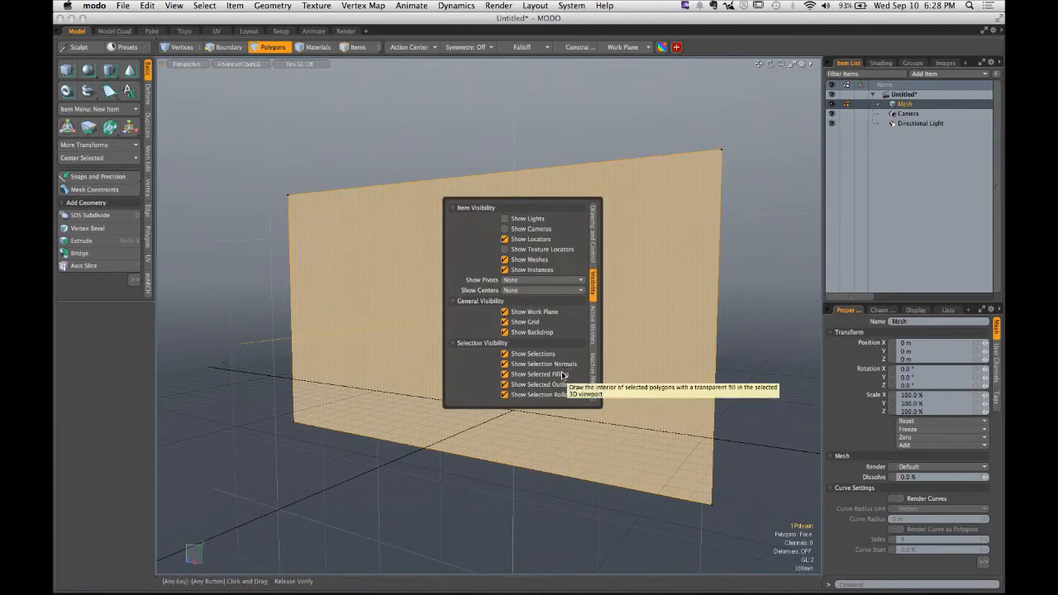
{"action": "left_click", "coordinate": [505, 365]}
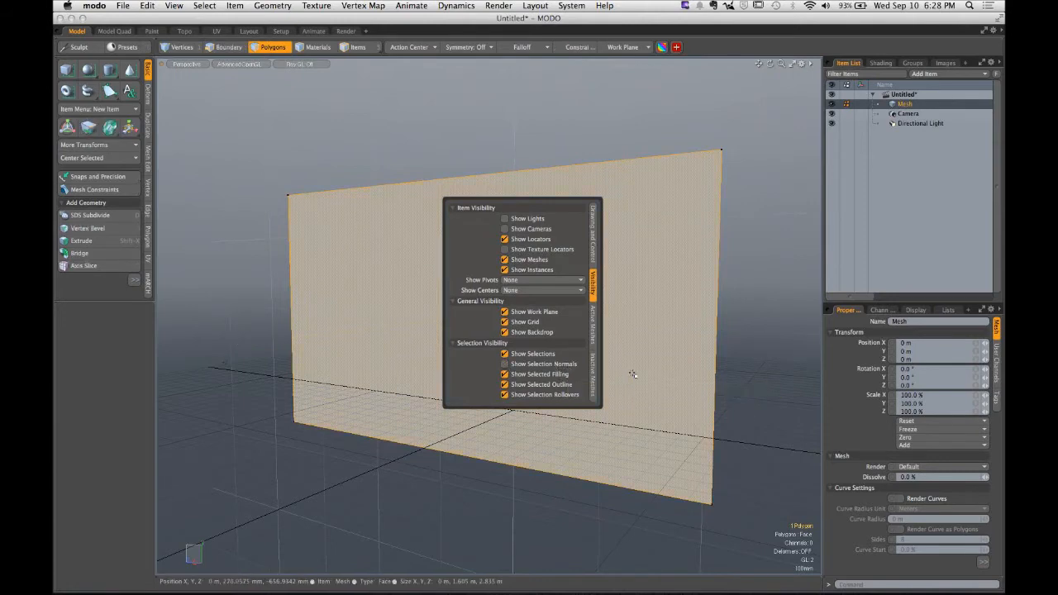
{"action": "key", "text": "1"}
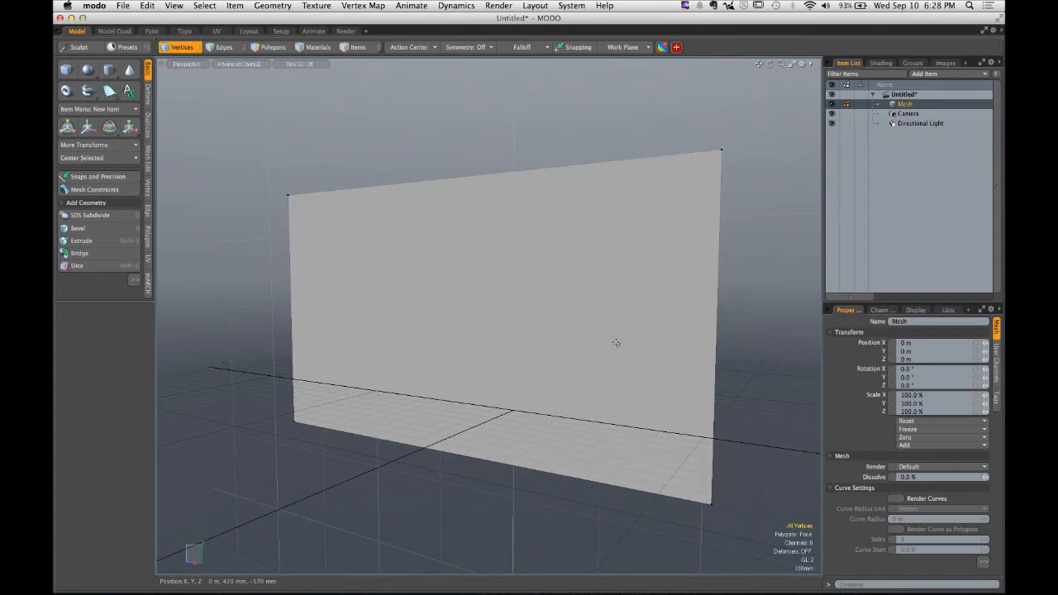
{"action": "key", "text": "3"}
{"action": "key", "text": "Delete"}
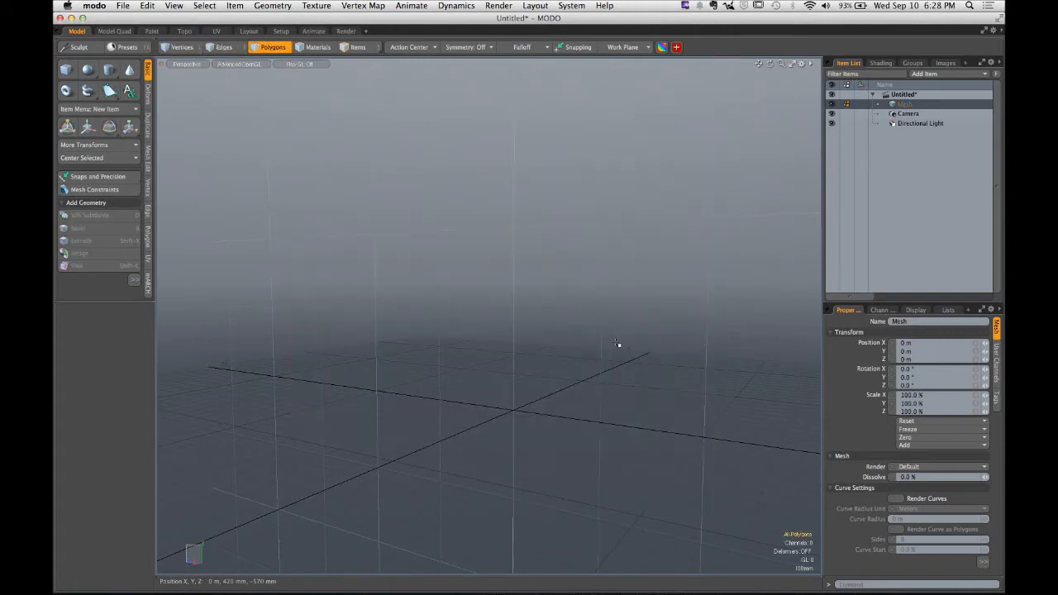
- Draw a new flat vertical plane about 1.6 m by 2.6 m with the Cube tool
{"action": "left_click", "coordinate": [66, 69]}
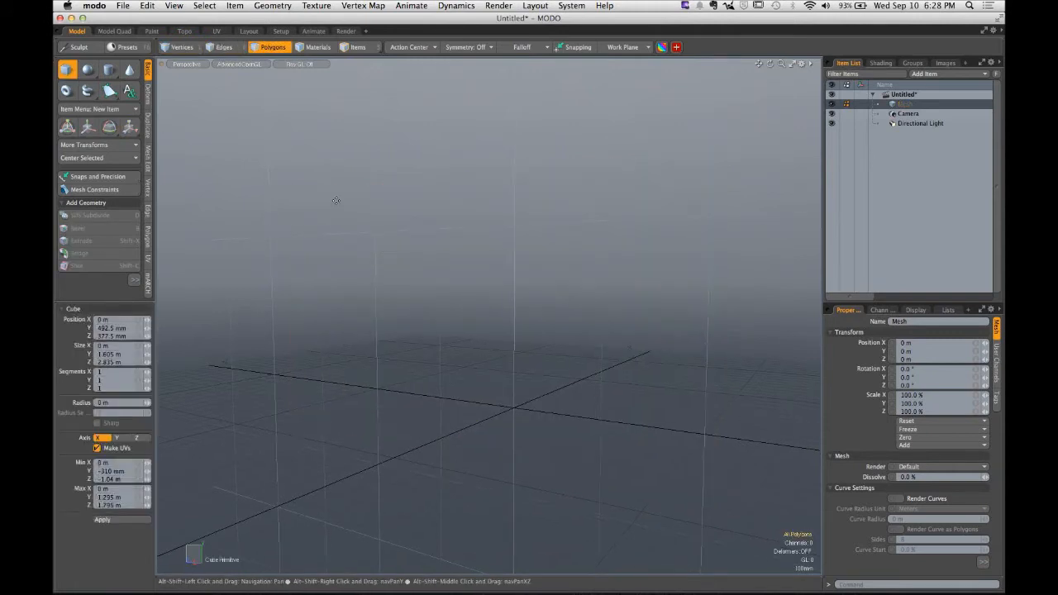
{"action": "left_click_drag", "start_coordinate": [288, 151], "coordinate": [671, 438]}
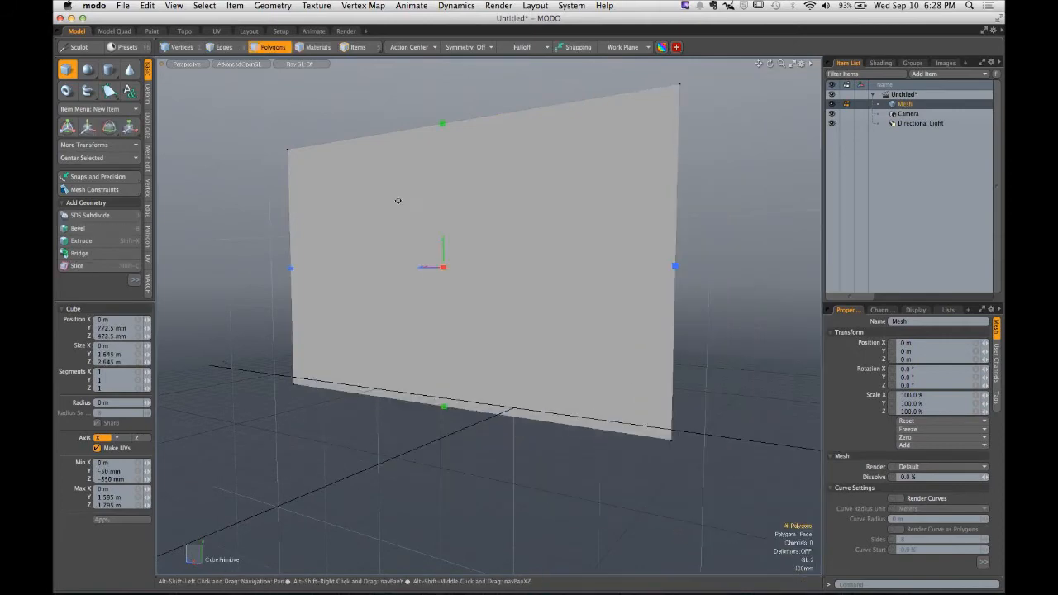
{"action": "left_click_drag", "start_coordinate": [397, 201], "coordinate": [417, 255], "text": "alt"}
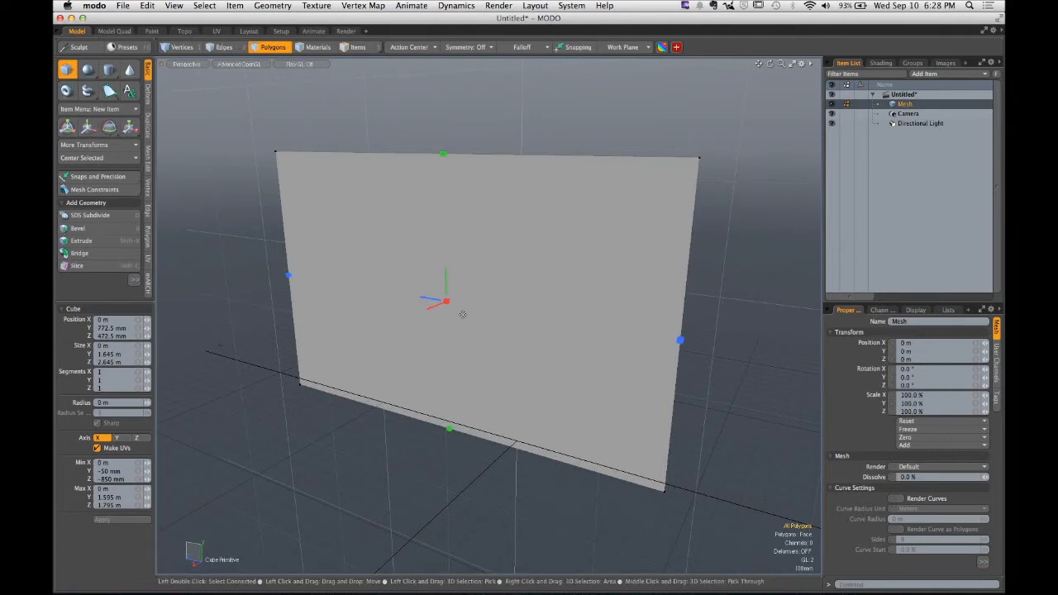
- Pull the plane out into a box about 895 mm deep with the Cube tool
{"action": "left_click_drag", "start_coordinate": [463, 315], "coordinate": [553, 291], "text": "alt"}
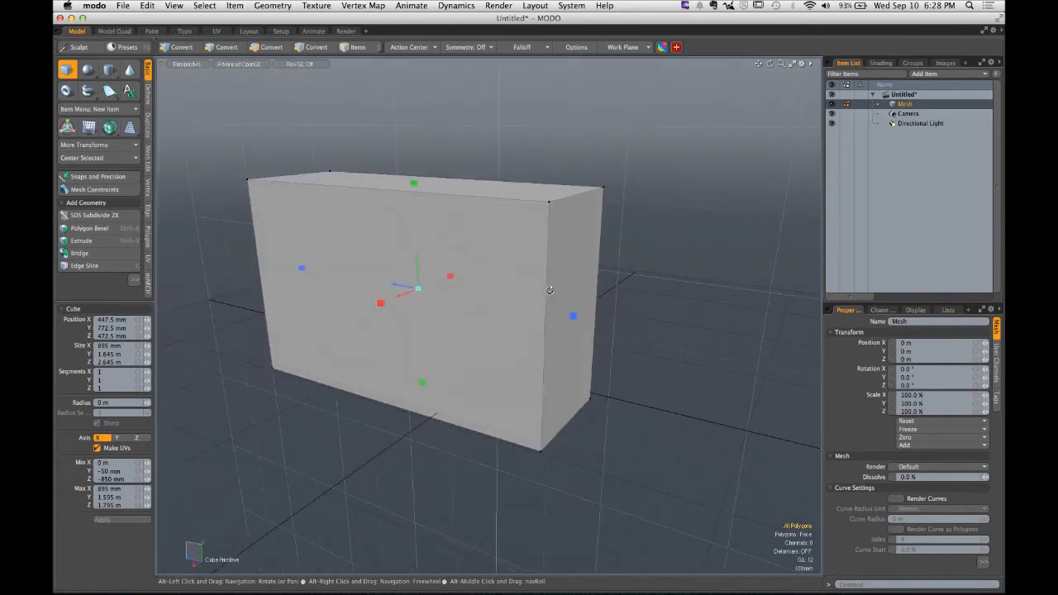
{"action": "key", "text": "space"}
{"action": "left_click_drag", "start_coordinate": [458, 298], "coordinate": [364, 277], "text": "alt"}
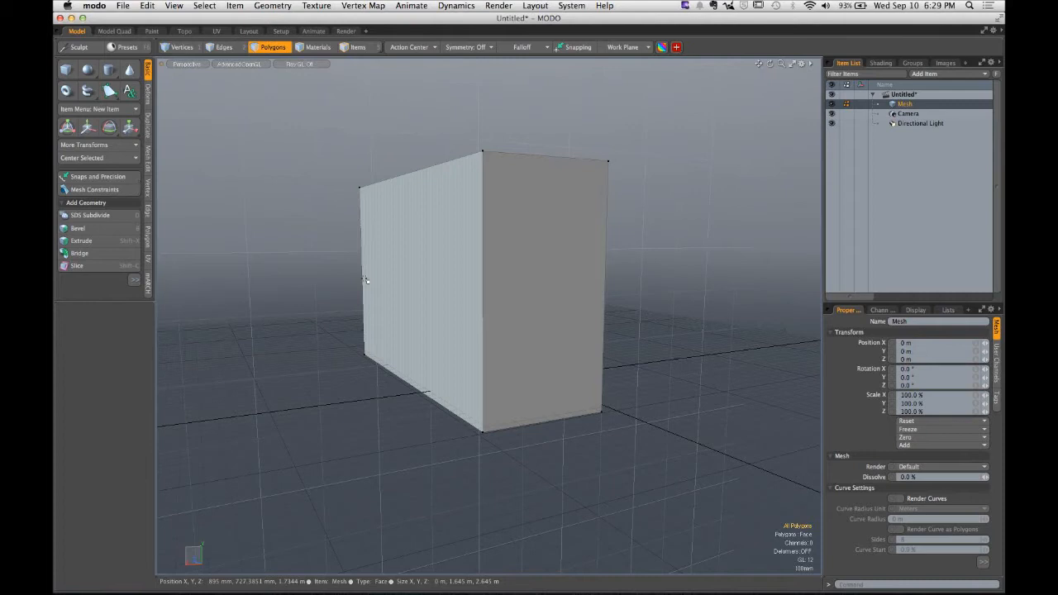
- Select the whole box and delete it
{"action": "double_click", "coordinate": [376, 274]}
{"action": "left_click_drag", "start_coordinate": [387, 264], "coordinate": [452, 279], "text": "alt"}
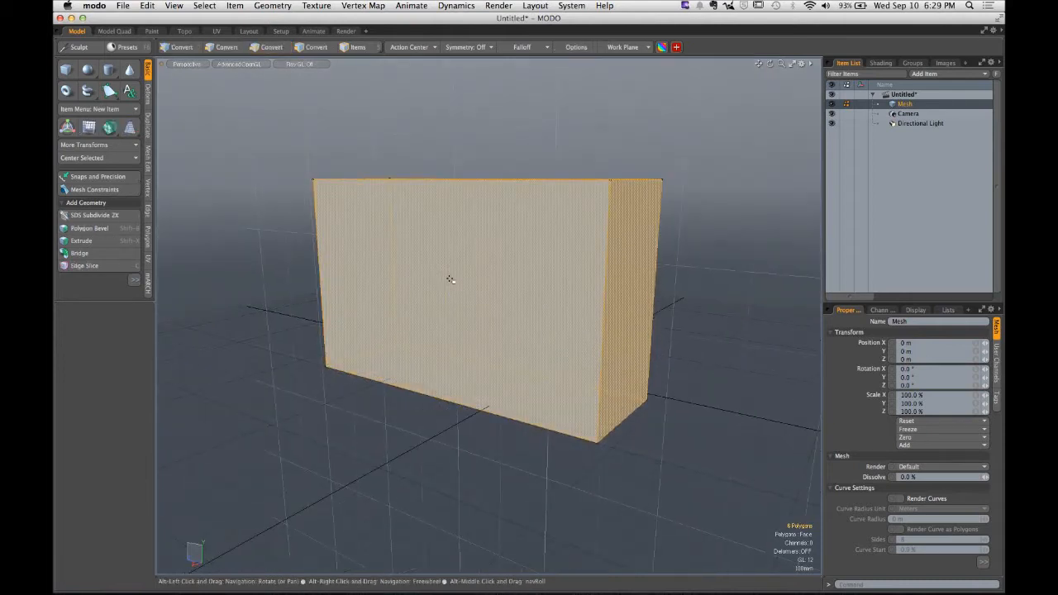
{"action": "key", "text": "Delete"}
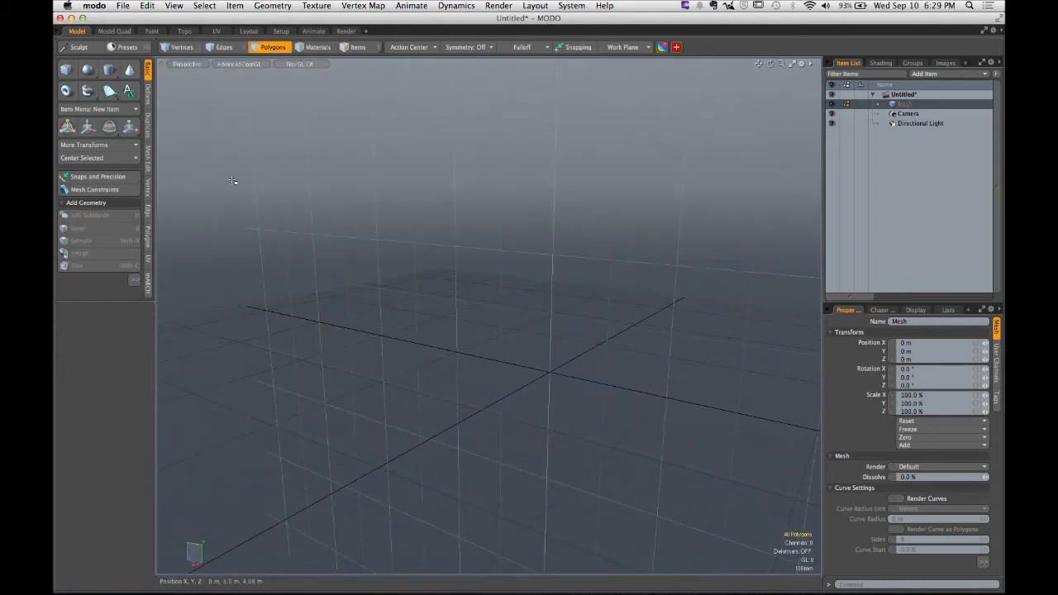
- Draw a new box about 690 mm by 1.92 m by 3.515 m with the Cube tool
{"action": "left_click", "coordinate": [67, 71]}
{"action": "left_click_drag", "start_coordinate": [334, 139], "coordinate": [662, 385]}
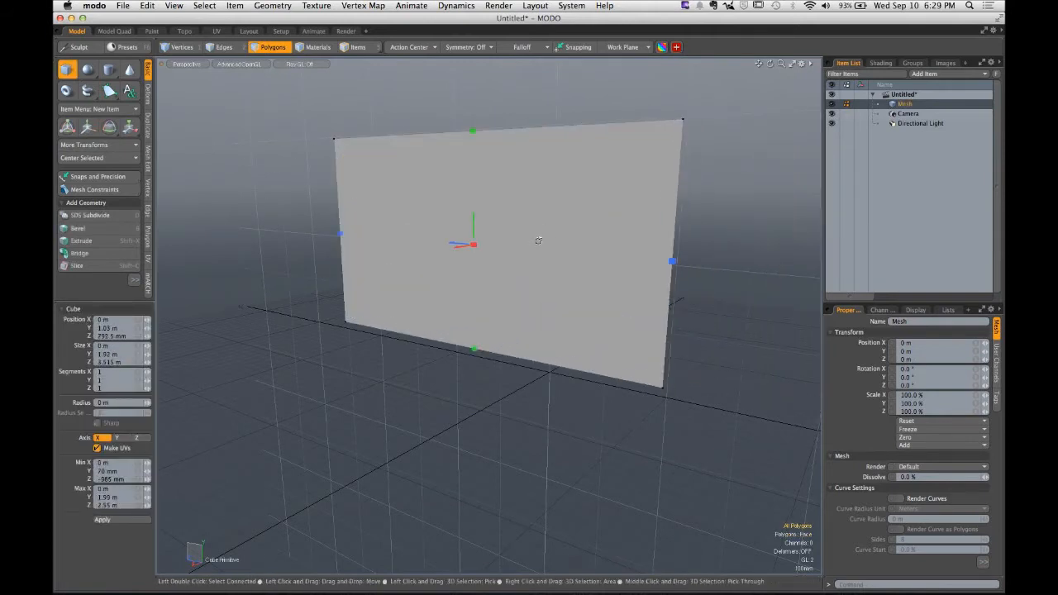
{"action": "left_click_drag", "start_coordinate": [539, 240], "coordinate": [414, 258], "text": "alt"}
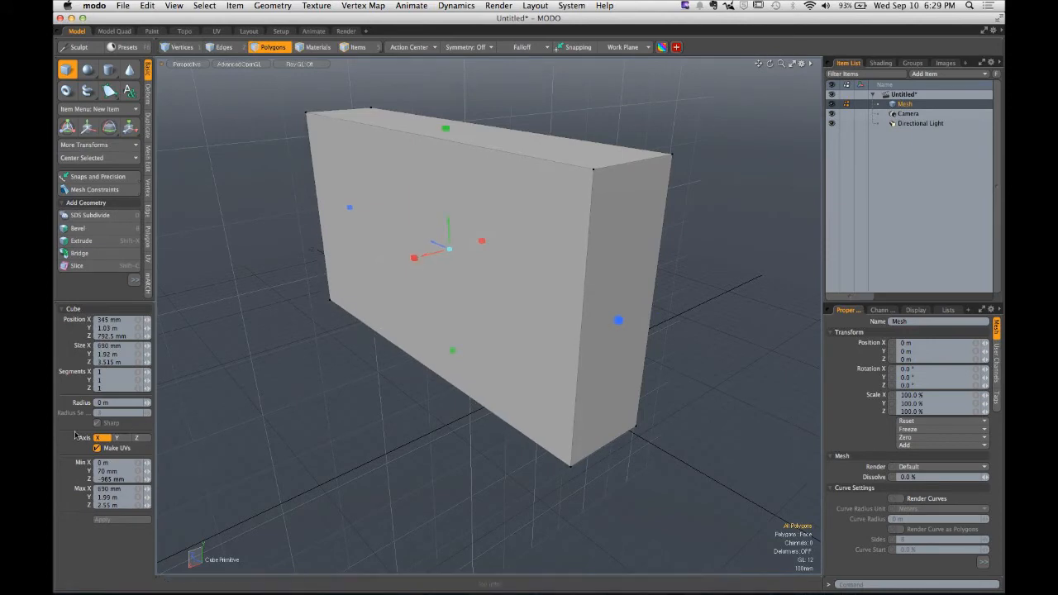
- Set the box's segments to 10 in X, 5 in Y and 5 in Z
{"action": "key", "text": "ctrl"}
{"action": "left_click", "coordinate": [121, 388]}
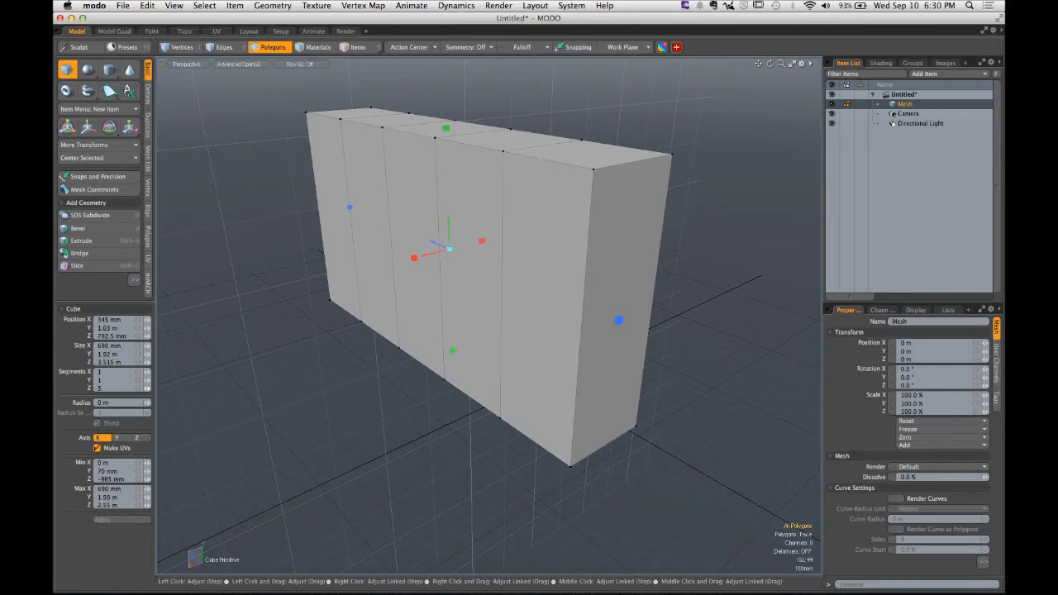
{"action": "left_click", "coordinate": [110, 379]}
{"action": "type", "text": "5"}
{"action": "key", "text": "Return"}
{"action": "left_click_drag", "start_coordinate": [309, 330], "coordinate": [283, 372], "text": "alt"}
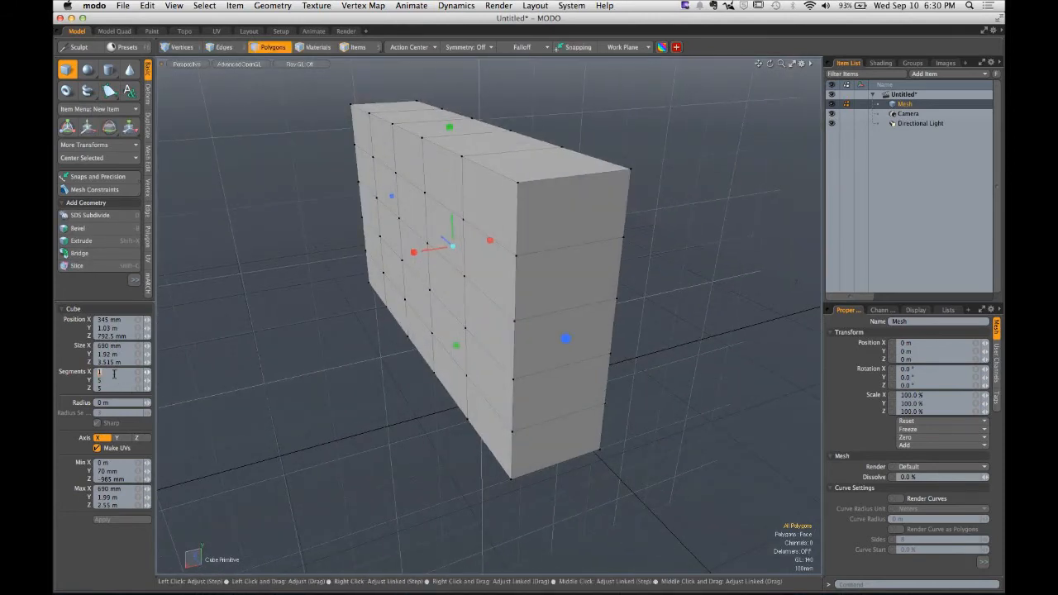
{"action": "type", "text": "10"}
{"action": "left_click_drag", "start_coordinate": [335, 264], "coordinate": [380, 267], "text": "alt"}
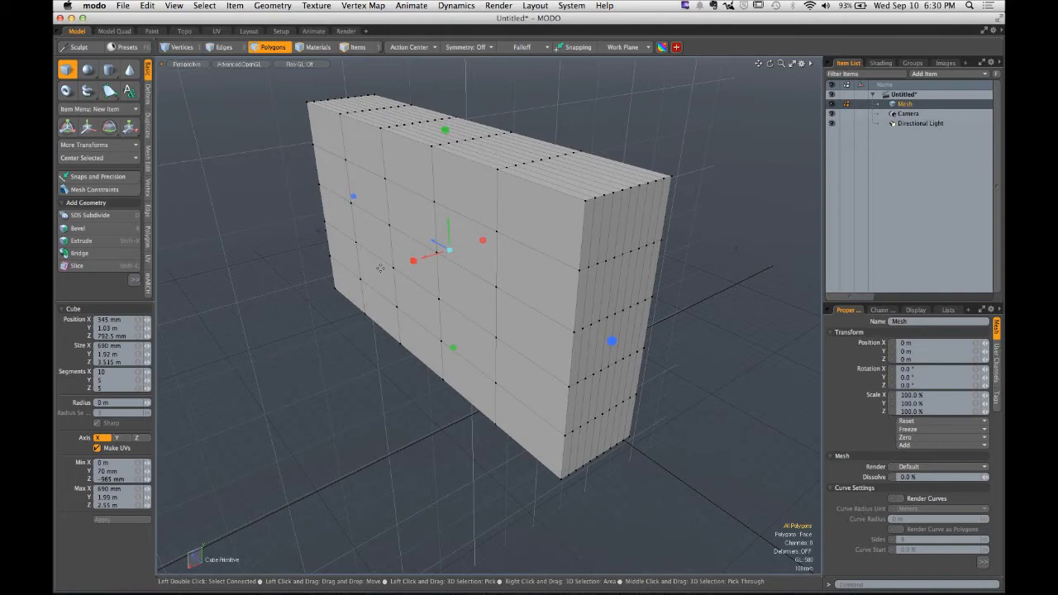
- Drop the Cube tool, select the segmented box and delete it
{"action": "key", "text": "space"}
{"action": "double_click", "coordinate": [446, 242]}
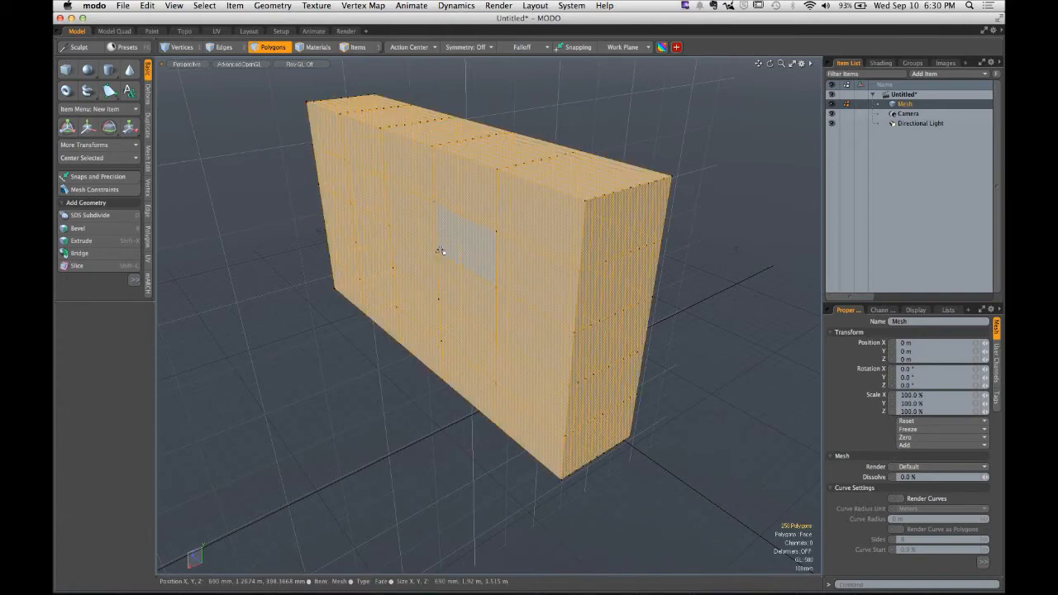
{"action": "key", "text": "Delete"}
{"action": "left_click_drag", "start_coordinate": [305, 182], "coordinate": [243, 157], "text": "alt"}
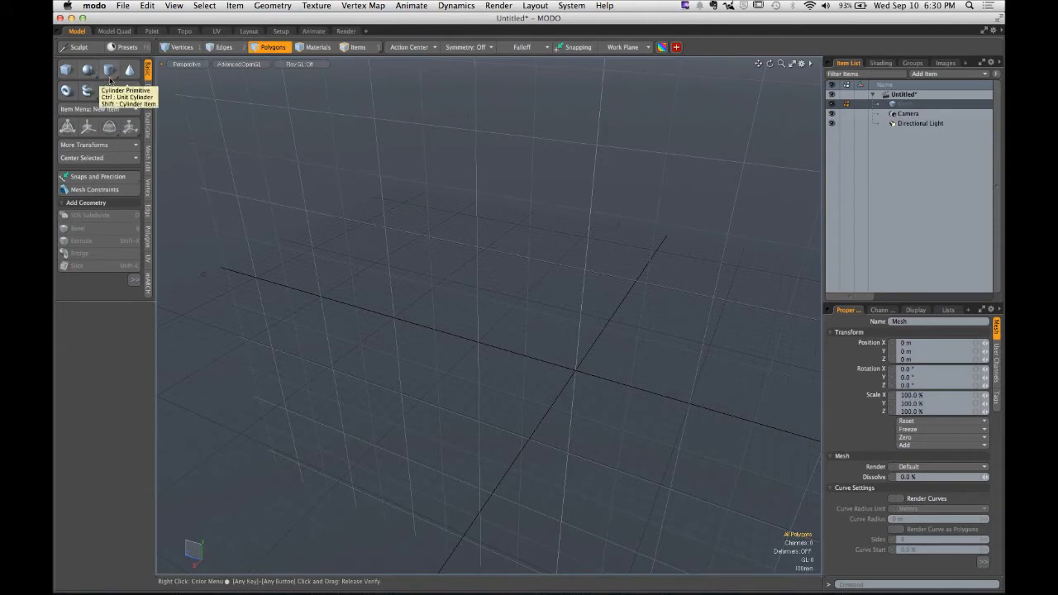
- Draw a cylinder with radii about 555 by 610 mm, stretched about 1.985 m long along X
{"action": "left_click", "coordinate": [110, 70]}
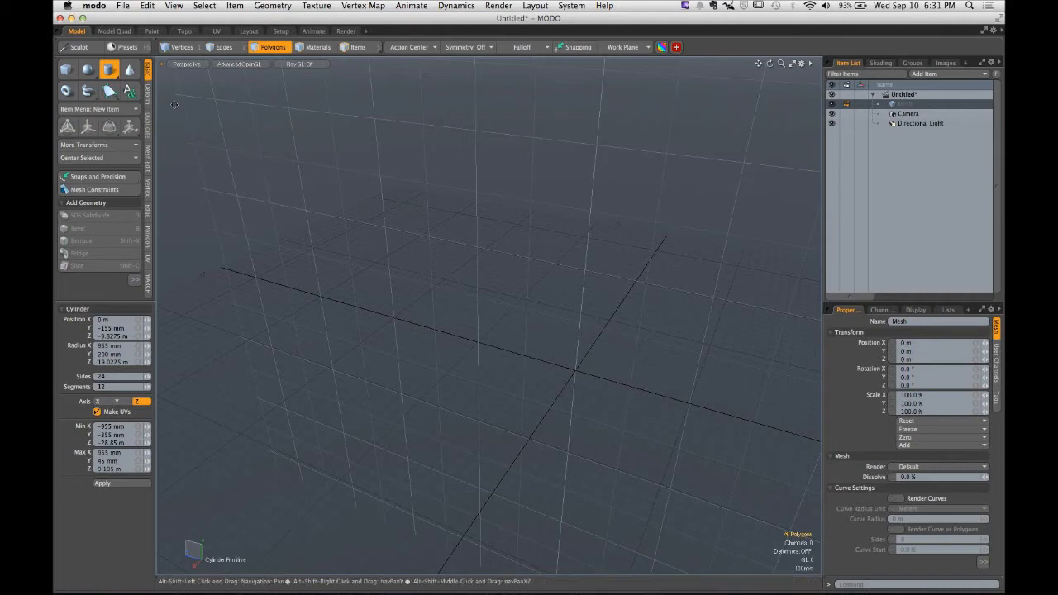
{"action": "left_click_drag", "start_coordinate": [463, 280], "coordinate": [489, 264], "text": "alt"}
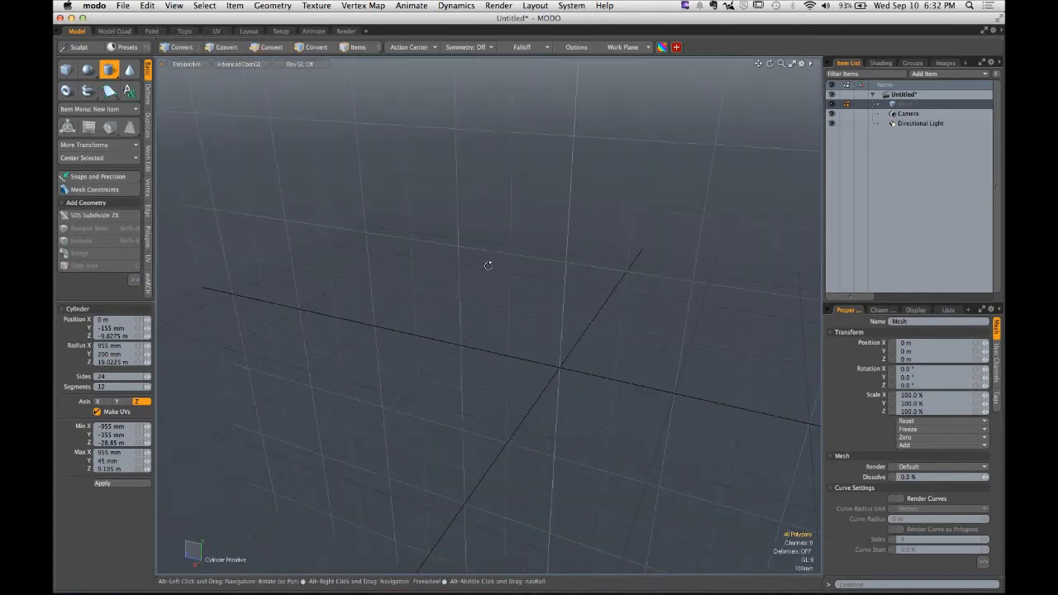
{"action": "left_click_drag", "start_coordinate": [481, 200], "coordinate": [545, 266]}
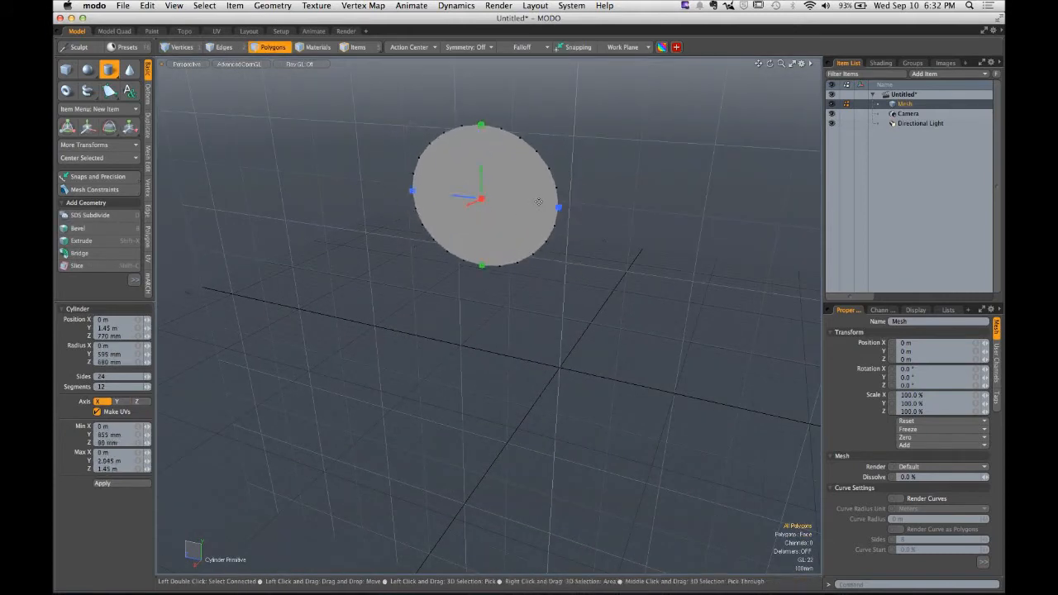
{"action": "mouse_move", "coordinate": [559, 208]}
{"action": "left_mouse_down"}
{"action": "mouse_move", "coordinate": [509, 202]}
{"action": "mouse_move", "coordinate": [614, 212]}
{"action": "mouse_move", "coordinate": [517, 201]}
{"action": "mouse_move", "coordinate": [574, 209]}
{"action": "mouse_move", "coordinate": [550, 207]}
{"action": "left_mouse_up"}
{"action": "mouse_move", "coordinate": [481, 128]}
{"action": "left_mouse_down"}
{"action": "mouse_move", "coordinate": [480, 165]}
{"action": "mouse_move", "coordinate": [481, 130]}
{"action": "left_mouse_up"}
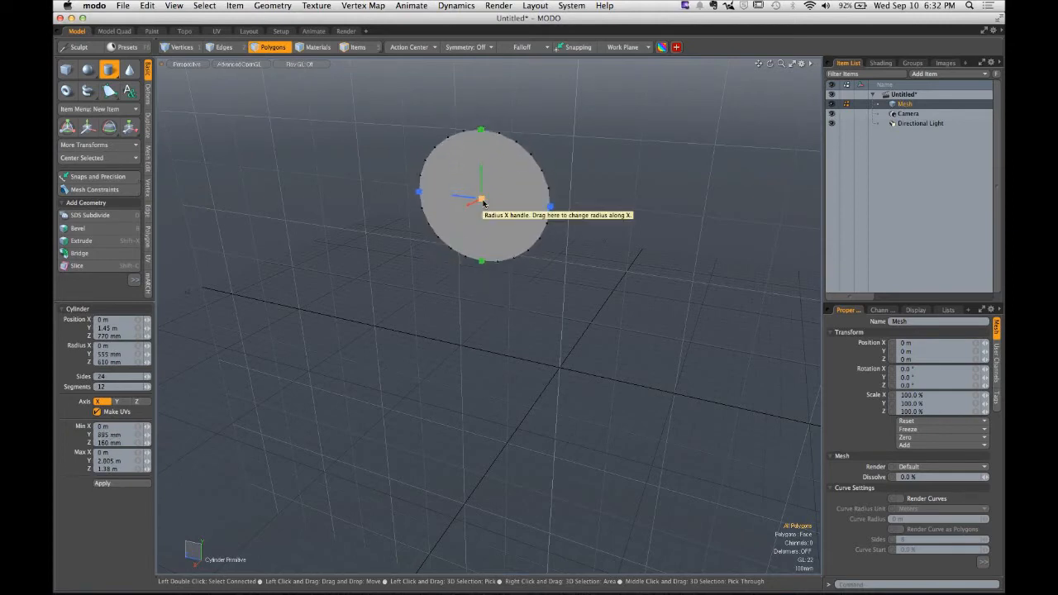
{"action": "left_click_drag", "start_coordinate": [483, 203], "coordinate": [325, 282]}
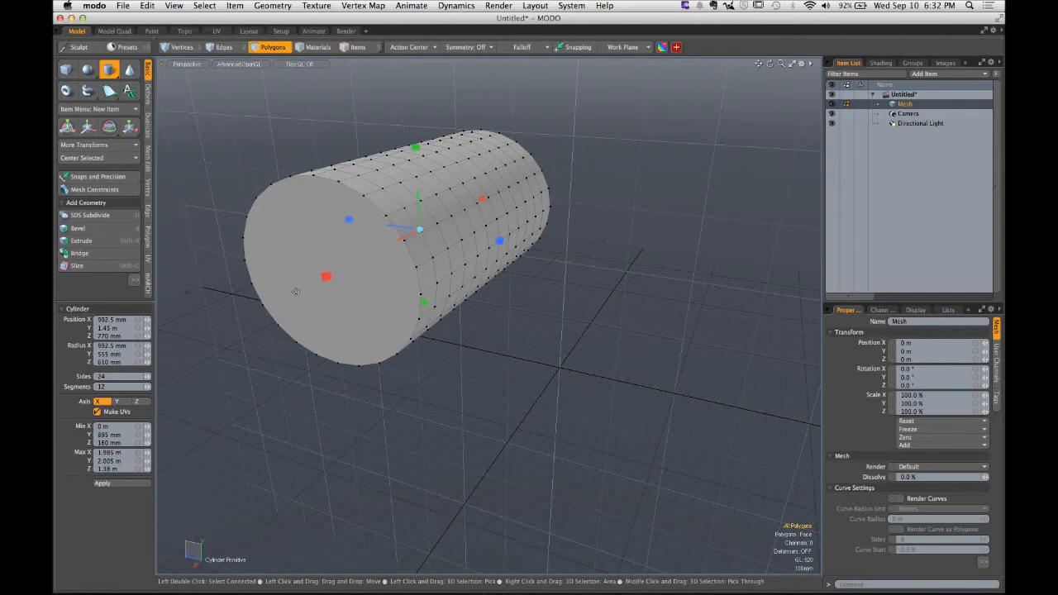
- Set the cylinder's number of sides to 5
{"action": "key", "text": "ctrl"}
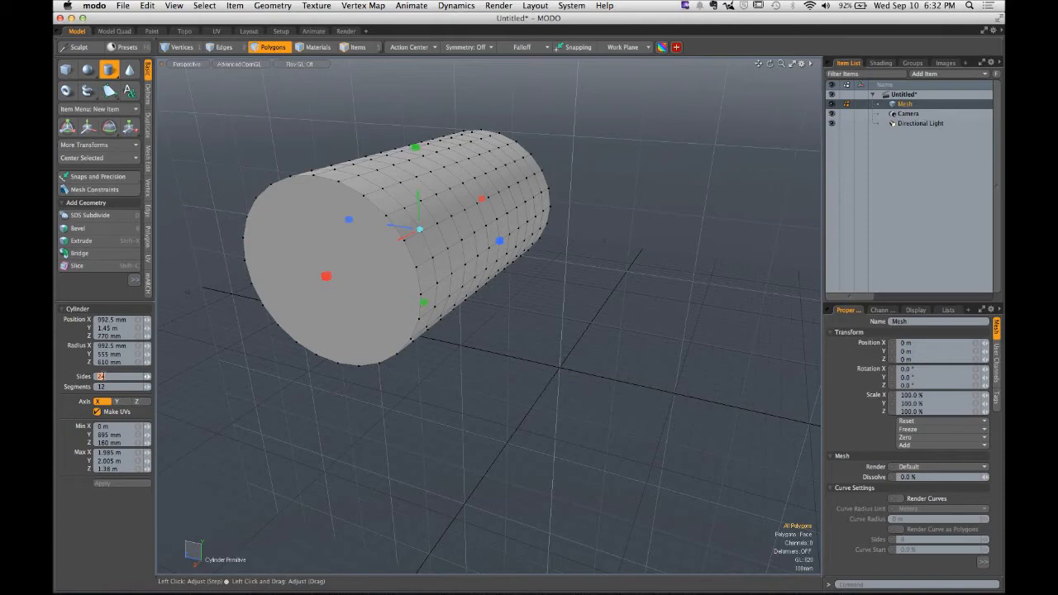
{"action": "type", "text": "5"}
{"action": "key", "text": "Return"}
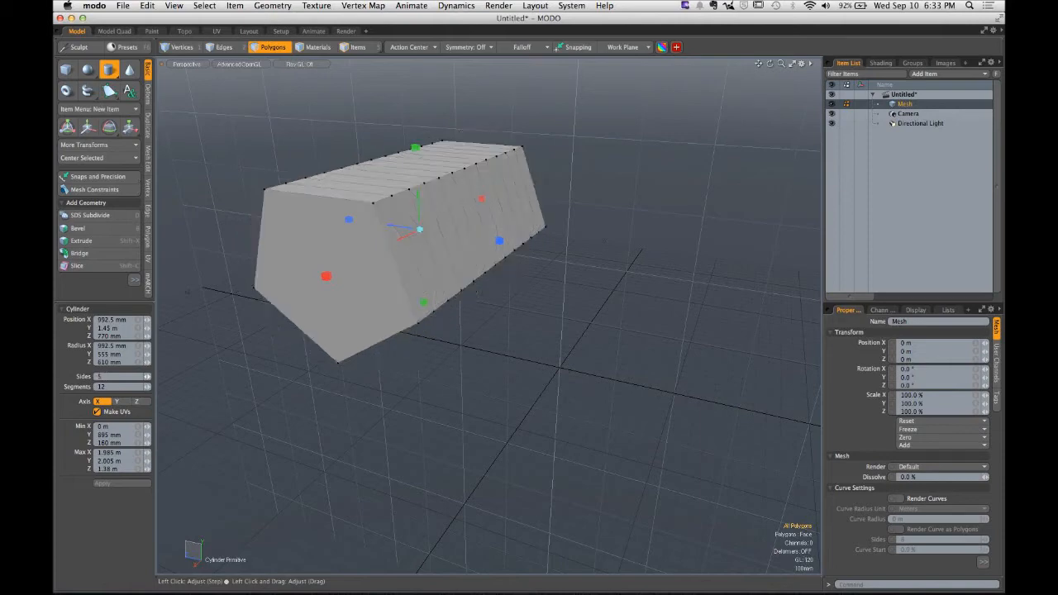
{"action": "key", "text": "ctrl"}
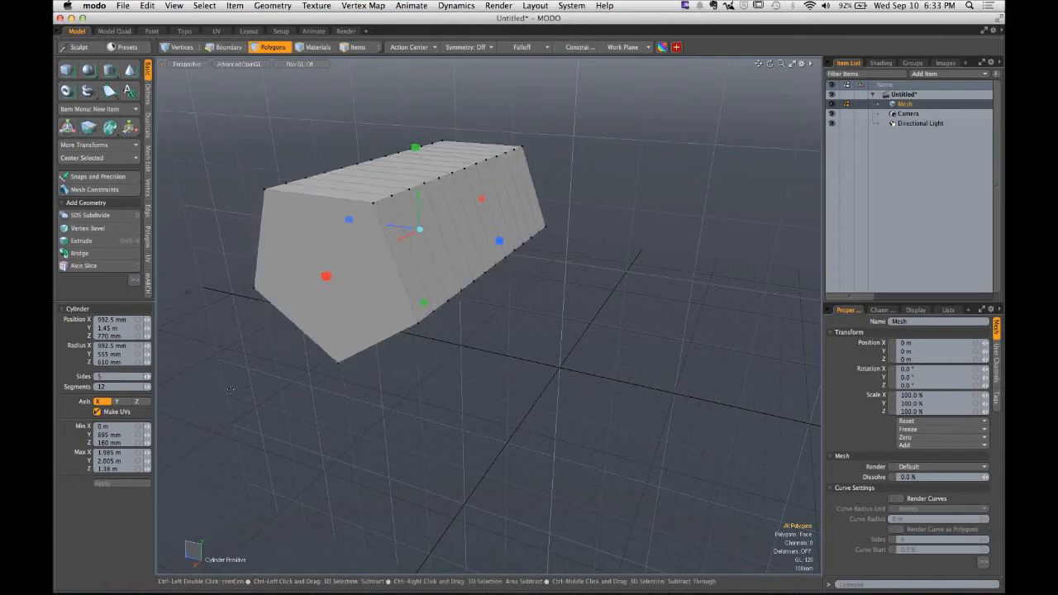
{"action": "left_click_drag", "start_coordinate": [231, 389], "coordinate": [149, 382], "text": "alt"}
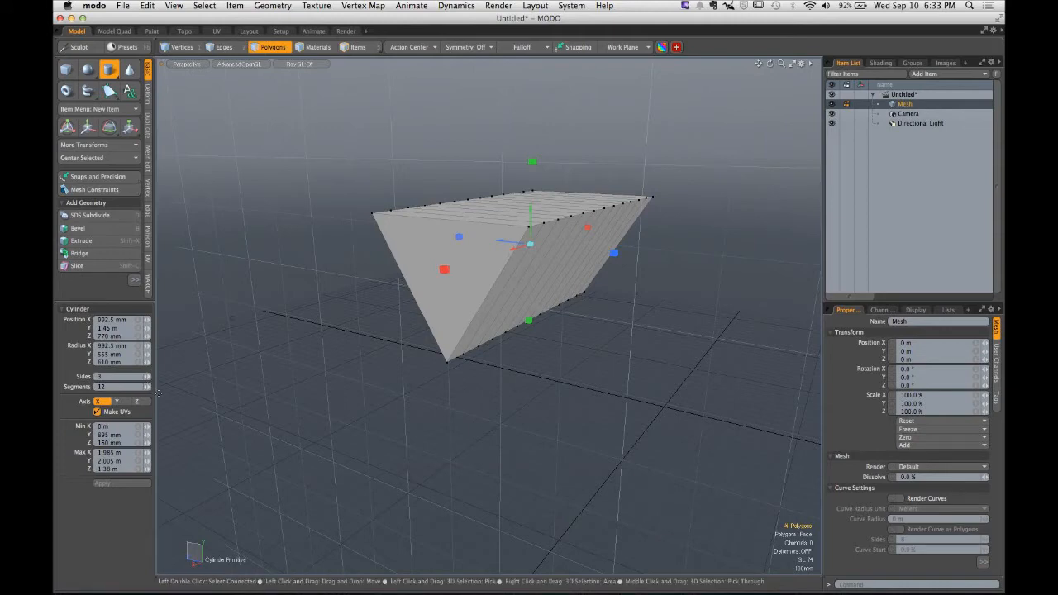
- Raise the cylinder's number of sides step by step to 20
{"action": "left_click", "coordinate": [149, 378]}
{"action": "left_click", "coordinate": [148, 378]}
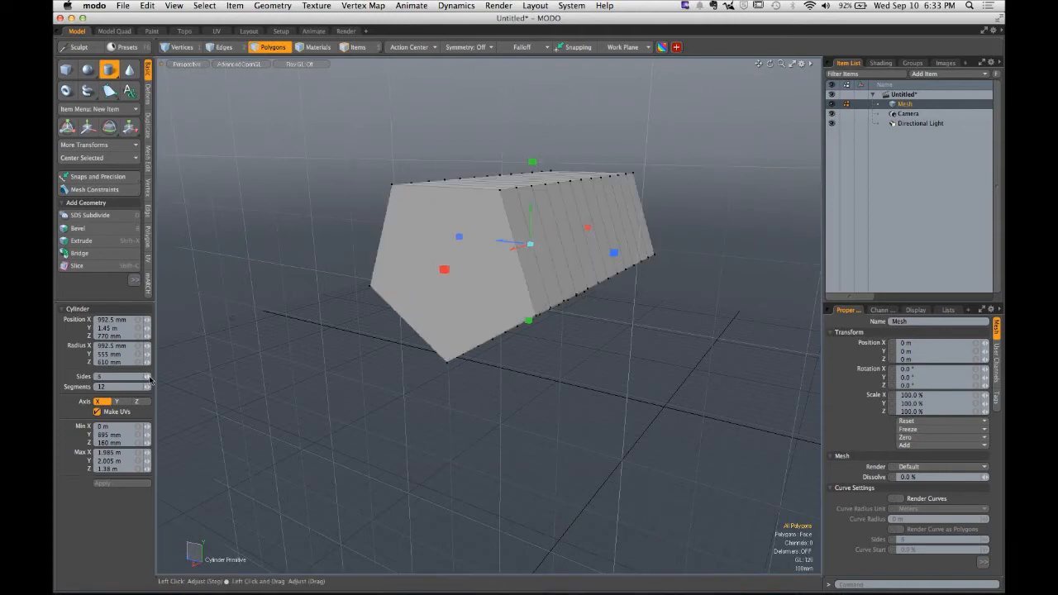
{"action": "left_click", "coordinate": [151, 379]}
{"action": "left_click", "coordinate": [150, 379]}
{"action": "left_click", "coordinate": [151, 379]}
{"action": "left_click", "coordinate": [150, 380]}
{"action": "left_click", "coordinate": [150, 380]}
{"action": "left_click", "coordinate": [150, 380]}
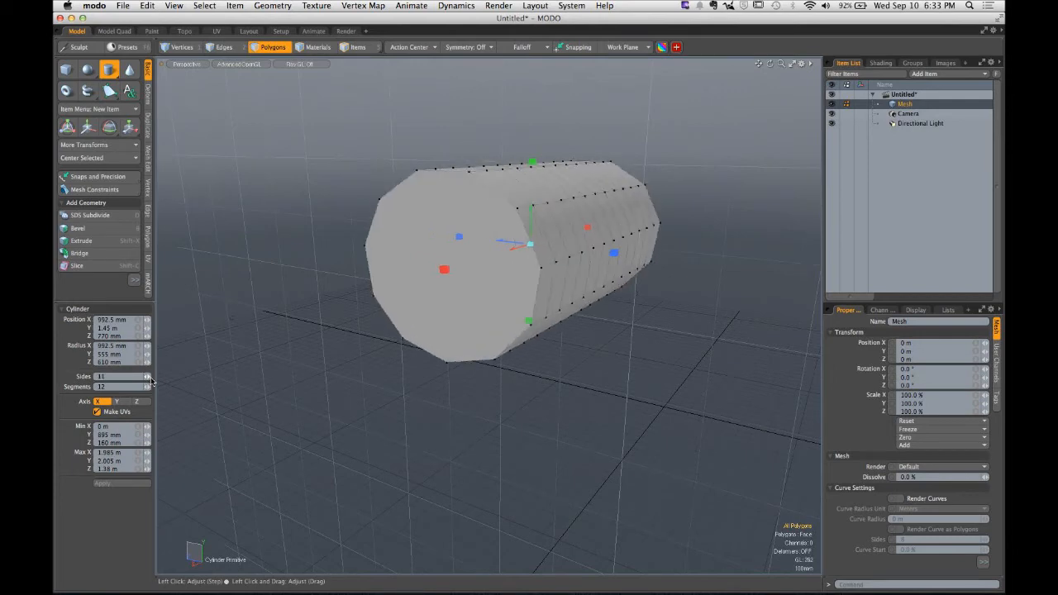
{"action": "left_click", "coordinate": [150, 380]}
{"action": "left_click", "coordinate": [150, 380]}
{"action": "left_click", "coordinate": [150, 380]}
{"action": "left_click", "coordinate": [150, 380]}
{"action": "left_click", "coordinate": [150, 380]}
{"action": "left_click", "coordinate": [150, 380]}
{"action": "left_click", "coordinate": [151, 380]}
{"action": "left_click", "coordinate": [151, 381]}
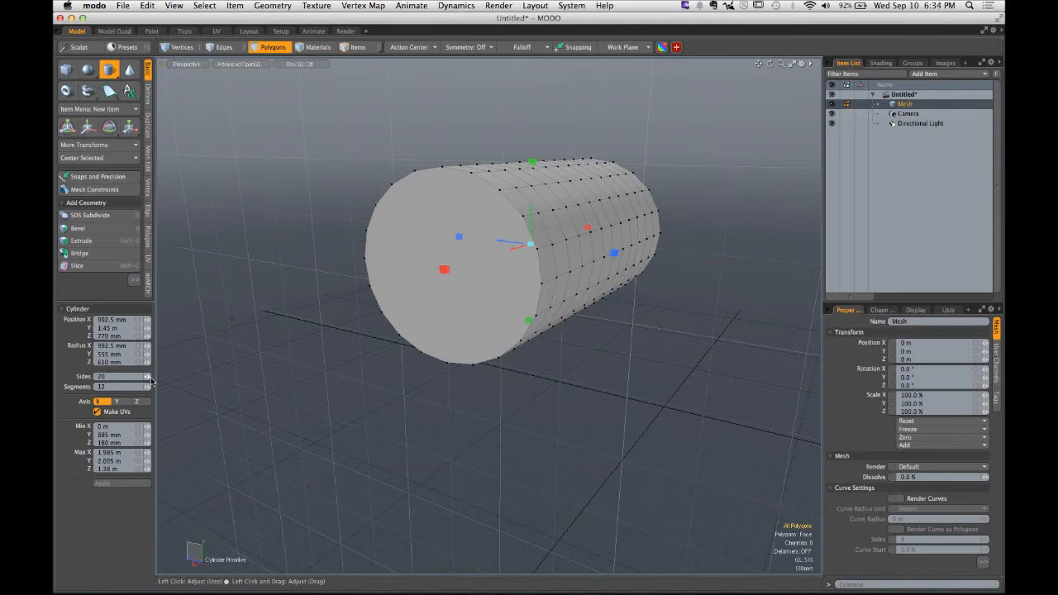
- Reduce the cylinder's segments to 1 and shorten it to about 1.765 m along X
{"action": "left_click_drag", "start_coordinate": [234, 380], "coordinate": [215, 379], "text": "alt"}
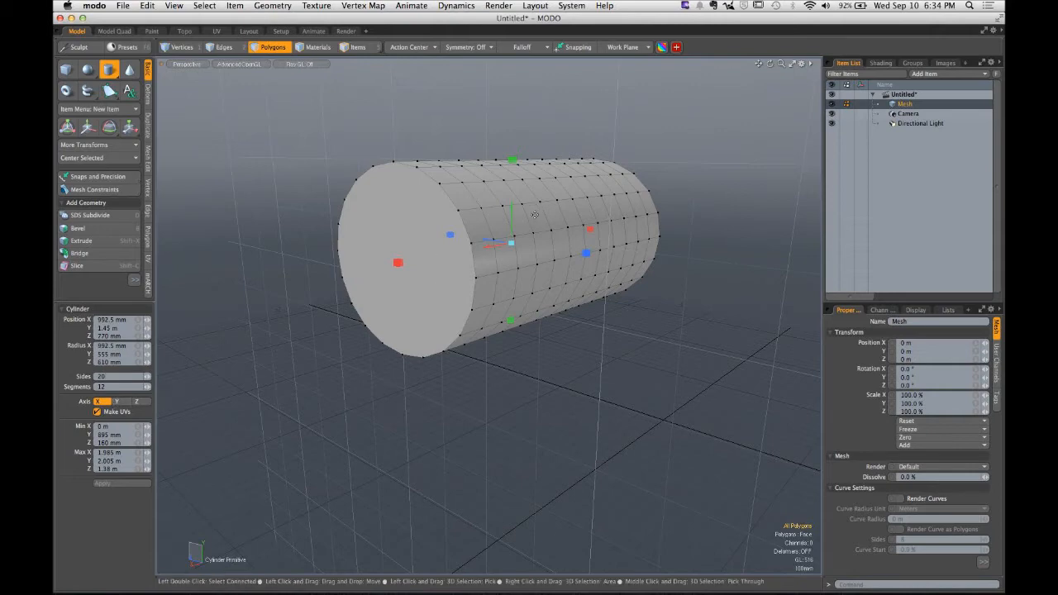
{"action": "left_click_drag", "start_coordinate": [534, 215], "coordinate": [502, 293], "text": "alt"}
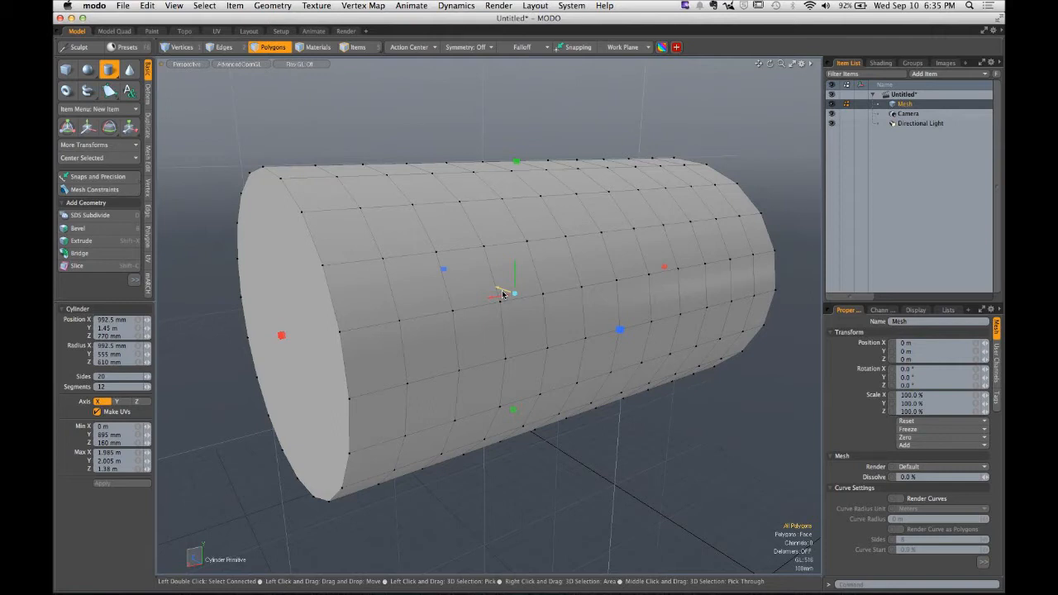
{"action": "left_click_drag", "start_coordinate": [147, 387], "coordinate": [126, 386]}
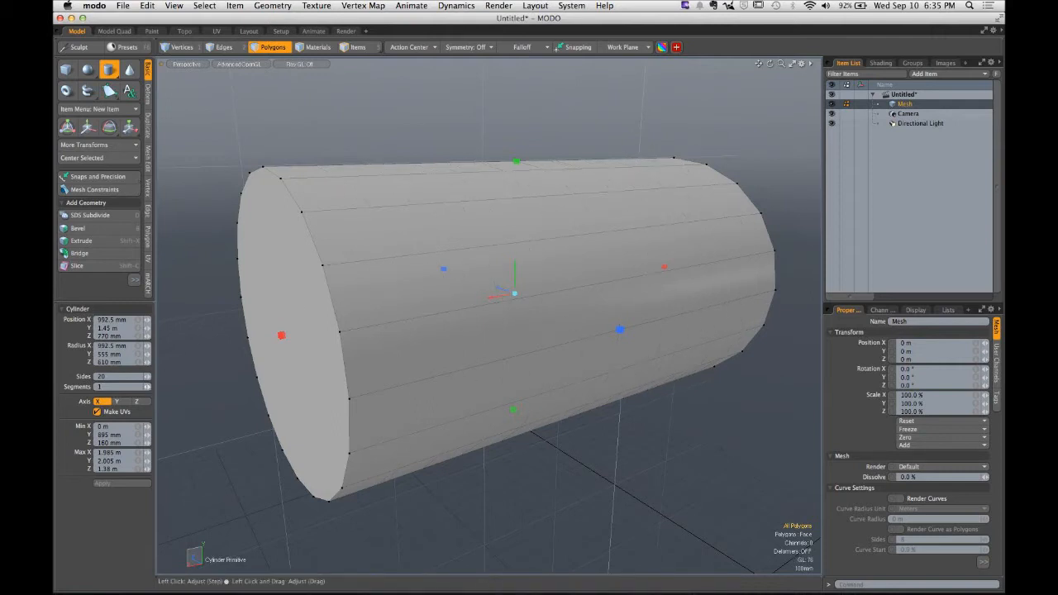
{"action": "left_click_drag", "start_coordinate": [281, 336], "coordinate": [344, 324]}
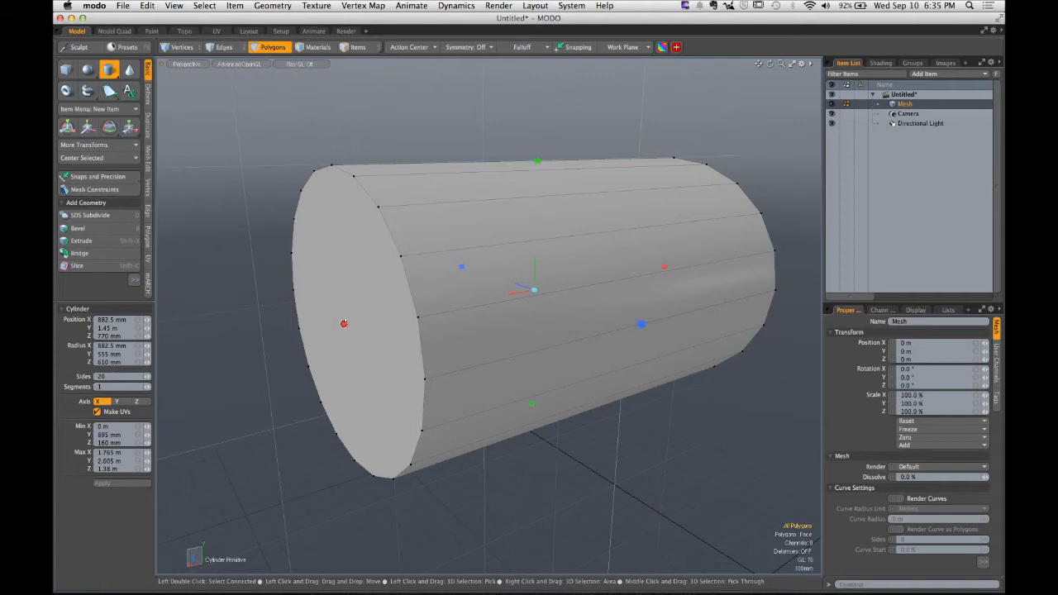
- Drop the Cylinder tool, select the cylinder and delete it
{"action": "left_click_drag", "start_coordinate": [484, 310], "coordinate": [458, 308], "text": "alt"}
{"action": "scroll", "coordinate": [571, 305], "scroll_direction": "down", "scroll_amount": 3}
{"action": "key", "text": "space"}
{"action": "scroll", "coordinate": [558, 306], "scroll_direction": "down", "scroll_amount": 4}
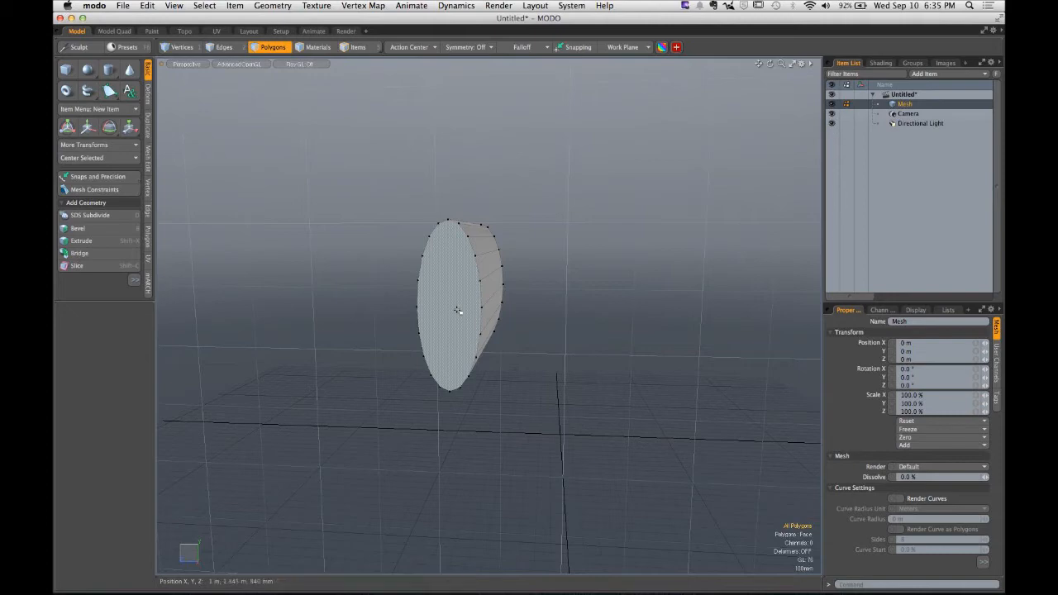
{"action": "double_click", "coordinate": [457, 309]}
{"action": "key", "text": "Delete"}
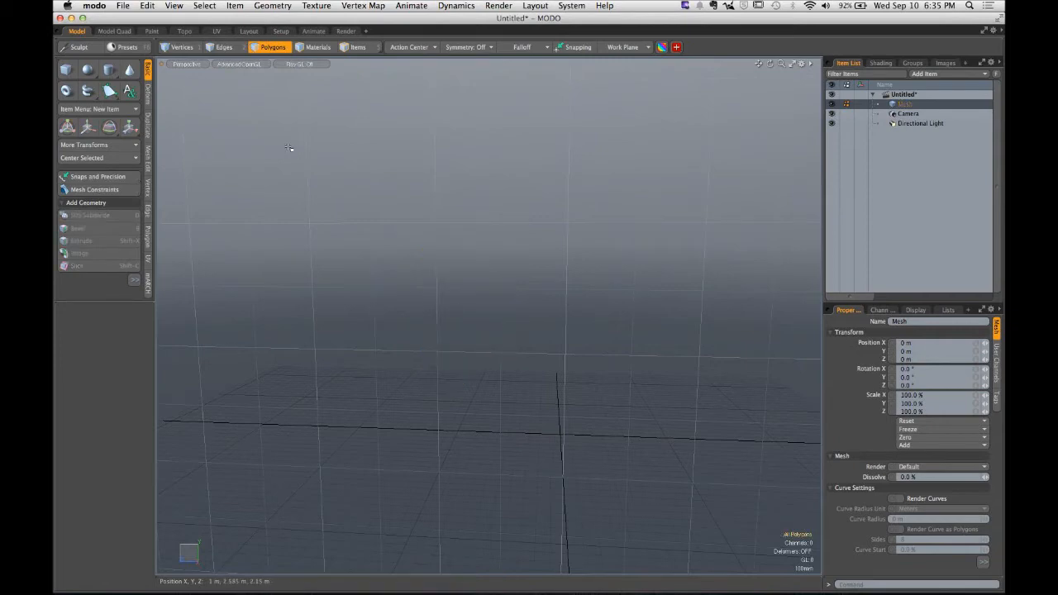
- Draw a flat elliptical disc with radii about 405 mm and 855 mm using the Cylinder tool
{"action": "left_click", "coordinate": [109, 71]}
{"action": "left_click_drag", "start_coordinate": [439, 211], "coordinate": [552, 266]}
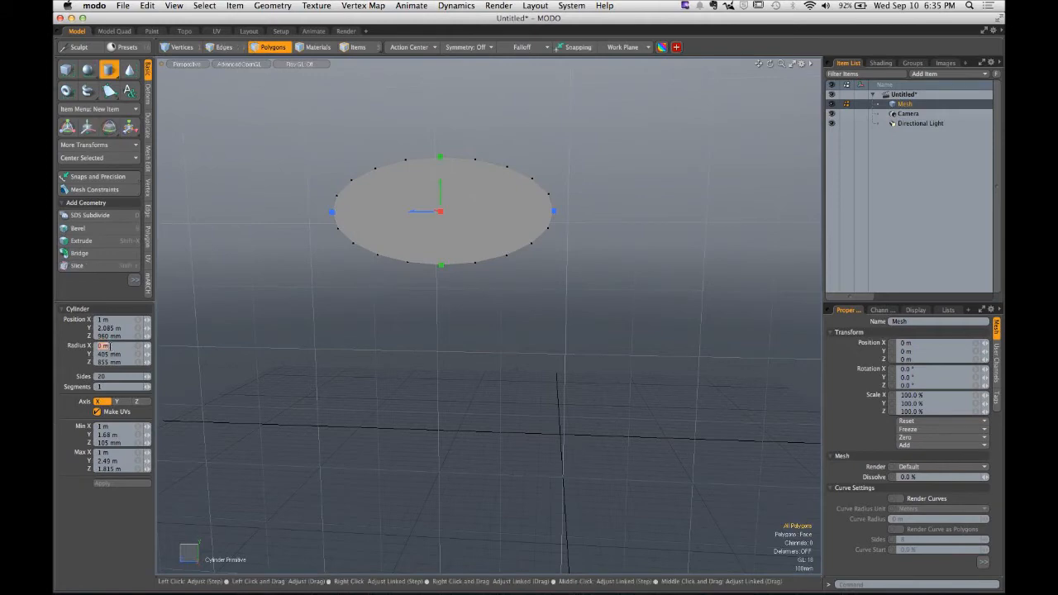
- Try to paste a value into the disc's Y radius and dismiss the clipboard error
{"action": "left_click", "coordinate": [110, 362]}
{"action": "key", "text": "super+v"}
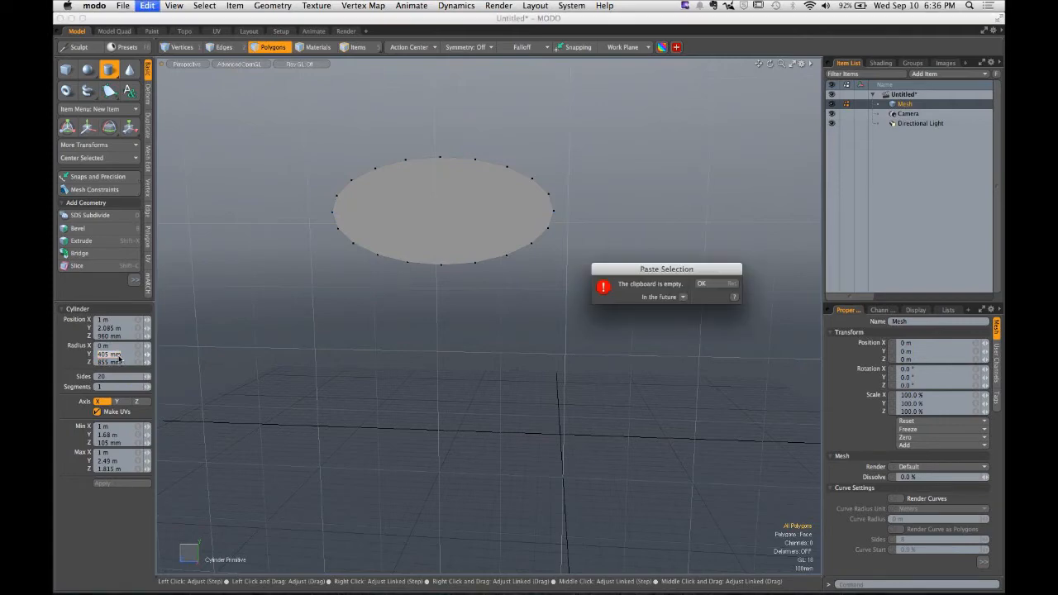
{"action": "left_click", "coordinate": [116, 354]}
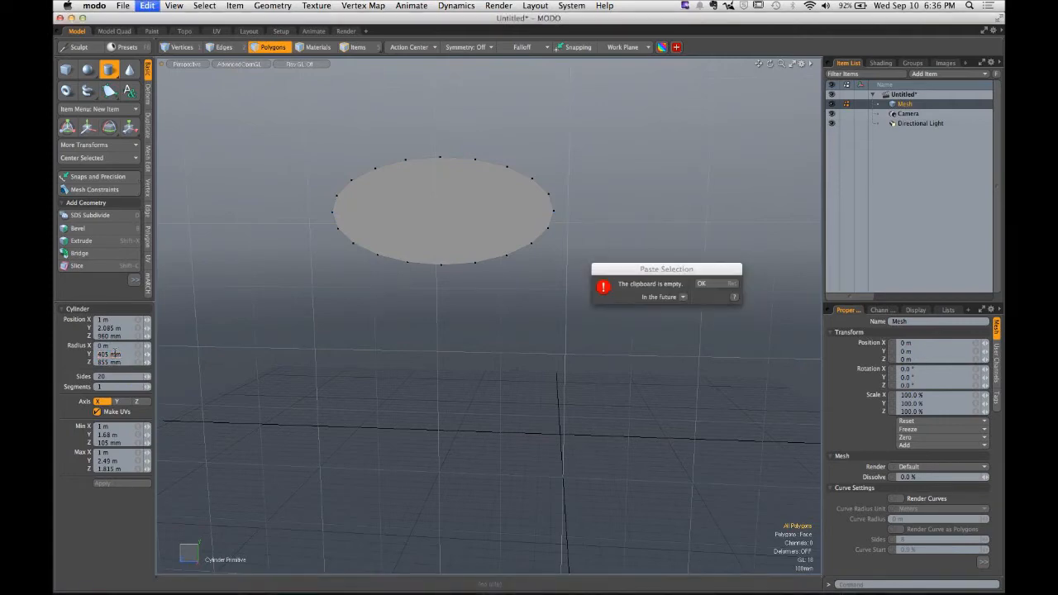
{"action": "left_click_drag", "start_coordinate": [123, 356], "coordinate": [100, 357]}
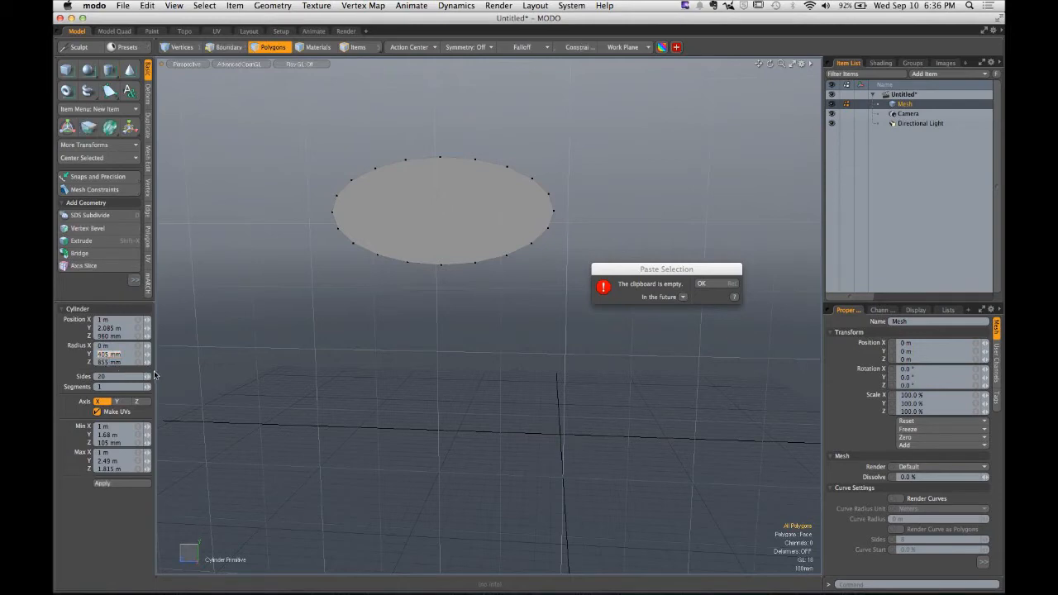
{"action": "left_click", "coordinate": [708, 285]}
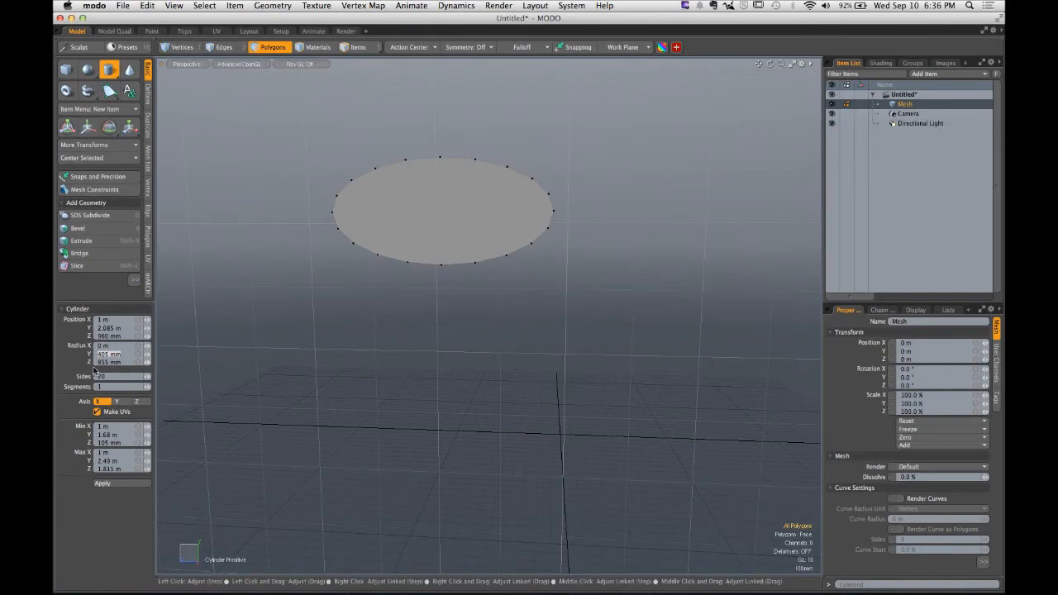
- Set the disc's Y radius equal to its Z radius of 855 mm
{"action": "double_click", "coordinate": [107, 362]}
{"action": "double_click", "coordinate": [109, 353]}
{"action": "type", "text": "855"}
{"action": "key", "text": "Return"}
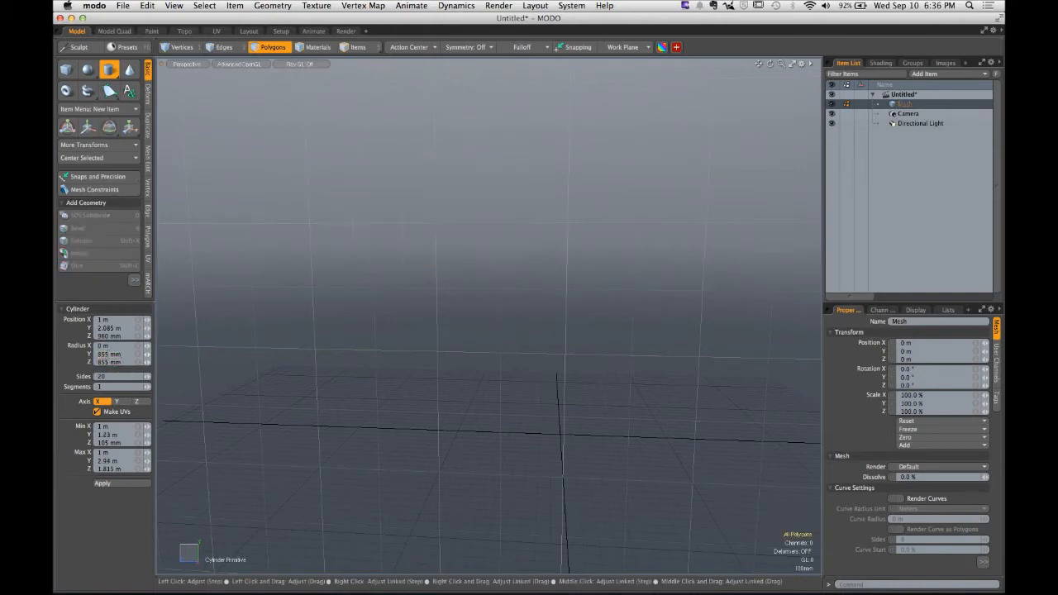
- Drop the Cylinder tool and undo the last three operations
{"action": "left_click_drag", "start_coordinate": [608, 402], "coordinate": [694, 376], "text": "alt"}
{"action": "key", "text": "space"}
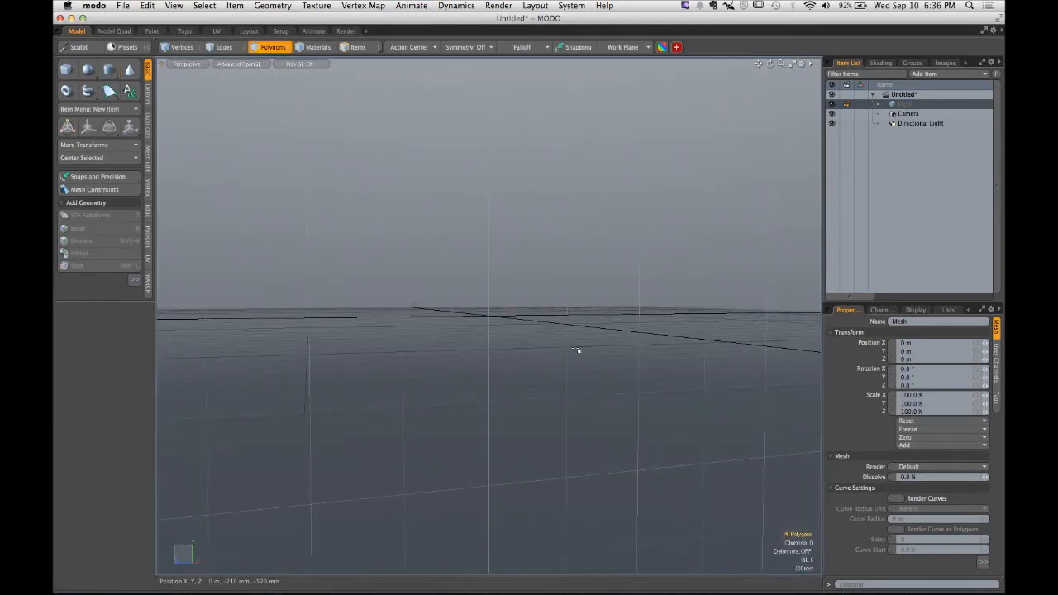
{"action": "left_click_drag", "start_coordinate": [578, 350], "coordinate": [523, 371], "text": "alt"}
{"action": "key", "text": "super+z"}
{"action": "key", "text": "super+z"}
{"action": "key", "text": "super+z"}
{"action": "key", "text": "super+z"}
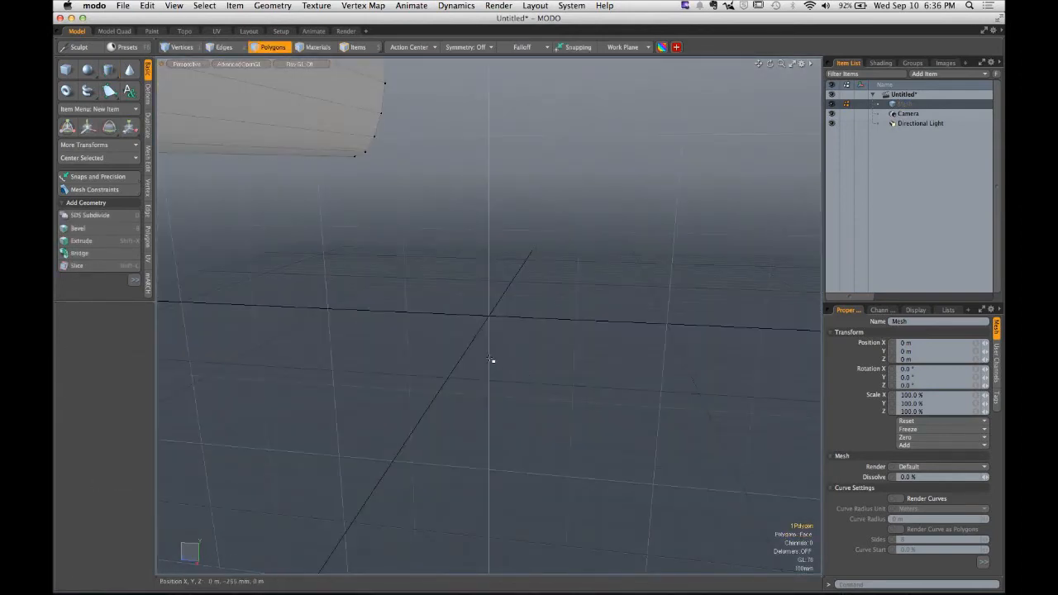
- Select the remaining cylinder mesh and delete it
{"action": "left_click_drag", "start_coordinate": [438, 272], "coordinate": [496, 372], "text": "alt+shift"}
{"action": "left_click_drag", "start_coordinate": [496, 372], "coordinate": [451, 347], "text": "alt"}
{"action": "left_click_drag", "start_coordinate": [531, 340], "coordinate": [480, 377], "text": "ctrl+alt"}
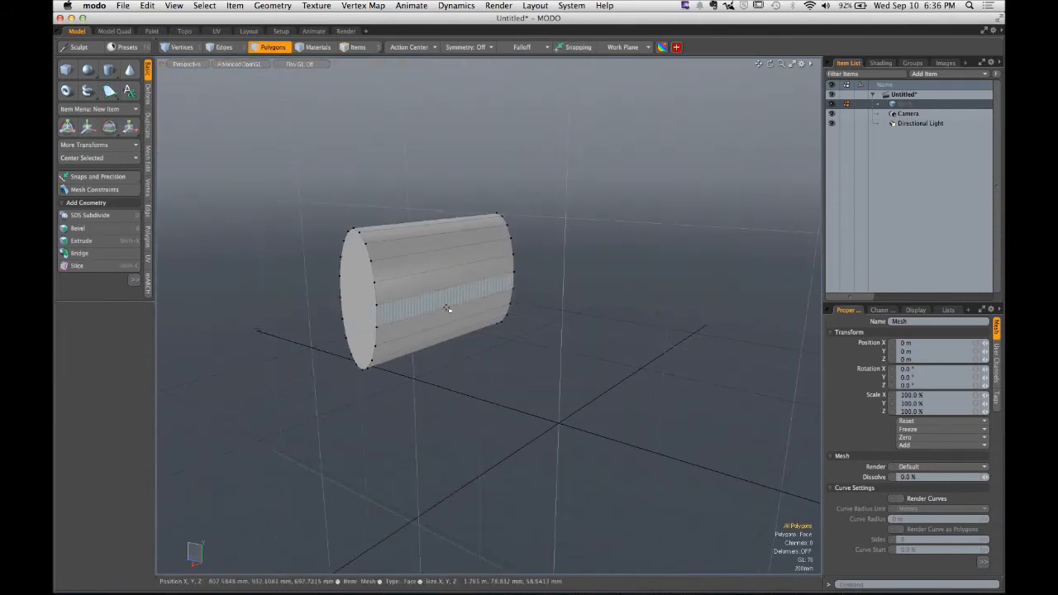
{"action": "double_click", "coordinate": [447, 308]}
{"action": "key", "text": "Delete"}
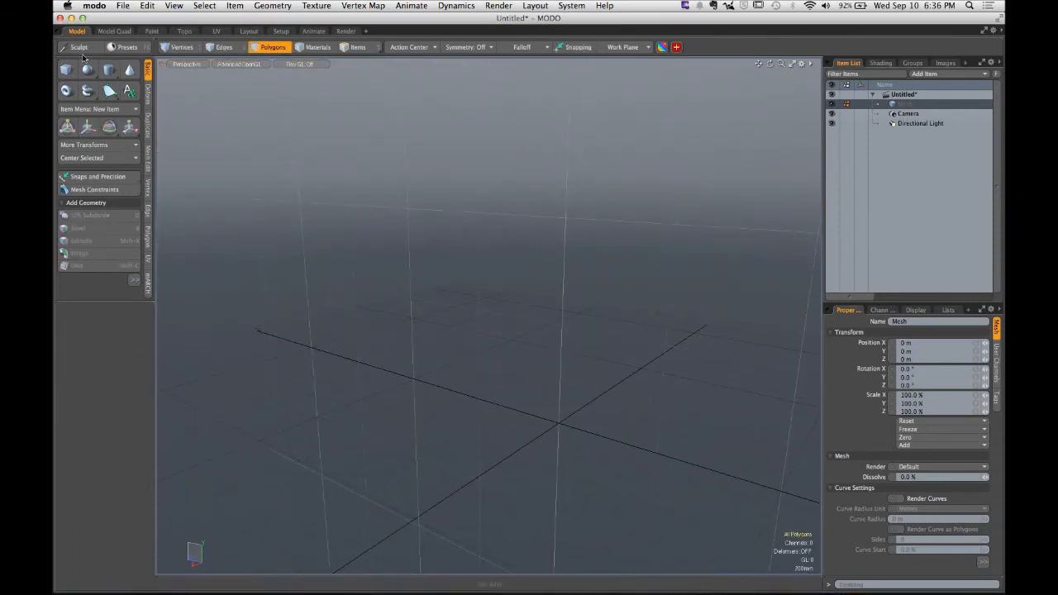
- Draw an elliptical disc with the Cylinder tool, drop the tool and delete the disc
{"action": "left_click", "coordinate": [109, 71]}
{"action": "left_click_drag", "start_coordinate": [400, 212], "coordinate": [441, 198], "text": "alt"}
{"action": "left_click_drag", "start_coordinate": [426, 164], "coordinate": [493, 248]}
{"action": "key", "text": "space"}
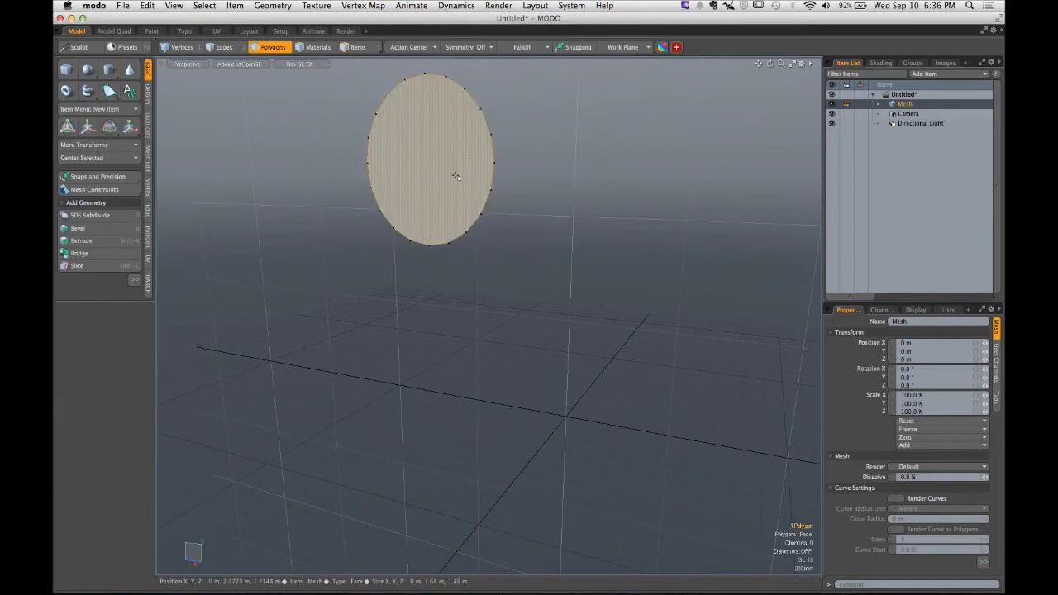
{"action": "key", "text": "Delete"}
- Draw an elliptical disc with radii about 955 mm and 740 mm using the Cylinder tool
{"action": "left_click", "coordinate": [110, 72]}
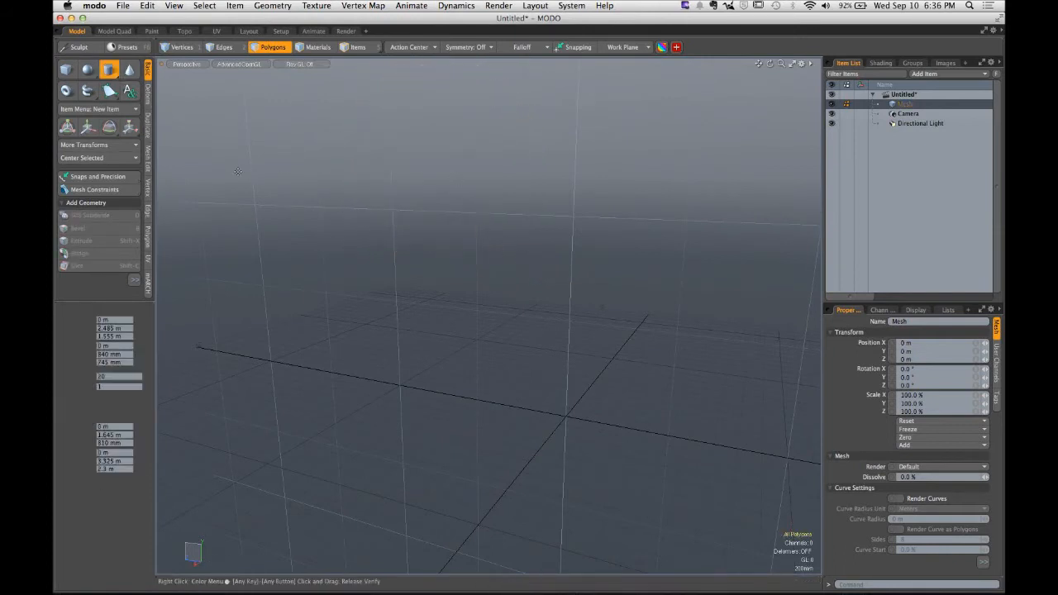
{"action": "left_click_drag", "start_coordinate": [488, 201], "coordinate": [557, 303]}
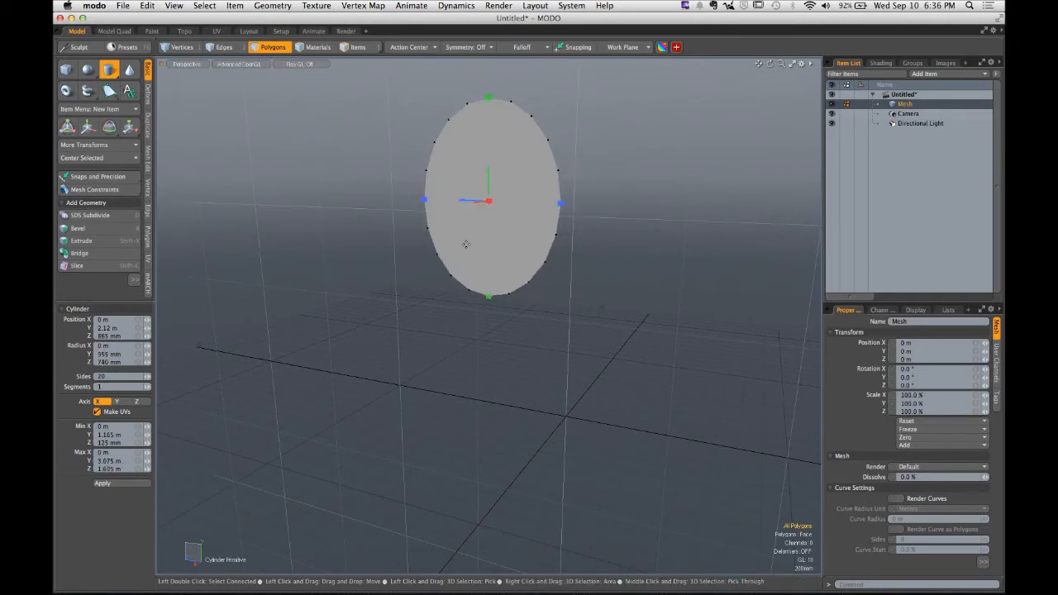
{"action": "left_click_drag", "start_coordinate": [529, 236], "coordinate": [445, 268], "text": "alt"}
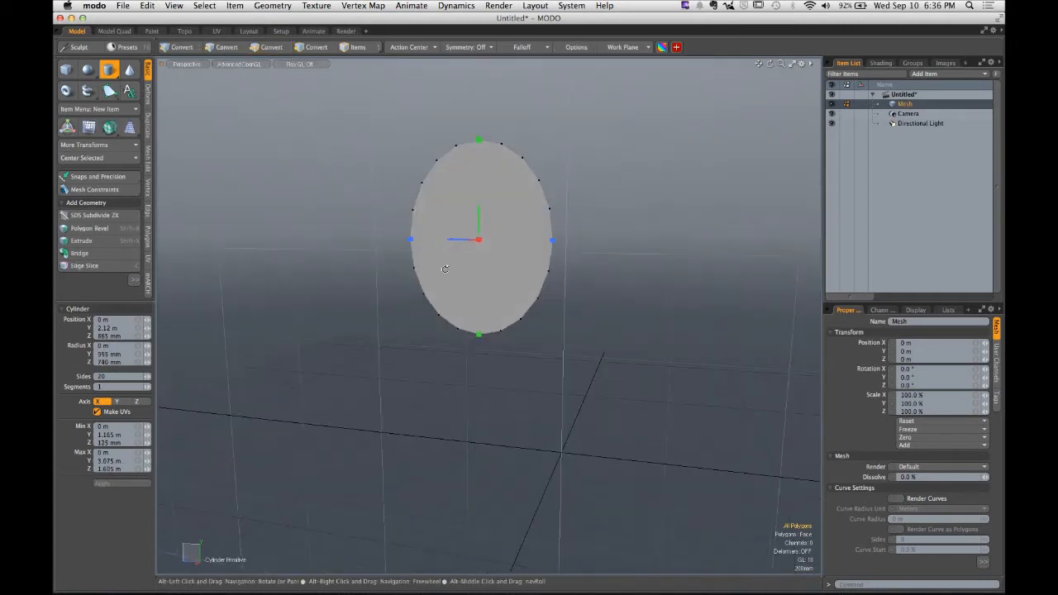
- Copy the disc's Y radius of 955 mm into its Z radius field
{"action": "left_click", "coordinate": [108, 354]}
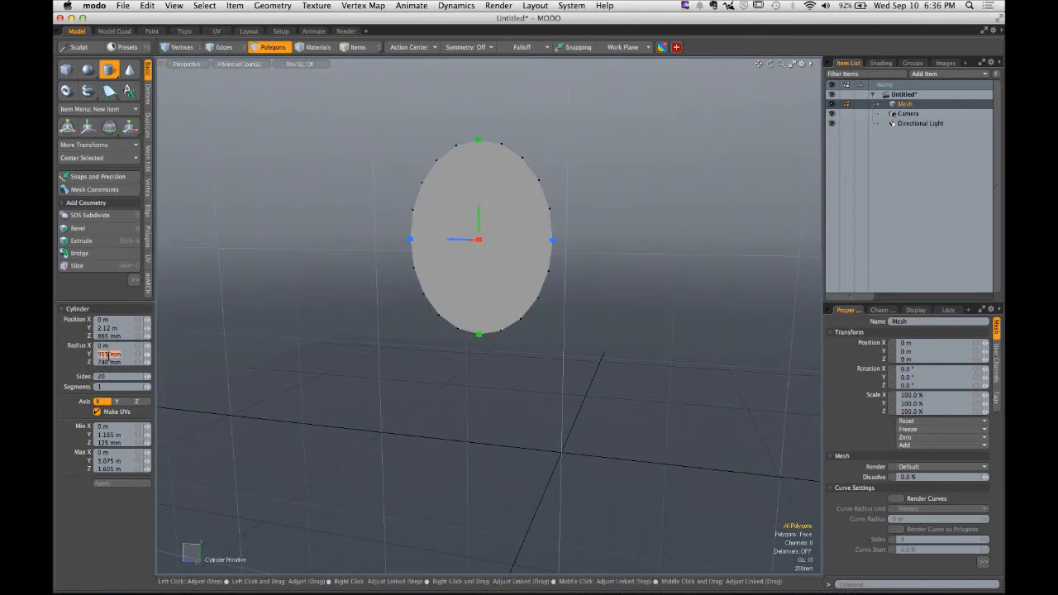
{"action": "key", "text": "super+c"}
{"action": "left_click", "coordinate": [109, 363]}
{"action": "key", "text": "super+v"}
{"action": "key", "text": "Return"}
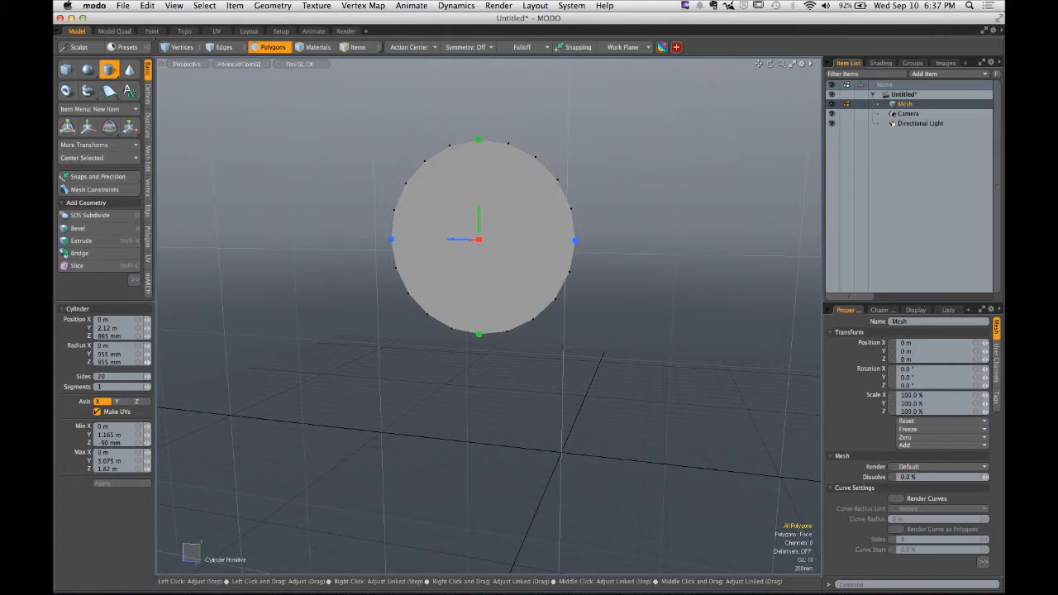
- Drop the Cylinder tool, select the circular disc and delete it
{"action": "key", "text": "space"}
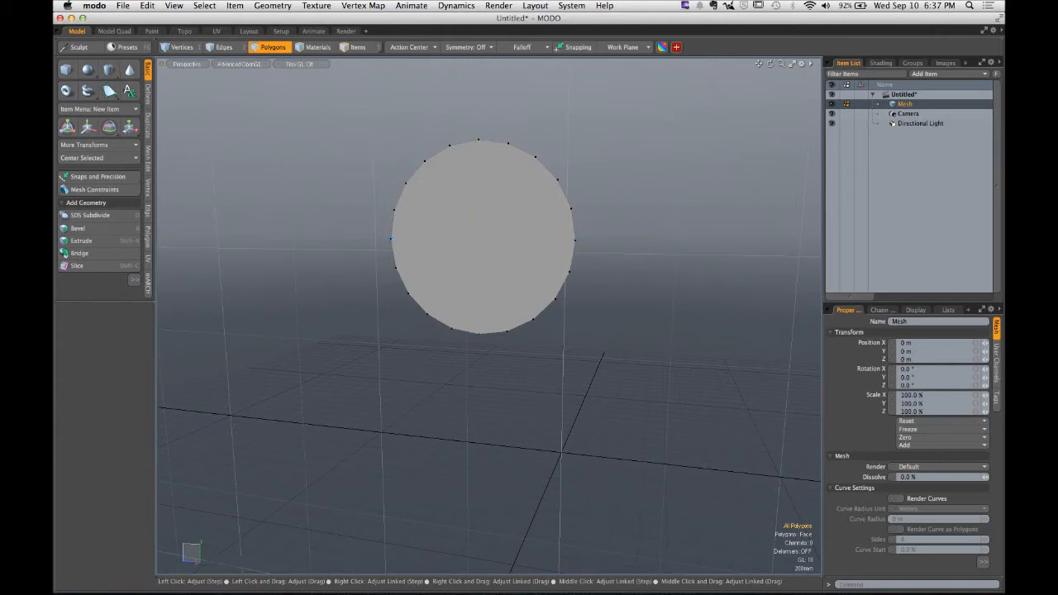
{"action": "left_click", "coordinate": [484, 292]}
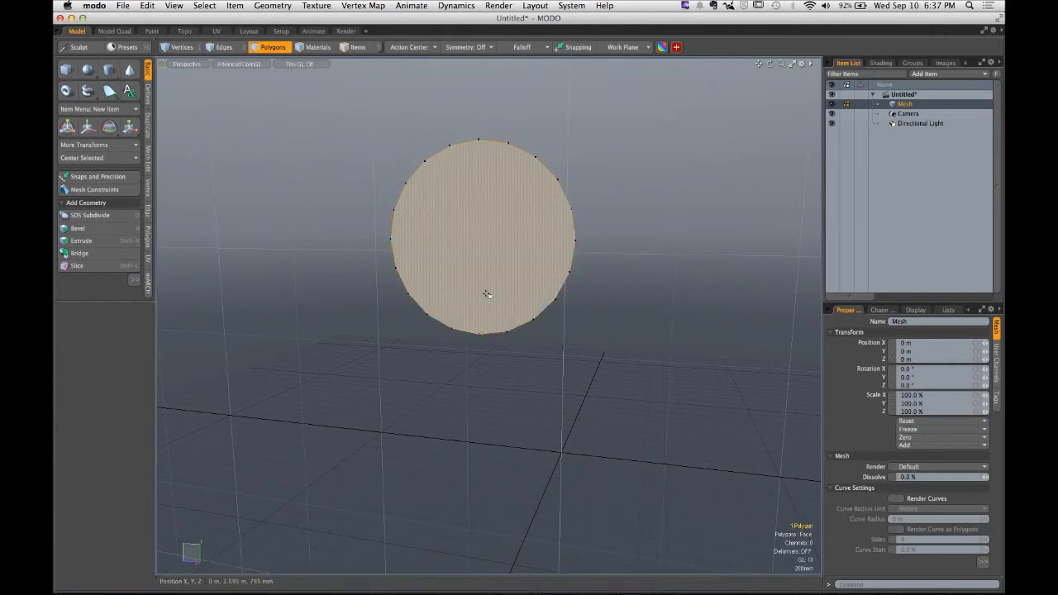
{"action": "key", "text": "Delete"}
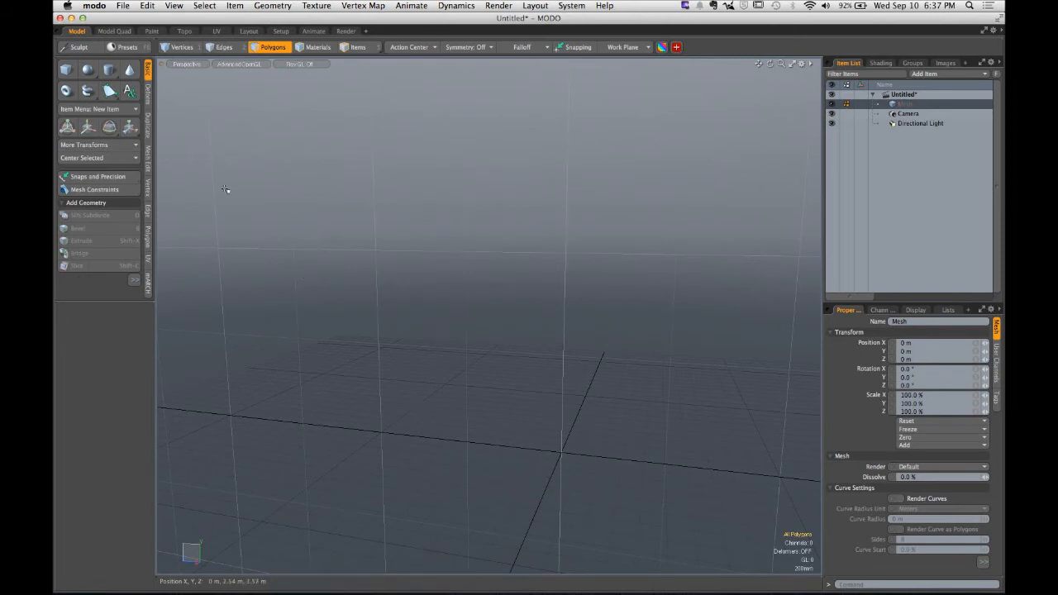
- Draw a circular disc with a radius of about 894 mm using the Cylinder tool
{"action": "left_click", "coordinate": [108, 72]}
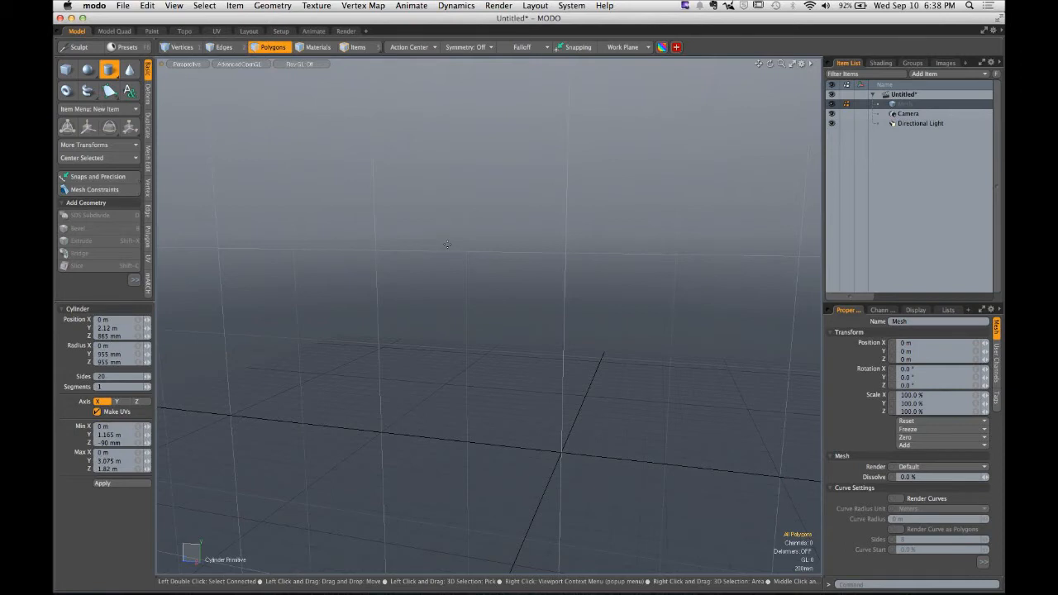
{"action": "left_click", "coordinate": [446, 244]}
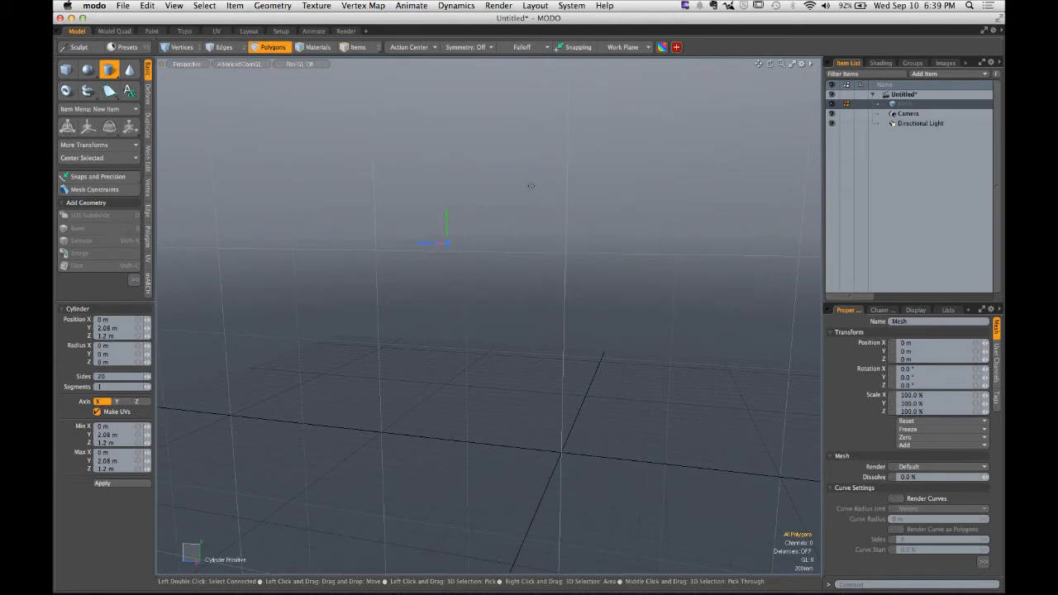
{"action": "left_click_drag", "start_coordinate": [446, 243], "coordinate": [510, 180], "text": "ctrl"}
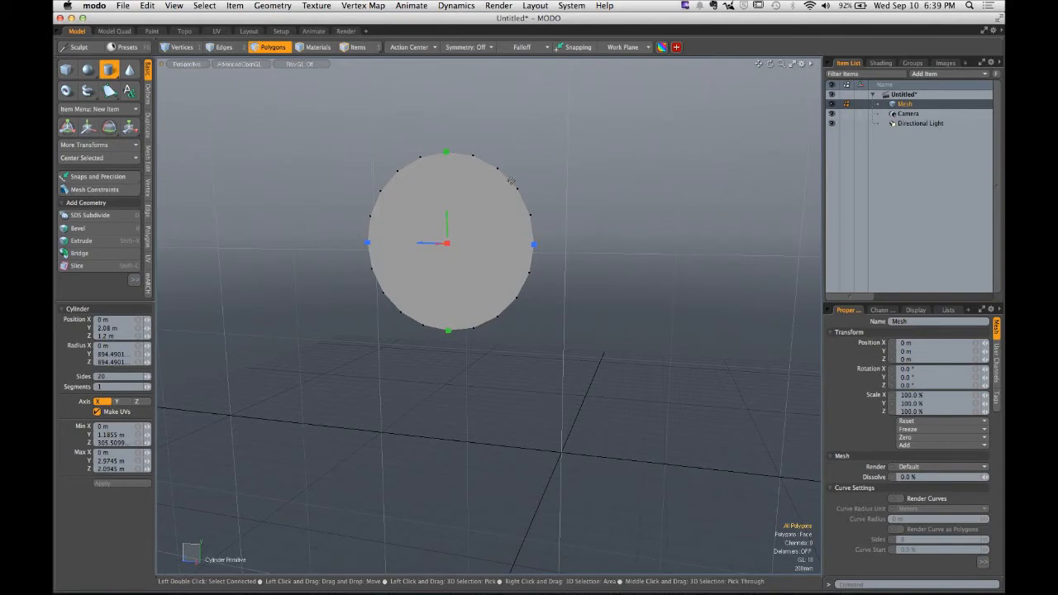
- Draw a second circular disc with a radius of about 654 mm beside the first one
{"action": "key", "text": "space"}
{"action": "left_click_drag", "start_coordinate": [512, 183], "coordinate": [236, 107], "text": "alt"}
{"action": "left_click", "coordinate": [107, 71]}
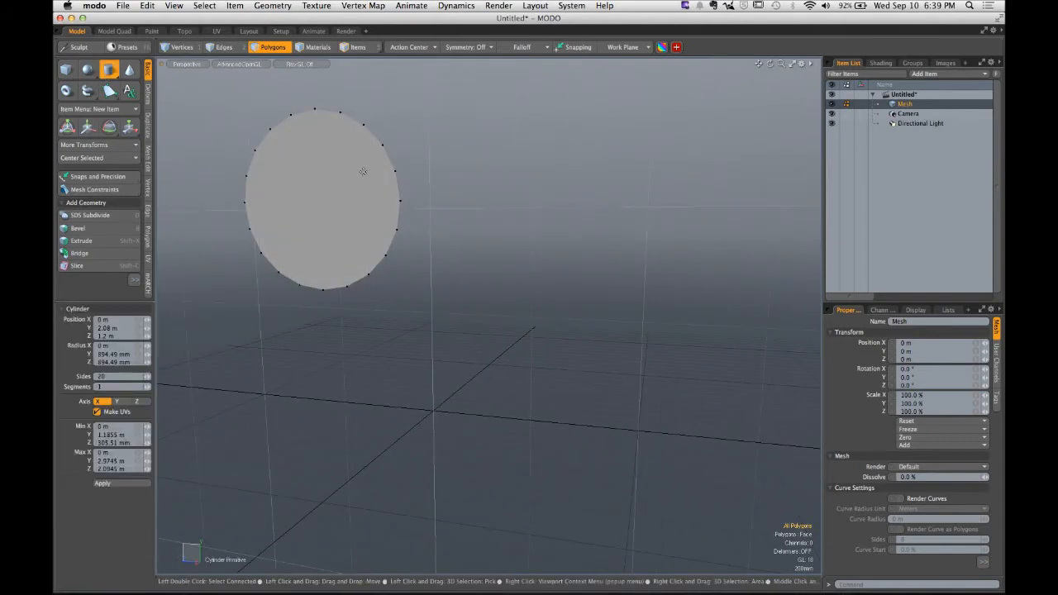
{"action": "left_click", "coordinate": [600, 221]}
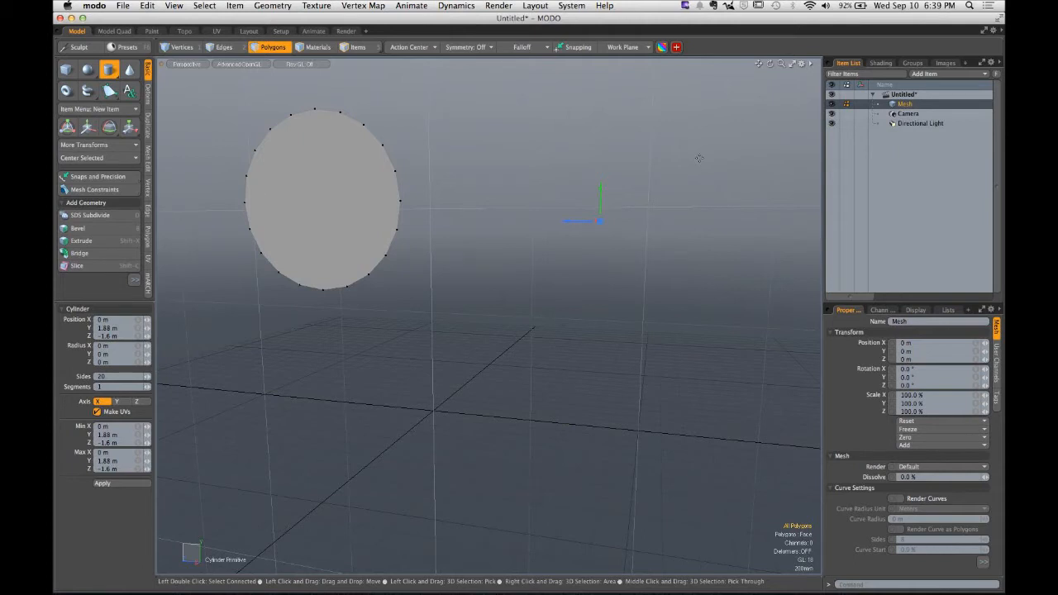
{"action": "key", "text": "ctrl"}
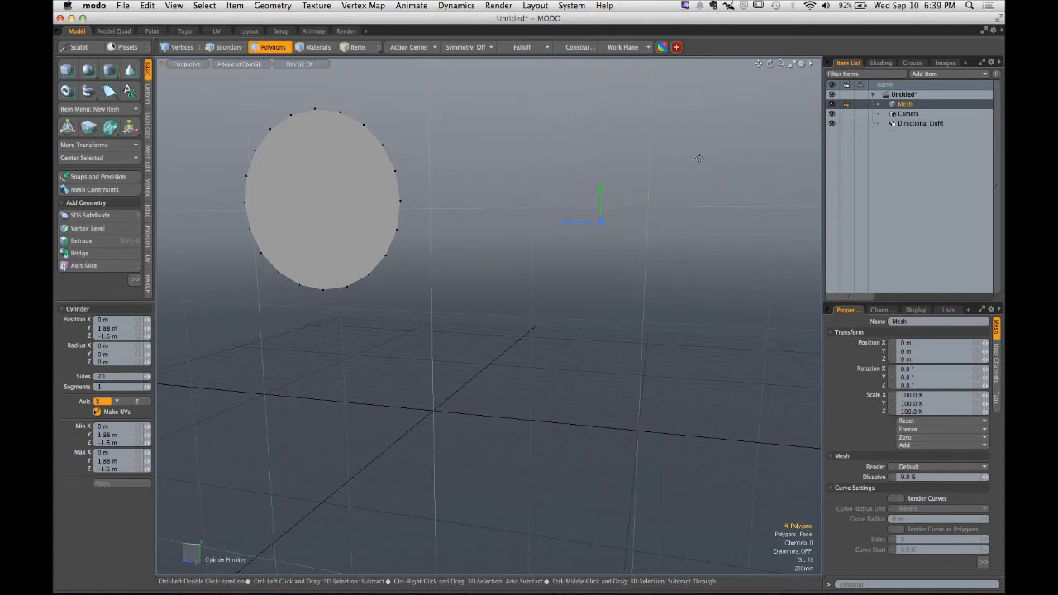
{"action": "left_click_drag", "start_coordinate": [600, 221], "coordinate": [699, 160], "text": "ctrl"}
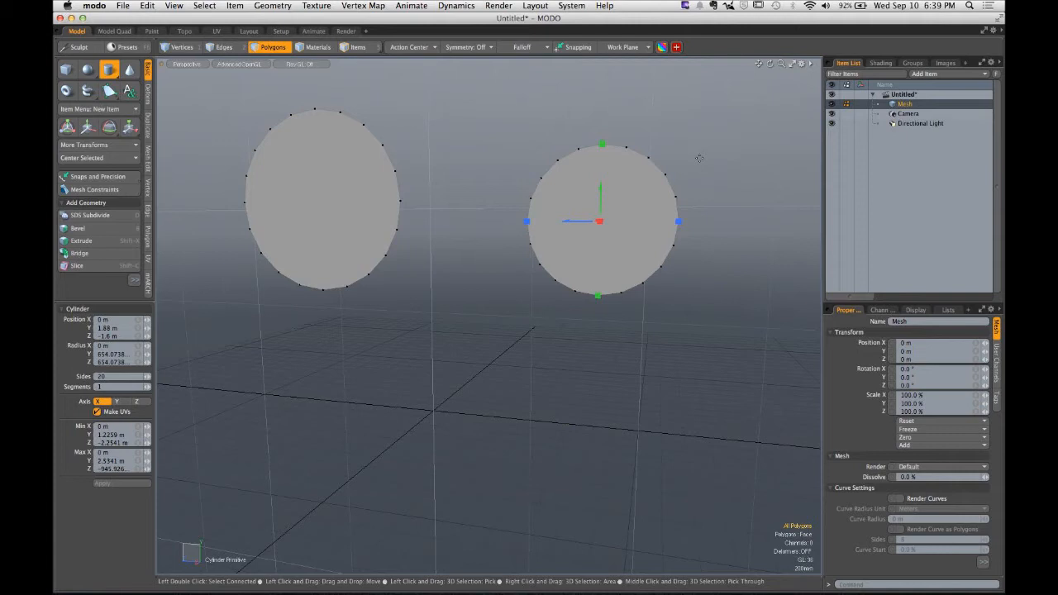
- Draw a solid cylinder with all radii about 540 mm next to the discs and drop the tool
{"action": "key", "text": "q"}
{"action": "left_click_drag", "start_coordinate": [656, 226], "coordinate": [461, 221], "text": "alt+shift"}
{"action": "left_click", "coordinate": [108, 69]}
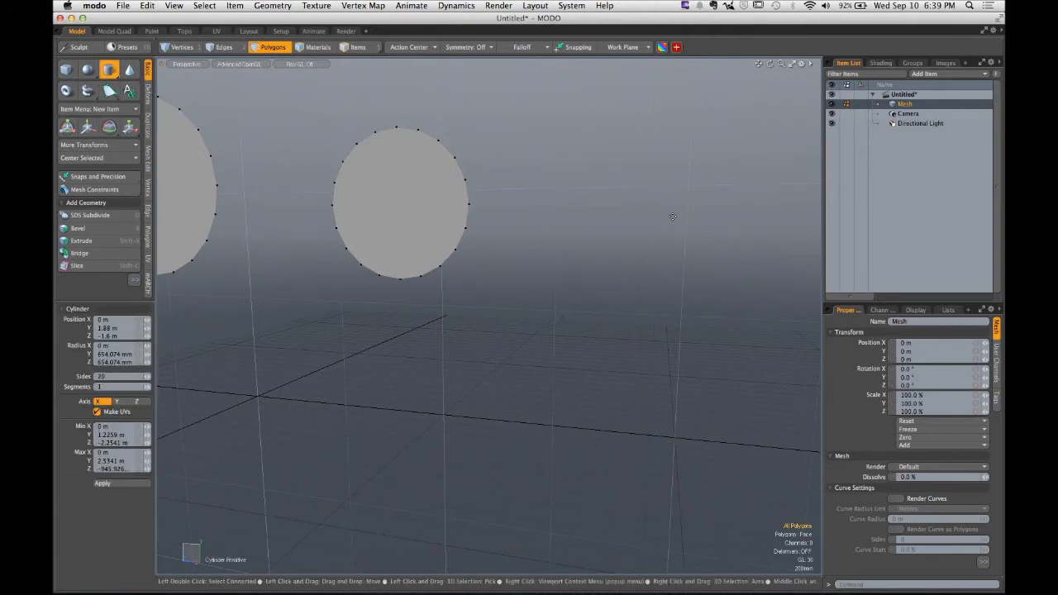
{"action": "left_click", "coordinate": [642, 214]}
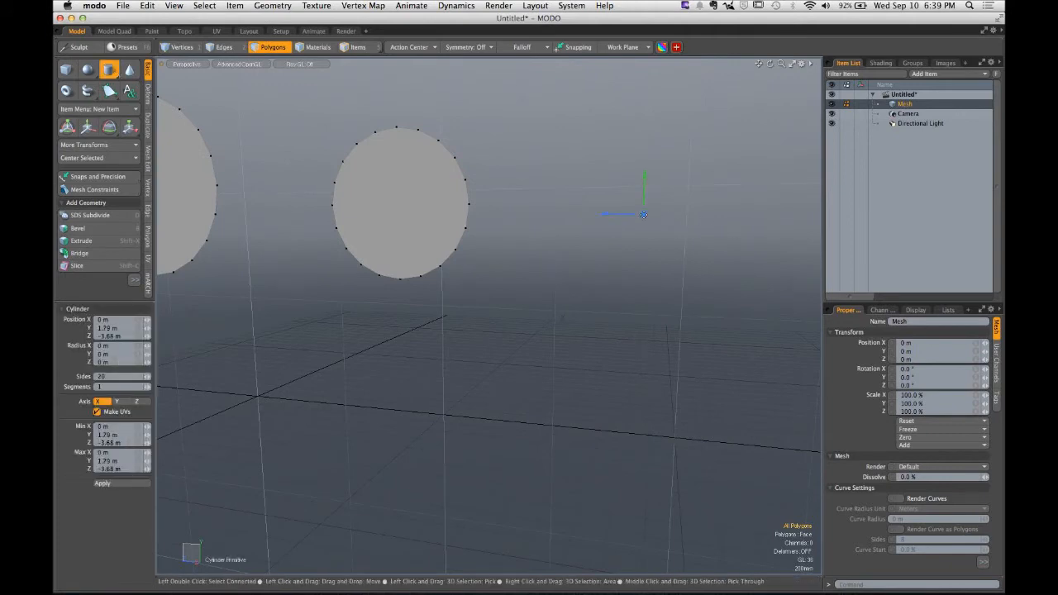
{"action": "left_click_drag", "start_coordinate": [643, 214], "coordinate": [646, 244]}
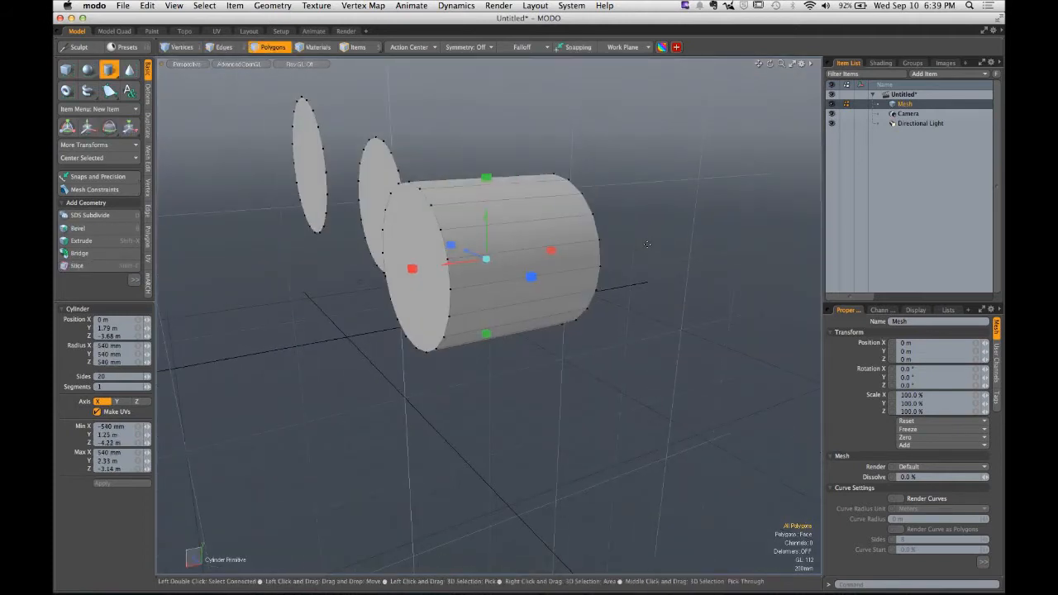
{"action": "key", "text": "q"}
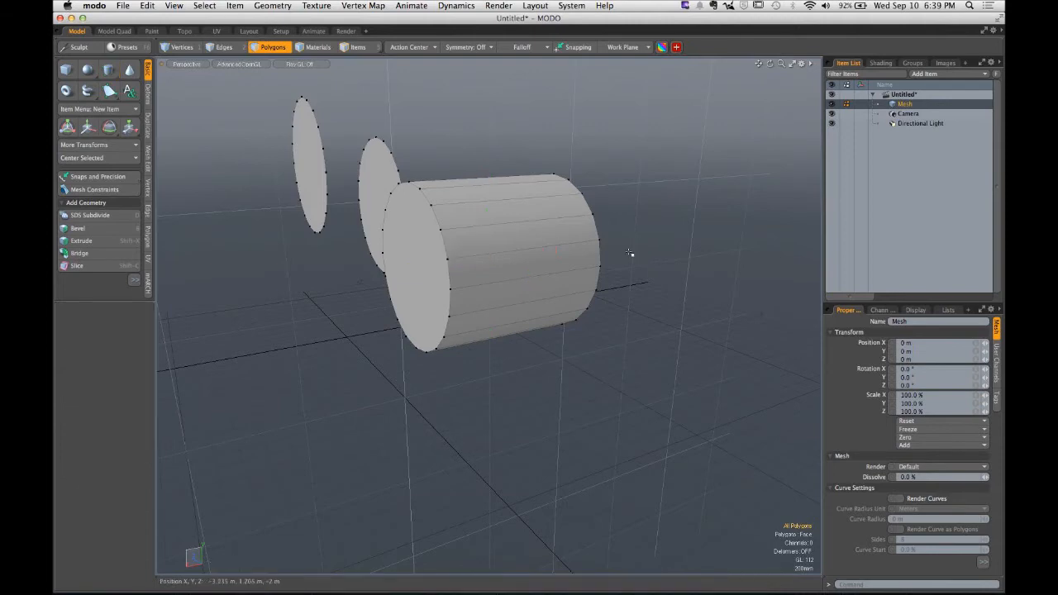
- Draw a larger circular disc with a radius of about 898 mm beyond the cylinder
{"action": "left_click_drag", "start_coordinate": [633, 253], "coordinate": [698, 245], "text": "alt"}
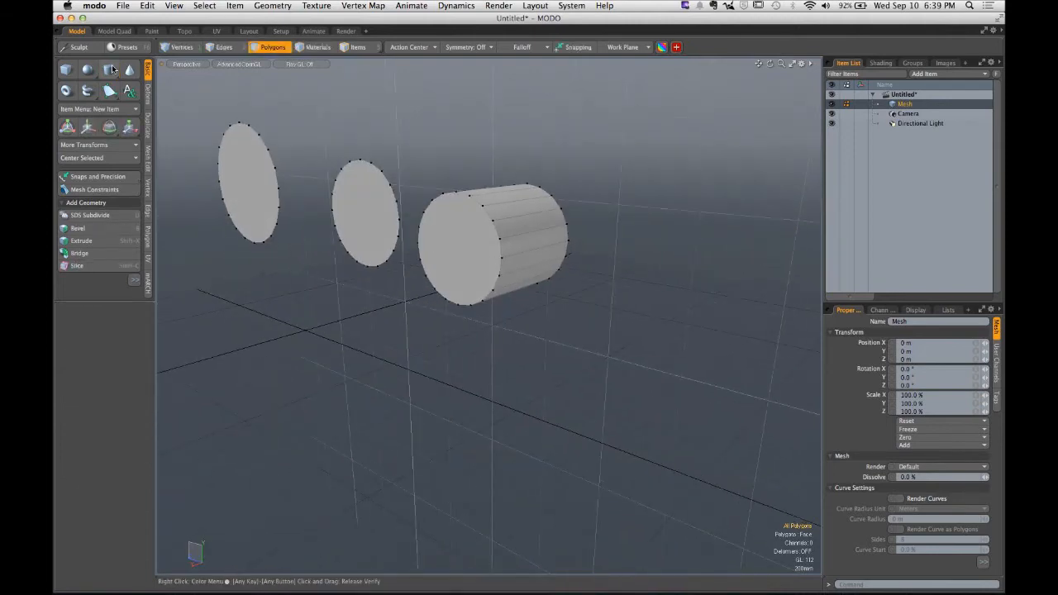
{"action": "left_click", "coordinate": [110, 71]}
{"action": "left_click_drag", "start_coordinate": [459, 268], "coordinate": [607, 190], "text": "alt"}
{"action": "left_click", "coordinate": [696, 205]}
{"action": "key", "text": "q"}
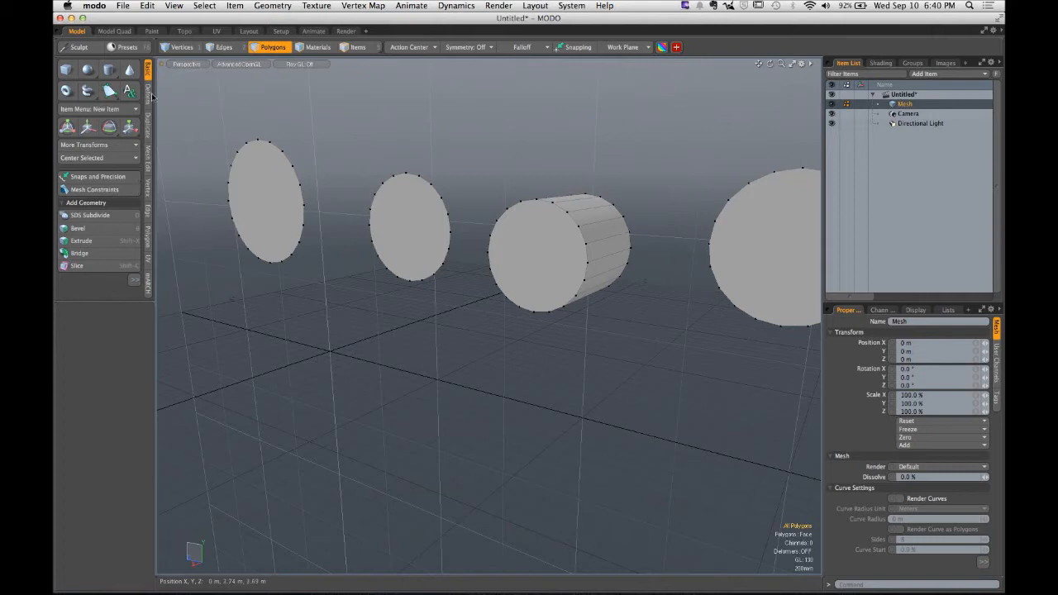
- Draw a small circular disc with a radius of about 481 mm above the other shapes
{"action": "left_click", "coordinate": [108, 70]}
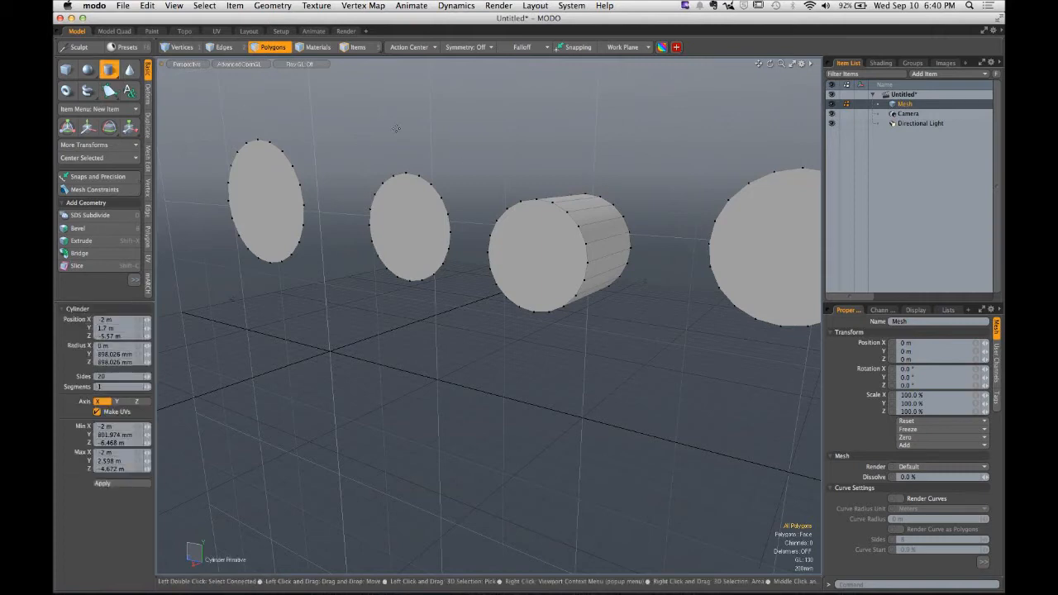
{"action": "left_click", "coordinate": [441, 120]}
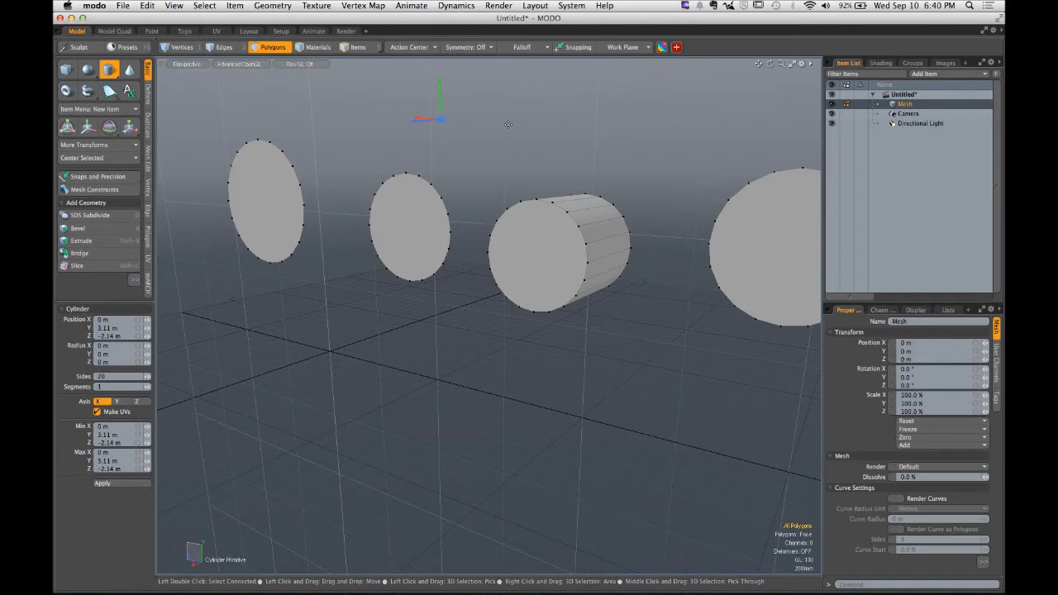
{"action": "key", "text": "ctrl"}
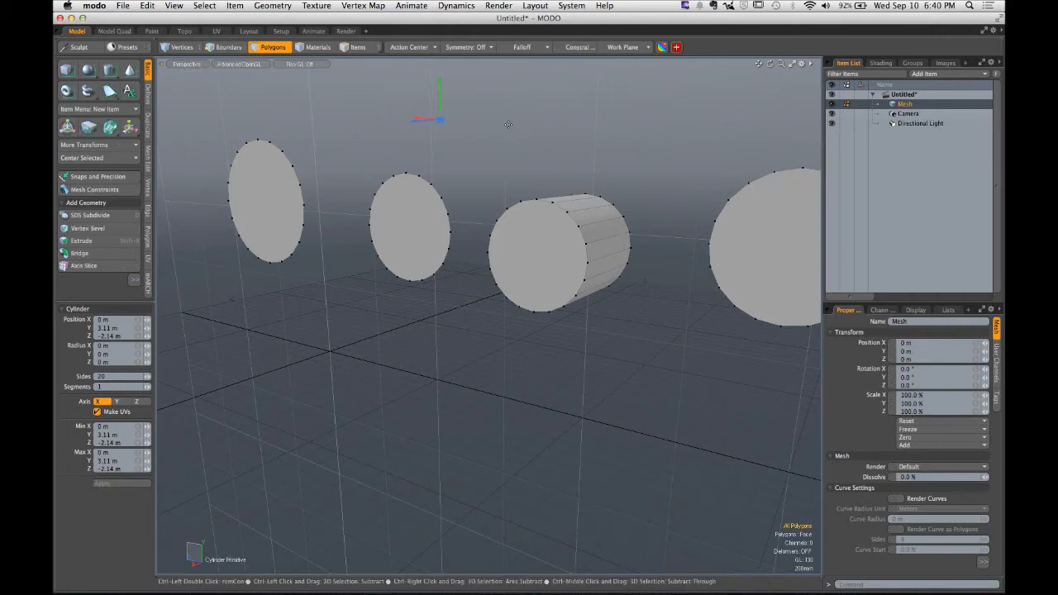
{"action": "middle_click_drag", "start_coordinate": [508, 125], "coordinate": [549, 125], "text": "ctrl"}
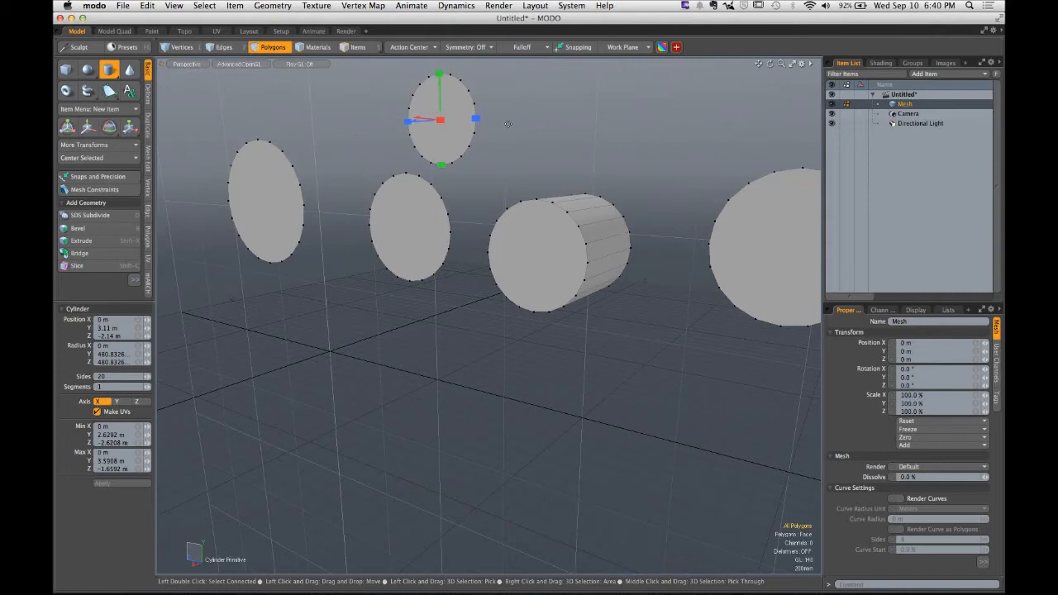
- Select the whole cylinder by its connected polygons and clear the selection
{"action": "key", "text": "alt"}
{"action": "left_click_drag", "start_coordinate": [500, 197], "coordinate": [470, 188], "text": "alt"}
{"action": "key", "text": "space"}
{"action": "left_click_drag", "start_coordinate": [525, 317], "coordinate": [562, 289], "text": "alt"}
{"action": "double_click", "coordinate": [560, 286]}
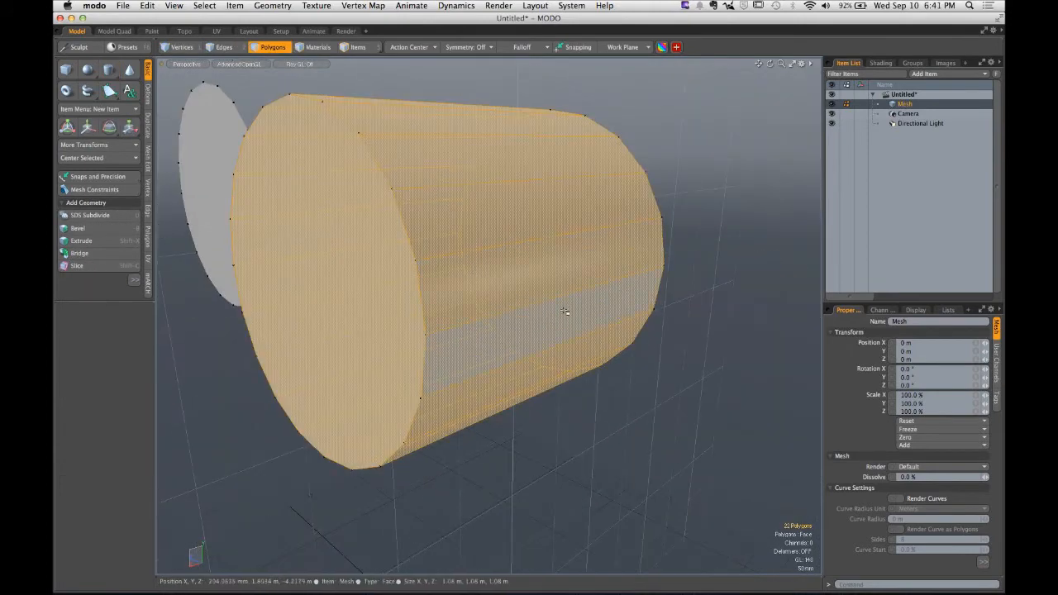
{"action": "left_click", "coordinate": [650, 379]}
{"action": "left_click_drag", "start_coordinate": [498, 238], "coordinate": [658, 297], "text": "ctrl+alt"}
{"action": "left_click_drag", "start_coordinate": [533, 281], "coordinate": [475, 315], "text": "alt+shift"}
{"action": "left_click", "coordinate": [524, 247]}
{"action": "left_click", "coordinate": [655, 330]}
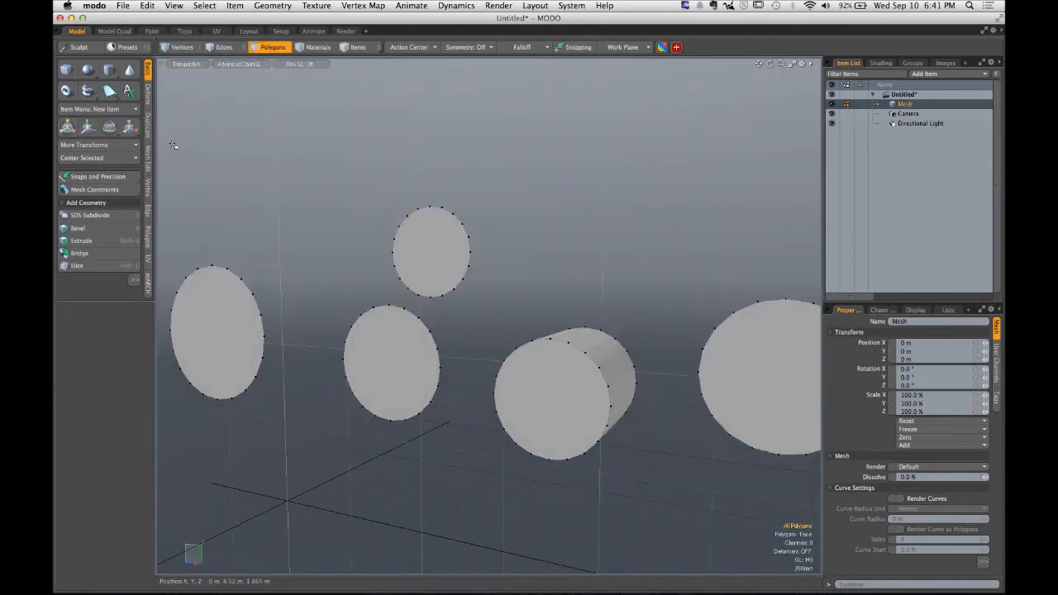
- Draw one more circular disc with a radius of about 438 mm above the cylinder
{"action": "left_click", "coordinate": [109, 70]}
{"action": "left_click_drag", "start_coordinate": [446, 172], "coordinate": [361, 171], "text": "ctrl+alt"}
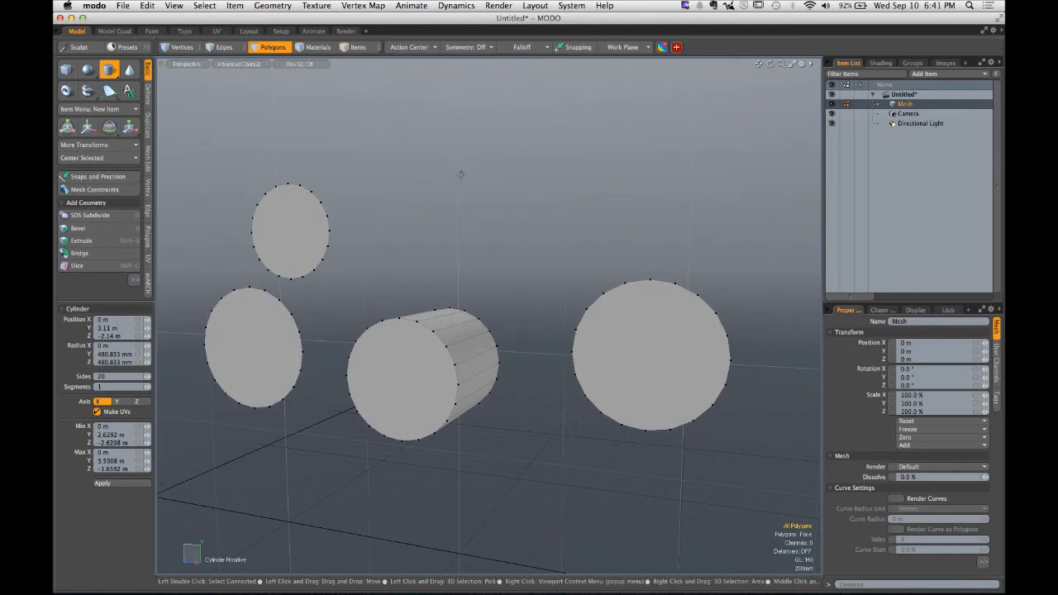
{"action": "left_click", "coordinate": [461, 174]}
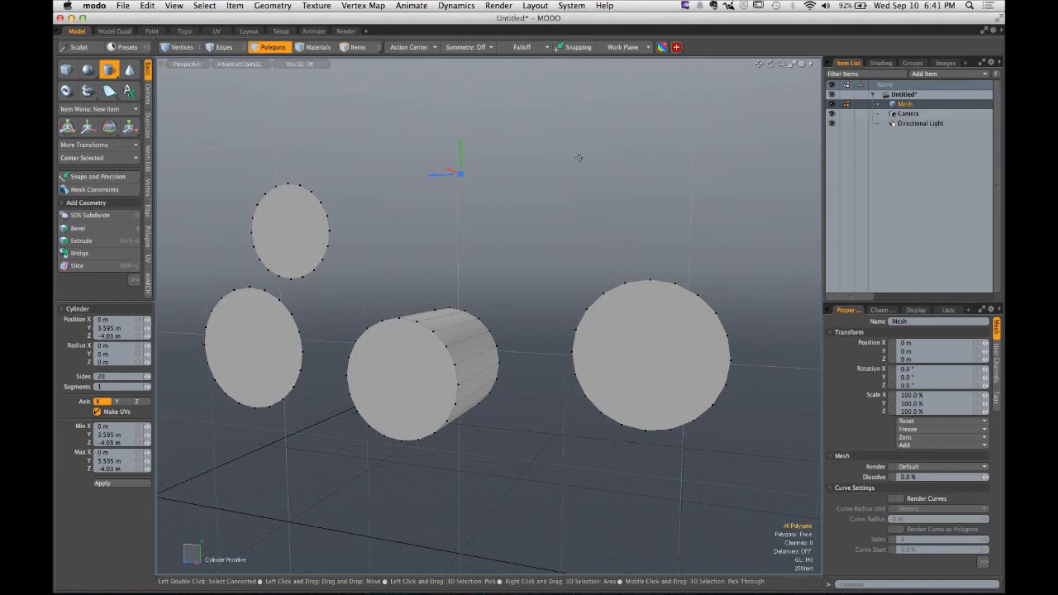
{"action": "key", "text": "ctrl"}
{"action": "key", "text": "ctrl"}
{"action": "left_click_drag", "start_coordinate": [460, 173], "coordinate": [504, 206], "text": "ctrl"}
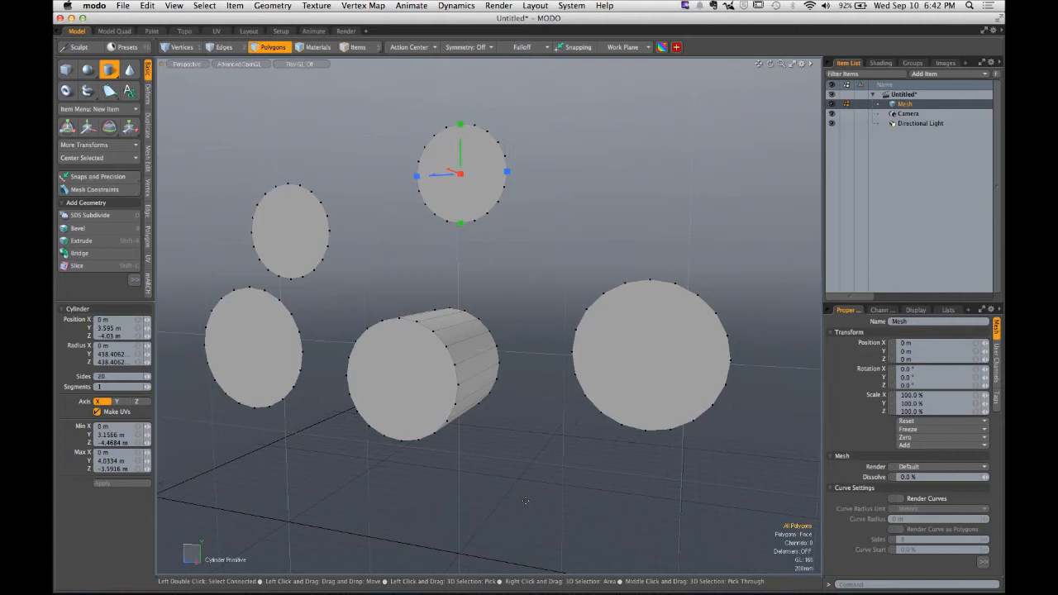
- Draw two more circular discs, about 417 mm and 445 mm in radius, to the upper right of the cylinder
{"action": "key", "text": "space"}
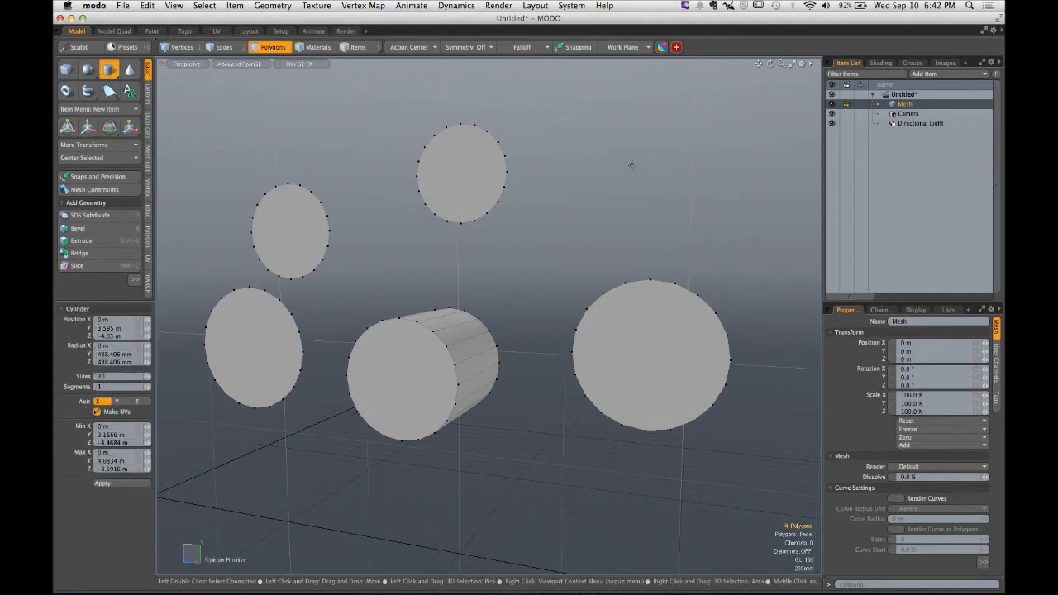
{"action": "left_click_drag", "start_coordinate": [615, 160], "coordinate": [667, 160]}
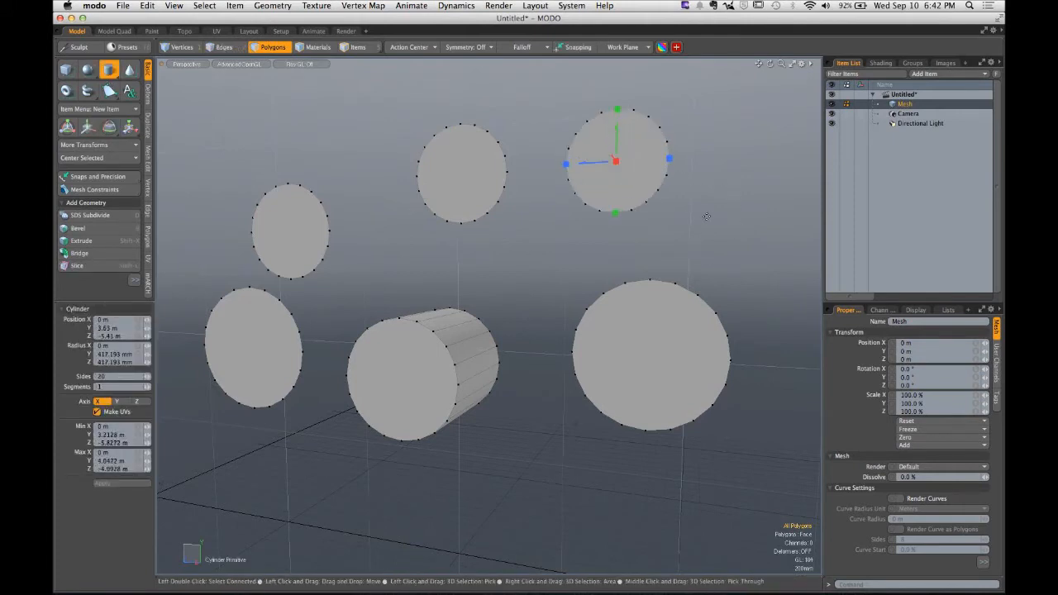
{"action": "left_click_drag", "start_coordinate": [707, 216], "coordinate": [755, 220], "text": "ctrl+shift"}
{"action": "left_click_drag", "start_coordinate": [743, 289], "coordinate": [588, 240], "text": "alt+shift"}
{"action": "left_click_drag", "start_coordinate": [662, 191], "coordinate": [710, 234], "text": "ctrl+shift"}
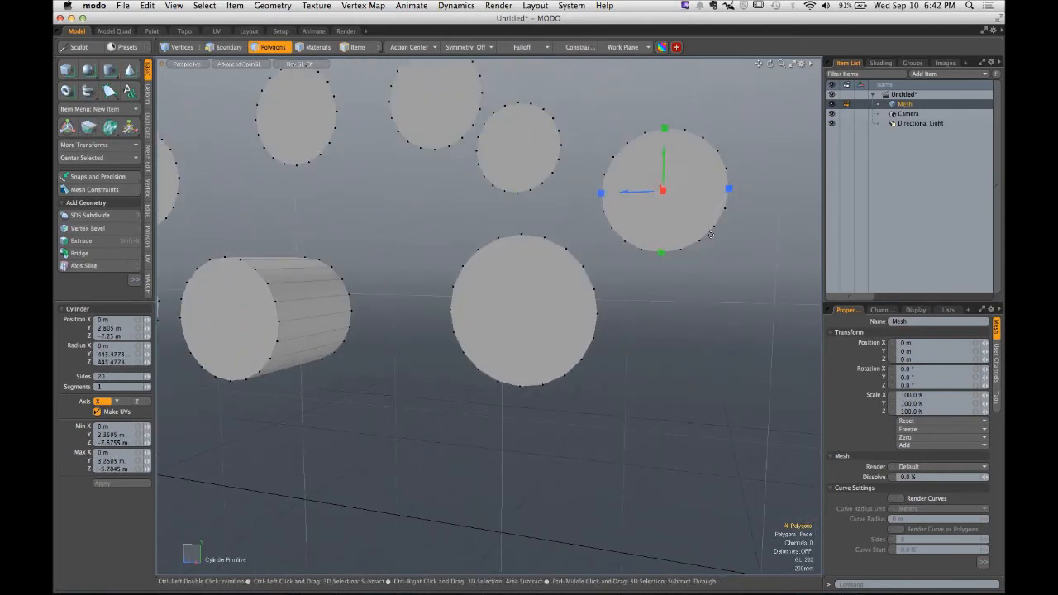
- Draw a large circular disc with a radius of about 700 mm in front of the other discs
{"action": "left_click", "coordinate": [662, 318], "text": "shift"}
{"action": "left_click_drag", "start_coordinate": [662, 317], "coordinate": [701, 366], "text": "ctrl"}
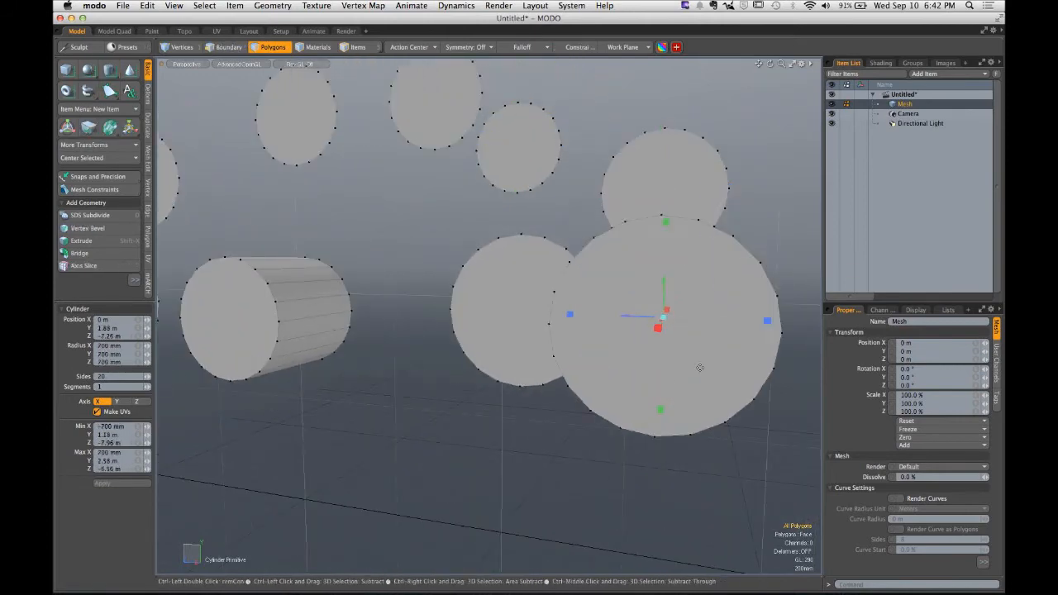
- Draw a circular disc with a radius of about 485 mm below the other shapes
{"action": "left_click", "coordinate": [444, 435], "text": "shift"}
{"action": "left_click_drag", "start_coordinate": [444, 435], "coordinate": [429, 434], "text": "ctrl"}
{"action": "left_click_drag", "start_coordinate": [327, 438], "coordinate": [587, 437], "text": "alt+shift"}
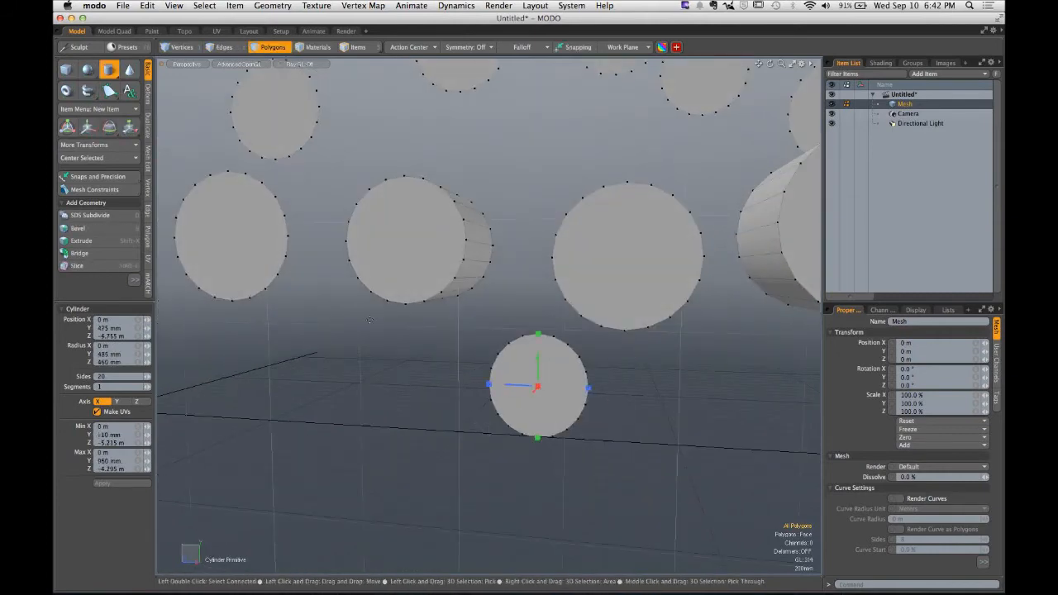
- Draw two small circular discs, about 371 mm and 403 mm in radius, near the front of the grid, then leave the Cylinder tool
{"action": "left_click", "coordinate": [353, 351]}
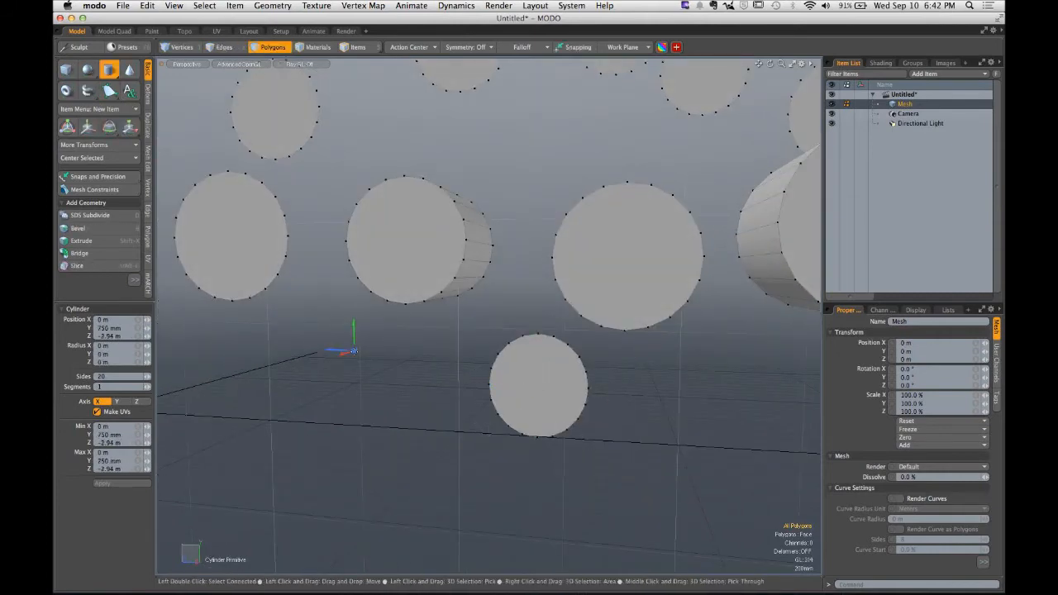
{"action": "left_click_drag", "start_coordinate": [354, 351], "coordinate": [370, 365]}
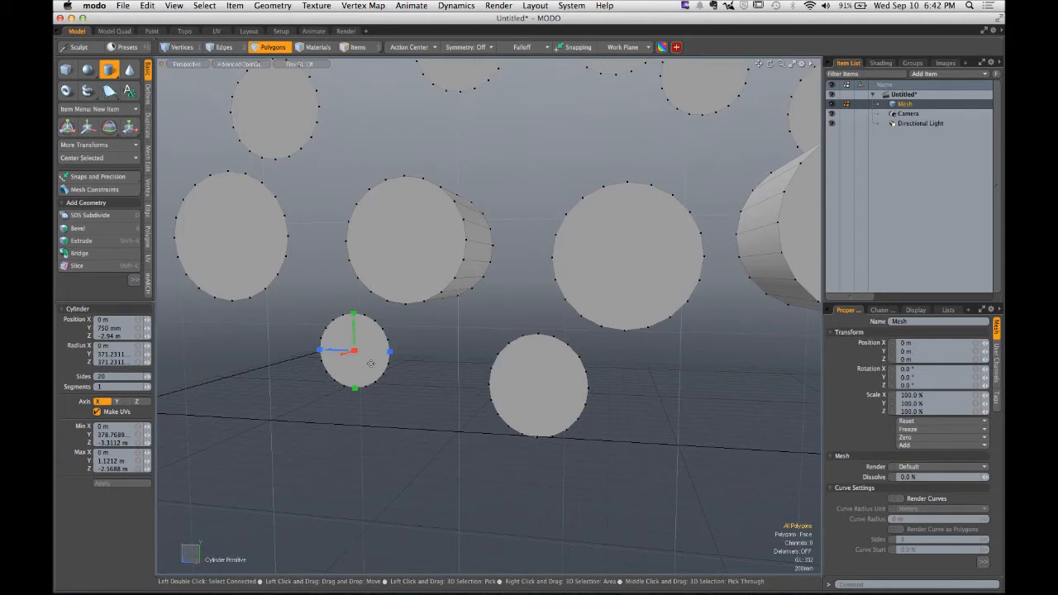
{"action": "key", "text": "shift"}
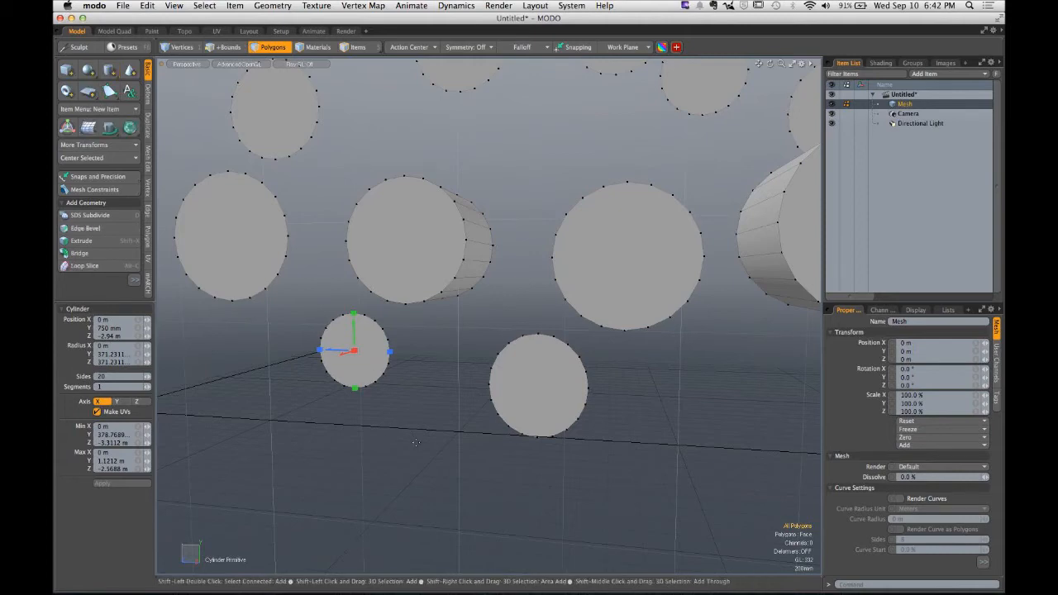
{"action": "left_click_drag", "start_coordinate": [418, 430], "coordinate": [435, 444]}
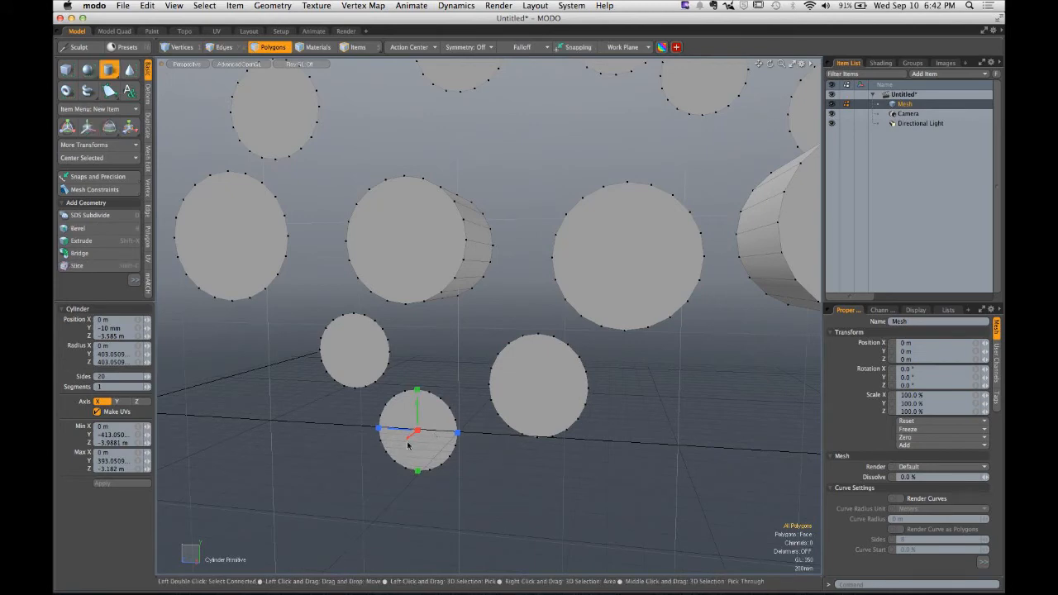
{"action": "left_click_drag", "start_coordinate": [436, 433], "coordinate": [503, 409], "text": "ctrl+alt"}
{"action": "left_click_drag", "start_coordinate": [502, 409], "coordinate": [473, 412], "text": "alt"}
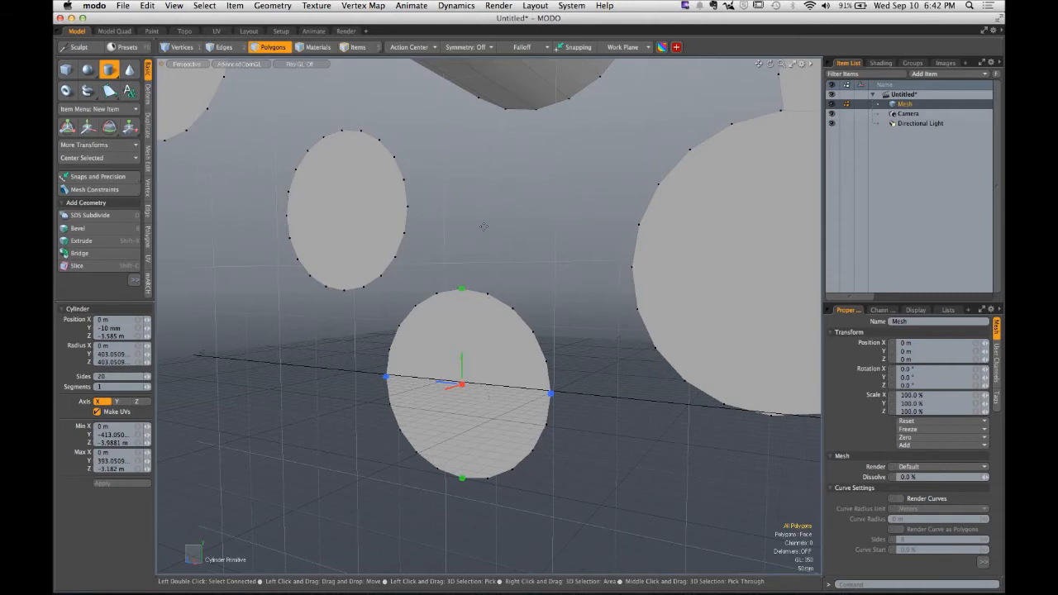
{"action": "key", "text": "space"}
{"action": "left_click_drag", "start_coordinate": [483, 226], "coordinate": [599, 311], "text": "alt"}
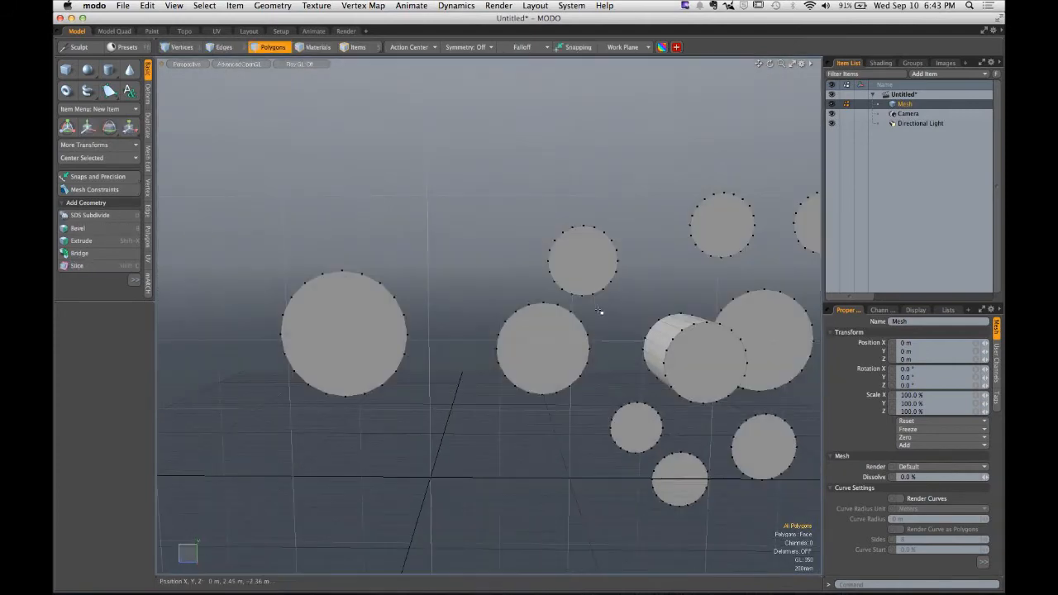
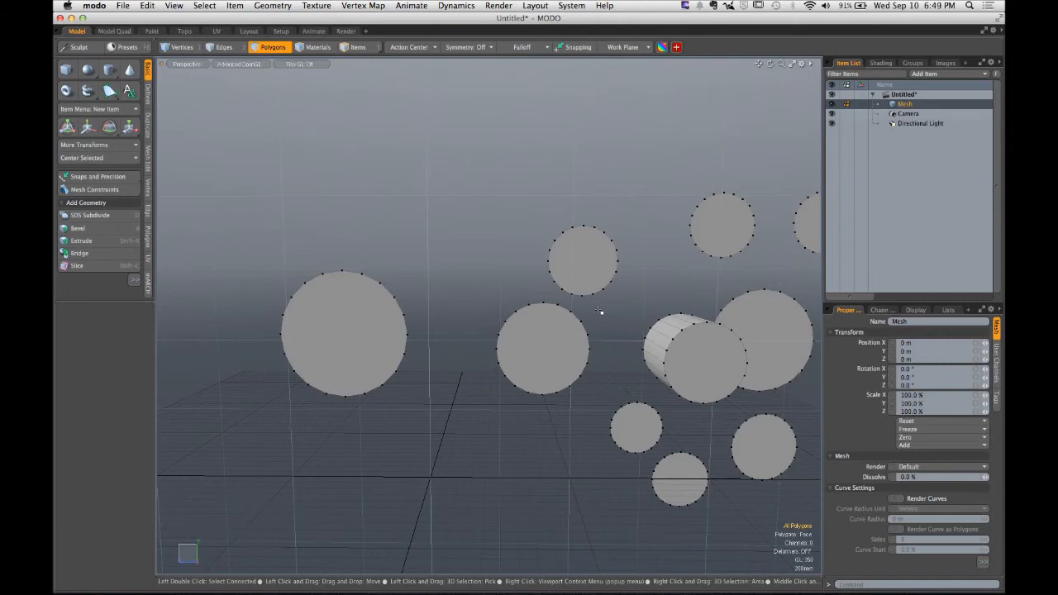
- Delete all the discs and the cylinder from the mesh
{"action": "left_click_drag", "start_coordinate": [598, 310], "coordinate": [499, 345], "text": "alt+shift"}
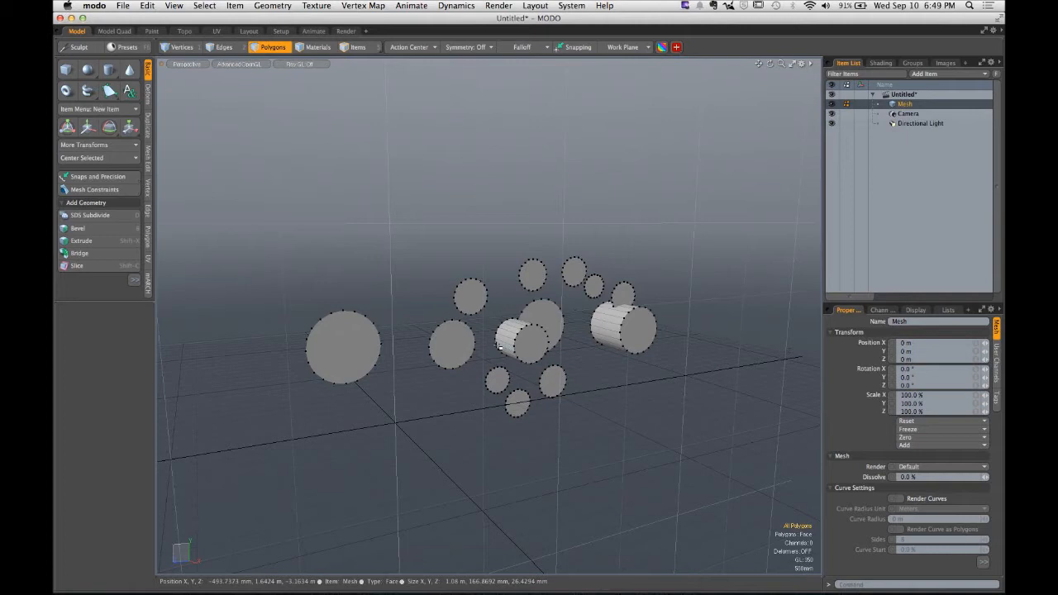
{"action": "key", "text": "Delete"}
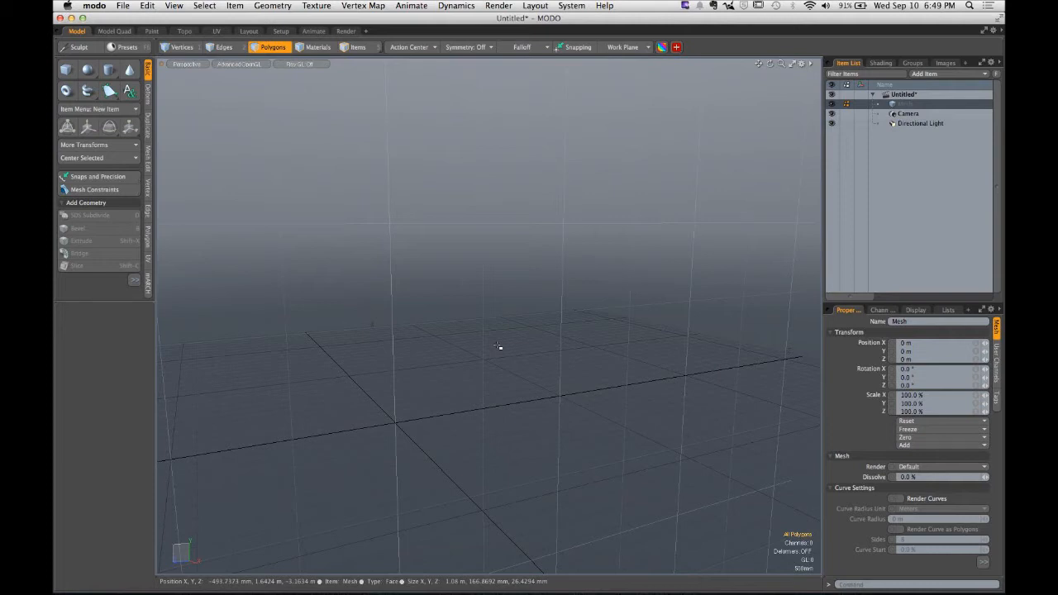
- Draw a cone lying along the X axis, about 1.57 m in base size and 1.98 m long, above the grid
{"action": "left_click_drag", "start_coordinate": [604, 290], "coordinate": [467, 310], "text": "alt"}
{"action": "left_click", "coordinate": [129, 69]}
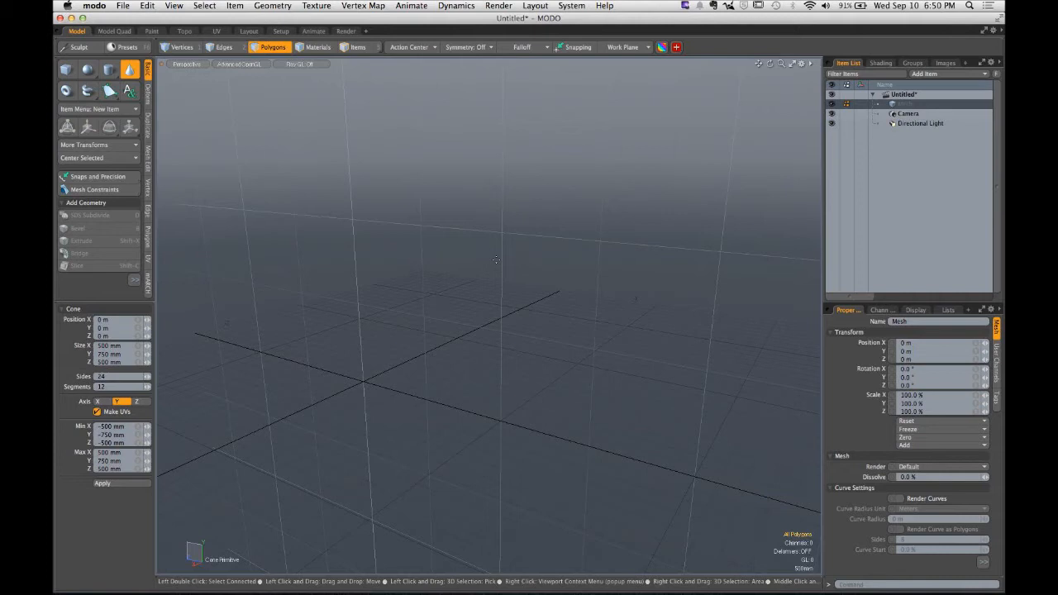
{"action": "left_click", "coordinate": [496, 260]}
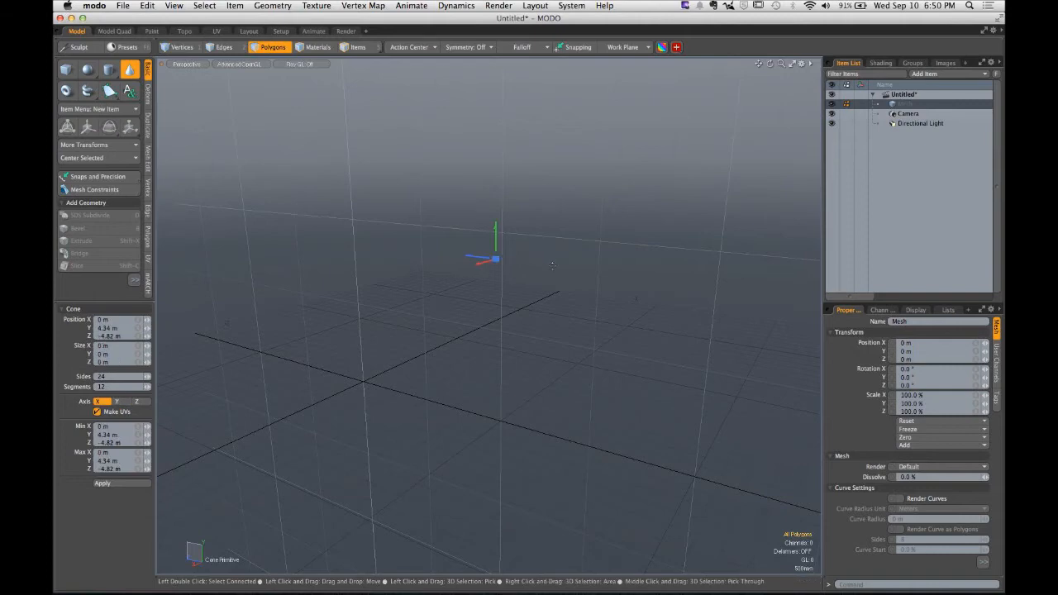
{"action": "left_click_drag", "start_coordinate": [495, 259], "coordinate": [548, 248], "text": "ctrl"}
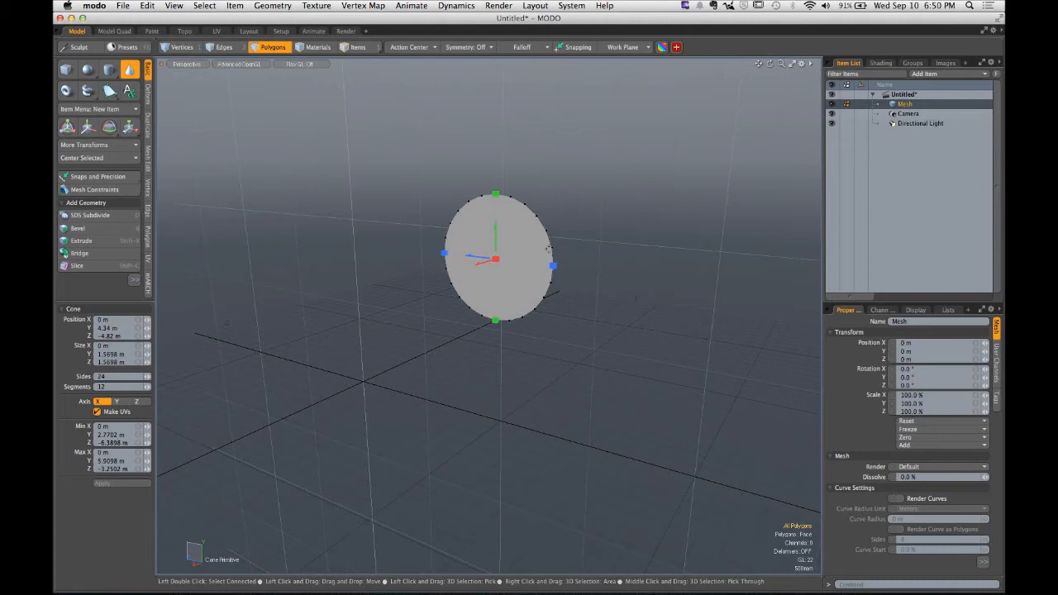
{"action": "left_click_drag", "start_coordinate": [495, 259], "coordinate": [386, 291]}
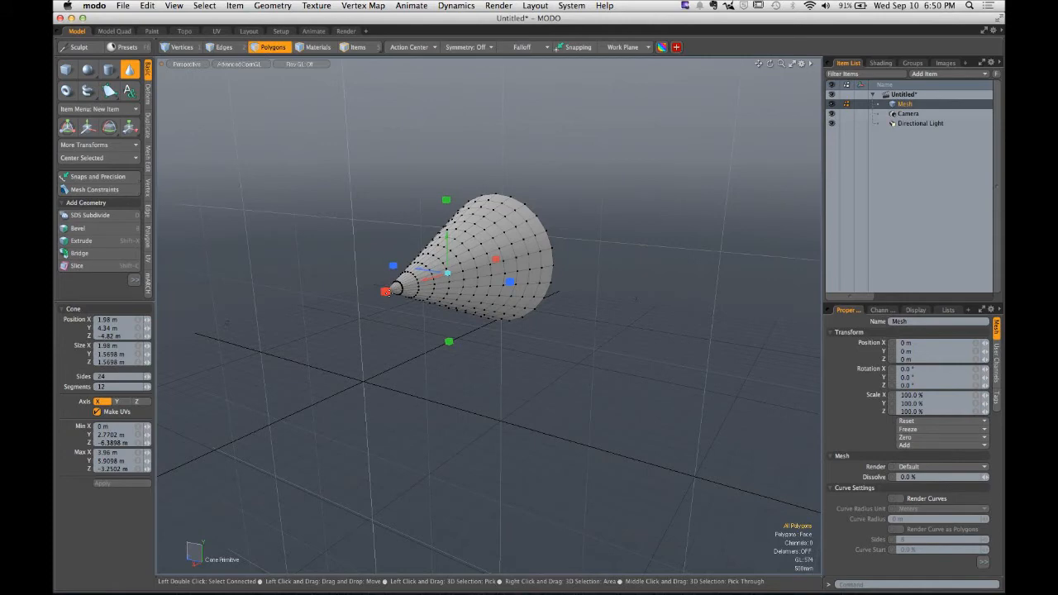
{"action": "key", "text": "space"}
{"action": "left_click_drag", "start_coordinate": [382, 275], "coordinate": [405, 245], "text": "alt"}
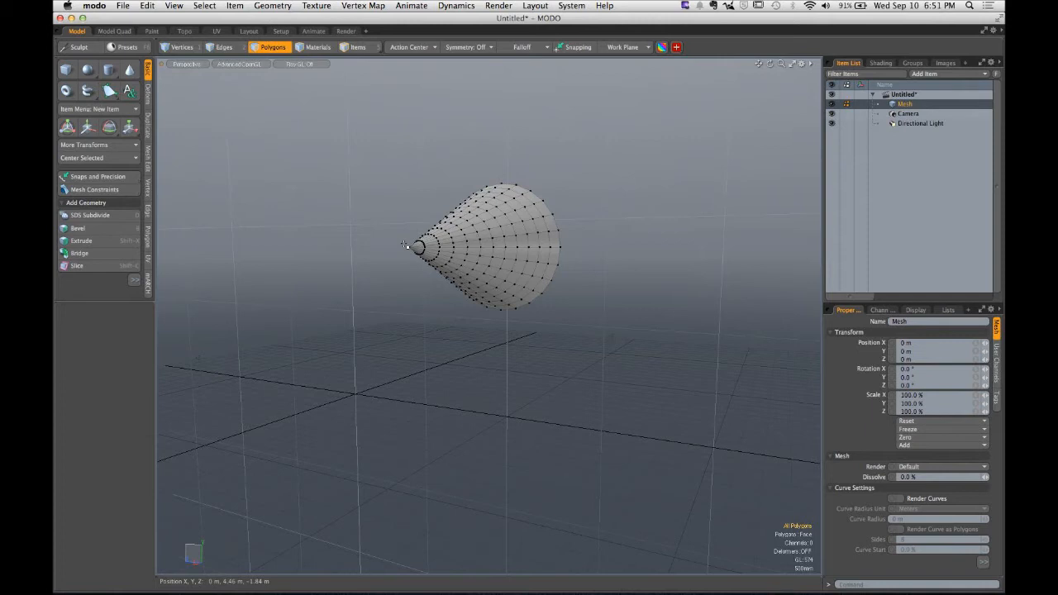
{"action": "left_click", "coordinate": [116, 31]}
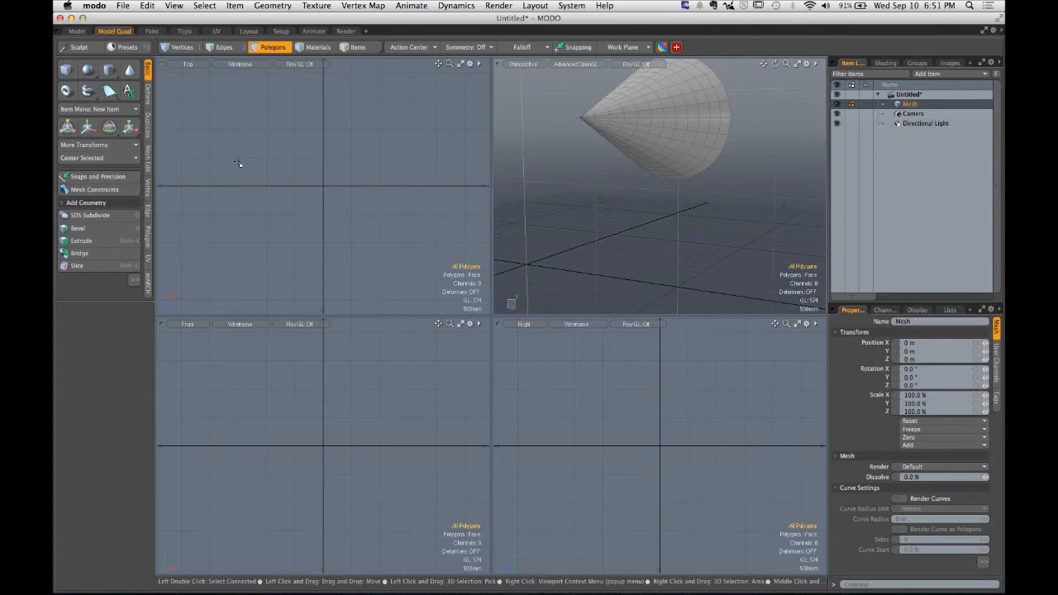
{"action": "left_click", "coordinate": [78, 33]}
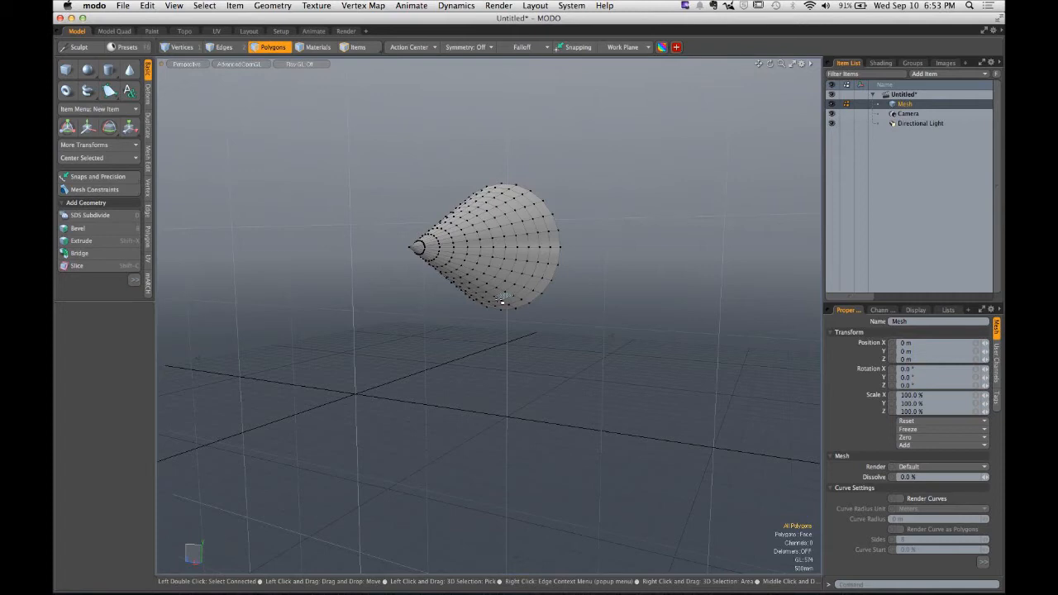
- Draw an upright cone about 2.57 m tall with a base size of about 1.8 m beside the first cone
{"action": "left_click_drag", "start_coordinate": [592, 260], "coordinate": [559, 274], "text": "alt"}
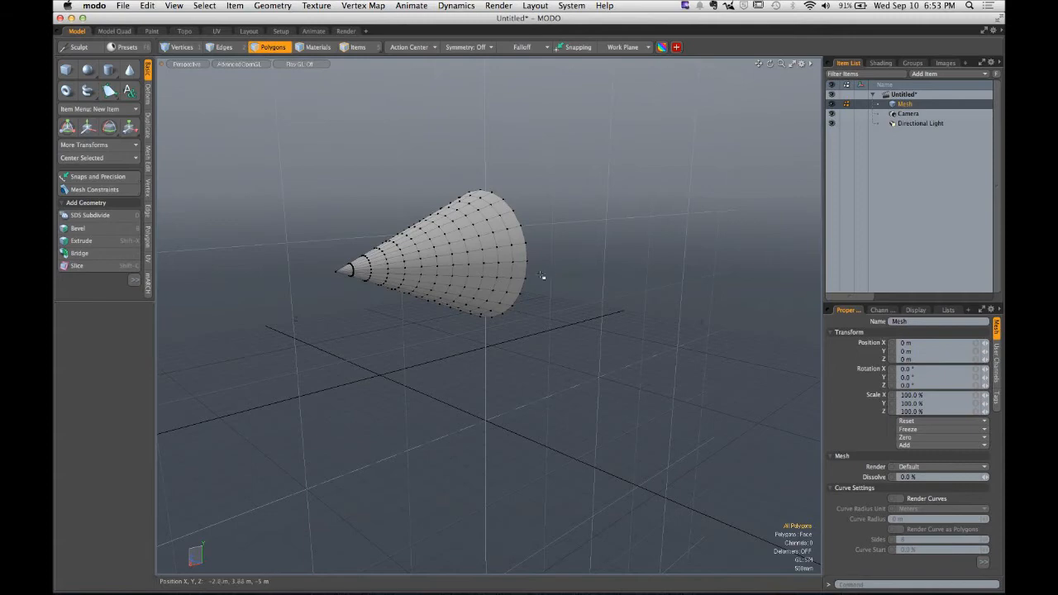
{"action": "left_click_drag", "start_coordinate": [541, 276], "coordinate": [532, 308], "text": "alt"}
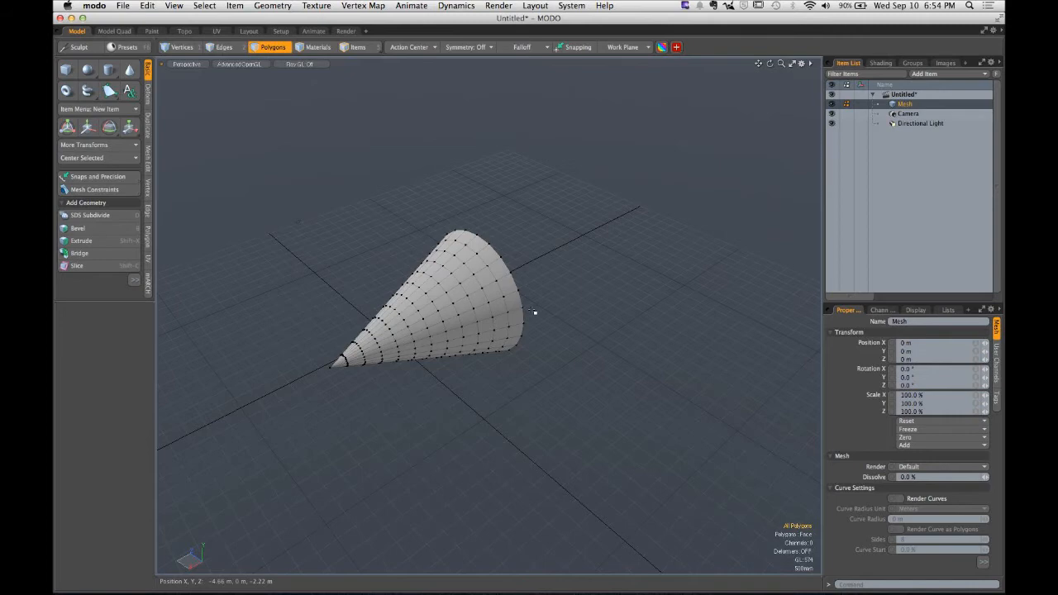
{"action": "left_click", "coordinate": [130, 71]}
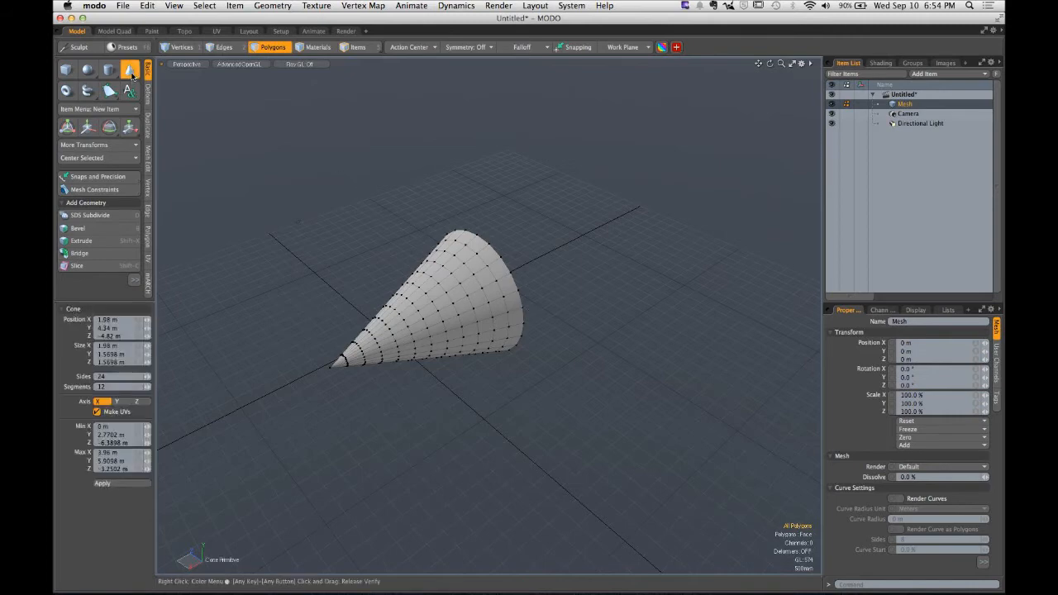
{"action": "left_click", "coordinate": [633, 322]}
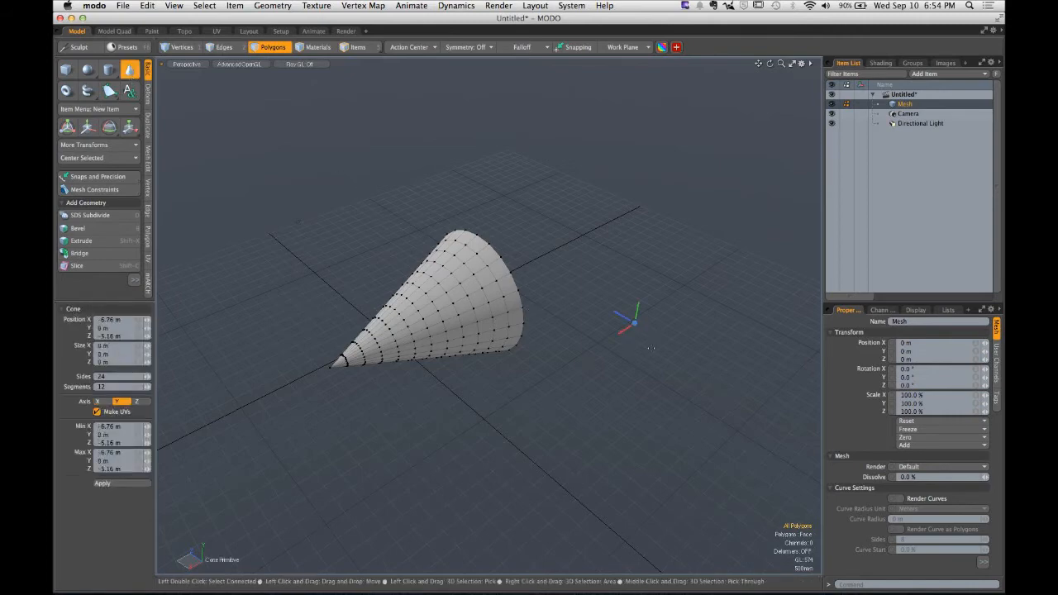
{"action": "key", "text": "ctrl"}
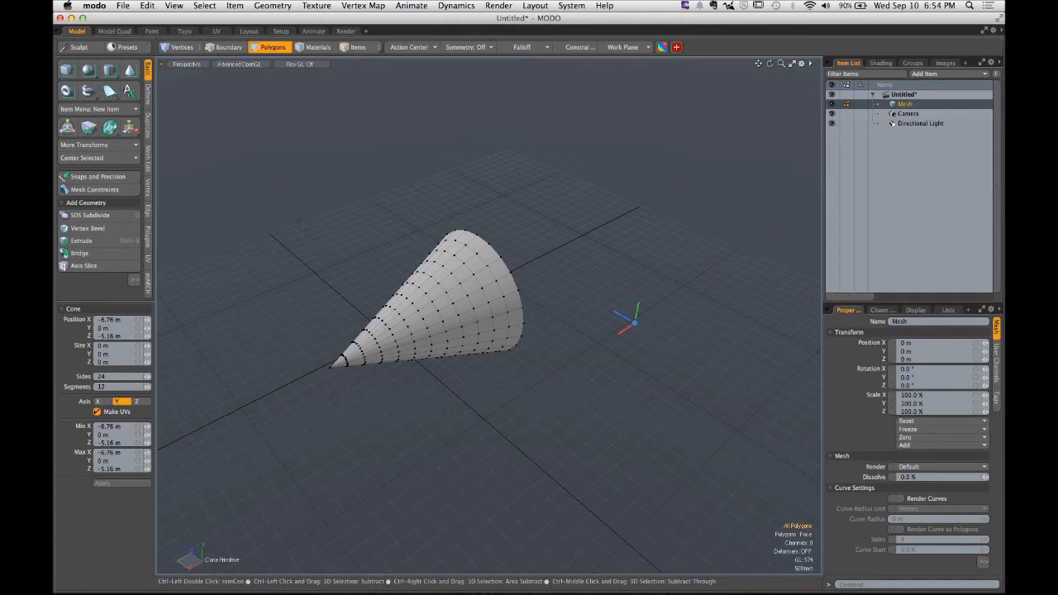
{"action": "left_click_drag", "start_coordinate": [634, 323], "coordinate": [638, 161], "text": "ctrl"}
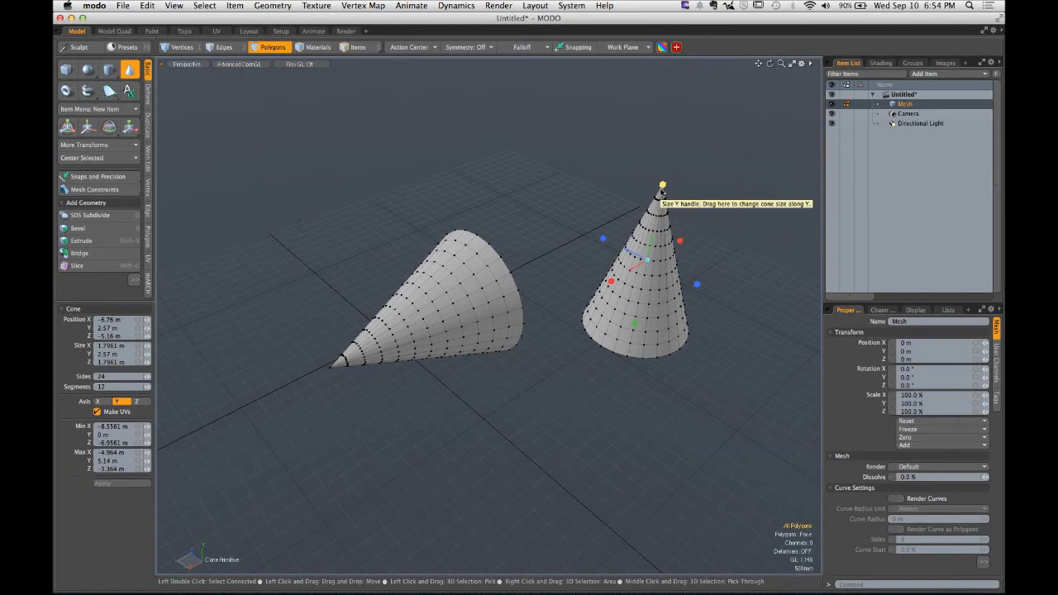
{"action": "key", "text": "space"}
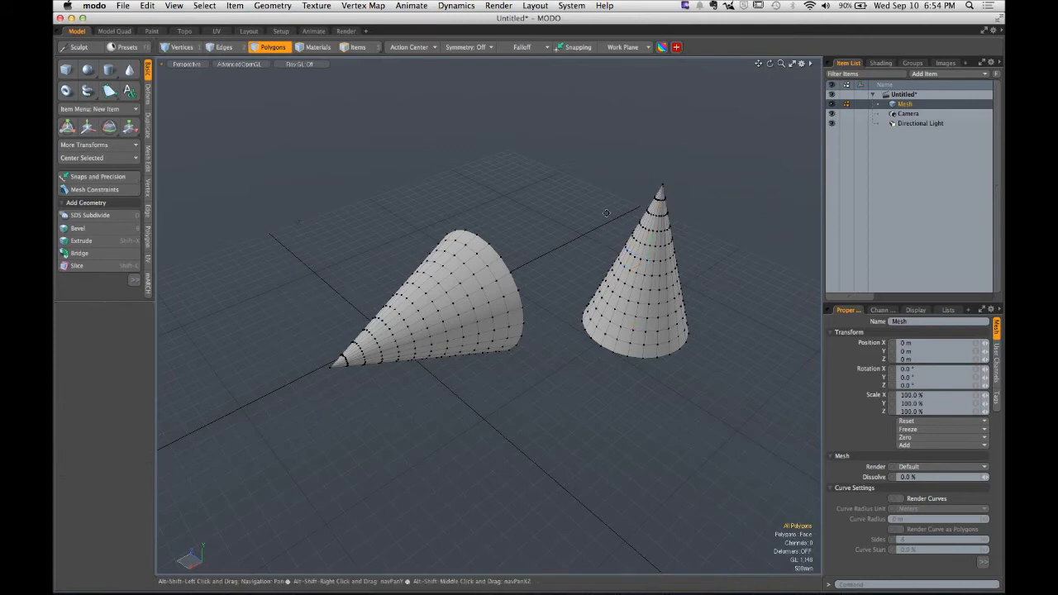
- Draw a third cone pointing along the Z axis above the other two cones
{"action": "left_click_drag", "start_coordinate": [574, 220], "coordinate": [456, 229], "text": "alt"}
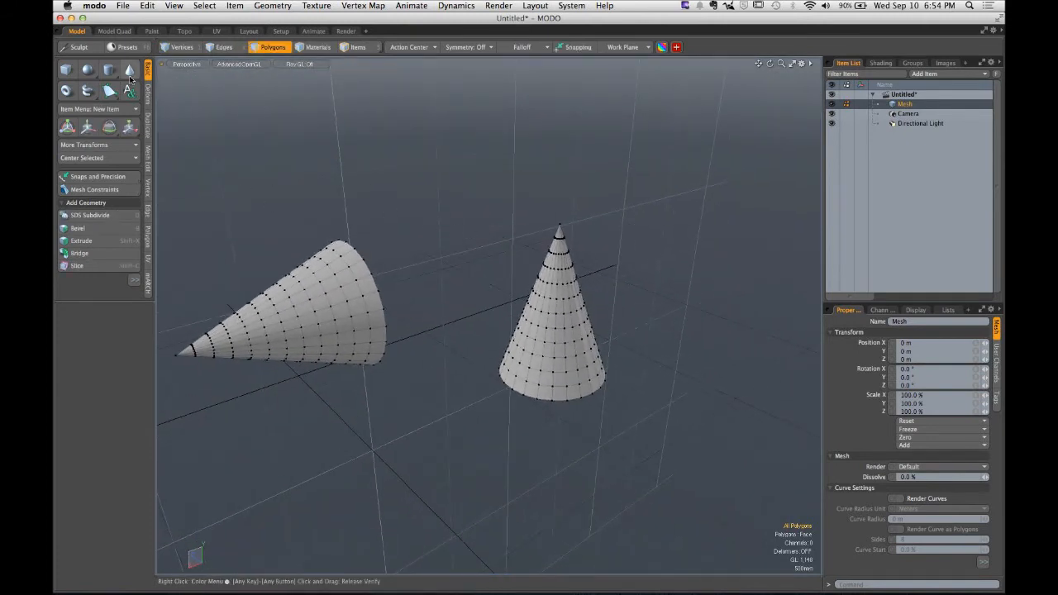
{"action": "left_click", "coordinate": [130, 71]}
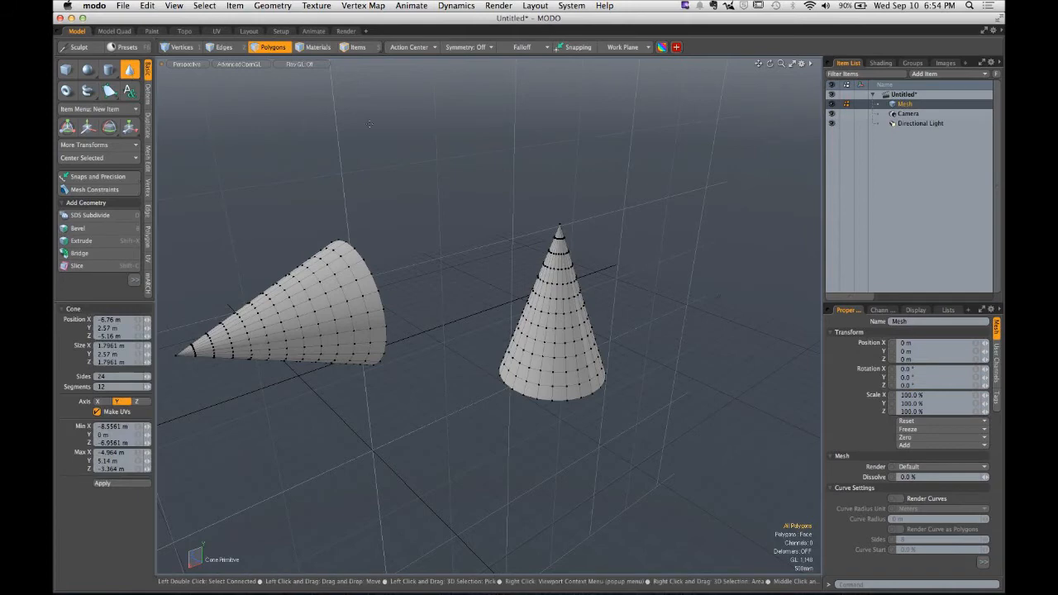
{"action": "left_click", "coordinate": [566, 140]}
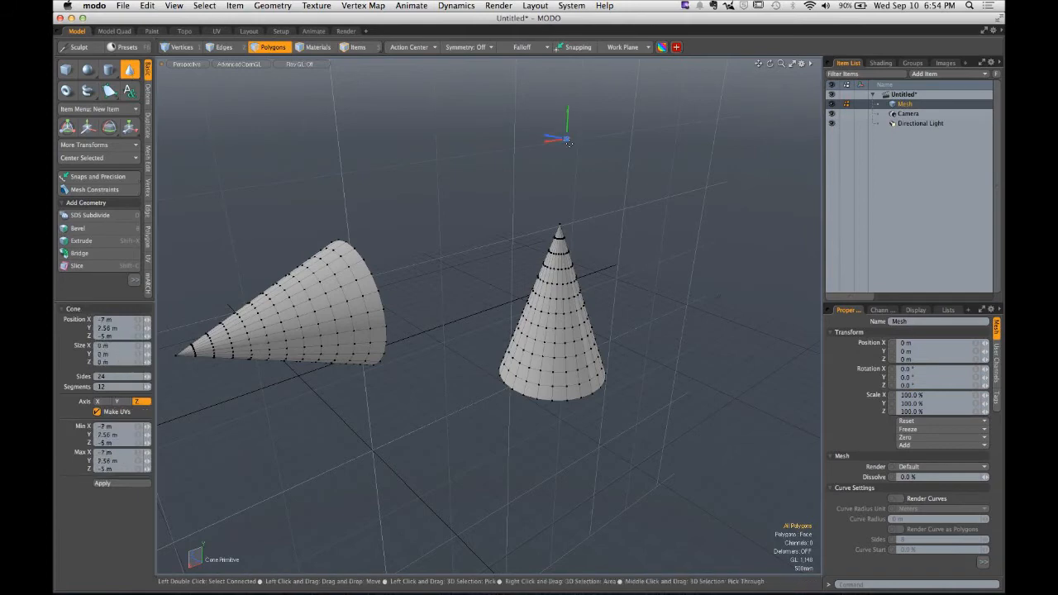
{"action": "mouse_move", "coordinate": [567, 139]}
{"action": "left_mouse_down", "text": "ctrl"}
{"action": "mouse_move", "coordinate": [595, 152]}
{"action": "mouse_move", "coordinate": [572, 142]}
{"action": "mouse_move", "coordinate": [593, 137]}
{"action": "mouse_move", "coordinate": [549, 140]}
{"action": "mouse_move", "coordinate": [564, 138]}
{"action": "left_mouse_up", "text": "ctrl"}
{"action": "key", "text": "space"}
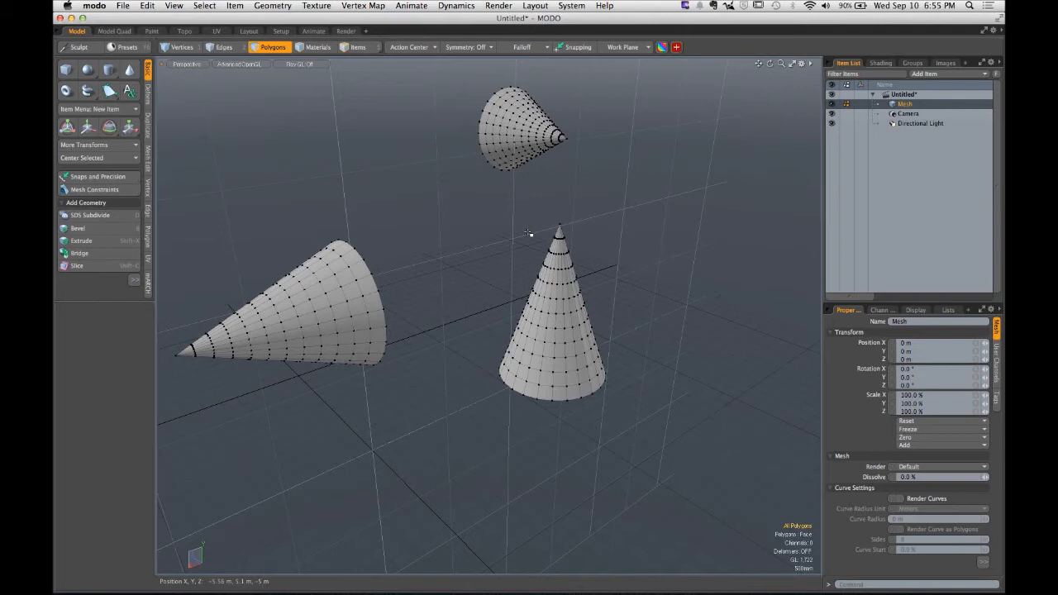
- Draw a flat, segmented rectangular plane with the Cube tool to the right of the cones
{"action": "key", "text": "1"}
{"action": "left_click_drag", "start_coordinate": [580, 230], "coordinate": [491, 308], "text": "alt"}
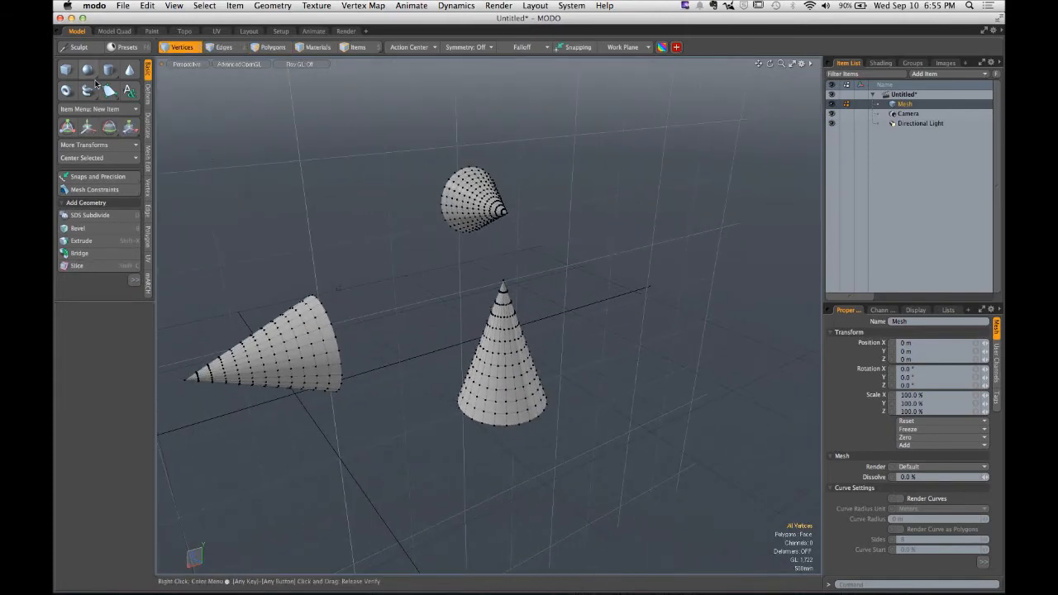
{"action": "left_click", "coordinate": [67, 70]}
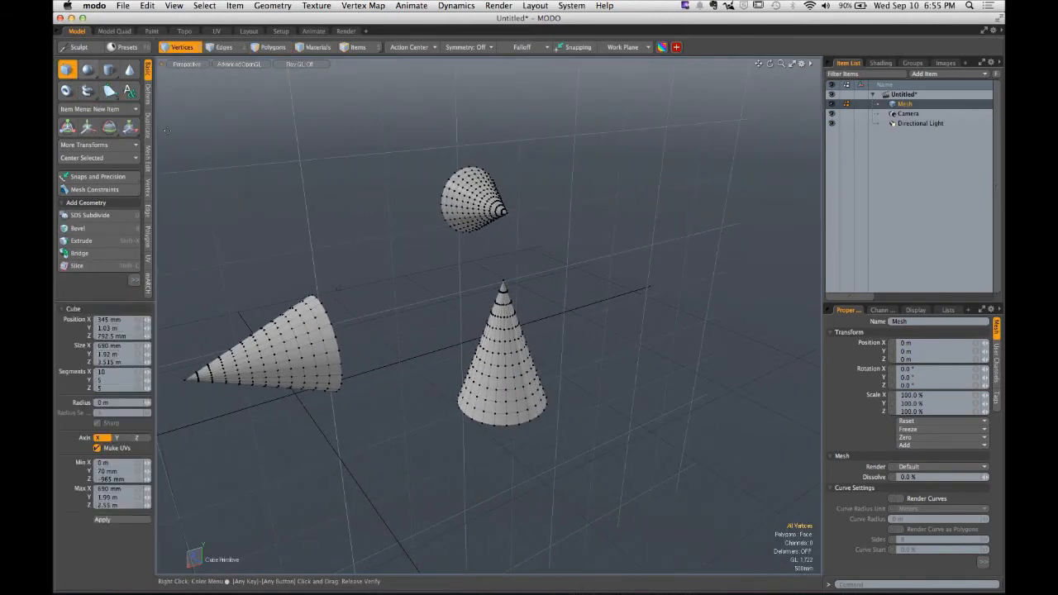
{"action": "mouse_move", "coordinate": [566, 117]}
{"action": "left_mouse_down"}
{"action": "mouse_move", "coordinate": [670, 216]}
{"action": "mouse_move", "coordinate": [706, 355]}
{"action": "mouse_move", "coordinate": [696, 384]}
{"action": "left_mouse_up"}
{"action": "key", "text": "space"}
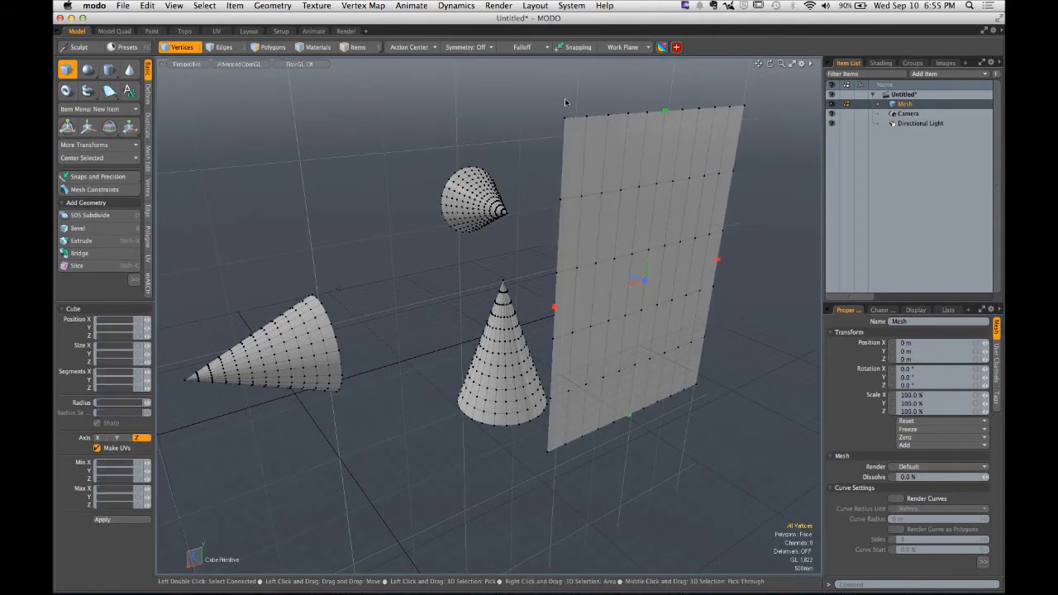
- Select the plane, invert the selection and hide everything else to isolate the plane
{"action": "key", "text": "3"}
{"action": "double_click", "coordinate": [605, 184]}
{"action": "key", "text": "shift+a"}
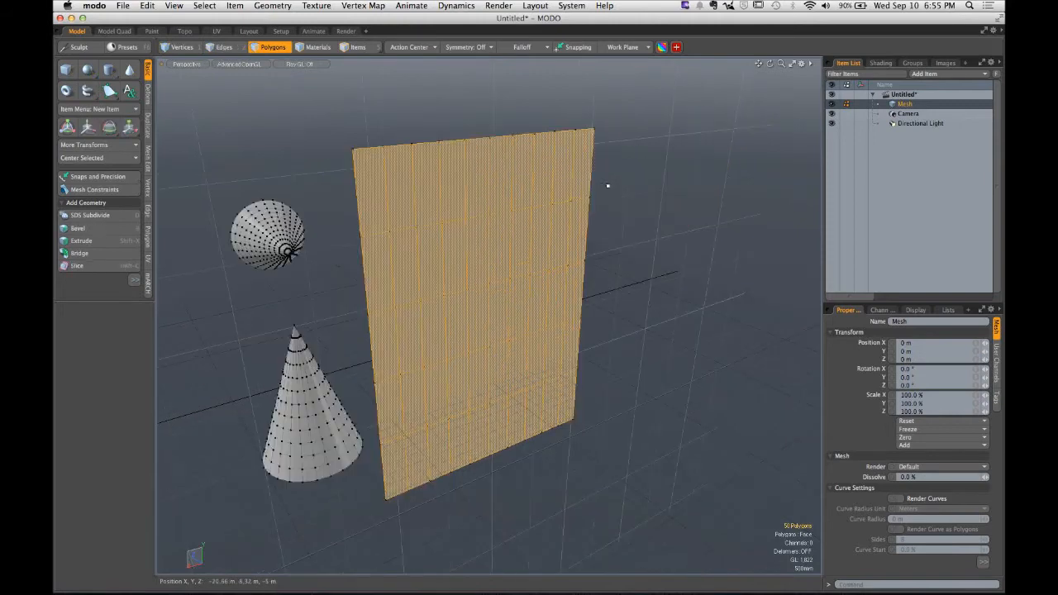
{"action": "left_click_drag", "start_coordinate": [606, 184], "coordinate": [604, 157], "text": "alt"}
{"action": "left_click_drag", "start_coordinate": [604, 157], "coordinate": [573, 217], "text": "alt"}
{"action": "key", "text": "bracketleft"}
{"action": "key", "text": "h"}
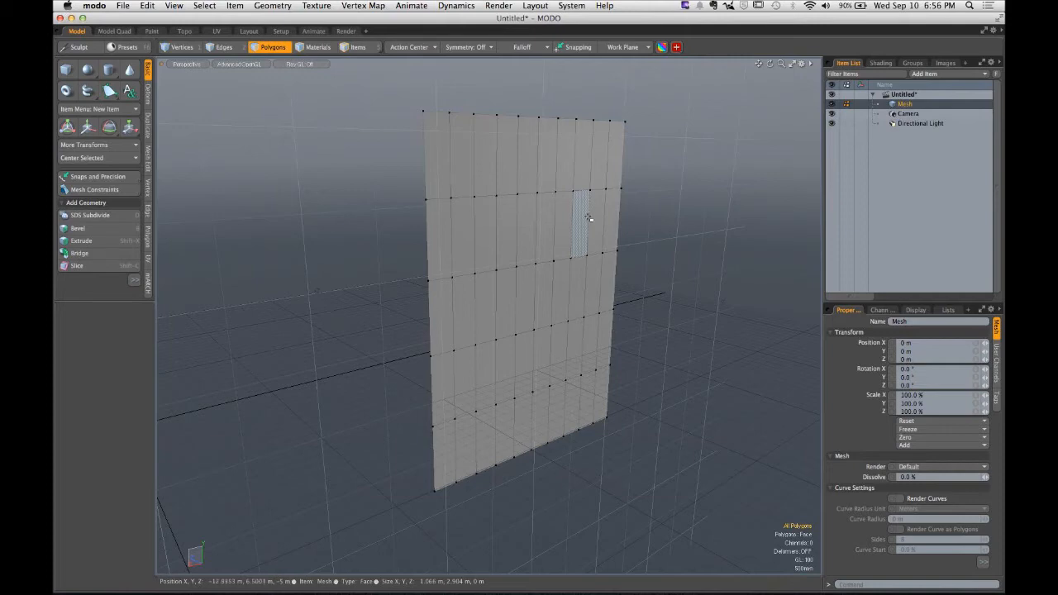
- Bend the plane from its top edge with the Bend tool by about -37.6 degrees
{"action": "left_click_drag", "start_coordinate": [589, 216], "coordinate": [446, 218], "text": "alt"}
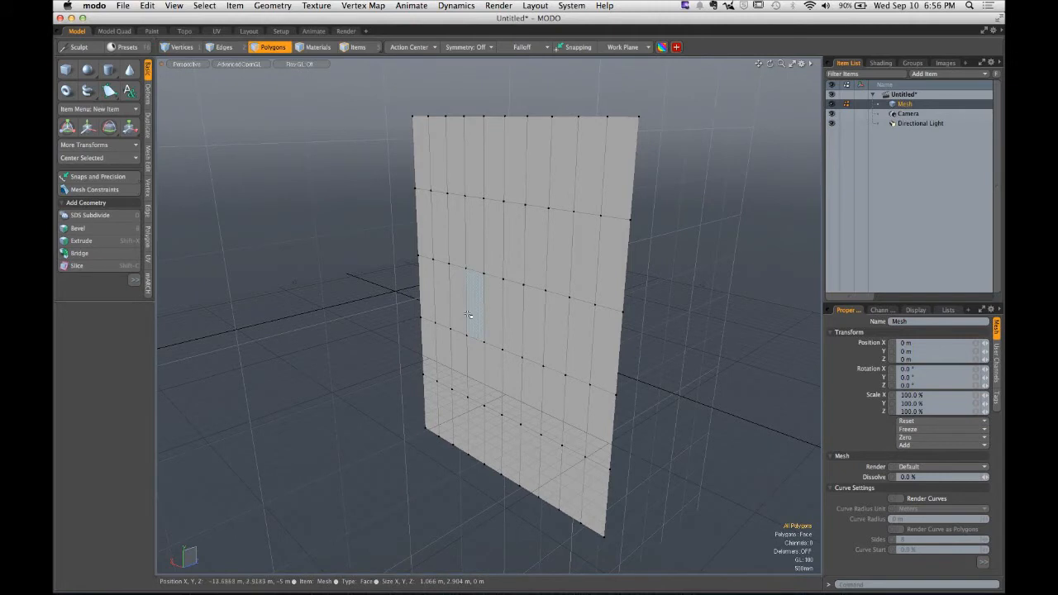
{"action": "left_click", "coordinate": [148, 93]}
{"action": "left_click", "coordinate": [89, 180]}
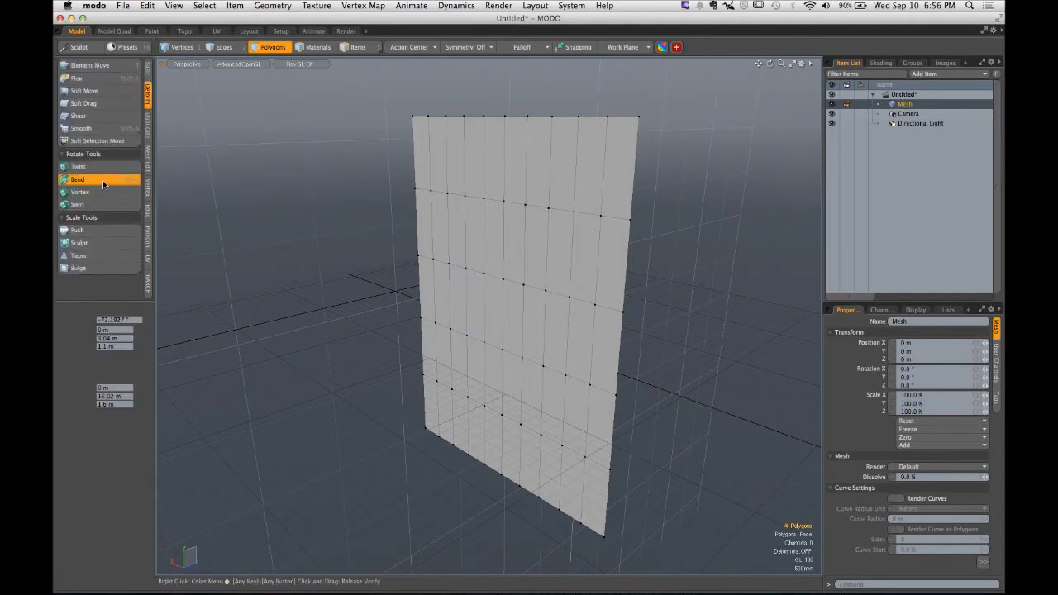
{"action": "left_click", "coordinate": [504, 116]}
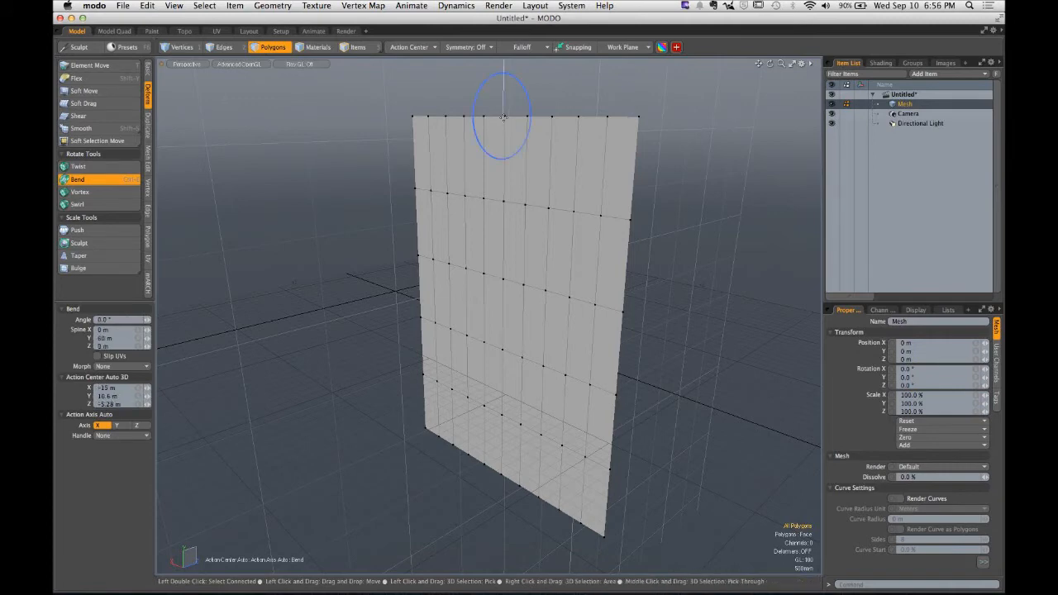
{"action": "mouse_move", "coordinate": [503, 116]}
{"action": "left_mouse_down"}
{"action": "mouse_move", "coordinate": [507, 104]}
{"action": "mouse_move", "coordinate": [535, 108]}
{"action": "mouse_move", "coordinate": [519, 122]}
{"action": "left_mouse_up"}
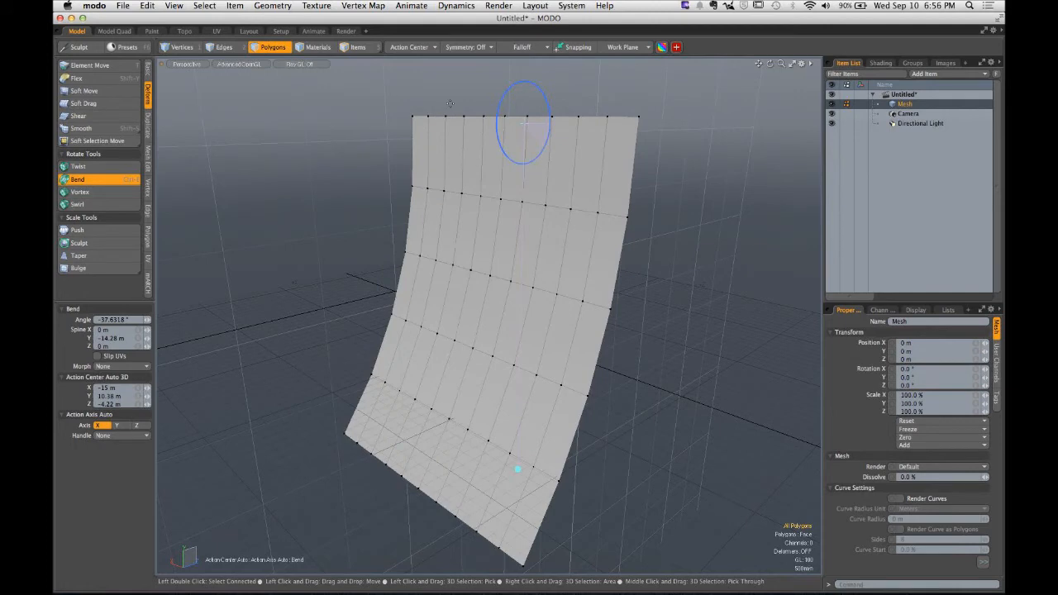
{"action": "key", "text": "space"}
- Select and delete the bent plane
{"action": "double_click", "coordinate": [436, 169]}
{"action": "key", "text": "Delete"}
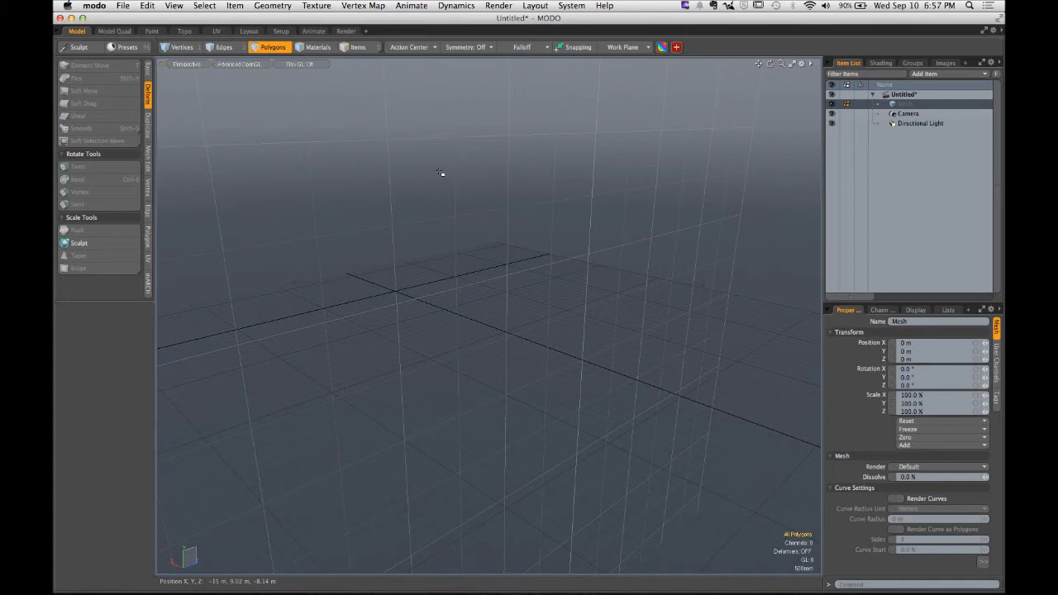
- Draw a cylinder lying along the Z axis near the centre of the grid
{"action": "left_click_drag", "start_coordinate": [448, 209], "coordinate": [451, 286], "text": "alt"}
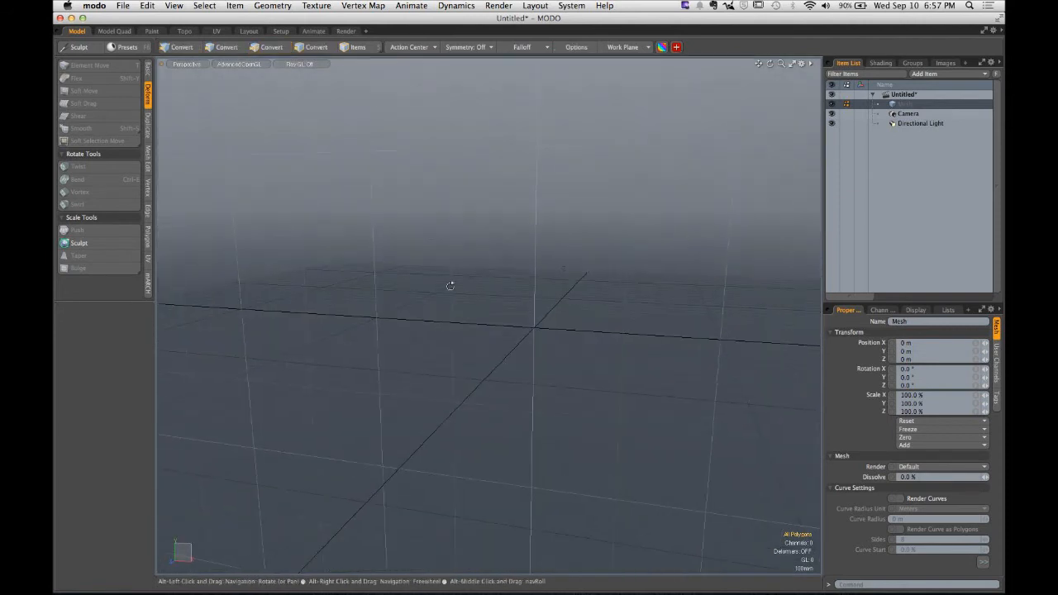
{"action": "left_click", "coordinate": [148, 72]}
{"action": "left_click", "coordinate": [67, 69]}
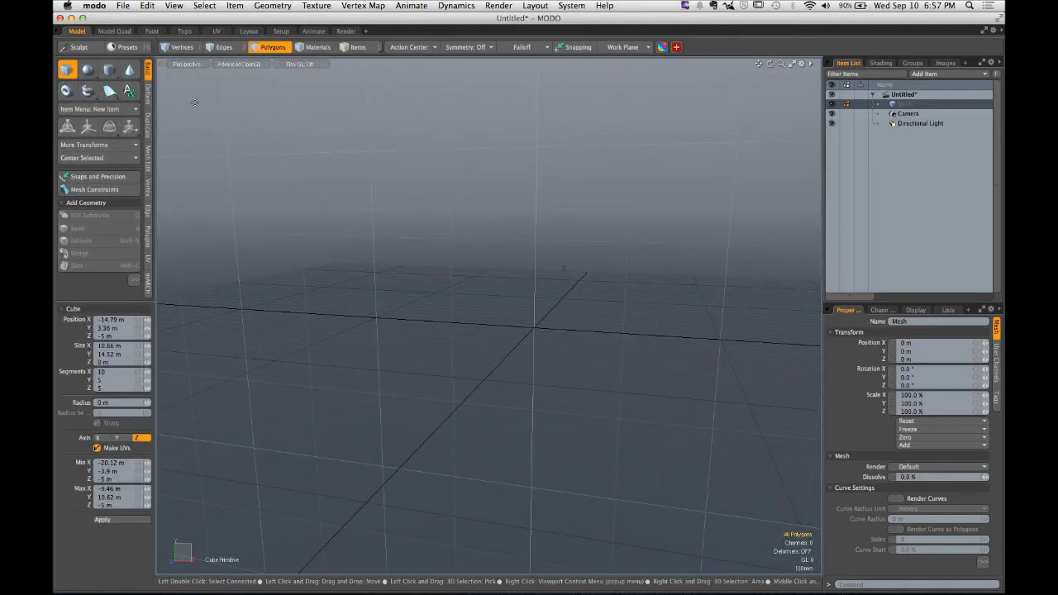
{"action": "left_click", "coordinate": [108, 69]}
{"action": "left_click_drag", "start_coordinate": [529, 260], "coordinate": [396, 338]}
{"action": "key", "text": "space"}
{"action": "left_click_drag", "start_coordinate": [405, 241], "coordinate": [473, 200], "text": "alt"}
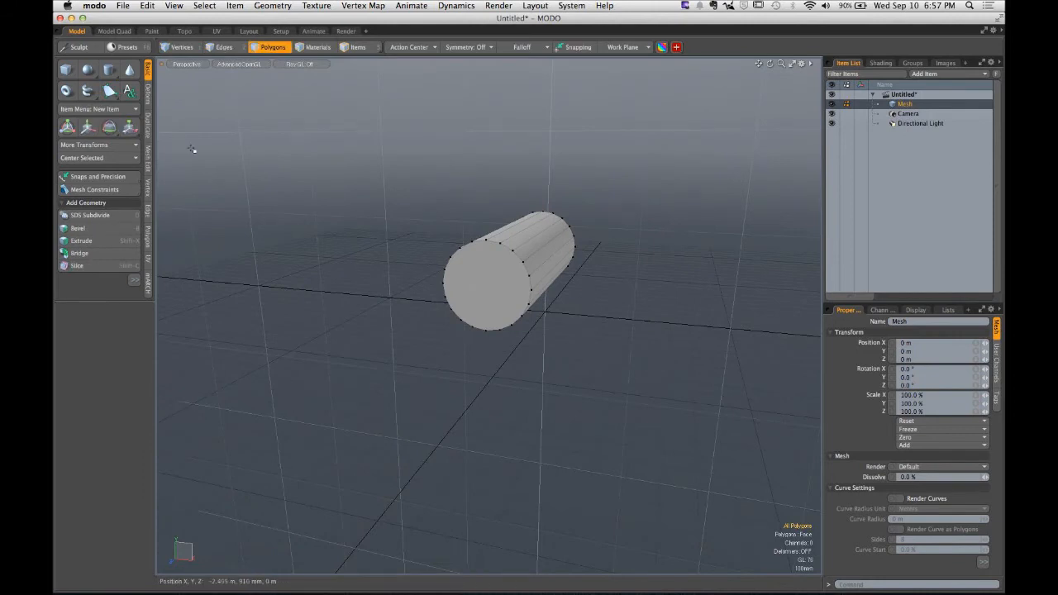
{"action": "key", "text": "space"}
- Draw a small disc of about 39 mm radius in the upper left and activate the Move tool
{"action": "mouse_move", "coordinate": [333, 148]}
{"action": "left_mouse_down", "text": "ctrl"}
{"action": "mouse_move", "coordinate": [359, 177]}
{"action": "mouse_move", "coordinate": [337, 154]}
{"action": "left_mouse_up", "text": "ctrl"}
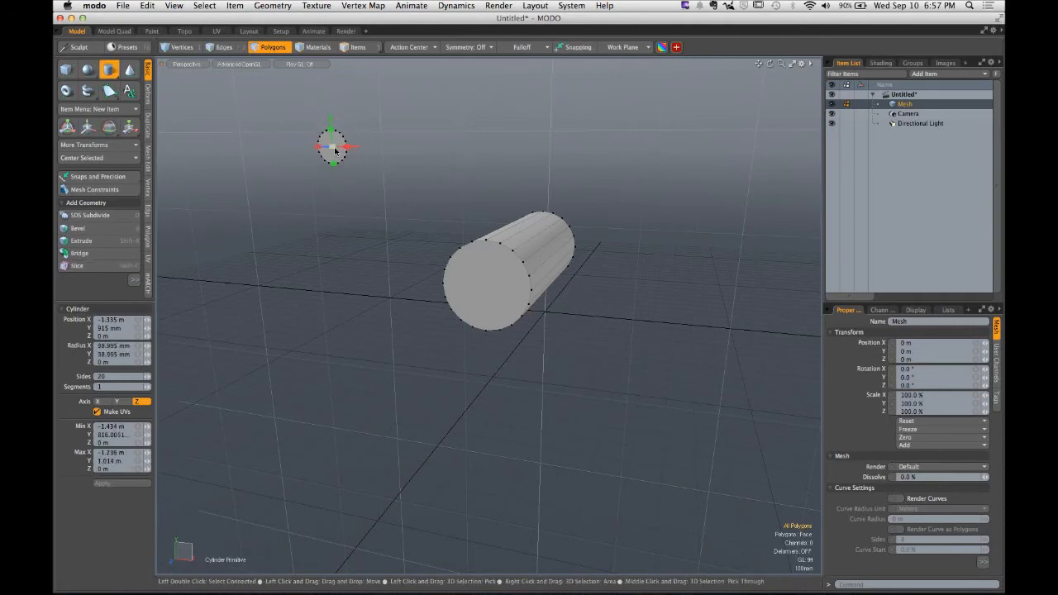
{"action": "key", "text": "space"}
{"action": "key", "text": "w"}
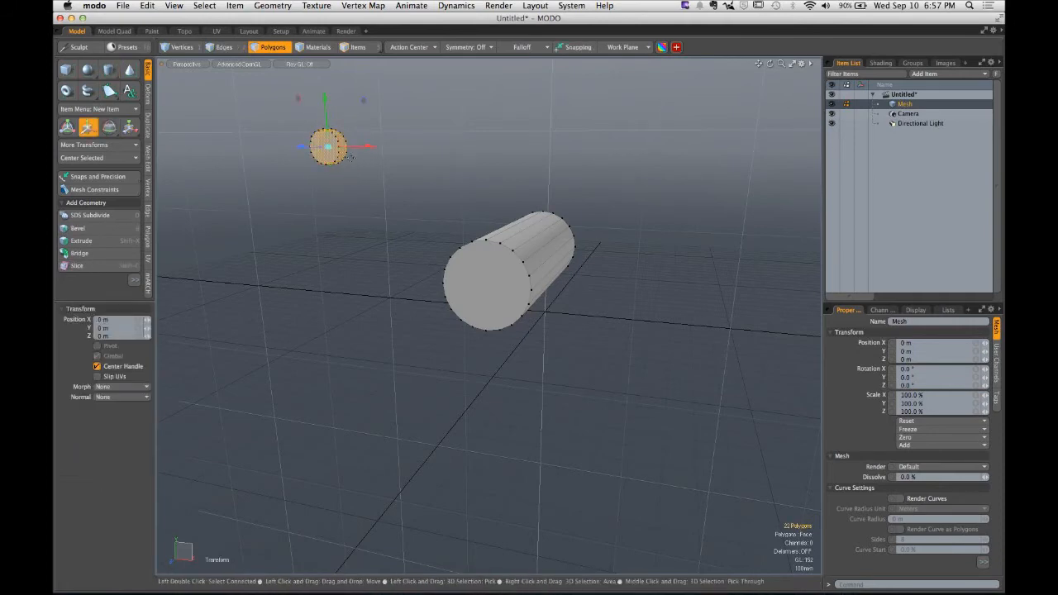
- Move the small disc beside the large cylinder and rotate it with the Rotate tool
{"action": "left_click_drag", "start_coordinate": [358, 105], "coordinate": [603, 251]}
{"action": "key", "text": "e"}
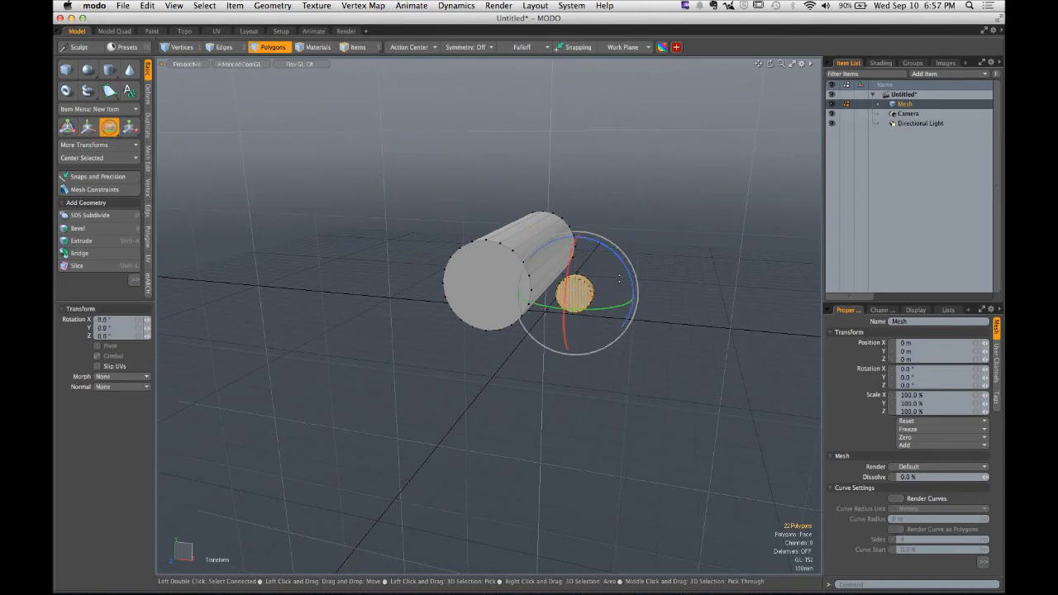
{"action": "left_click_drag", "start_coordinate": [622, 307], "coordinate": [558, 316]}
{"action": "left_click_drag", "start_coordinate": [533, 304], "coordinate": [531, 304]}
{"action": "key", "text": "Escape"}
{"action": "key", "text": "Escape"}
- Select and delete the disc
{"action": "left_click_drag", "start_coordinate": [624, 251], "coordinate": [538, 363], "text": "alt"}
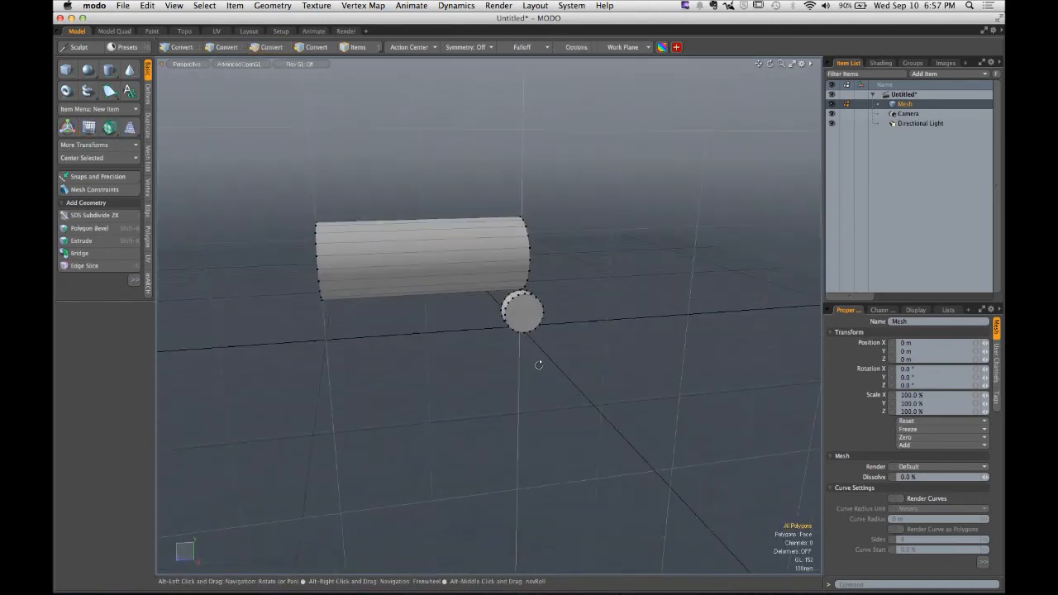
{"action": "double_click", "coordinate": [530, 328]}
{"action": "key", "text": "Delete"}
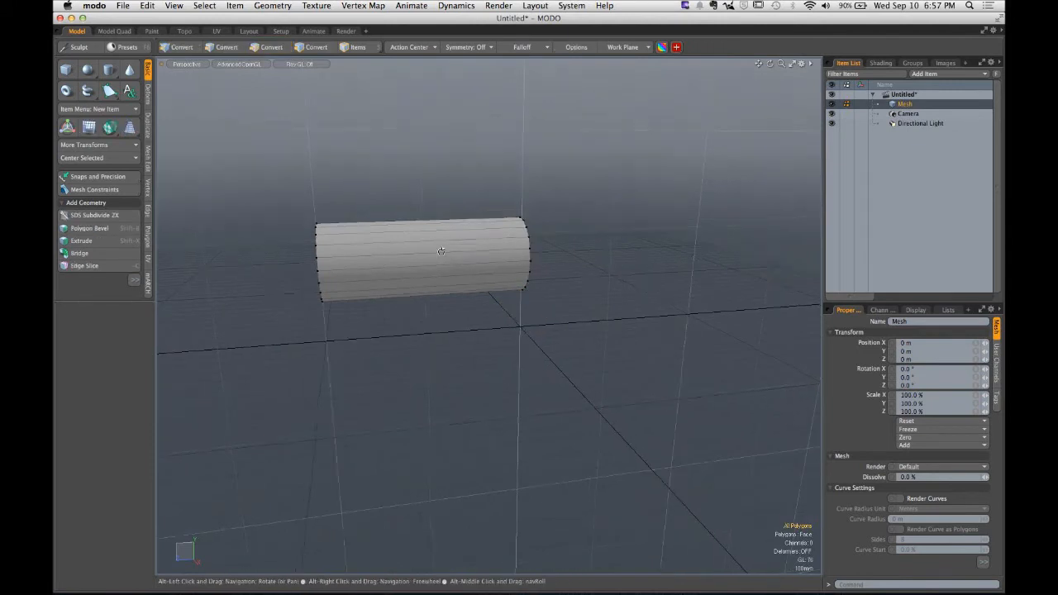
- Create a small X-axis cylinder of about 71 mm radius with a single click below the large cylinder
{"action": "left_click_drag", "start_coordinate": [442, 246], "coordinate": [499, 255], "text": "alt"}
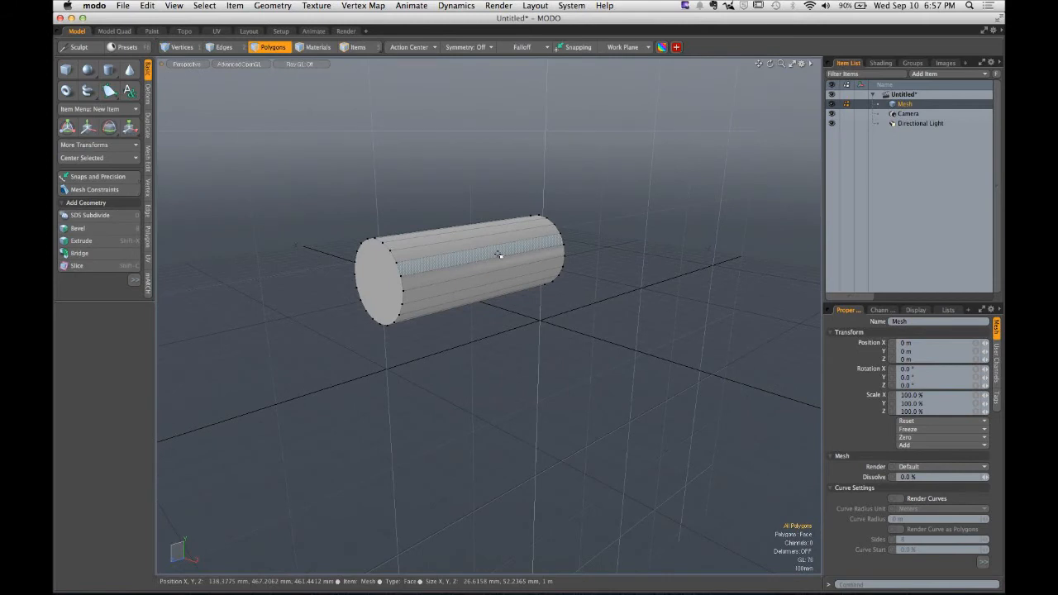
{"action": "left_click", "coordinate": [109, 69]}
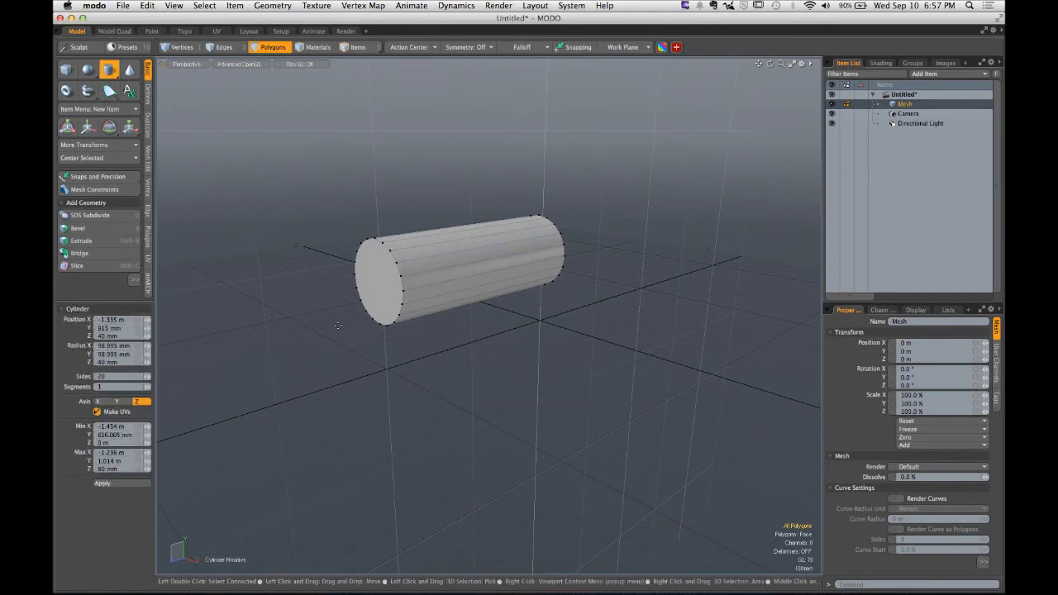
{"action": "left_click", "coordinate": [417, 345]}
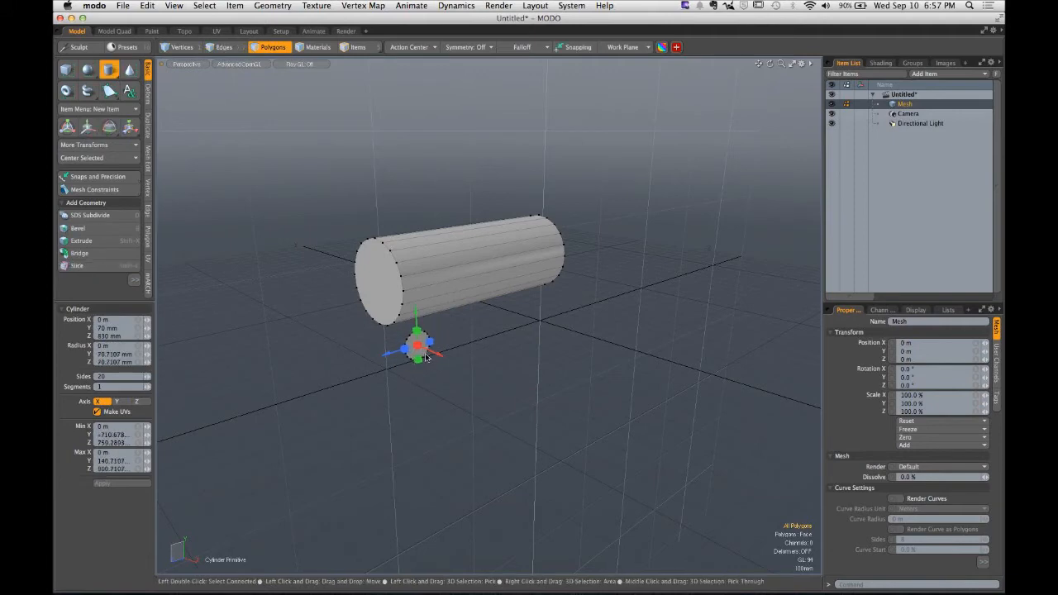
{"action": "key", "text": "space"}
{"action": "left_click_drag", "start_coordinate": [426, 357], "coordinate": [469, 333], "text": "alt"}
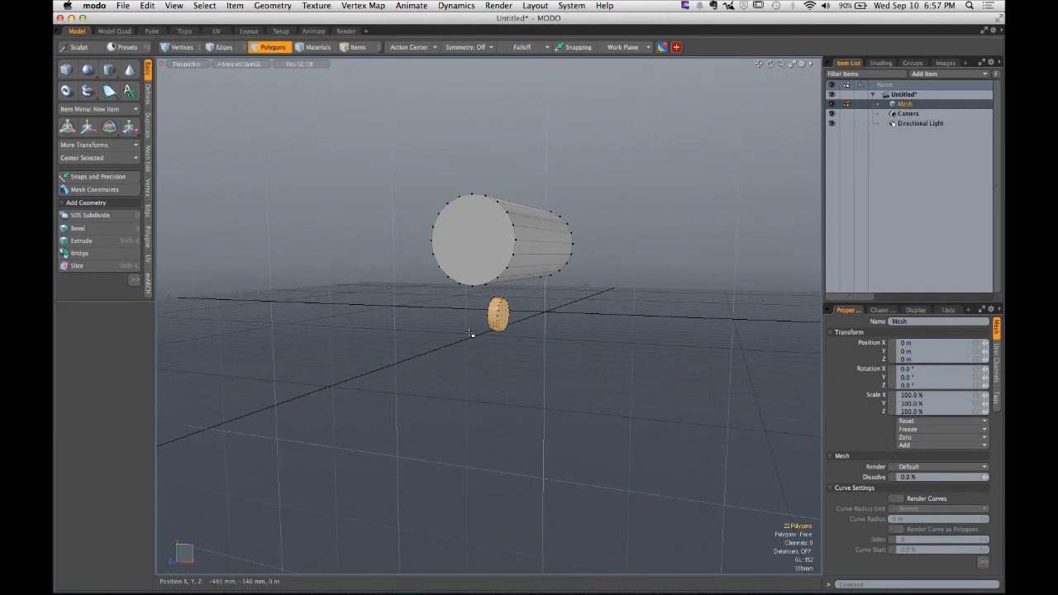
- Nudge the small cylinder with the Move tool and drop the tool
{"action": "key", "text": "w"}
{"action": "left_click_drag", "start_coordinate": [498, 251], "coordinate": [498, 242]}
{"action": "left_click_drag", "start_coordinate": [560, 307], "coordinate": [474, 323], "text": "alt"}
{"action": "key", "text": "space"}
{"action": "left_click", "coordinate": [473, 323]}
{"action": "left_click_drag", "start_coordinate": [402, 333], "coordinate": [408, 335], "text": "alt"}
- Select and delete both the small cylinder and the large cylinder
{"action": "double_click", "coordinate": [390, 323]}
{"action": "key", "text": "Delete"}
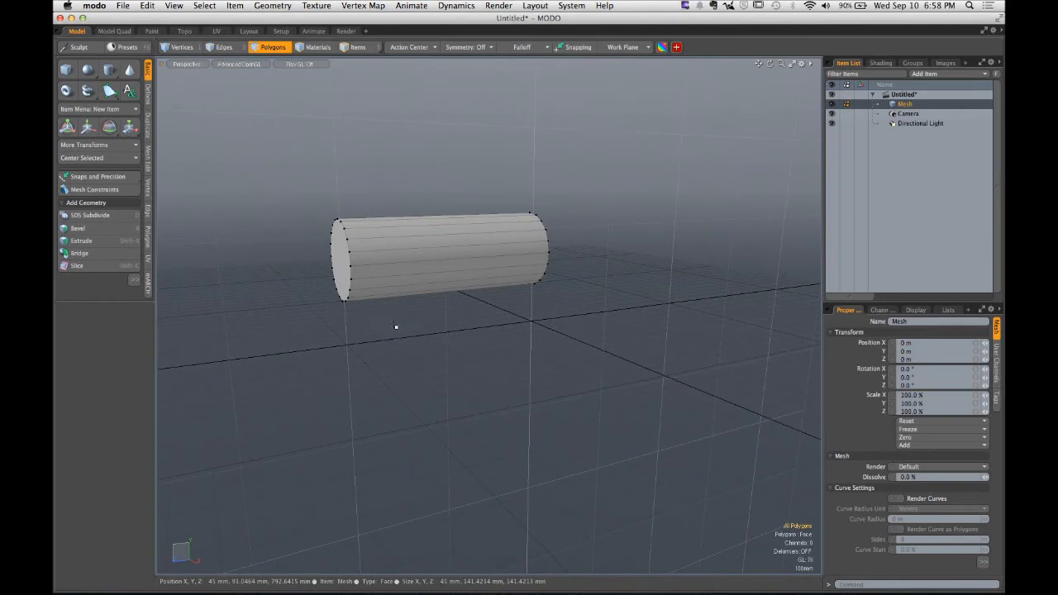
{"action": "double_click", "coordinate": [404, 257]}
{"action": "key", "text": "Delete"}
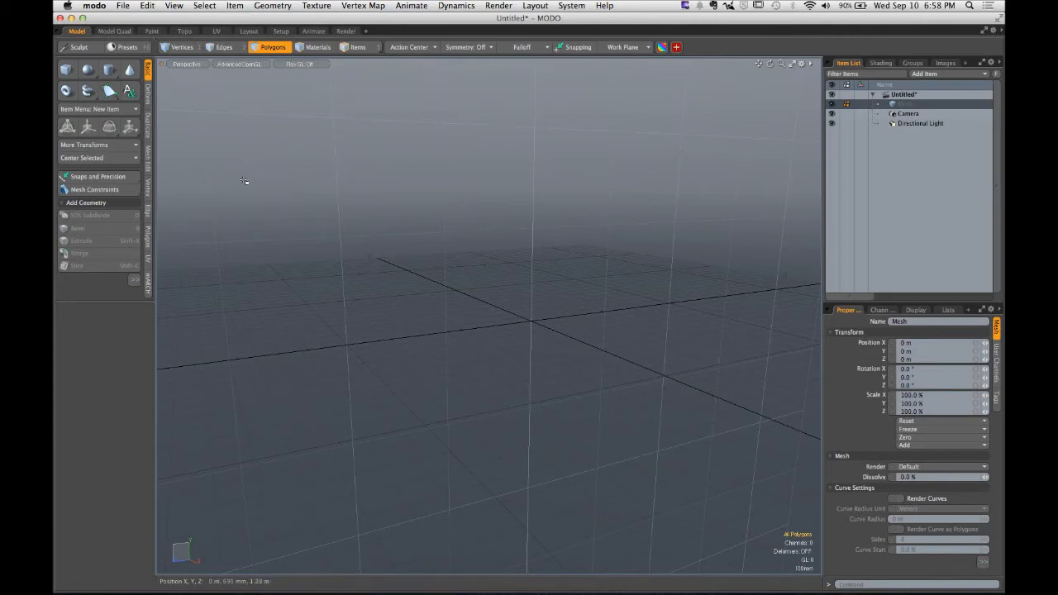
- Draw a flat box about 365 mm by 1.775 m and set its segments to 1 in every axis
{"action": "left_click", "coordinate": [67, 70]}
{"action": "left_click_drag", "start_coordinate": [365, 181], "coordinate": [661, 244]}
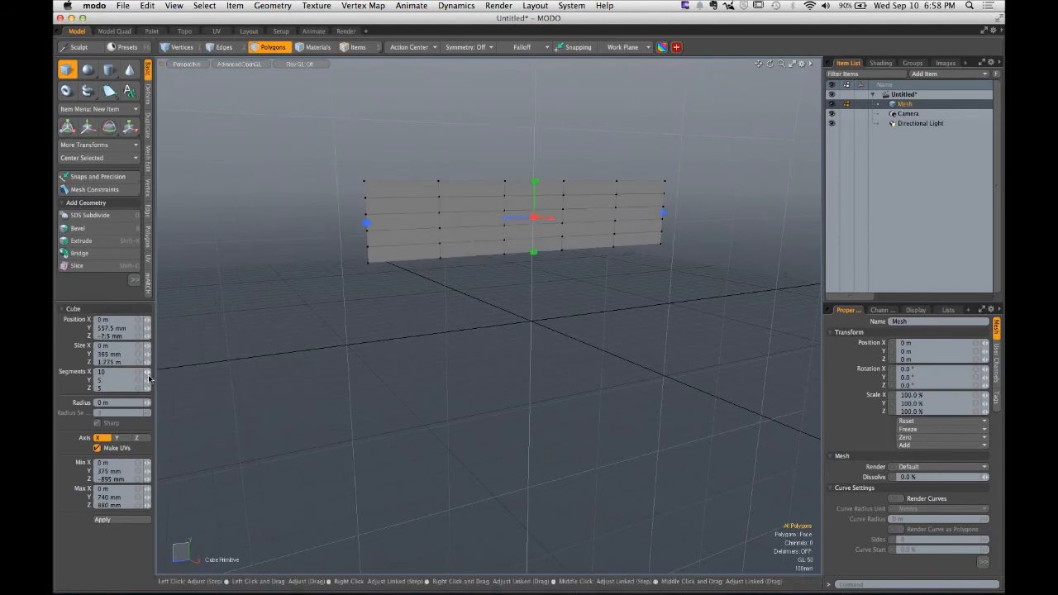
{"action": "left_click_drag", "start_coordinate": [148, 373], "coordinate": [132, 388]}
- Drag out the box's thickness along X and drop the tool
{"action": "left_click_drag", "start_coordinate": [481, 296], "coordinate": [494, 324], "text": "alt"}
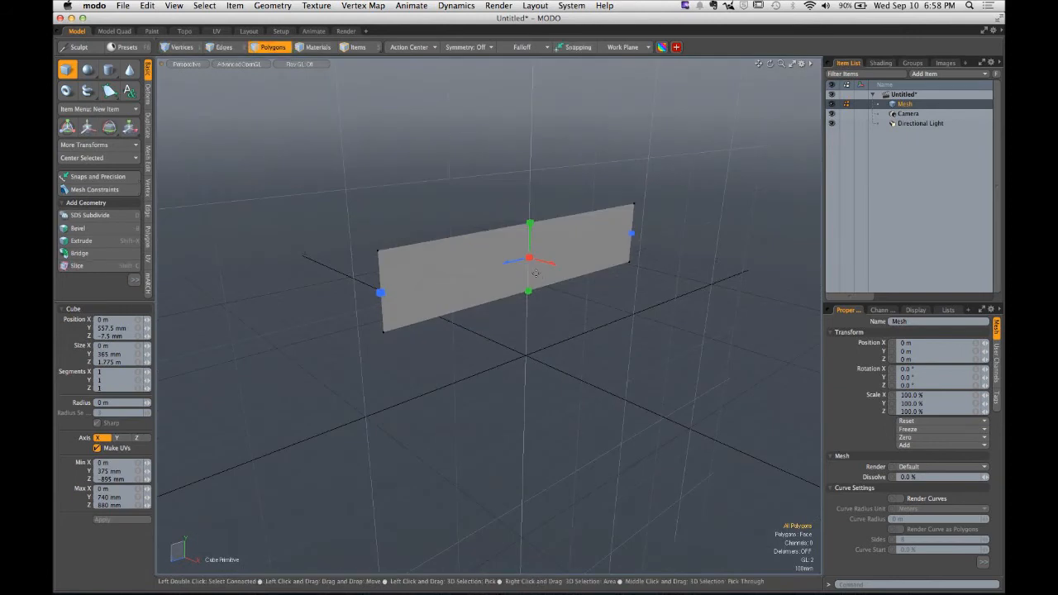
{"action": "left_click_drag", "start_coordinate": [530, 259], "coordinate": [205, 511]}
{"action": "key", "text": "q"}
- Select the box and rotate it so it stands tilted upright
{"action": "left_click", "coordinate": [550, 278]}
{"action": "double_click", "coordinate": [509, 274]}
{"action": "key", "text": "e"}
{"action": "left_click_drag", "start_coordinate": [549, 318], "coordinate": [578, 305]}
{"action": "key", "text": "q"}
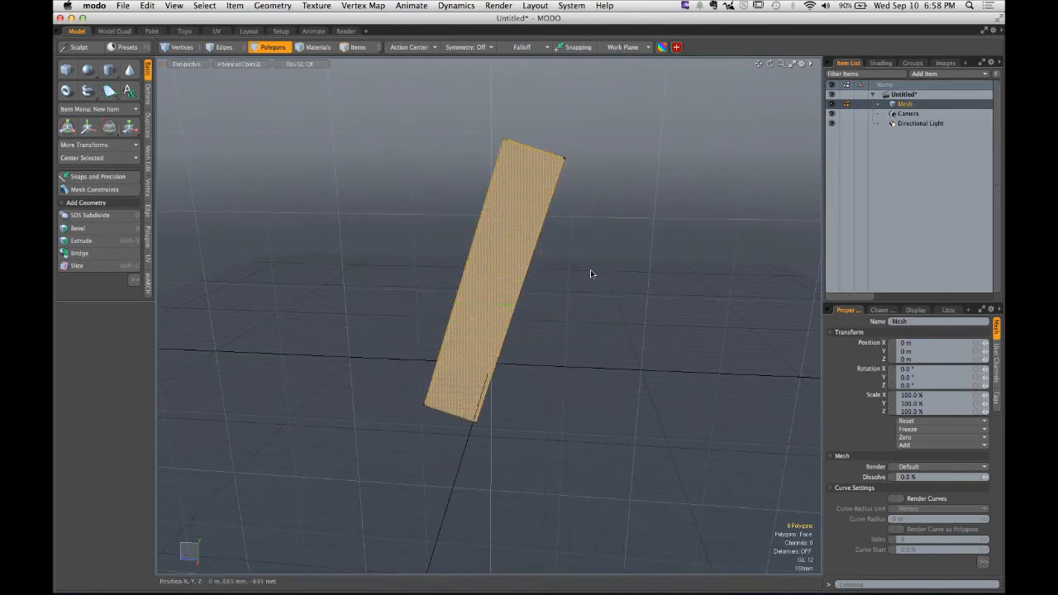
- Set the cylinder's sides to 5 and draw a five-sided cylinder beside the tall box
{"action": "left_click", "coordinate": [590, 270]}
{"action": "left_click_drag", "start_coordinate": [504, 286], "coordinate": [560, 319], "text": "alt"}
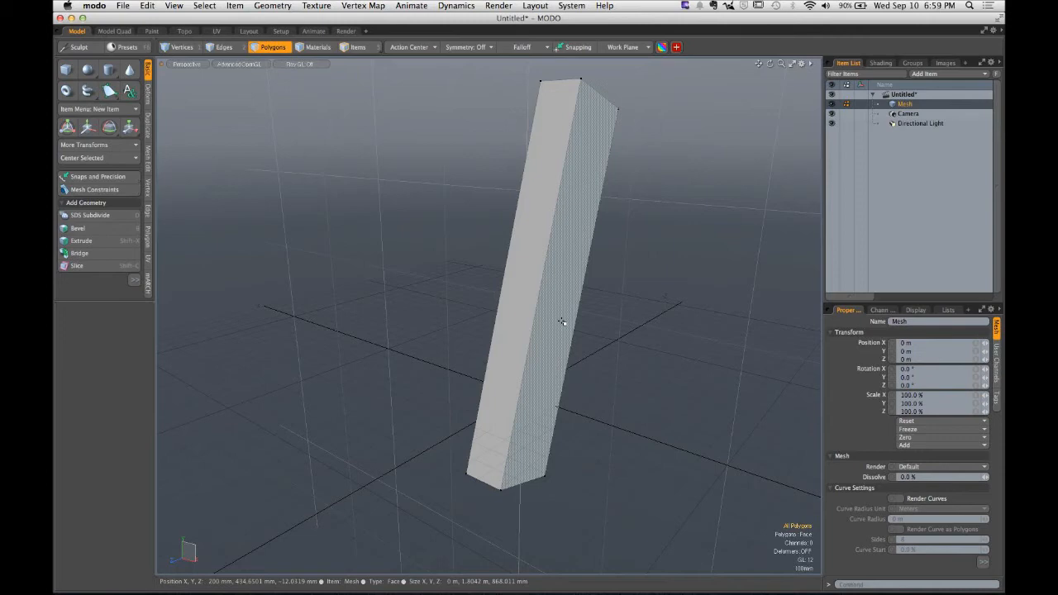
{"action": "left_click_drag", "start_coordinate": [561, 321], "coordinate": [523, 425], "text": "alt"}
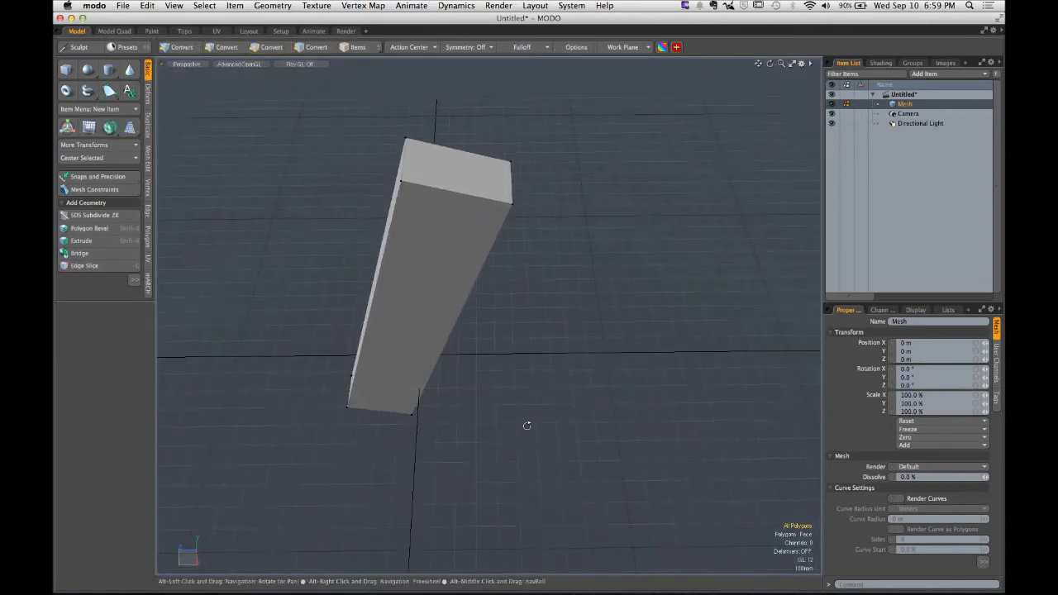
{"action": "left_click", "coordinate": [110, 70]}
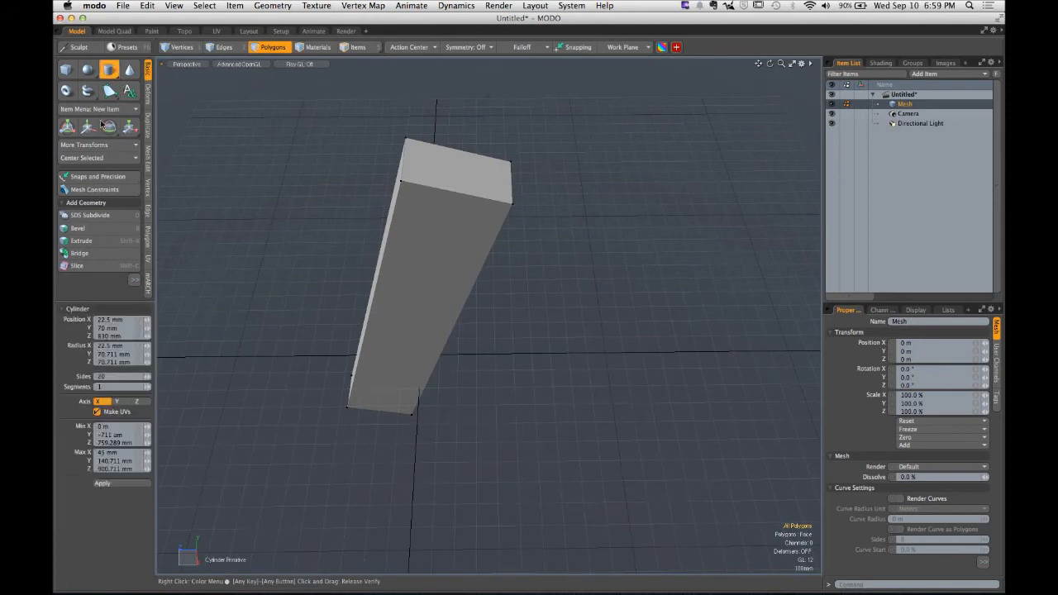
{"action": "left_click", "coordinate": [117, 377]}
{"action": "type", "text": "5"}
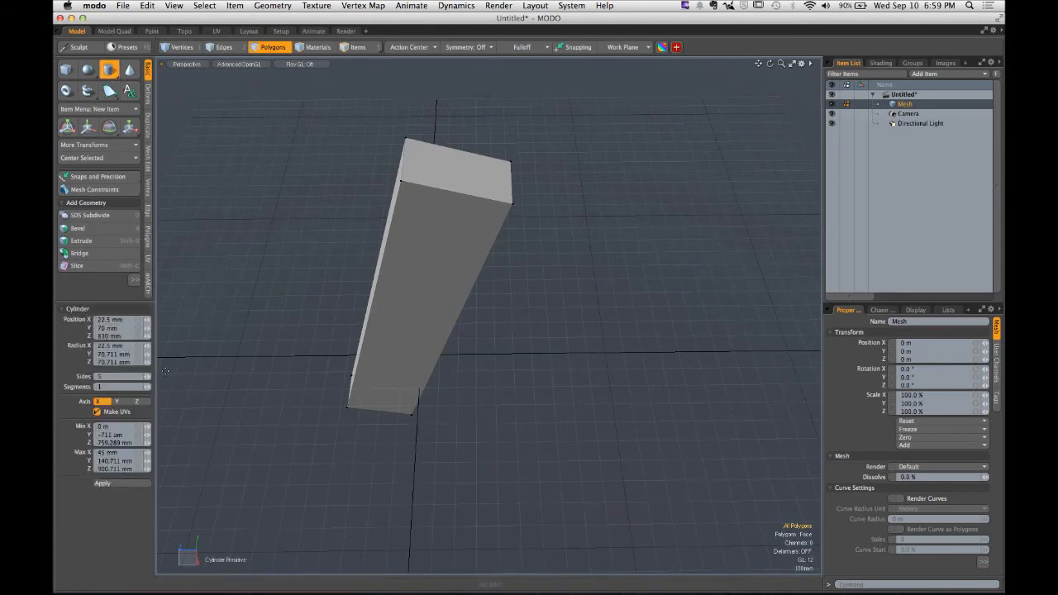
{"action": "left_click_drag", "start_coordinate": [555, 349], "coordinate": [552, 233], "text": "ctrl"}
{"action": "key", "text": "space"}
- Rotate the five-sided cylinder about X to 71 degrees
{"action": "key", "text": "w"}
{"action": "left_click_drag", "start_coordinate": [535, 272], "coordinate": [484, 295]}
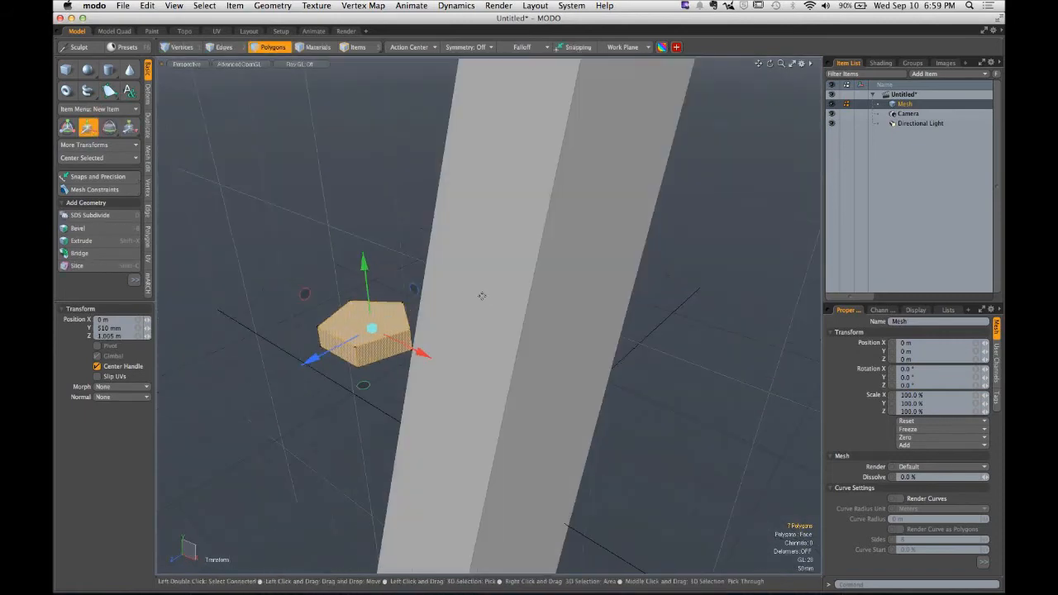
{"action": "key", "text": "e"}
{"action": "left_click_drag", "start_coordinate": [345, 267], "coordinate": [310, 360]}
{"action": "left_click_drag", "start_coordinate": [355, 360], "coordinate": [339, 325], "text": "alt"}
- Move the five-sided cylinder onto the tall box's face from a side view
{"action": "left_click", "coordinate": [200, 66]}
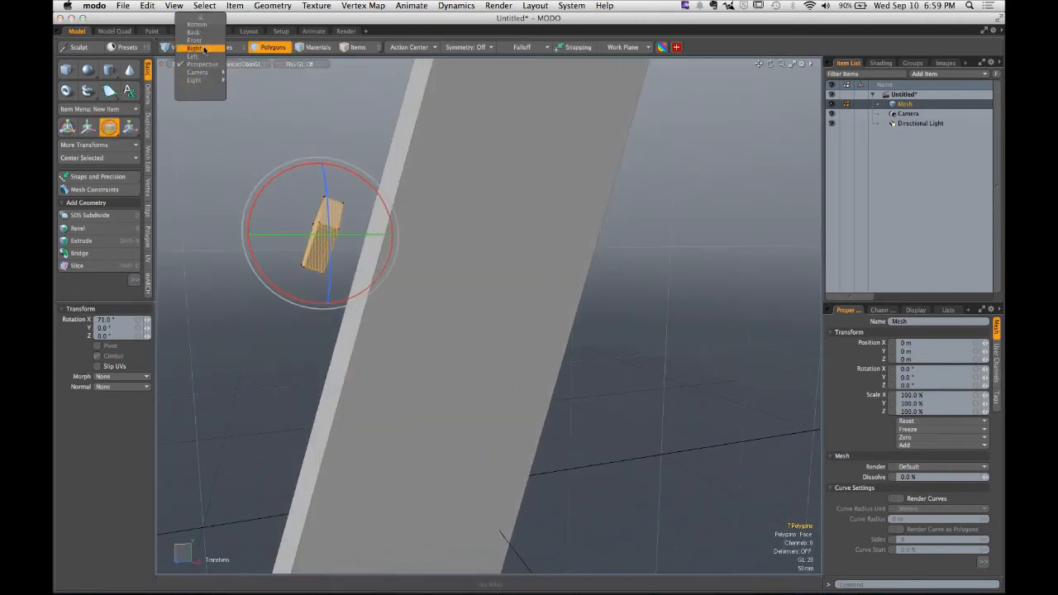
{"action": "left_click", "coordinate": [195, 40]}
{"action": "left_click", "coordinate": [190, 64]}
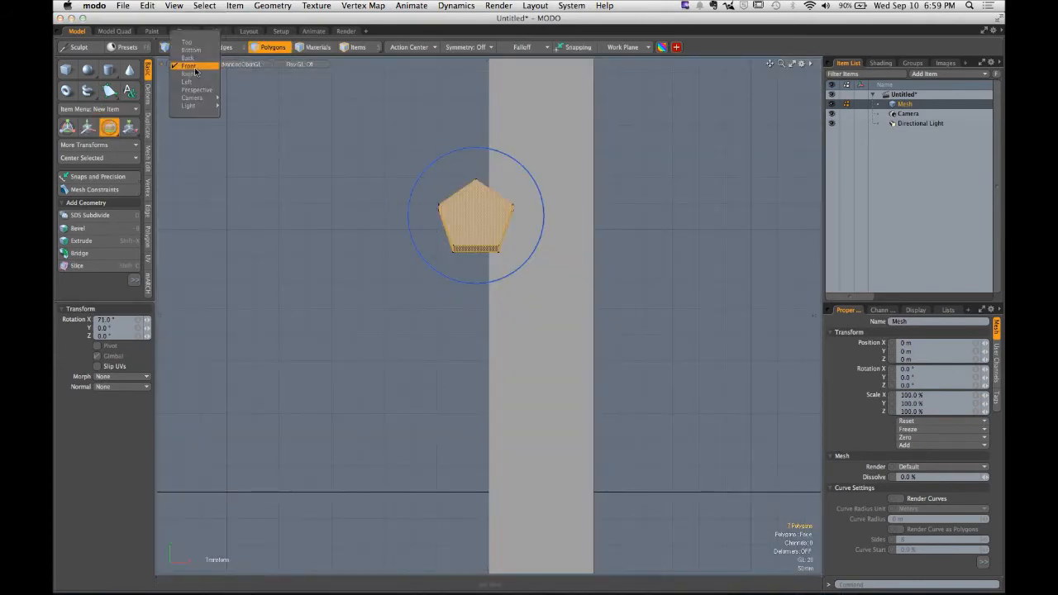
{"action": "left_click", "coordinate": [196, 78]}
{"action": "key", "text": "w"}
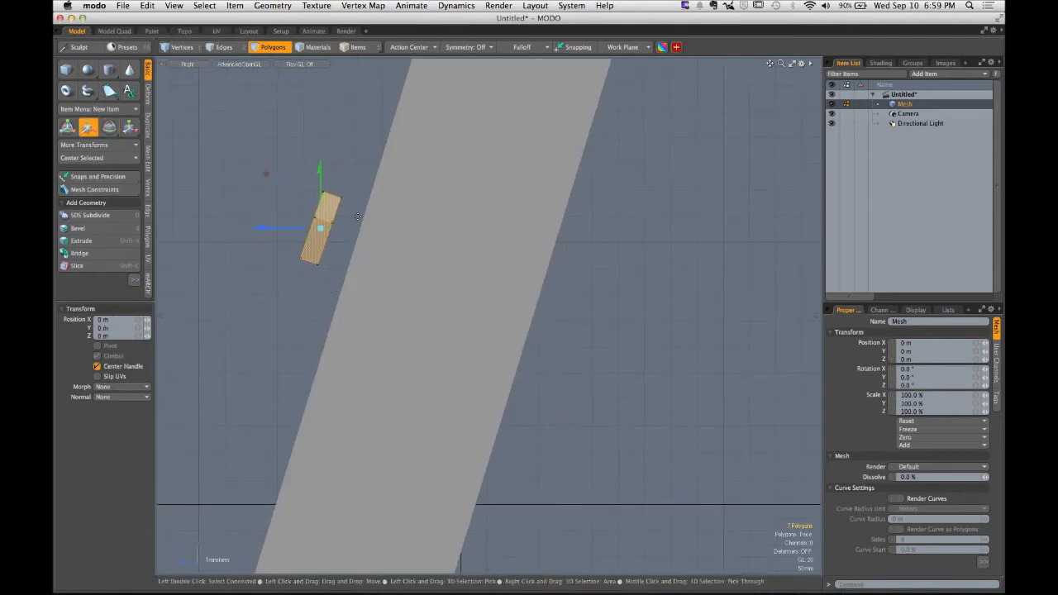
{"action": "left_click_drag", "start_coordinate": [278, 183], "coordinate": [535, 289]}
{"action": "key", "text": "e"}
{"action": "key", "text": "w"}
{"action": "scroll", "coordinate": [600, 231], "scroll_direction": "down", "scroll_amount": 8}
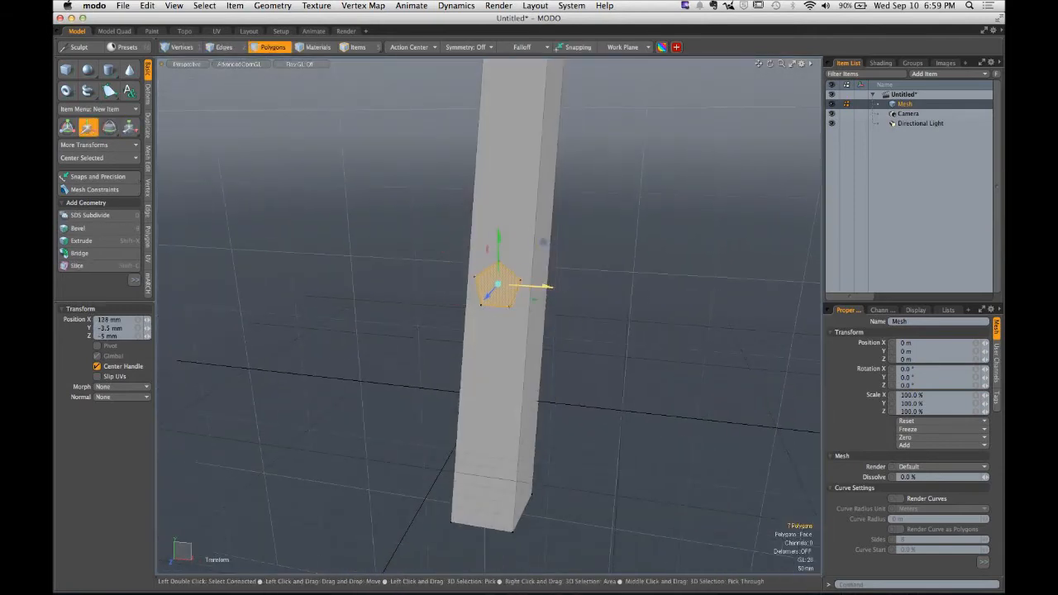
- Select and delete the five-sided cylinder
{"action": "key", "text": "q"}
{"action": "left_click", "coordinate": [600, 289]}
{"action": "left_click_drag", "start_coordinate": [600, 287], "coordinate": [606, 264], "text": "alt"}
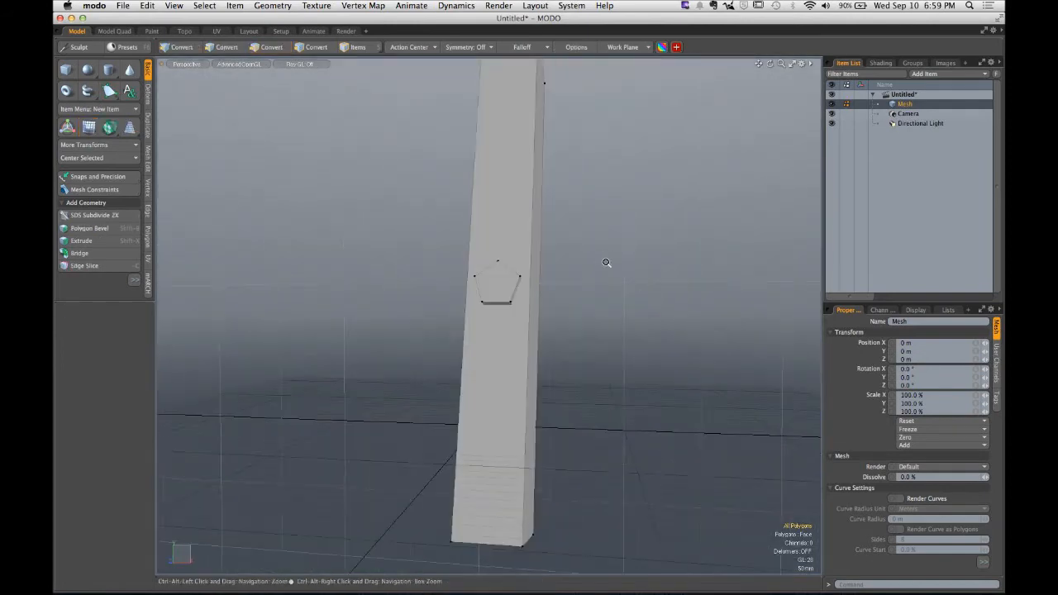
{"action": "scroll", "coordinate": [606, 264], "scroll_direction": "down", "scroll_amount": 4}
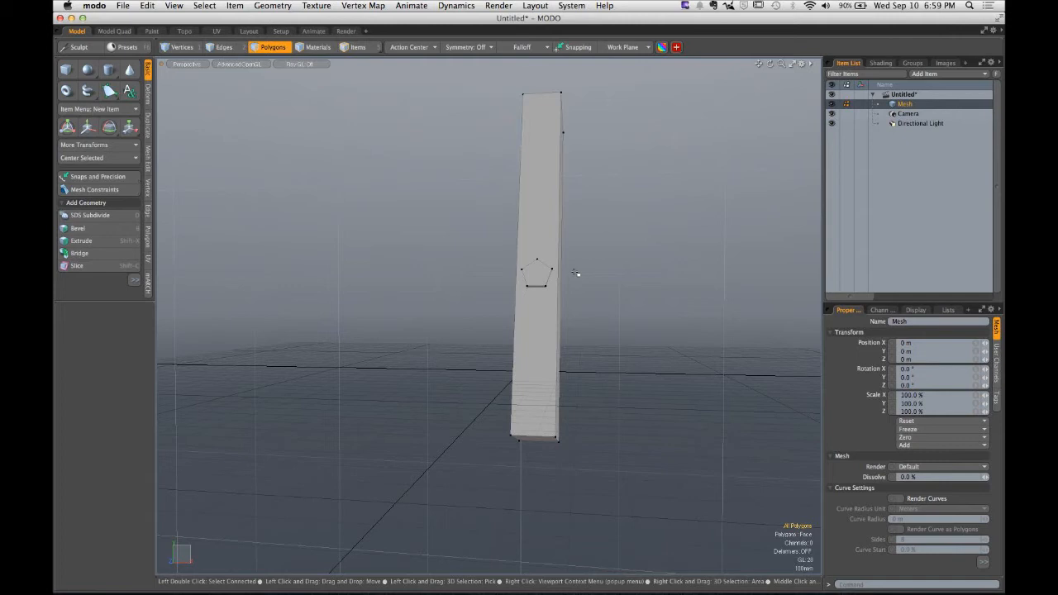
{"action": "left_click", "coordinate": [530, 275]}
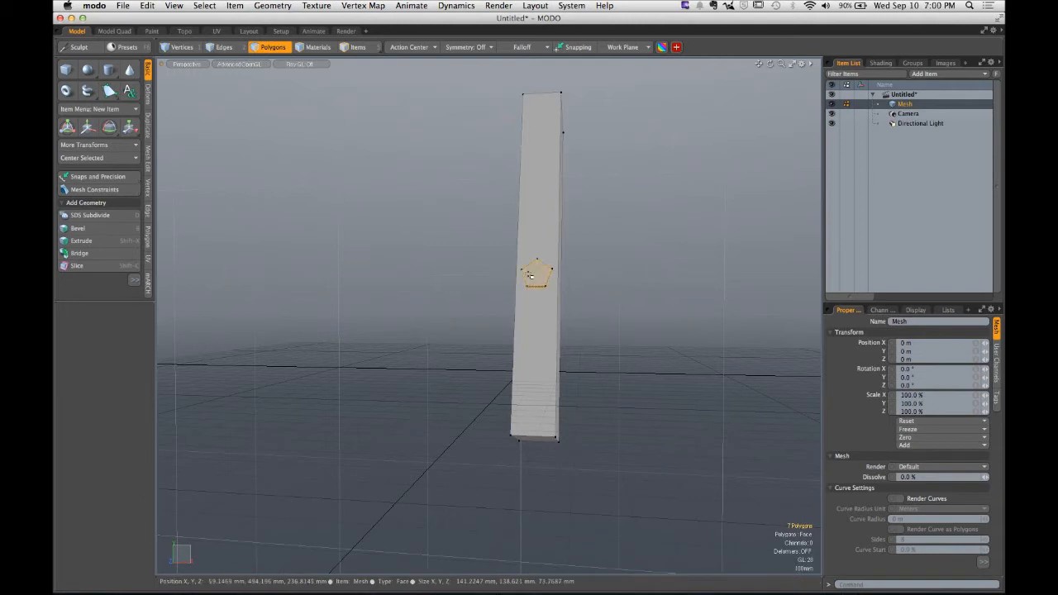
{"action": "key", "text": "Delete"}
- Select the tall box's broad face and align the work plane to the selection
{"action": "left_click_drag", "start_coordinate": [561, 276], "coordinate": [536, 309], "text": "alt"}
{"action": "left_click", "coordinate": [537, 306]}
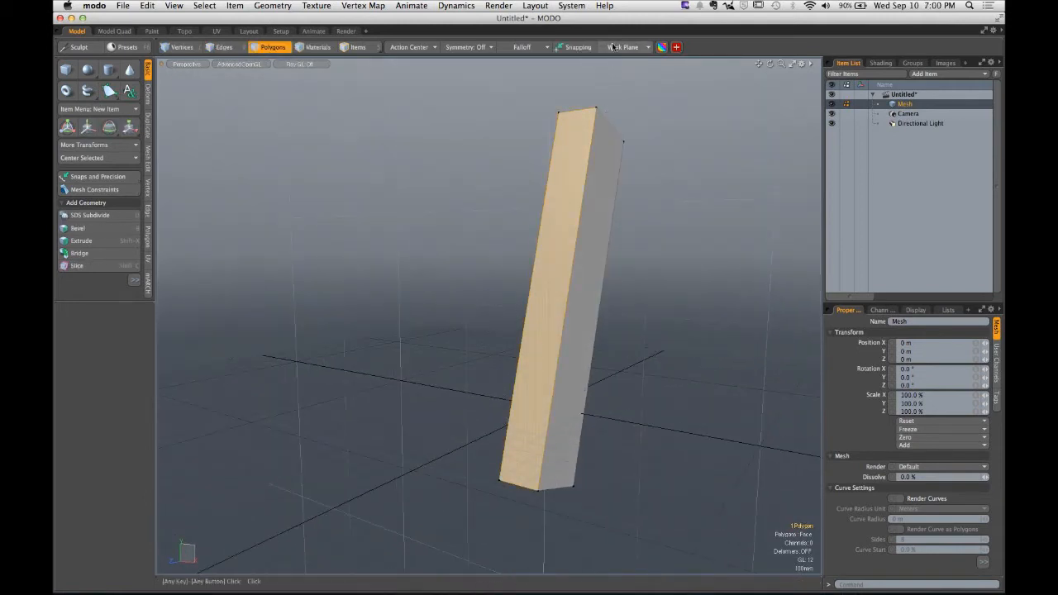
{"action": "left_click", "coordinate": [616, 47]}
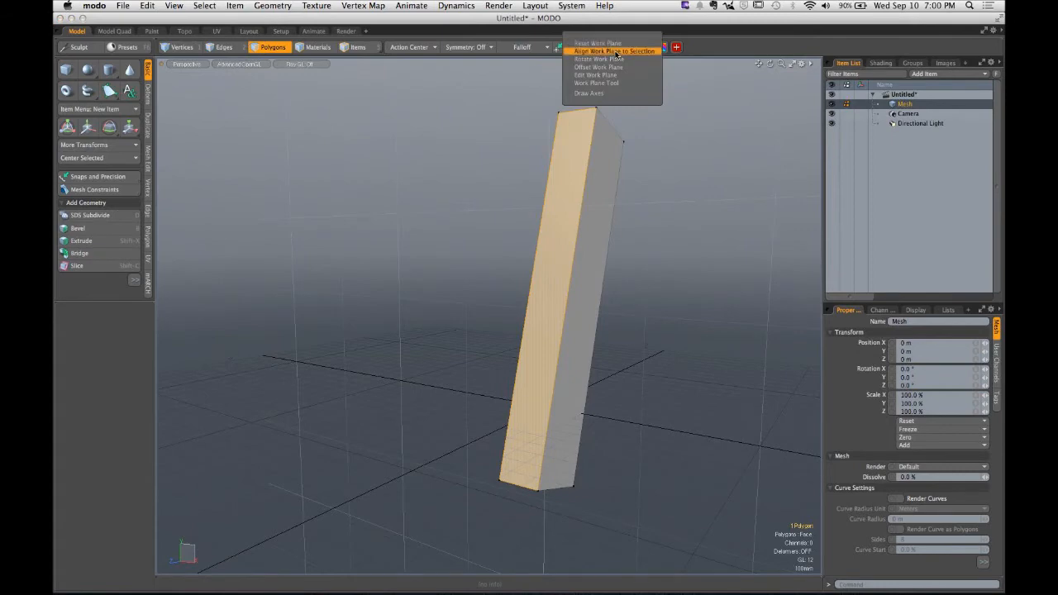
{"action": "left_click", "coordinate": [615, 53]}
- Draw a five-sided cylinder of about 74 mm radius on the aligned work plane
{"action": "left_click_drag", "start_coordinate": [539, 291], "coordinate": [502, 298], "text": "alt"}
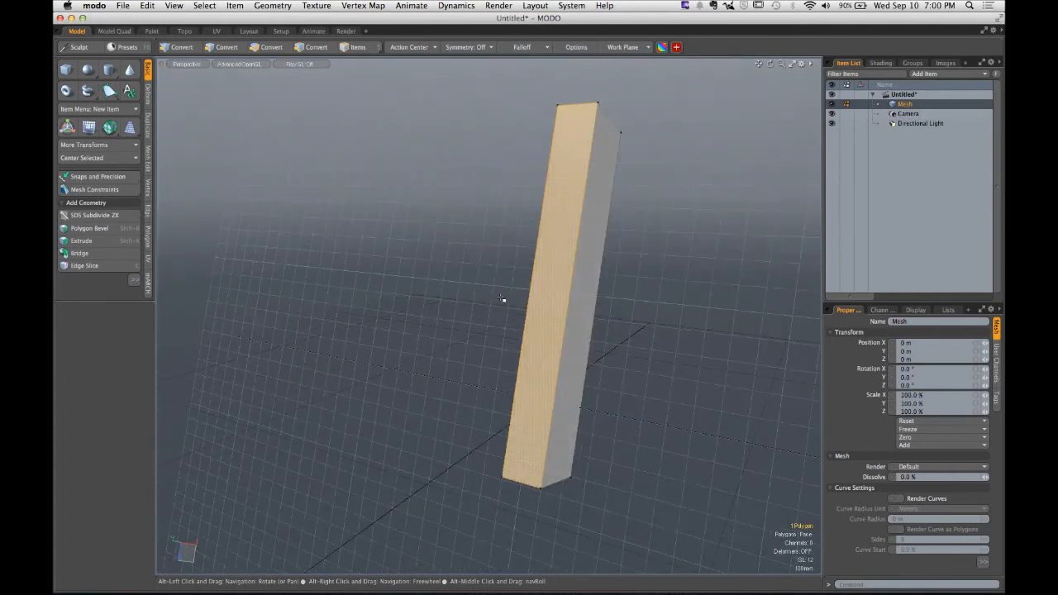
{"action": "left_click", "coordinate": [394, 255]}
{"action": "left_click", "coordinate": [109, 70]}
{"action": "left_click_drag", "start_coordinate": [399, 233], "coordinate": [474, 262], "text": "alt+shift"}
{"action": "scroll", "coordinate": [411, 270], "scroll_direction": "up", "scroll_amount": 3}
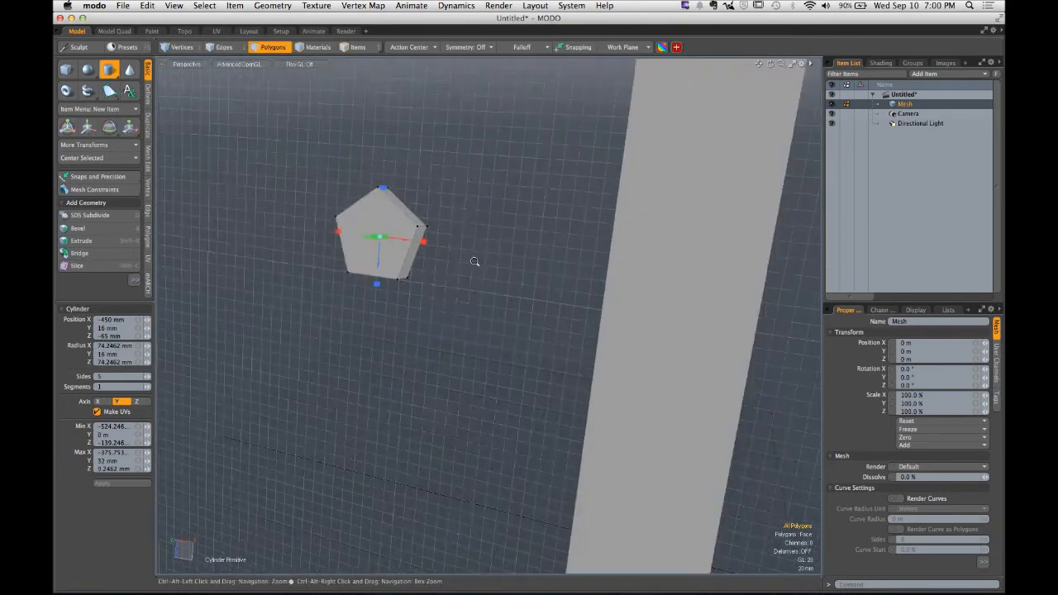
- Move the five-sided cylinder along the work plane to about -256 mm in X
{"action": "left_click_drag", "start_coordinate": [407, 241], "coordinate": [562, 228]}
{"action": "left_click_drag", "start_coordinate": [562, 228], "coordinate": [505, 226], "text": "ctrl+alt"}
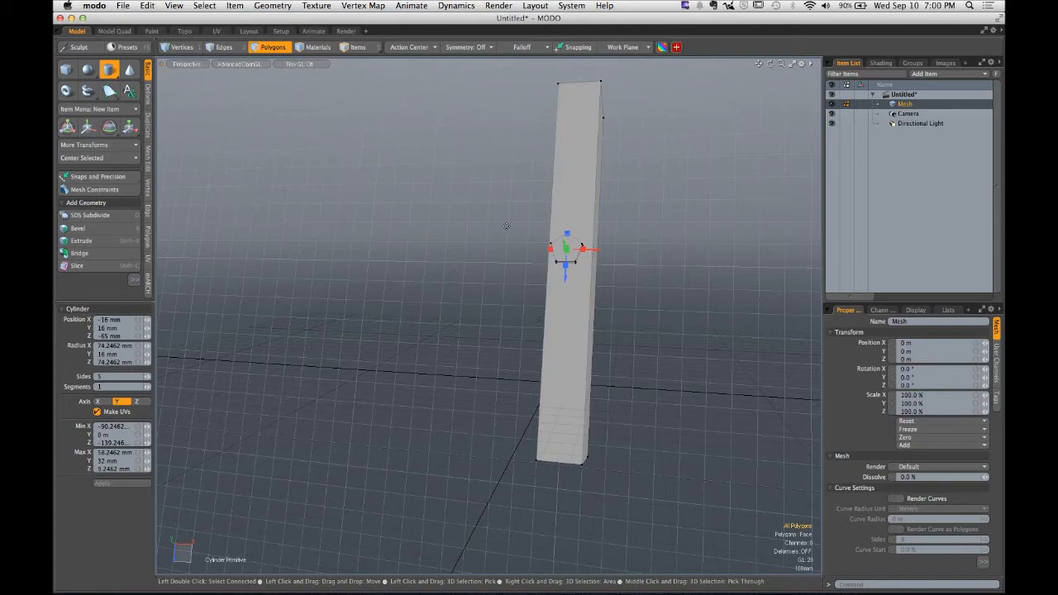
{"action": "left_click", "coordinate": [127, 162]}
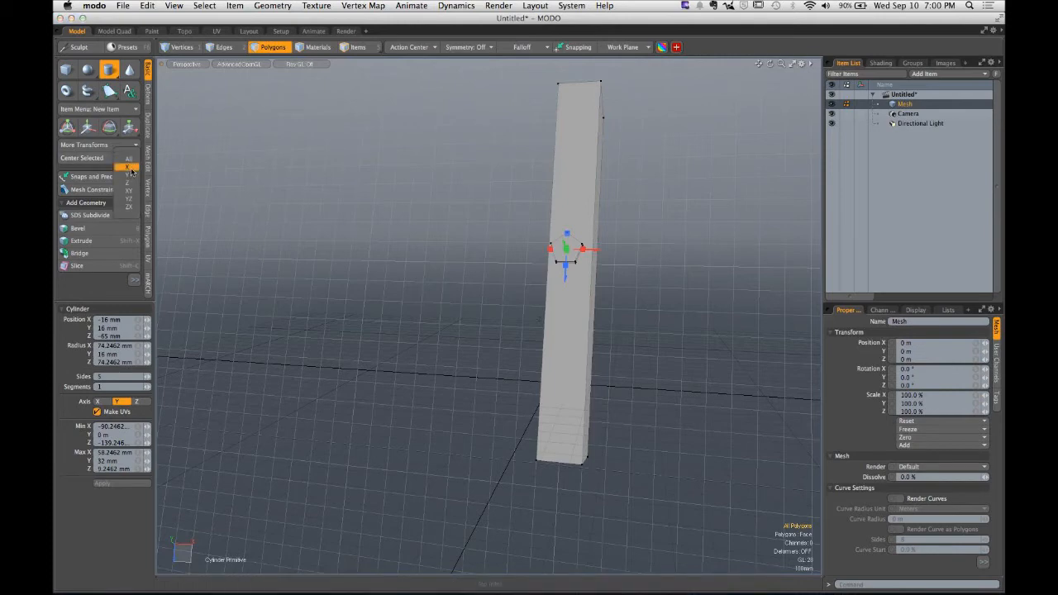
{"action": "left_click", "coordinate": [597, 249]}
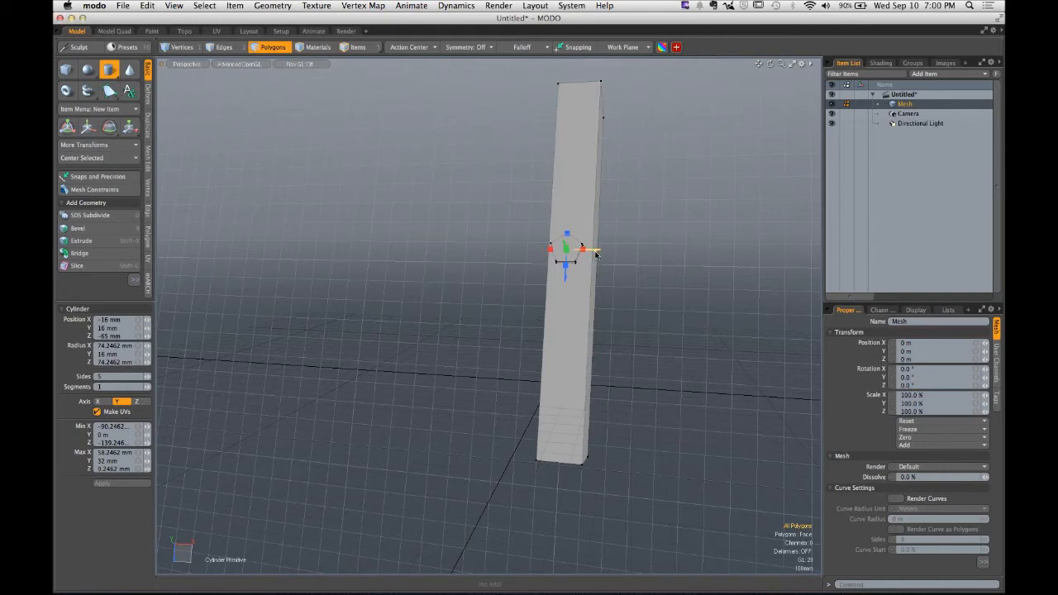
{"action": "left_click_drag", "start_coordinate": [595, 250], "coordinate": [544, 249]}
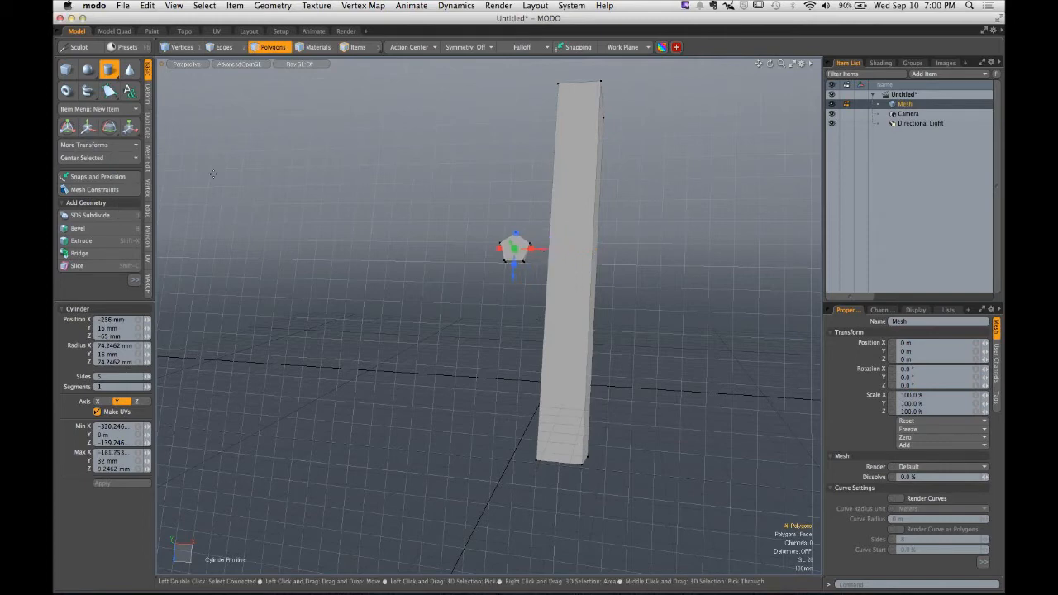
- Undo centring the selection along the X axis
{"action": "left_click", "coordinate": [133, 158]}
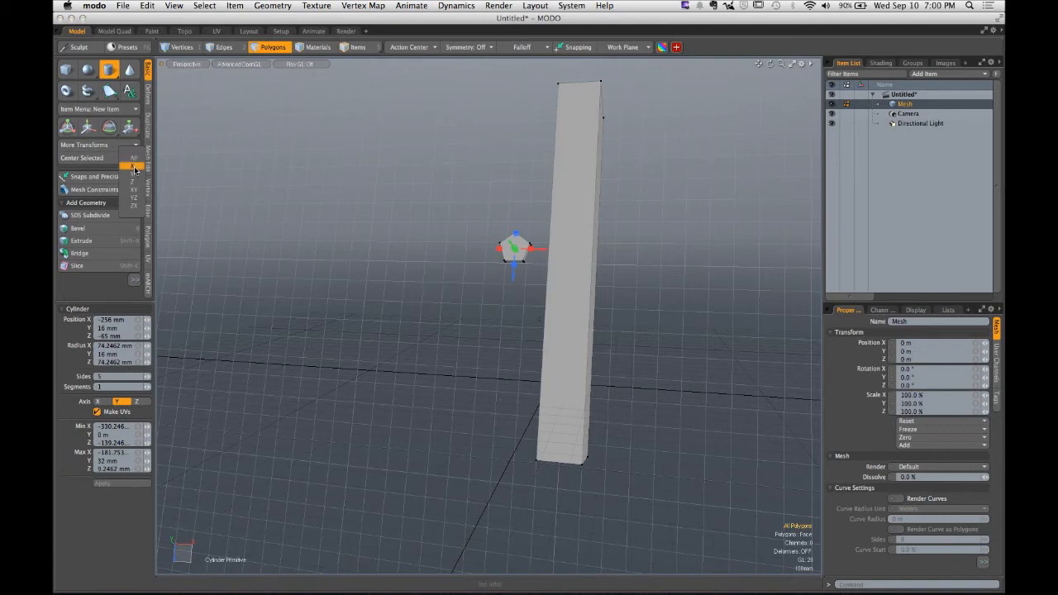
{"action": "left_click", "coordinate": [134, 168]}
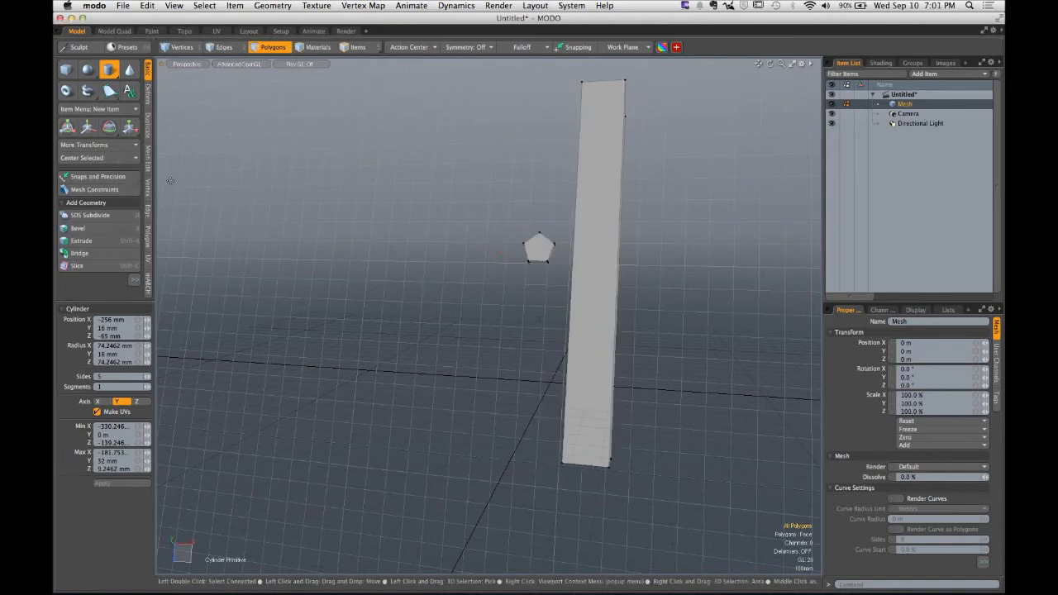
{"action": "key", "text": "super+z"}
- Select the five-sided polygon and centre it over the tall box
{"action": "left_click", "coordinate": [521, 248]}
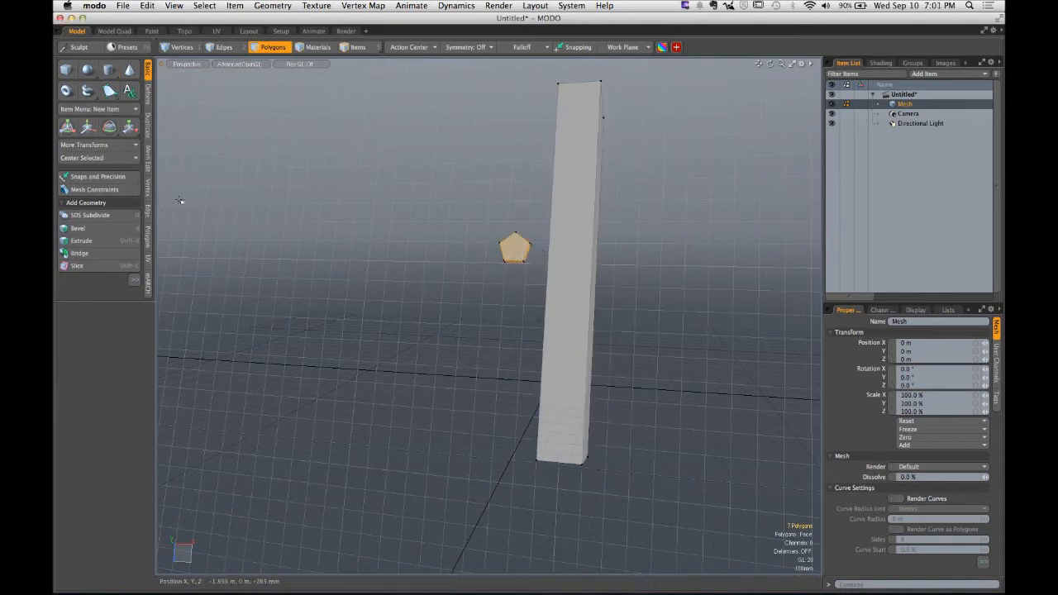
{"action": "left_click", "coordinate": [73, 158]}
{"action": "left_click", "coordinate": [71, 166]}
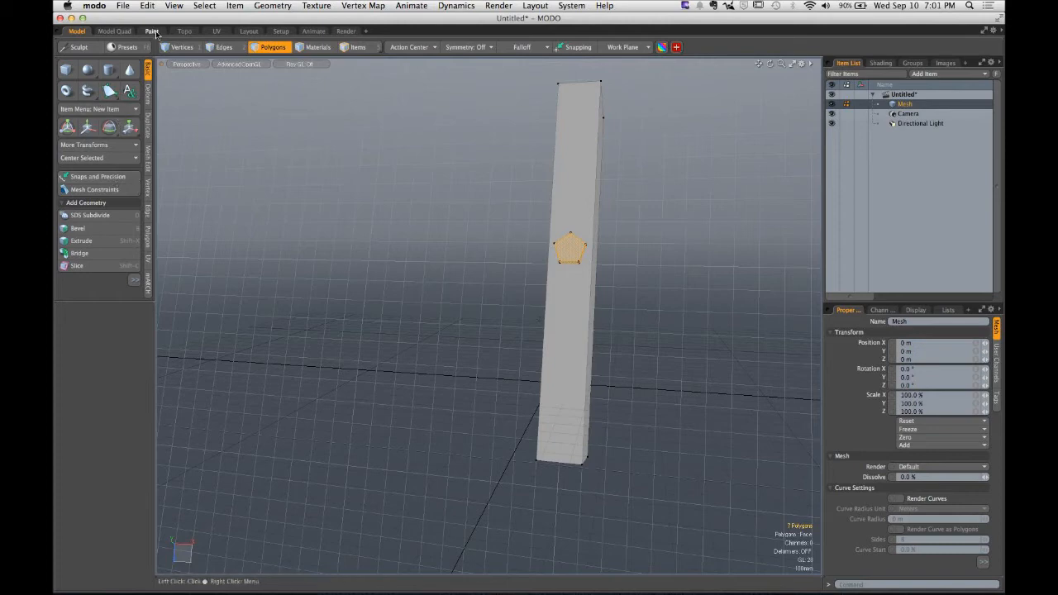
- Reset the work plane to its default orientation
{"action": "left_click", "coordinate": [624, 47]}
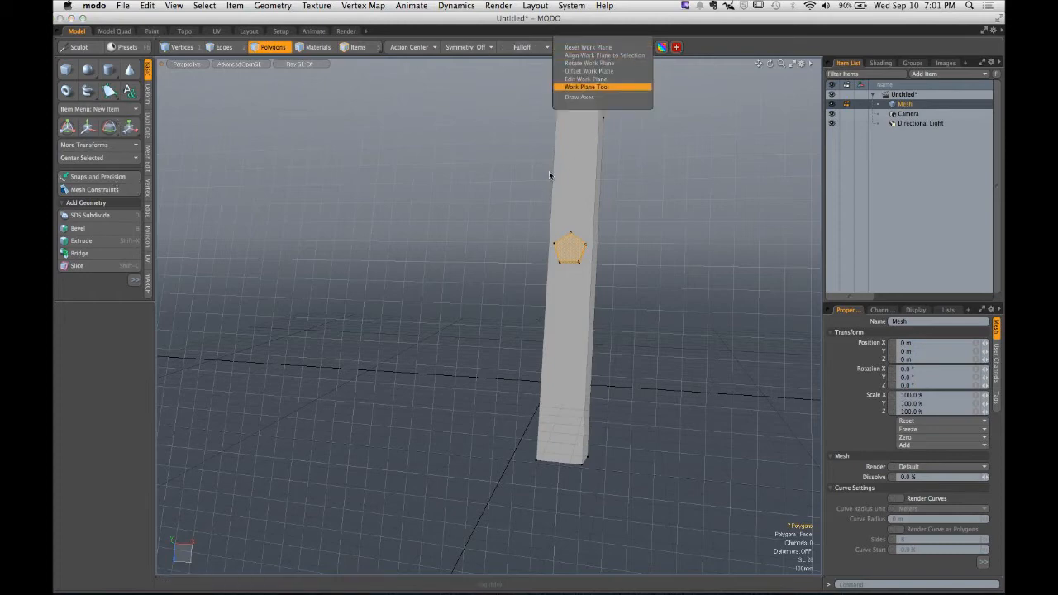
{"action": "left_click", "coordinate": [589, 47]}
- Select all connected geometry in the mesh and delete it
{"action": "left_click_drag", "start_coordinate": [769, 199], "coordinate": [532, 250], "text": "alt"}
{"action": "key", "text": "1"}
{"action": "key", "text": "3"}
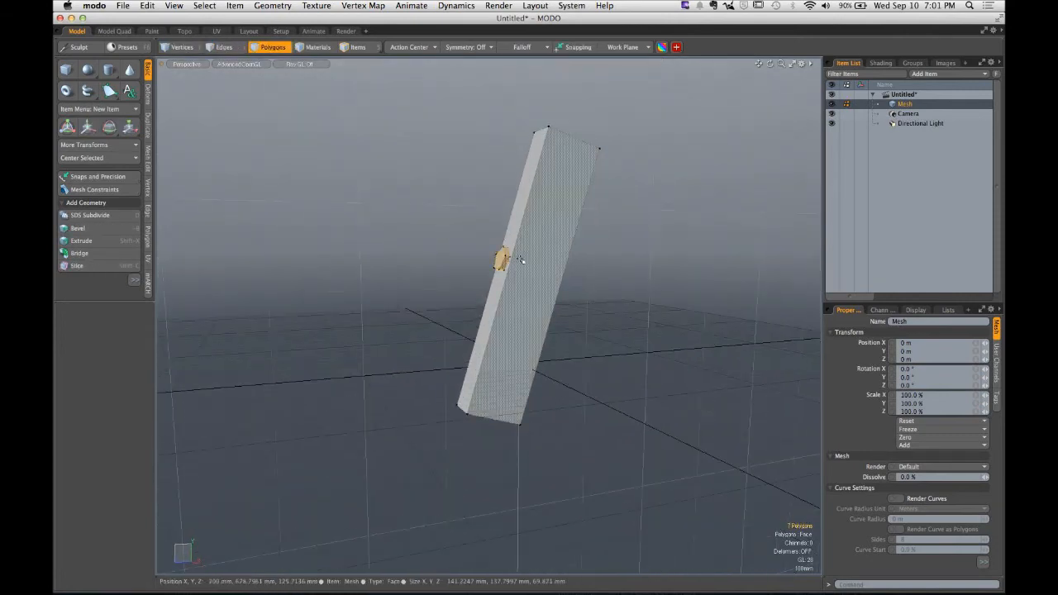
{"action": "double_click", "coordinate": [506, 260]}
{"action": "key", "text": "Delete"}
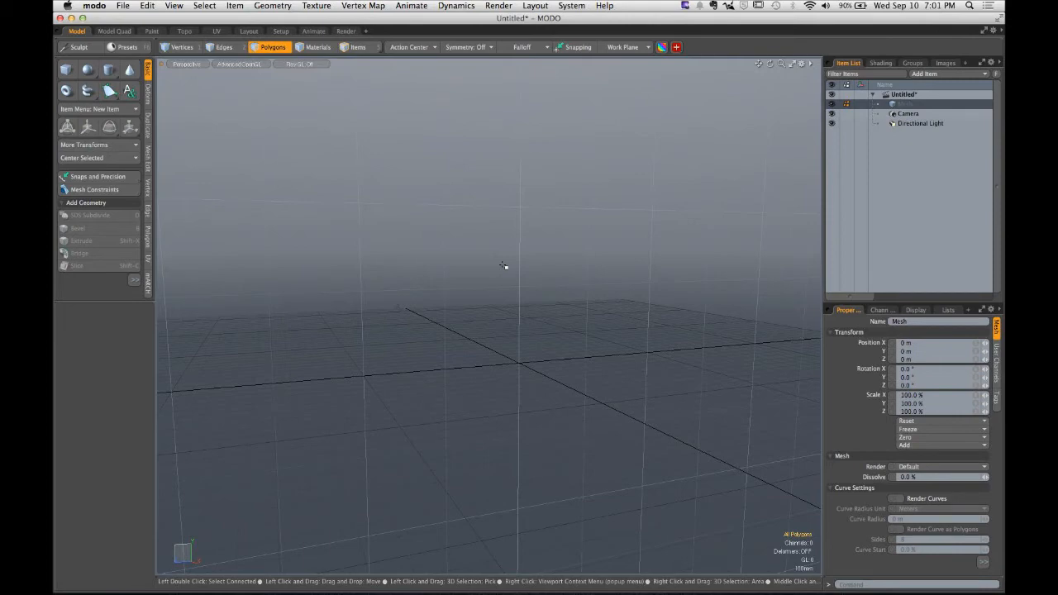
- Switch to Finder and play break_time_counter.mov from the SCC STREAMING_ASSETS folder
{"action": "mouse_move", "coordinate": [500, 582]}
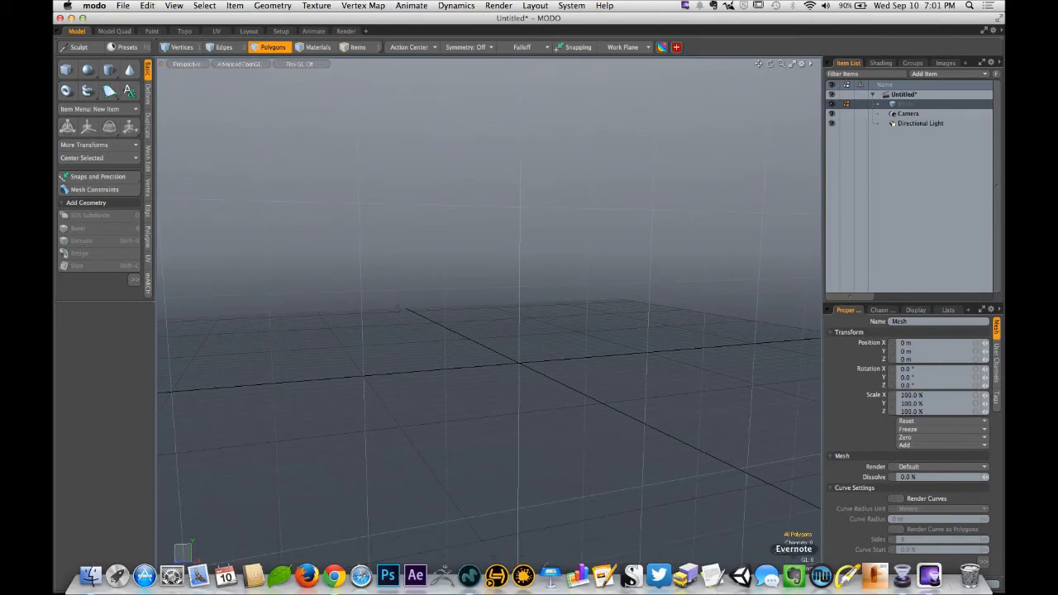
{"action": "left_click", "coordinate": [91, 578]}
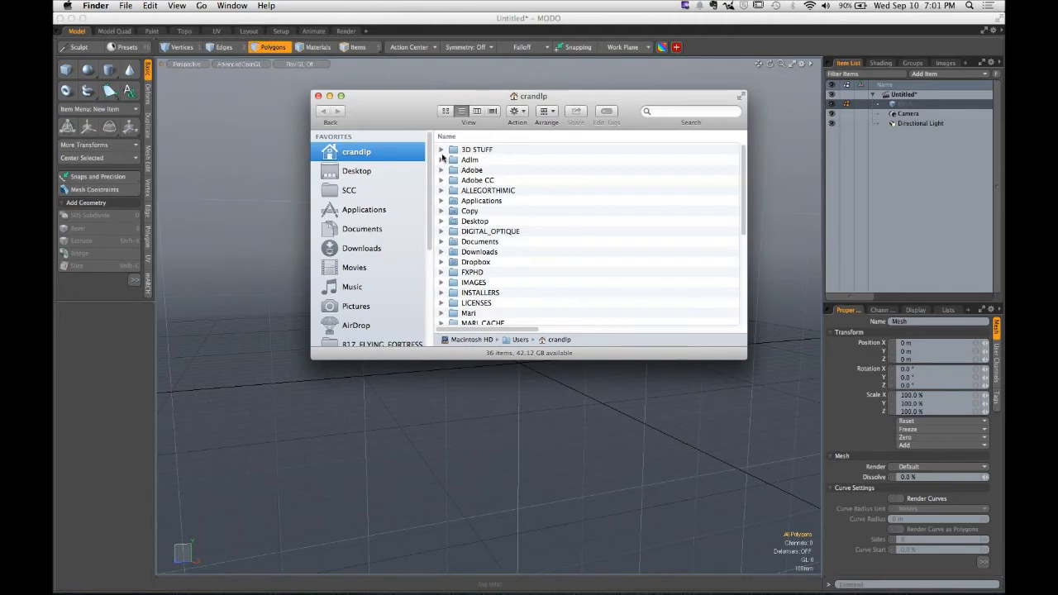
{"action": "left_click", "coordinate": [361, 190]}
{"action": "left_click", "coordinate": [494, 198]}
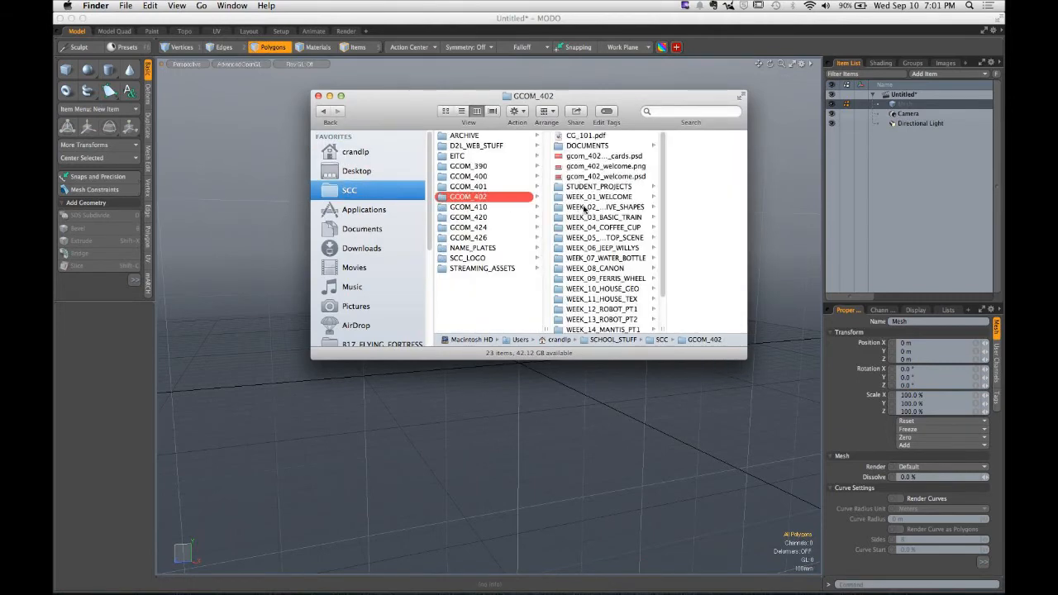
{"action": "left_click", "coordinate": [491, 269]}
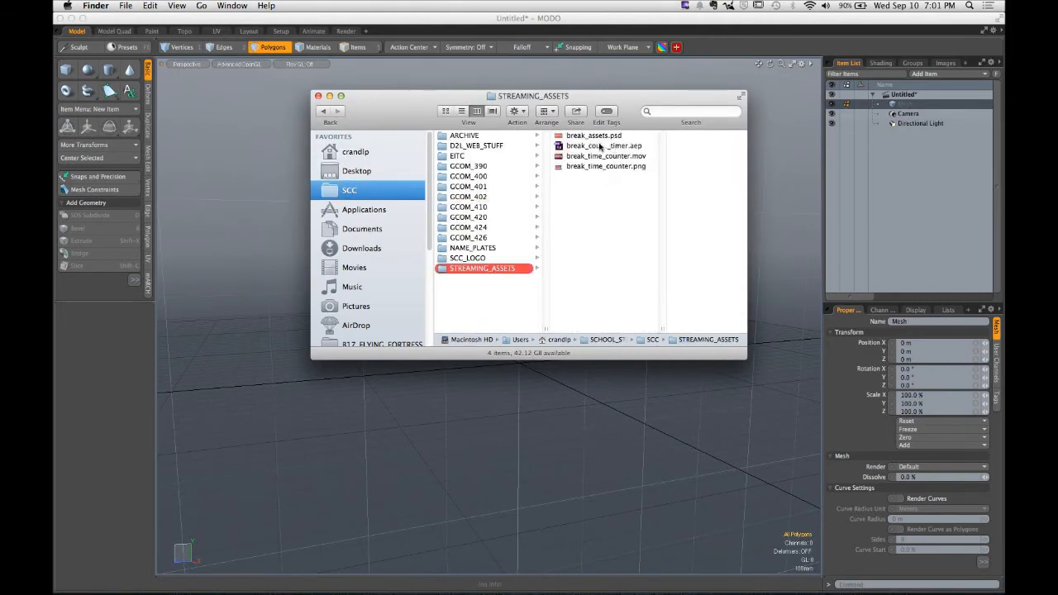
{"action": "double_click", "coordinate": [585, 157]}
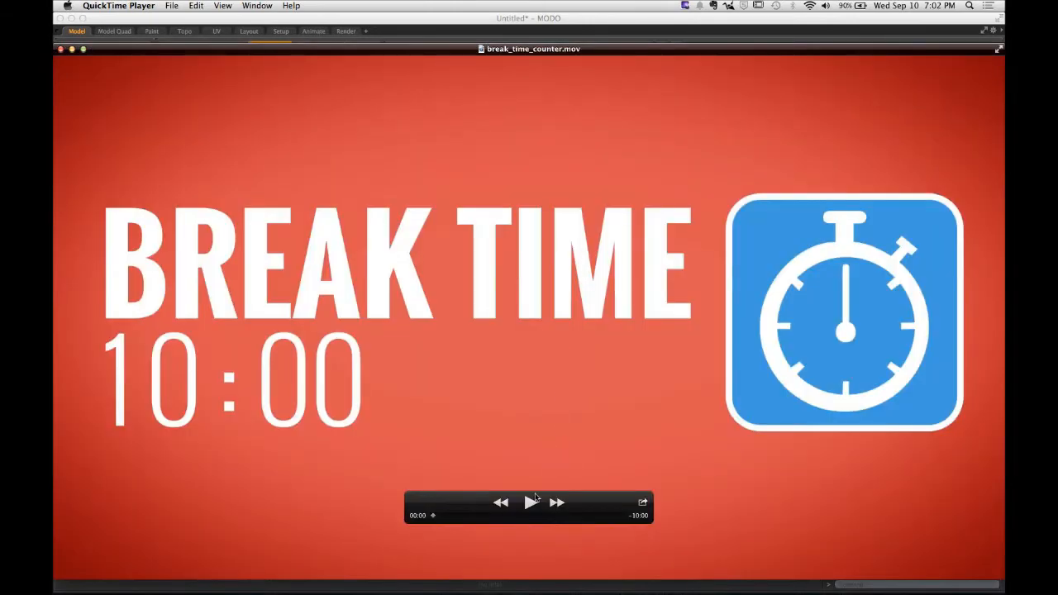
{"action": "left_click", "coordinate": [533, 500]}
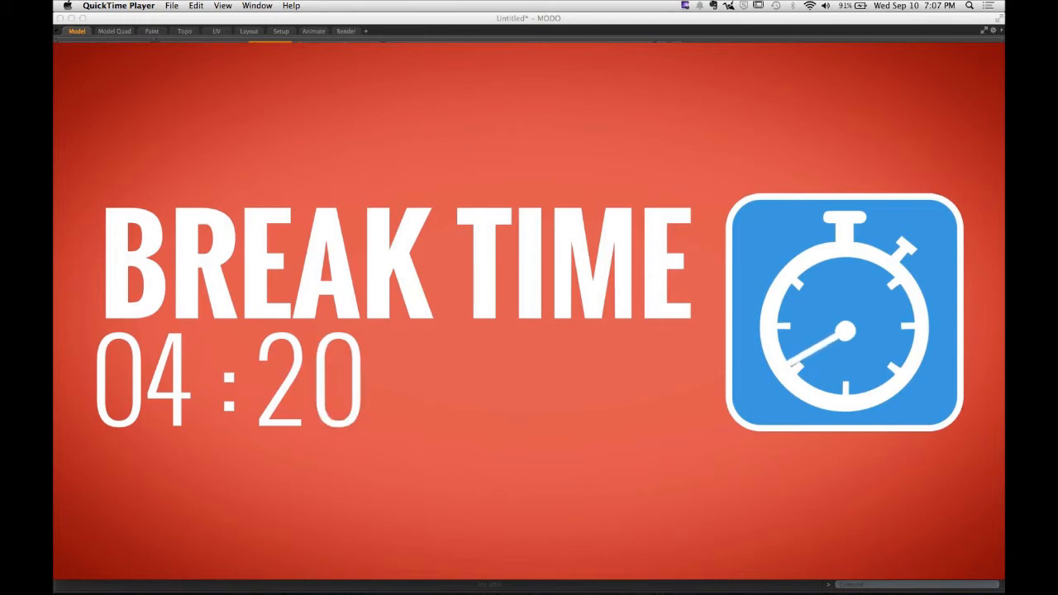
- Return to MODO and open the recent file pats_train_v014_textured.lxo
{"action": "mouse_move", "coordinate": [427, 562]}
{"action": "mouse_move", "coordinate": [488, 585]}
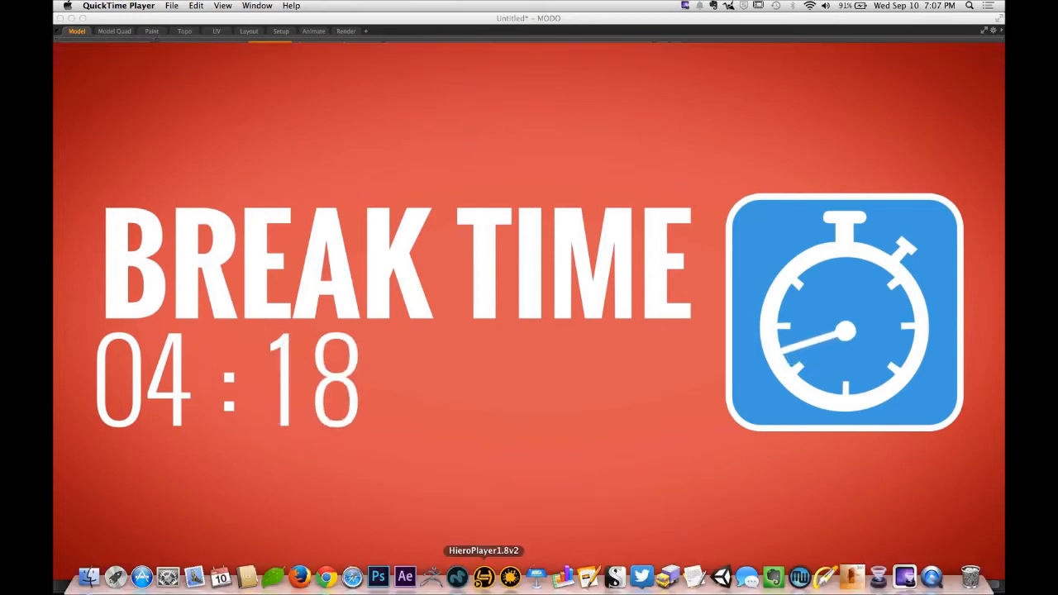
{"action": "left_click", "coordinate": [458, 577]}
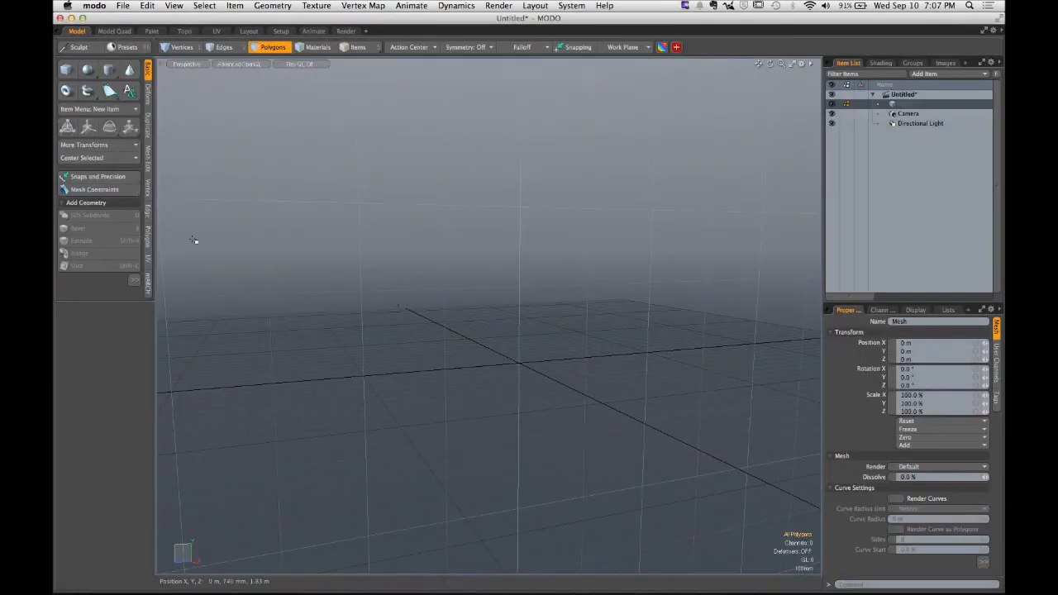
{"action": "left_click", "coordinate": [128, 6]}
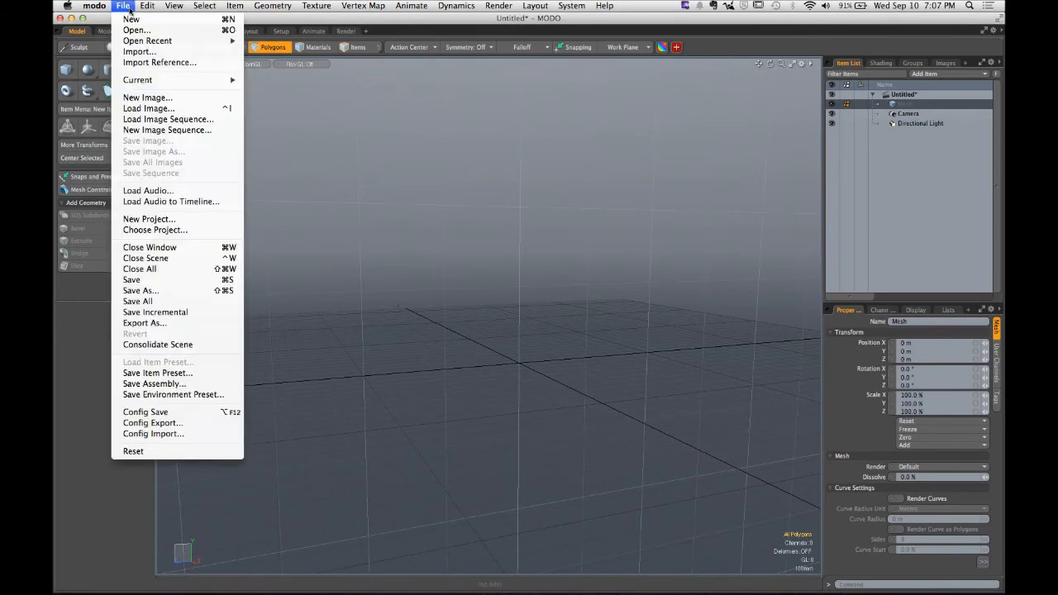
{"action": "mouse_move", "coordinate": [157, 41]}
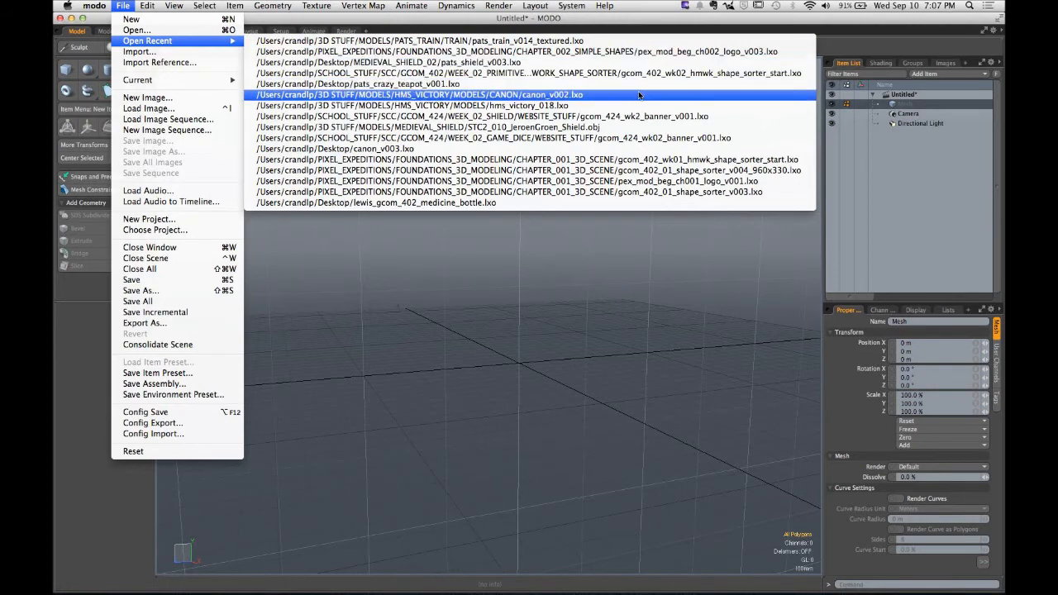
{"action": "left_click", "coordinate": [580, 51]}
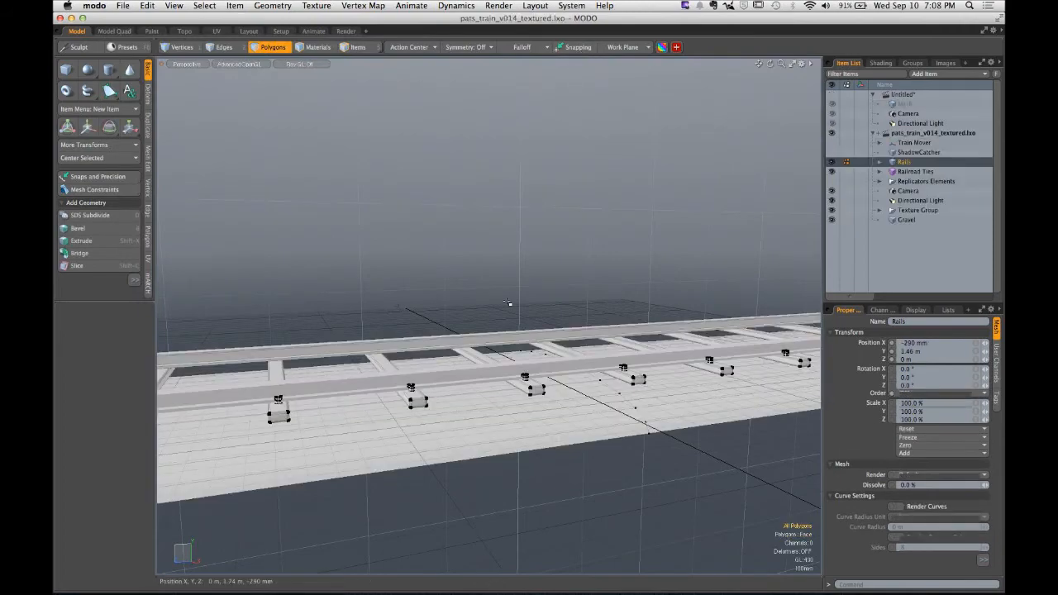
- Make the Train Mover item visible to reveal the train model
{"action": "left_click_drag", "start_coordinate": [494, 299], "coordinate": [484, 351], "text": "alt"}
{"action": "left_click", "coordinate": [625, 47]}
{"action": "left_click", "coordinate": [624, 88]}
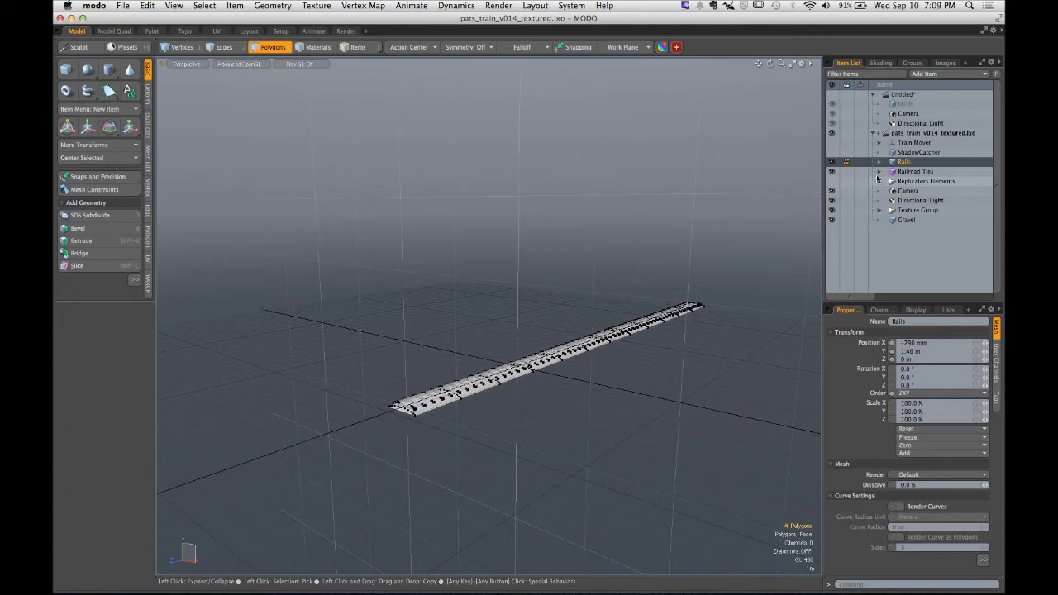
{"action": "left_click", "coordinate": [831, 142]}
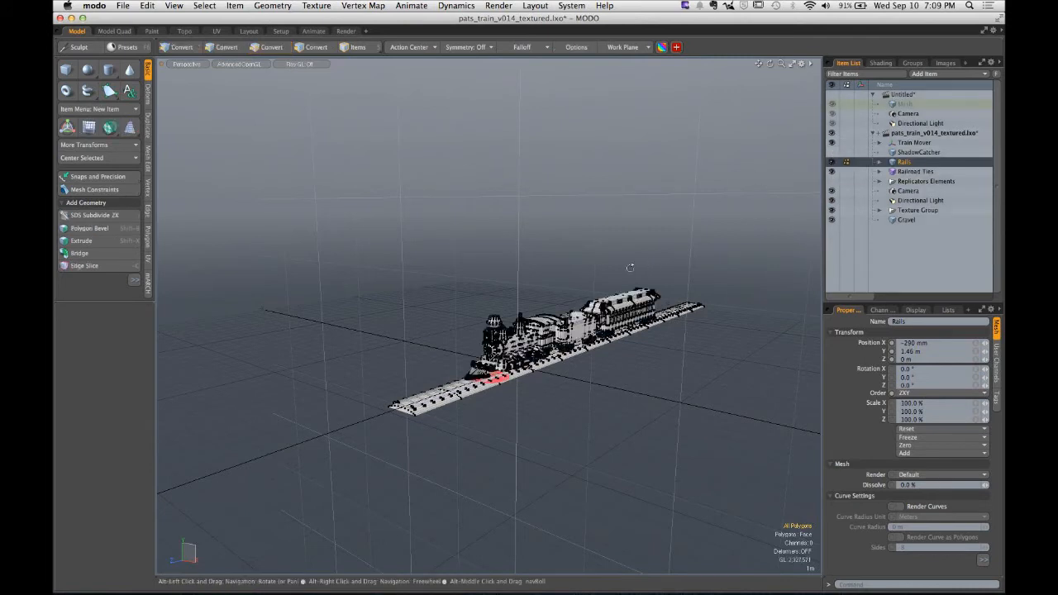
- Set the viewport's wireframe overlay to None to see the train shaded
{"action": "key", "text": "o"}
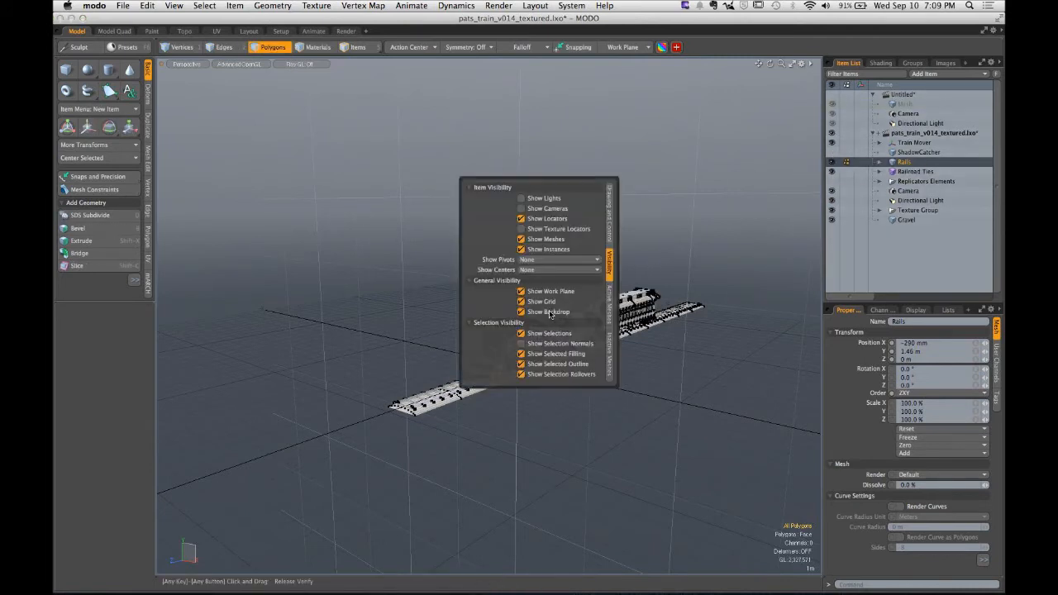
{"action": "left_click", "coordinate": [610, 310]}
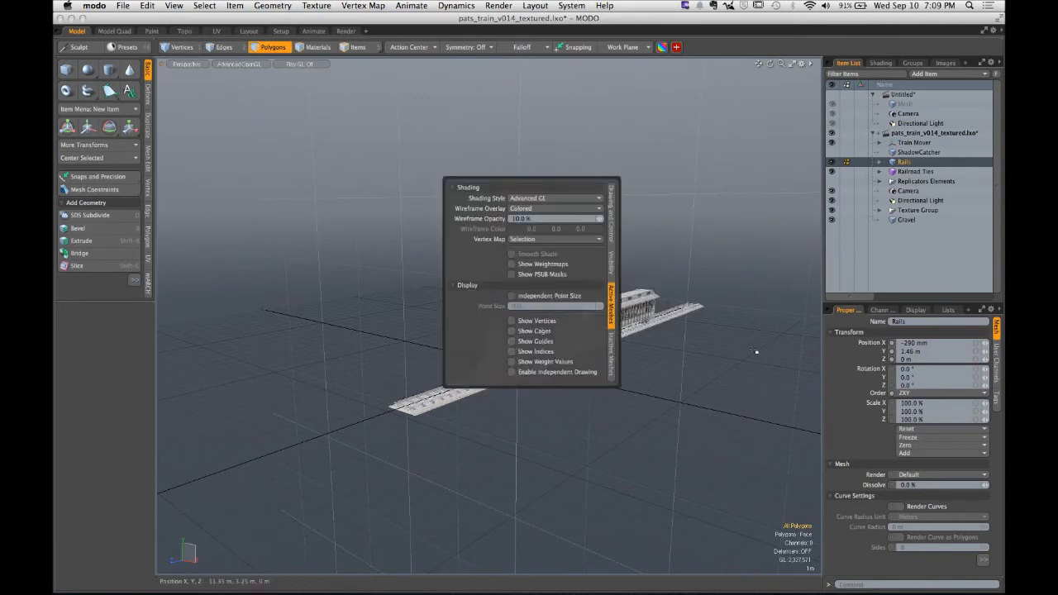
{"action": "left_click", "coordinate": [672, 344], "text": "alt"}
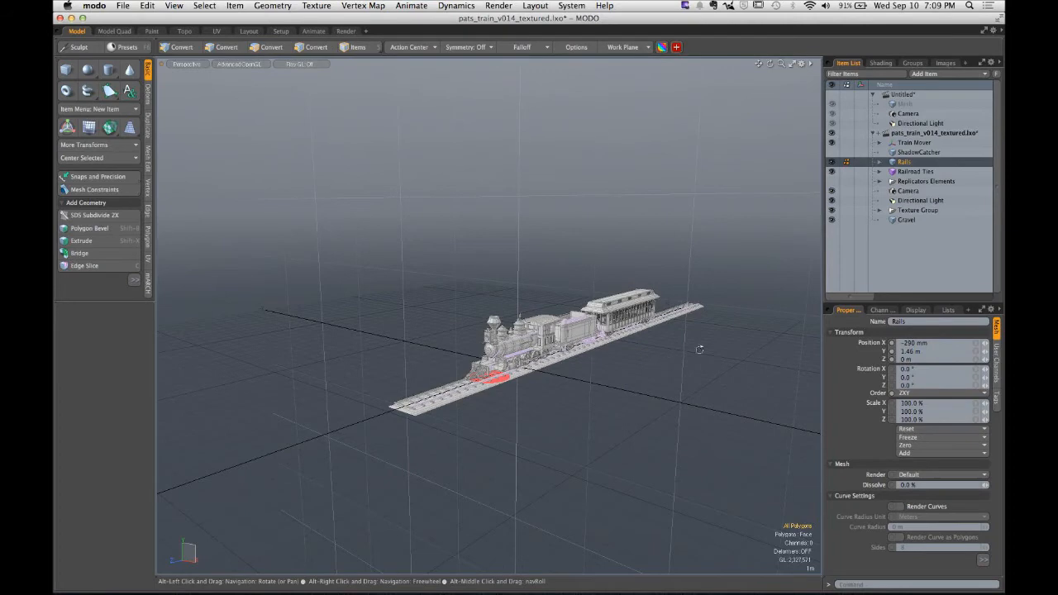
{"action": "left_click_drag", "start_coordinate": [699, 350], "coordinate": [475, 331], "text": "alt"}
{"action": "mouse_move", "coordinate": [583, 334]}
{"action": "left_mouse_down", "text": "ctrl+alt"}
{"action": "mouse_move", "coordinate": [595, 333]}
{"action": "mouse_move", "coordinate": [581, 335]}
{"action": "left_mouse_up", "text": "ctrl+alt"}
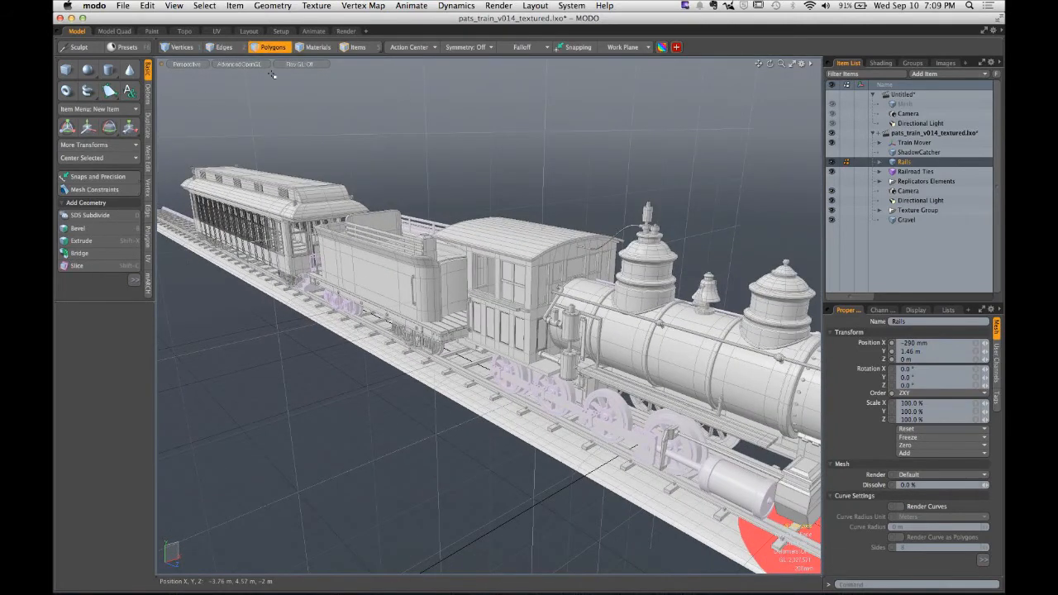
{"action": "left_click", "coordinate": [239, 63]}
{"action": "left_click", "coordinate": [272, 44]}
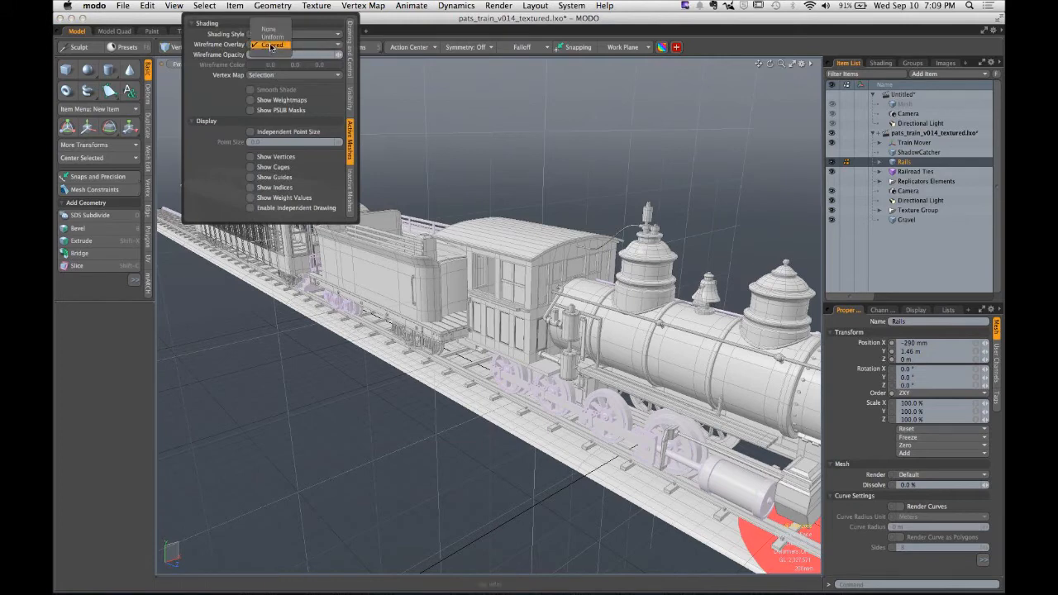
{"action": "left_click", "coordinate": [268, 30]}
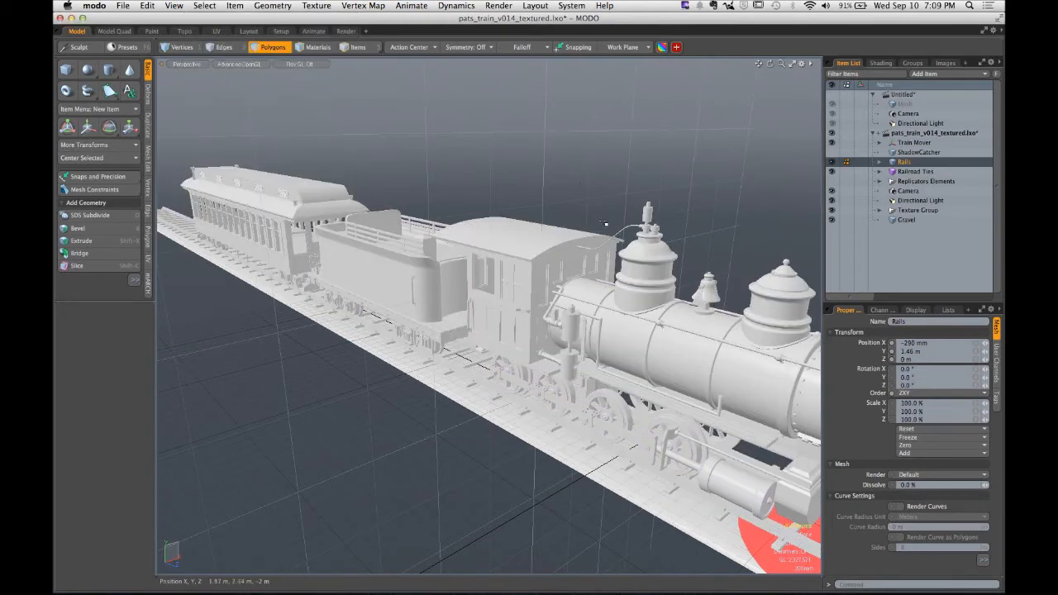
- Set the wireframe overlay back to Colored
{"action": "key", "text": "alt"}
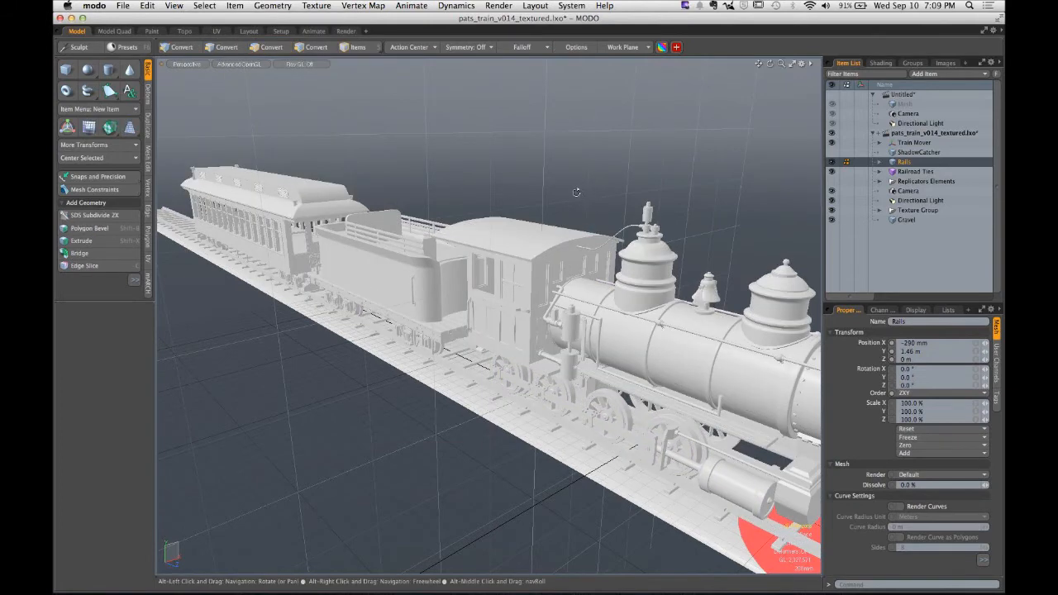
{"action": "left_click_drag", "start_coordinate": [576, 192], "coordinate": [548, 230], "text": "alt"}
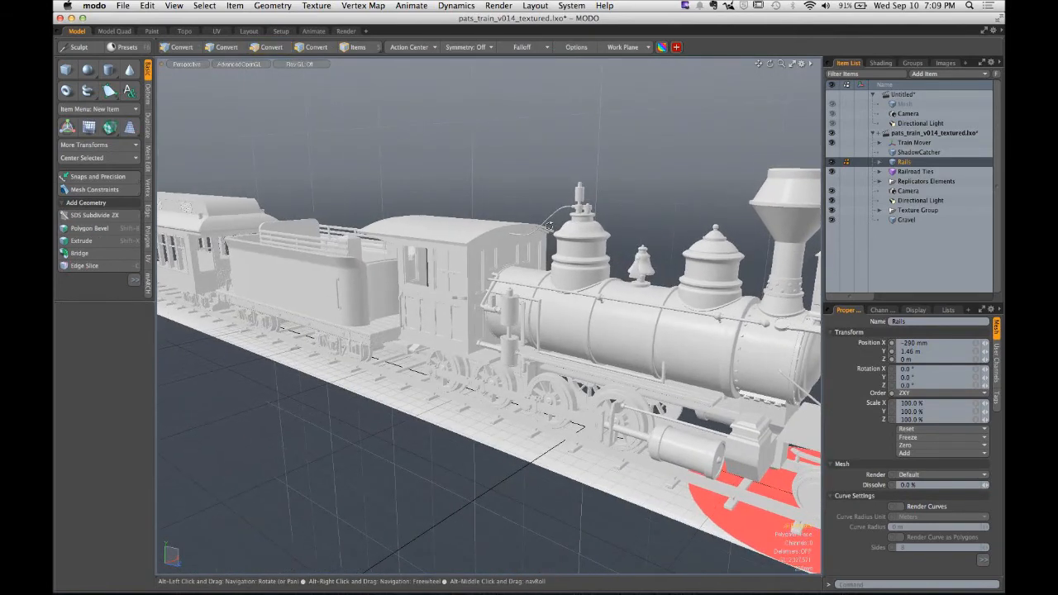
{"action": "key", "text": "o"}
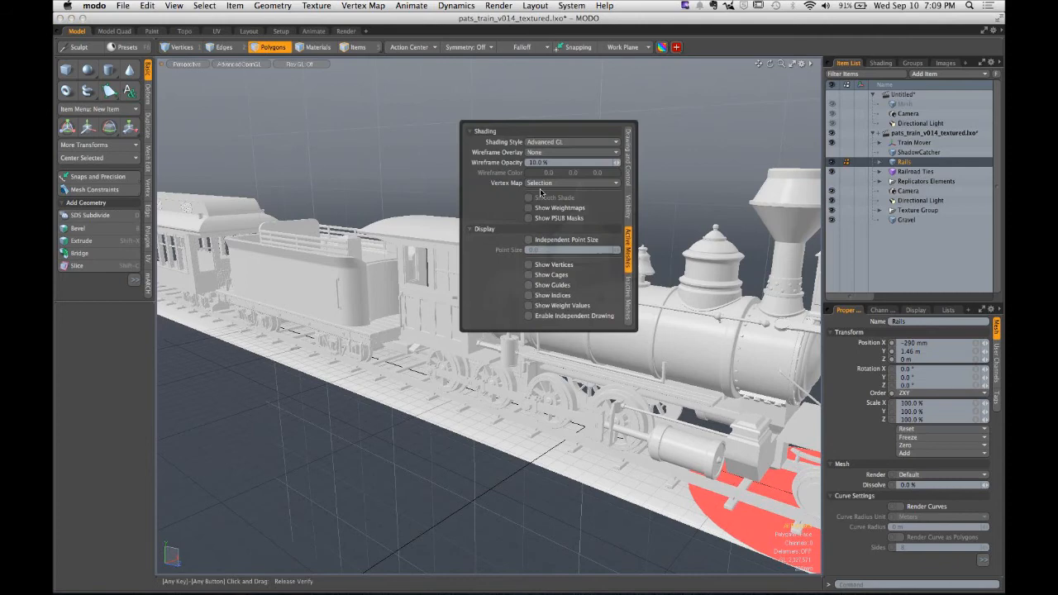
{"action": "left_click", "coordinate": [537, 152]}
{"action": "left_click", "coordinate": [541, 168]}
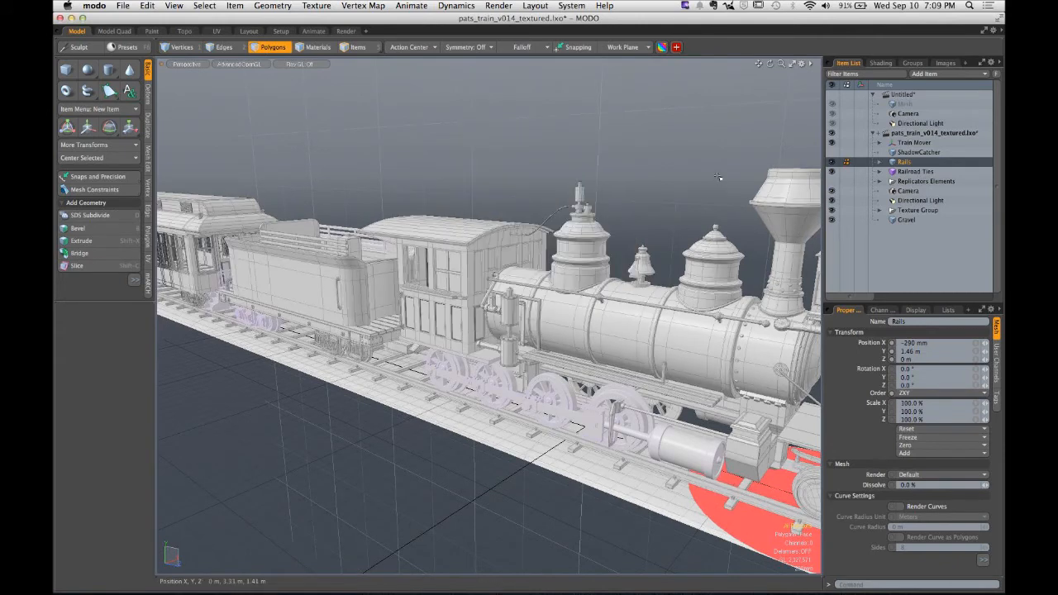
{"action": "left_click_drag", "start_coordinate": [618, 217], "coordinate": [586, 239], "text": "alt"}
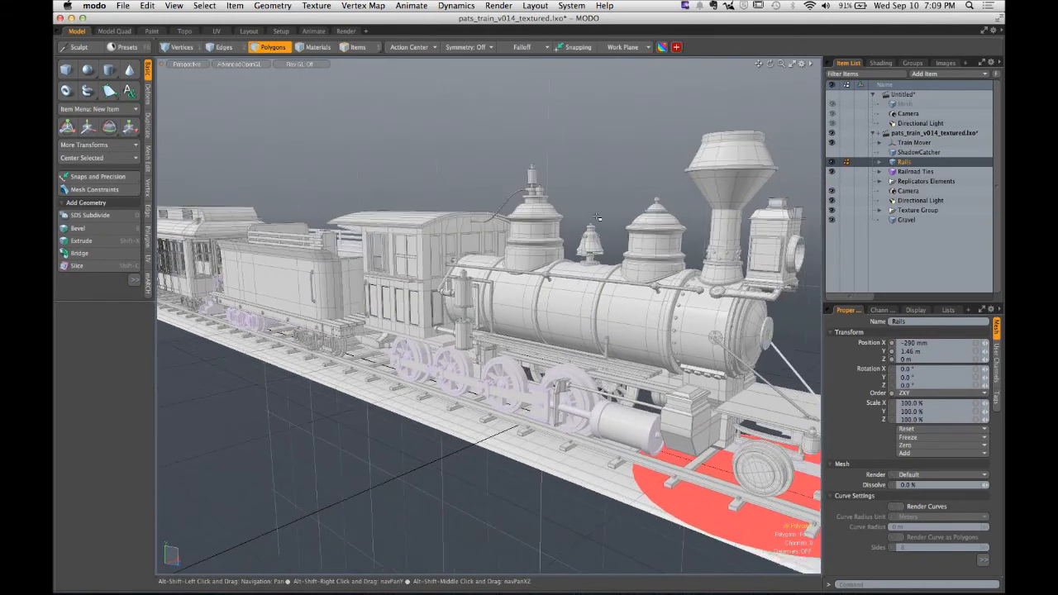
- Switch to Finder and open the render pats_train_wip_24.jpg from the PATS_TRAIN RENDERS folder in Preview
{"action": "key", "text": "super+Tab"}
{"action": "key", "text": "super+Tab"}
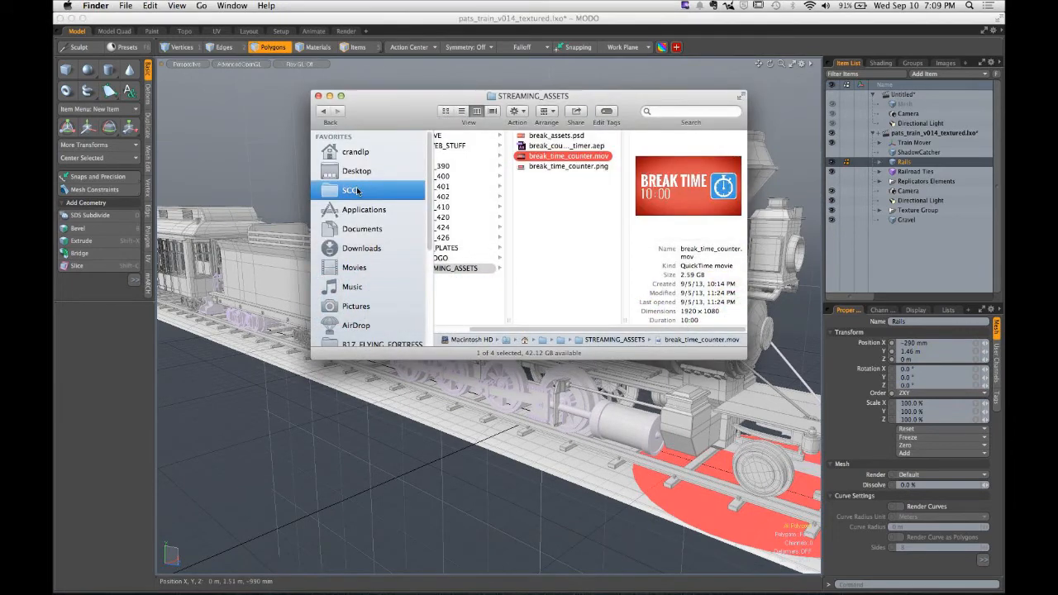
{"action": "left_click", "coordinate": [356, 153]}
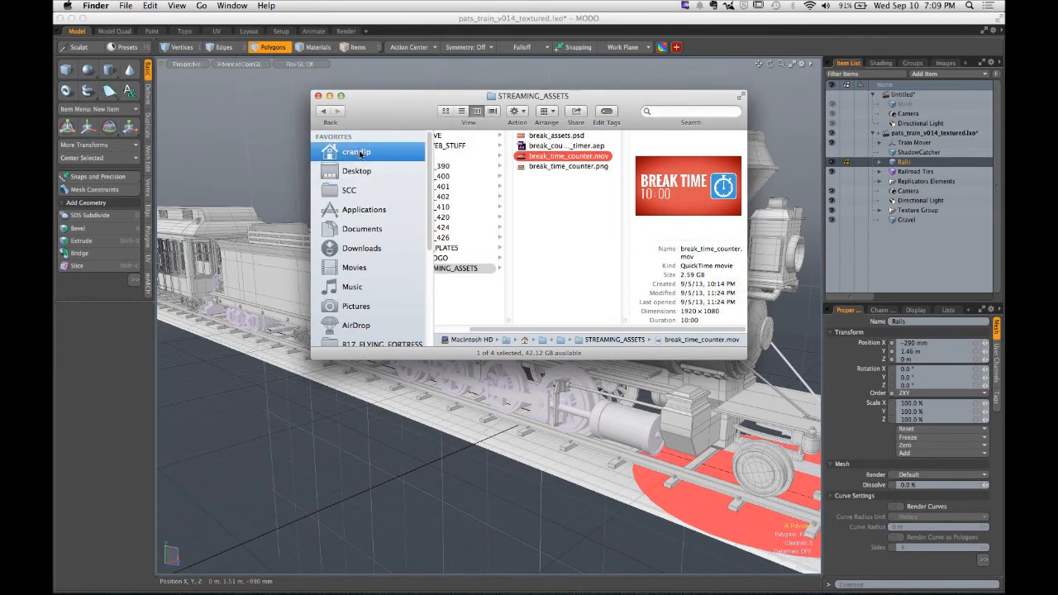
{"action": "left_click", "coordinate": [463, 136]}
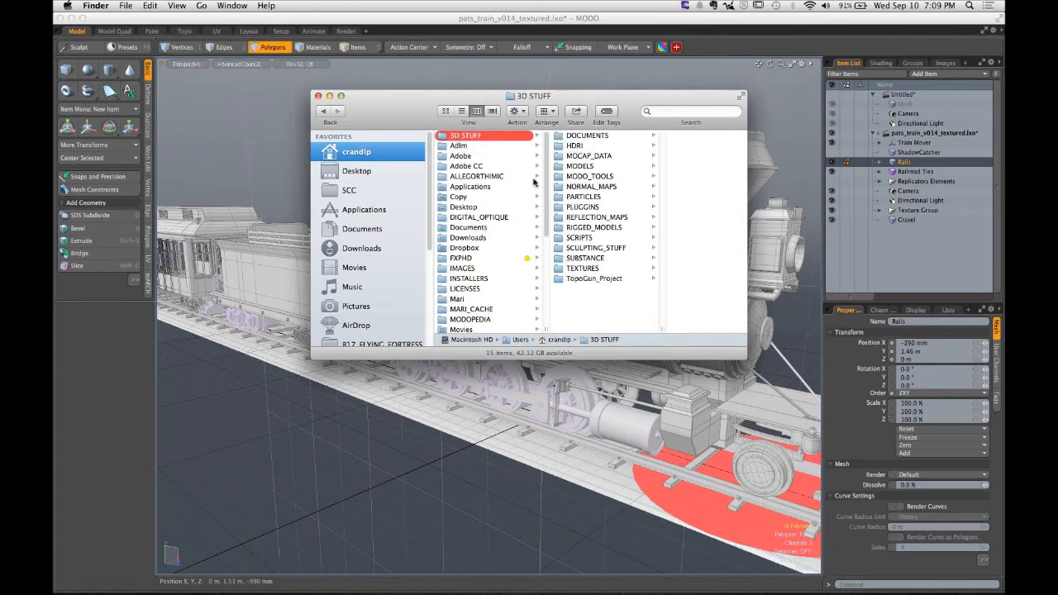
{"action": "left_click", "coordinate": [596, 166]}
{"action": "scroll", "coordinate": [677, 237], "scroll_direction": "down", "scroll_amount": 10}
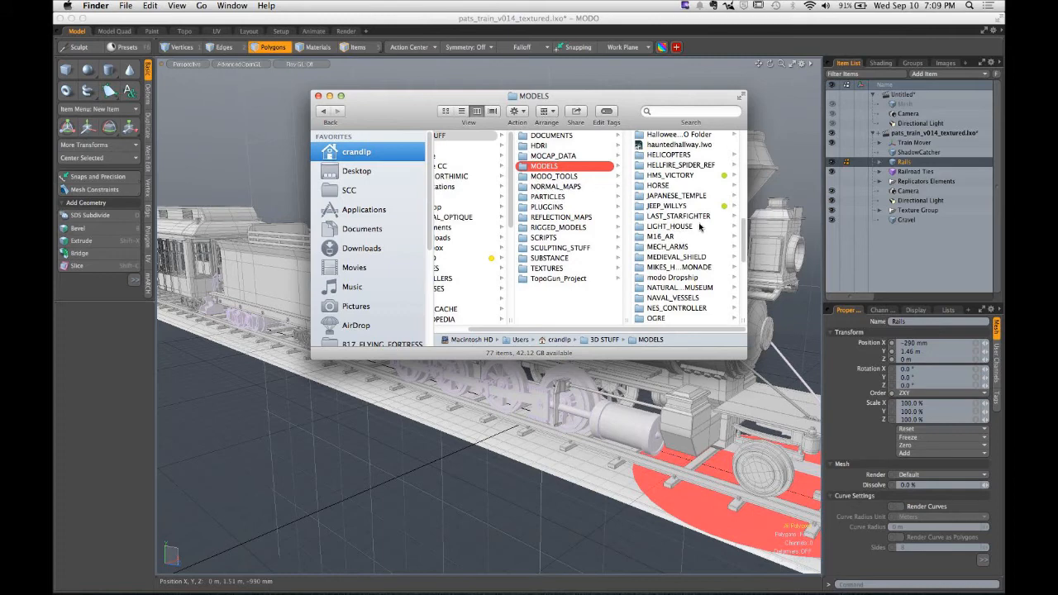
{"action": "scroll", "coordinate": [697, 226], "scroll_direction": "down", "scroll_amount": 6}
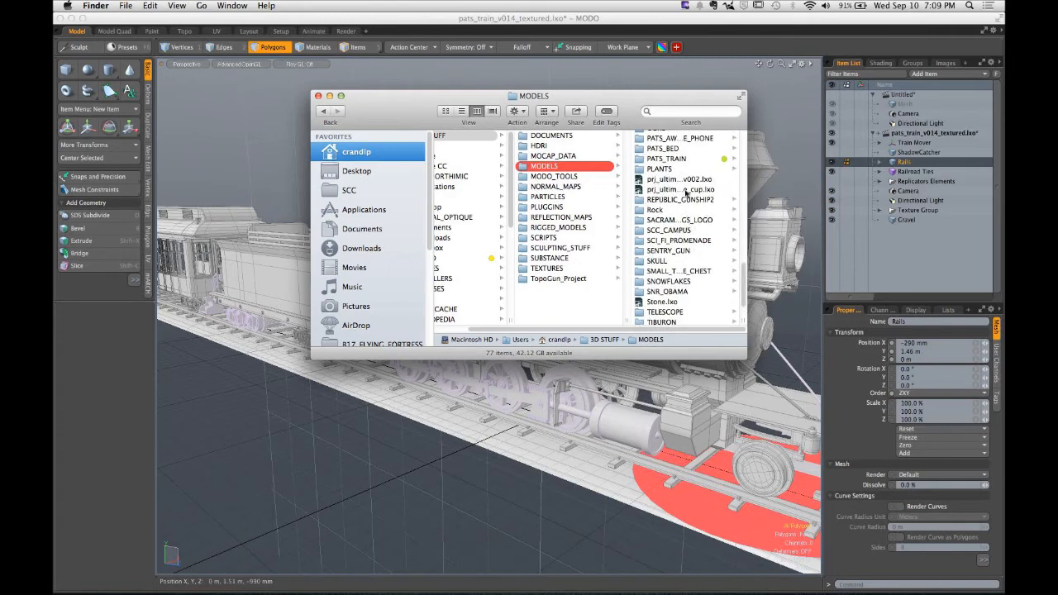
{"action": "left_click", "coordinate": [679, 159]}
{"action": "left_click", "coordinate": [678, 217]}
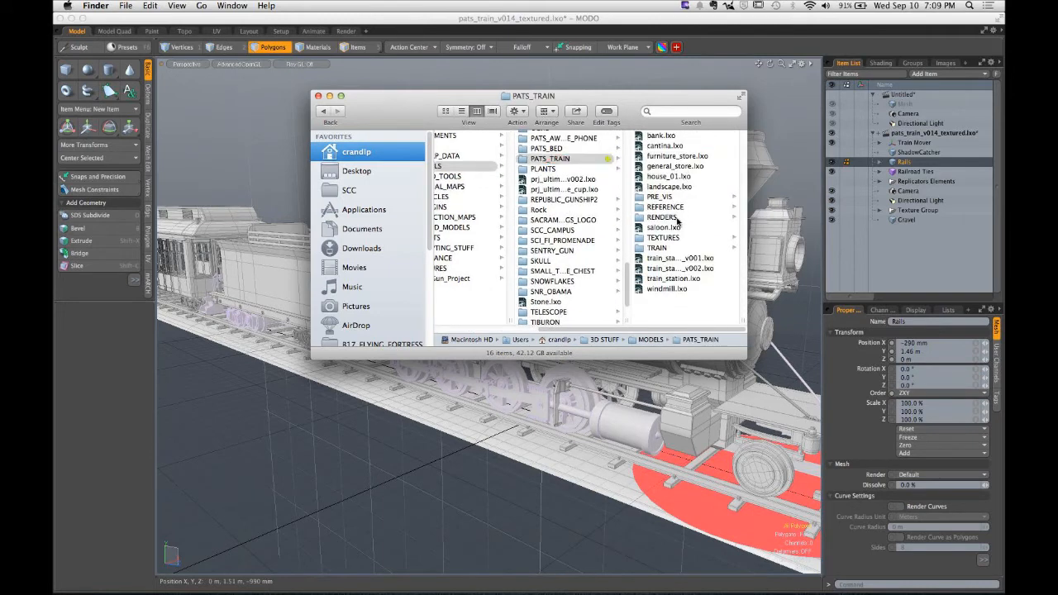
{"action": "scroll", "coordinate": [680, 227], "scroll_direction": "down", "scroll_amount": 5}
{"action": "left_click", "coordinate": [692, 281]}
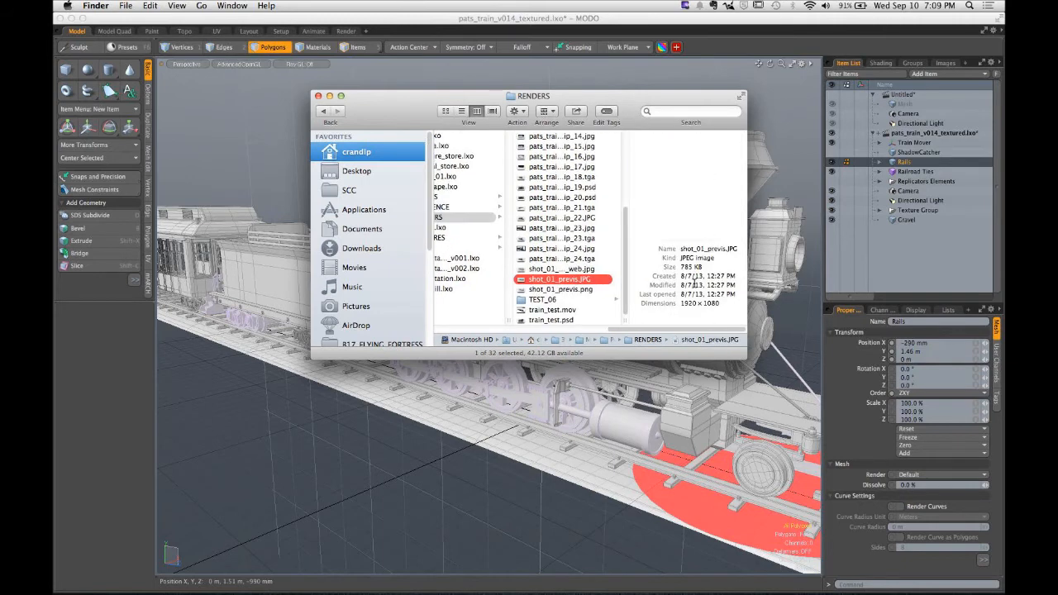
{"action": "left_click", "coordinate": [564, 269]}
{"action": "left_click", "coordinate": [561, 261]}
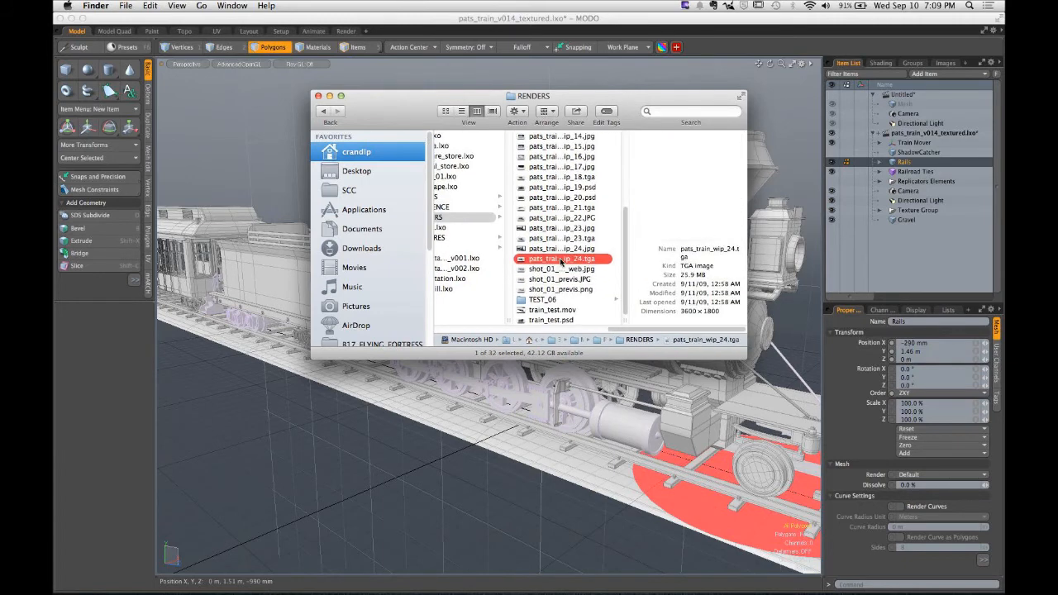
{"action": "left_click", "coordinate": [561, 249]}
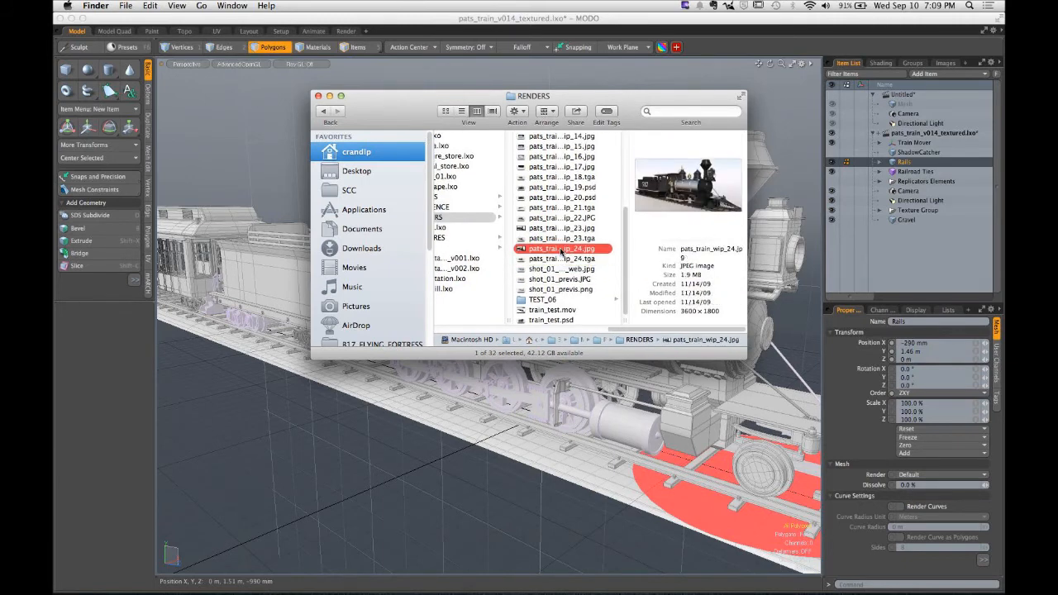
{"action": "double_click", "coordinate": [520, 249]}
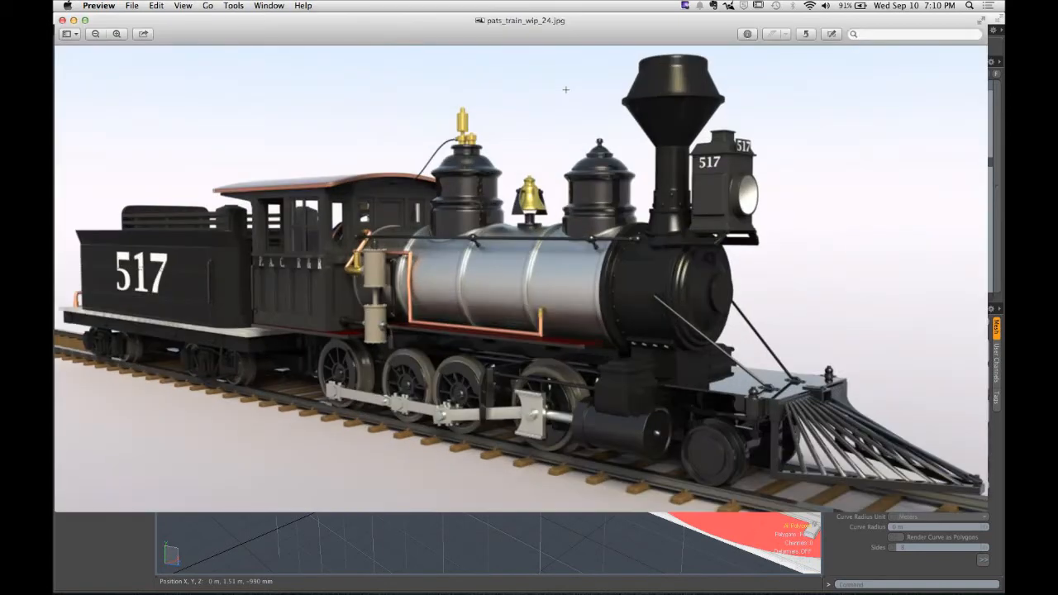
- Open the blocked-out train image pex_mod_beg_ch002_logo_v003_comp.png from the CHAPTER_002_SIMPLE_SHAPES folder in Preview
{"action": "mouse_move", "coordinate": [216, 579]}
{"action": "left_click", "coordinate": [88, 576]}
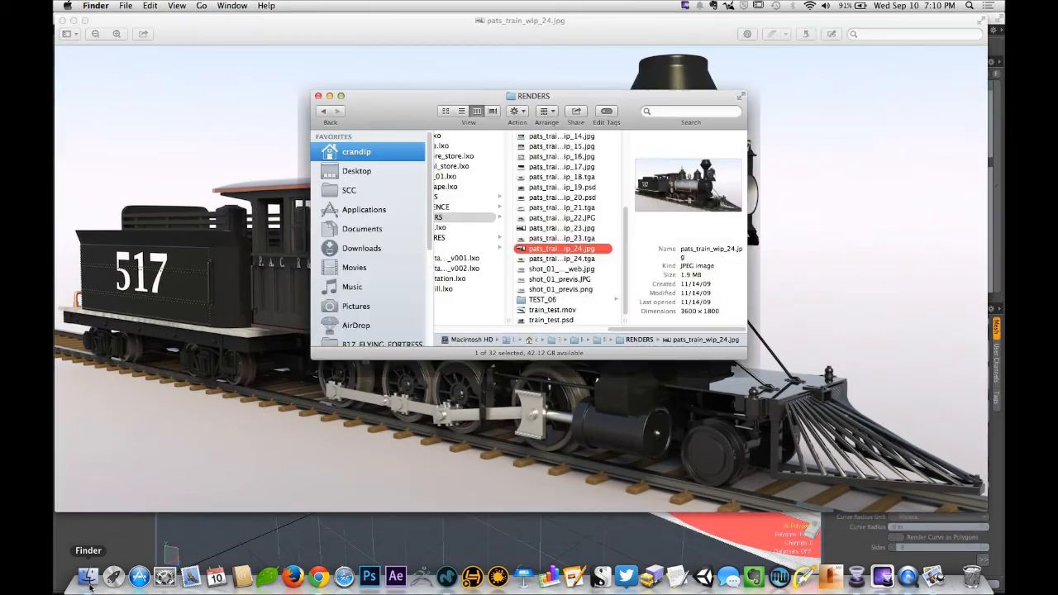
{"action": "left_click", "coordinate": [356, 152]}
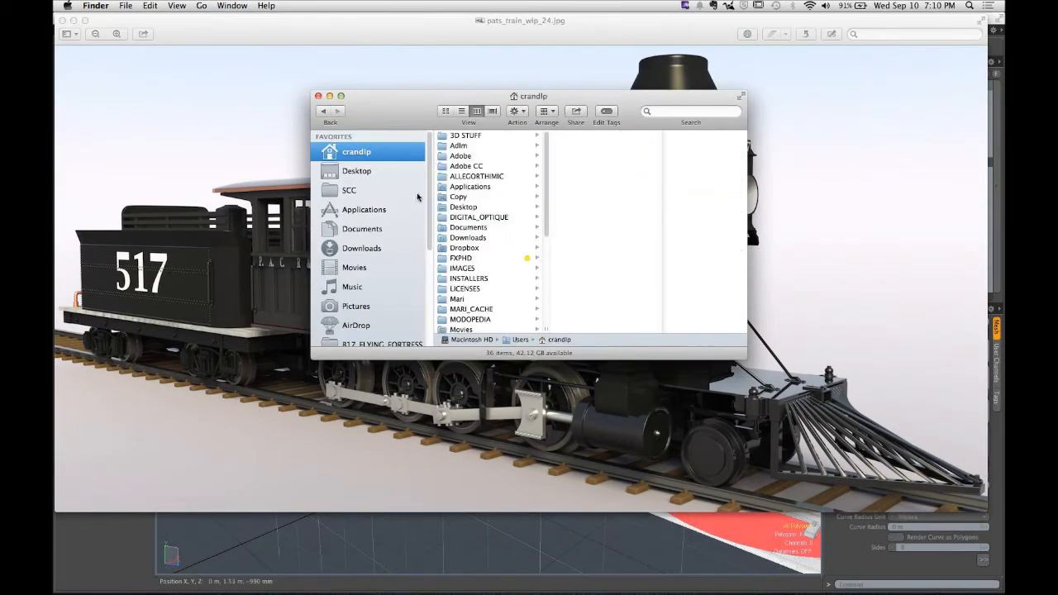
{"action": "scroll", "coordinate": [495, 246], "scroll_direction": "down", "scroll_amount": 5}
{"action": "left_click", "coordinate": [494, 216]}
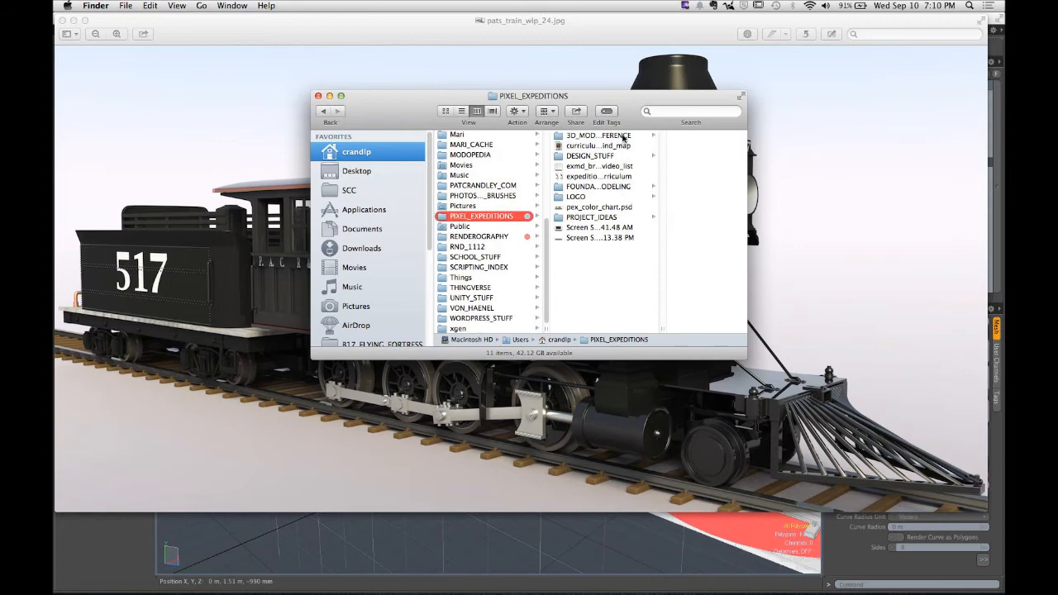
{"action": "left_click", "coordinate": [612, 186]}
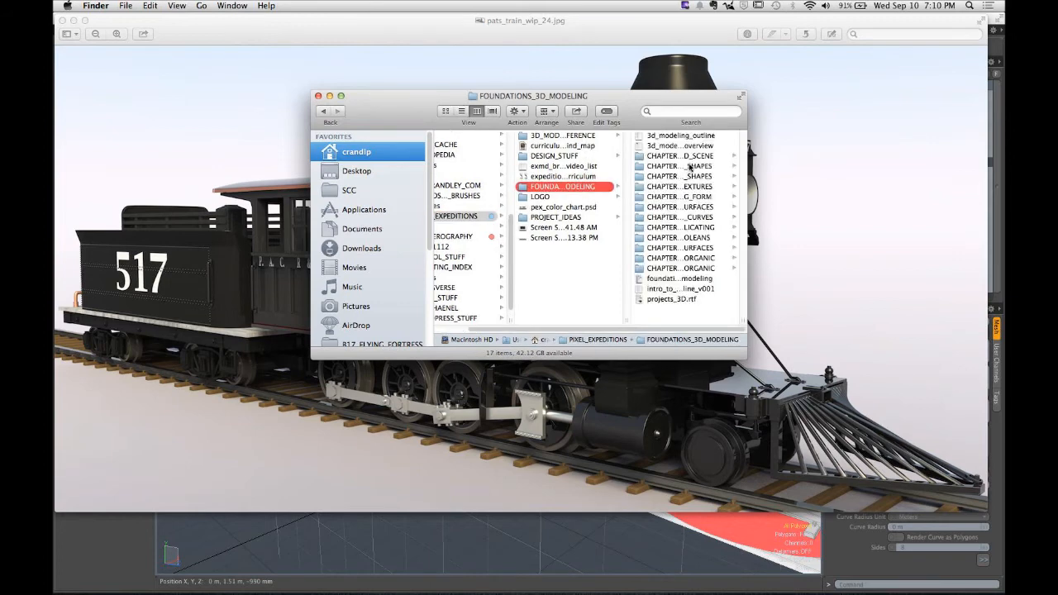
{"action": "left_click", "coordinate": [690, 167]}
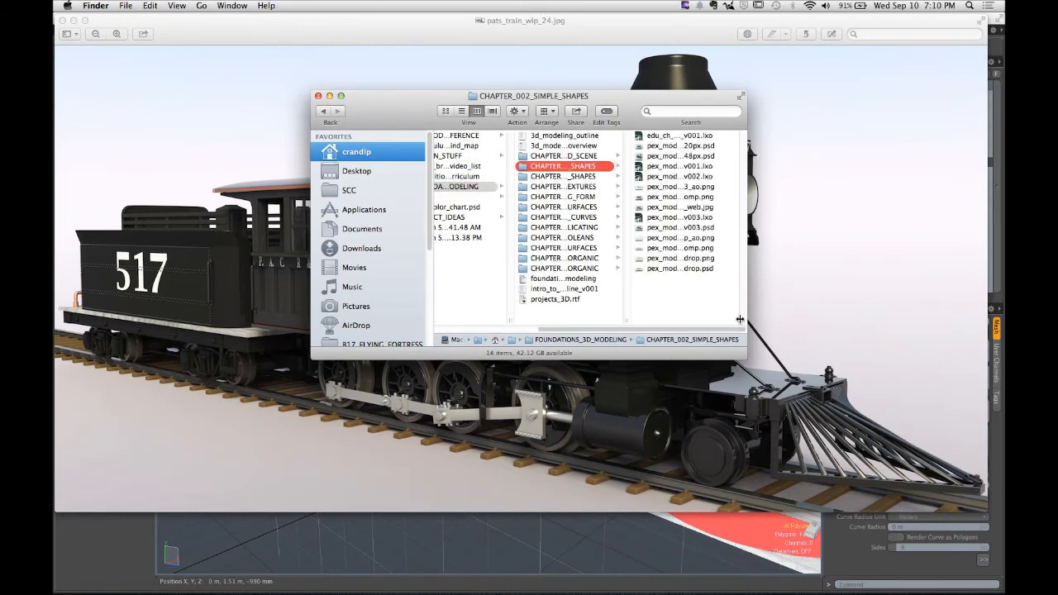
{"action": "left_click_drag", "start_coordinate": [739, 320], "coordinate": [939, 337]}
{"action": "left_click", "coordinate": [774, 250]}
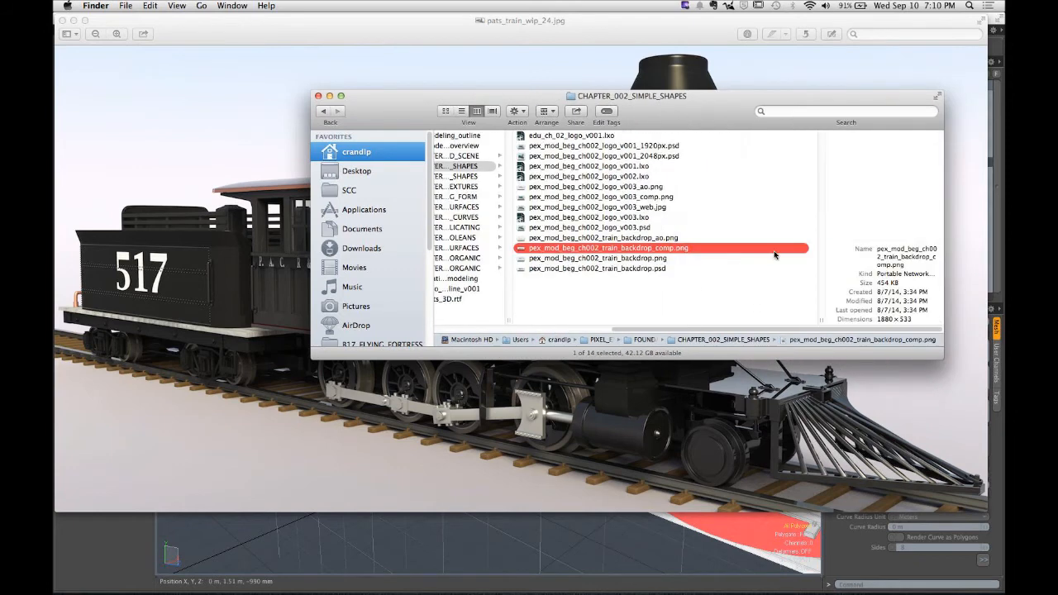
{"action": "left_click", "coordinate": [632, 207]}
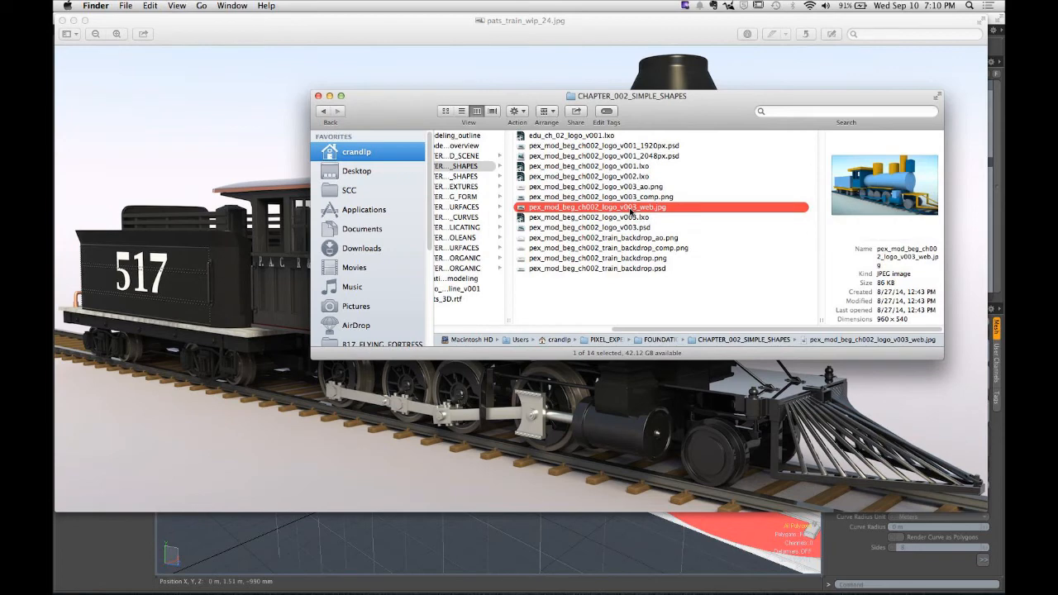
{"action": "left_click", "coordinate": [630, 198]}
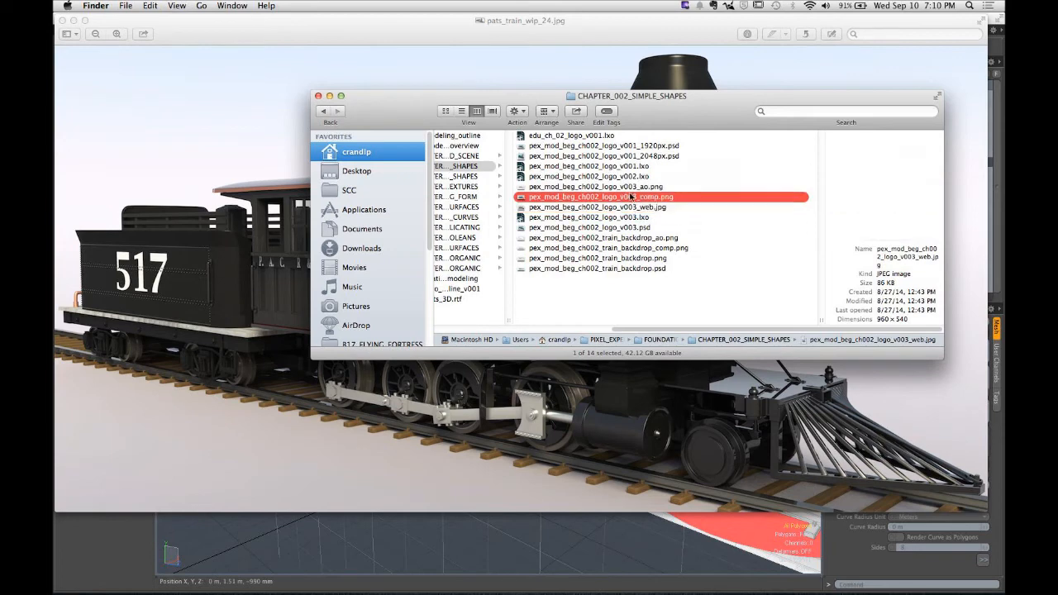
{"action": "double_click", "coordinate": [656, 198]}
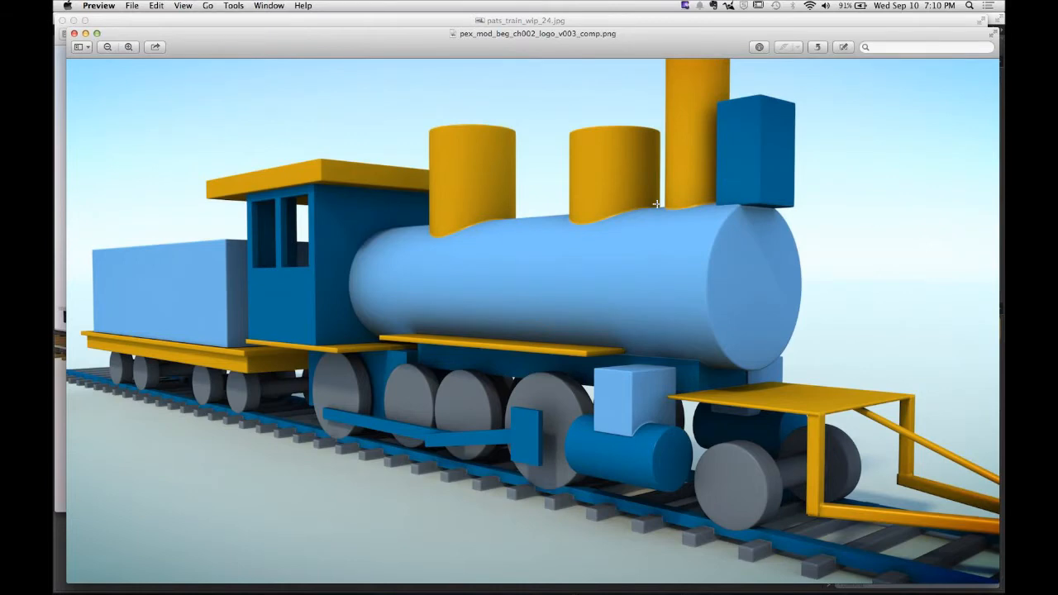
{"action": "mouse_move", "coordinate": [685, 579]}
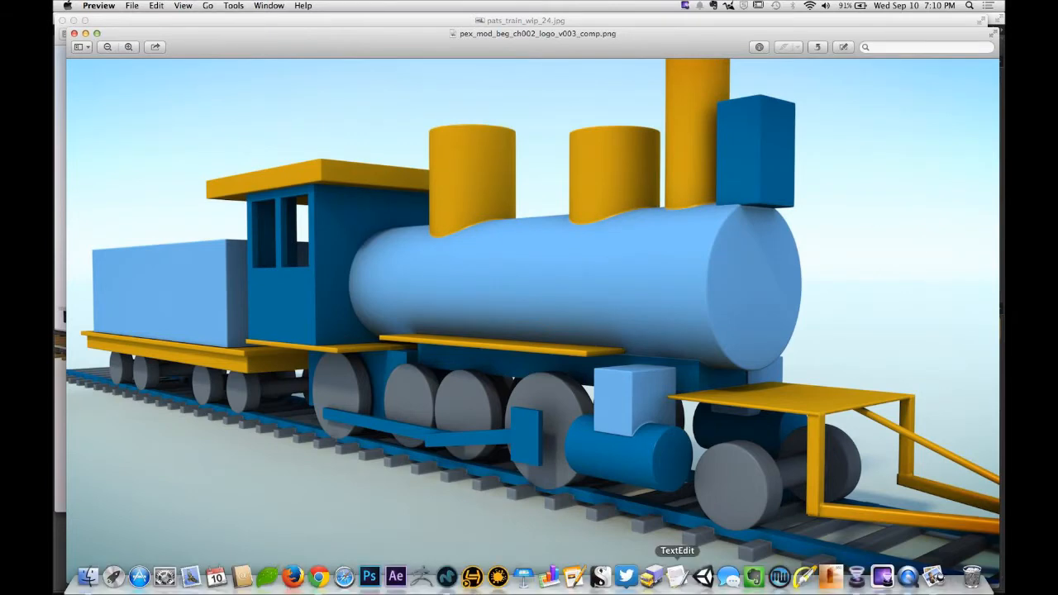
{"action": "left_click", "coordinate": [908, 583]}
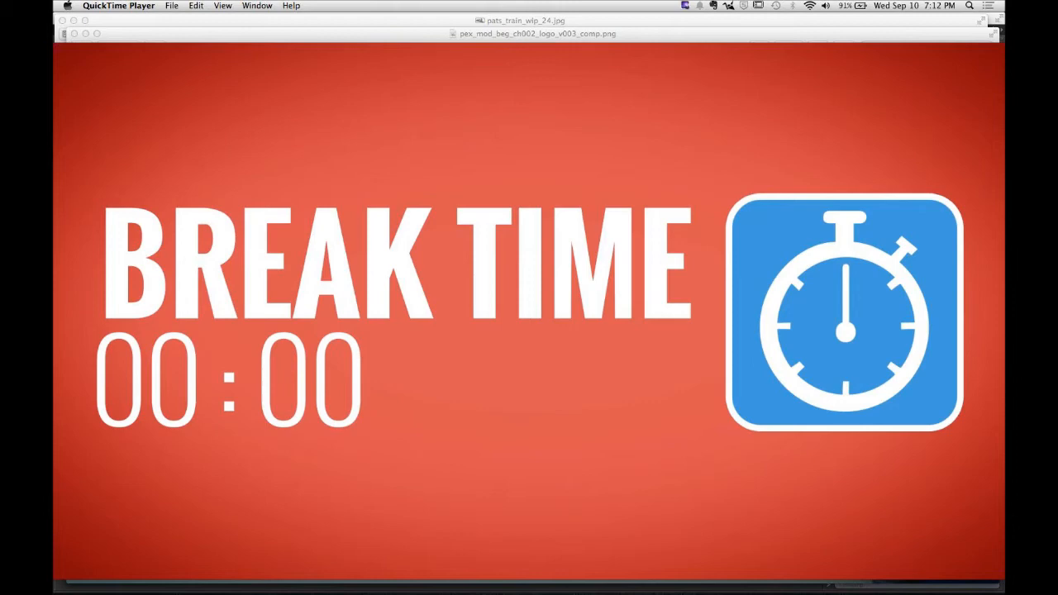
{"action": "mouse_move", "coordinate": [762, 477]}
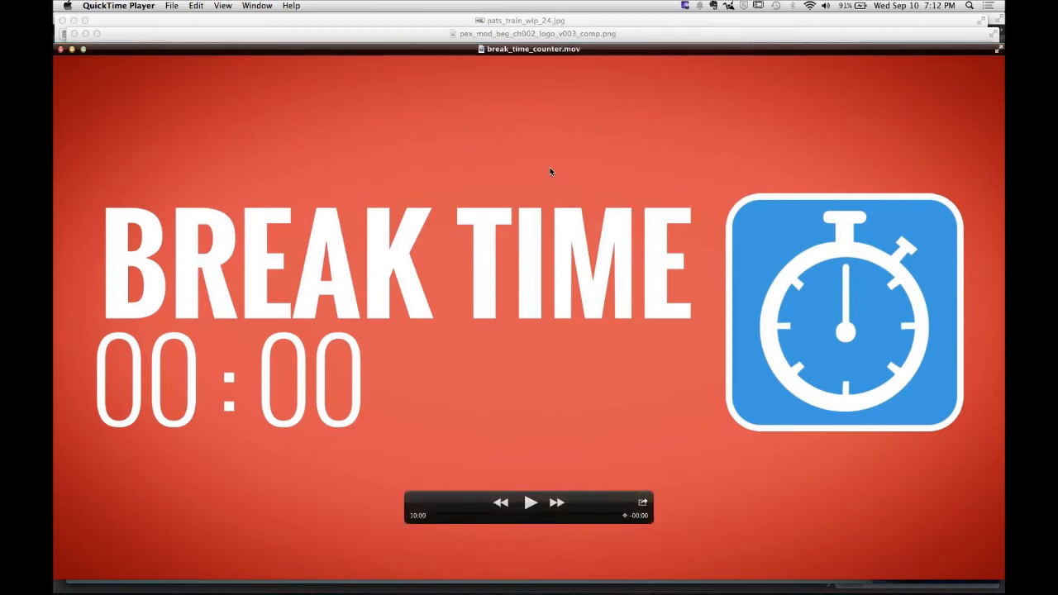
{"action": "left_click_drag", "start_coordinate": [127, 53], "coordinate": [221, 67]}
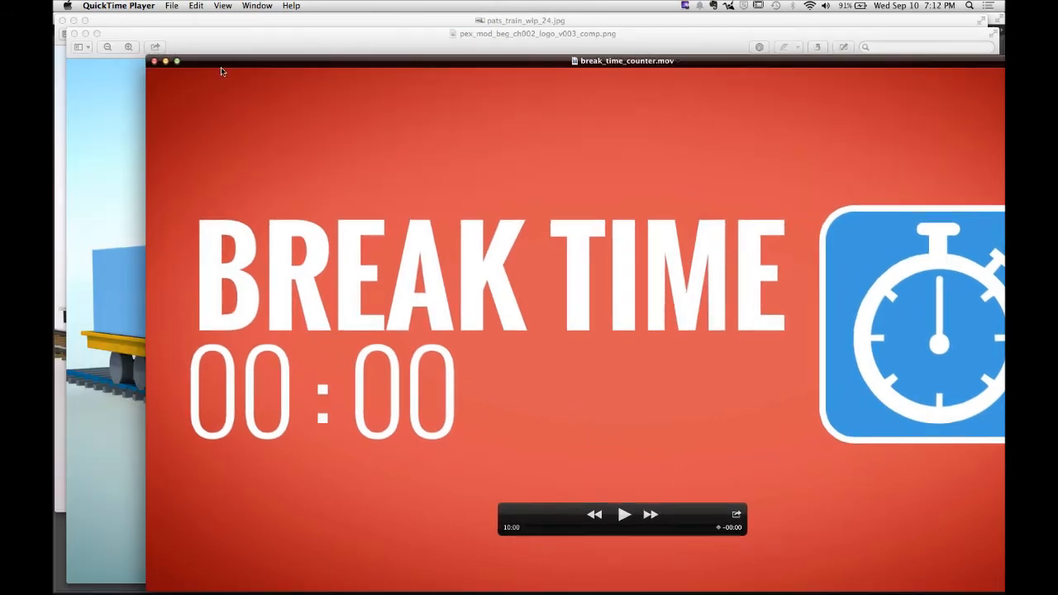
{"action": "left_click", "coordinate": [154, 62]}
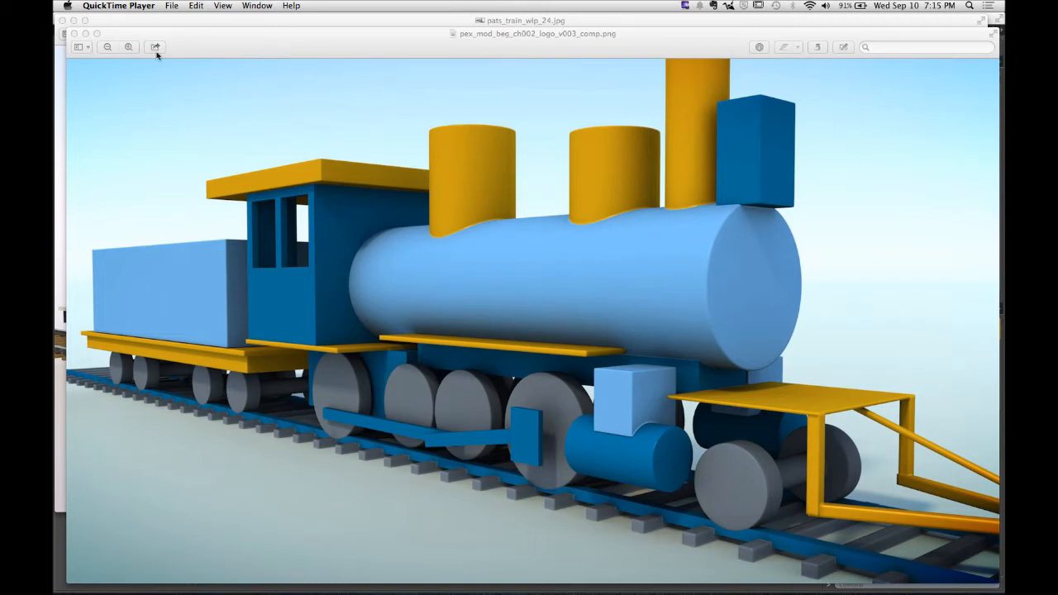
- Bring the finished train render pats_train_wip_24.jpg back to the front
{"action": "left_click", "coordinate": [148, 26]}
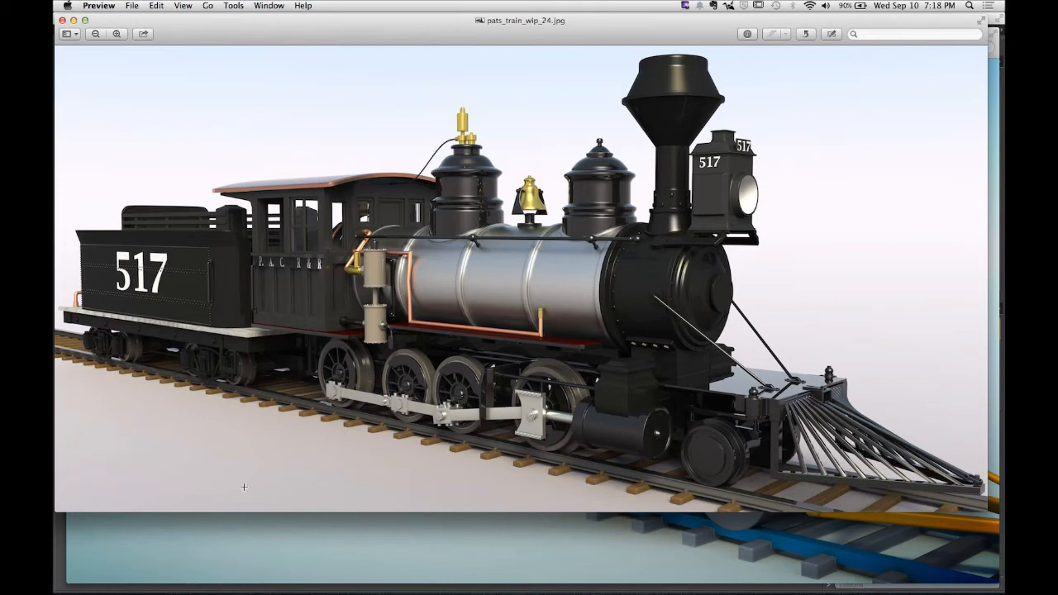
- Compare the finished train render with the blocked-out train image by switching between the two Preview windows
{"action": "left_click", "coordinate": [276, 546]}
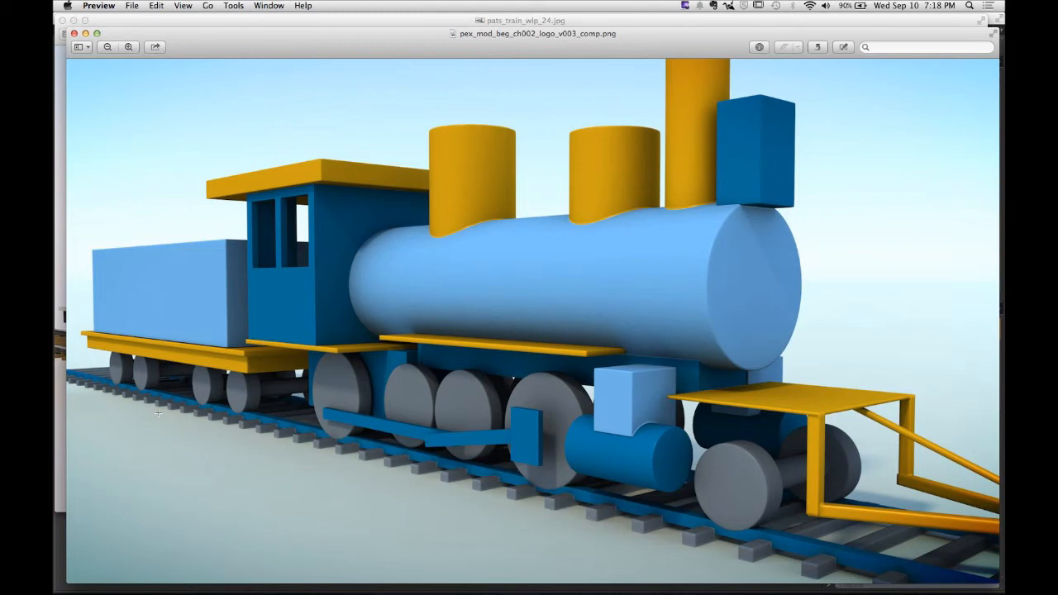
{"action": "left_click", "coordinate": [354, 24]}
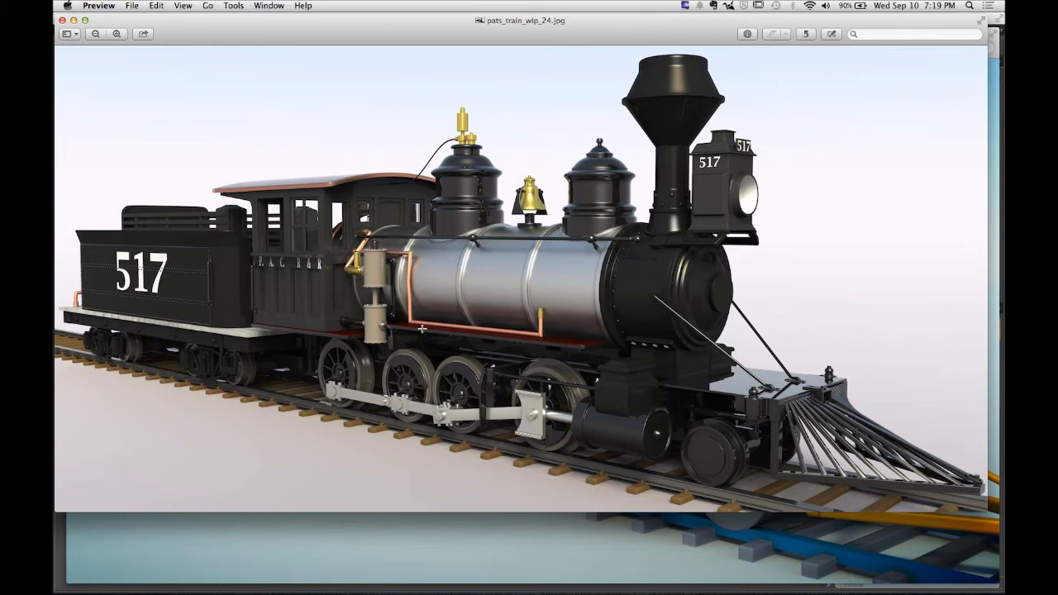
{"action": "left_click", "coordinate": [280, 546]}
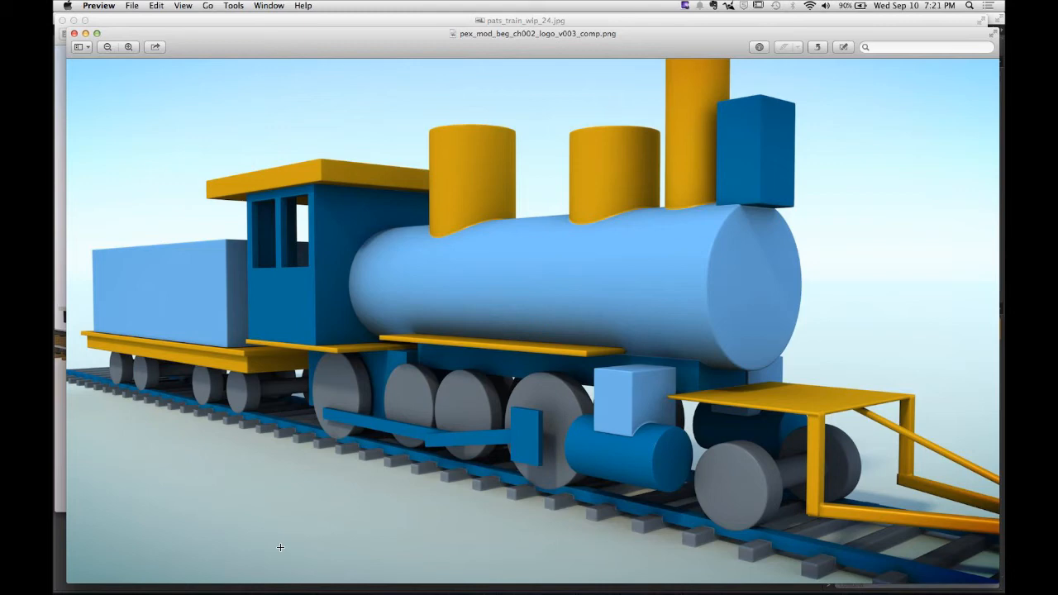
- Switch to MODO and orbit around the finished textured train model to examine it, then return to Preview
{"action": "key", "text": "super+Tab"}
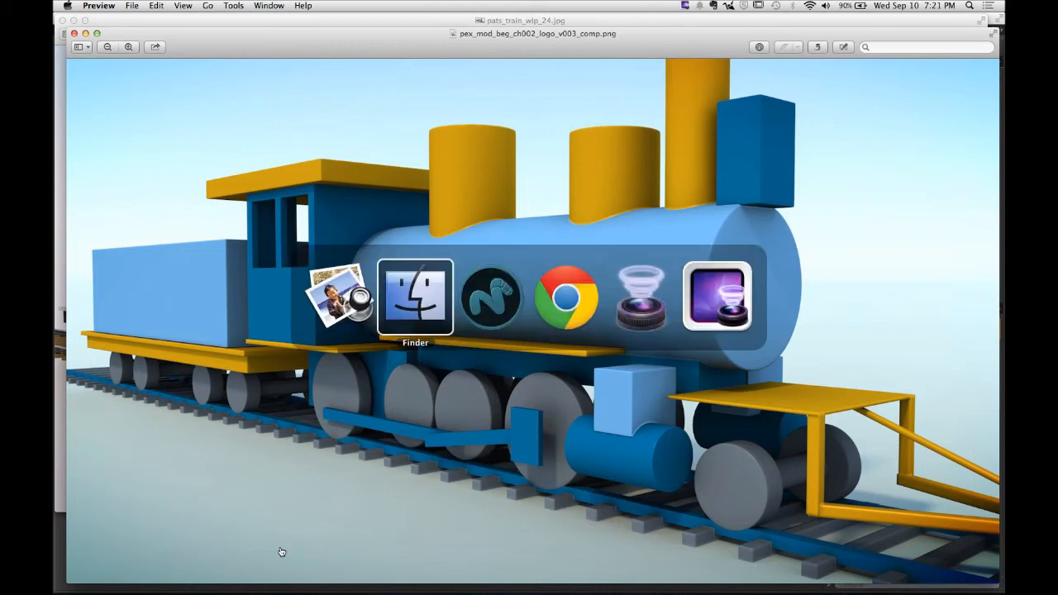
{"action": "key", "text": "super+Tab"}
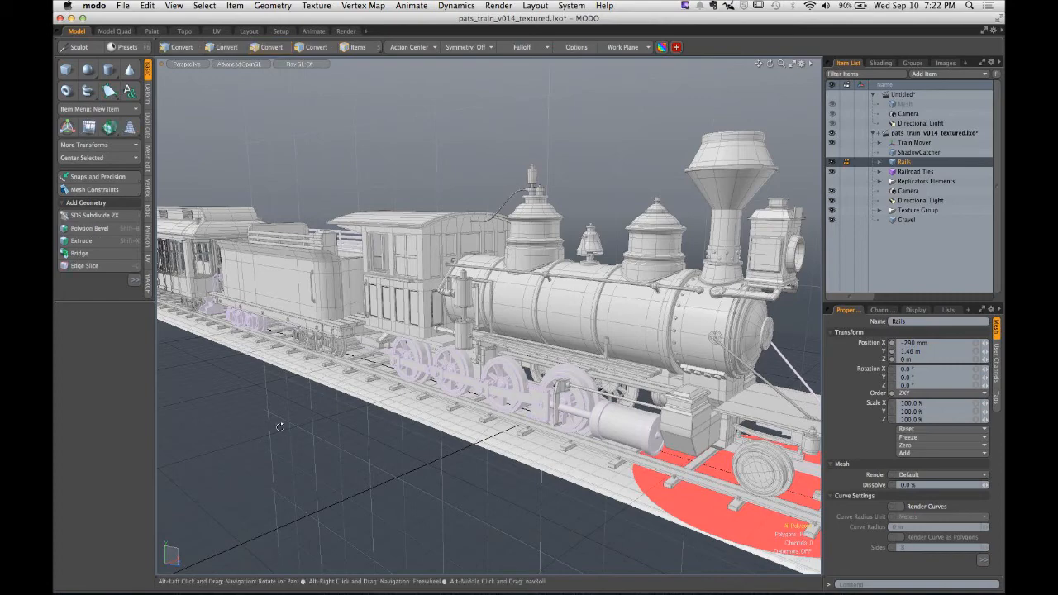
{"action": "left_click_drag", "start_coordinate": [293, 278], "coordinate": [975, 261], "text": "alt"}
{"action": "left_click_drag", "start_coordinate": [227, 243], "coordinate": [607, 330], "text": "alt"}
{"action": "left_click_drag", "start_coordinate": [418, 215], "coordinate": [108, 322], "text": "alt+shift"}
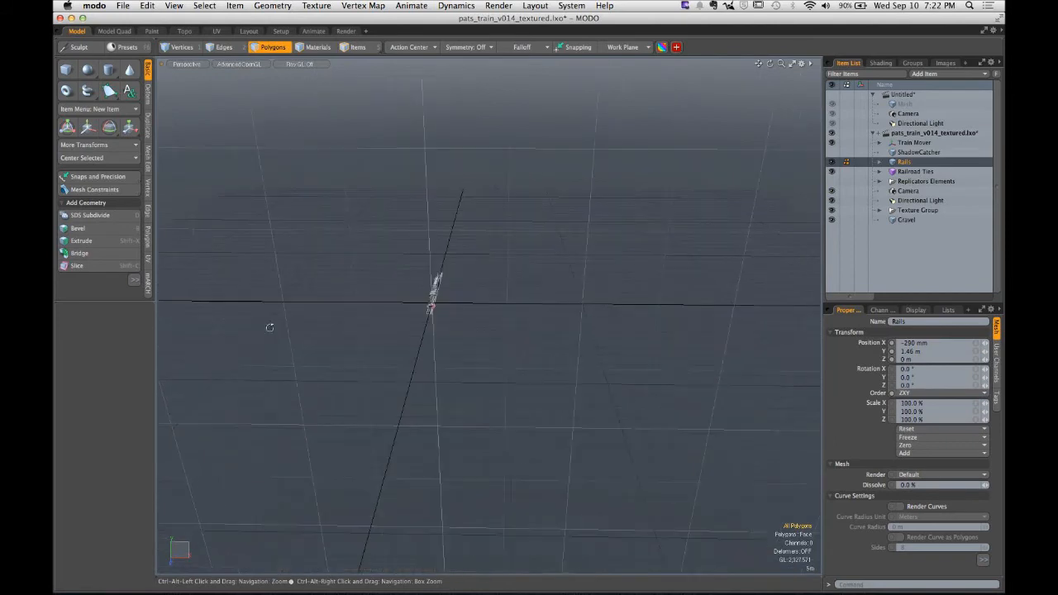
{"action": "left_click_drag", "start_coordinate": [374, 309], "coordinate": [501, 318], "text": "alt"}
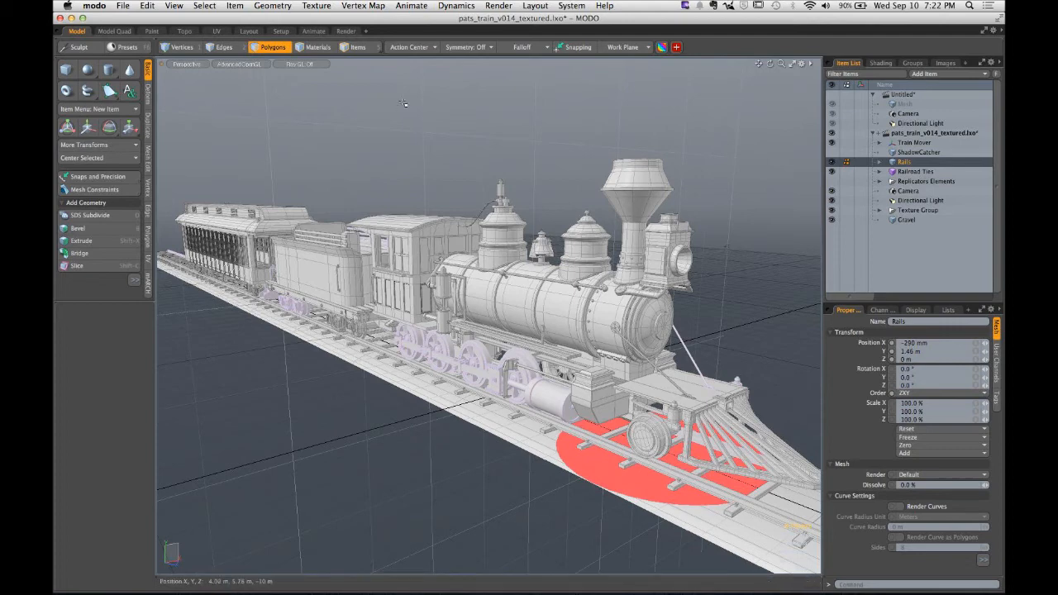
{"action": "mouse_move", "coordinate": [457, 578]}
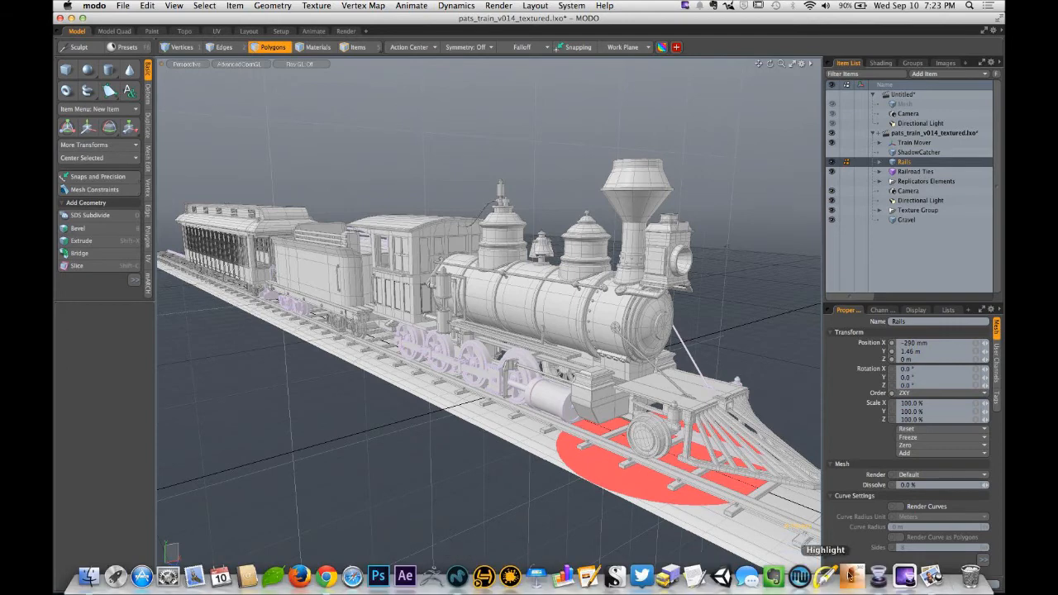
{"action": "left_click", "coordinate": [932, 576]}
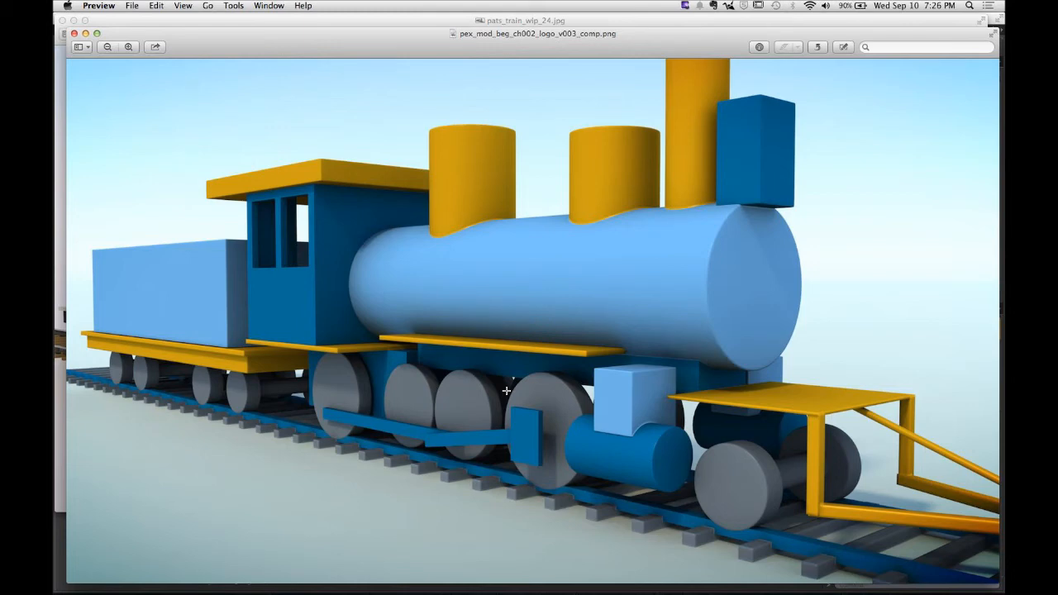
- Browse in Finder to the REFERENCE folder inside 3D STUFF, MODELS, PATS_TRAIN
{"action": "key", "text": "super+Tab"}
{"action": "key", "text": "super+Tab"}
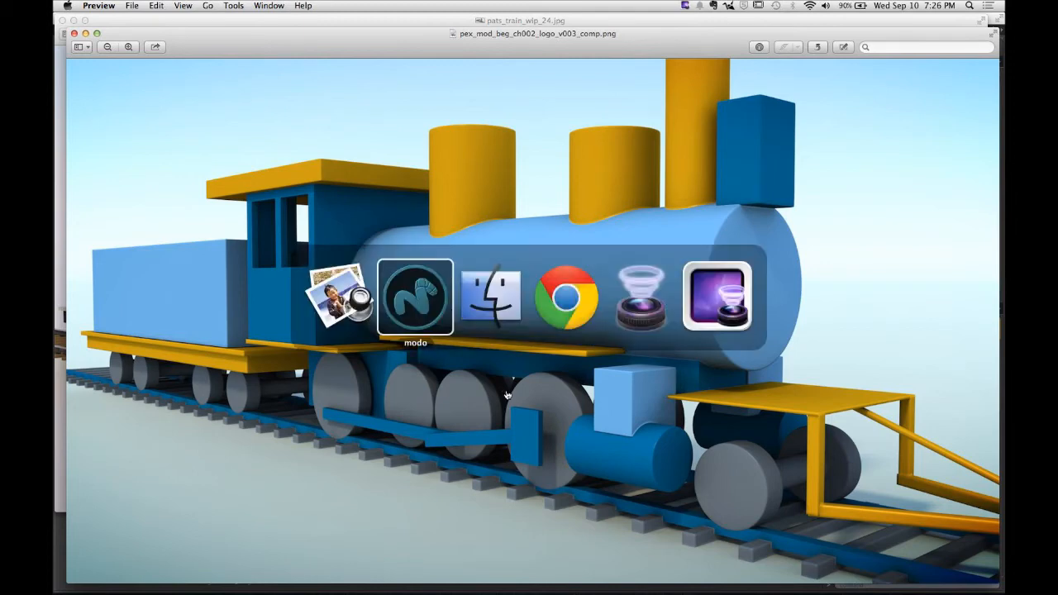
{"action": "left_click", "coordinate": [403, 170]}
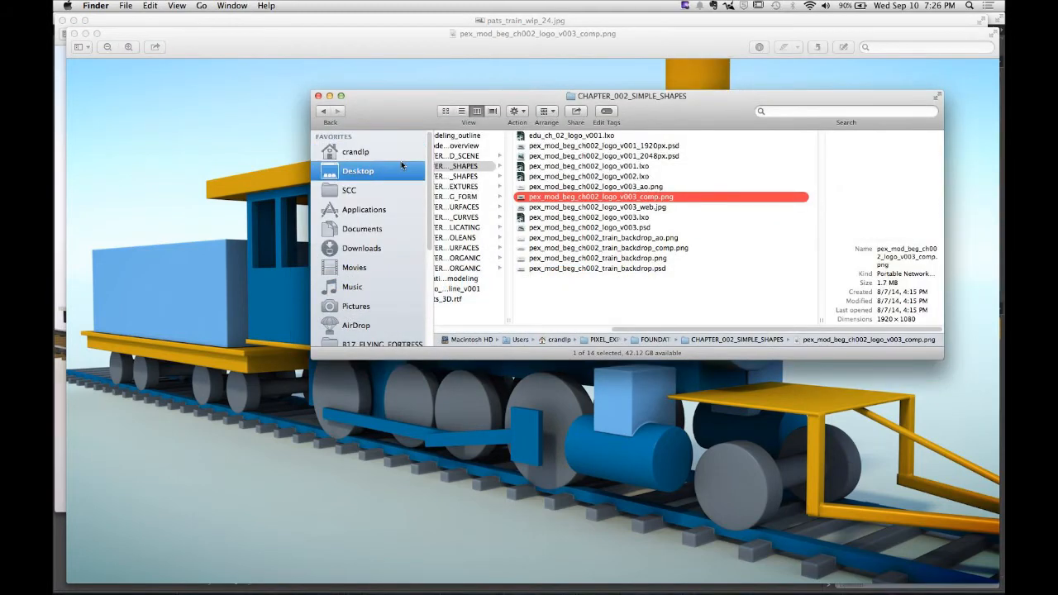
{"action": "left_click", "coordinate": [401, 159]}
{"action": "left_click", "coordinate": [468, 138]}
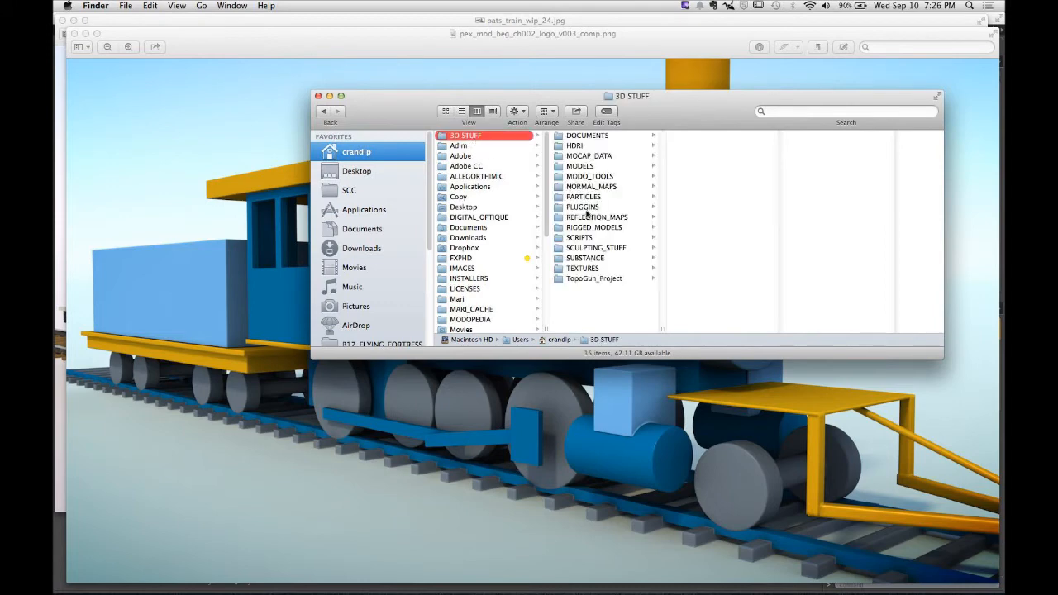
{"action": "left_click", "coordinate": [604, 167]}
{"action": "scroll", "coordinate": [703, 284], "scroll_direction": "down", "scroll_amount": 15}
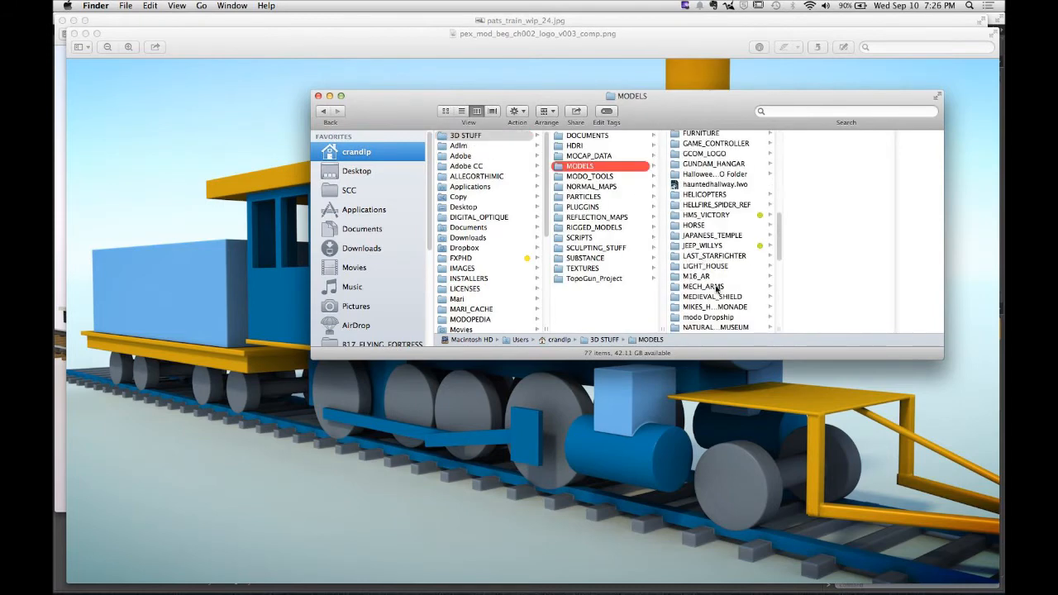
{"action": "left_click", "coordinate": [714, 159]}
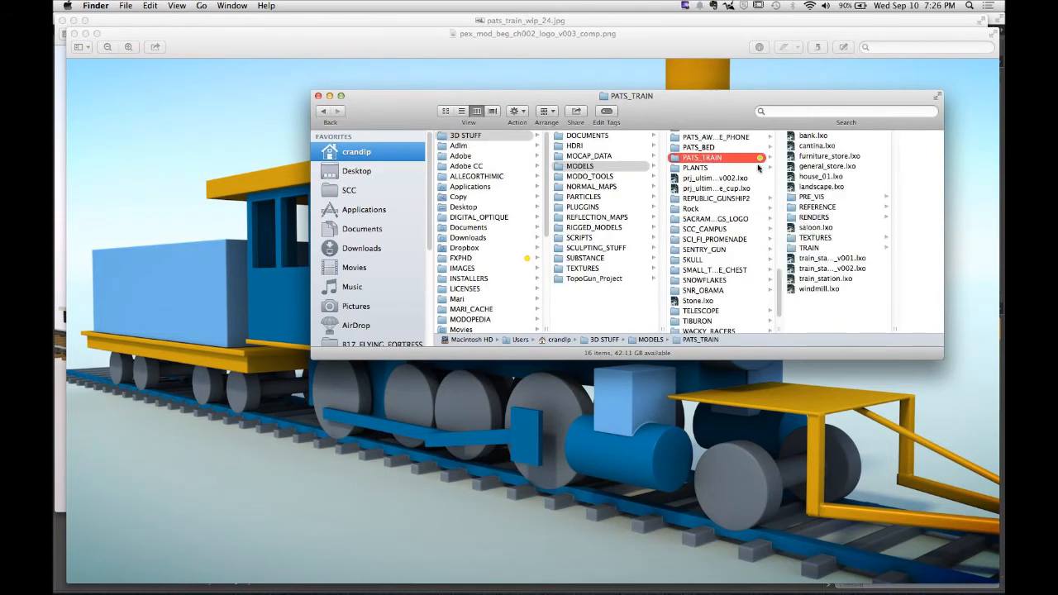
{"action": "left_click", "coordinate": [814, 210]}
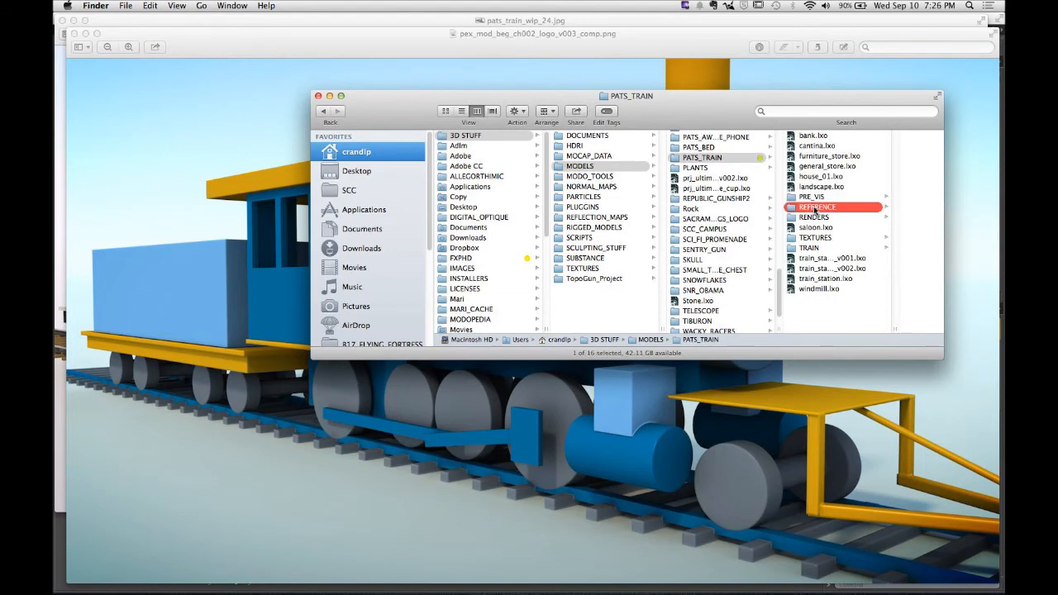
- Show the REFERENCE folder in Cover Flow view and enlarge the window and preview area
{"action": "left_click", "coordinate": [490, 114]}
{"action": "left_click_drag", "start_coordinate": [673, 112], "coordinate": [554, 82]}
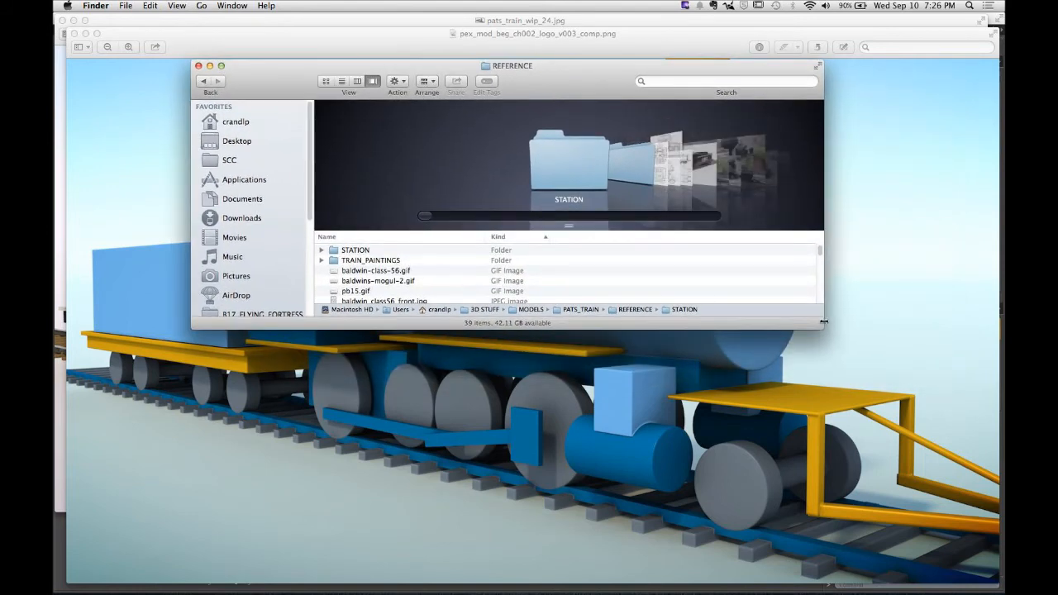
{"action": "left_click_drag", "start_coordinate": [823, 327], "coordinate": [910, 467]}
{"action": "left_click", "coordinate": [401, 272]}
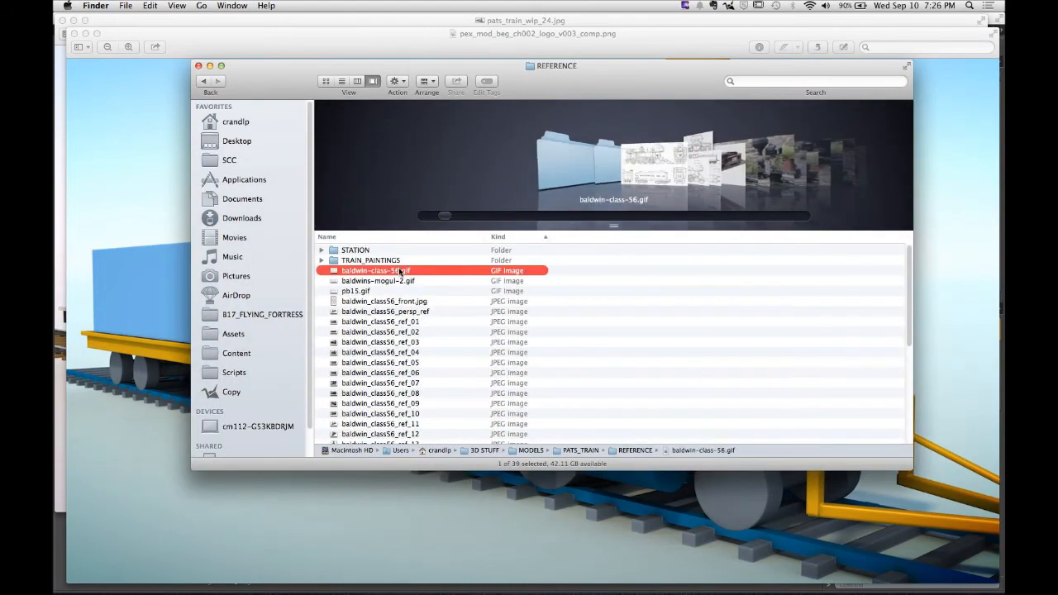
{"action": "left_click_drag", "start_coordinate": [612, 227], "coordinate": [613, 366]}
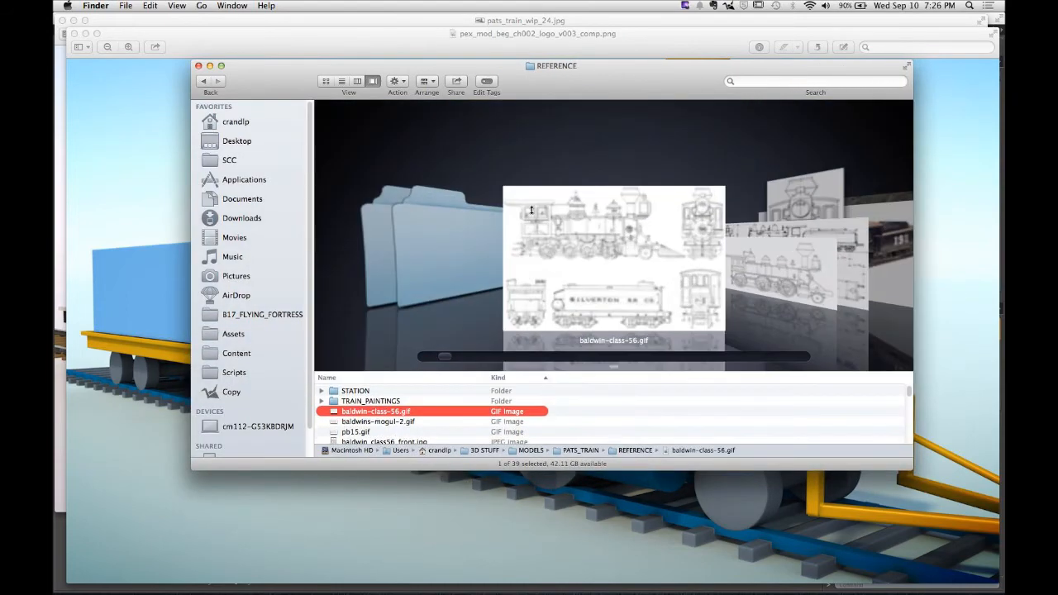
{"action": "left_click_drag", "start_coordinate": [290, 65], "coordinate": [164, 16]}
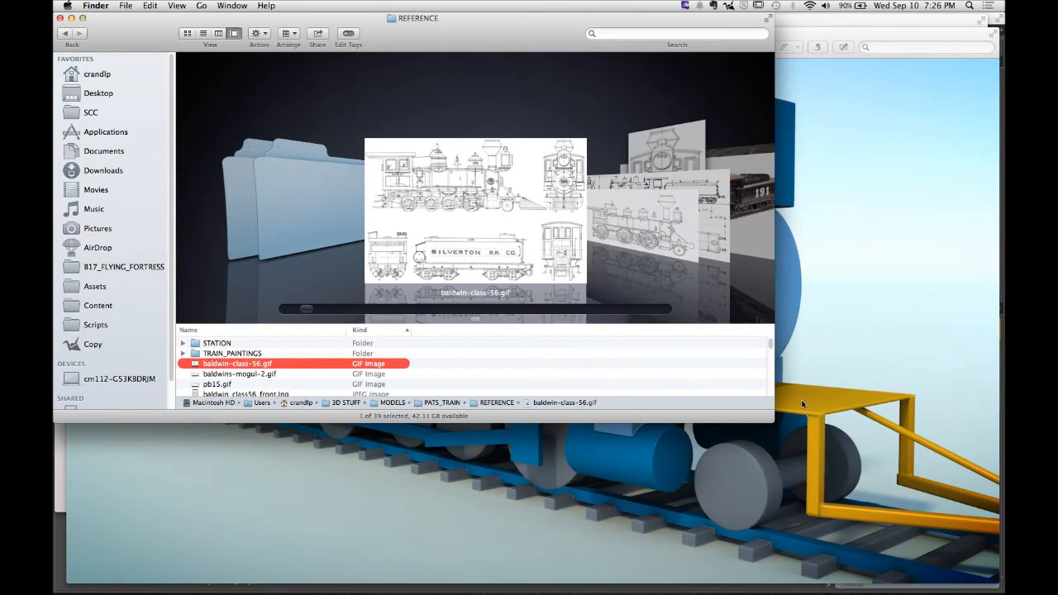
{"action": "left_click_drag", "start_coordinate": [776, 420], "coordinate": [1003, 554]}
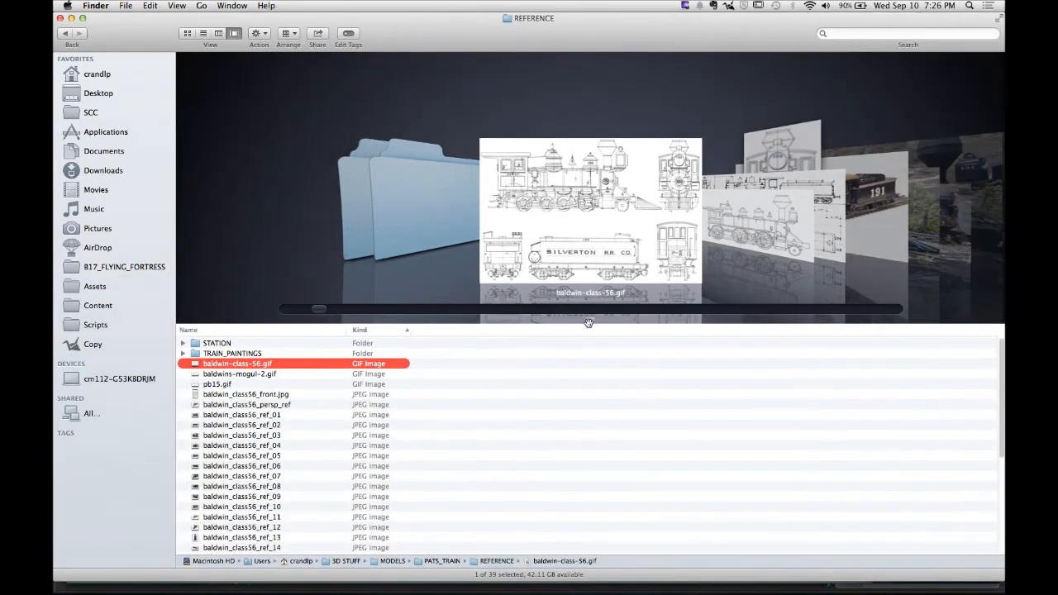
{"action": "left_click_drag", "start_coordinate": [590, 318], "coordinate": [633, 581]}
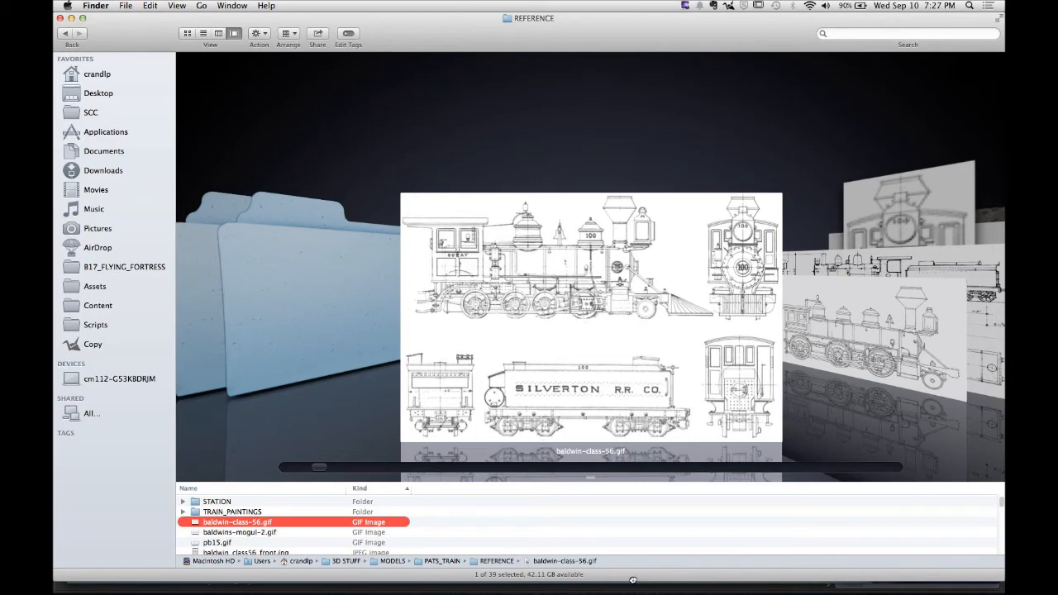
- Step through the Baldwin class 56 reference drawings and photos in Cover Flow
{"action": "key", "text": "Down"}
{"action": "key", "text": "Down"}
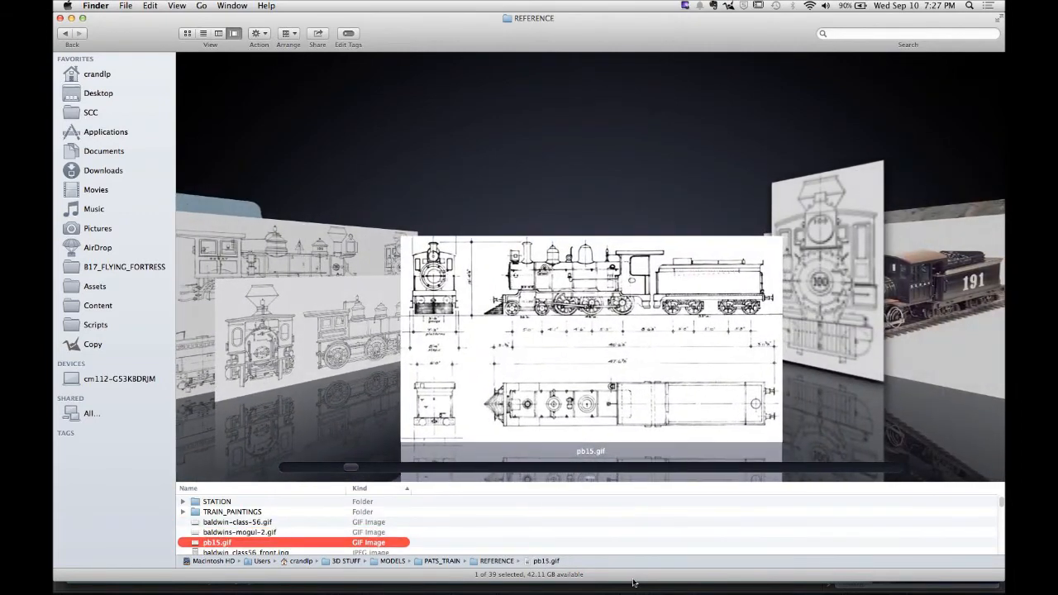
{"action": "key", "text": "Down"}
{"action": "key", "text": "Down"}
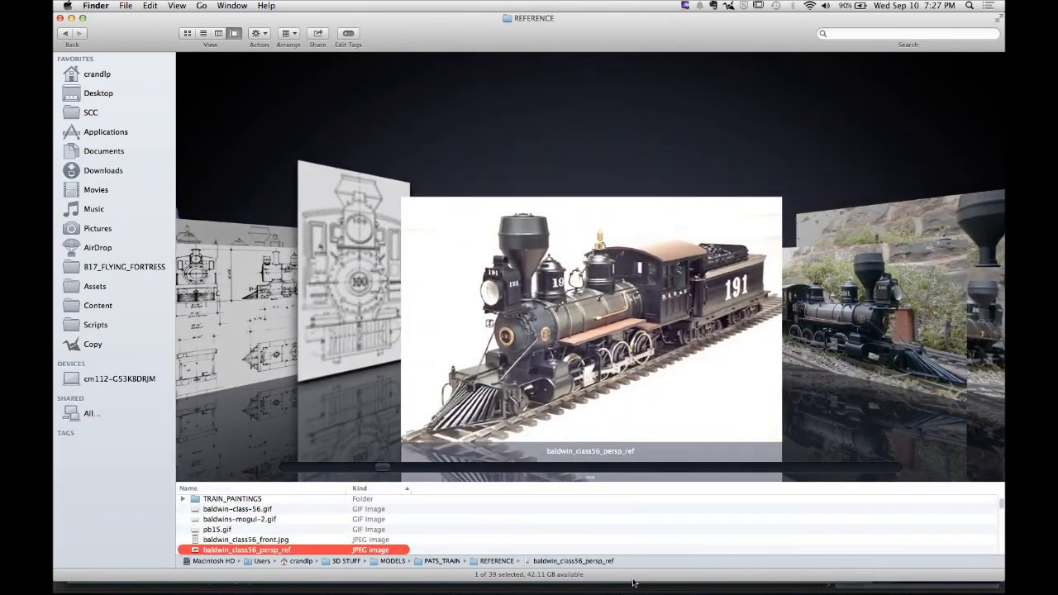
{"action": "key", "text": "Down"}
{"action": "key", "text": "Down"}
{"action": "key", "text": "Down"}
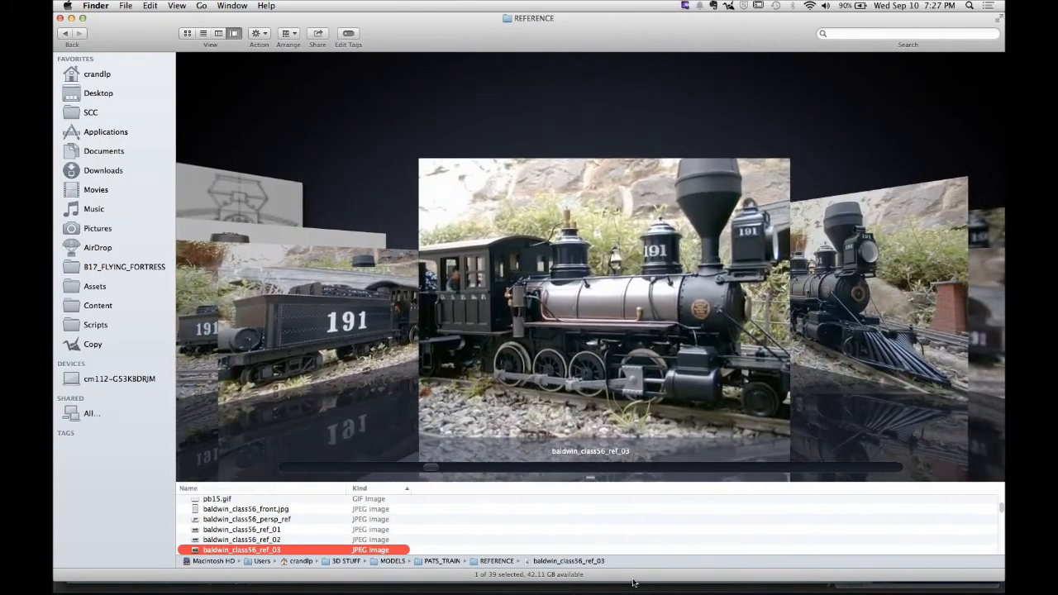
{"action": "key", "text": "Down"}
{"action": "key", "text": "Down"}
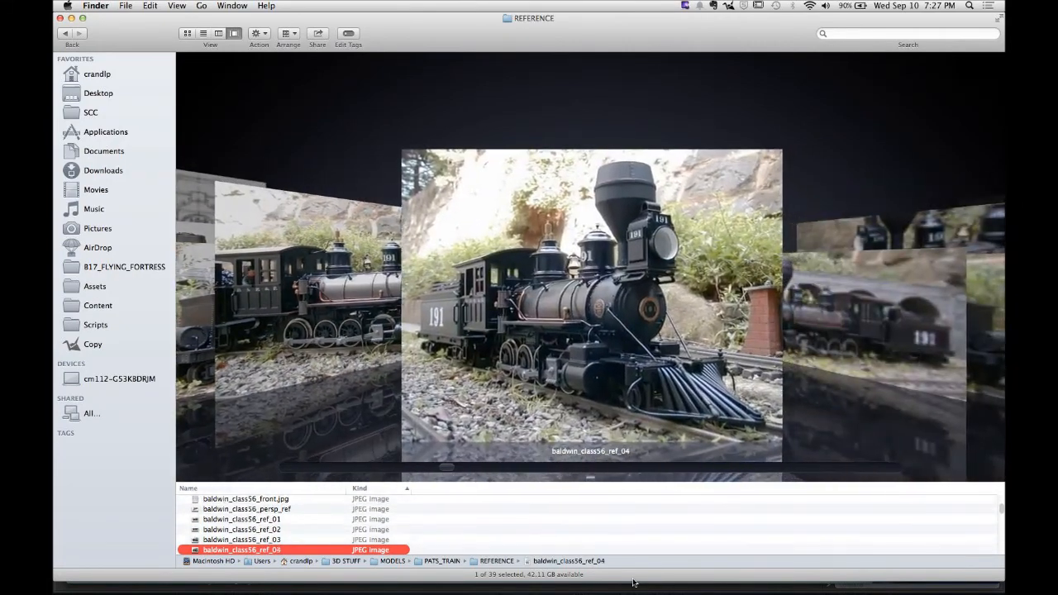
{"action": "key", "text": "Down"}
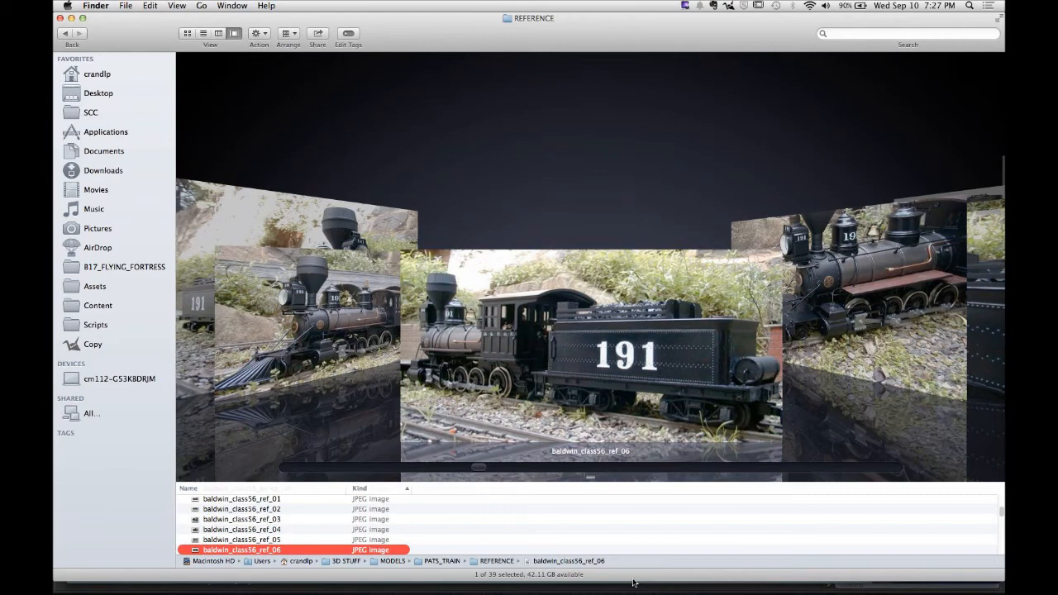
{"action": "key", "text": "Down"}
{"action": "key", "text": "Down"}
{"action": "key", "text": "Down"}
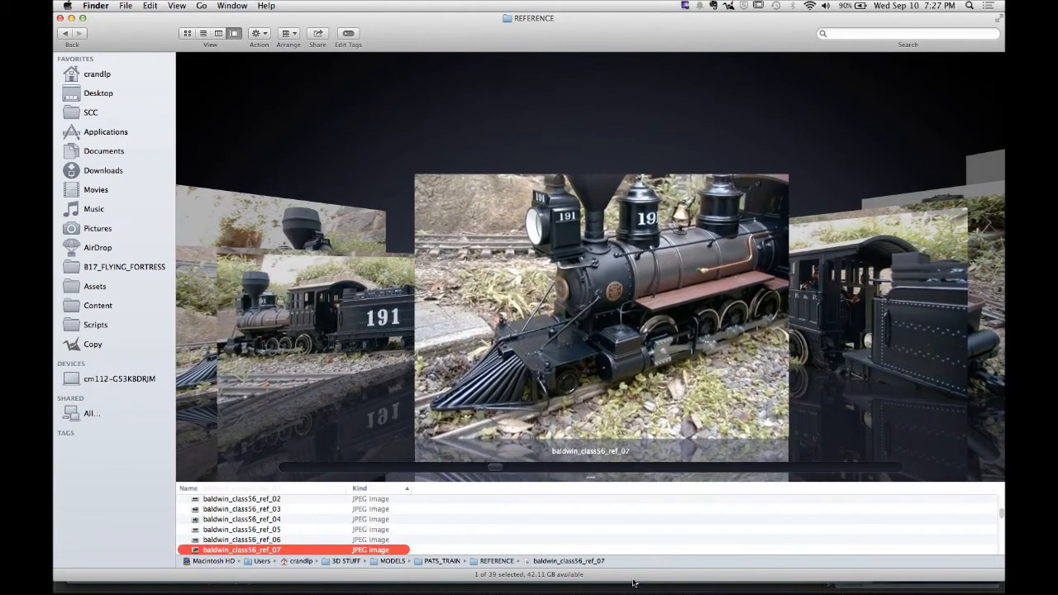
{"action": "key", "text": "Down"}
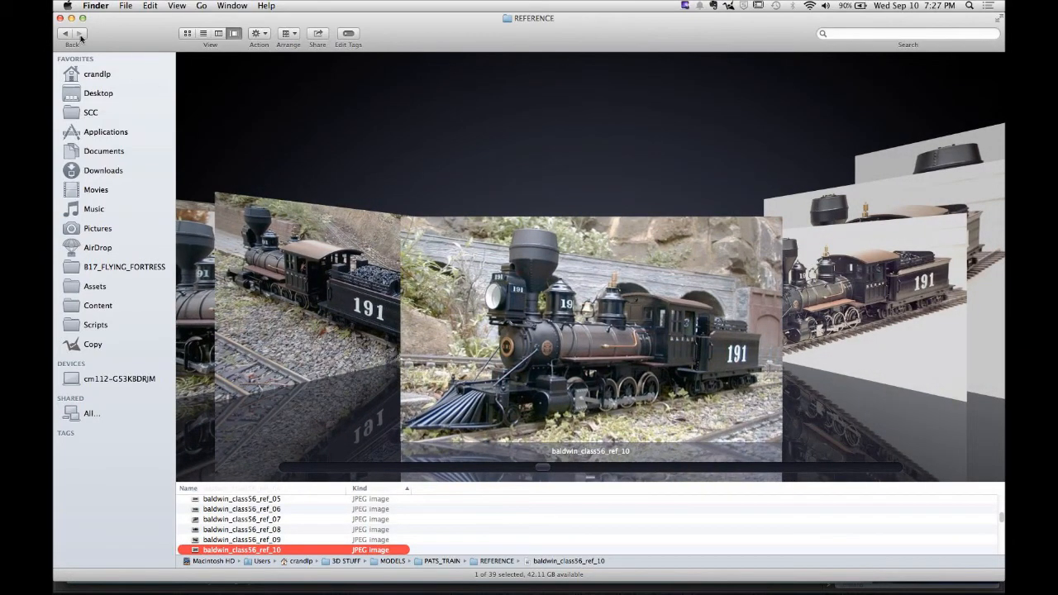
- Open wagon_rnd_wip_03.JPG from the CONESTOGA_WAGON RENDERS WIPS folder in Preview, then return to Finder
{"action": "left_click", "coordinate": [219, 36]}
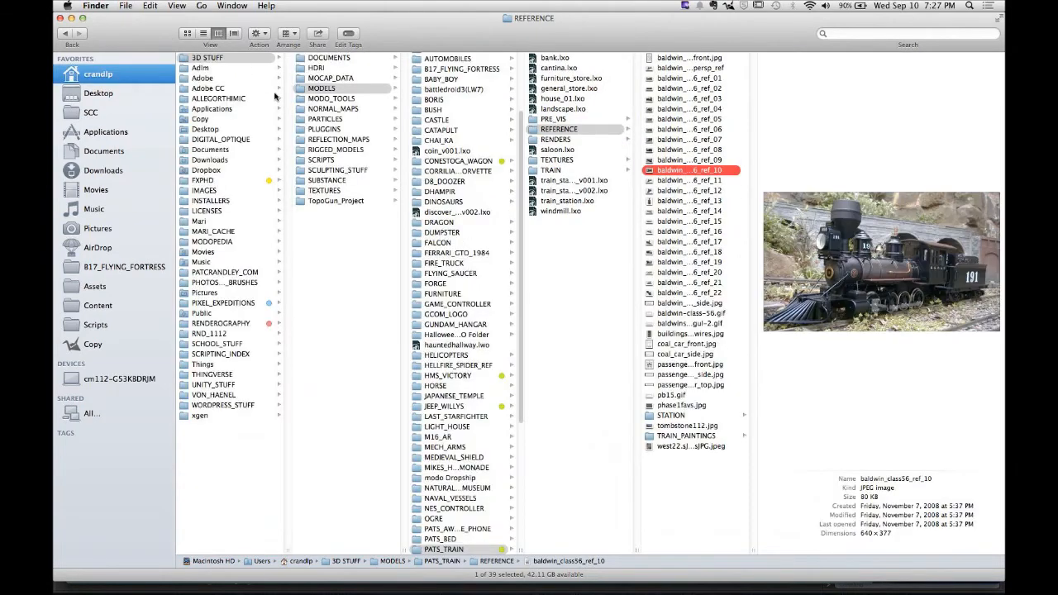
{"action": "left_click", "coordinate": [322, 89]}
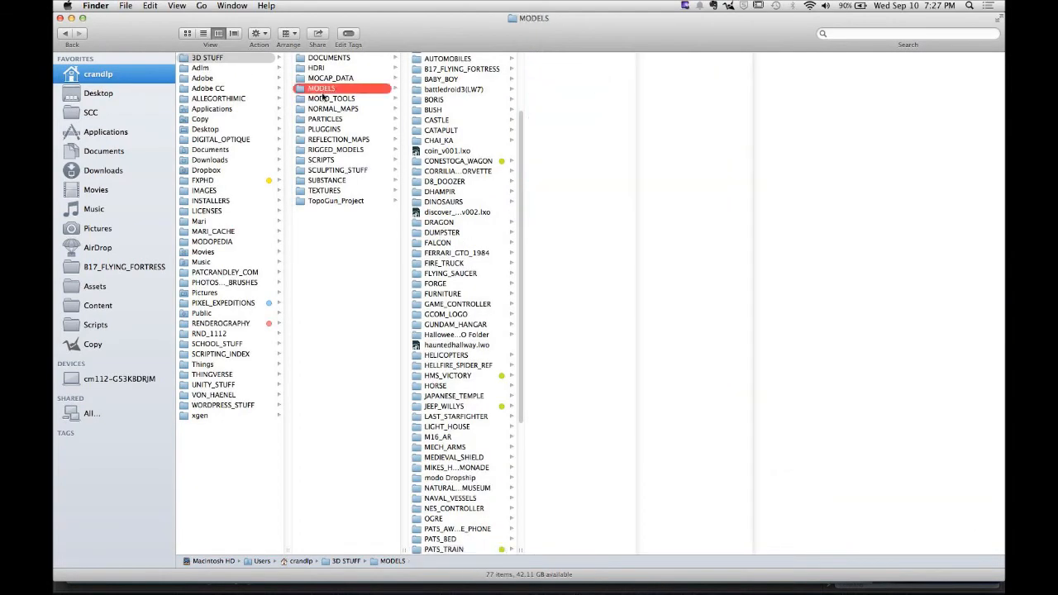
{"action": "left_click", "coordinate": [438, 160]}
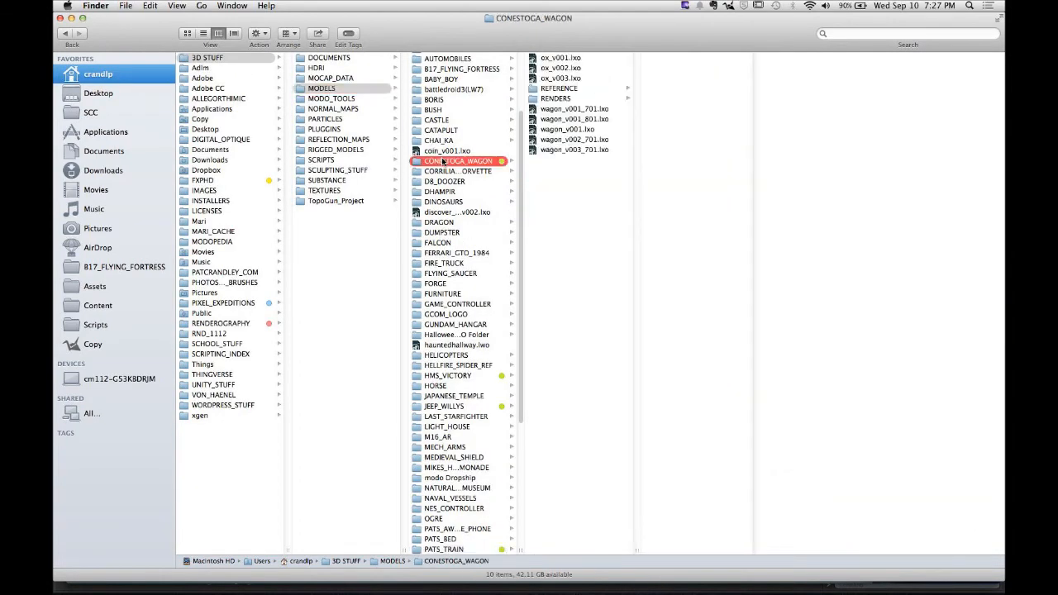
{"action": "left_click", "coordinate": [566, 98]}
{"action": "left_click", "coordinate": [666, 60]}
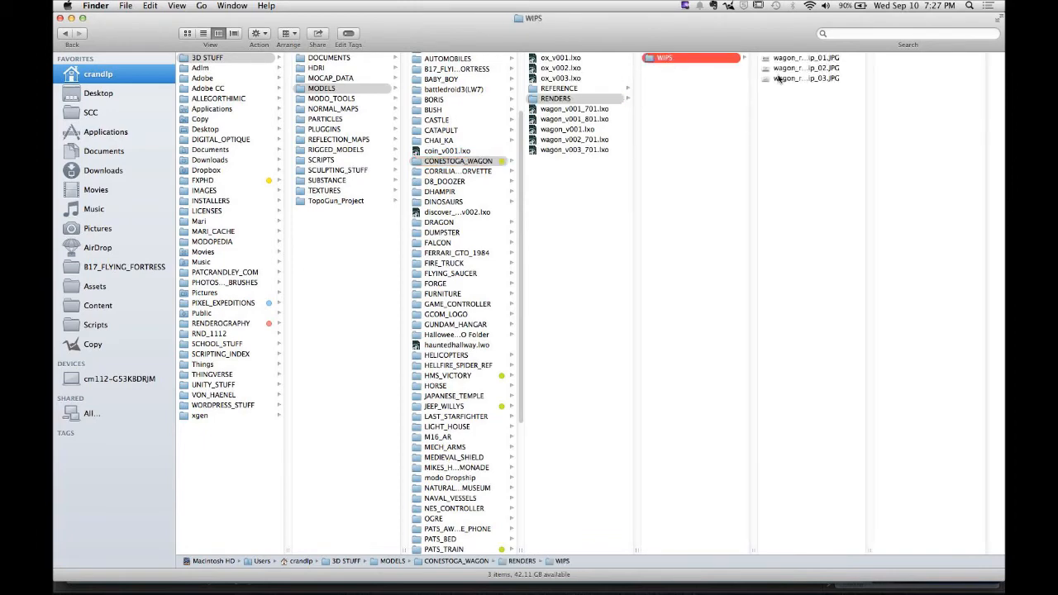
{"action": "double_click", "coordinate": [783, 78]}
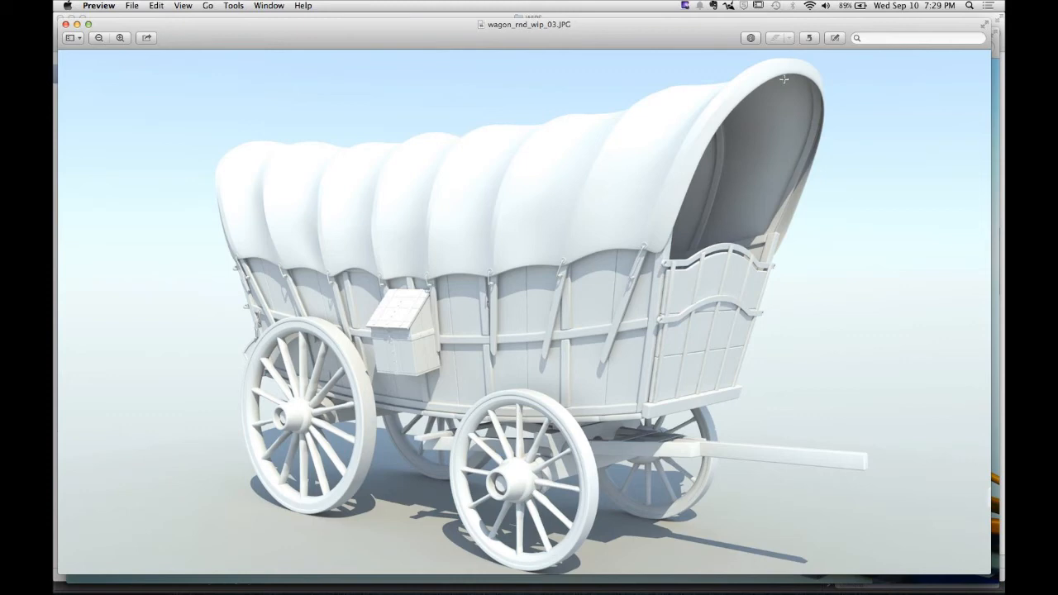
{"action": "mouse_move", "coordinate": [143, 578]}
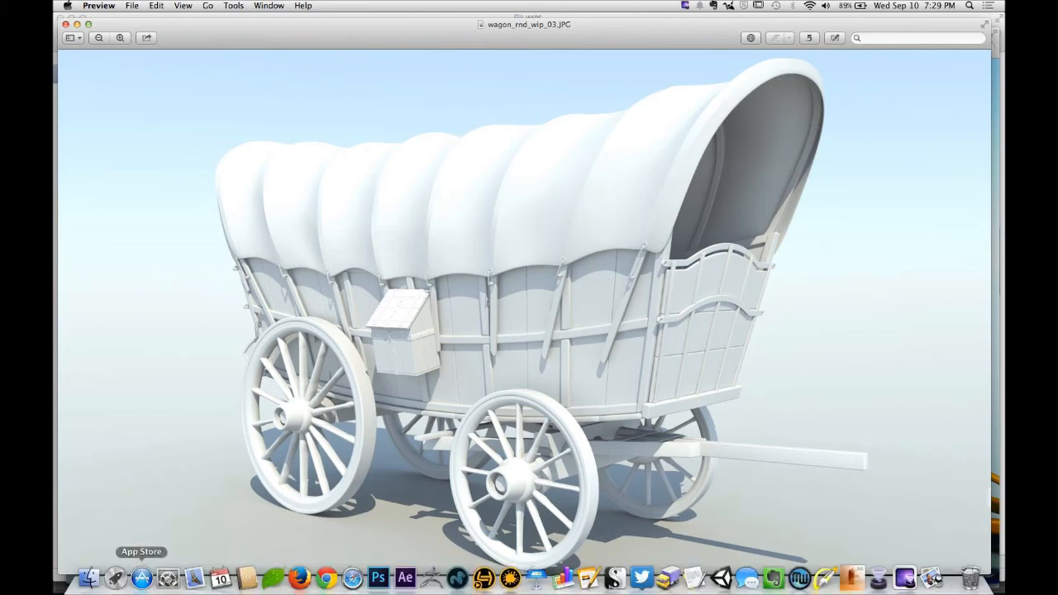
{"action": "left_click", "coordinate": [89, 579]}
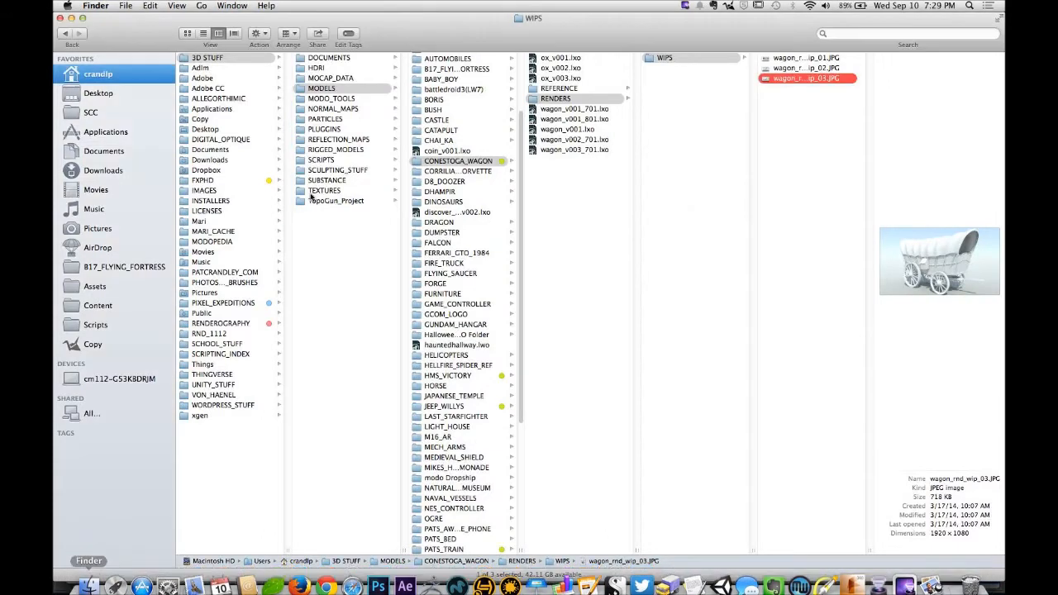
- Open the REFERENCE folder of CONESTOGA_WAGON, select its first image and switch to Cover Flow view
{"action": "left_click", "coordinate": [579, 89]}
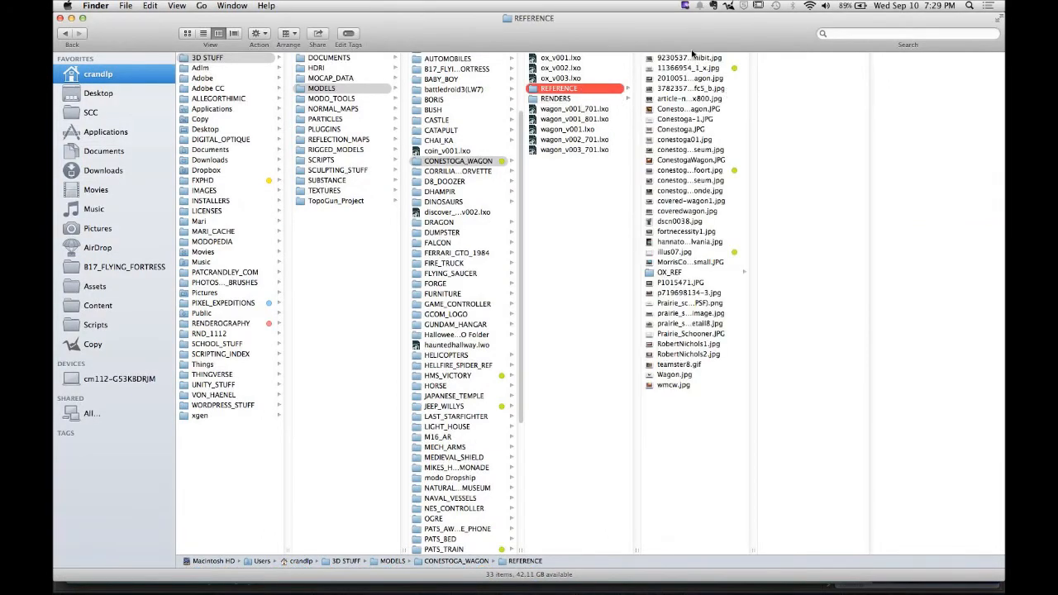
{"action": "left_click", "coordinate": [692, 58]}
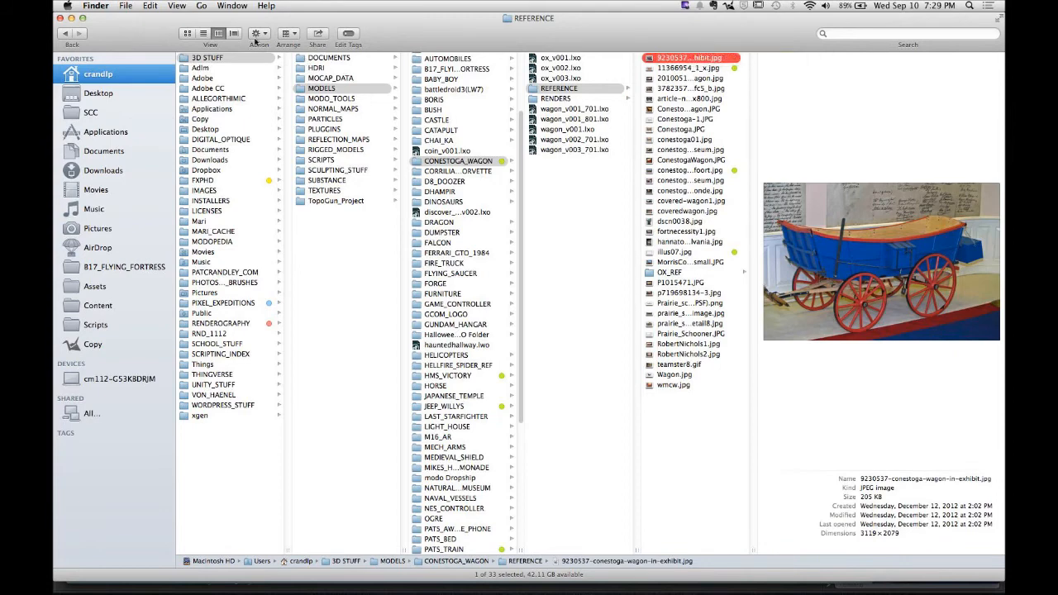
{"action": "left_click", "coordinate": [234, 33]}
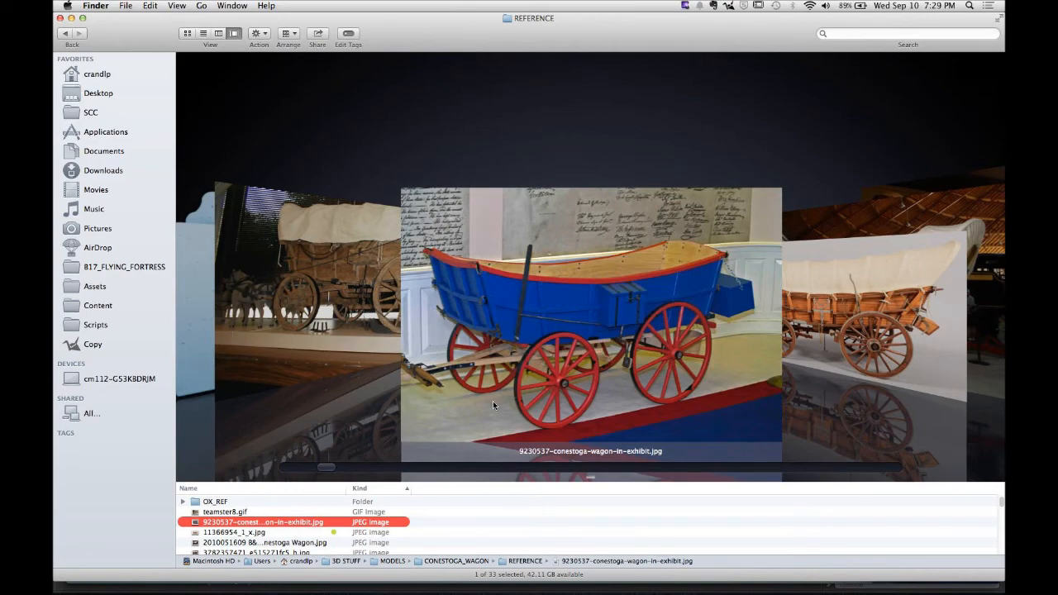
- Step through the Conestoga wagon reference photos and drawings in Cover Flow
{"action": "key", "text": "Right"}
{"action": "key", "text": "Right"}
{"action": "key", "text": "Right"}
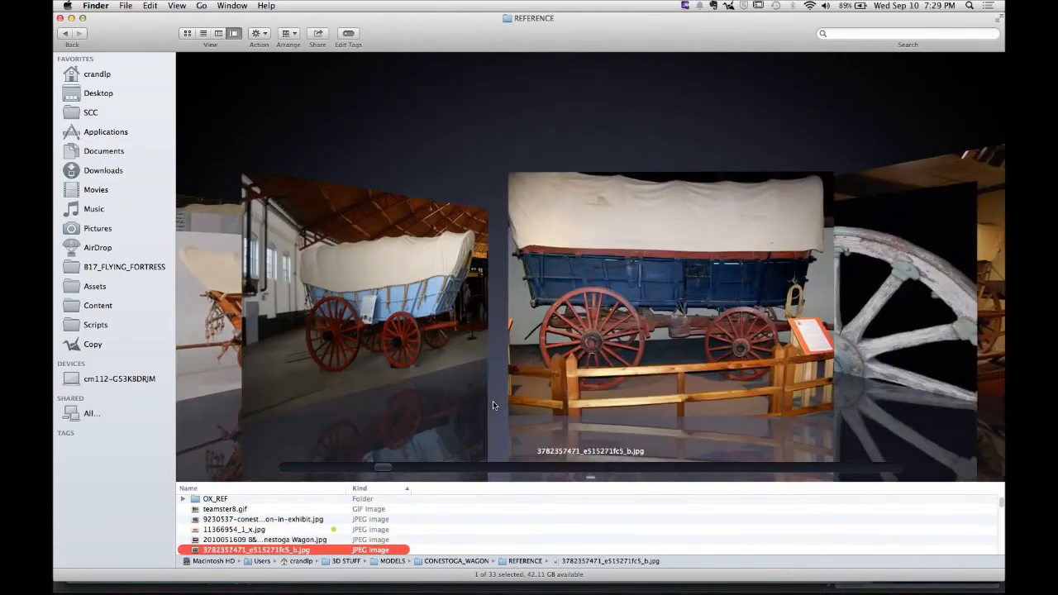
{"action": "key", "text": "Right"}
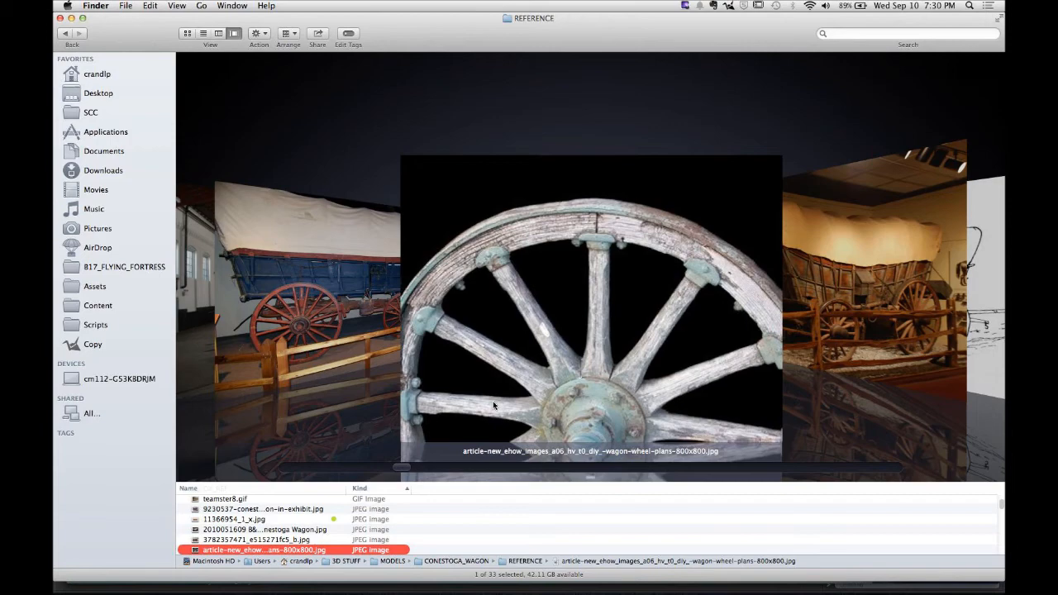
{"action": "key", "text": "Down"}
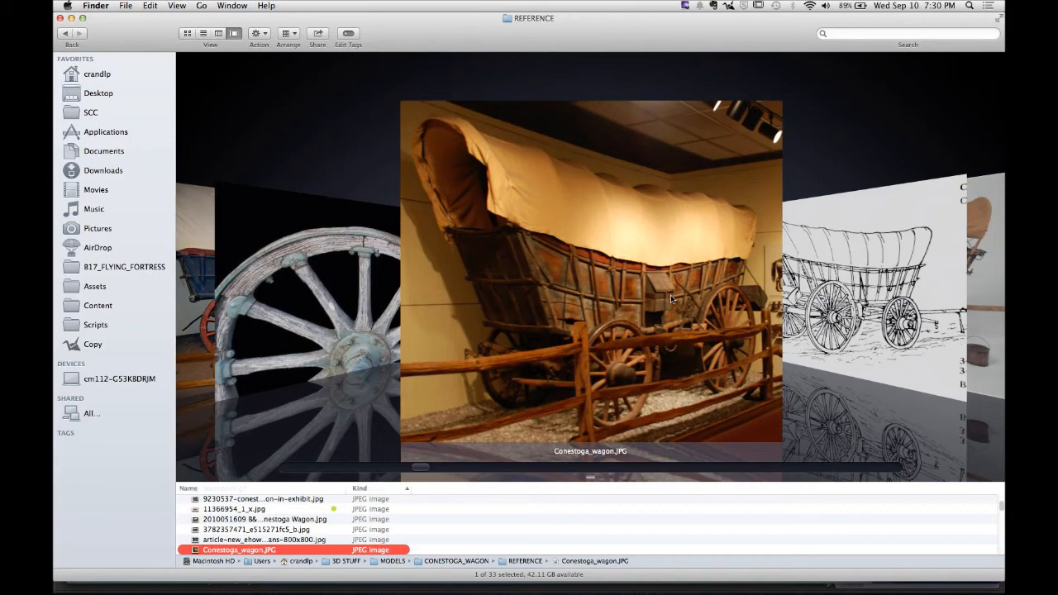
{"action": "key", "text": "Down"}
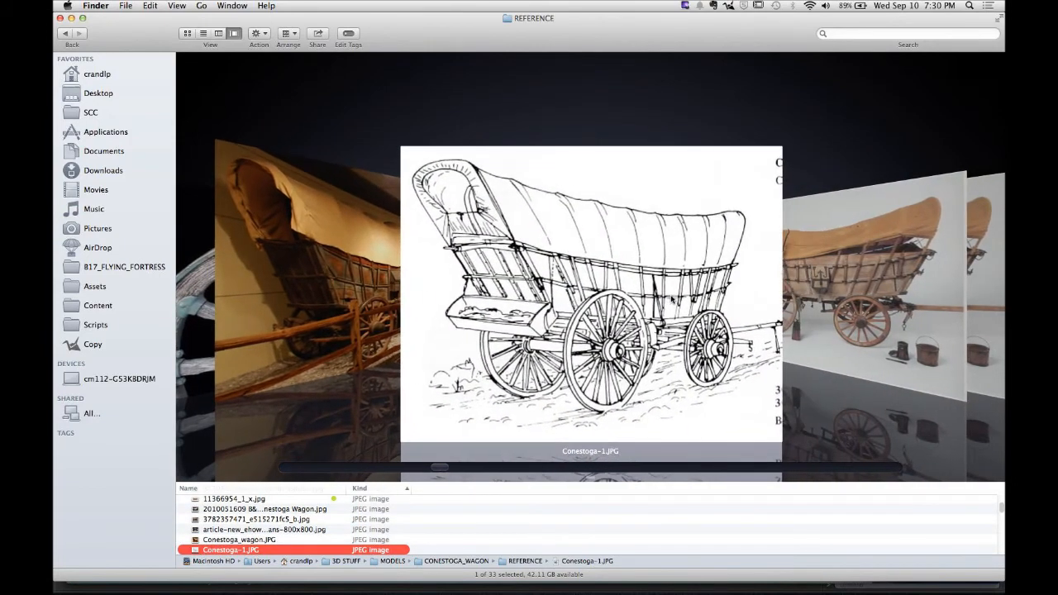
{"action": "key", "text": "Down"}
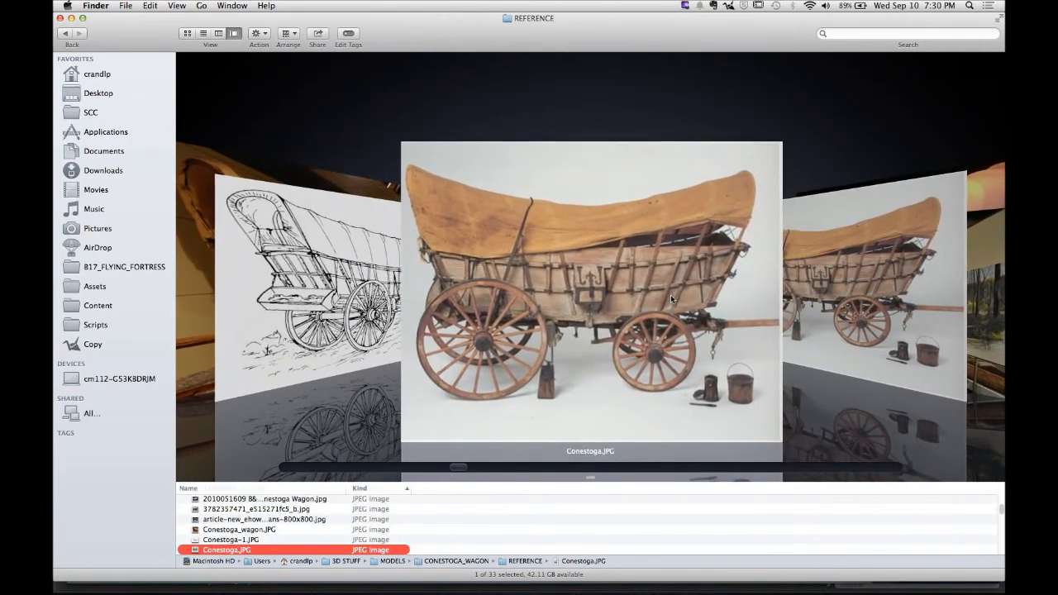
{"action": "key", "text": "Down"}
{"action": "key", "text": "Down"}
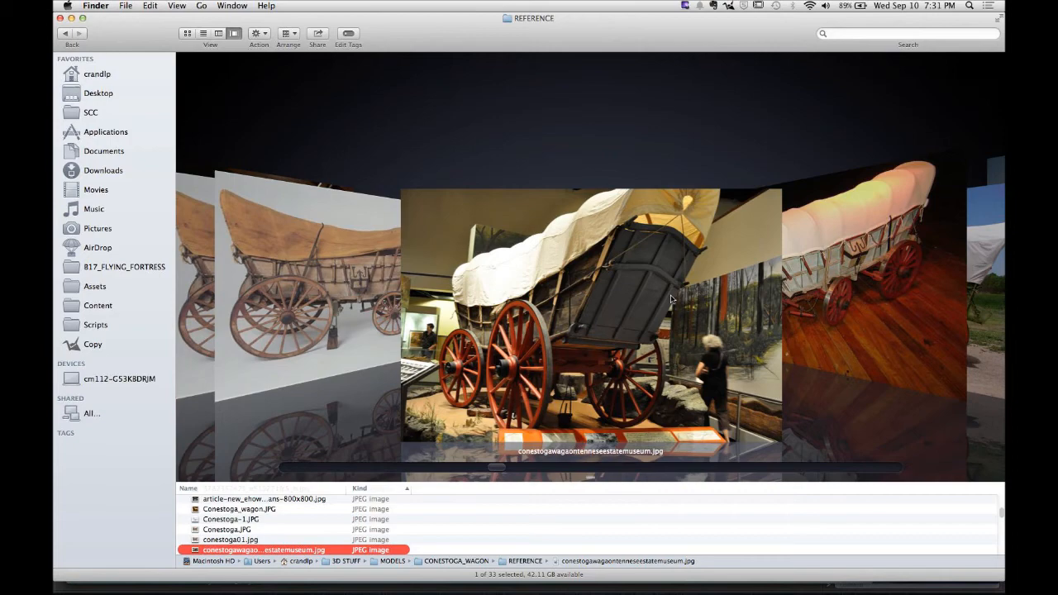
- Switch to the wagon_rnd_wip_03.JPG render in Preview and back to Finder
{"action": "key", "text": "super+Tab"}
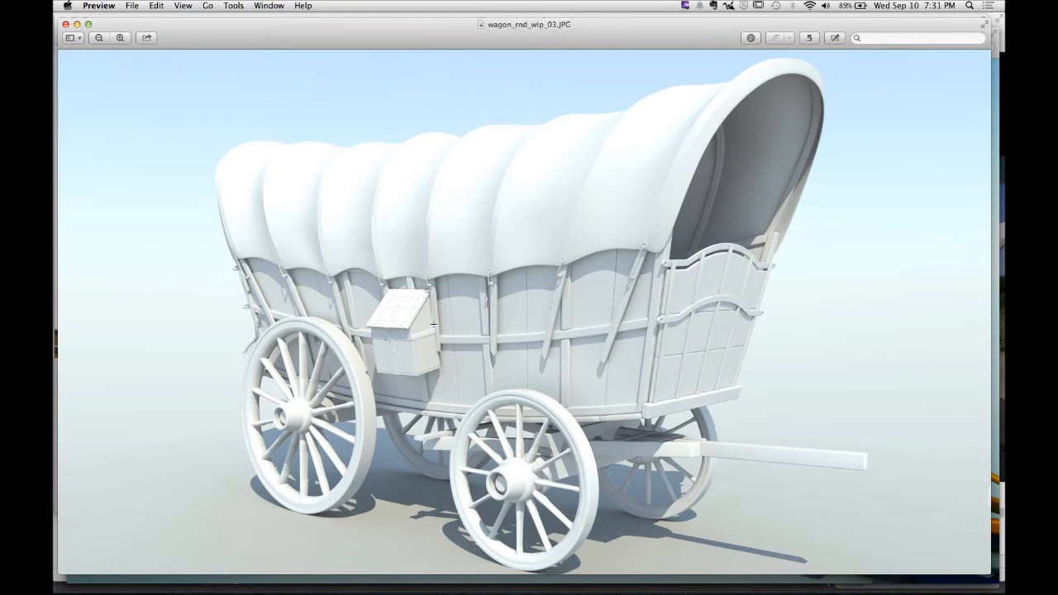
{"action": "mouse_move", "coordinate": [273, 579]}
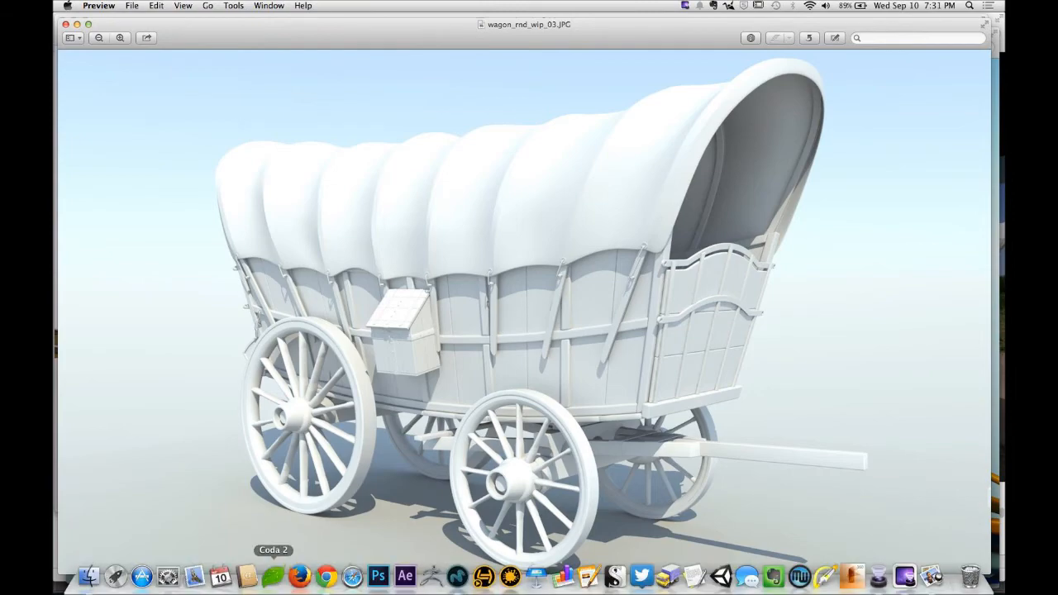
{"action": "left_click", "coordinate": [89, 575]}
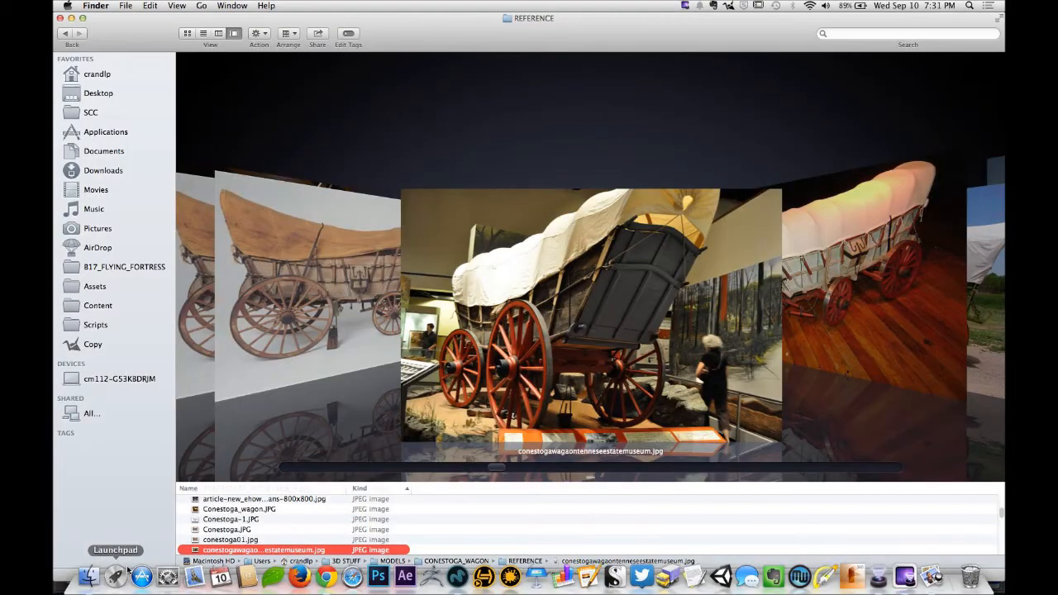
- Browse the remaining Conestoga wagon reference images through to the end of the folder
{"action": "scroll", "coordinate": [698, 280], "scroll_direction": "down", "scroll_amount": 3}
{"action": "scroll", "coordinate": [698, 279], "scroll_direction": "down", "scroll_amount": 5}
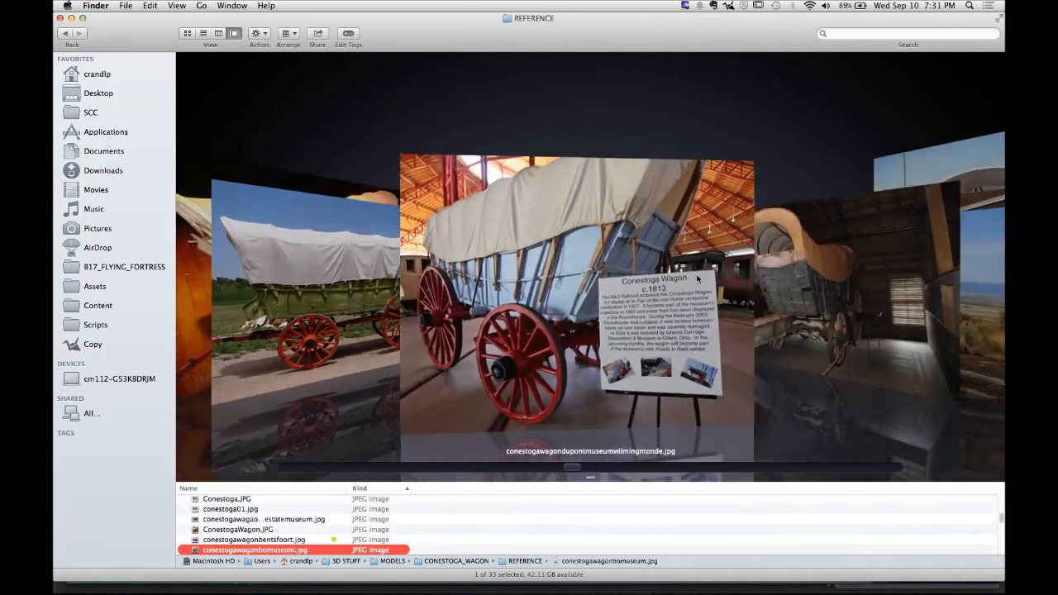
{"action": "scroll", "coordinate": [698, 279], "scroll_direction": "down", "scroll_amount": 3}
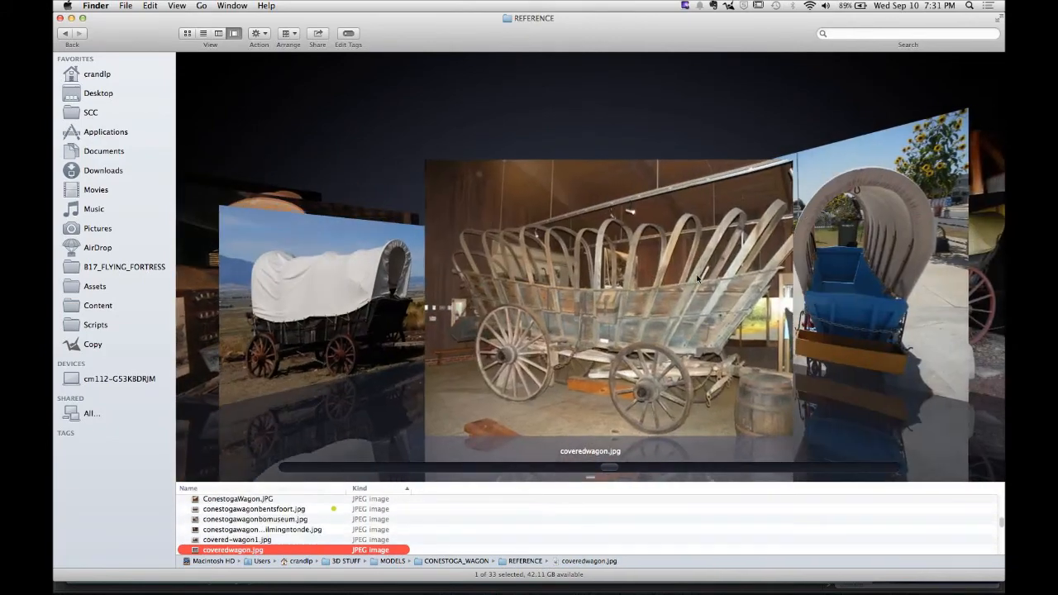
{"action": "scroll", "coordinate": [698, 280], "scroll_direction": "down", "scroll_amount": 2}
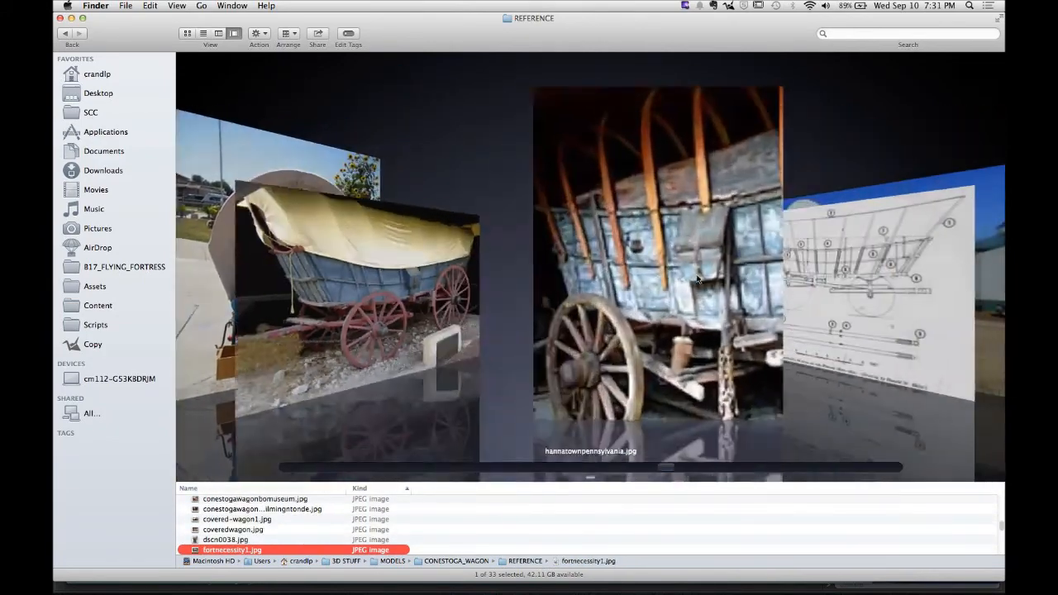
{"action": "scroll", "coordinate": [698, 280], "scroll_direction": "down", "scroll_amount": 1}
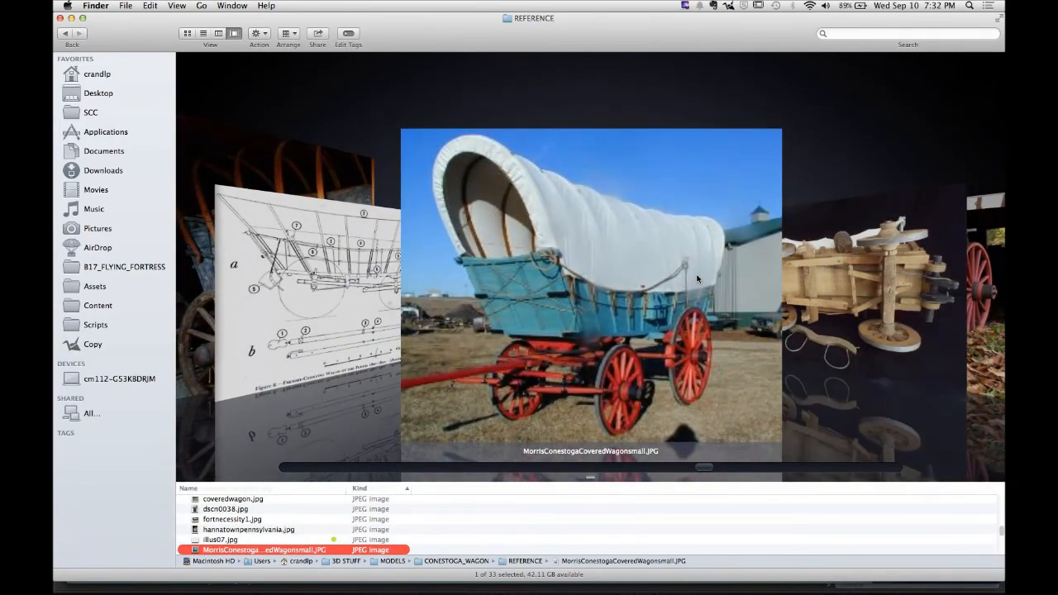
{"action": "scroll", "coordinate": [699, 279], "scroll_direction": "down", "scroll_amount": 1}
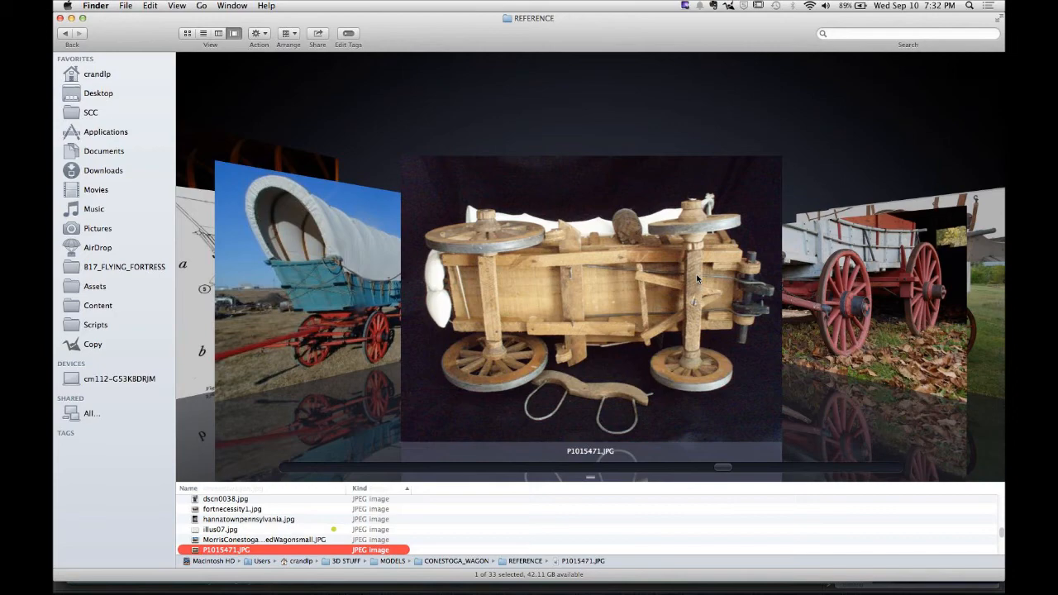
{"action": "key", "text": "Down"}
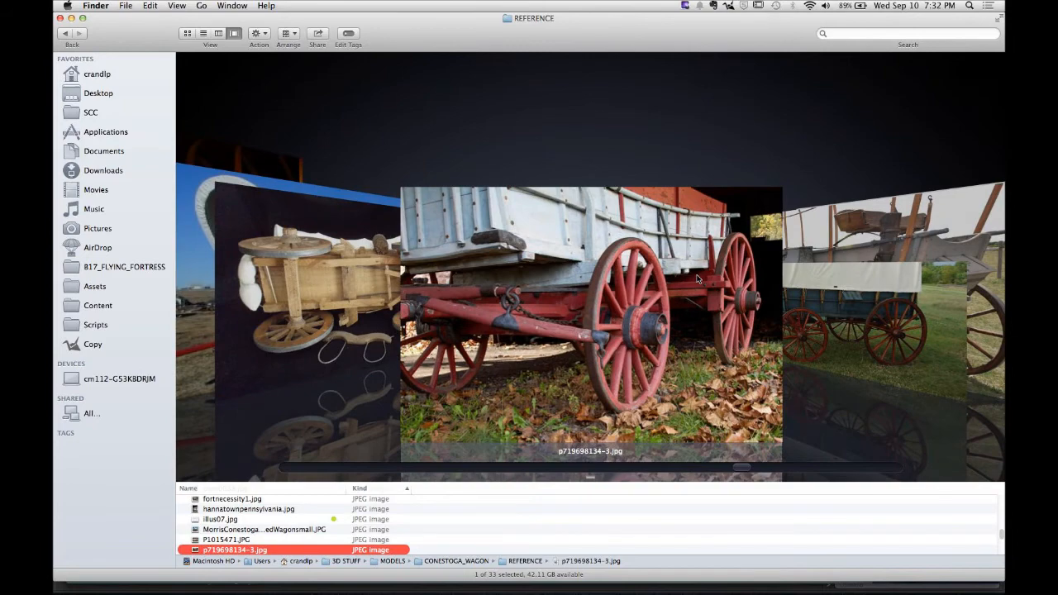
{"action": "key", "text": "Down"}
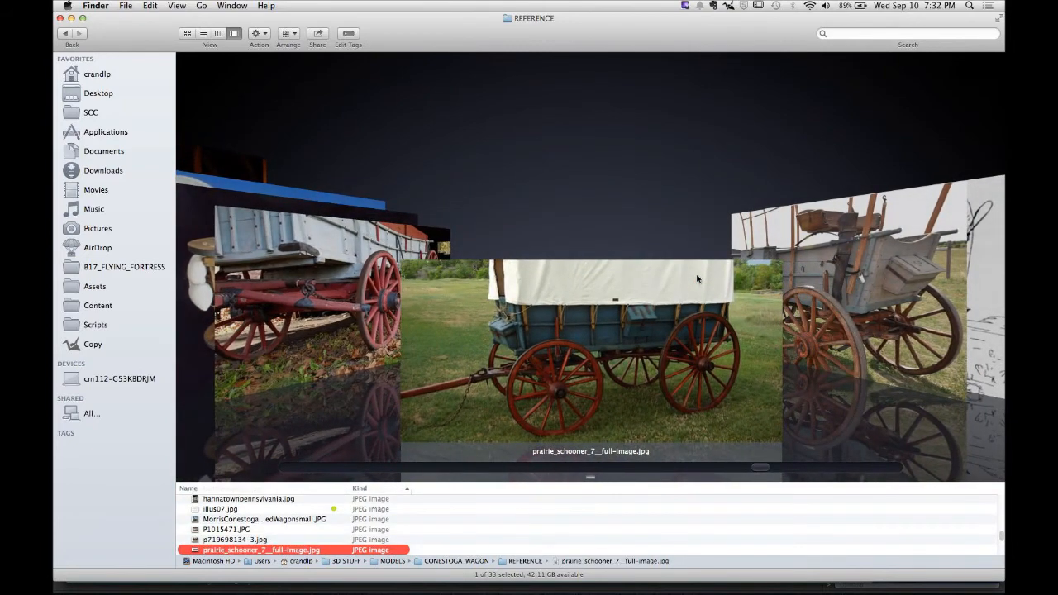
{"action": "key", "text": "Down"}
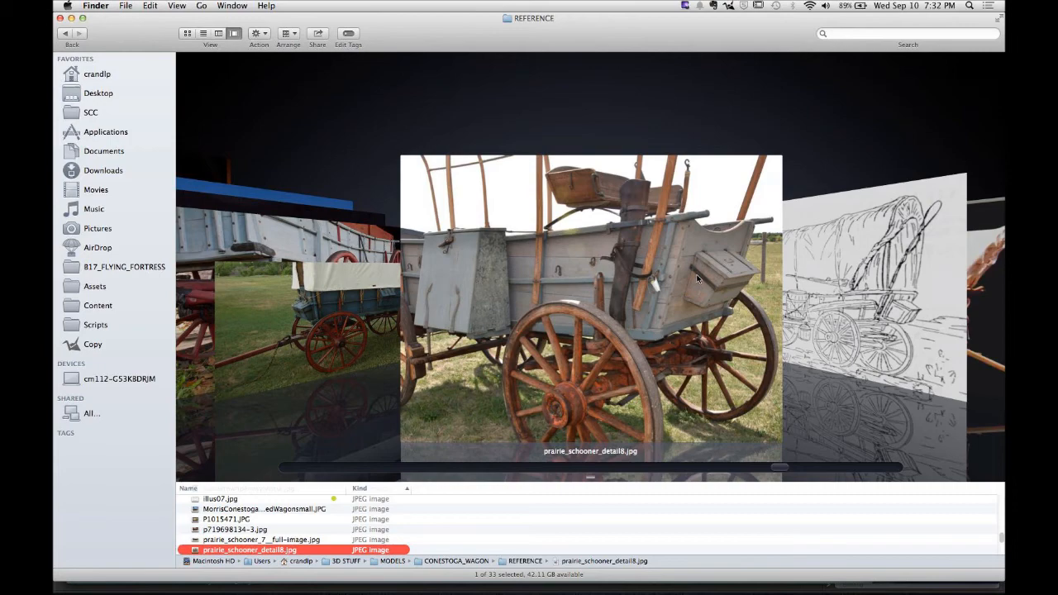
{"action": "key", "text": "Down"}
{"action": "key", "text": "Down"}
{"action": "key", "text": "Down"}
{"action": "key", "text": "Down"}
{"action": "key", "text": "Down"}
{"action": "key", "text": "Down"}
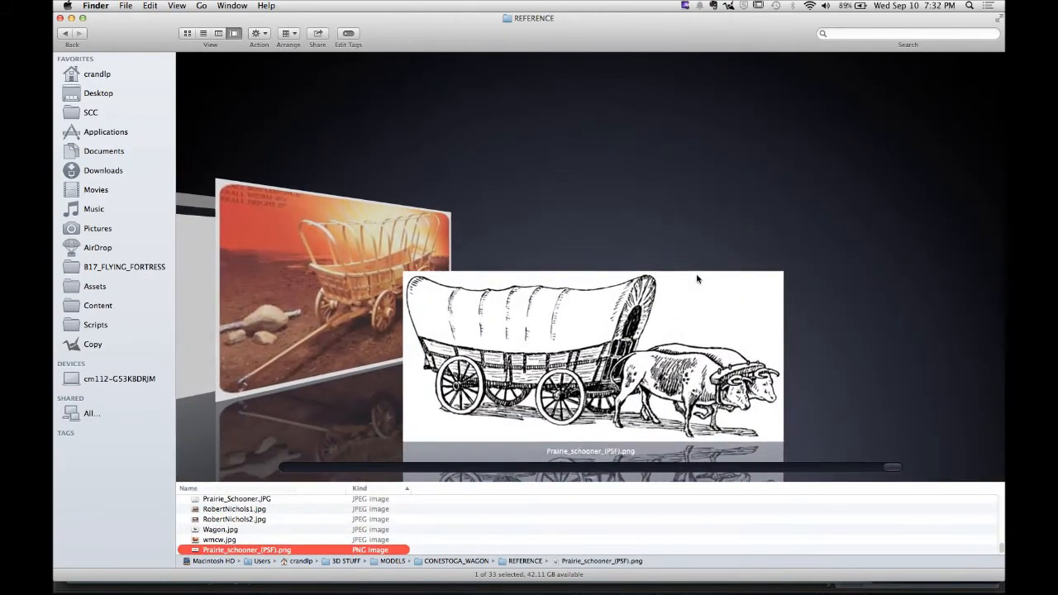
- Go back to column view and open the PLANS folder inside HMS_VICTORY's REFERENCE folder, selecting the anchor side plan
{"action": "left_click", "coordinate": [65, 33]}
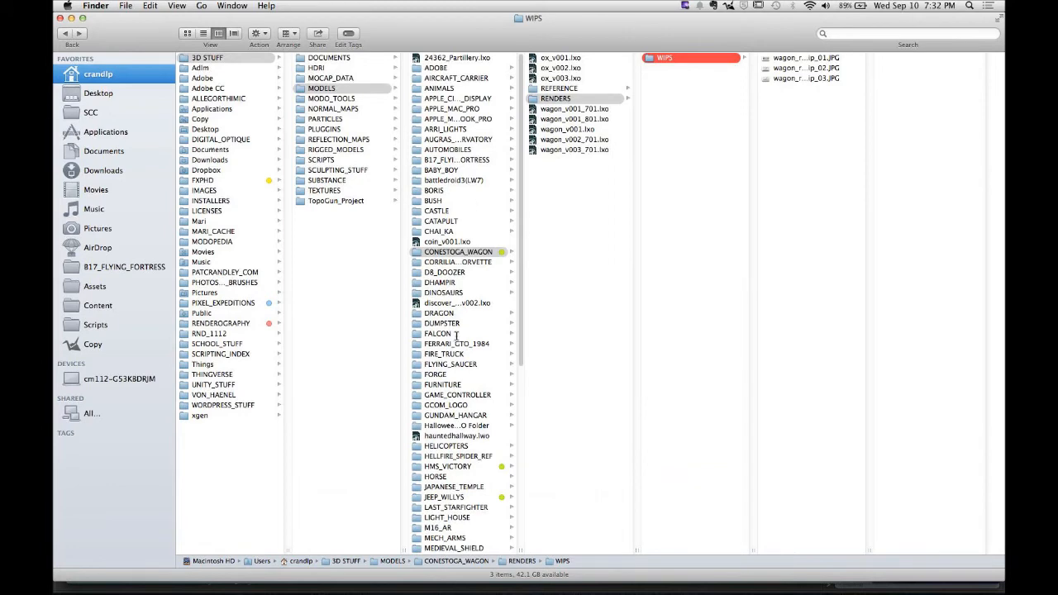
{"action": "scroll", "coordinate": [465, 380], "scroll_direction": "down", "scroll_amount": 4}
{"action": "scroll", "coordinate": [465, 380], "scroll_direction": "down", "scroll_amount": 8}
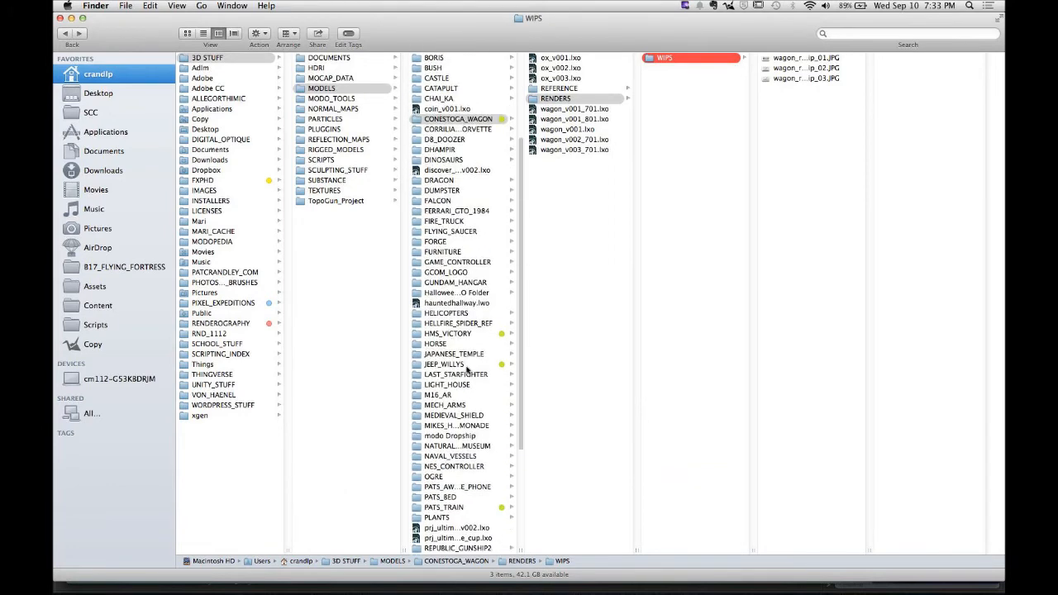
{"action": "left_click", "coordinate": [469, 265]}
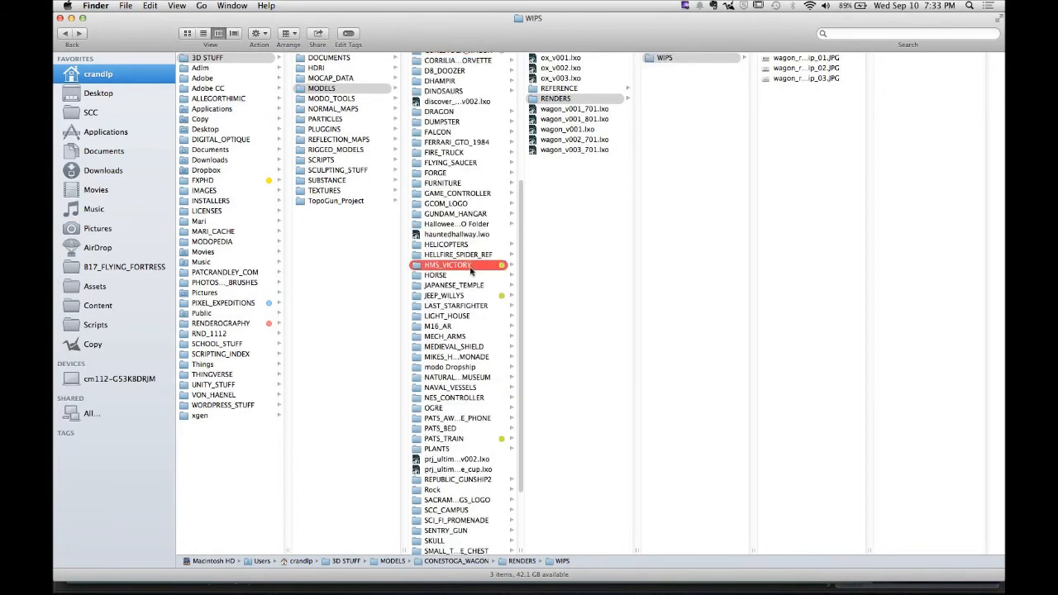
{"action": "left_click", "coordinate": [576, 79]}
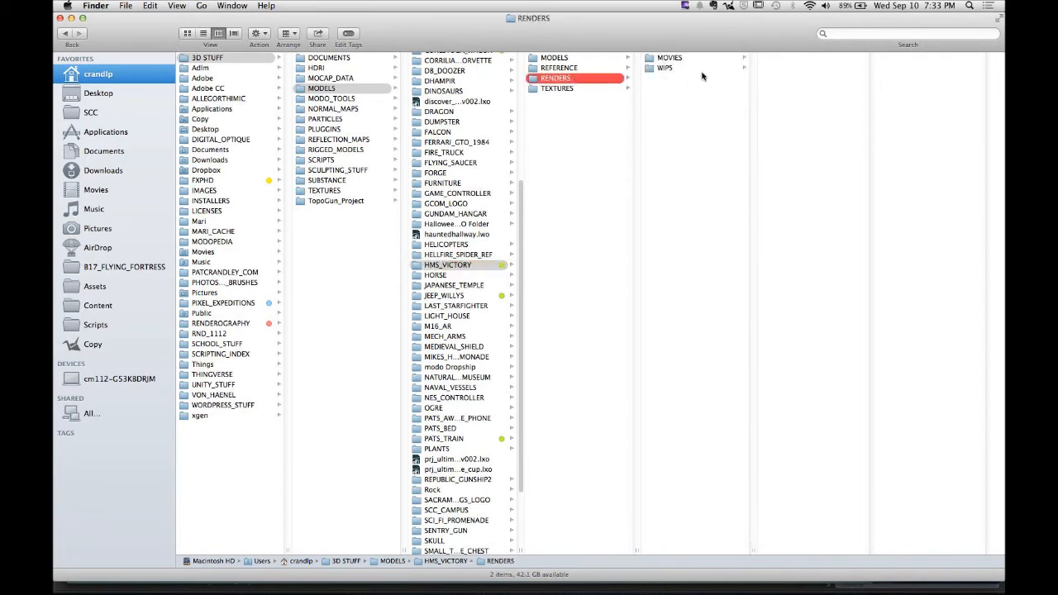
{"action": "left_click", "coordinate": [574, 68]}
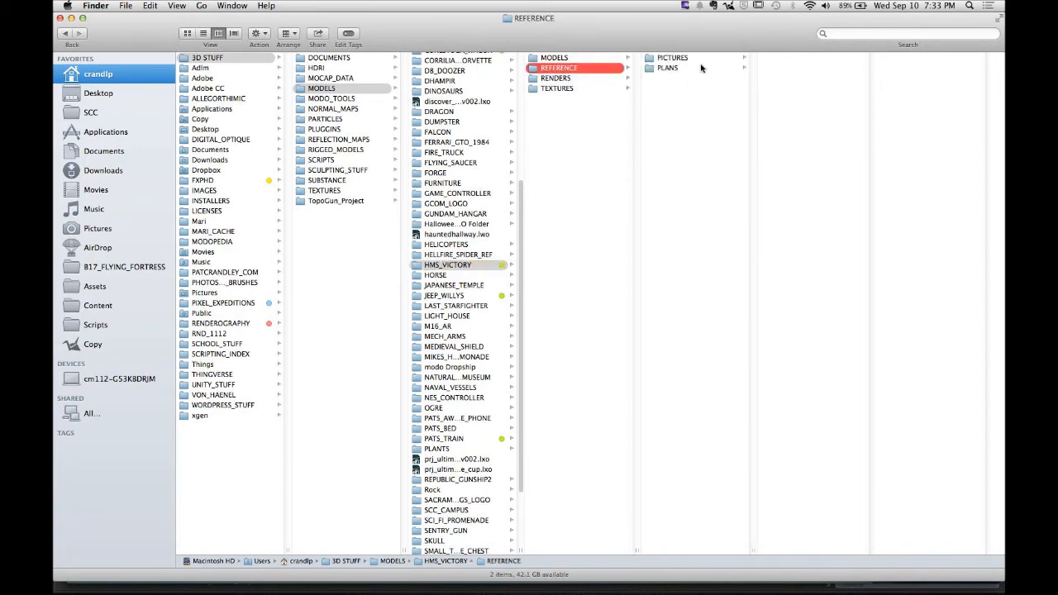
{"action": "left_click", "coordinate": [700, 68]}
{"action": "left_click", "coordinate": [803, 69]}
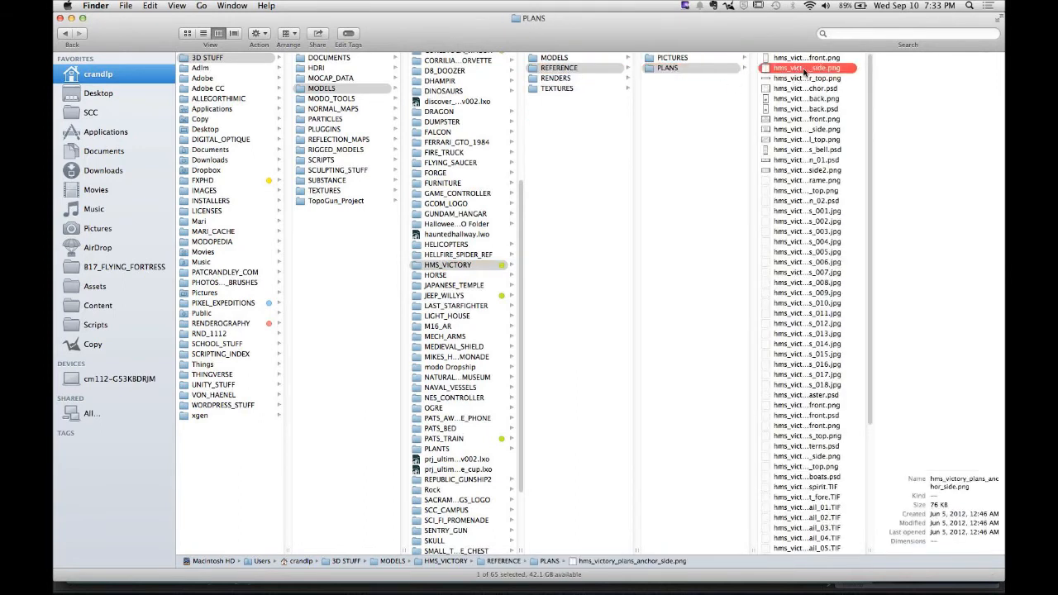
- Quick Look the HMS Victory anchor plan drawings
{"action": "key", "text": "space"}
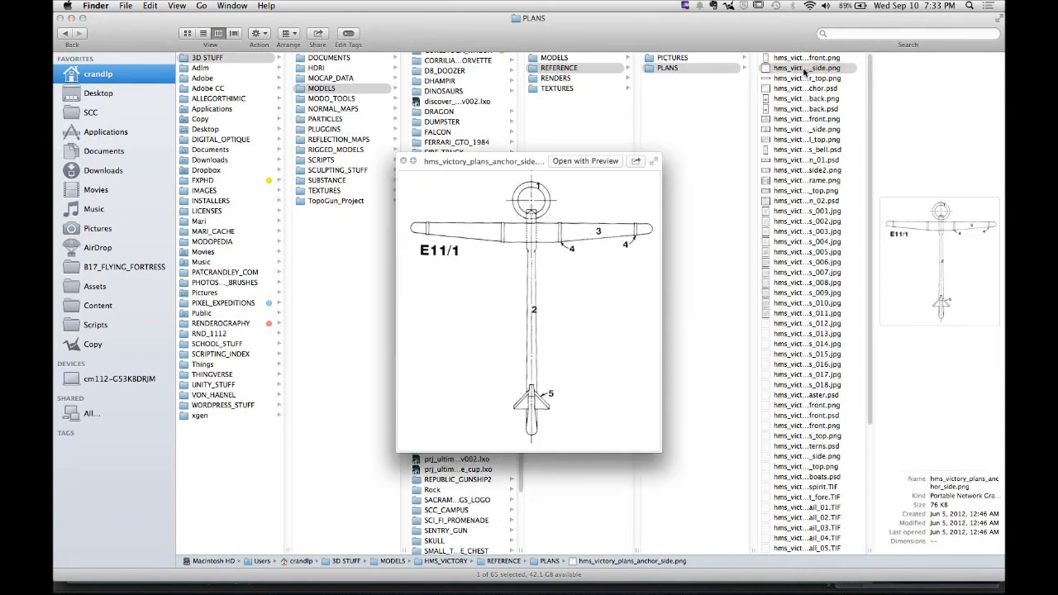
{"action": "key", "text": "Down"}
{"action": "key", "text": "Down"}
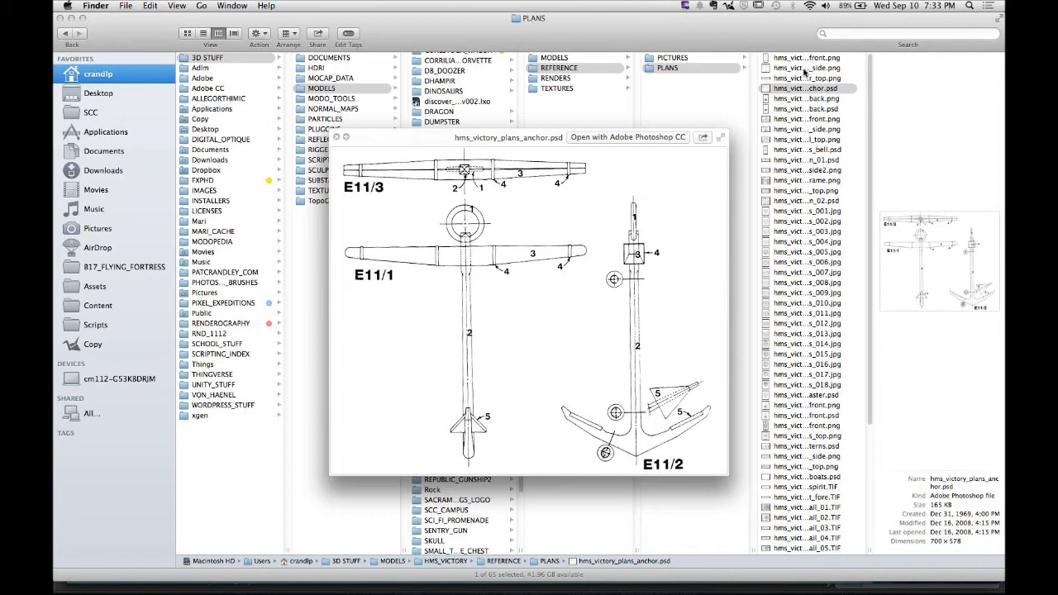
{"action": "key", "text": "space"}
- Switch to the Basic Train assignment page in Chrome and review its examples and resources section
{"action": "mouse_move", "coordinate": [694, 583]}
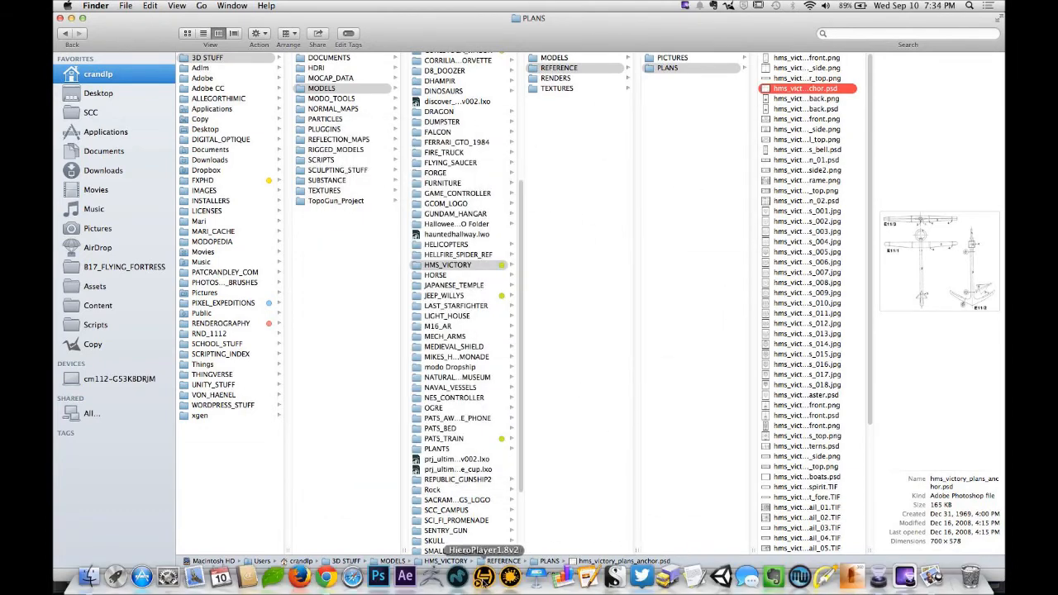
{"action": "left_click", "coordinate": [326, 577]}
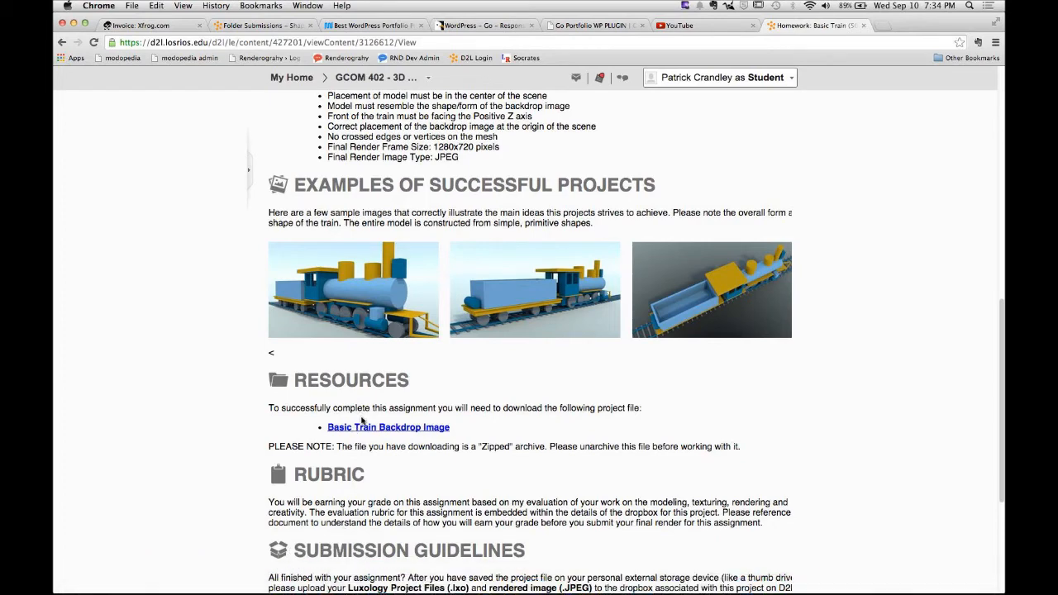
{"action": "scroll", "coordinate": [362, 421], "scroll_direction": "down", "scroll_amount": 1}
{"action": "left_click_drag", "start_coordinate": [301, 416], "coordinate": [489, 412]}
{"action": "left_click", "coordinate": [568, 404]}
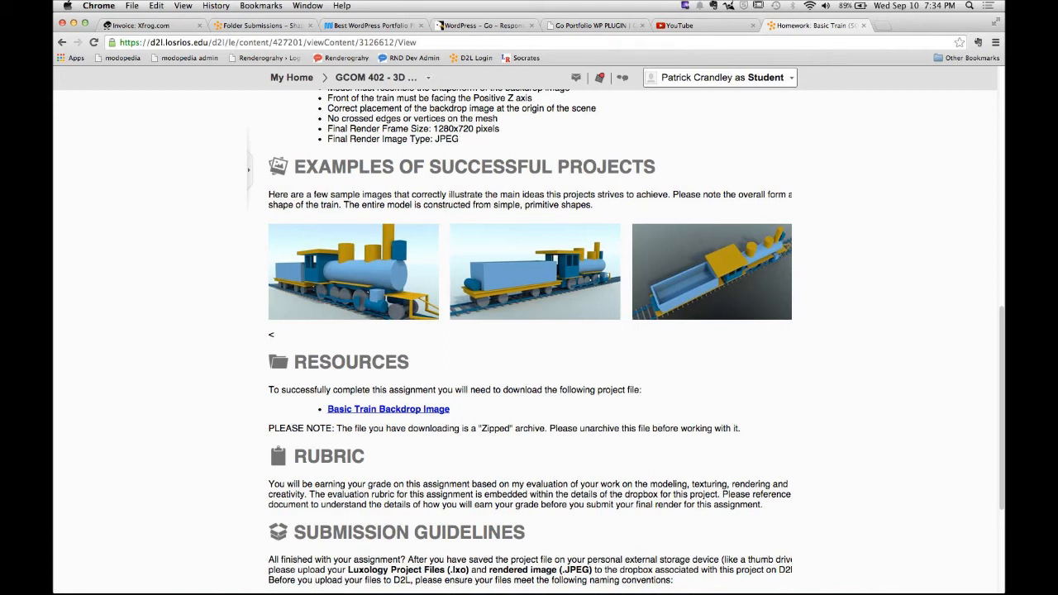
- Switch to MODO with the pats_train_v014_textured scene and open the File menu
{"action": "left_click", "coordinate": [456, 576]}
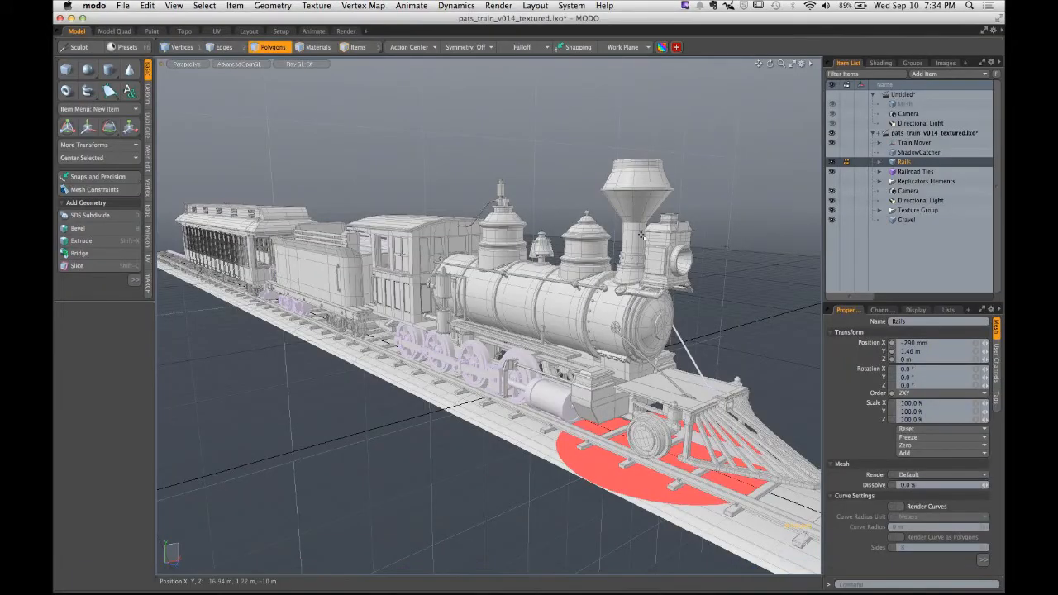
{"action": "left_click", "coordinate": [121, 6]}
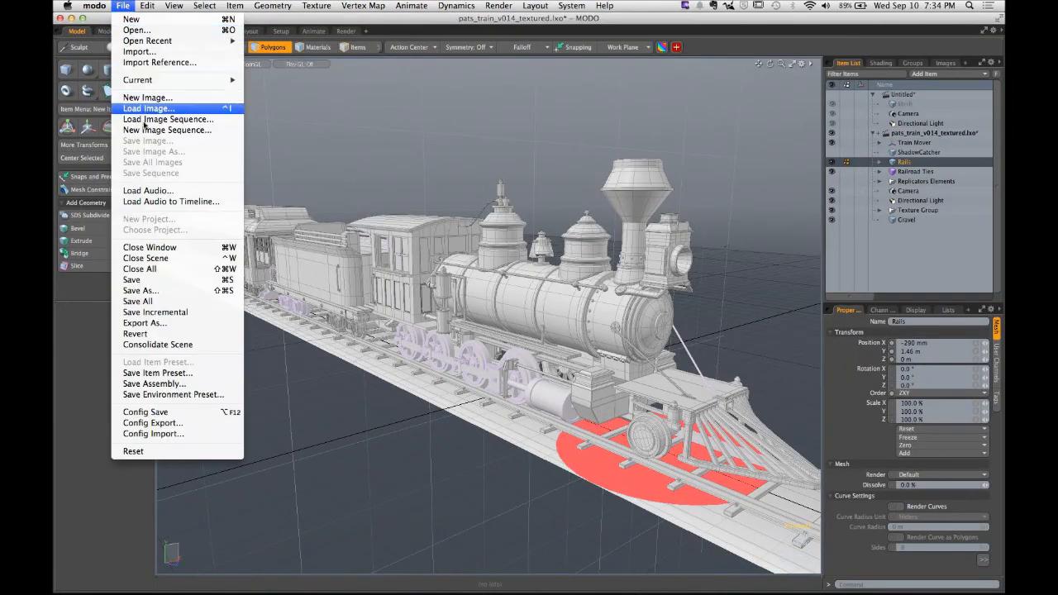
{"action": "left_click", "coordinate": [163, 270]}
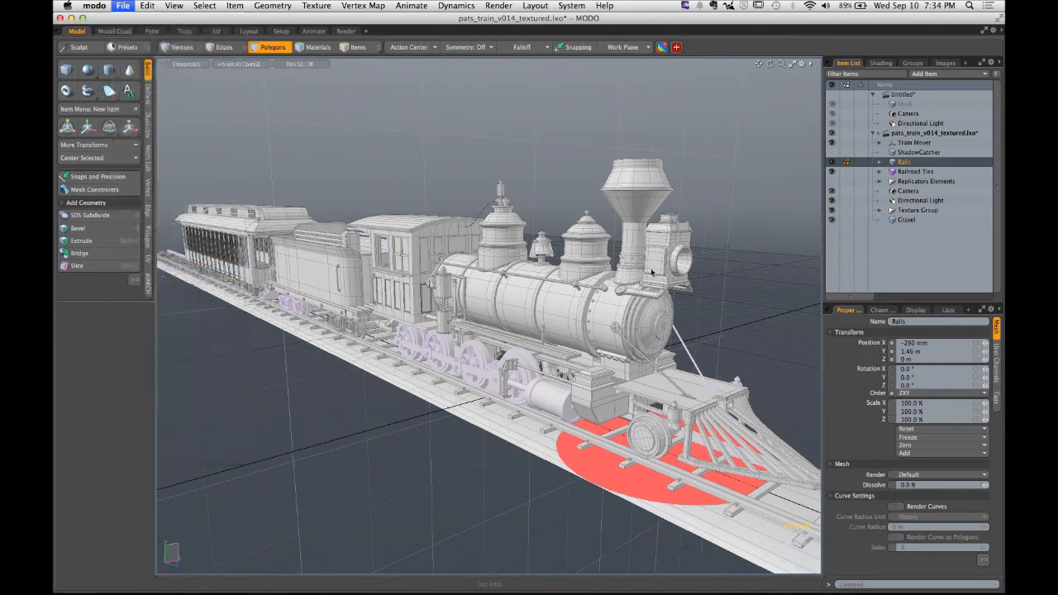
- Close the pats_train_v014_textured scene without saving its changes
{"action": "left_click", "coordinate": [731, 292]}
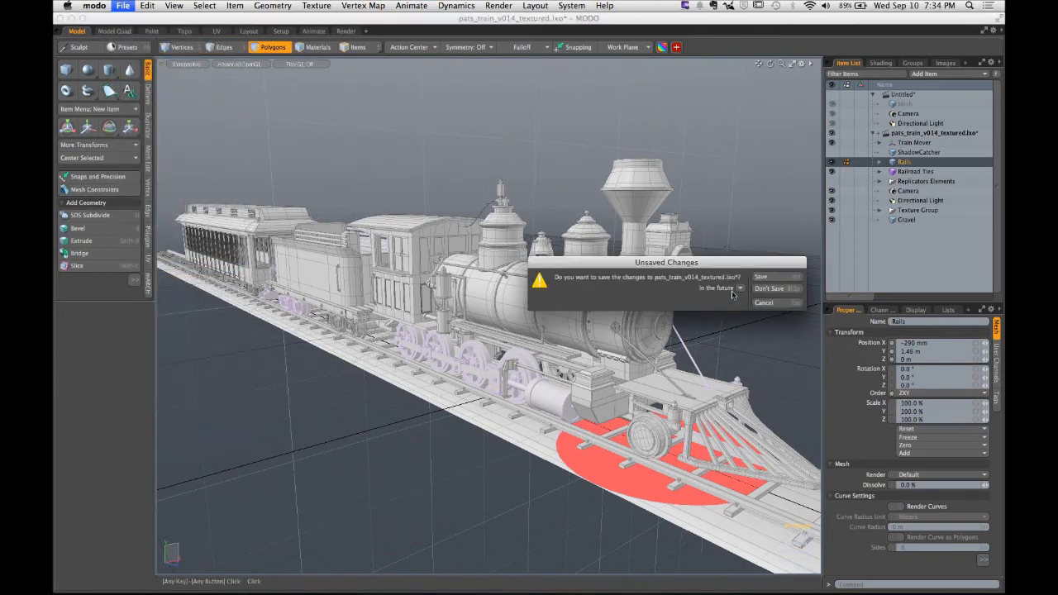
{"action": "left_click", "coordinate": [758, 290]}
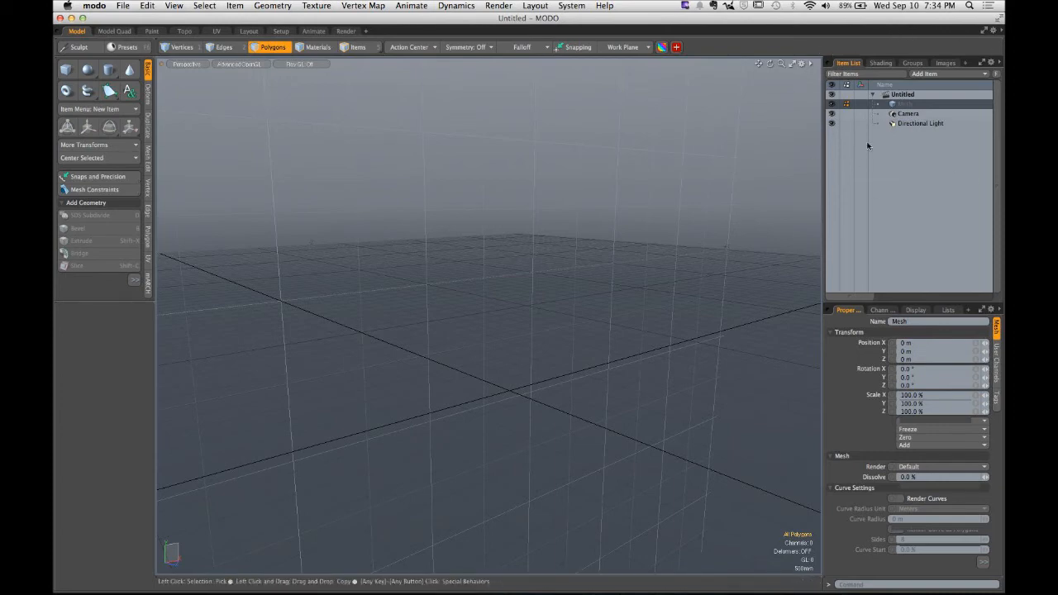
- Add a Backdrop Item to the new untitled scene
{"action": "key", "text": "ctrl"}
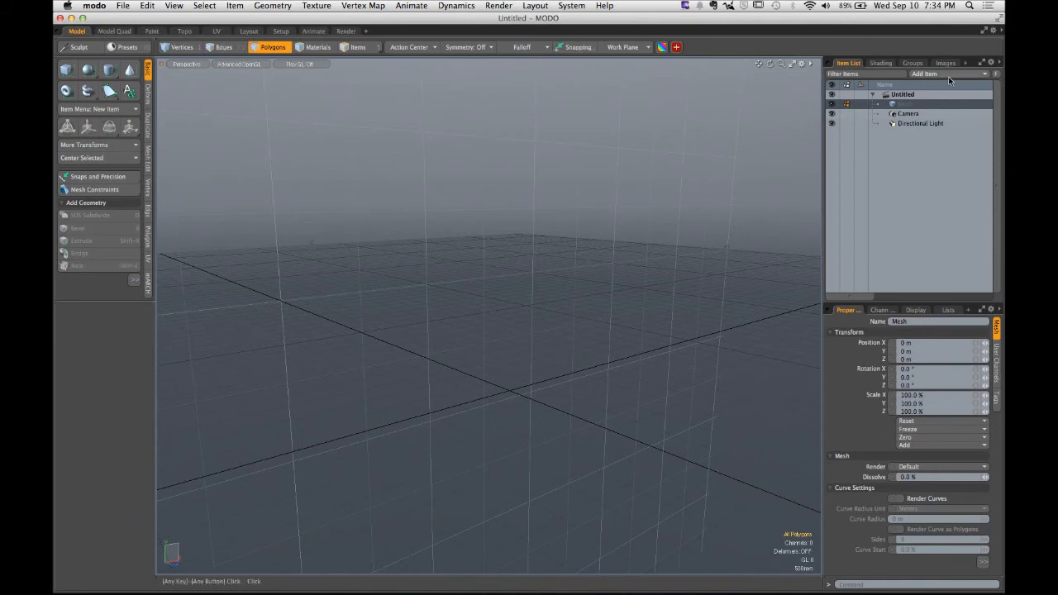
{"action": "left_click", "coordinate": [949, 75]}
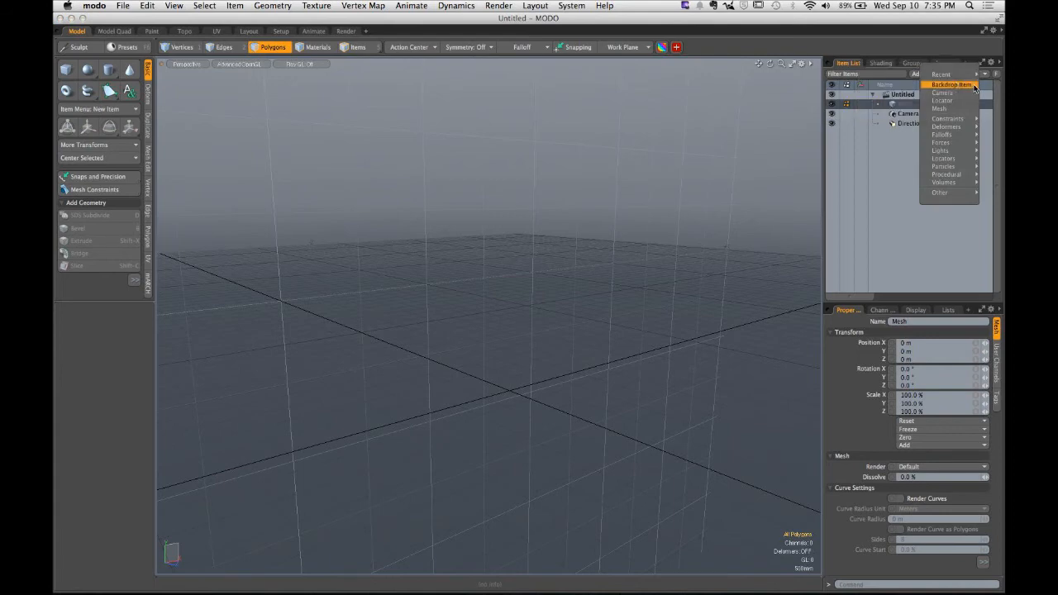
{"action": "left_click", "coordinate": [974, 86]}
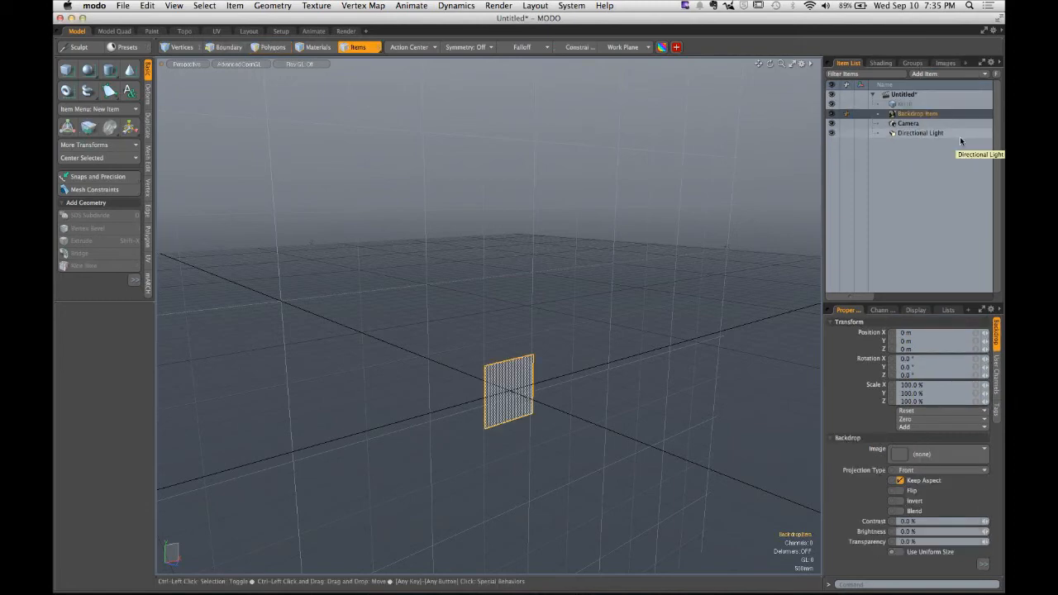
{"action": "left_click_drag", "start_coordinate": [741, 299], "coordinate": [444, 366], "text": "alt"}
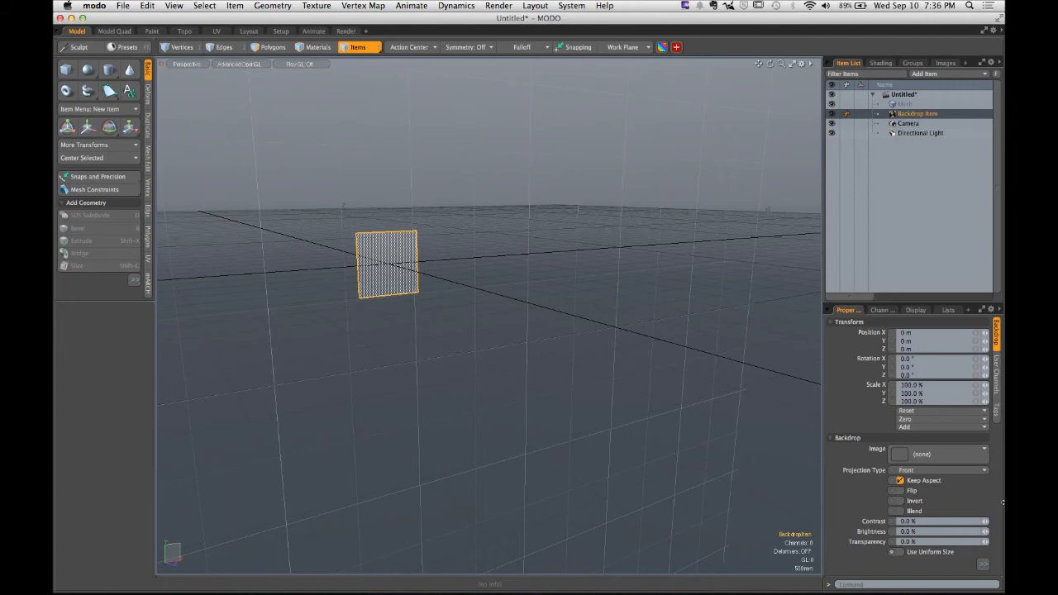
- Start loading an image for the backdrop and navigate to the SCC > GCOM_402 > WEEK_03_BASIC_TRAIN folder
{"action": "left_click", "coordinate": [966, 460]}
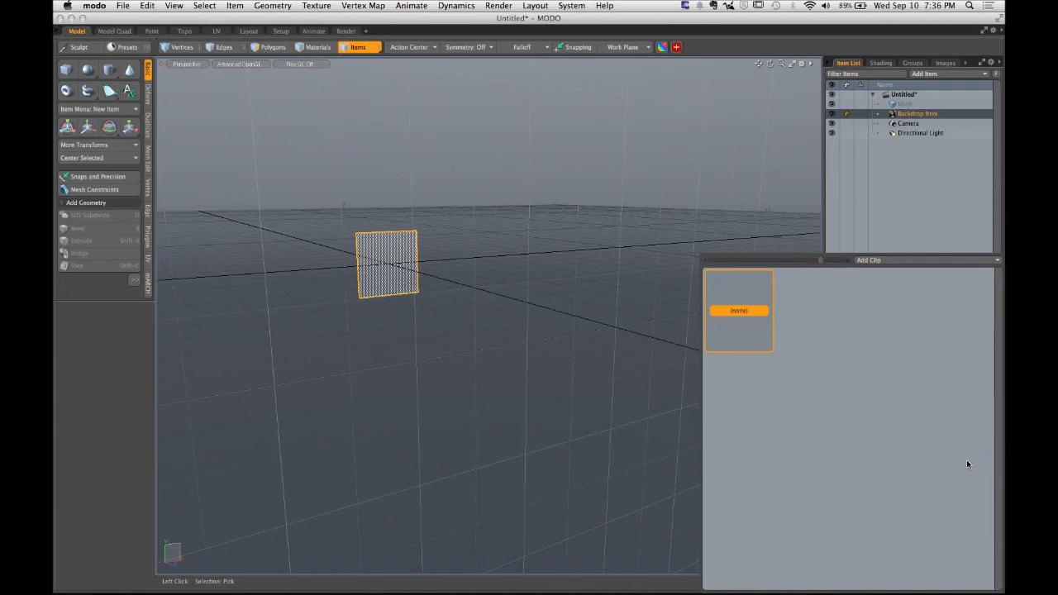
{"action": "key", "text": "Escape"}
{"action": "left_click", "coordinate": [967, 460]}
{"action": "left_click", "coordinate": [955, 261]}
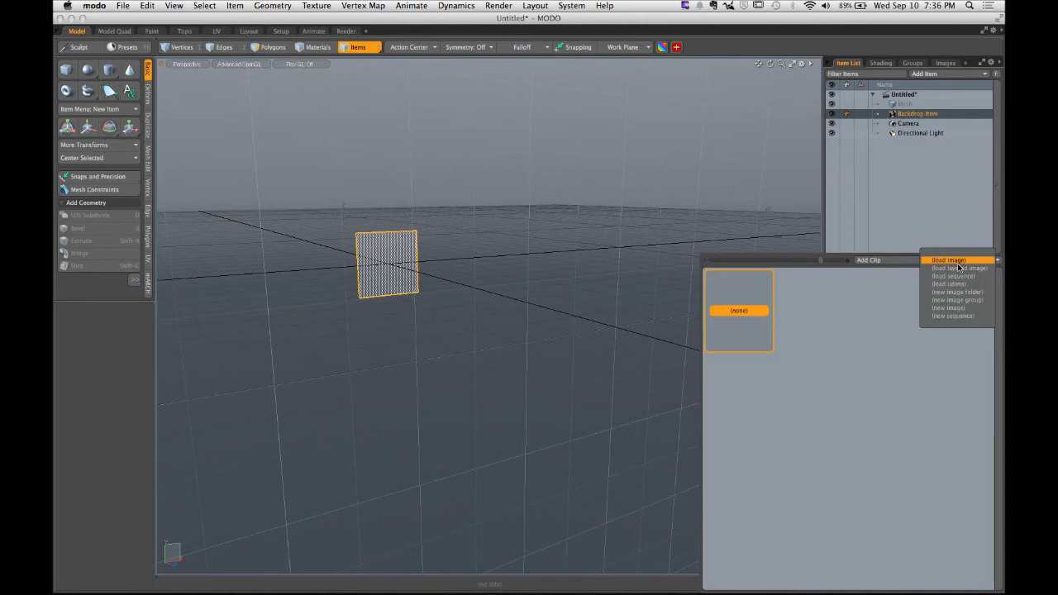
{"action": "left_click", "coordinate": [957, 261]}
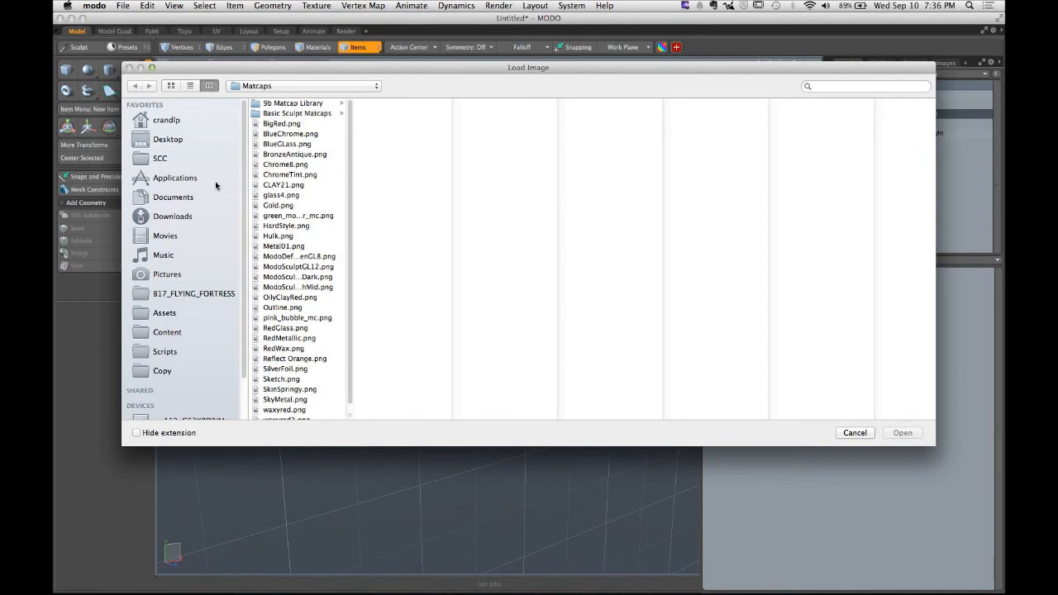
{"action": "left_click", "coordinate": [170, 122]}
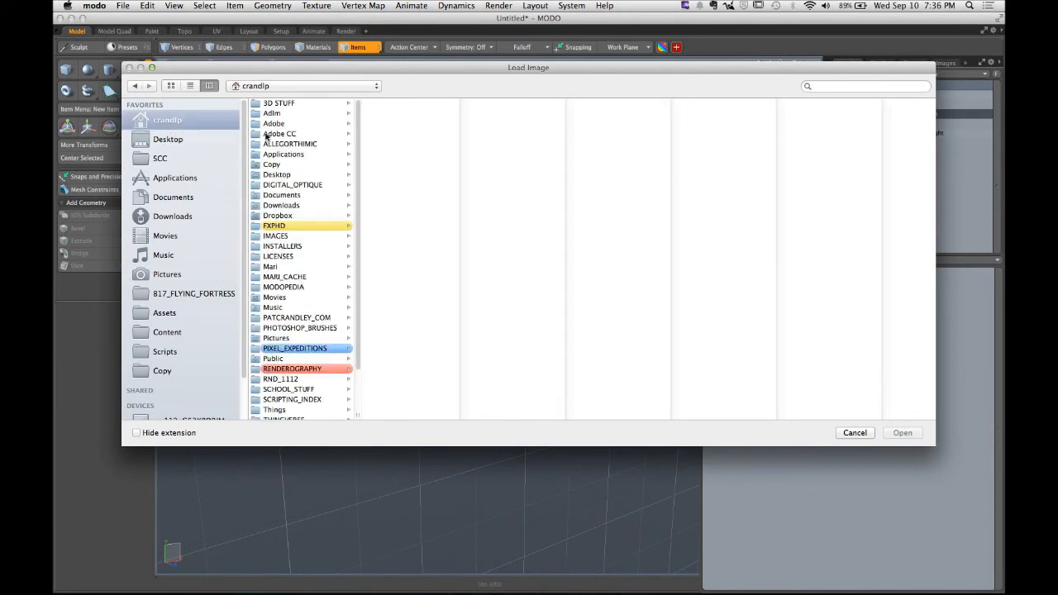
{"action": "left_click", "coordinate": [198, 161]}
{"action": "left_click", "coordinate": [301, 165]}
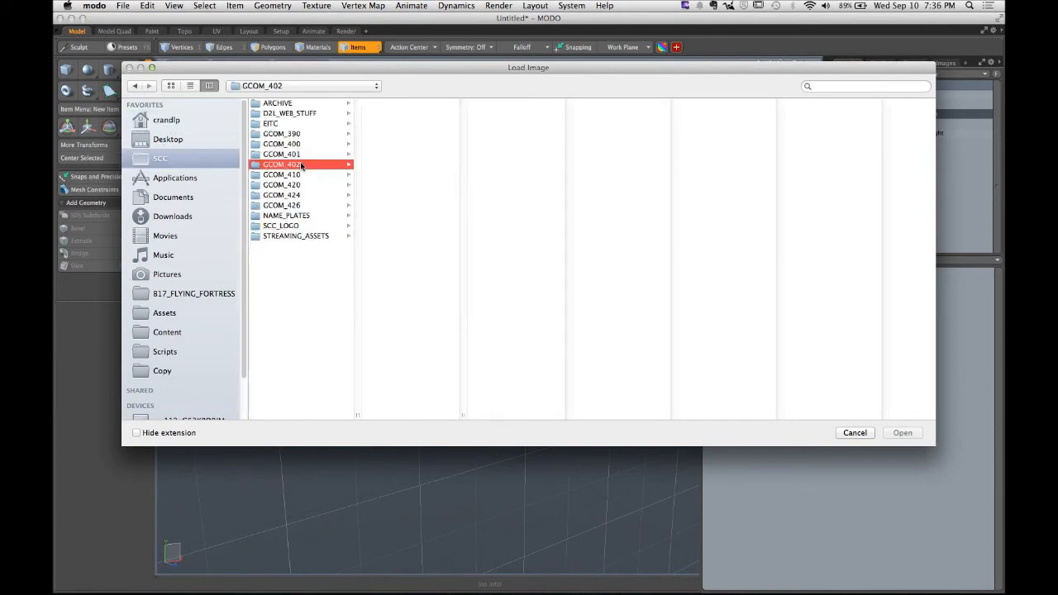
{"action": "left_click", "coordinate": [425, 184]}
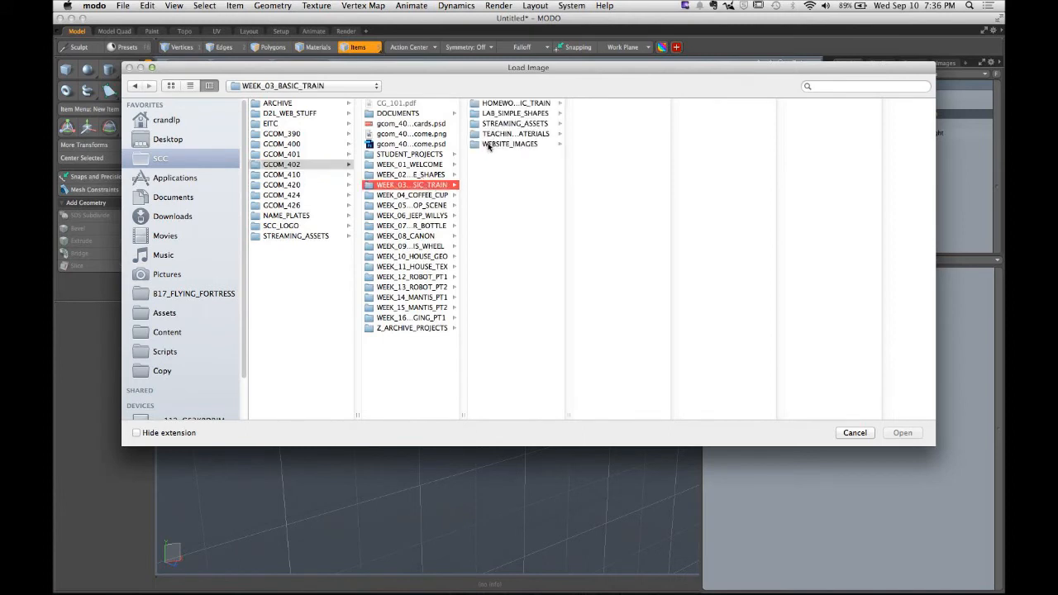
- Browse the WEEK_03_BASIC_TRAIN subfolders to find the train backdrop image
{"action": "left_click", "coordinate": [492, 134]}
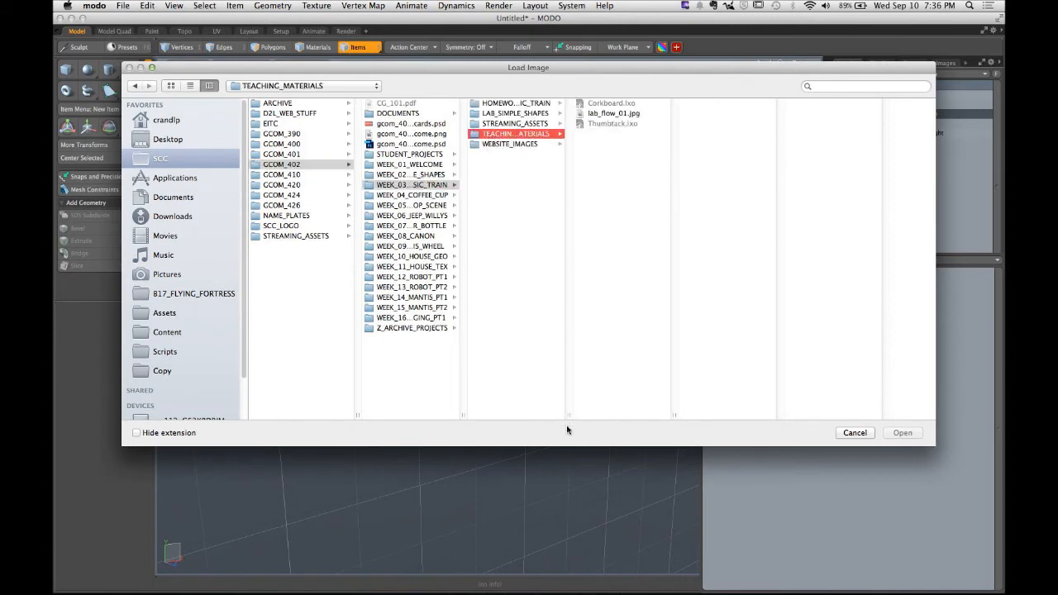
{"action": "left_click_drag", "start_coordinate": [568, 415], "coordinate": [659, 413]}
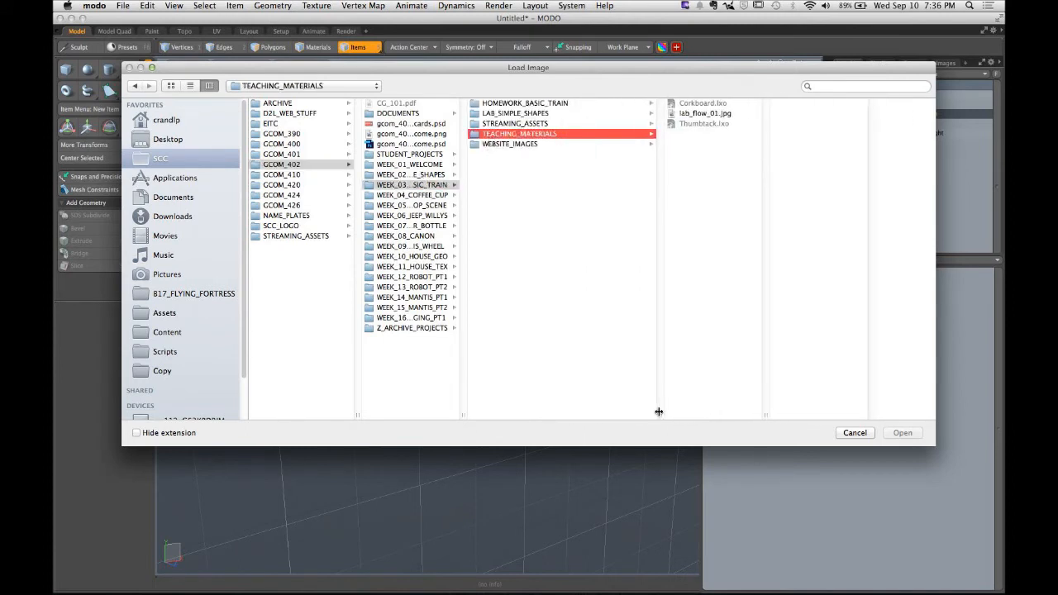
{"action": "left_click", "coordinate": [566, 145]}
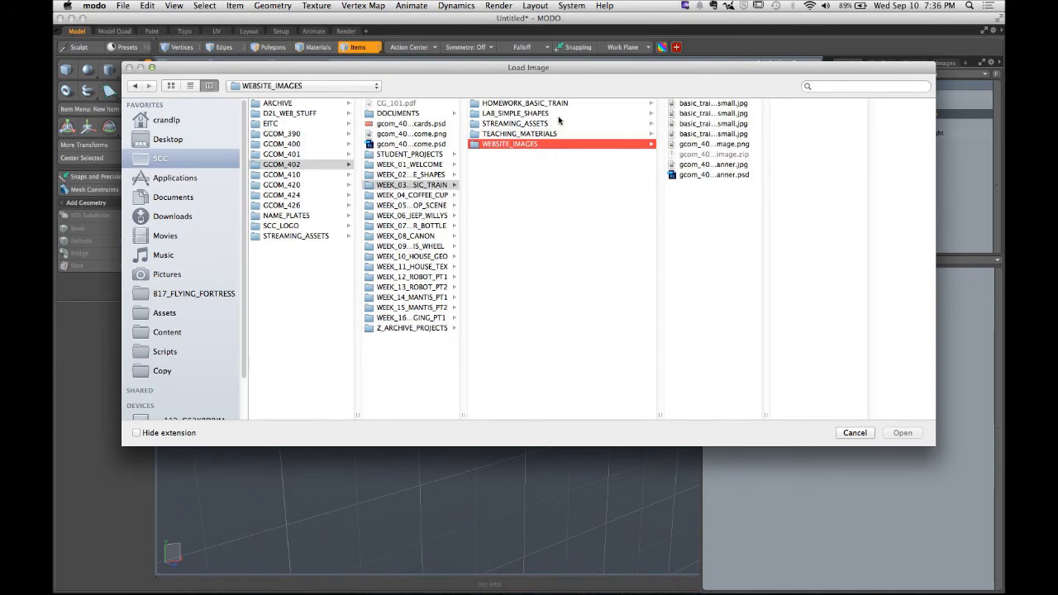
{"action": "left_click", "coordinate": [558, 116]}
{"action": "left_click", "coordinate": [559, 104]}
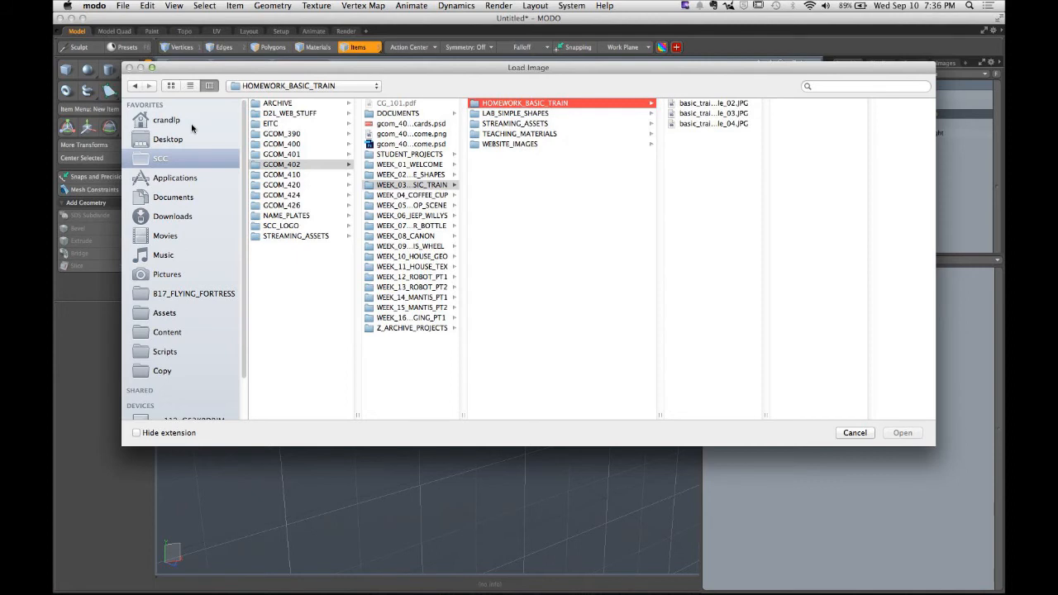
{"action": "left_click", "coordinate": [517, 115]}
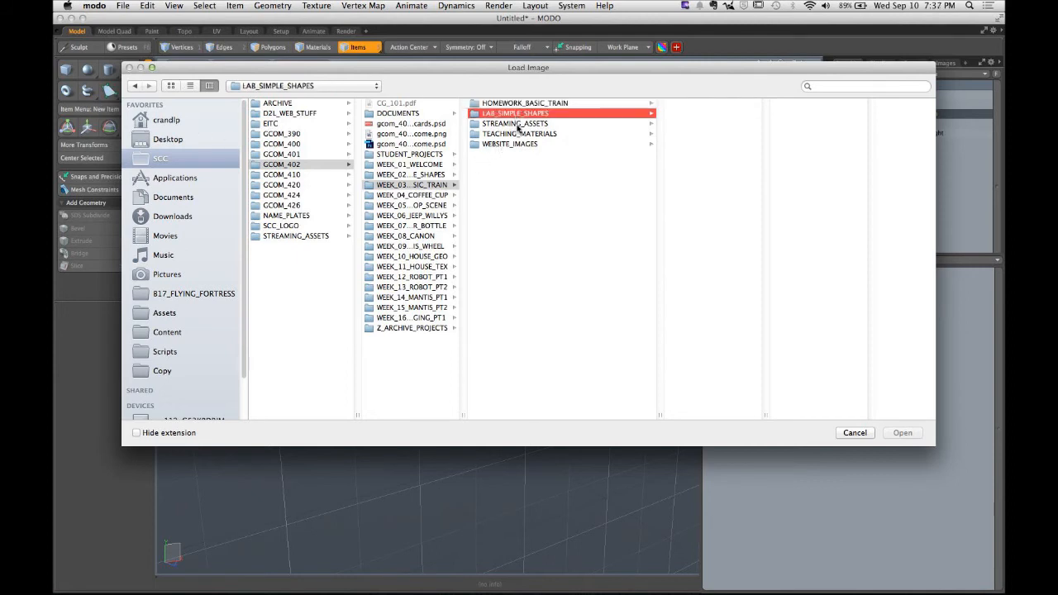
{"action": "left_click", "coordinate": [518, 124]}
{"action": "left_click", "coordinate": [519, 134]}
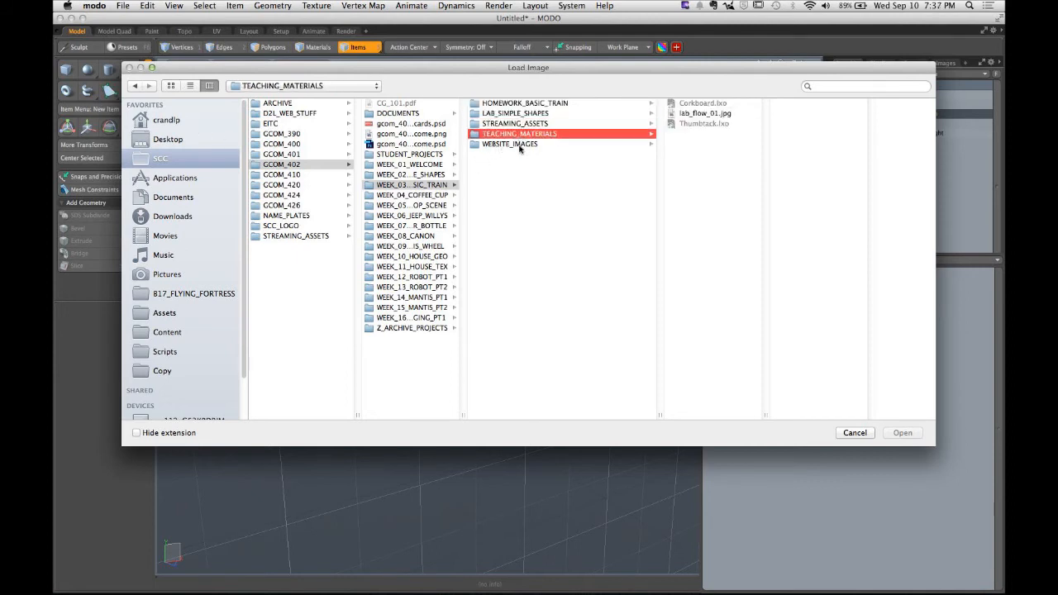
{"action": "left_click", "coordinate": [518, 144]}
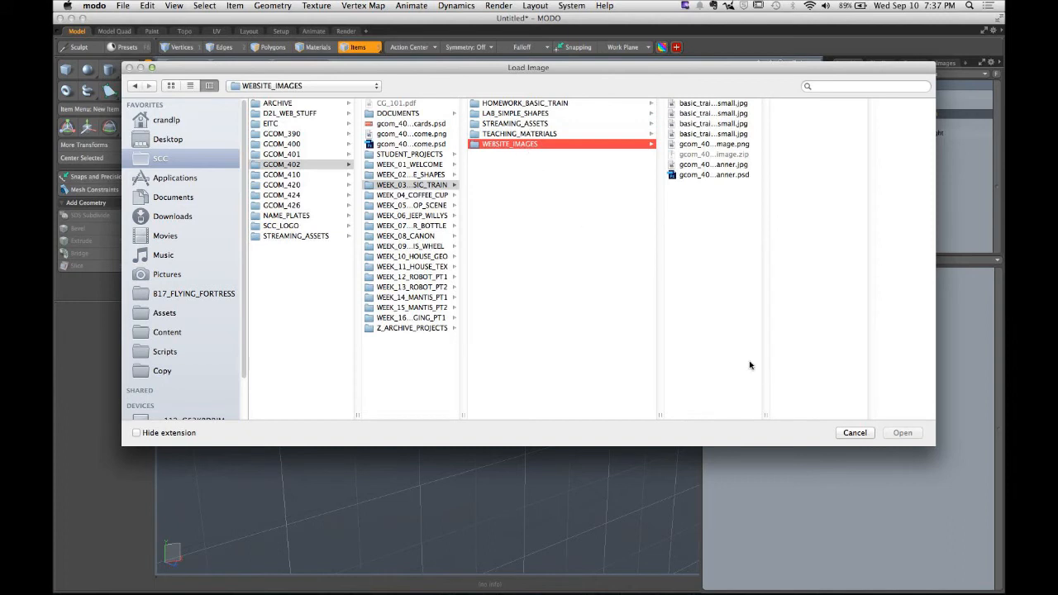
{"action": "left_click_drag", "start_coordinate": [766, 414], "coordinate": [863, 403]}
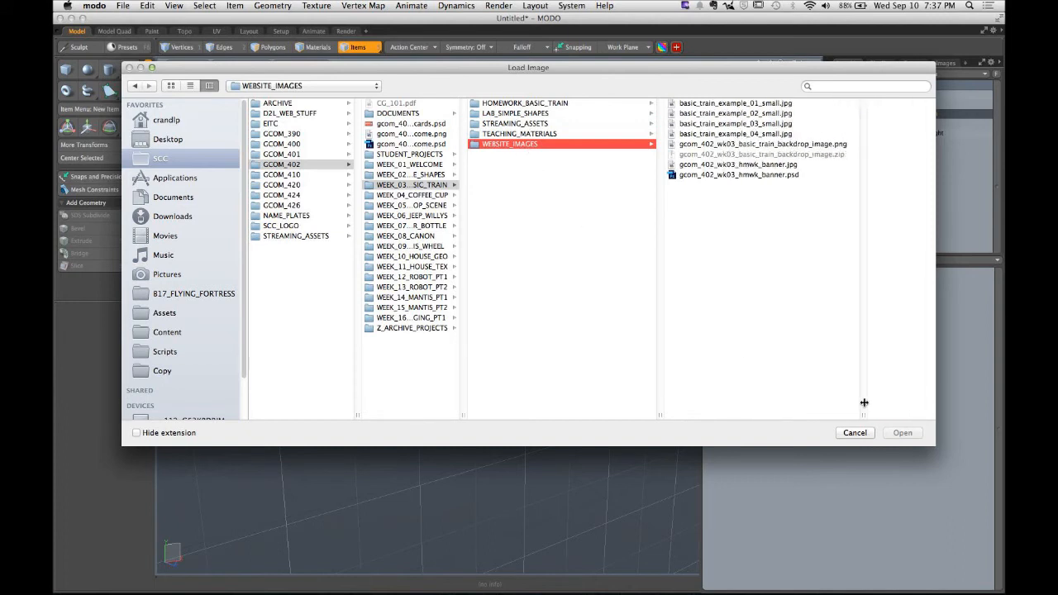
- Load gcom_402_wk03_basic_train_backdrop_image.png from WEBSITE_IMAGES as the backdrop image
{"action": "left_click", "coordinate": [813, 144]}
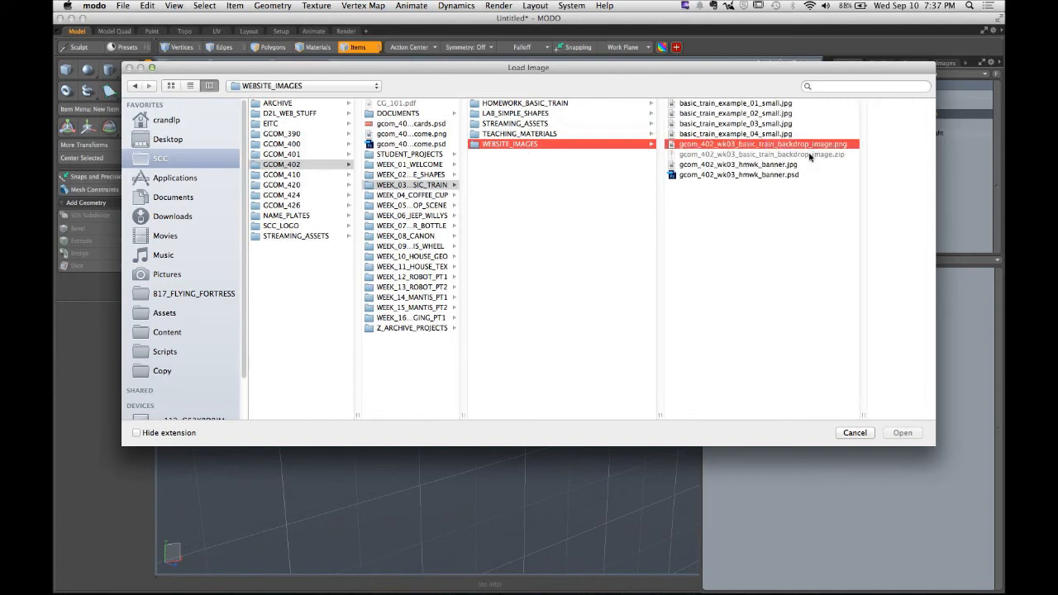
{"action": "left_click", "coordinate": [899, 434]}
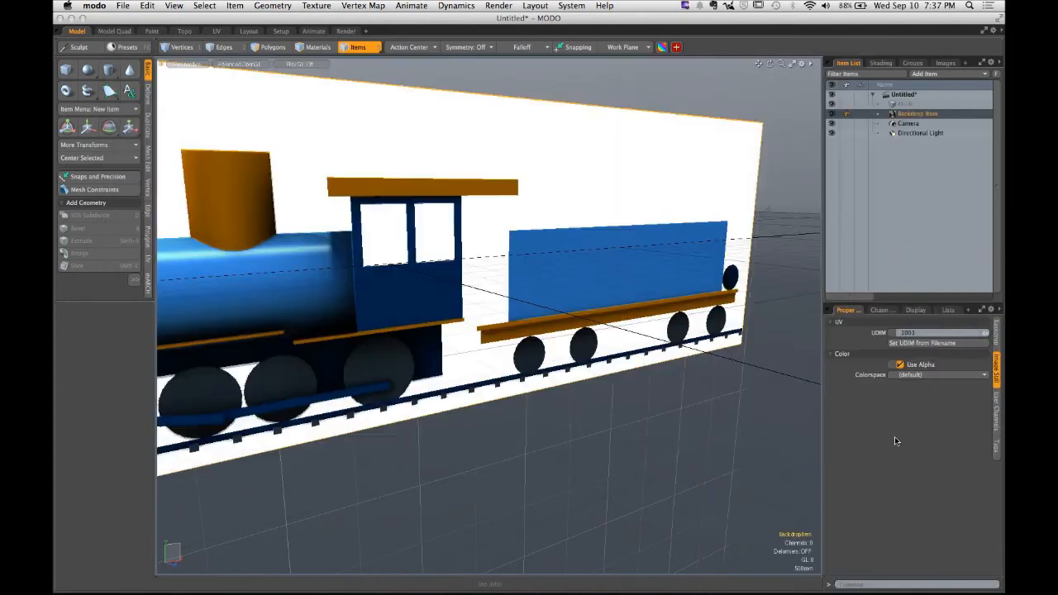
{"action": "left_click_drag", "start_coordinate": [746, 421], "coordinate": [617, 277], "text": "alt"}
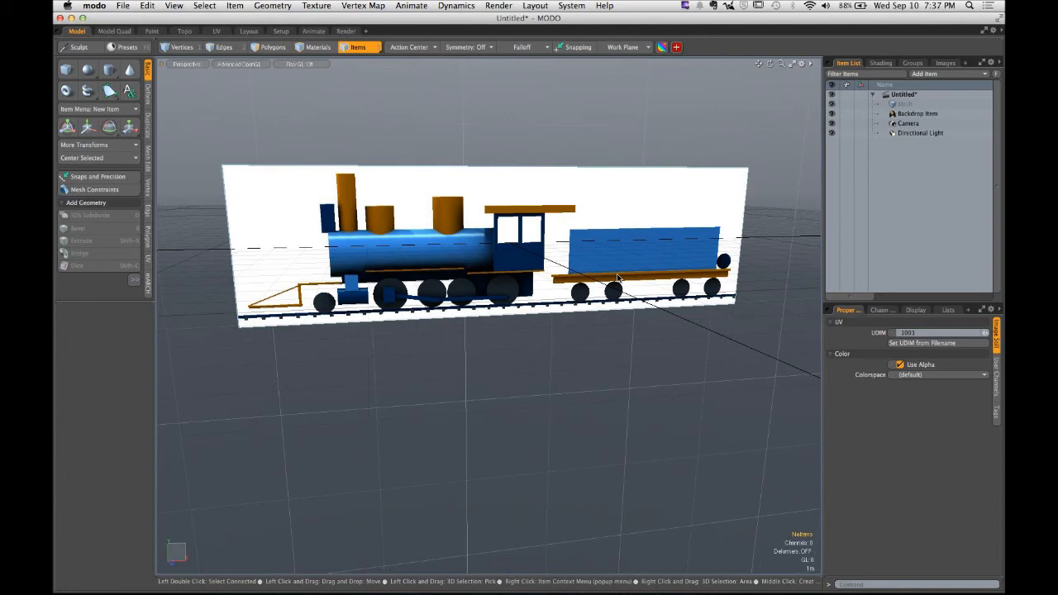
- Switch to the assignment page and highlight the requirement that the train's front face the Positive Z axis
{"action": "key", "text": "super+Tab"}
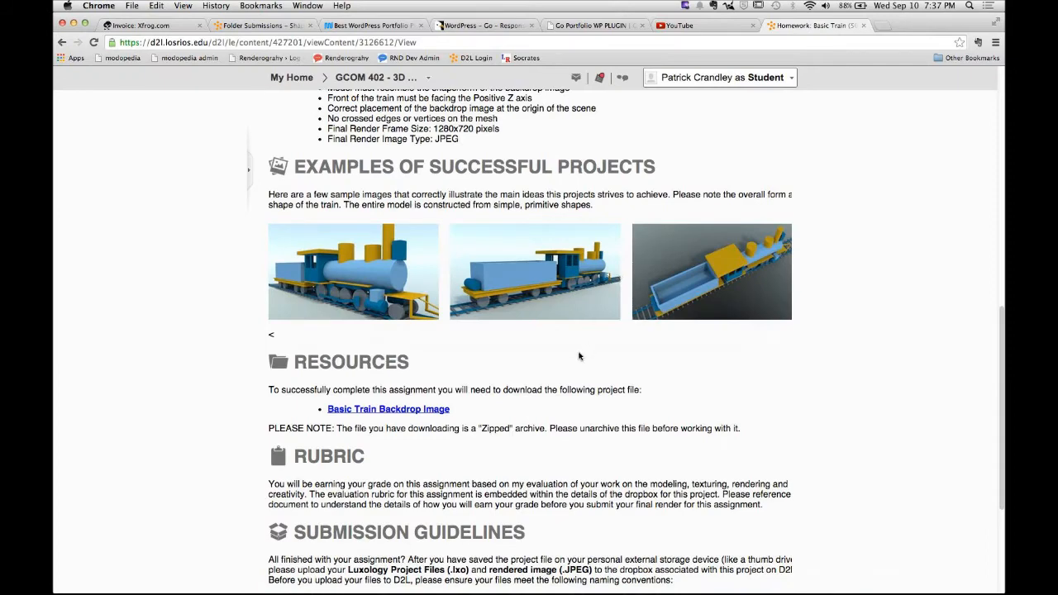
{"action": "scroll", "coordinate": [568, 380], "scroll_direction": "up", "scroll_amount": 1}
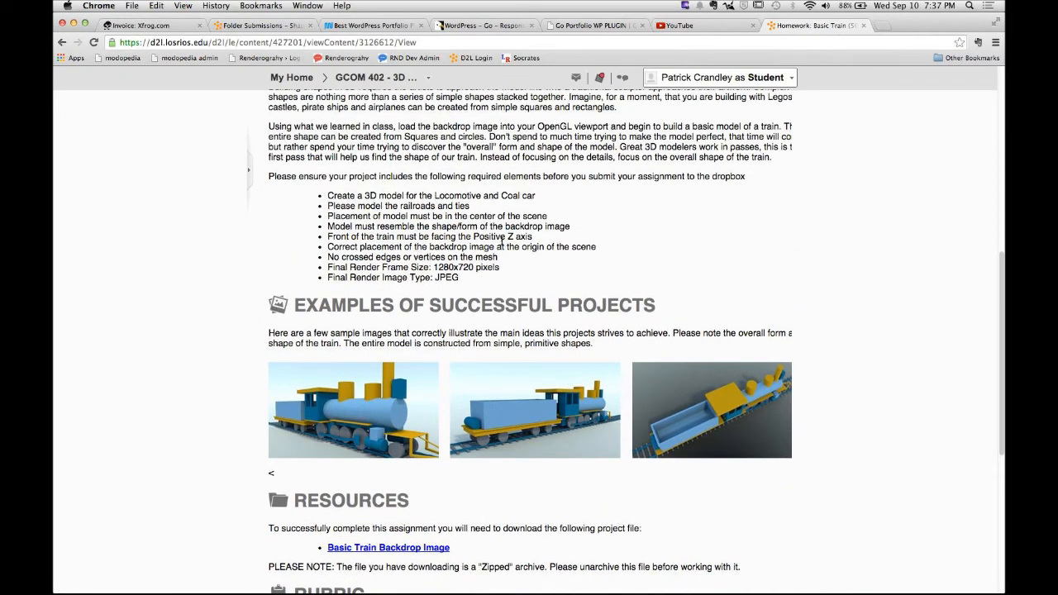
{"action": "left_click_drag", "start_coordinate": [537, 240], "coordinate": [316, 255]}
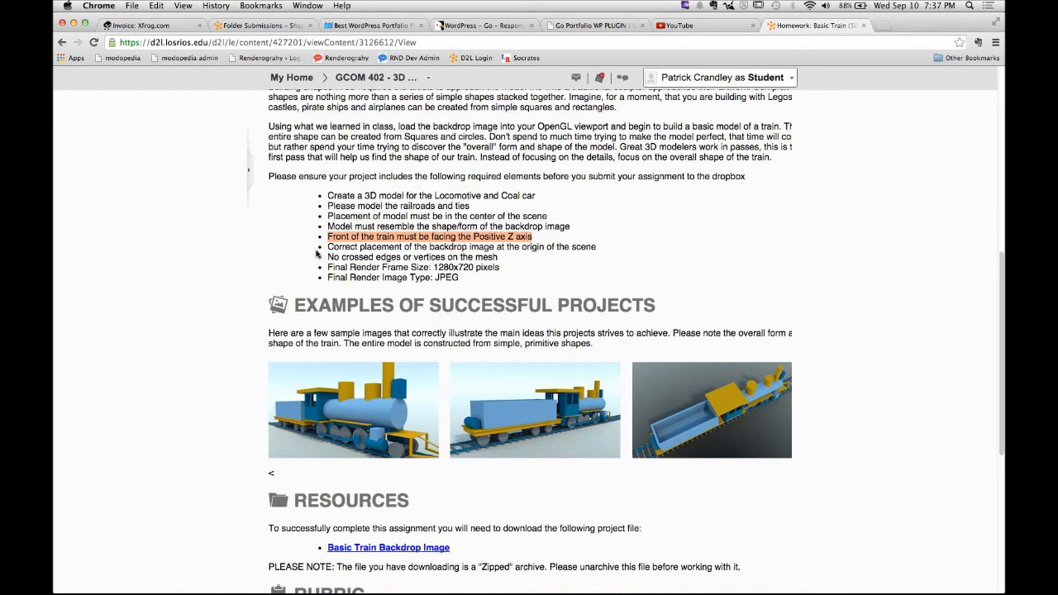
- Return to MODO and orbit and pan around the backdrop image to examine its orientation
{"action": "key", "text": "super+Tab"}
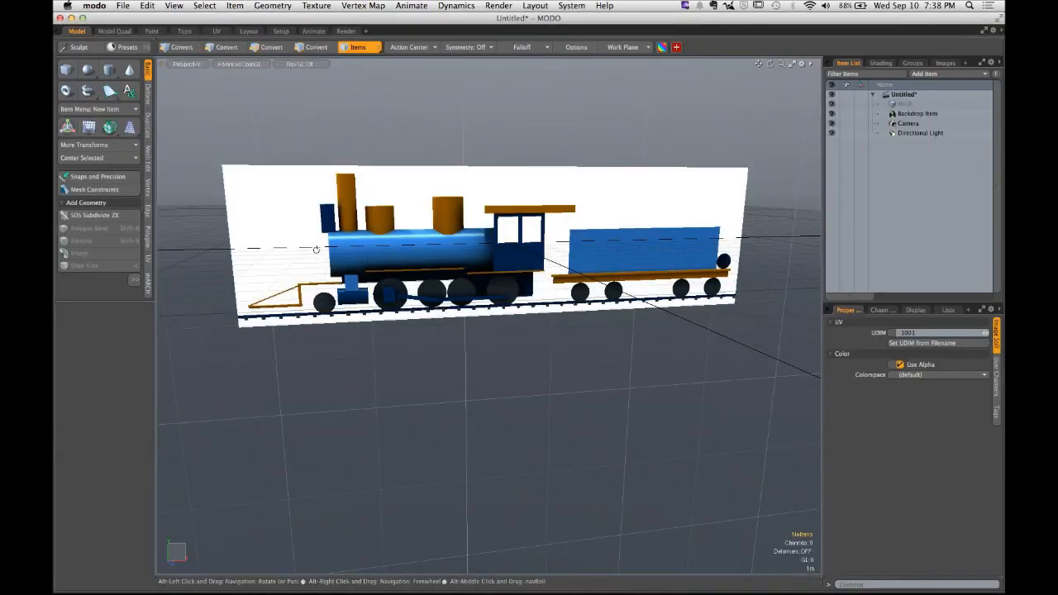
{"action": "left_click_drag", "start_coordinate": [317, 255], "coordinate": [389, 291], "text": "alt"}
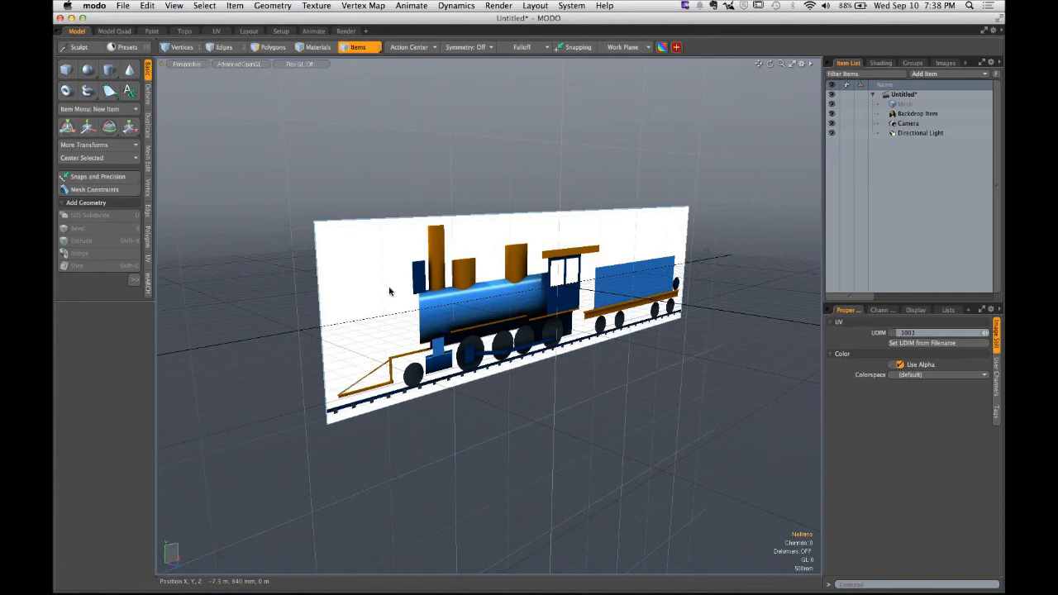
{"action": "left_click_drag", "start_coordinate": [738, 270], "coordinate": [404, 283], "text": "alt"}
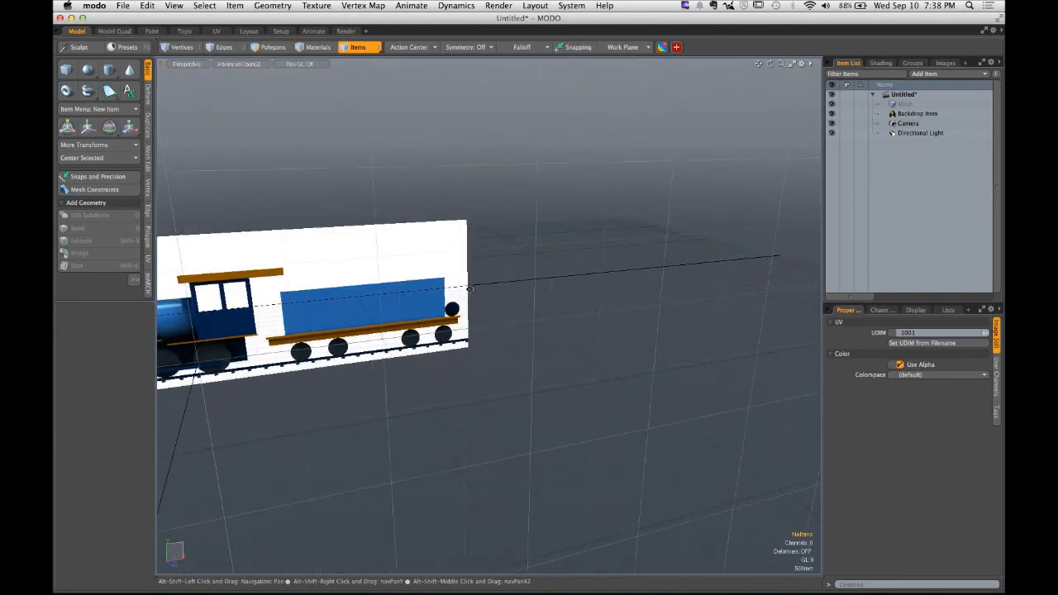
{"action": "left_click_drag", "start_coordinate": [676, 257], "coordinate": [729, 266], "text": "alt"}
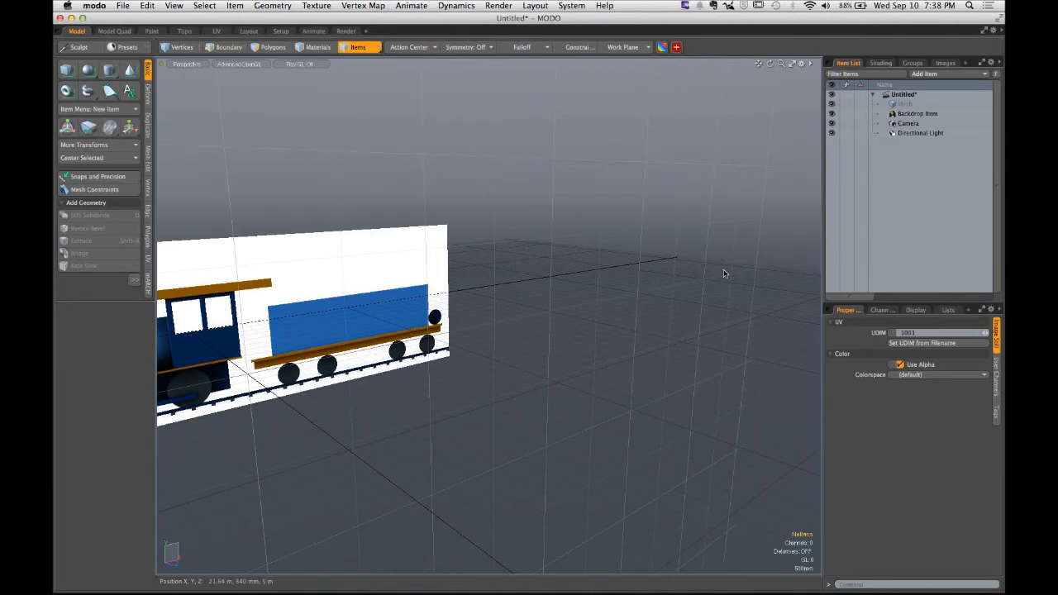
{"action": "left_click_drag", "start_coordinate": [723, 272], "coordinate": [223, 207], "text": "alt"}
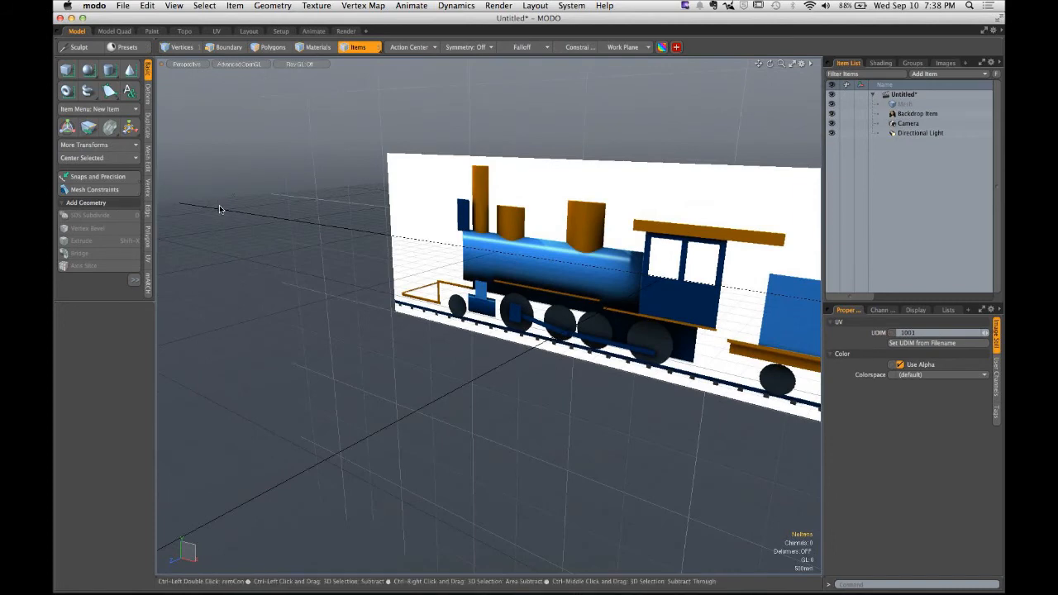
{"action": "left_click_drag", "start_coordinate": [269, 245], "coordinate": [389, 290], "text": "alt"}
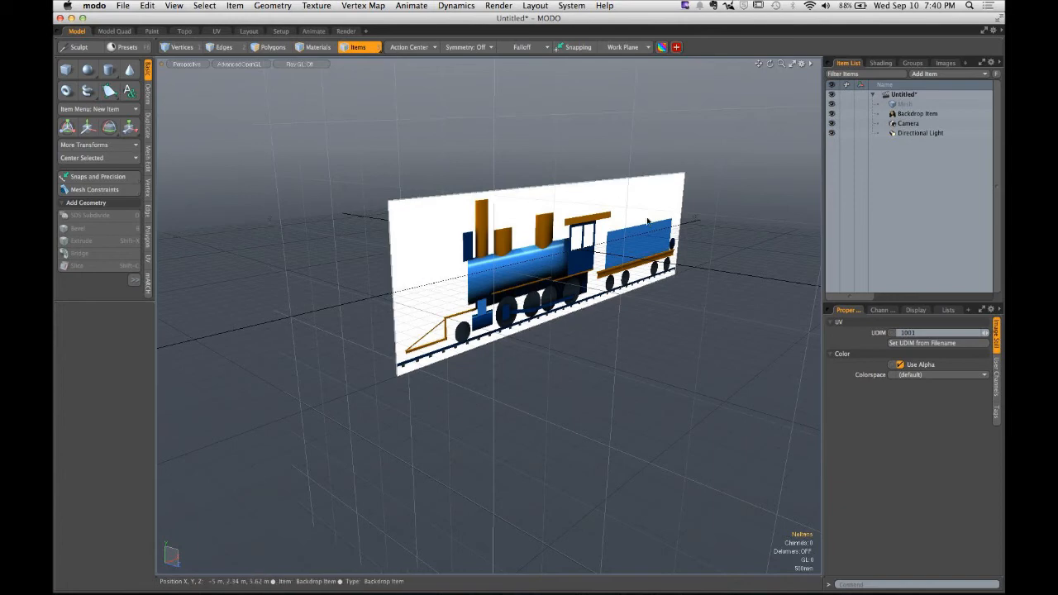
- Select the Backdrop Item and enlarge its properties panel to show all backdrop settings
{"action": "left_click", "coordinate": [905, 114]}
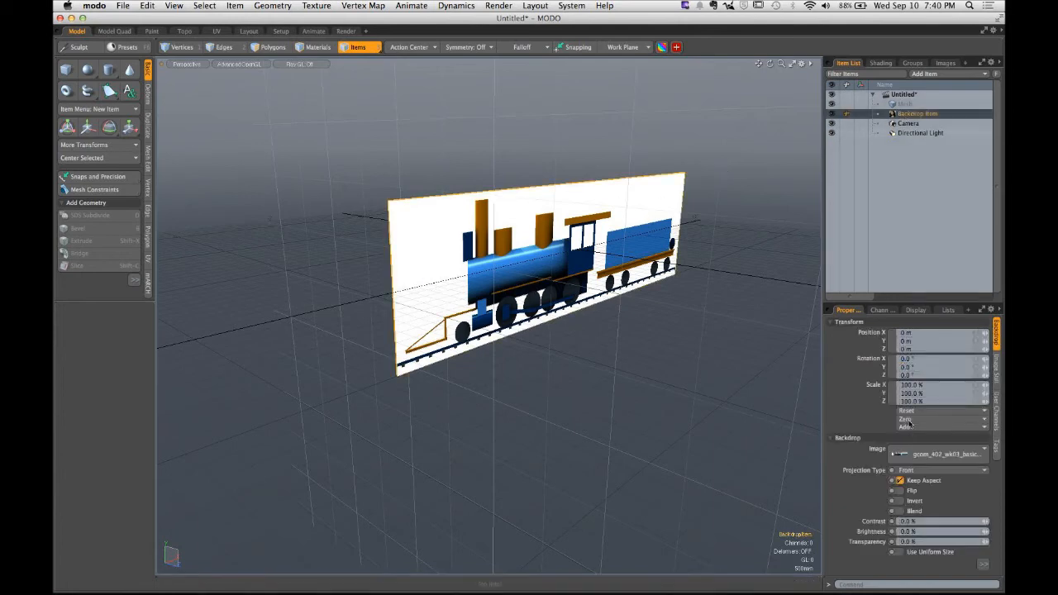
{"action": "left_click_drag", "start_coordinate": [904, 302], "coordinate": [904, 193]}
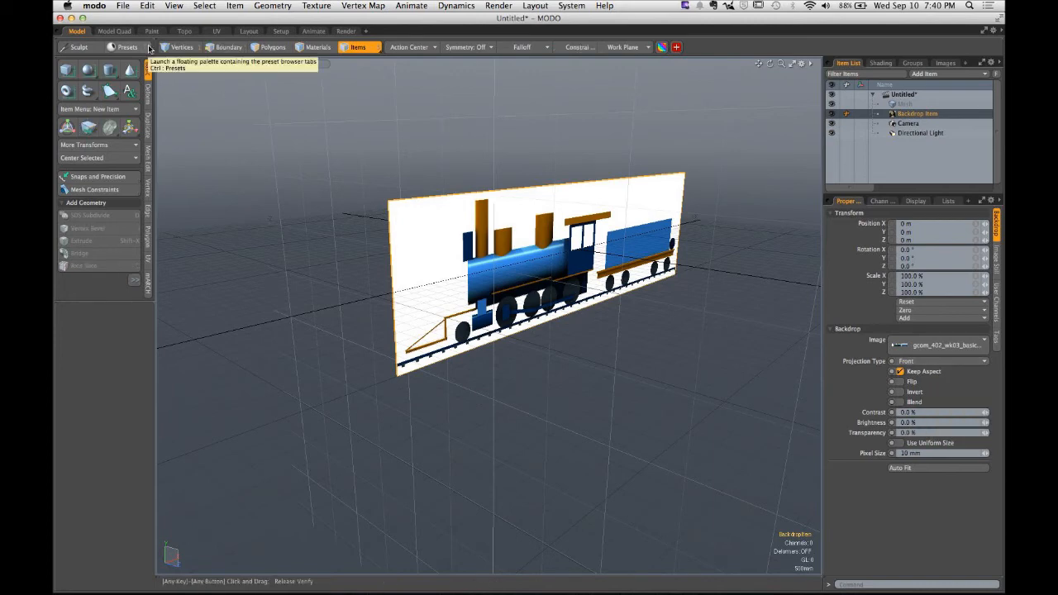
- Examine the backdrop from the Front, Top and Left views before returning to the Perspective view
{"action": "left_click", "coordinate": [194, 66]}
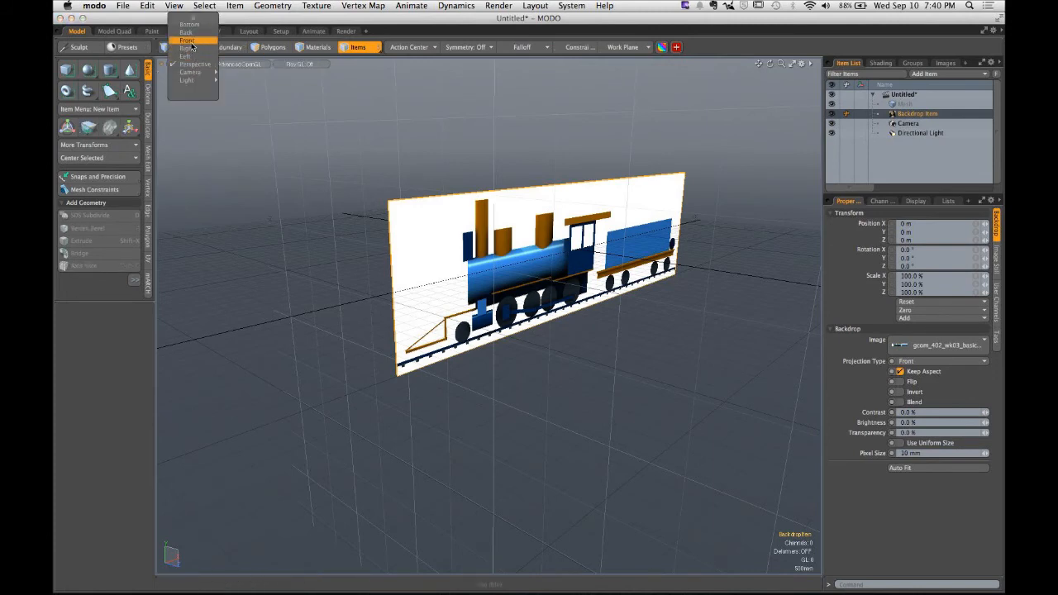
{"action": "left_click", "coordinate": [190, 42]}
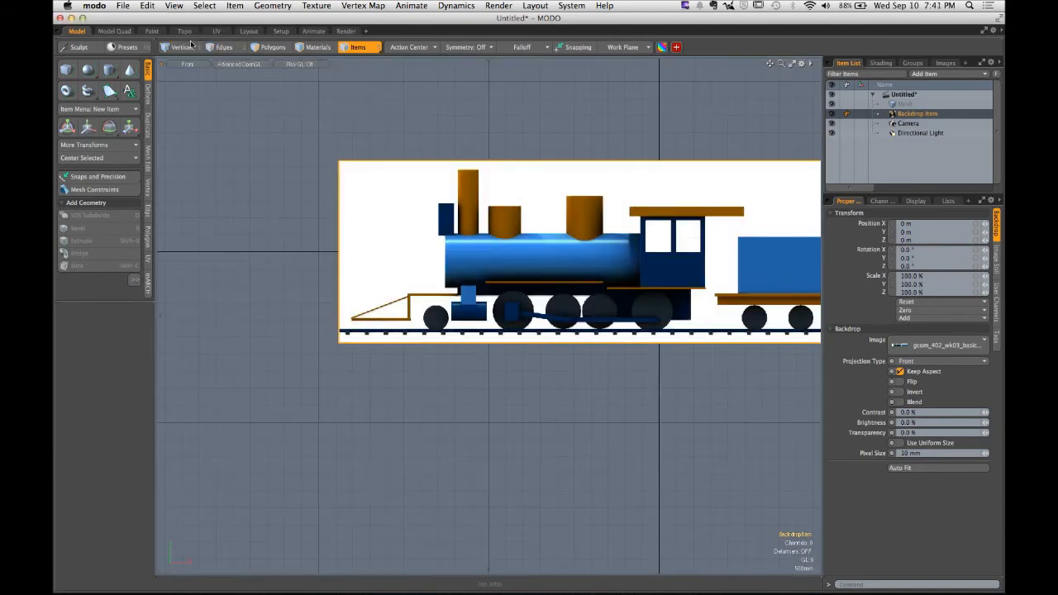
{"action": "left_click", "coordinate": [188, 64]}
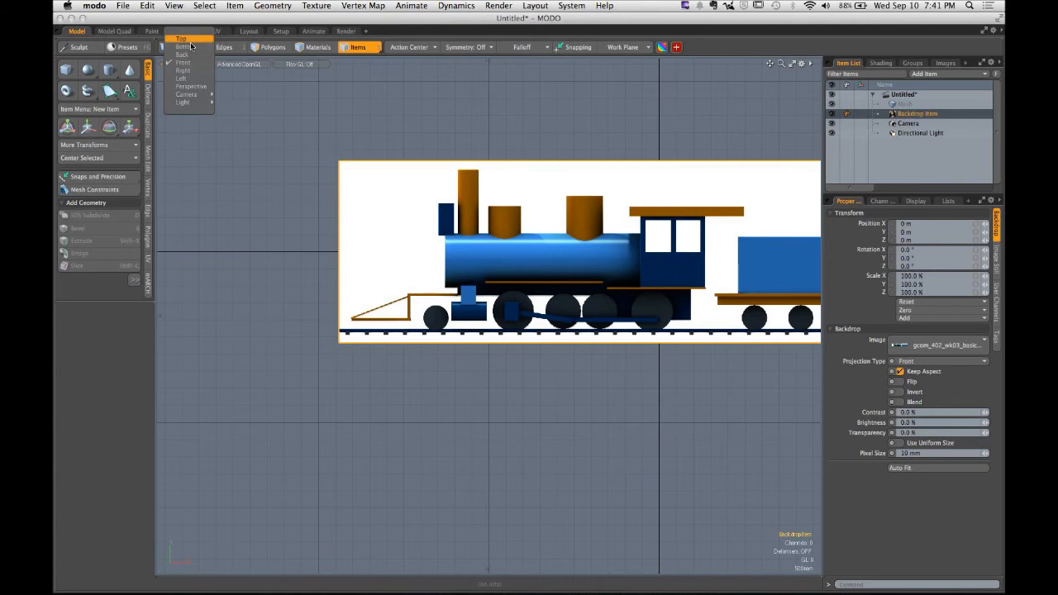
{"action": "left_click", "coordinate": [190, 44]}
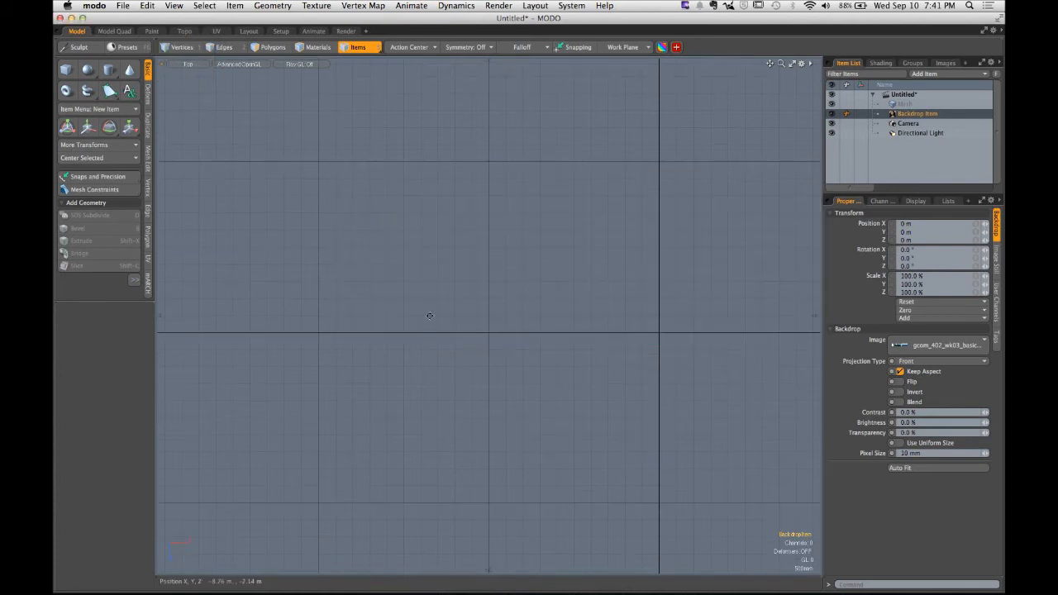
{"action": "left_click_drag", "start_coordinate": [661, 410], "coordinate": [495, 347], "text": "alt"}
{"action": "scroll", "coordinate": [532, 366], "scroll_direction": "down", "scroll_amount": 3}
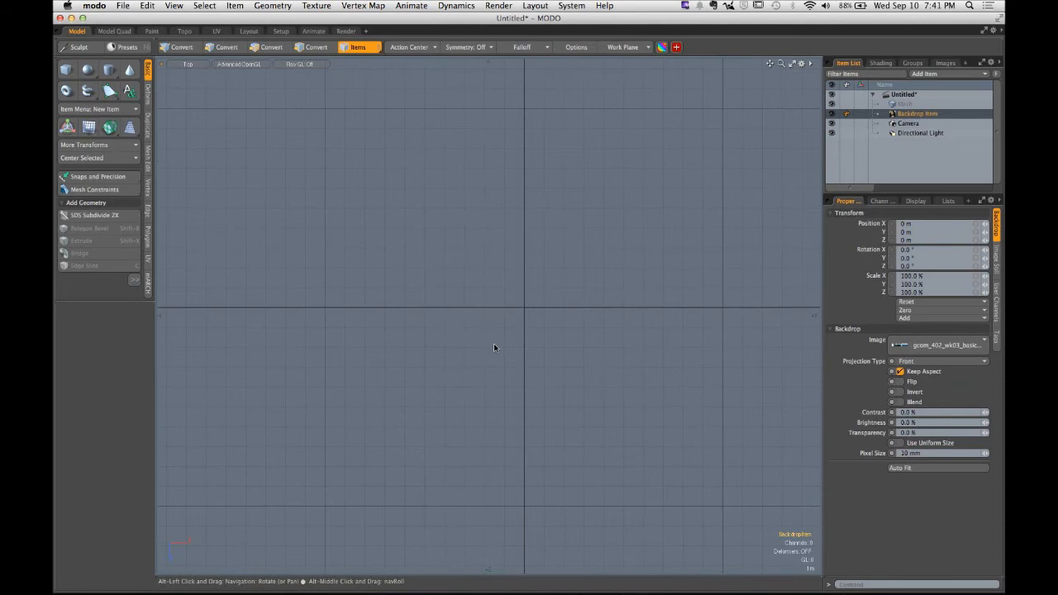
{"action": "left_click", "coordinate": [188, 63]}
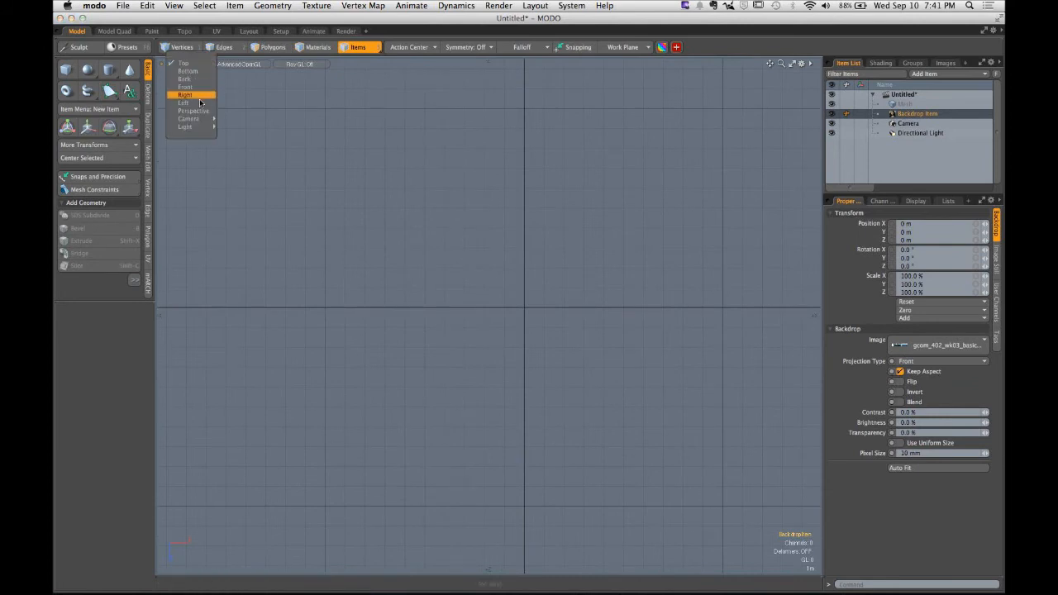
{"action": "left_click", "coordinate": [196, 102]}
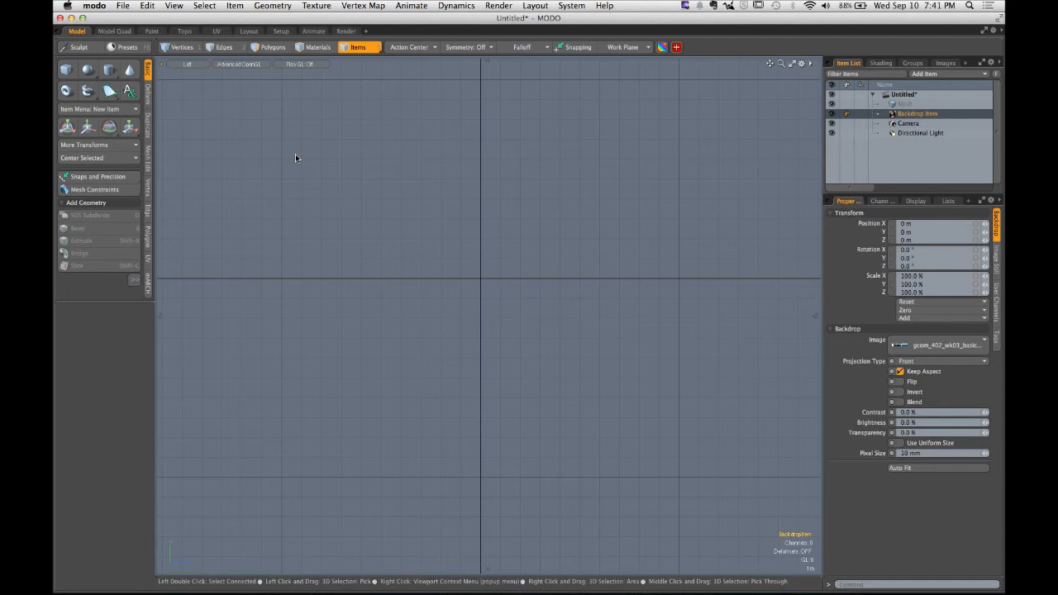
{"action": "left_click", "coordinate": [194, 71]}
{"action": "left_click", "coordinate": [193, 74]}
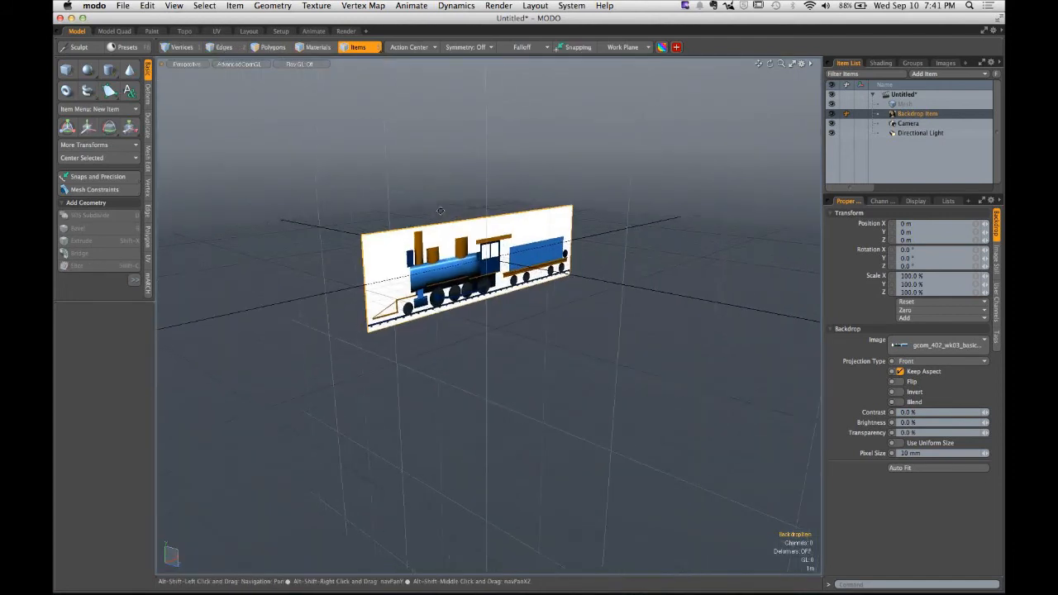
{"action": "scroll", "coordinate": [440, 230], "scroll_direction": "up", "scroll_amount": 5}
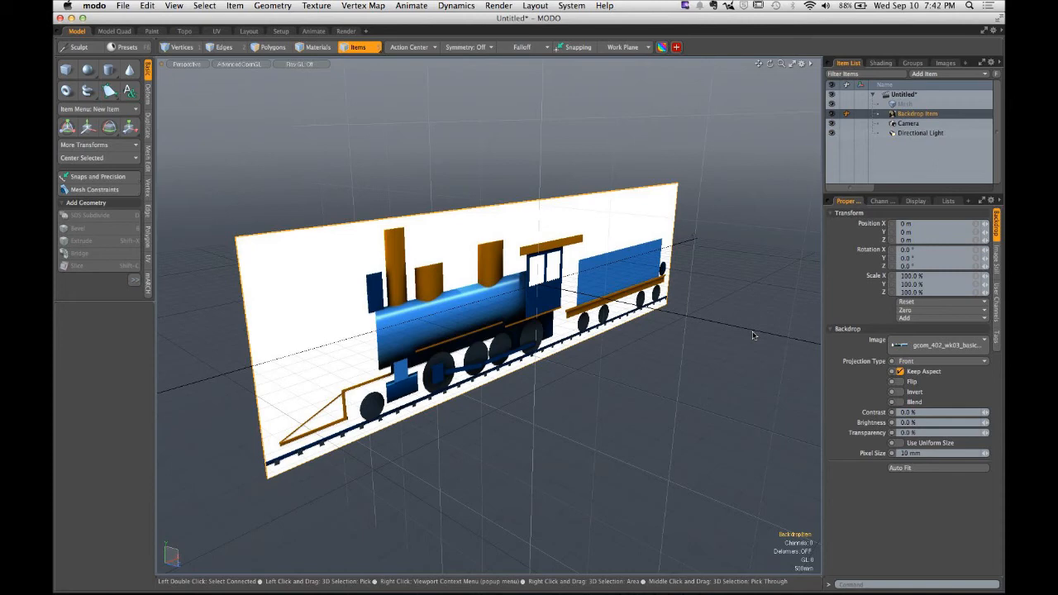
- Set the backdrop's Projection Type to Right
{"action": "left_click", "coordinate": [920, 361]}
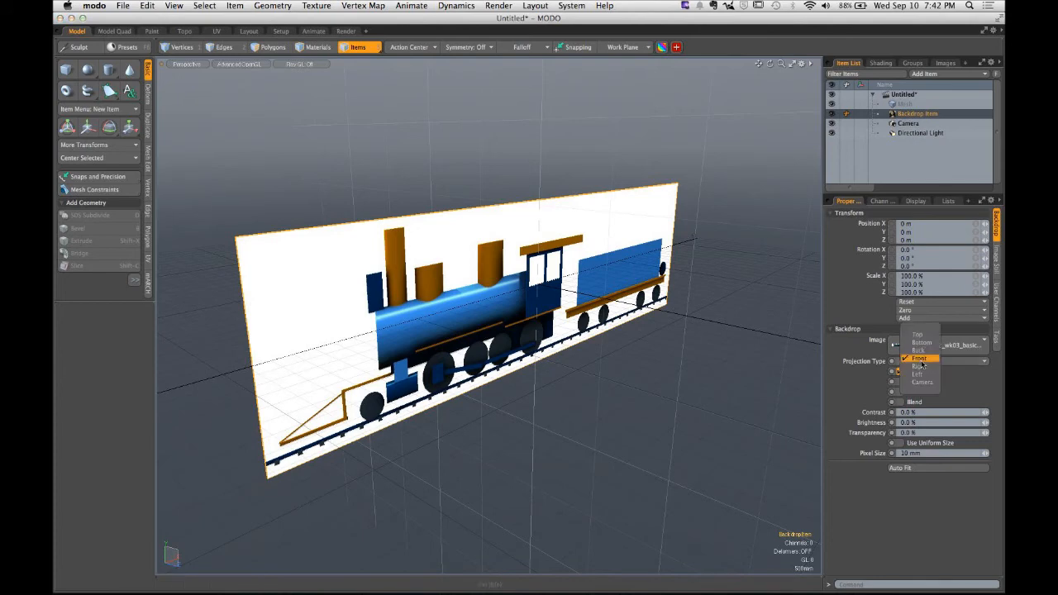
{"action": "left_click", "coordinate": [922, 367]}
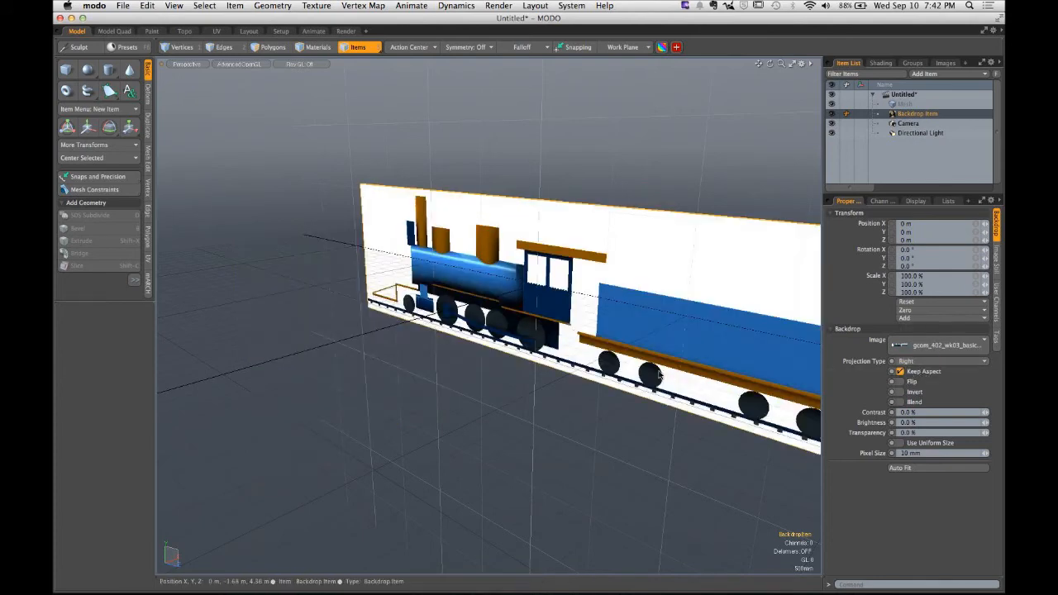
{"action": "left_click_drag", "start_coordinate": [624, 372], "coordinate": [396, 332], "text": "alt"}
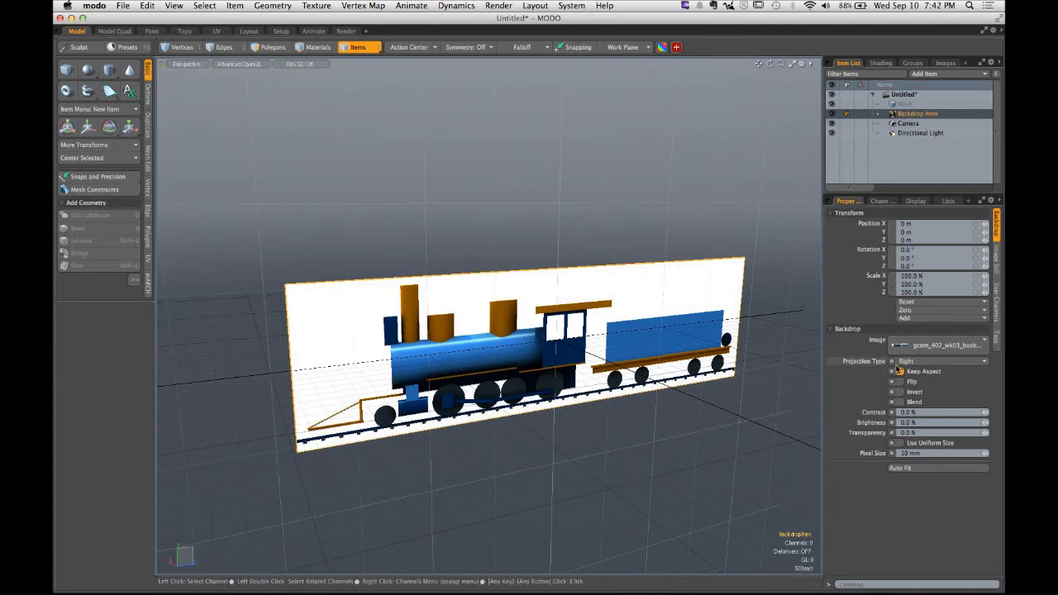
- Switch the viewport to the Right view and frame the train backdrop
{"action": "left_click", "coordinate": [199, 64]}
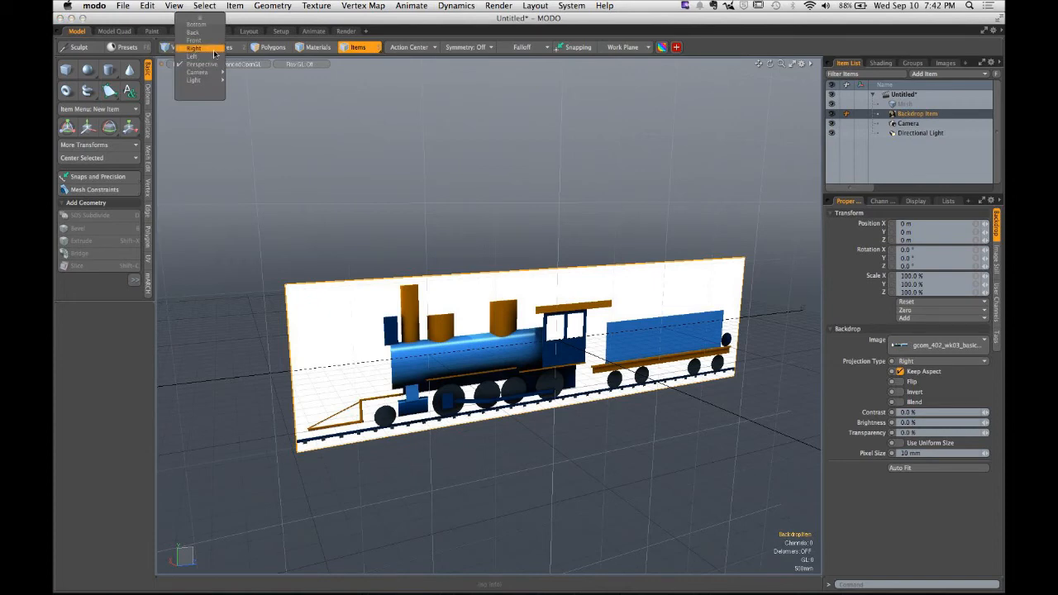
{"action": "left_click", "coordinate": [207, 49]}
{"action": "scroll", "coordinate": [428, 226], "scroll_direction": "down", "scroll_amount": 3}
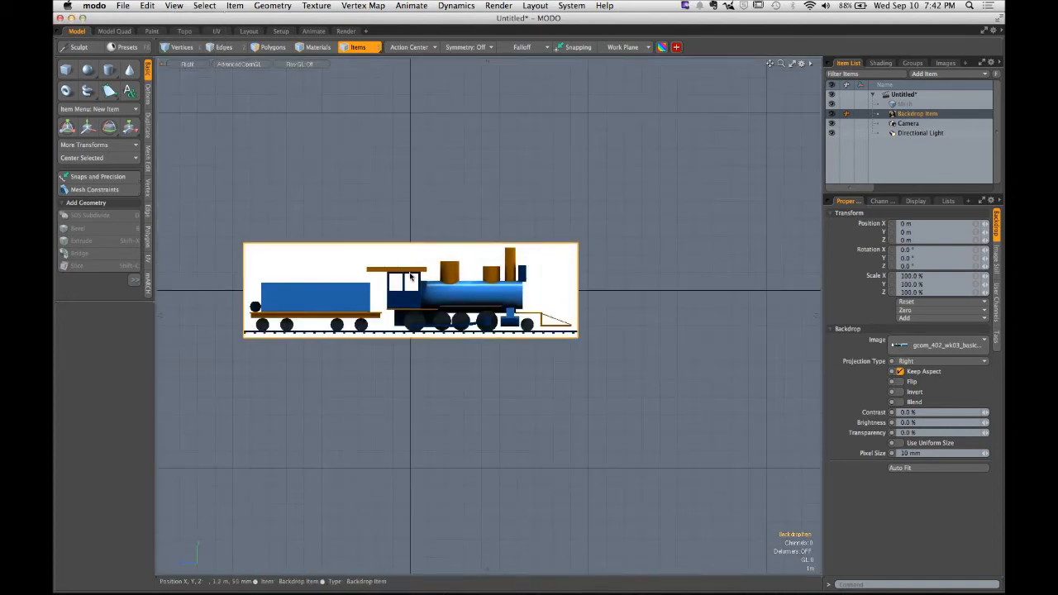
{"action": "left_click_drag", "start_coordinate": [356, 257], "coordinate": [462, 270], "text": "alt+shift"}
{"action": "mouse_move", "coordinate": [458, 275]}
{"action": "left_mouse_down", "text": "ctrl+alt"}
{"action": "mouse_move", "coordinate": [512, 279]}
{"action": "mouse_move", "coordinate": [454, 281]}
{"action": "left_mouse_up", "text": "ctrl+alt"}
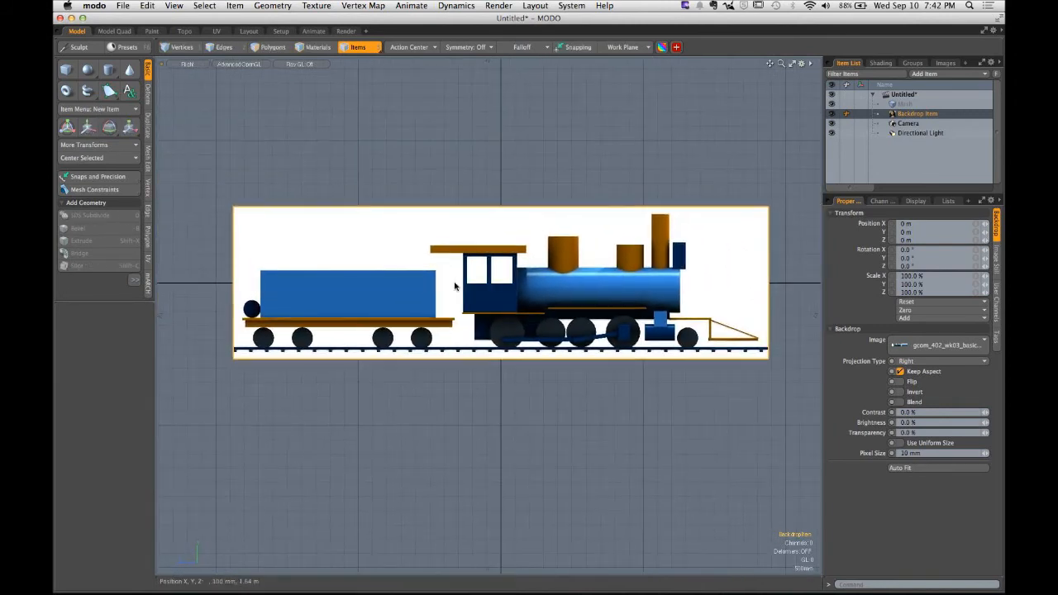
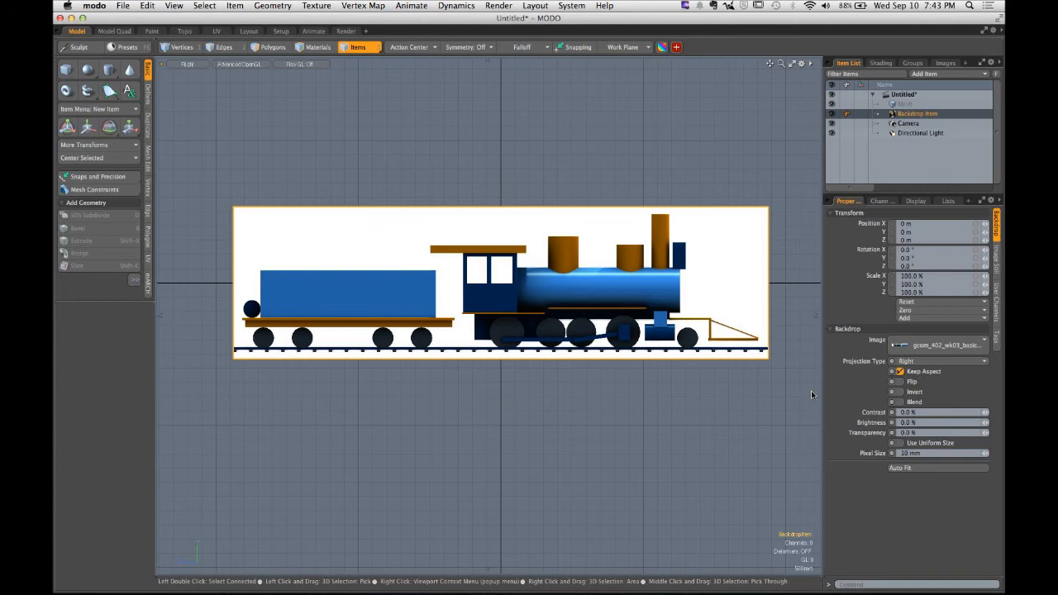
- Enable Flip on the backdrop so the train's front faces the other direction
{"action": "key", "text": "ctrl"}
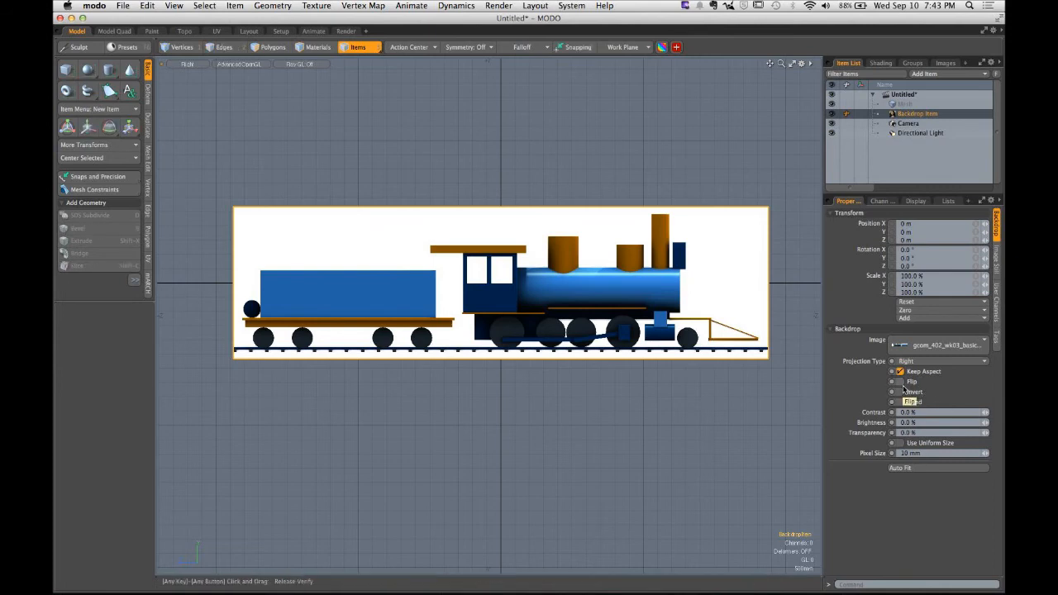
{"action": "key", "text": "ctrl"}
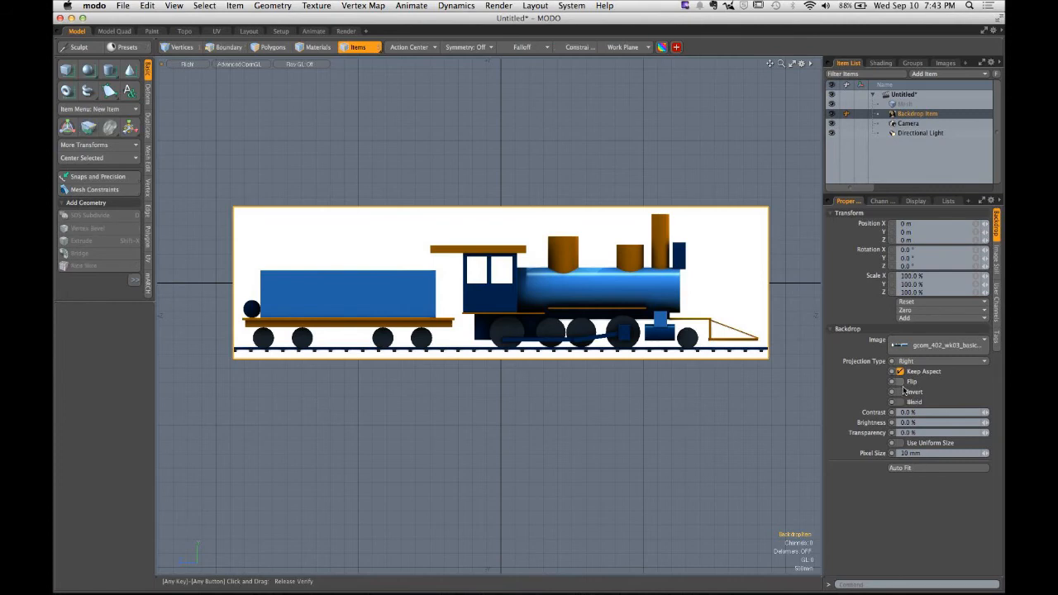
{"action": "left_click", "coordinate": [900, 381]}
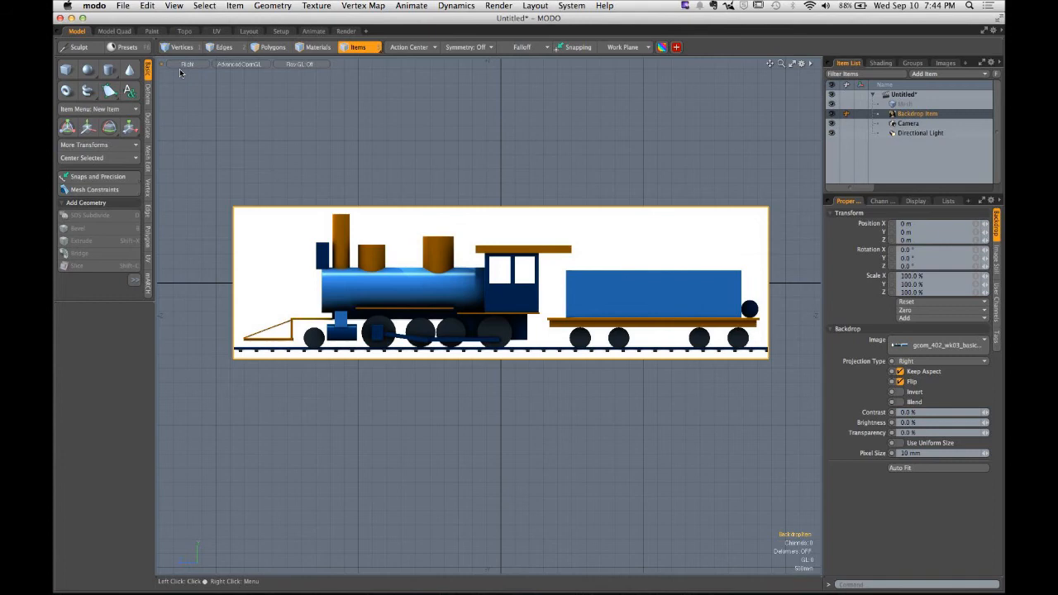
- Inspect the flipped backdrop in the Perspective view and then up close in the Right view
{"action": "key", "text": "ctrl+space"}
{"action": "left_click", "coordinate": [265, 171]}
{"action": "left_click_drag", "start_coordinate": [274, 175], "coordinate": [484, 165], "text": "alt"}
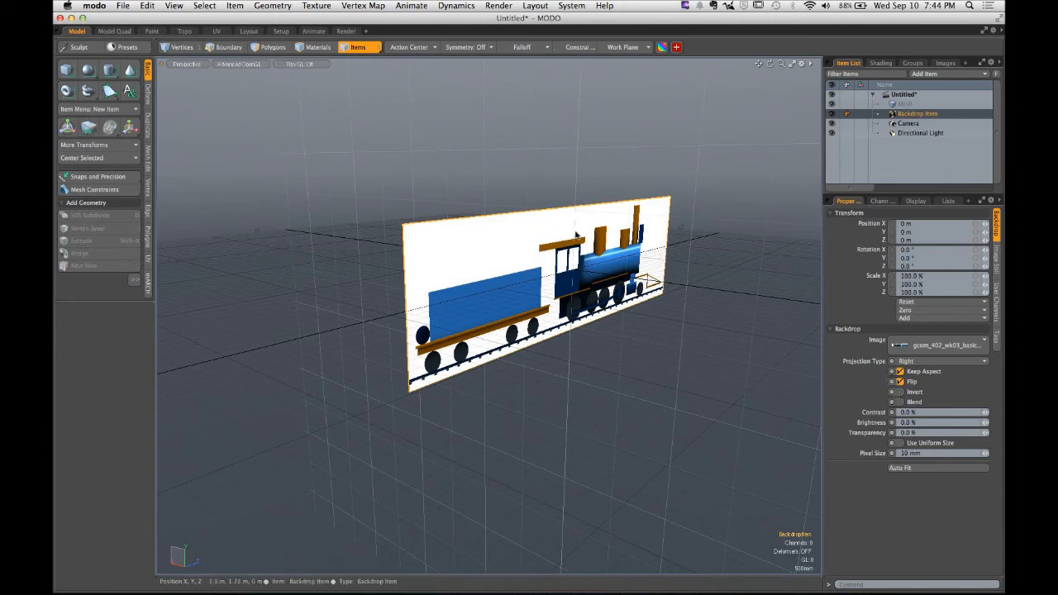
{"action": "key", "text": "KP_3"}
{"action": "left_click_drag", "start_coordinate": [379, 273], "coordinate": [468, 334], "text": "alt+shift"}
{"action": "left_click_drag", "start_coordinate": [468, 334], "coordinate": [458, 302], "text": "ctrl+alt"}
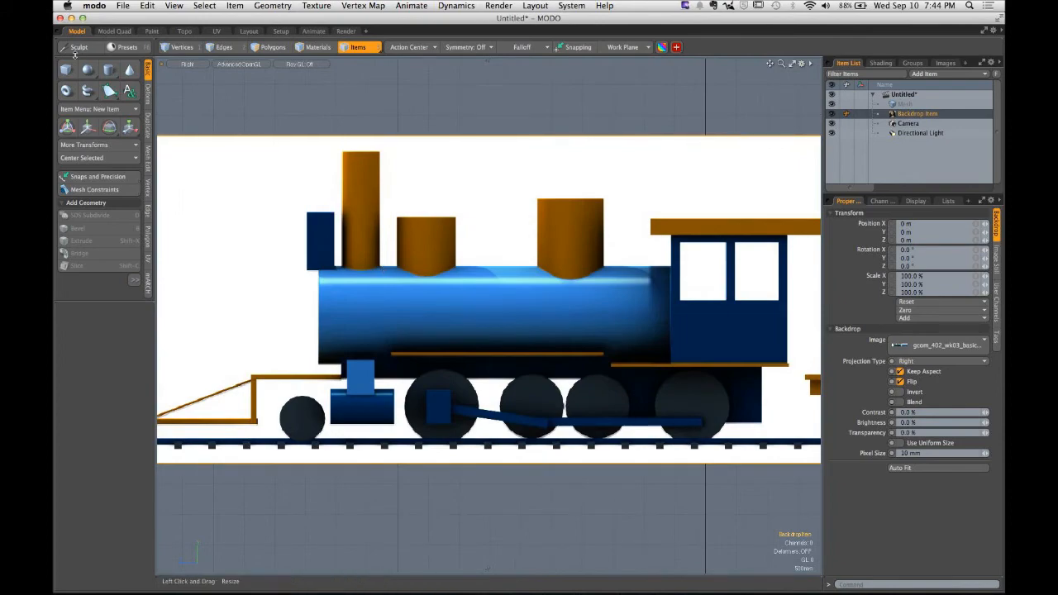
- Draw a Z-axis cylinder over the locomotive's boiler and set its sides to 20
{"action": "left_click", "coordinate": [109, 69]}
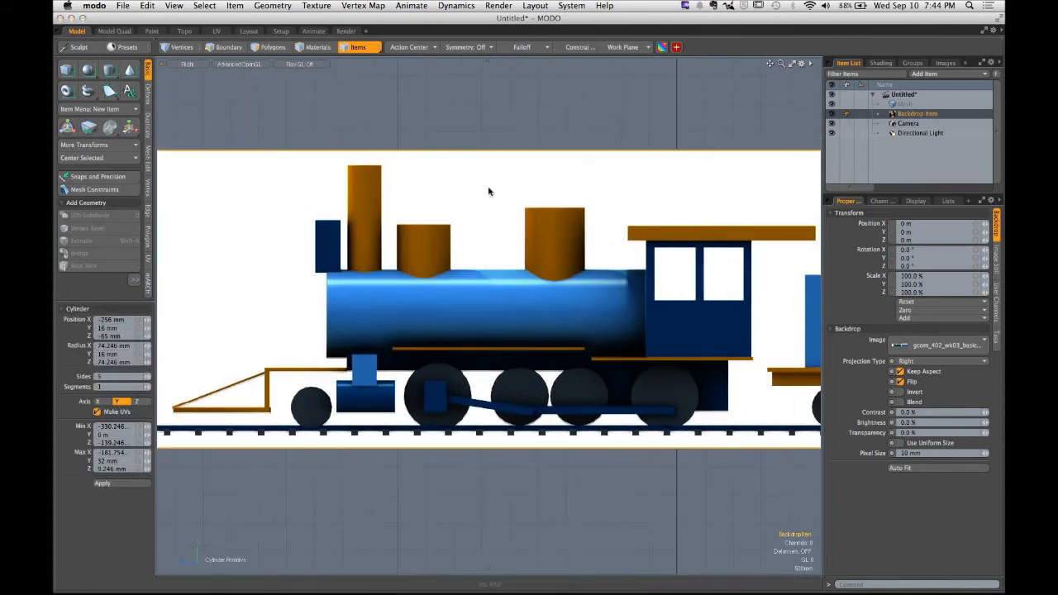
{"action": "left_click_drag", "start_coordinate": [489, 189], "coordinate": [538, 240], "text": "alt"}
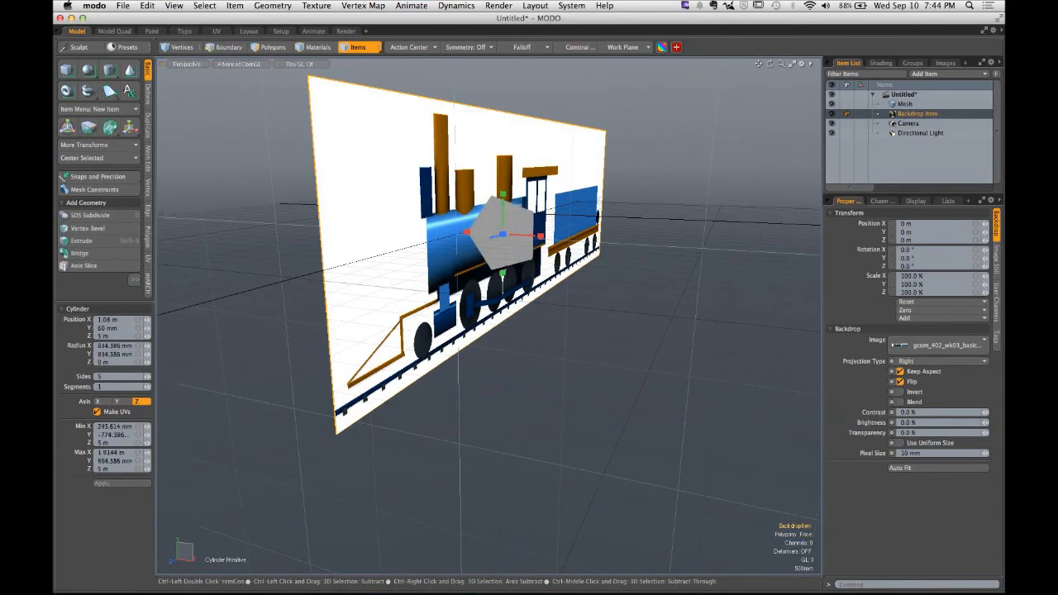
{"action": "left_click", "coordinate": [115, 376]}
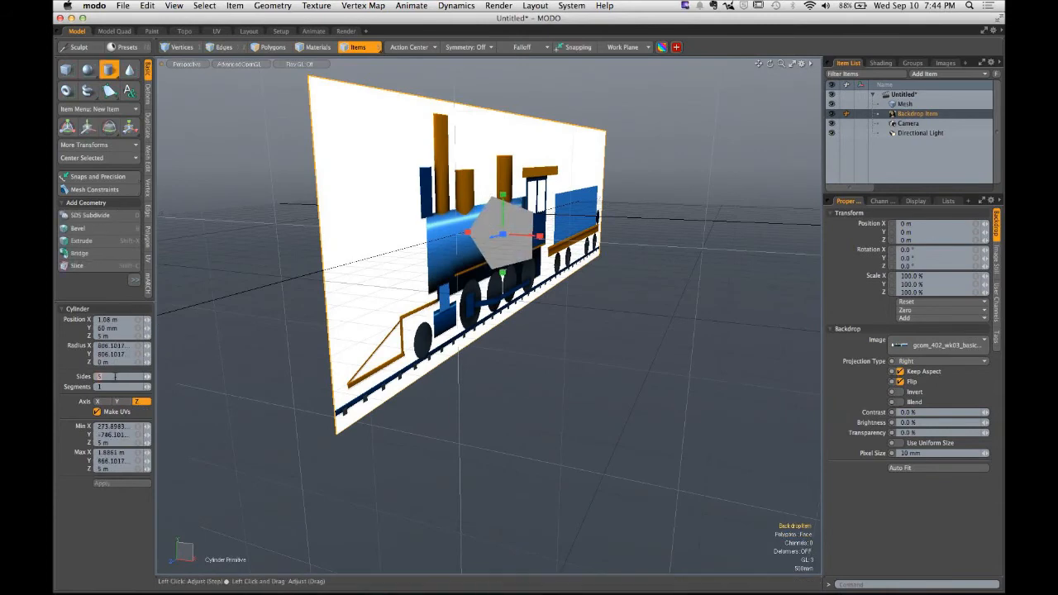
{"action": "type", "text": "20"}
{"action": "key", "text": "Return"}
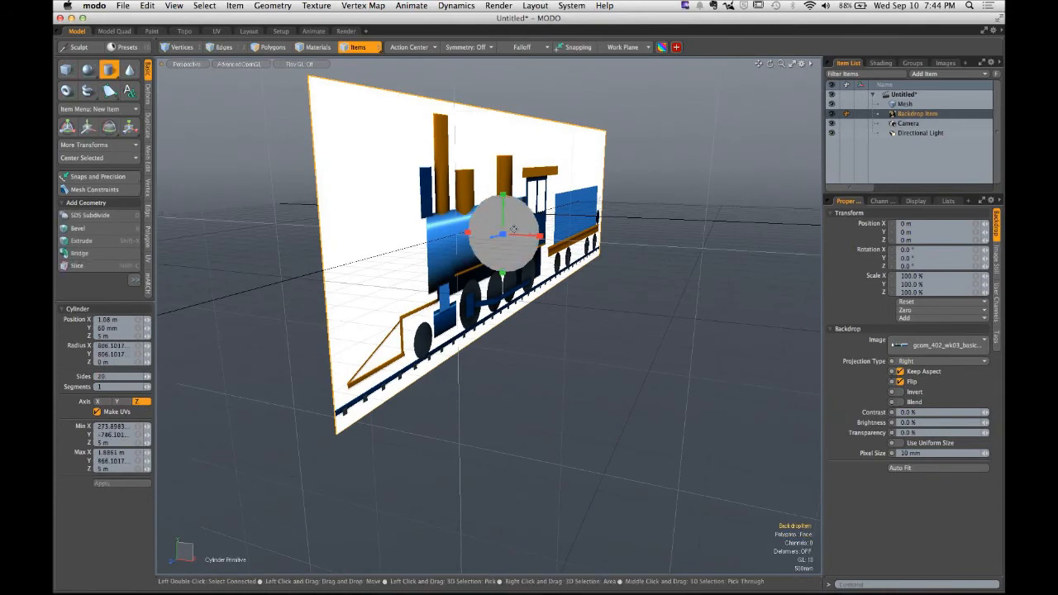
{"action": "left_click_drag", "start_coordinate": [503, 237], "coordinate": [450, 255]}
{"action": "key", "text": "space"}
- Switch to the Right view and move and scale the cylinder's polygons to cover the boiler section
{"action": "left_click", "coordinate": [551, 239]}
{"action": "key", "text": "3"}
{"action": "key", "text": "ctrl+space"}
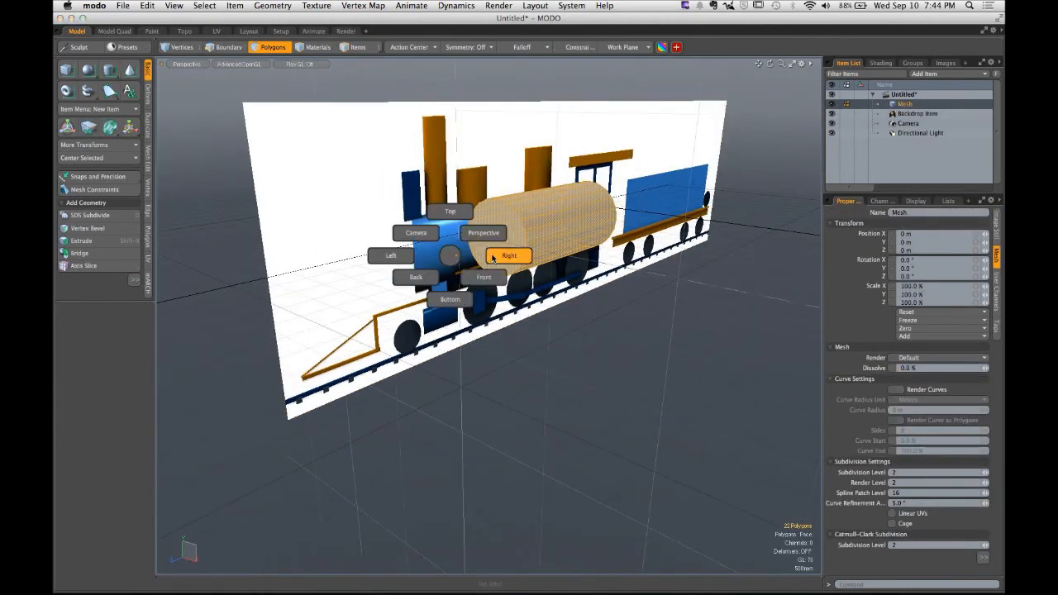
{"action": "left_click", "coordinate": [493, 259]}
{"action": "key", "text": "w"}
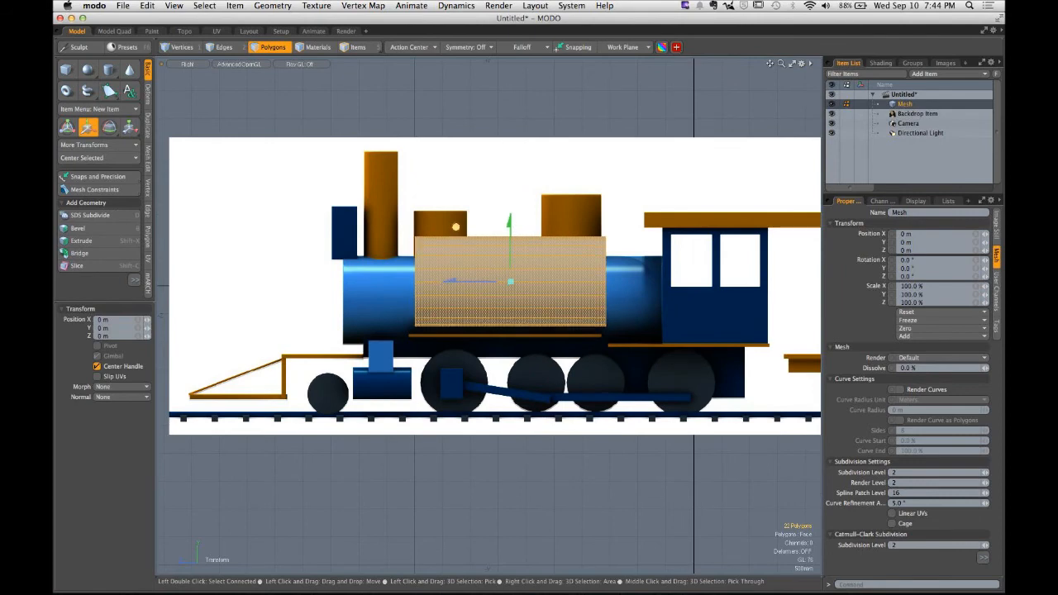
{"action": "left_click_drag", "start_coordinate": [456, 225], "coordinate": [377, 246]}
{"action": "key", "text": "r"}
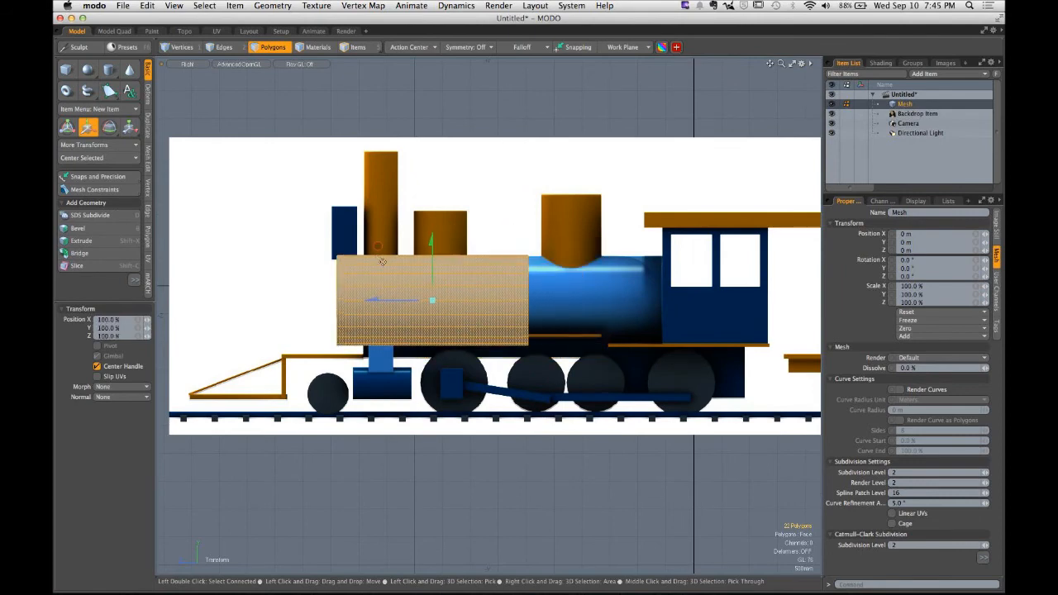
{"action": "left_click_drag", "start_coordinate": [436, 308], "coordinate": [422, 276]}
{"action": "key", "text": "w"}
{"action": "key", "text": "r"}
{"action": "key", "text": "w"}
{"action": "left_click_drag", "start_coordinate": [361, 295], "coordinate": [367, 295]}
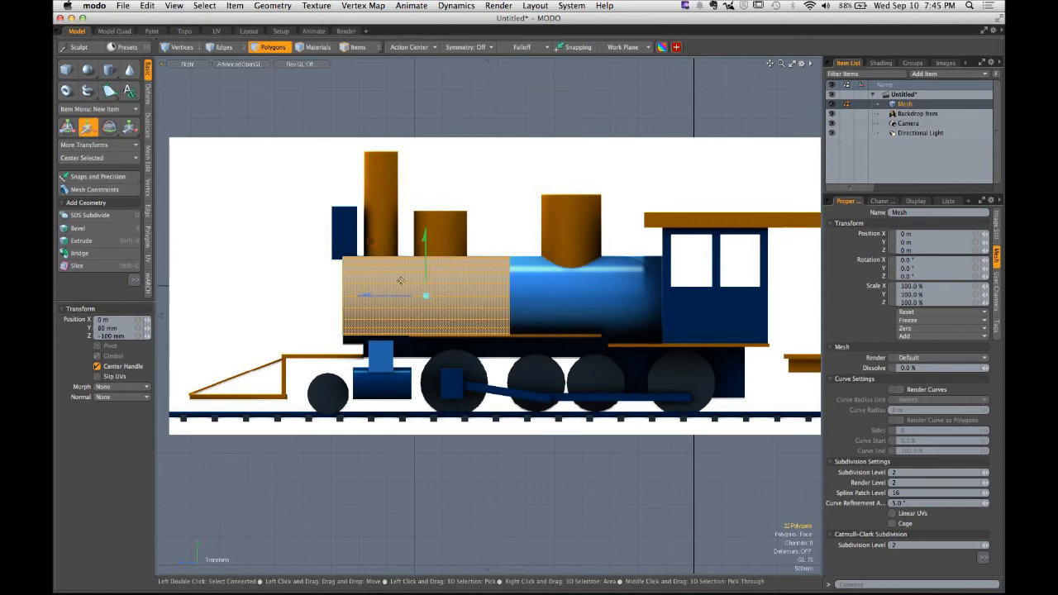
{"action": "key", "text": "q"}
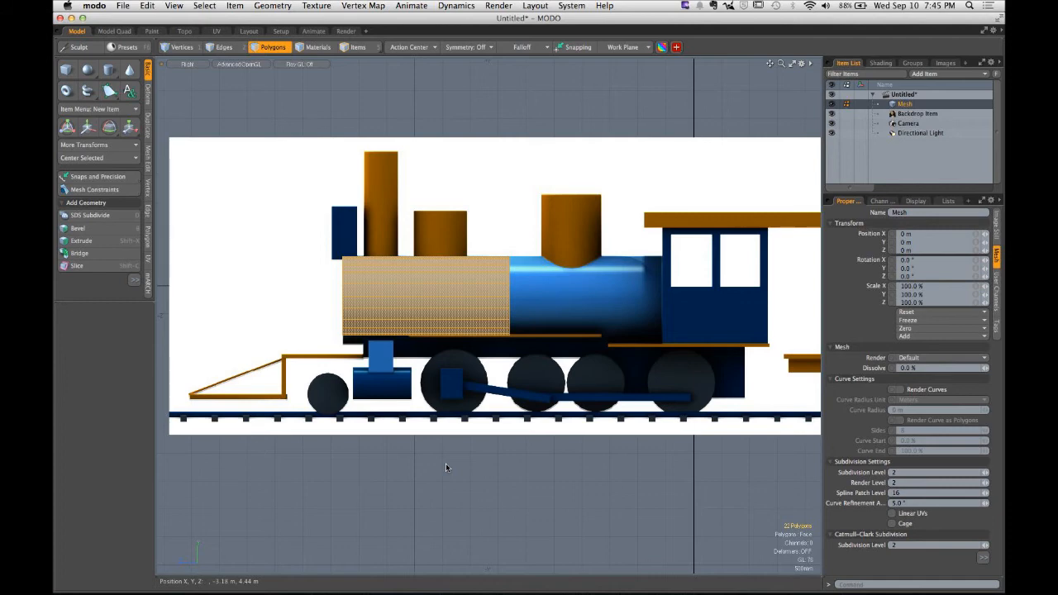
- Select the cylinder's polygons and delete them
{"action": "left_click_drag", "start_coordinate": [442, 364], "coordinate": [330, 330], "text": "ctrl+alt"}
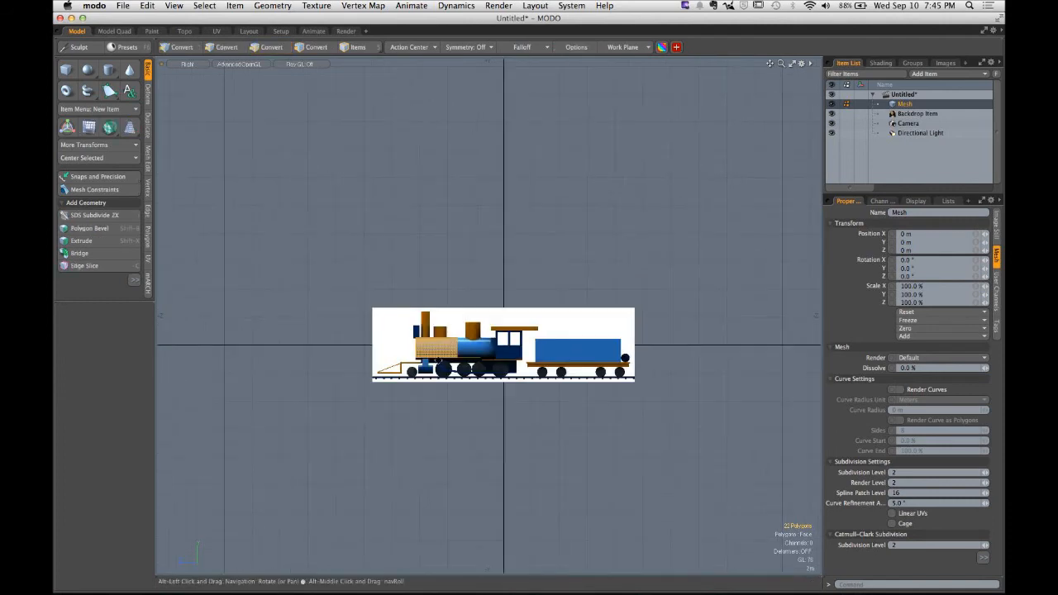
{"action": "left_click_drag", "start_coordinate": [423, 274], "coordinate": [369, 253], "text": "alt"}
{"action": "left_click", "coordinate": [368, 253]}
{"action": "left_click_drag", "start_coordinate": [361, 322], "coordinate": [446, 316], "text": "ctrl+alt"}
{"action": "double_click", "coordinate": [411, 339]}
{"action": "key", "text": "Delete"}
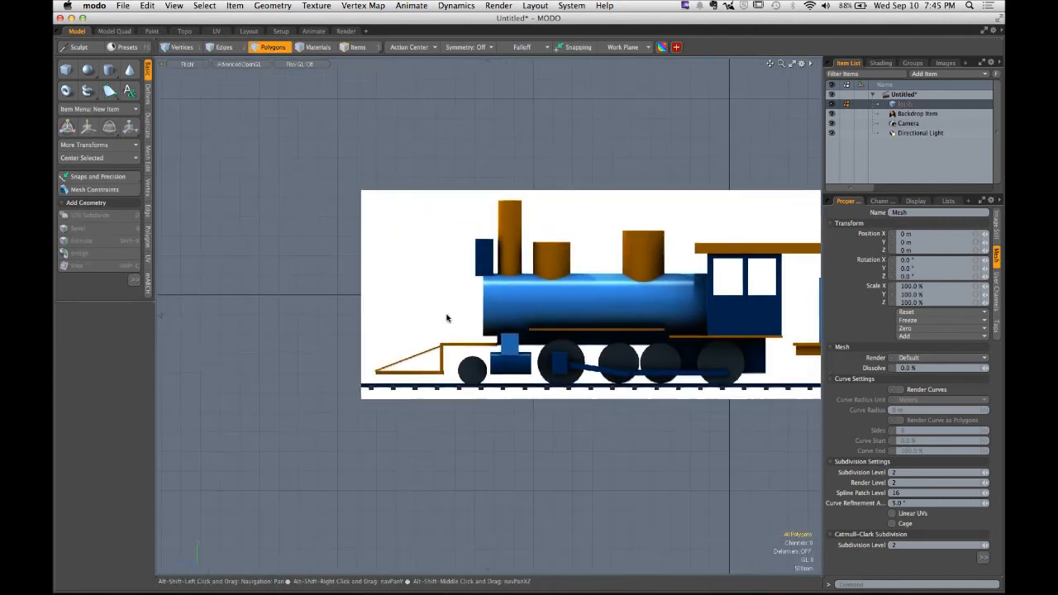
- Select the Backdrop Item and set its Transparency to 70%
{"action": "left_click_drag", "start_coordinate": [571, 390], "coordinate": [504, 390], "text": "alt+shift"}
{"action": "left_click_drag", "start_coordinate": [504, 390], "coordinate": [479, 391], "text": "ctrl+alt"}
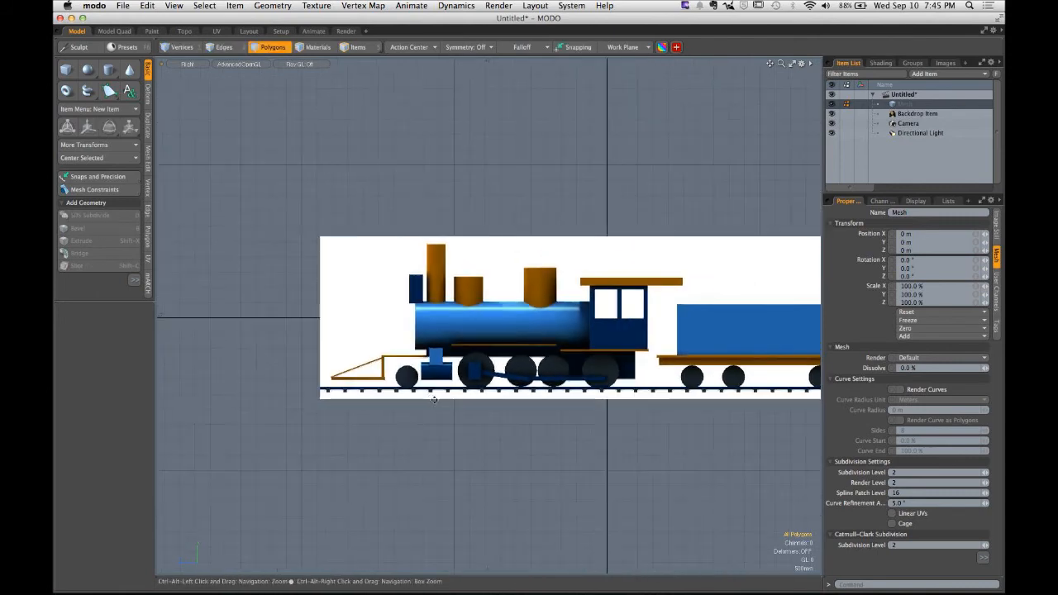
{"action": "left_click_drag", "start_coordinate": [588, 405], "coordinate": [481, 400], "text": "alt+shift"}
{"action": "left_click_drag", "start_coordinate": [481, 400], "coordinate": [442, 401], "text": "alt+shift"}
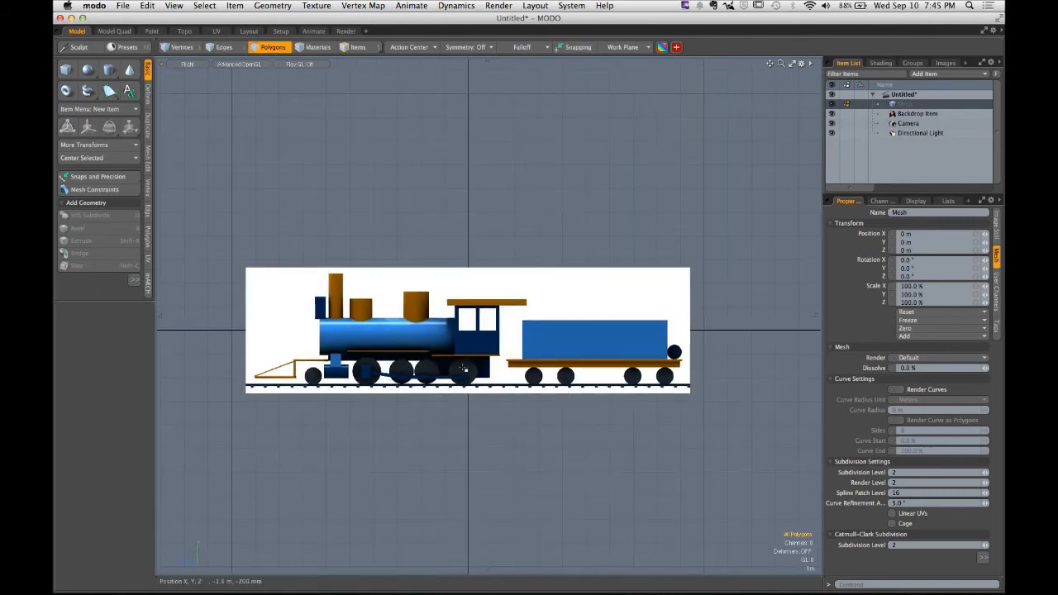
{"action": "left_click_drag", "start_coordinate": [625, 389], "coordinate": [538, 406], "text": "alt+shift"}
{"action": "left_click_drag", "start_coordinate": [734, 226], "coordinate": [523, 322], "text": "alt+shift"}
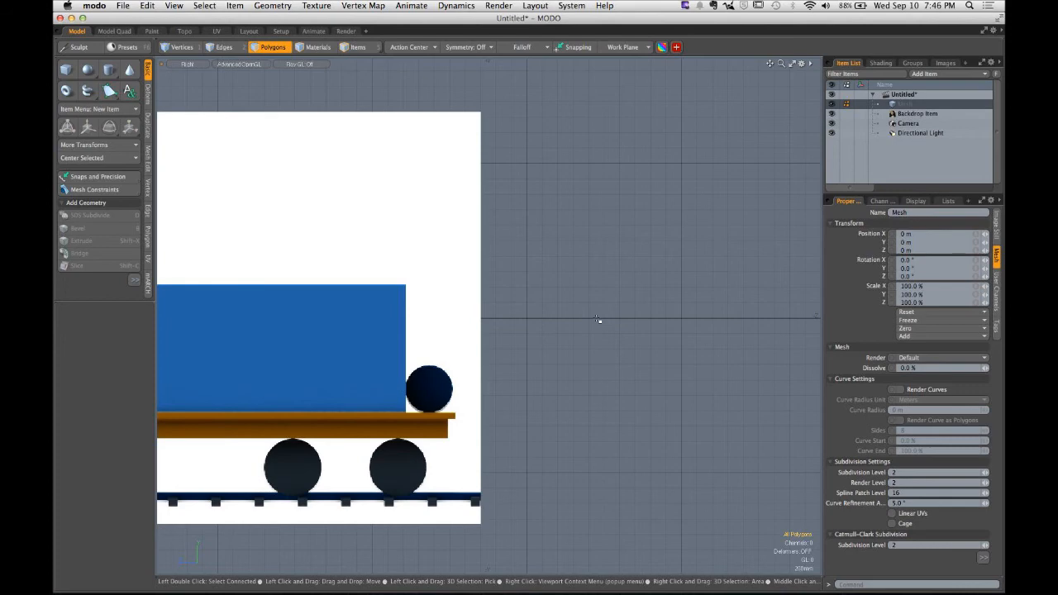
{"action": "left_click", "coordinate": [919, 114]}
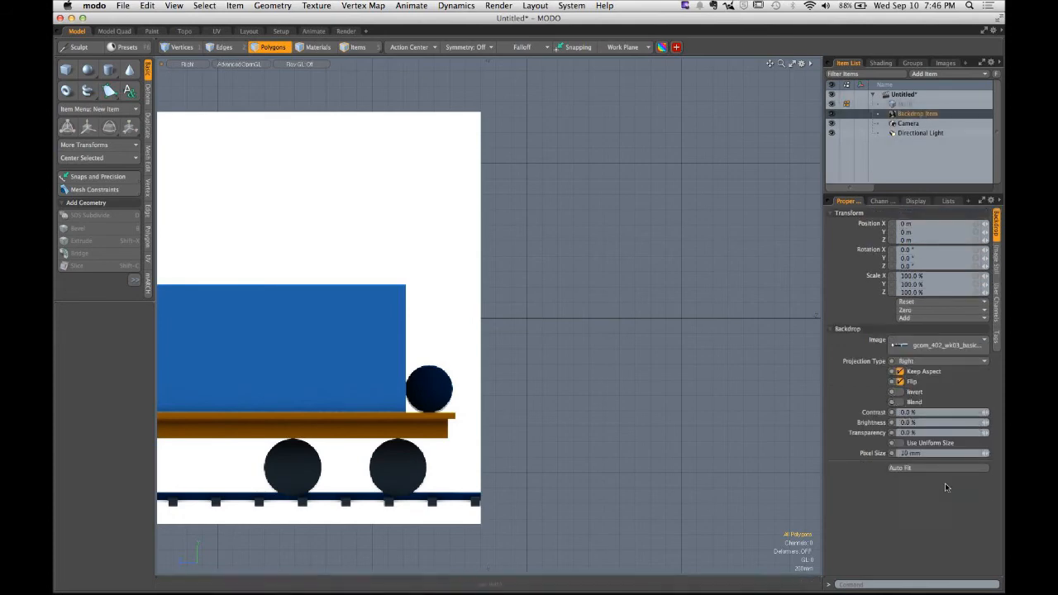
{"action": "left_click_drag", "start_coordinate": [545, 377], "coordinate": [705, 260], "text": "alt"}
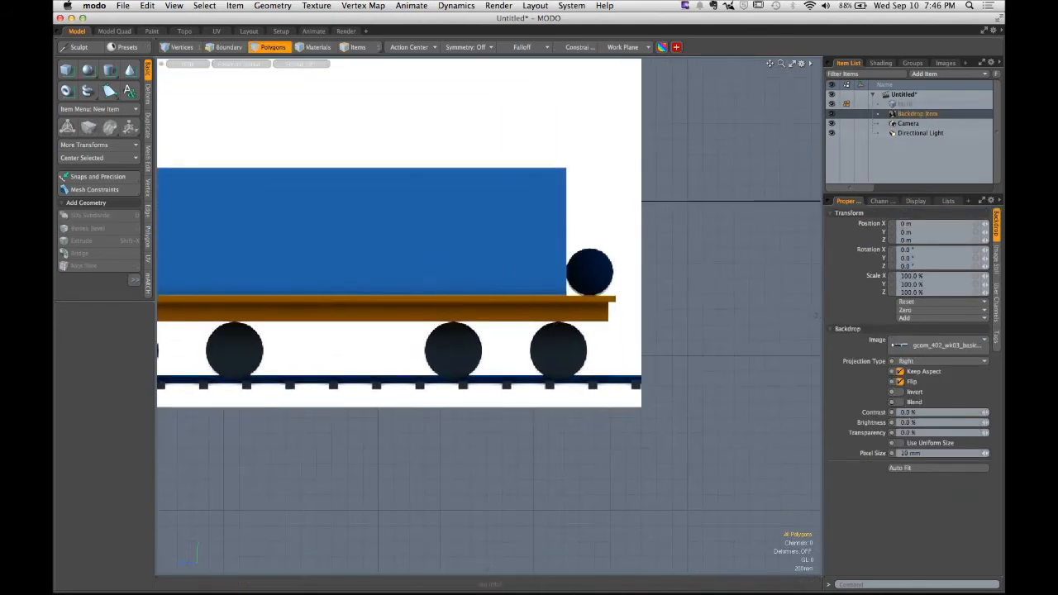
{"action": "left_click", "coordinate": [916, 433]}
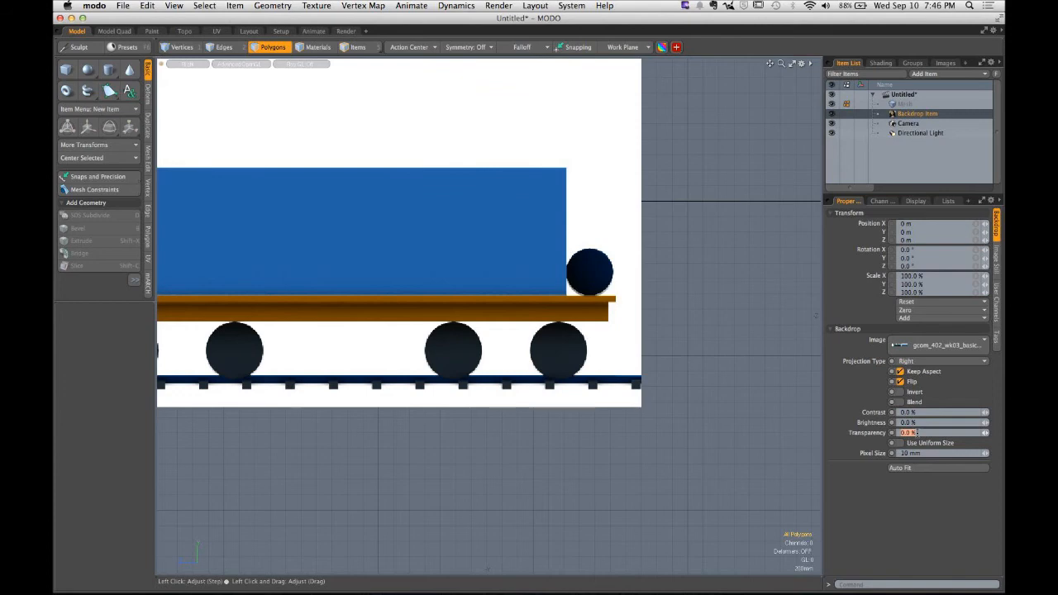
{"action": "type", "text": "70"}
{"action": "key", "text": "Return"}
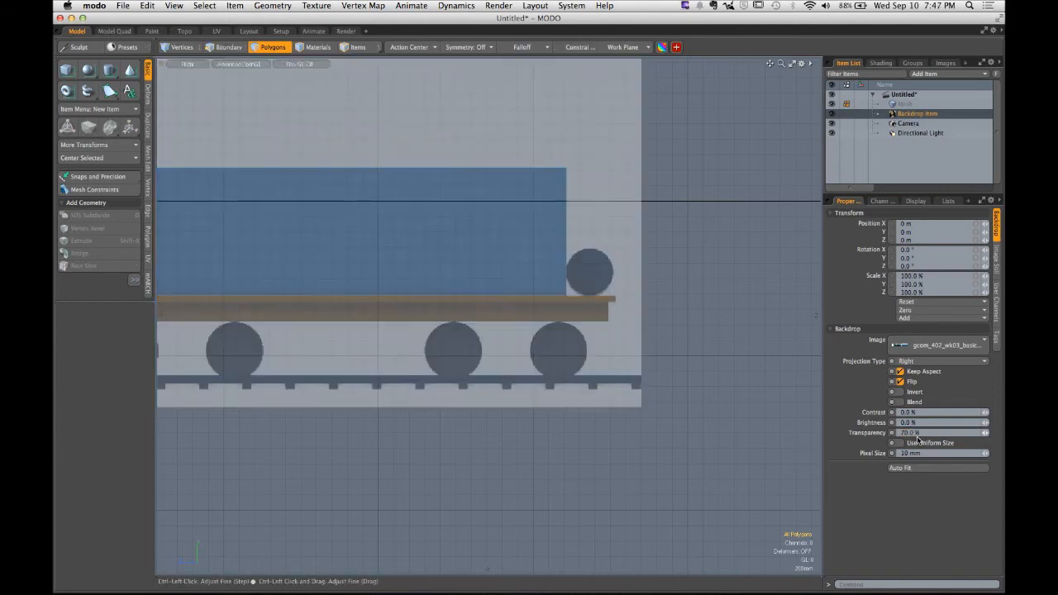
- Move the backdrop up about 2.45 m in Y so the rails sit on the ground line
{"action": "left_click_drag", "start_coordinate": [567, 425], "coordinate": [614, 453], "text": "alt+shift"}
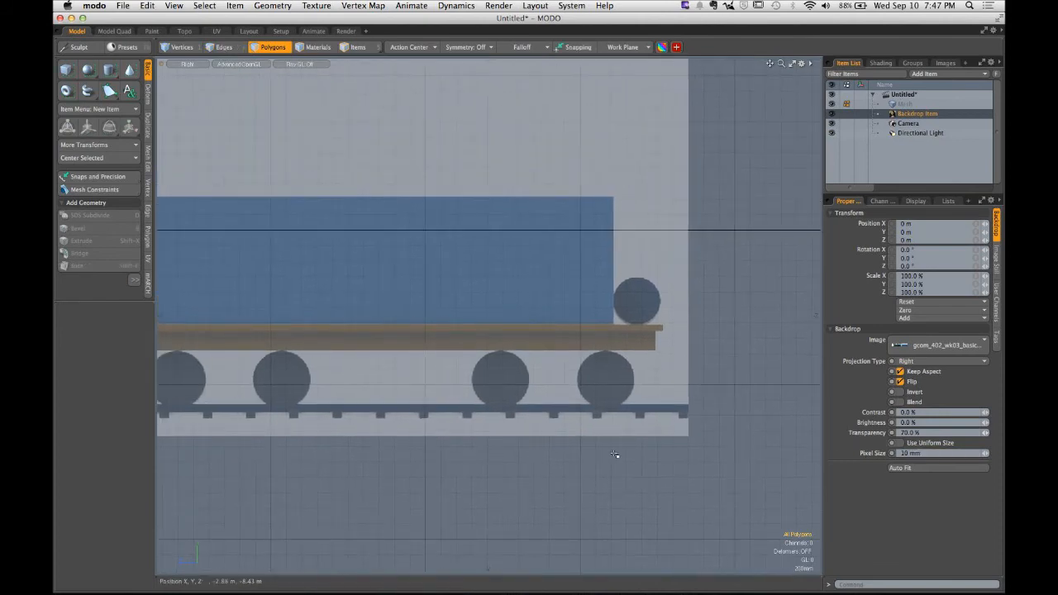
{"action": "scroll", "coordinate": [644, 299], "scroll_direction": "down", "scroll_amount": 5}
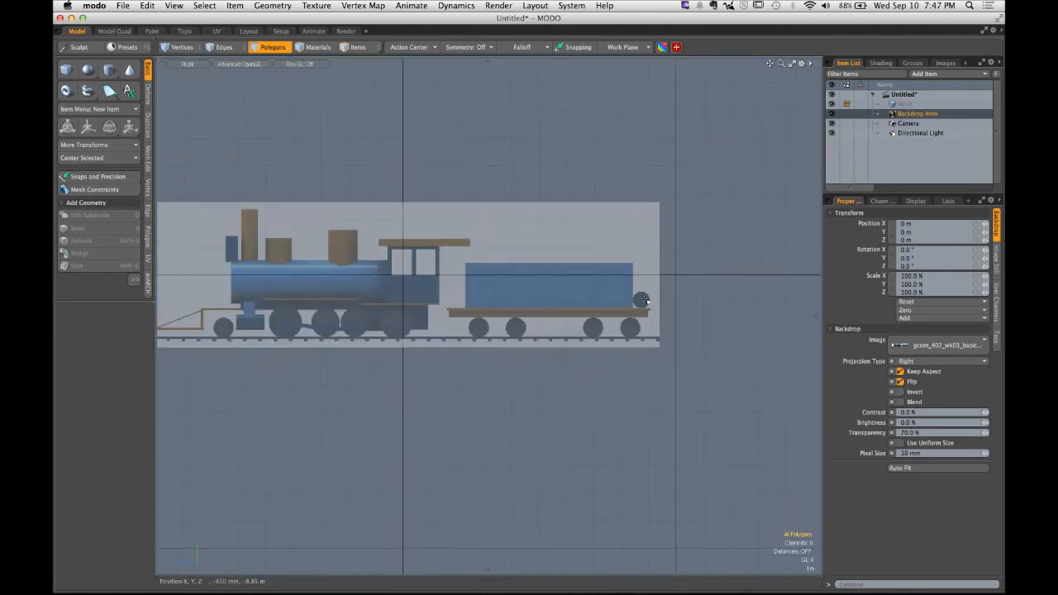
{"action": "left_click_drag", "start_coordinate": [545, 303], "coordinate": [605, 302], "text": "alt+shift"}
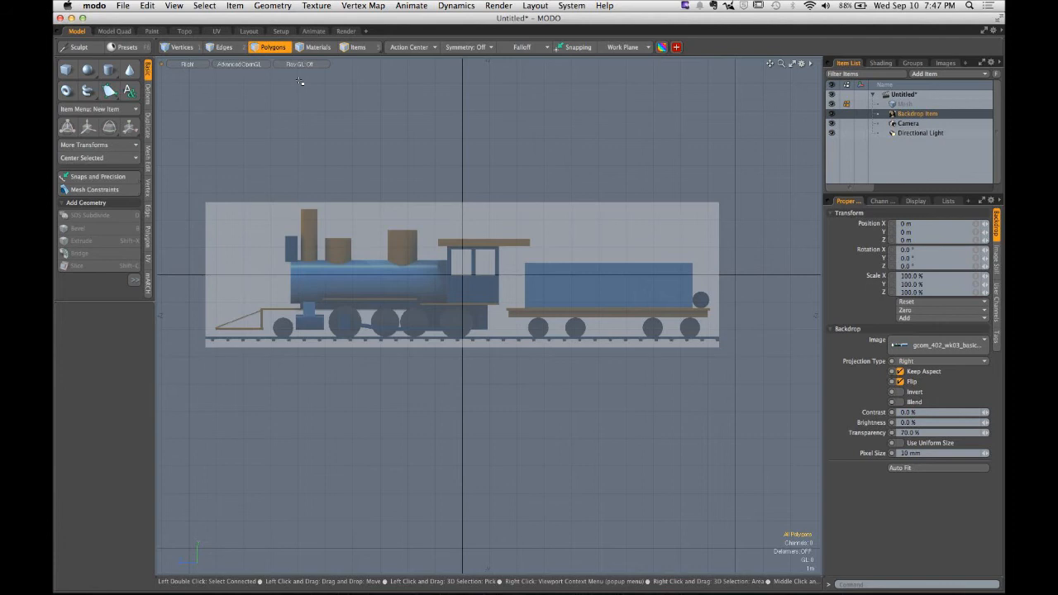
{"action": "left_click", "coordinate": [353, 51]}
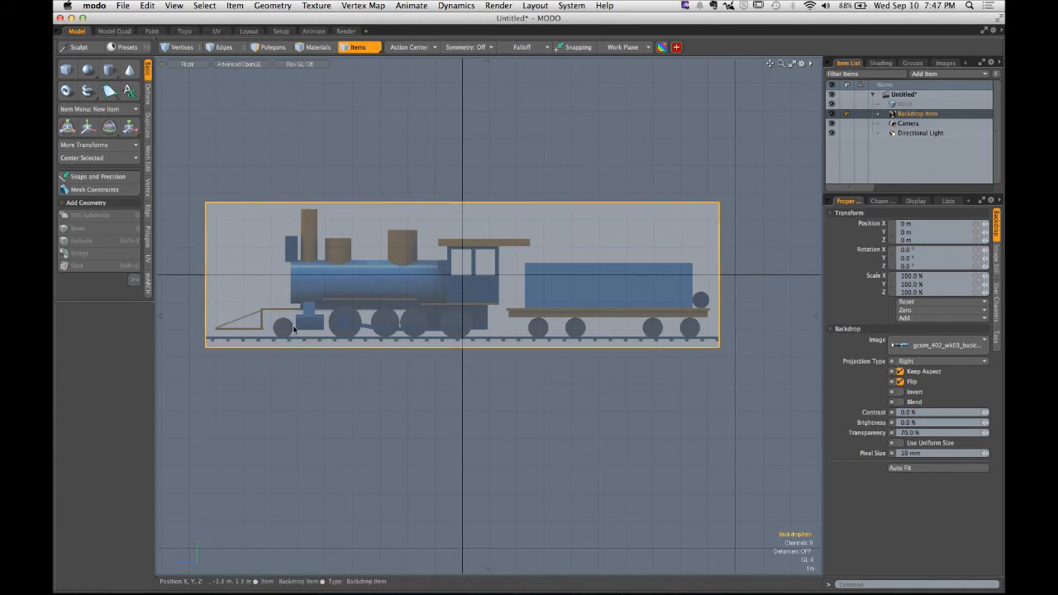
{"action": "left_click", "coordinate": [86, 128]}
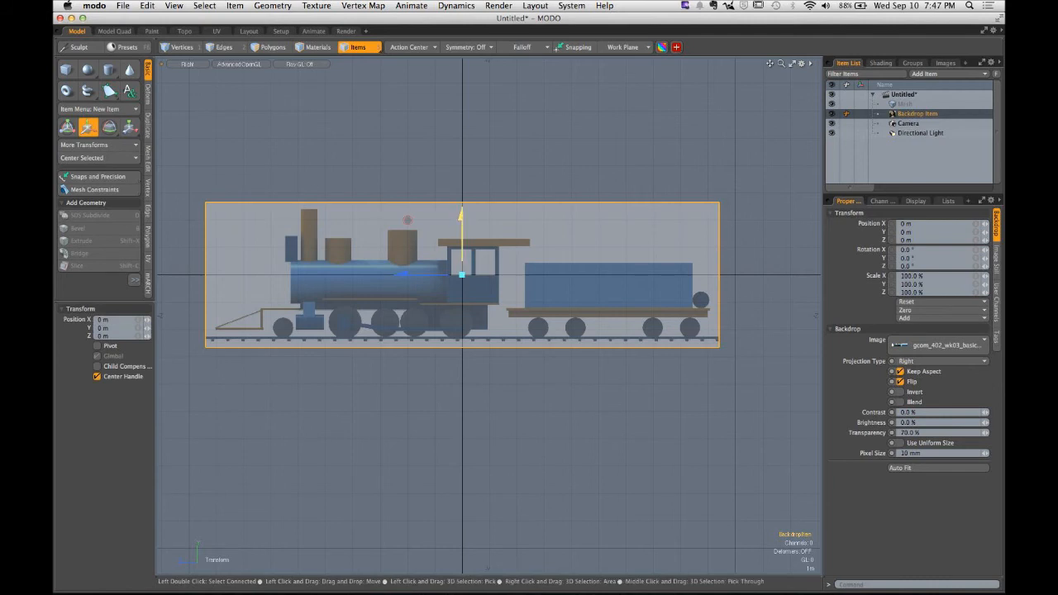
{"action": "left_click_drag", "start_coordinate": [461, 216], "coordinate": [461, 149]}
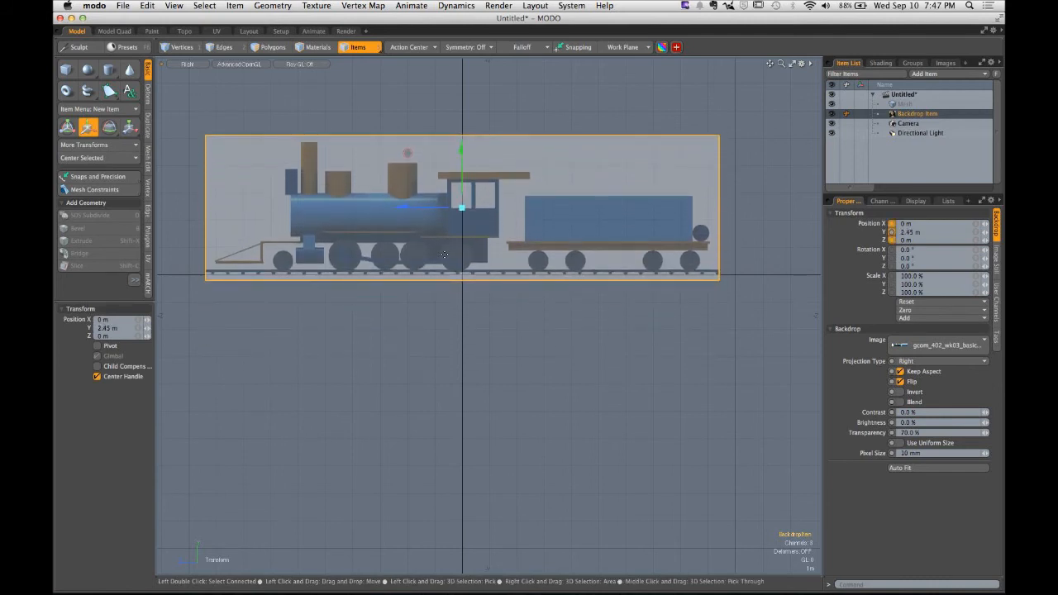
{"action": "key", "text": "space"}
- Fine-tune the backdrop's Y position to about 2.4497 m so the track aligns with the ground line, then deselect it
{"action": "left_click", "coordinate": [460, 329]}
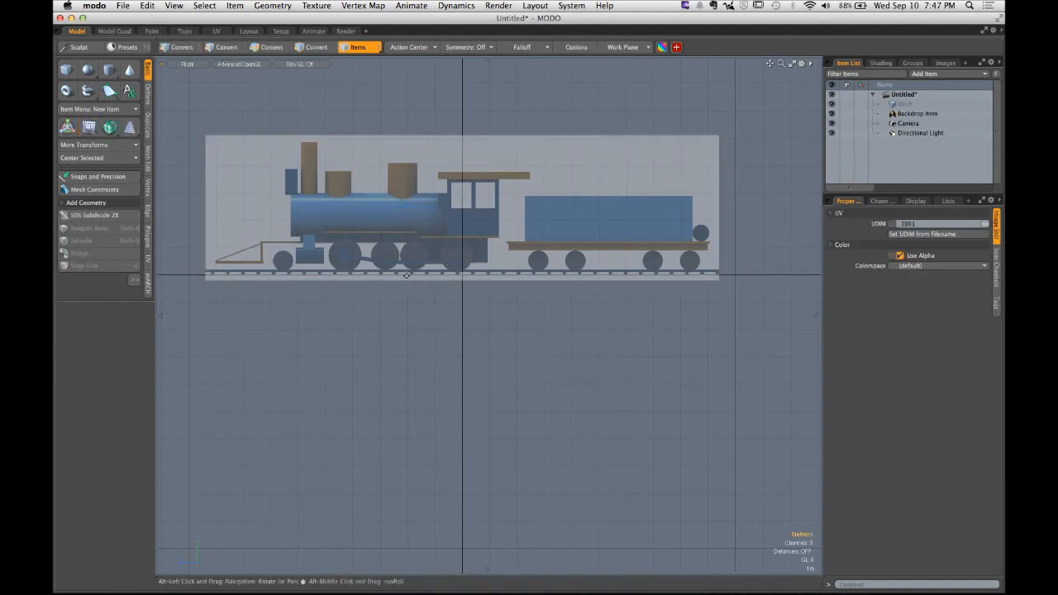
{"action": "mouse_move", "coordinate": [407, 275]}
{"action": "left_mouse_down", "text": "alt"}
{"action": "mouse_move", "coordinate": [584, 298]}
{"action": "mouse_move", "coordinate": [609, 291]}
{"action": "mouse_move", "coordinate": [396, 280]}
{"action": "left_mouse_up", "text": "alt"}
{"action": "left_click", "coordinate": [399, 239]}
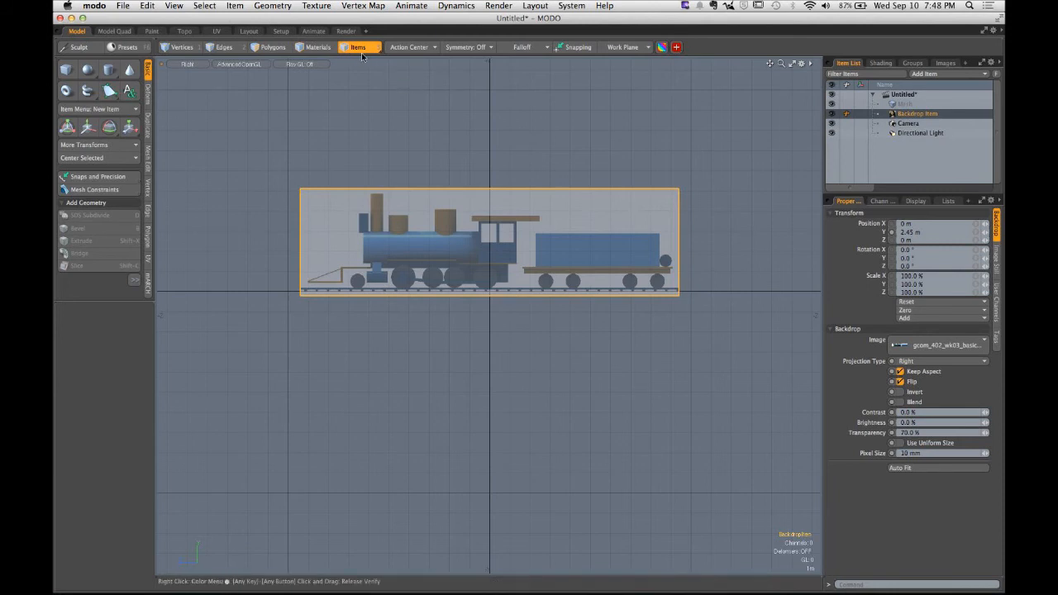
{"action": "left_click", "coordinate": [406, 153]}
{"action": "left_click", "coordinate": [432, 217]}
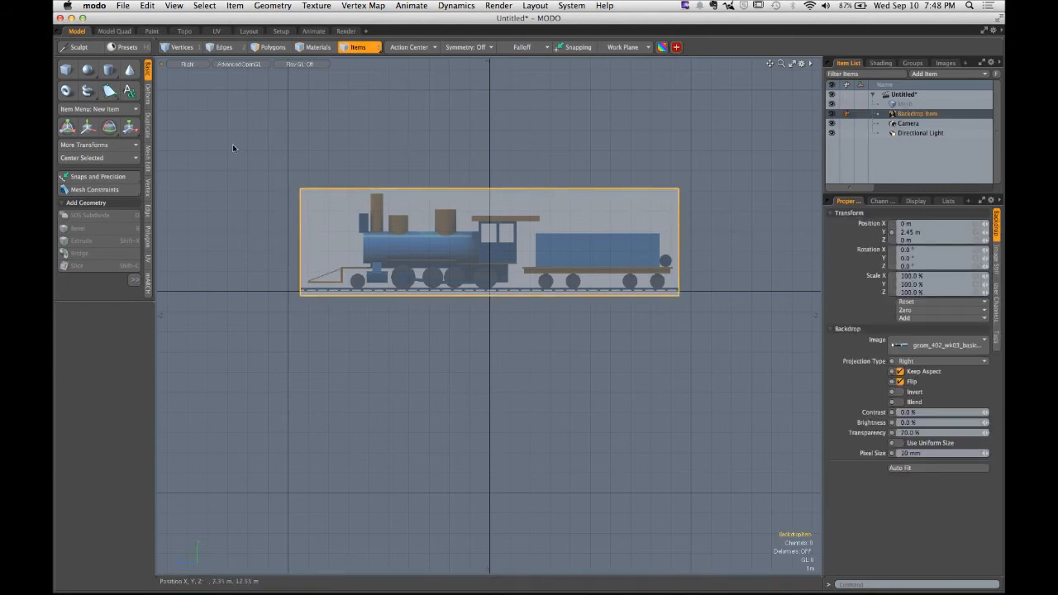
{"action": "left_click", "coordinate": [88, 127]}
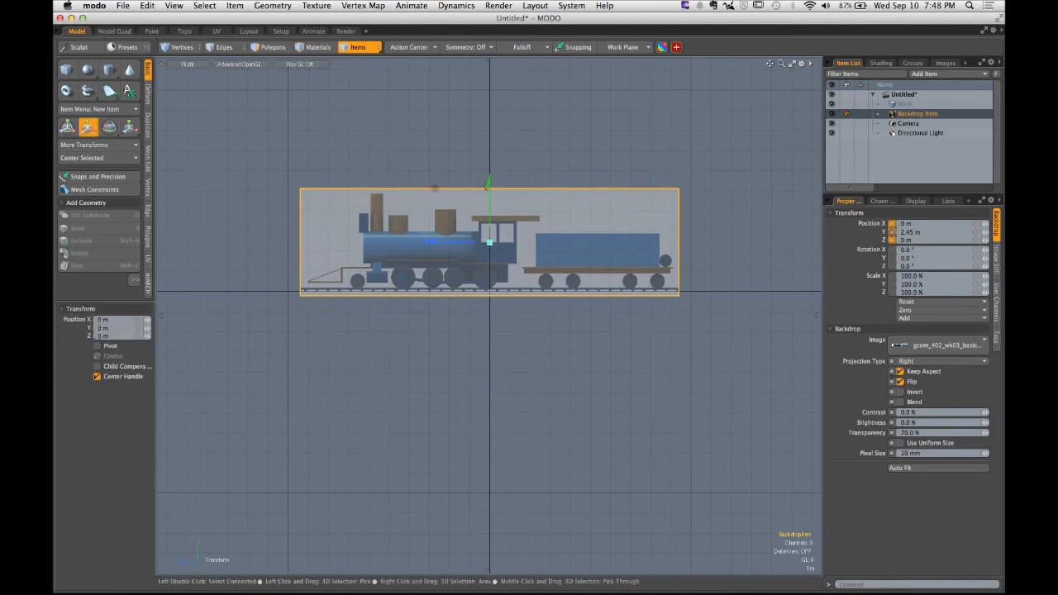
{"action": "left_click_drag", "start_coordinate": [504, 258], "coordinate": [268, 314], "text": "ctrl+alt"}
{"action": "left_click_drag", "start_coordinate": [489, 279], "coordinate": [510, 292], "text": "ctrl+alt"}
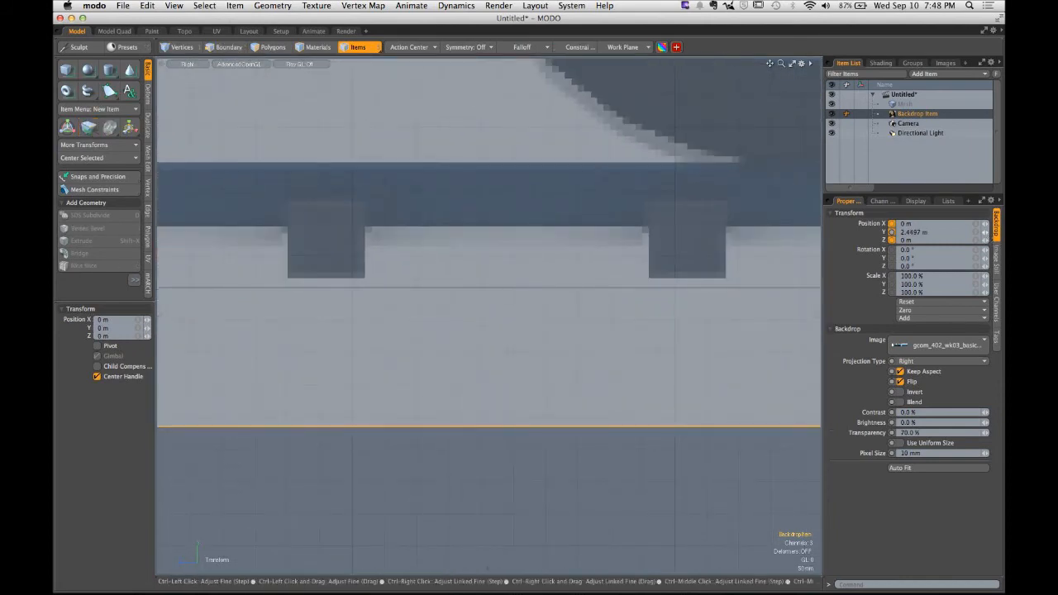
{"action": "left_click_drag", "start_coordinate": [985, 232], "coordinate": [975, 232], "text": "ctrl"}
{"action": "left_click_drag", "start_coordinate": [447, 320], "coordinate": [313, 324], "text": "ctrl+alt"}
{"action": "key", "text": "q"}
{"action": "left_click", "coordinate": [463, 363]}
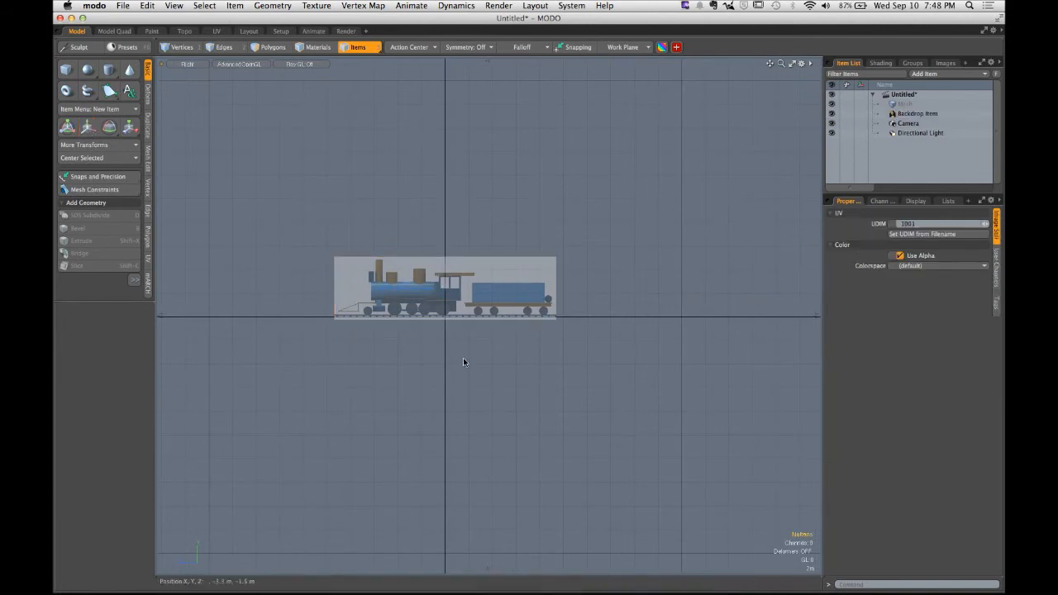
- Zoom in on the backdrop and inspect how its rails line up with the ground line
{"action": "left_click_drag", "start_coordinate": [405, 198], "coordinate": [479, 241], "text": "ctrl+alt"}
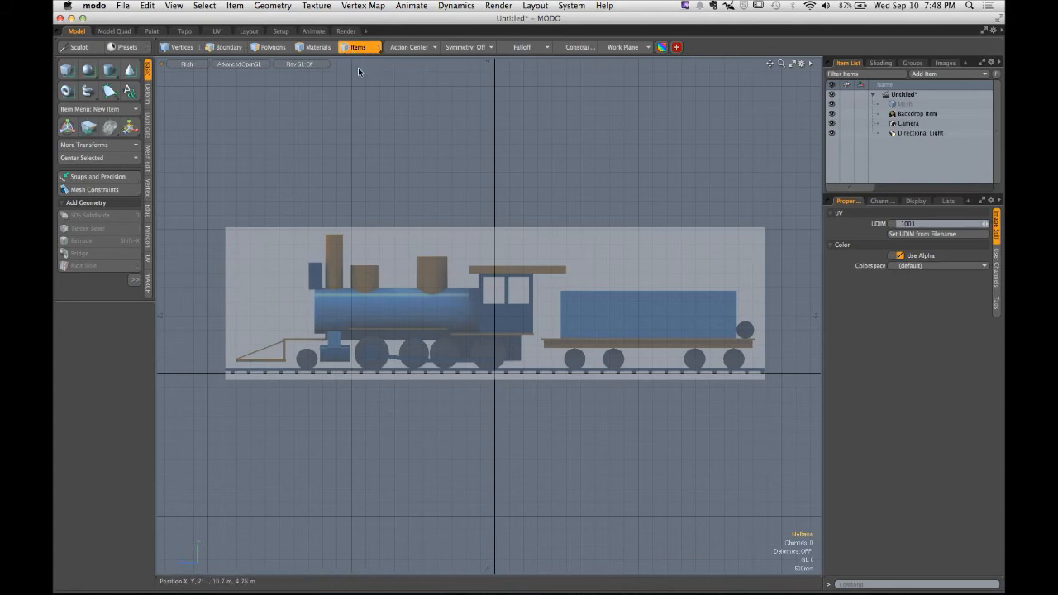
{"action": "left_click", "coordinate": [432, 236]}
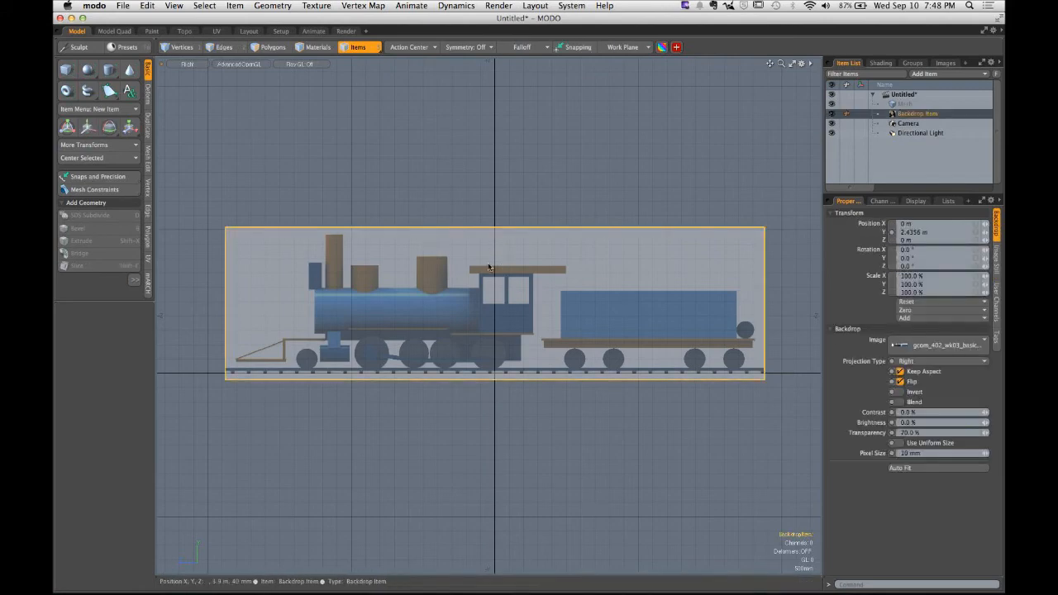
{"action": "left_click", "coordinate": [92, 131]}
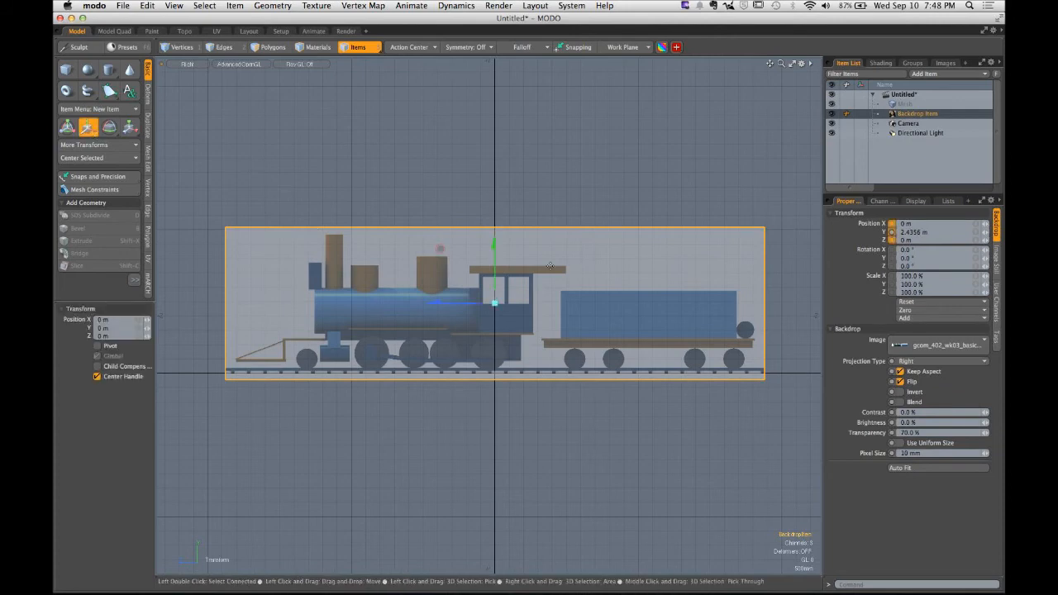
{"action": "key", "text": "space"}
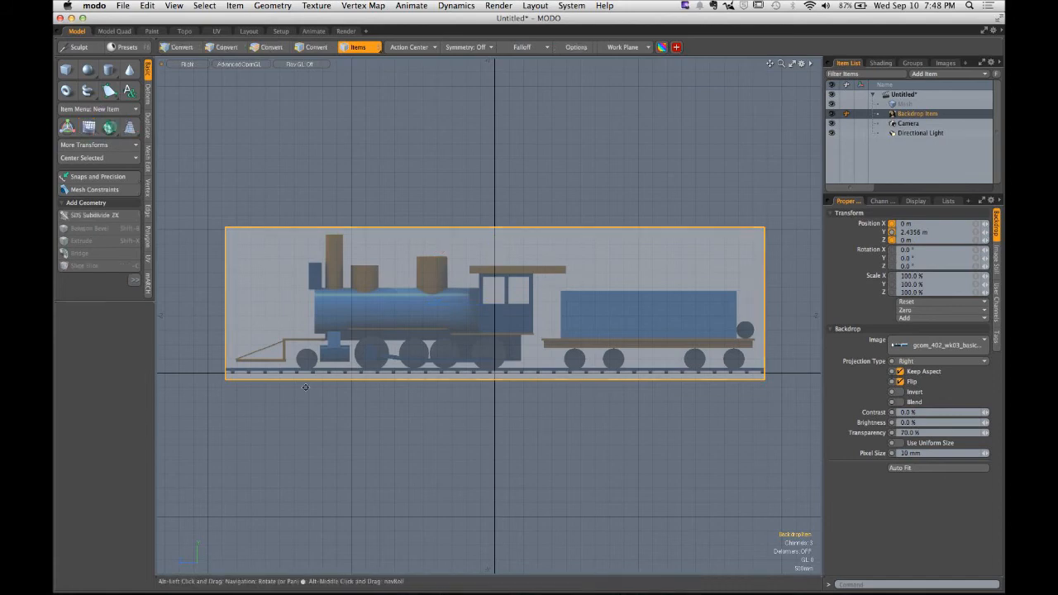
{"action": "left_click_drag", "start_coordinate": [235, 377], "coordinate": [496, 345], "text": "alt+shift"}
{"action": "left_click", "coordinate": [413, 414]}
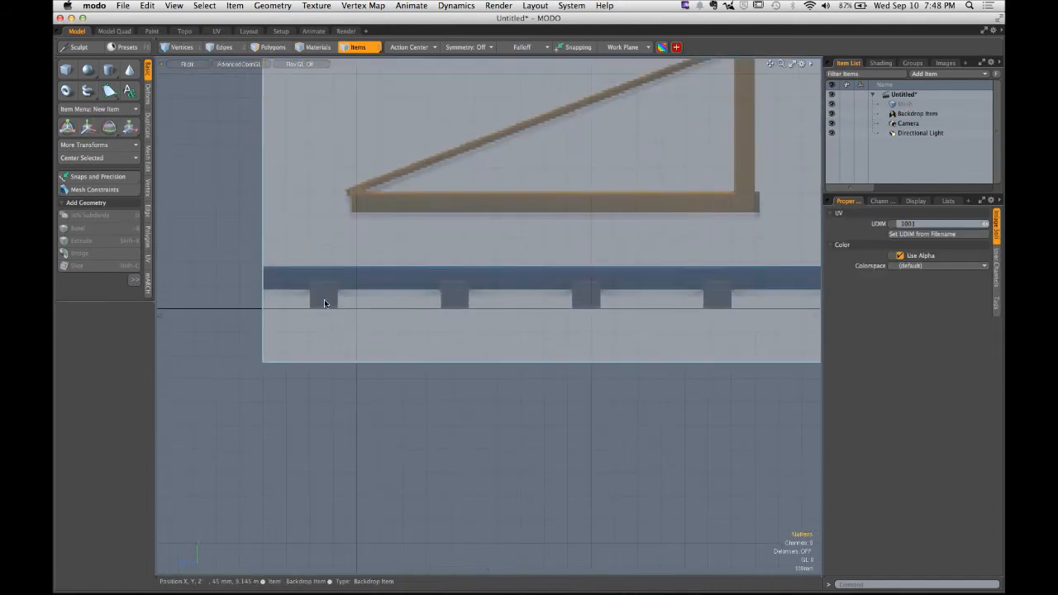
{"action": "left_click_drag", "start_coordinate": [407, 375], "coordinate": [334, 385], "text": "ctrl+alt"}
{"action": "left_click_drag", "start_coordinate": [496, 385], "coordinate": [356, 373], "text": "alt+shift"}
{"action": "left_click_drag", "start_coordinate": [443, 373], "coordinate": [413, 376], "text": "ctrl+alt"}
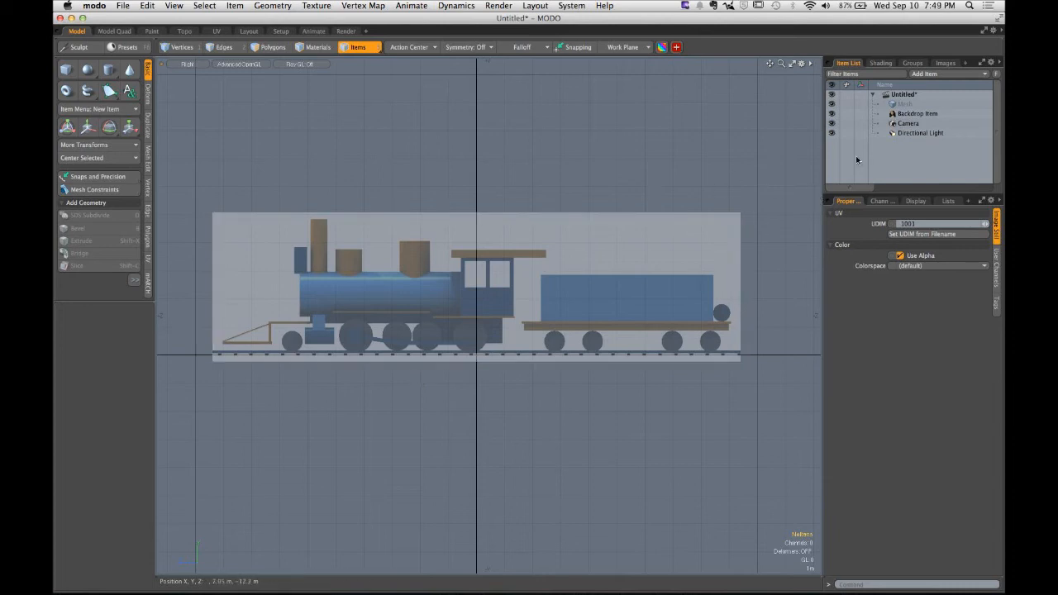
- Select the backdrop and shrink the window to review the assignment's example images beside it, then restore the window
{"action": "left_click", "coordinate": [933, 116]}
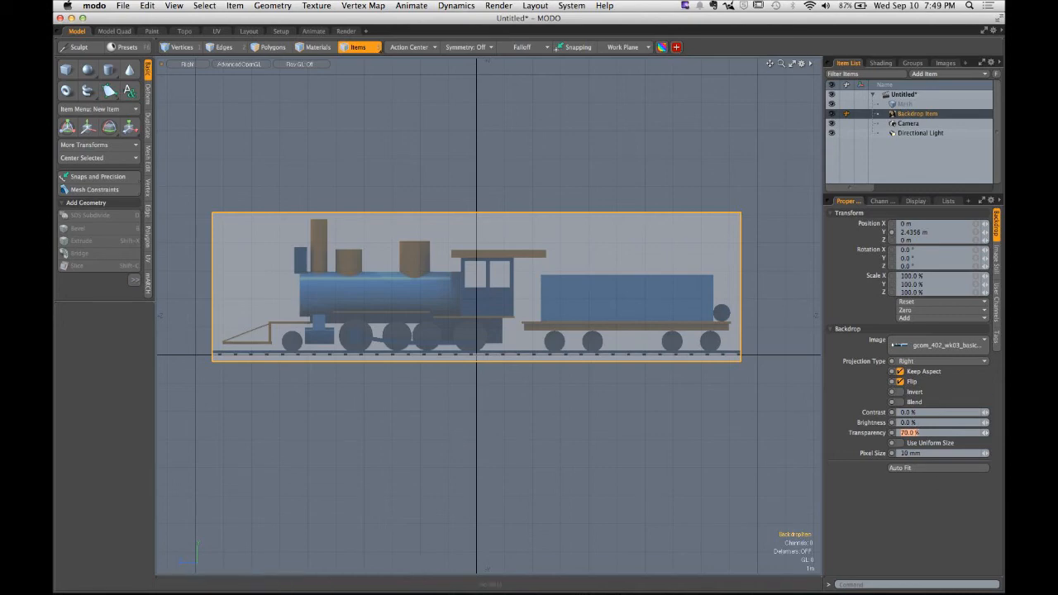
{"action": "left_click_drag", "start_coordinate": [827, 592], "coordinate": [827, 327]}
{"action": "key", "text": "ctrl"}
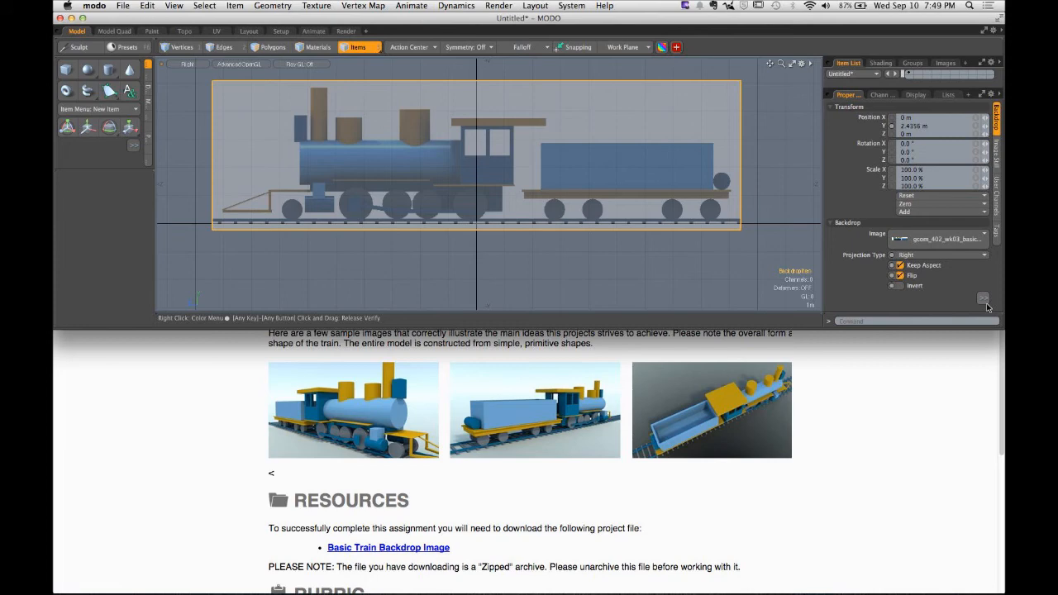
{"action": "key", "text": "ctrl"}
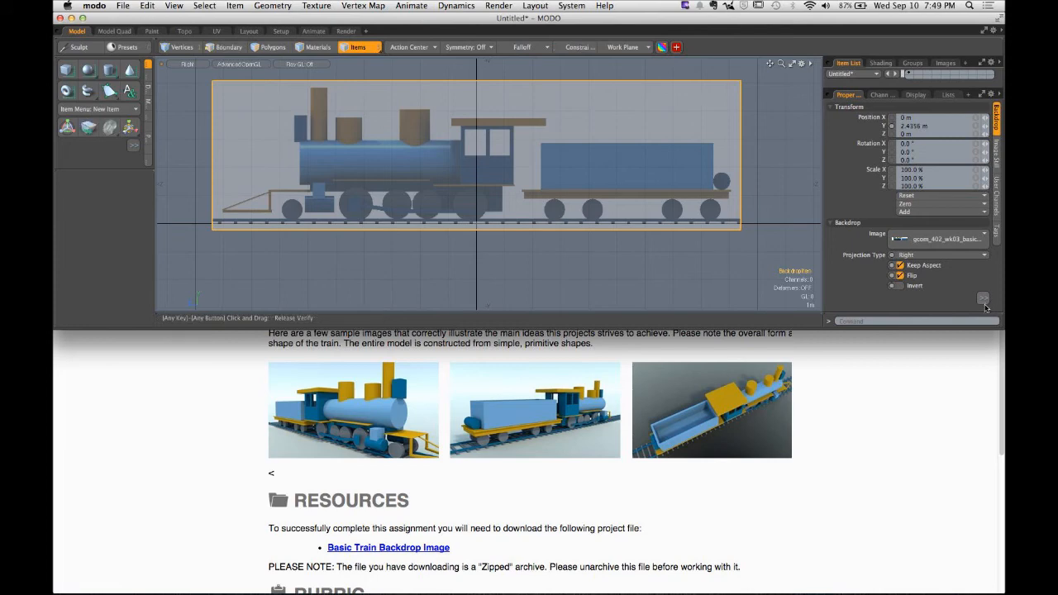
{"action": "left_click", "coordinate": [983, 302]}
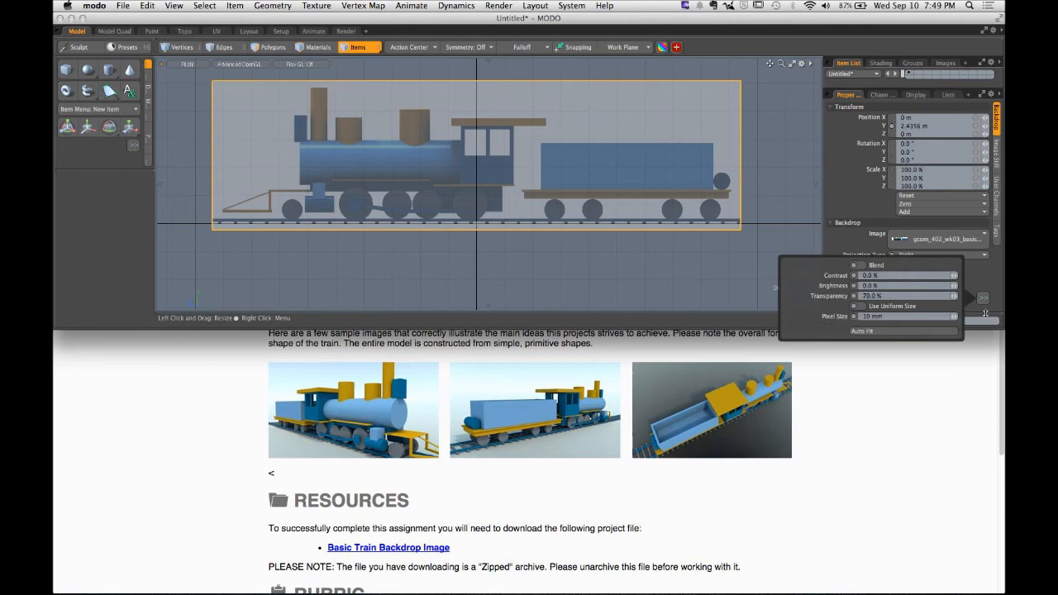
{"action": "left_click", "coordinate": [998, 296]}
{"action": "left_click_drag", "start_coordinate": [1003, 329], "coordinate": [1003, 592]}
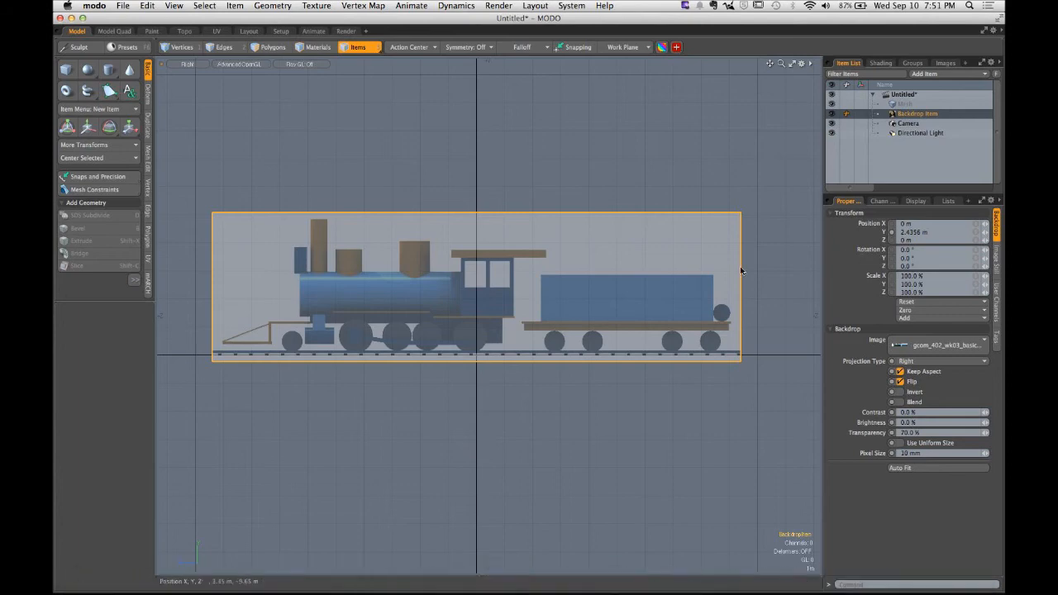
- Switch to the perspective view and draw a cylinder over the locomotive's boiler
{"action": "key", "text": "ctrl+space"}
{"action": "left_click", "coordinate": [543, 207]}
{"action": "left_click_drag", "start_coordinate": [543, 207], "coordinate": [553, 237], "text": "alt"}
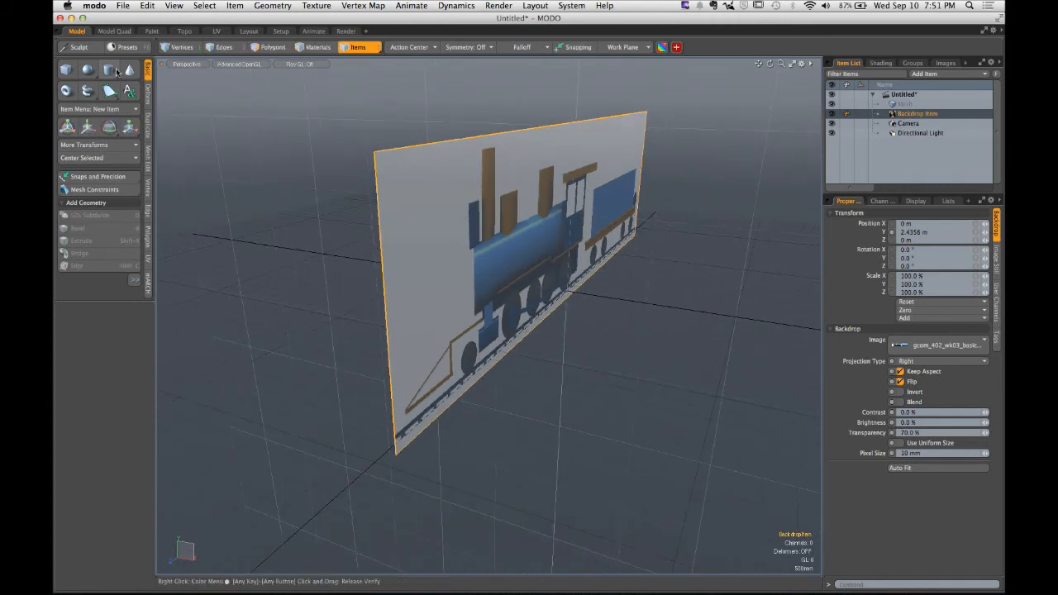
{"action": "left_click", "coordinate": [110, 70]}
{"action": "left_click_drag", "start_coordinate": [714, 220], "coordinate": [510, 256], "text": "alt+shift"}
{"action": "key", "text": "Escape"}
{"action": "key", "text": "Escape"}
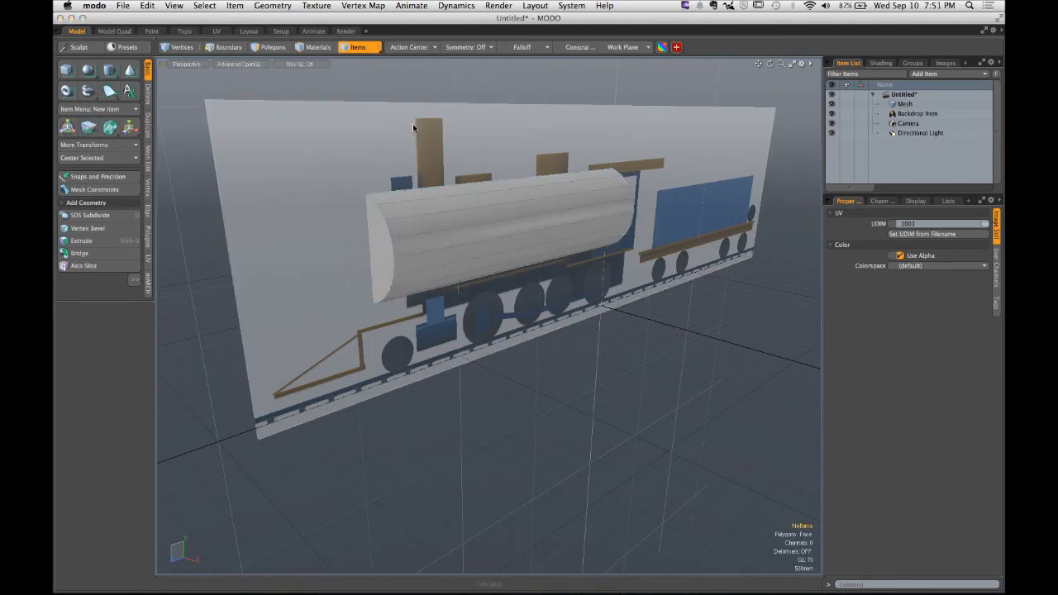
- Return to the side view, select the cylinder's polygons and try the transform tools on them
{"action": "key", "text": "ctrl+space"}
{"action": "left_click_drag", "start_coordinate": [486, 158], "coordinate": [452, 237], "text": "alt"}
{"action": "left_click", "coordinate": [493, 194]}
{"action": "key", "text": "3"}
{"action": "double_click", "coordinate": [491, 191]}
{"action": "key", "text": "w"}
{"action": "key", "text": "r"}
{"action": "key", "text": "w"}
{"action": "key", "text": "space"}
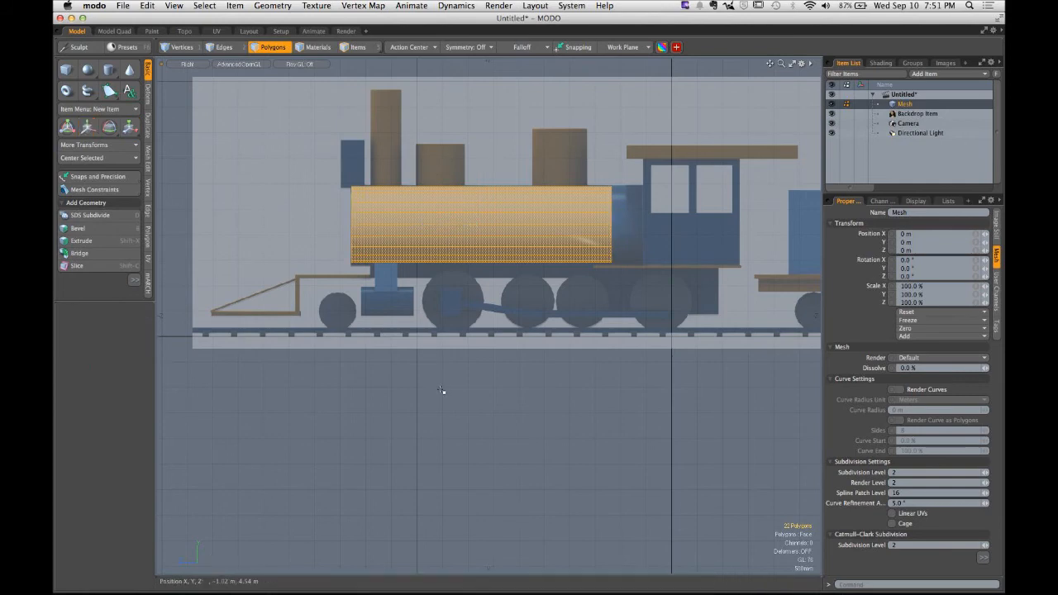
{"action": "left_click", "coordinate": [442, 390]}
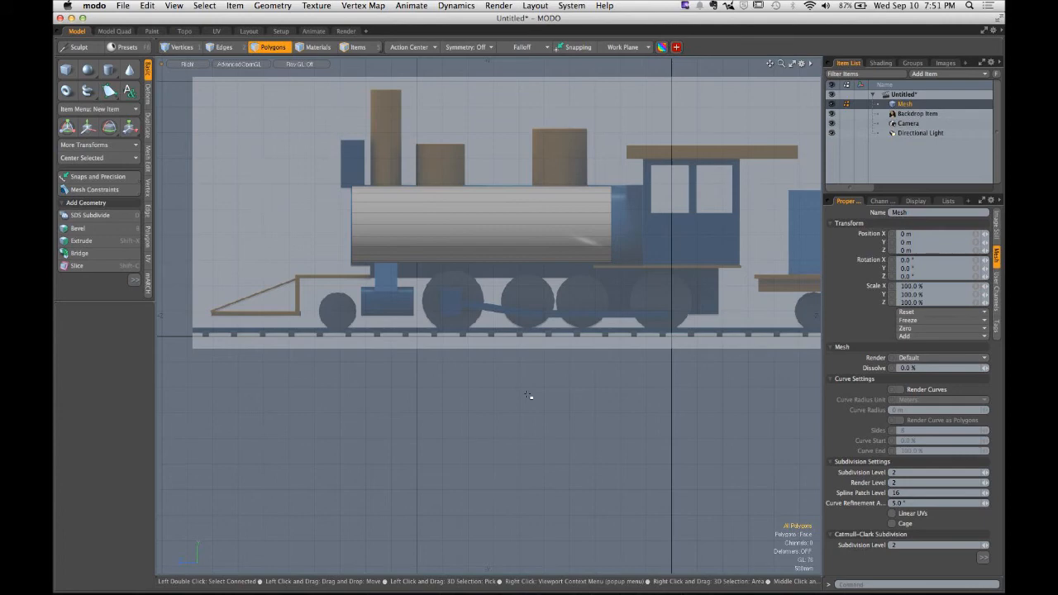
- Enable Overlay Drawing and the Background Imagery Overlay option in the viewport options
{"action": "key", "text": "o"}
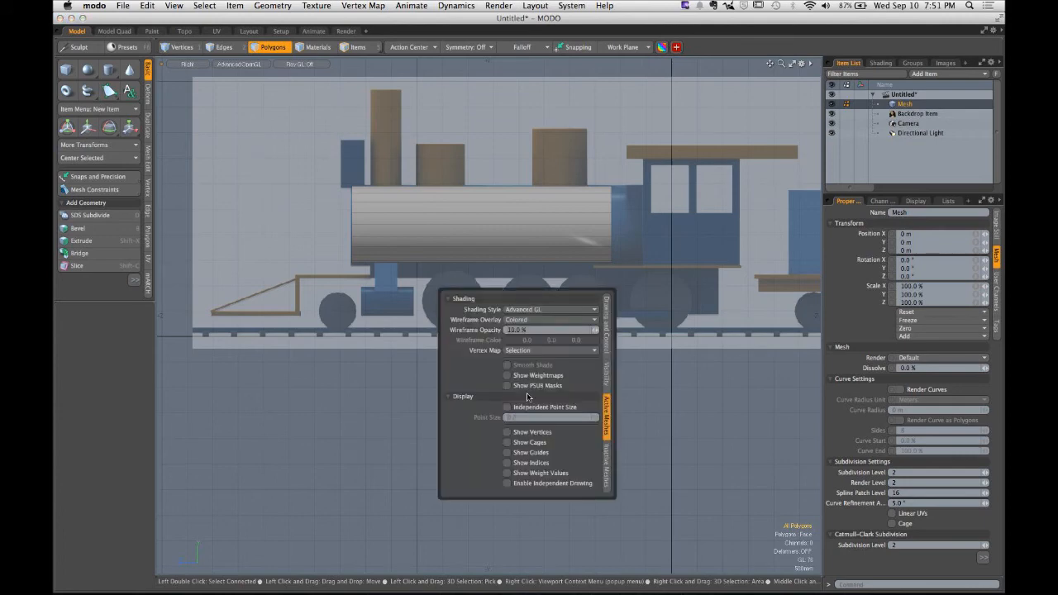
{"action": "left_click", "coordinate": [606, 324]}
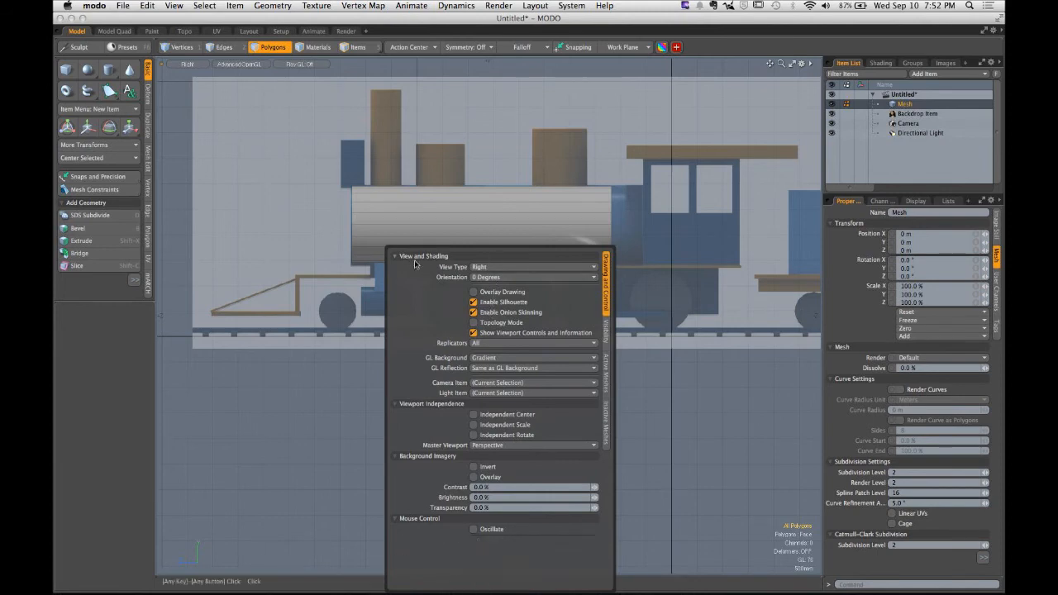
{"action": "left_click", "coordinate": [474, 293]}
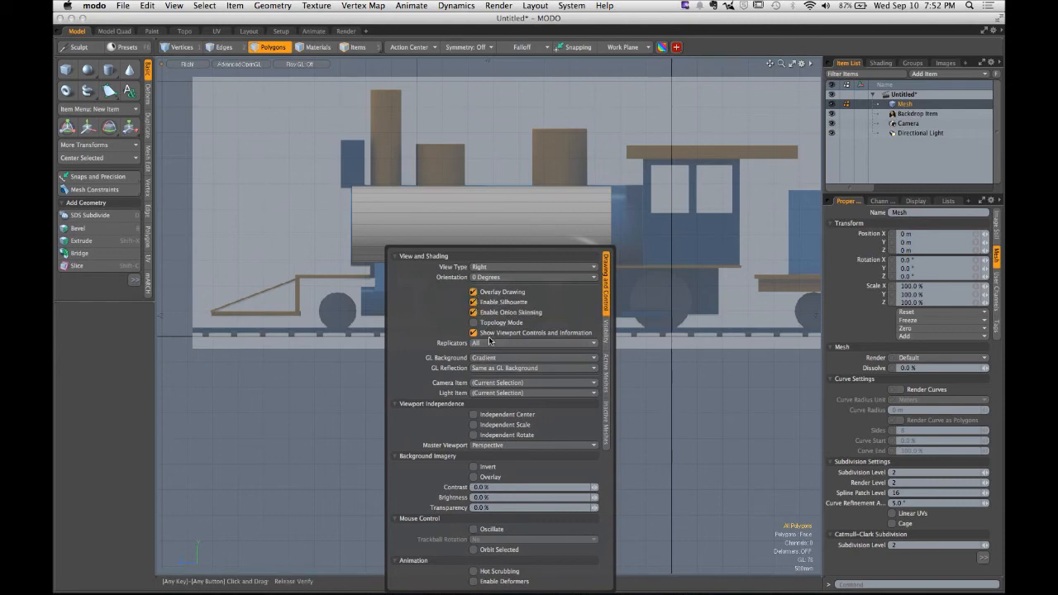
{"action": "left_click", "coordinate": [474, 477]}
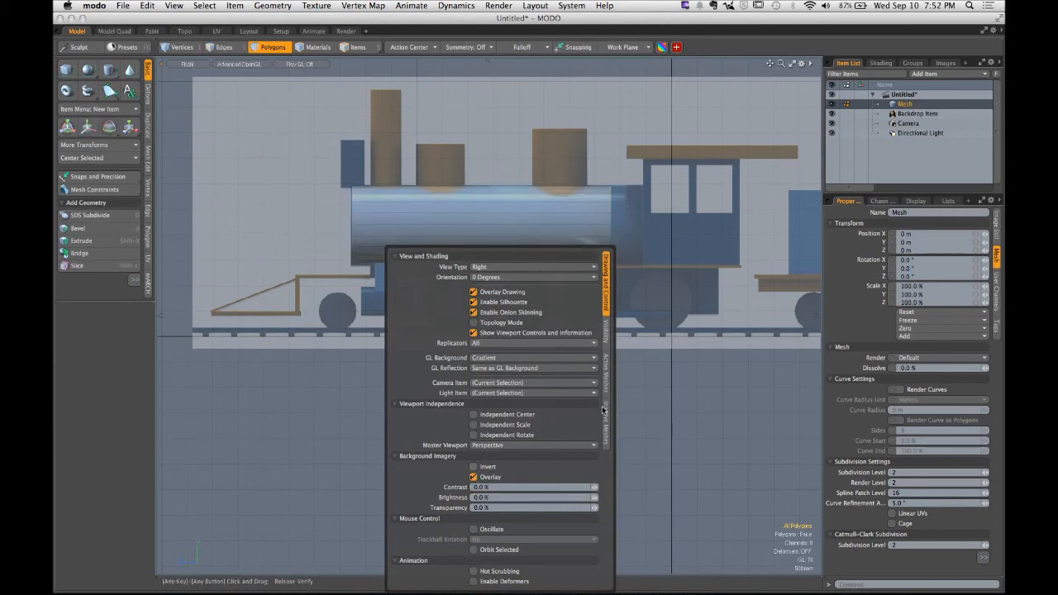
{"action": "double_click", "coordinate": [445, 217]}
{"action": "left_click", "coordinate": [491, 366]}
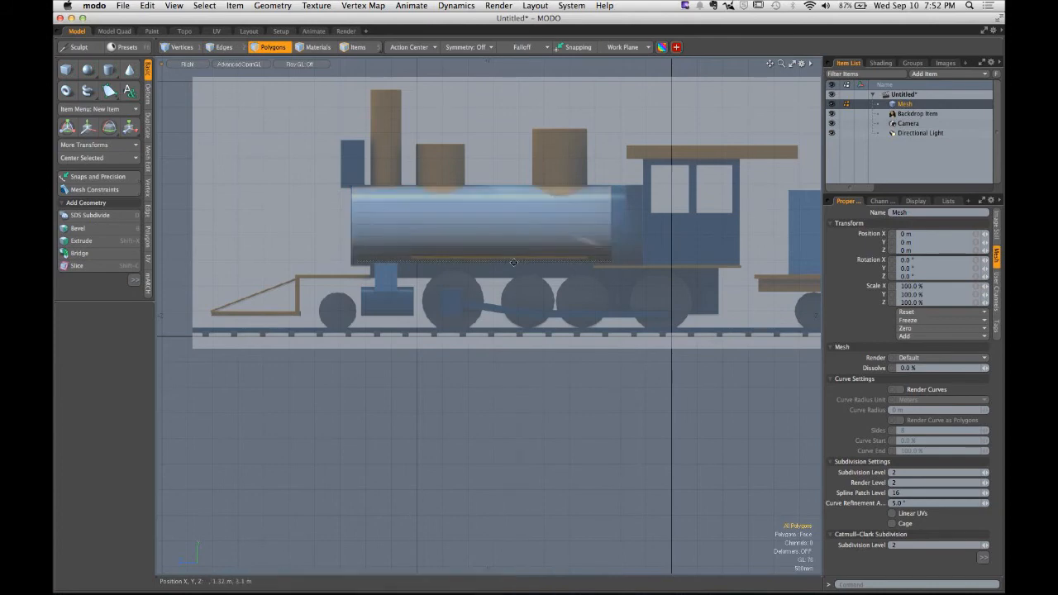
- Zoom in to inspect the cylinder against the overlaid backdrop, then orbit the perspective view
{"action": "scroll", "coordinate": [495, 240], "scroll_direction": "up", "scroll_amount": 5}
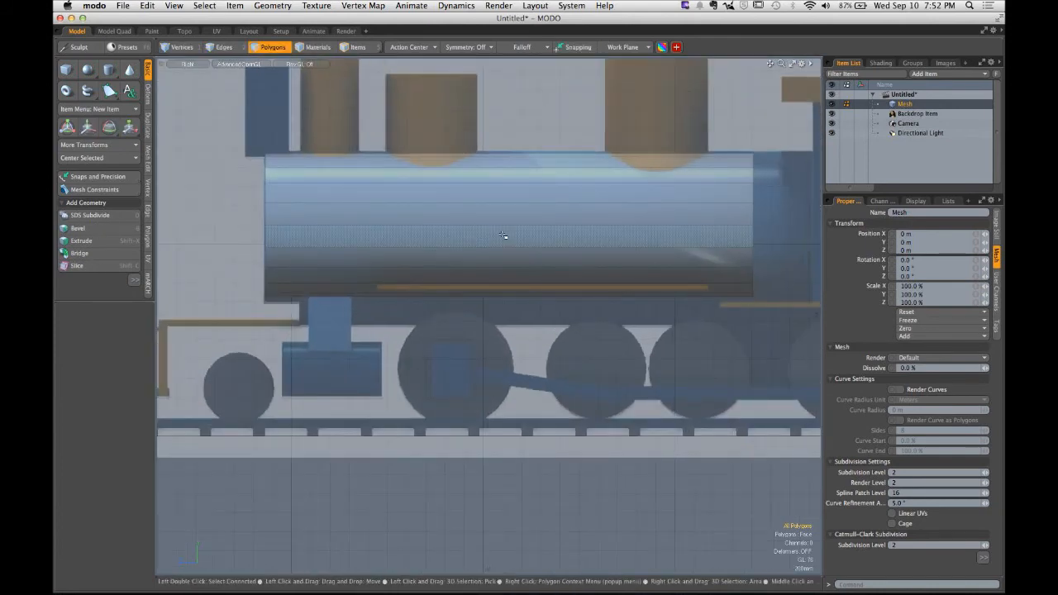
{"action": "double_click", "coordinate": [503, 236]}
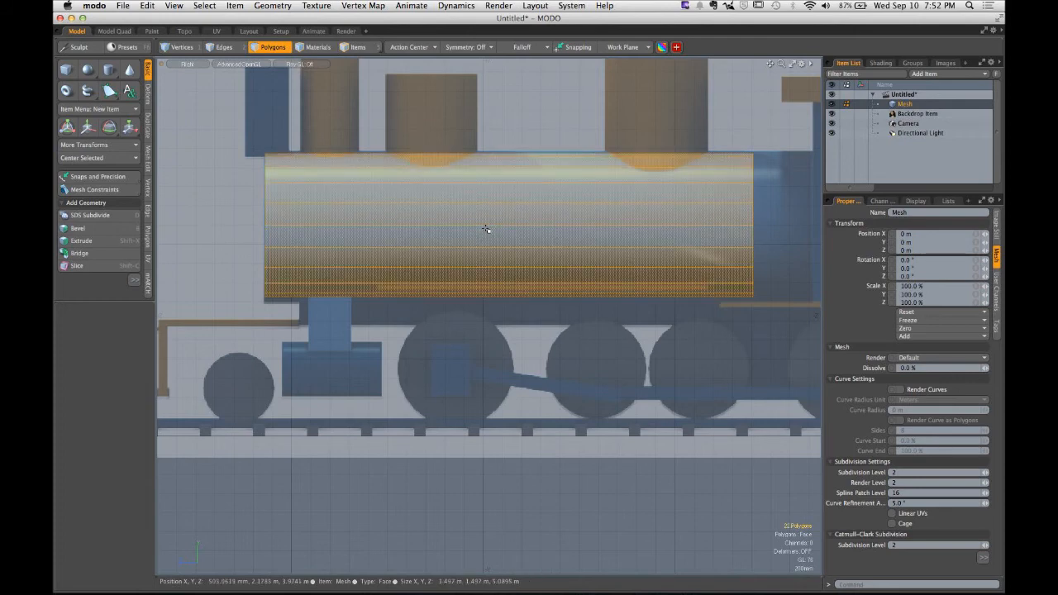
{"action": "key", "text": "w"}
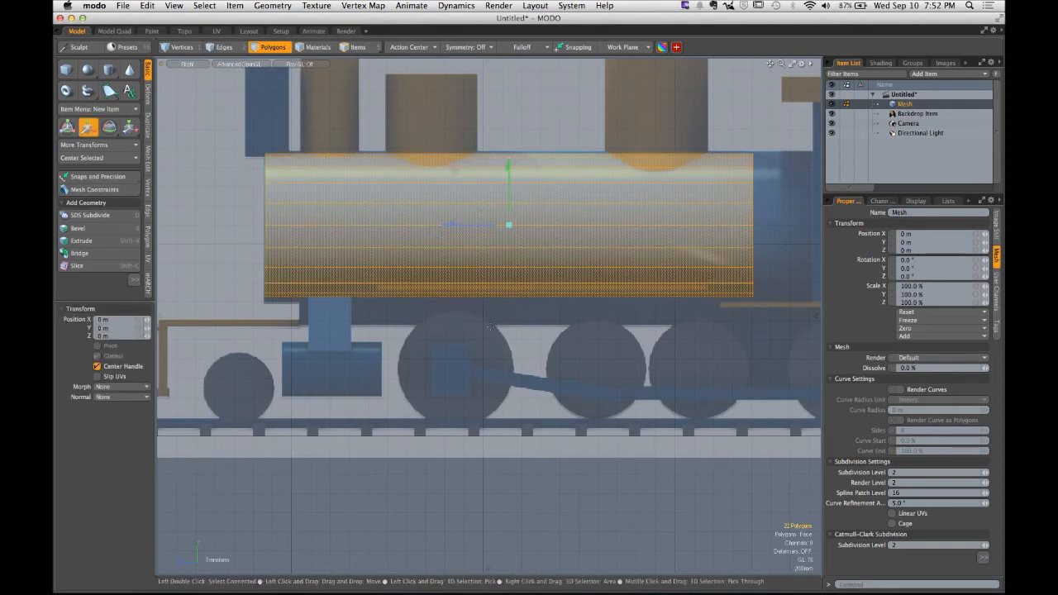
{"action": "key", "text": "space"}
{"action": "left_click", "coordinate": [526, 381]}
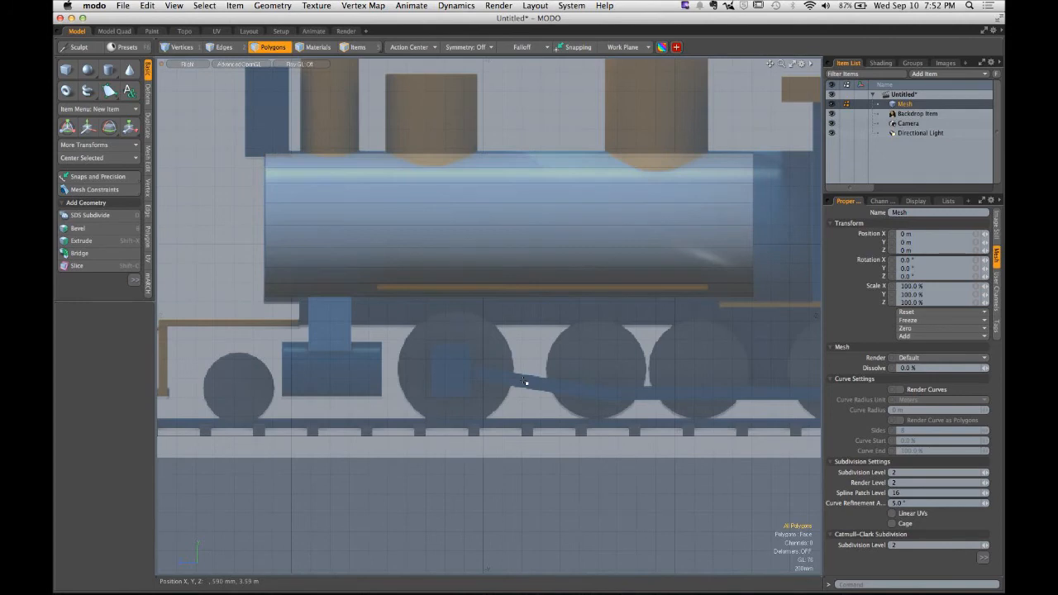
{"action": "key", "text": "o"}
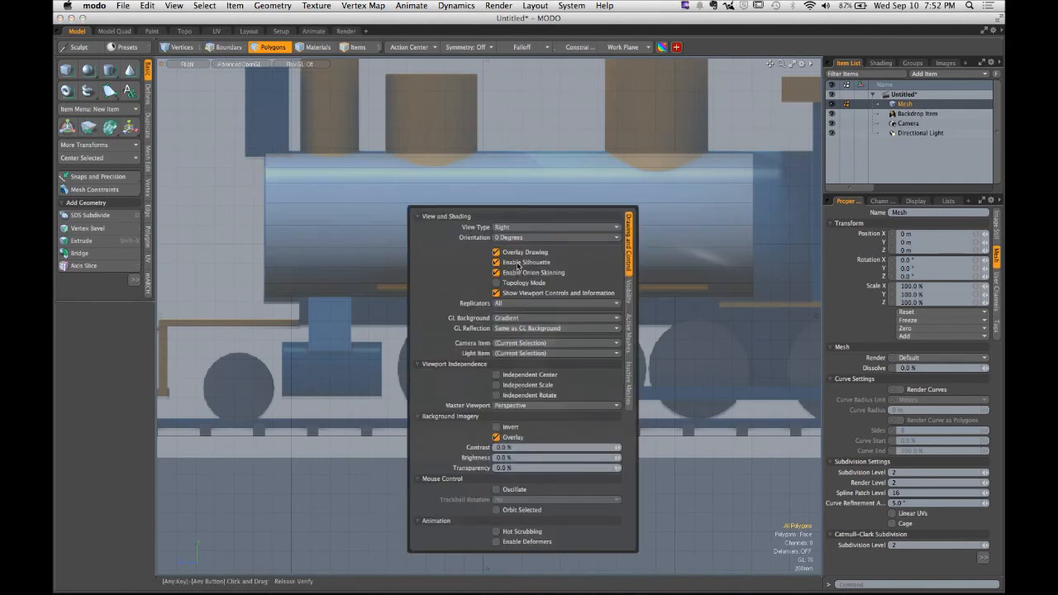
{"action": "key", "text": "ctrl"}
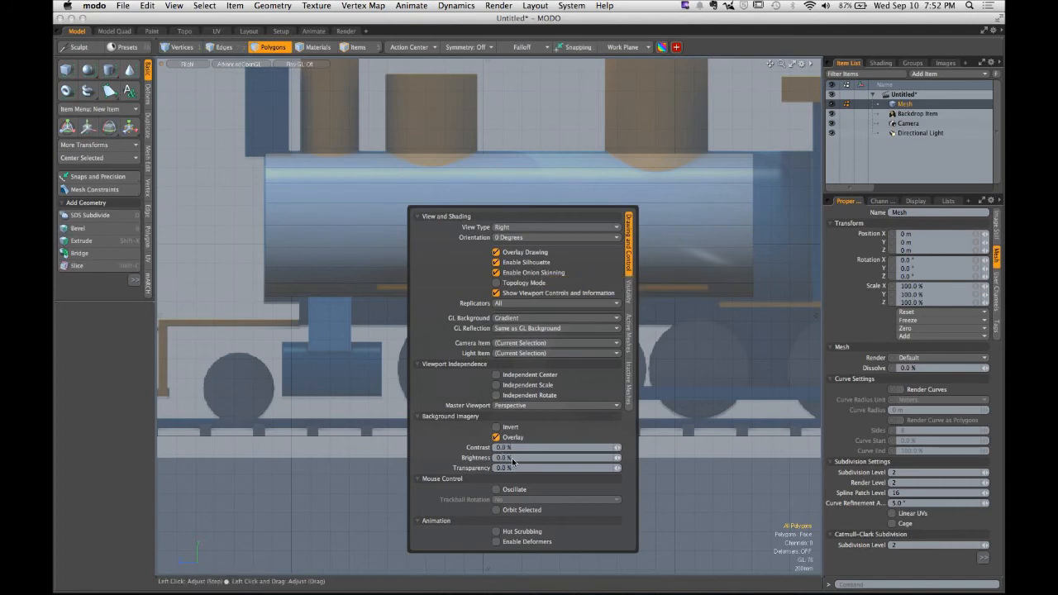
{"action": "key", "text": "1"}
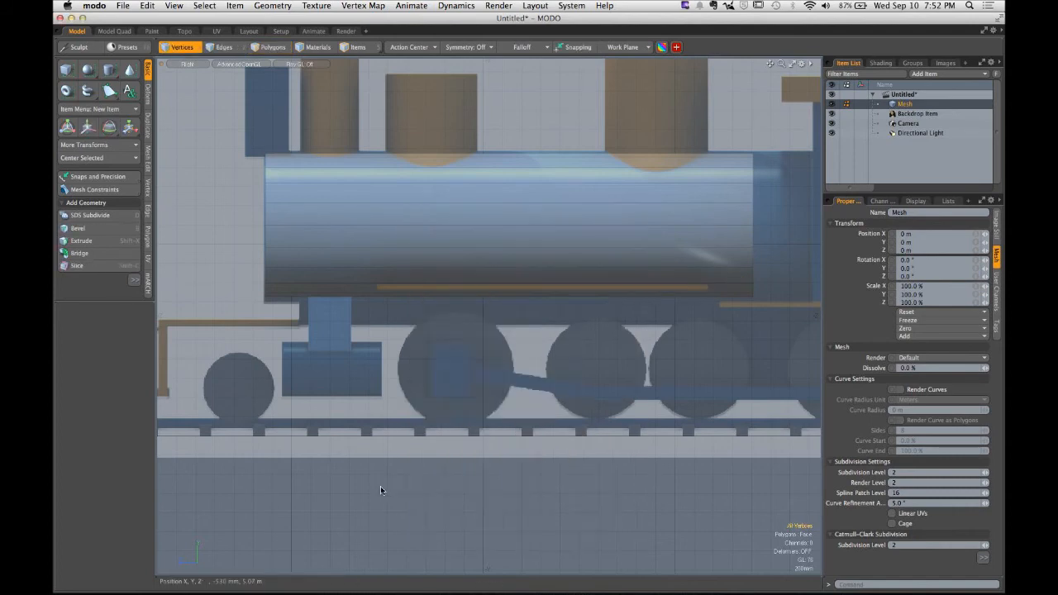
{"action": "left_click_drag", "start_coordinate": [432, 394], "coordinate": [457, 367], "text": "alt"}
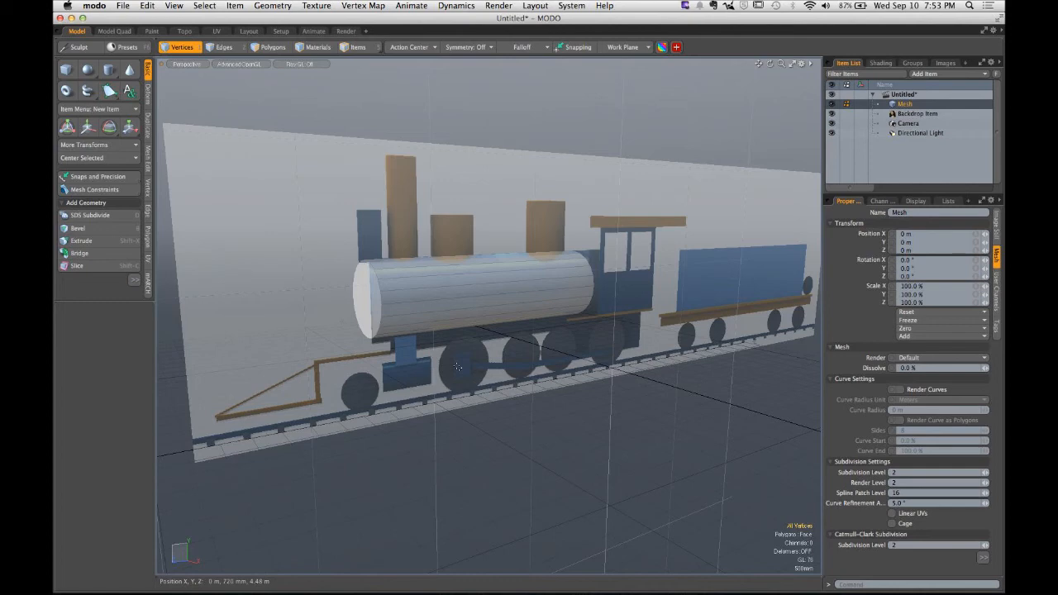
{"action": "left_click_drag", "start_coordinate": [457, 366], "coordinate": [475, 339], "text": "alt"}
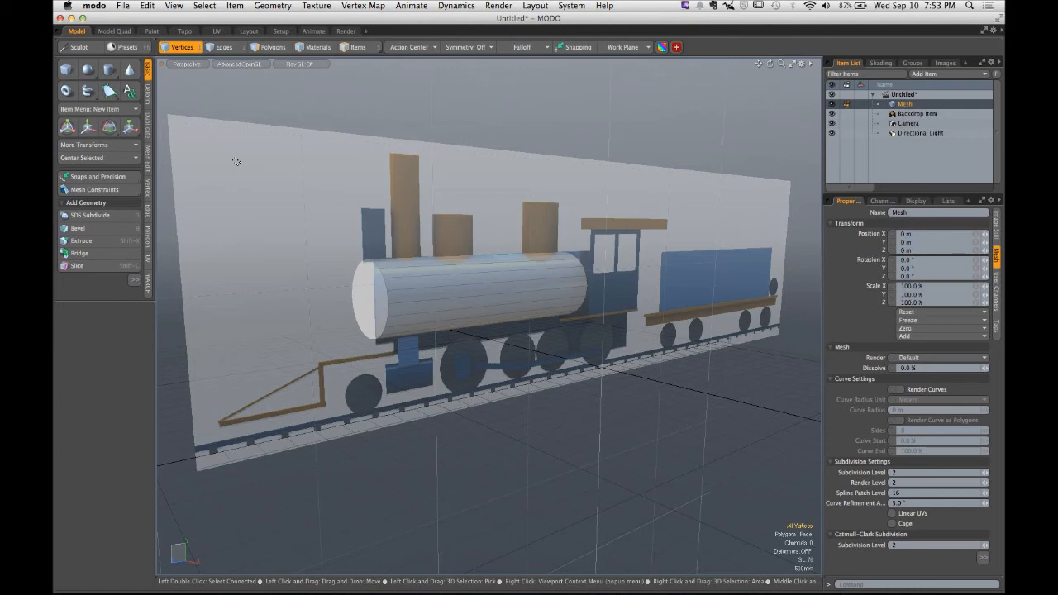
- Switch to the browser to review the assignment's submission file naming conventions, then hide the browser
{"action": "key", "text": "super+Tab"}
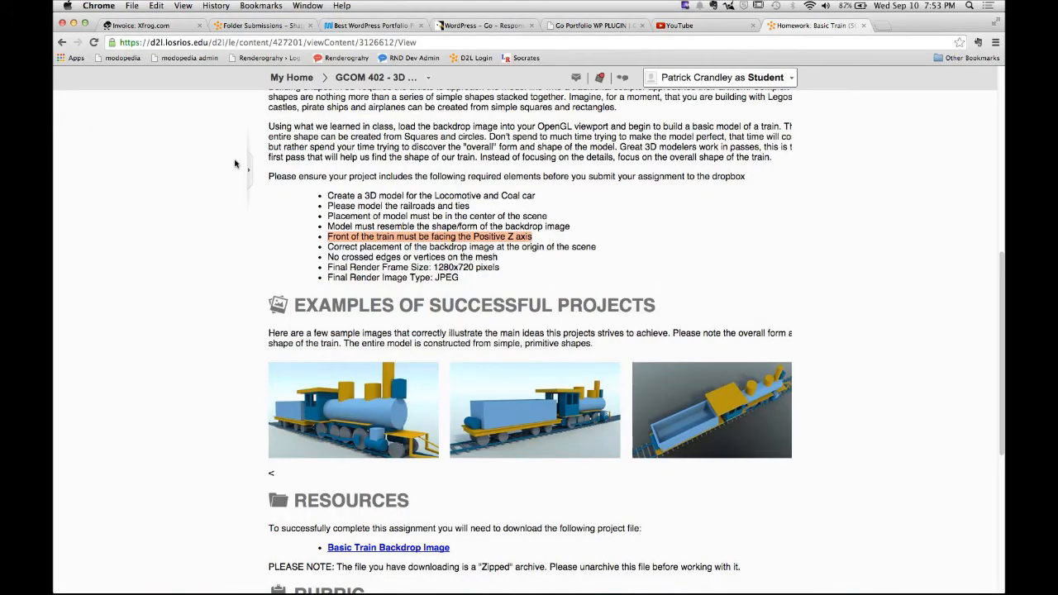
{"action": "scroll", "coordinate": [236, 255], "scroll_direction": "down", "scroll_amount": 10}
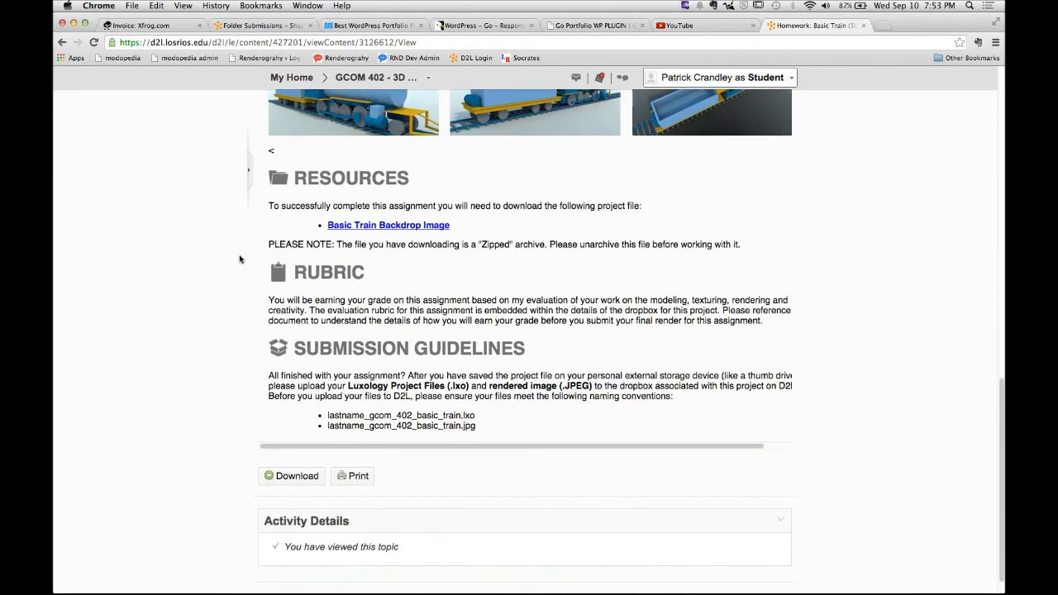
{"action": "left_click_drag", "start_coordinate": [327, 392], "coordinate": [477, 391]}
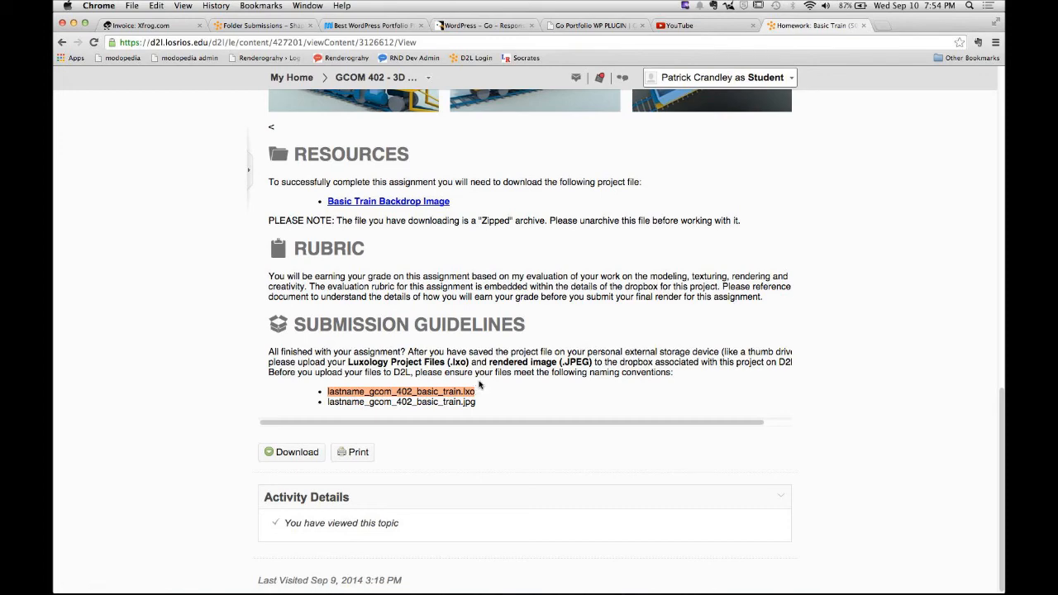
{"action": "left_click", "coordinate": [479, 378]}
{"action": "left_click", "coordinate": [99, 6]}
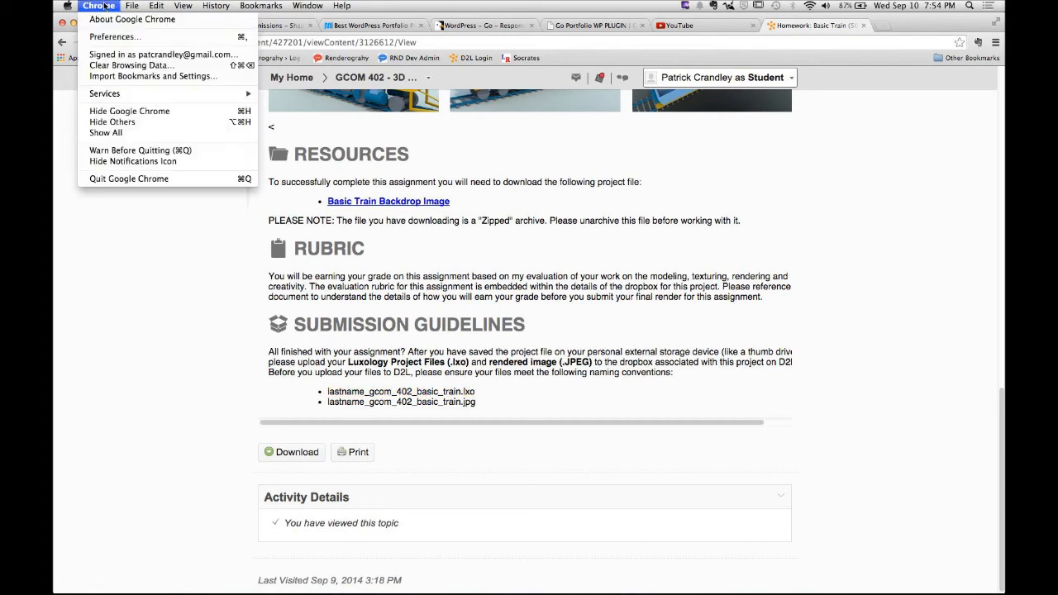
{"action": "left_click", "coordinate": [129, 111]}
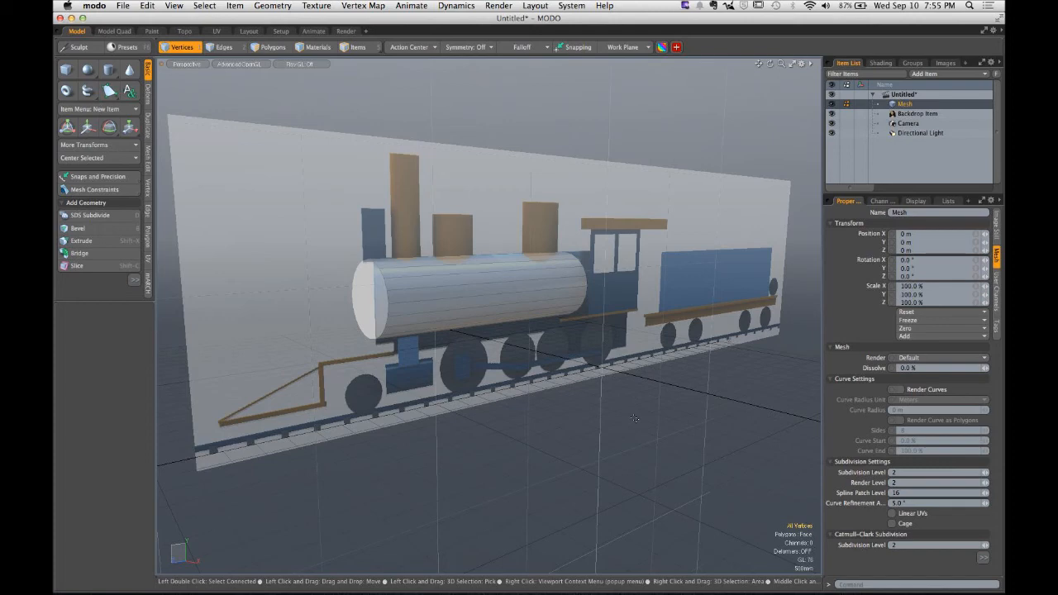
- Select the cylinder's polygons and delete them
{"action": "key", "text": "3"}
{"action": "double_click", "coordinate": [507, 319]}
{"action": "key", "text": "Delete"}
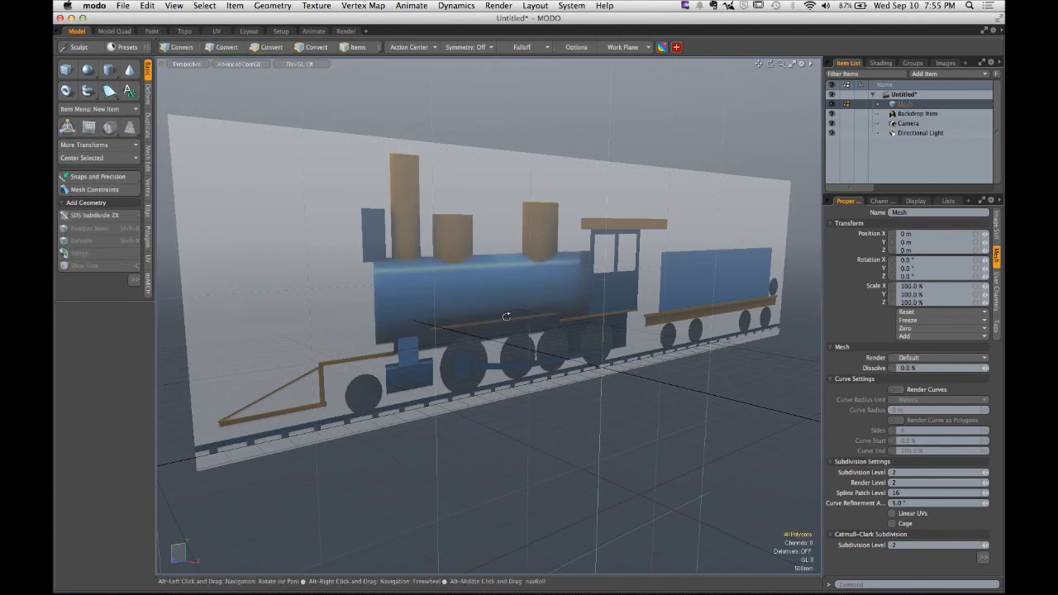
- Draw a thin cylinder along the X axis over the front large drive wheel, radius about 601 mm, and select its polygons
{"action": "left_click_drag", "start_coordinate": [505, 316], "coordinate": [515, 345], "text": "alt"}
{"action": "left_click", "coordinate": [107, 72]}
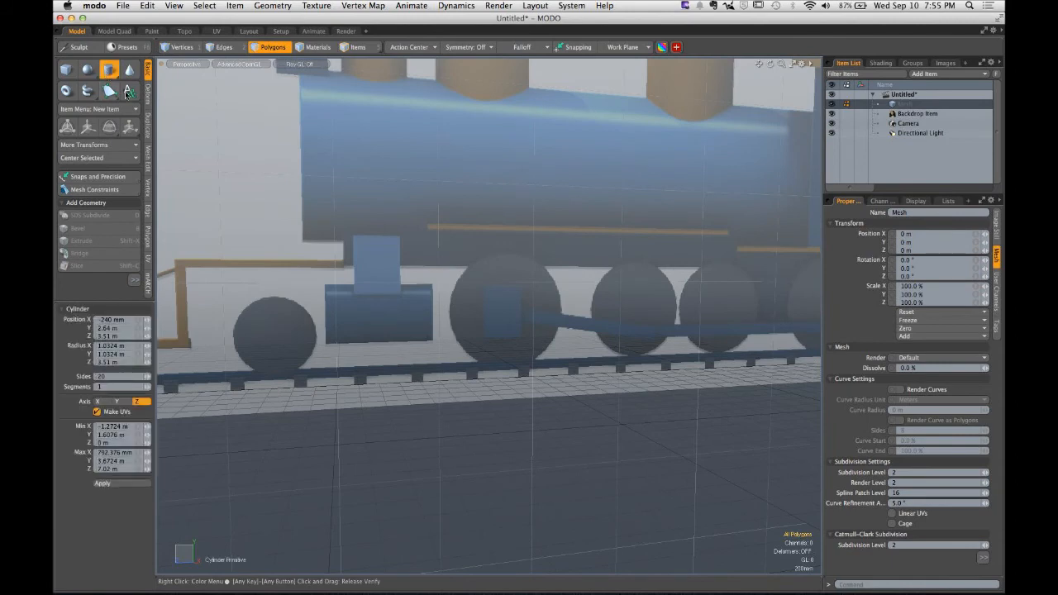
{"action": "left_click", "coordinate": [509, 313]}
{"action": "left_click_drag", "start_coordinate": [513, 314], "coordinate": [550, 350], "text": "ctrl"}
{"action": "left_click_drag", "start_coordinate": [537, 335], "coordinate": [493, 334], "text": "alt"}
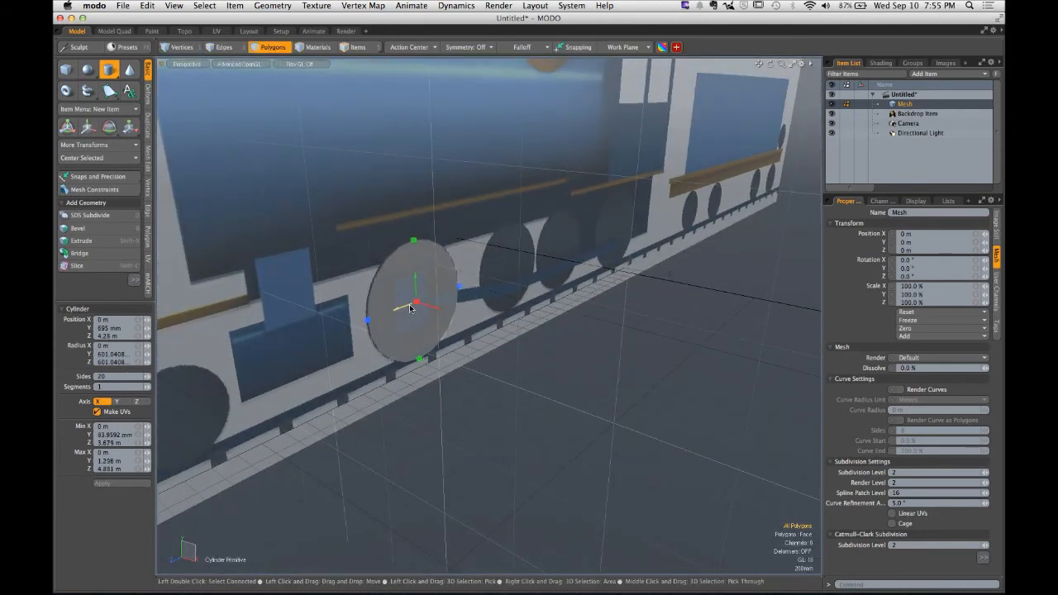
{"action": "left_click_drag", "start_coordinate": [418, 302], "coordinate": [451, 339]}
{"action": "key", "text": "q"}
{"action": "double_click", "coordinate": [451, 340]}
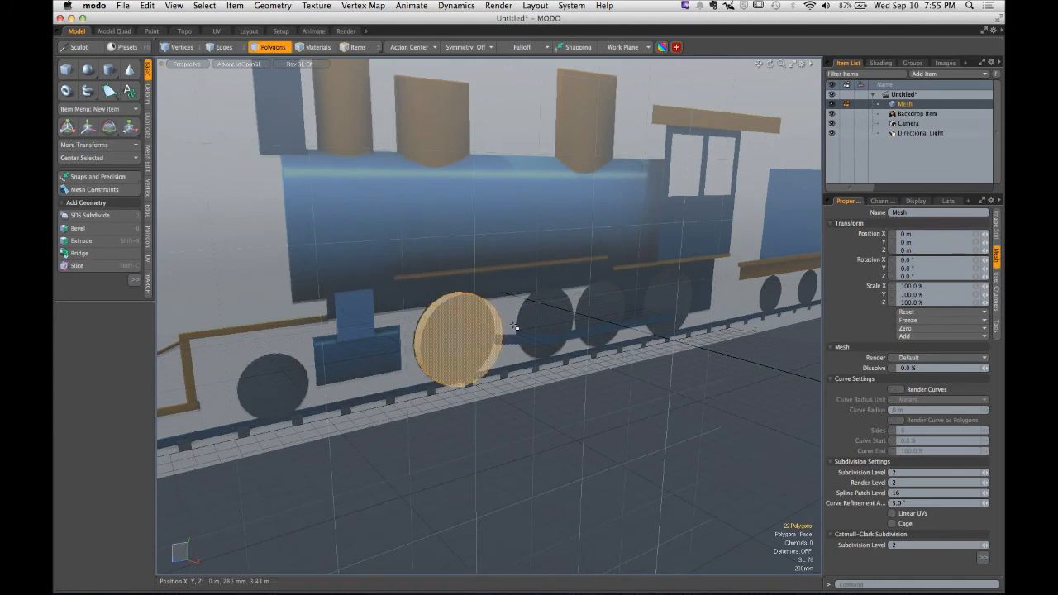
- Copy and paste the selected wheel polygons
{"action": "left_click_drag", "start_coordinate": [638, 299], "coordinate": [509, 308], "text": "alt"}
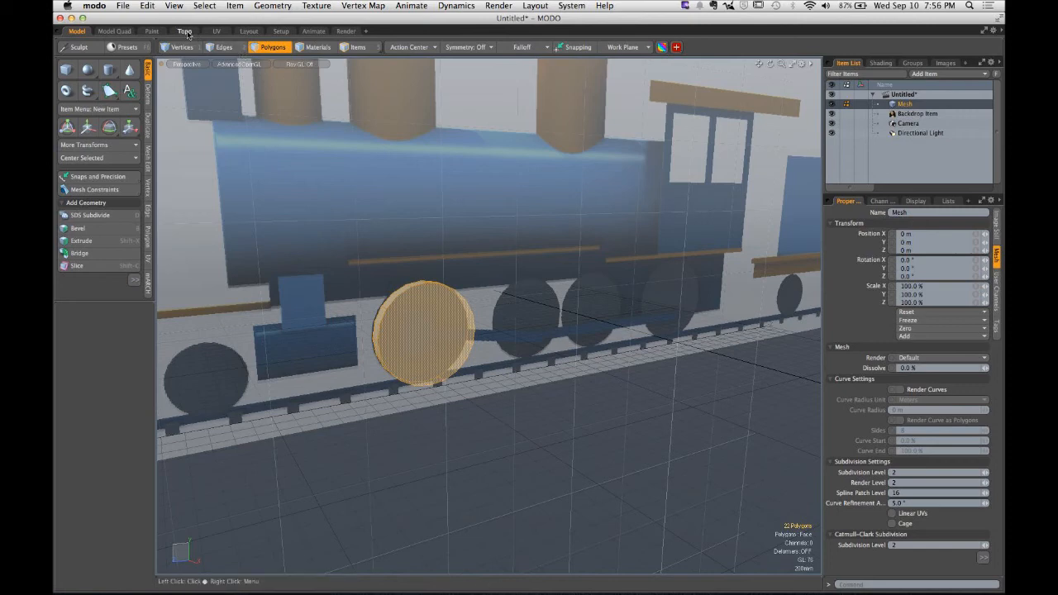
{"action": "left_click", "coordinate": [147, 6]}
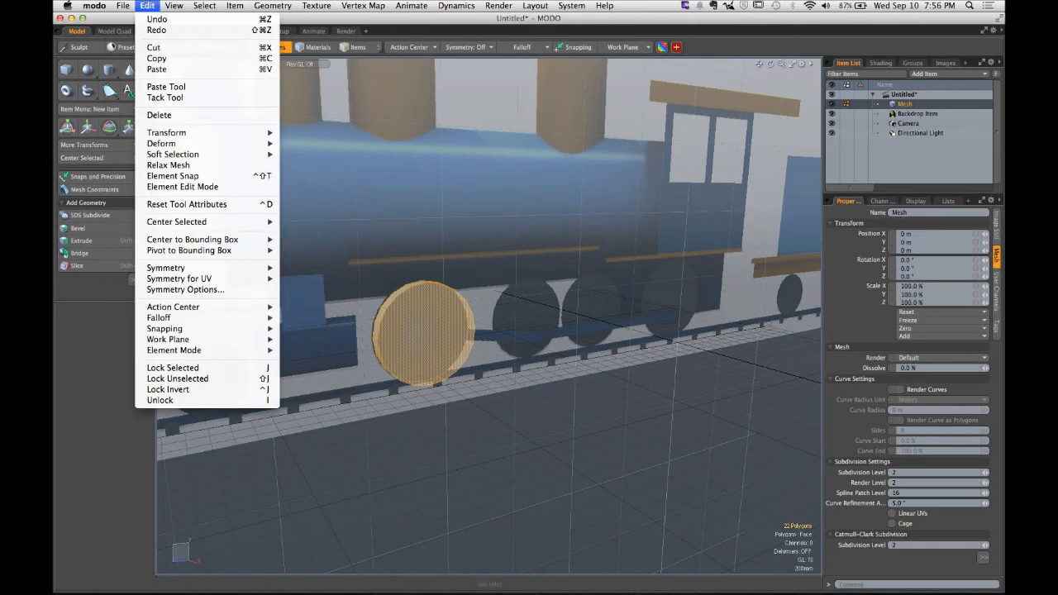
{"action": "left_click", "coordinate": [165, 59]}
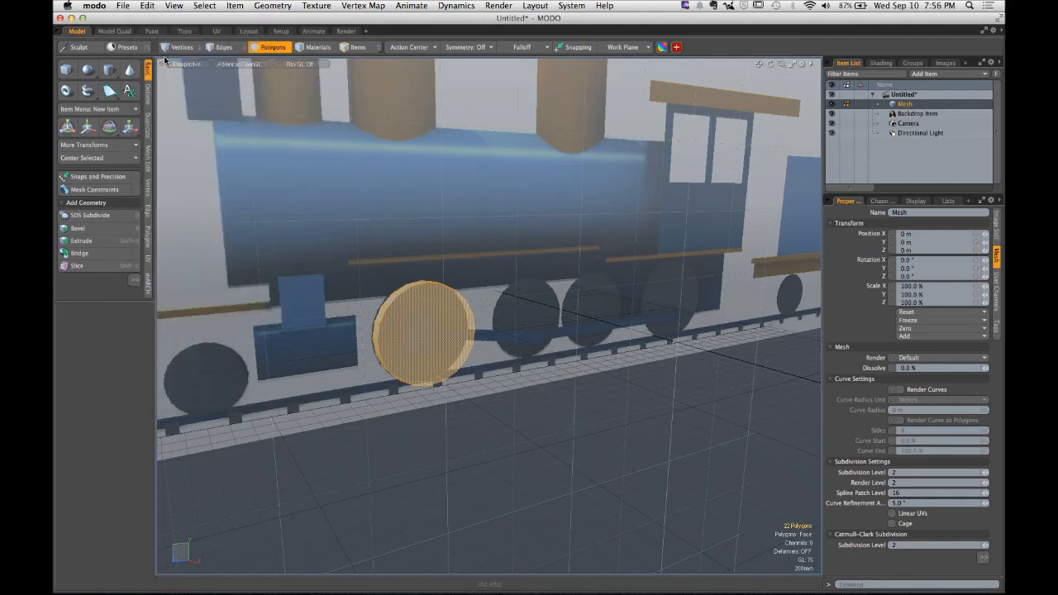
{"action": "left_click", "coordinate": [146, 6]}
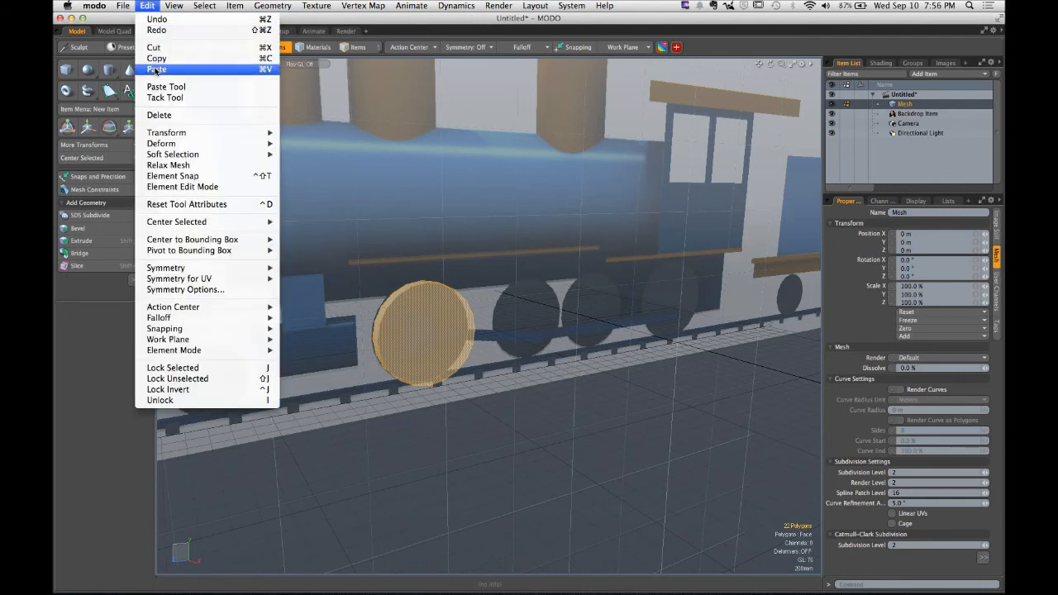
{"action": "left_click", "coordinate": [156, 70]}
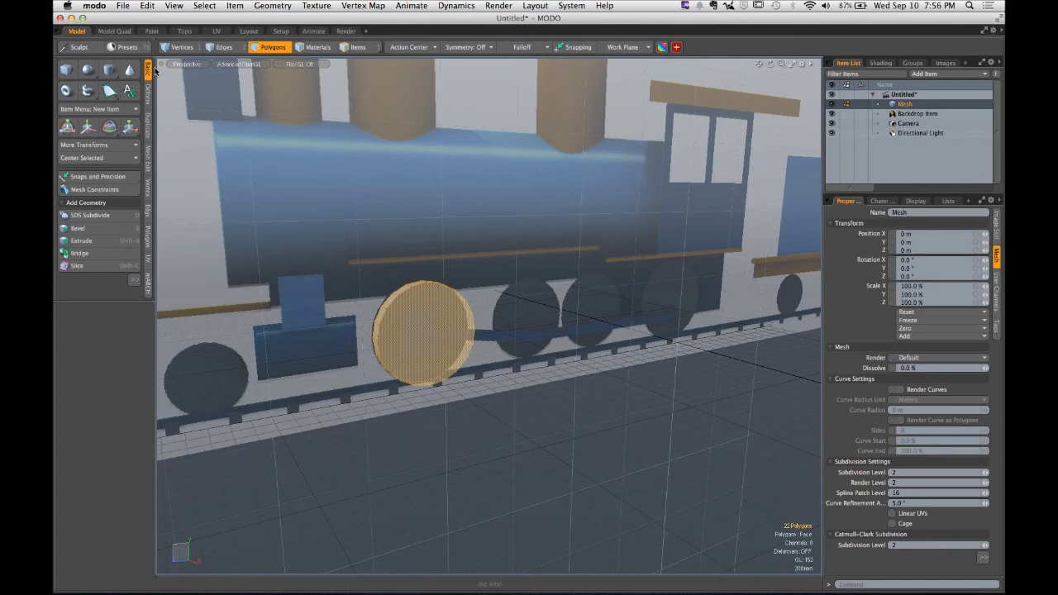
- Move the pasted wheel along the train onto the rearmost large drive wheel, then deselect
{"action": "key", "text": "w"}
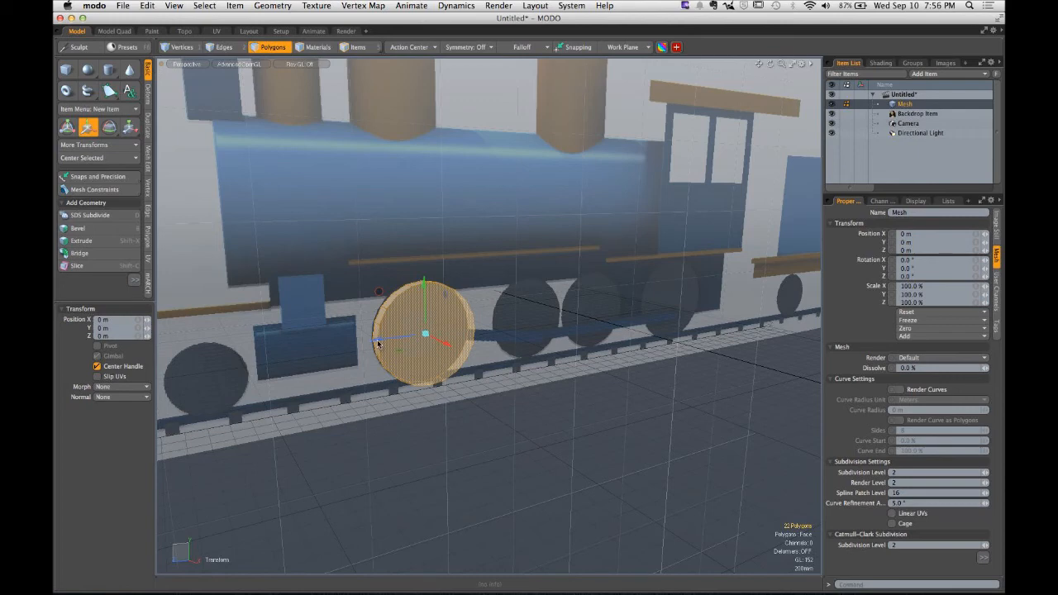
{"action": "left_click_drag", "start_coordinate": [378, 346], "coordinate": [494, 339]}
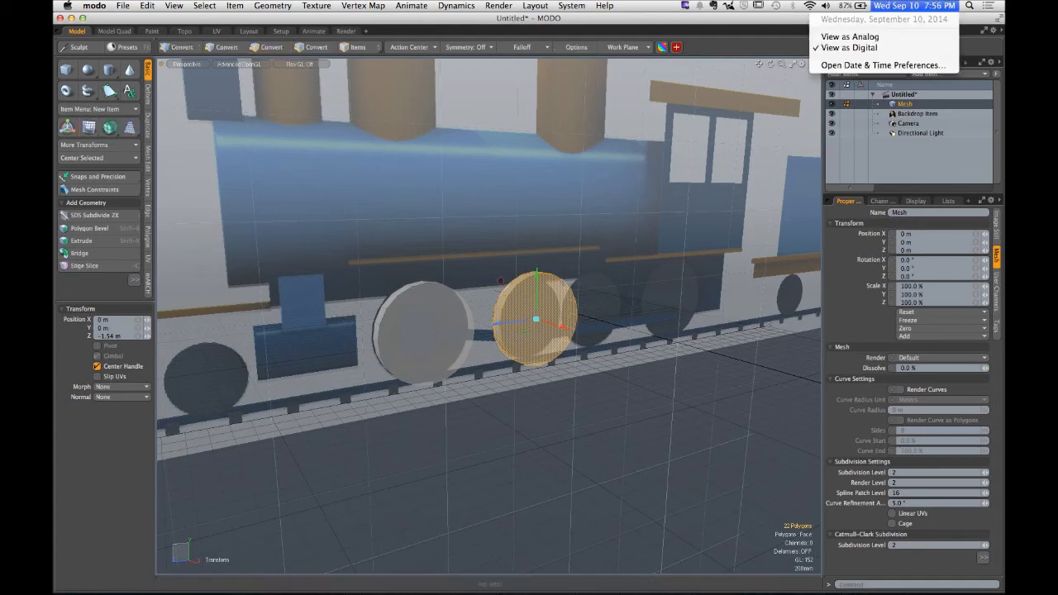
{"action": "left_click_drag", "start_coordinate": [549, 404], "coordinate": [425, 372], "text": "alt"}
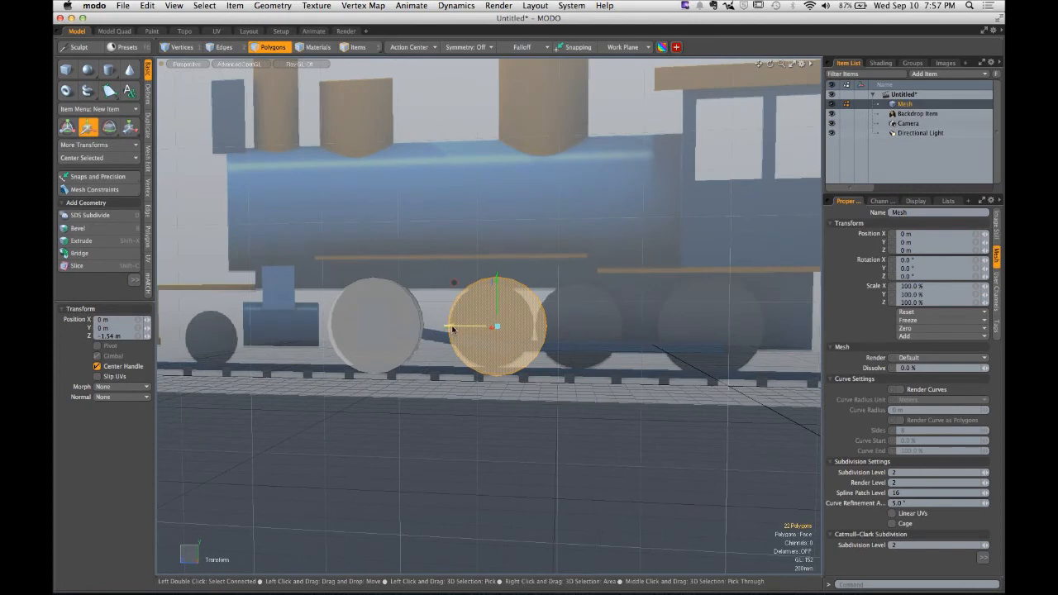
{"action": "left_click_drag", "start_coordinate": [450, 327], "coordinate": [656, 328]}
{"action": "key", "text": "space"}
{"action": "left_click", "coordinate": [610, 498]}
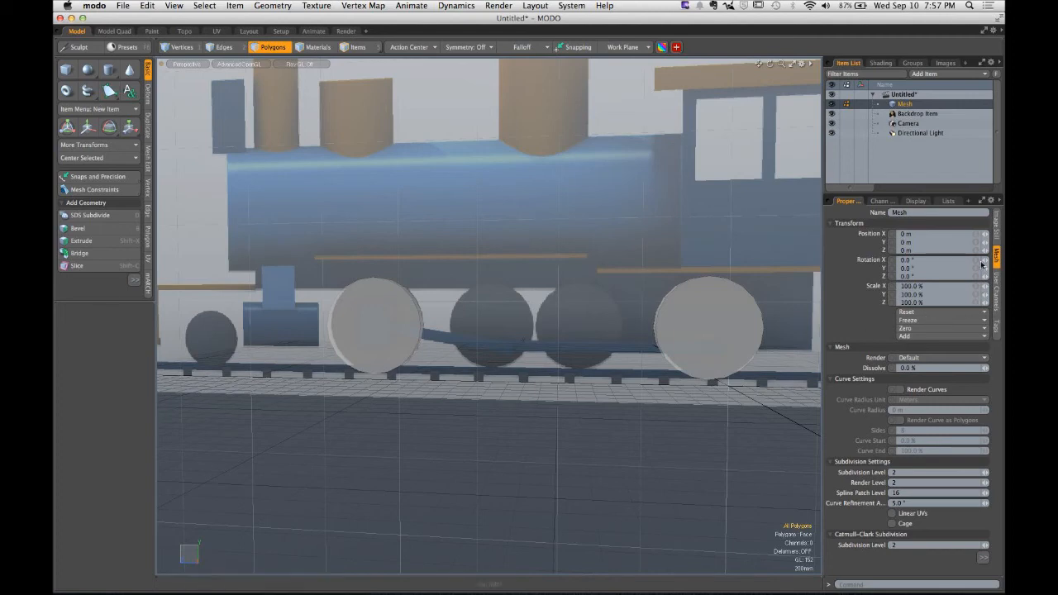
{"action": "key", "text": "ctrl"}
{"action": "left_click", "coordinate": [983, 74]}
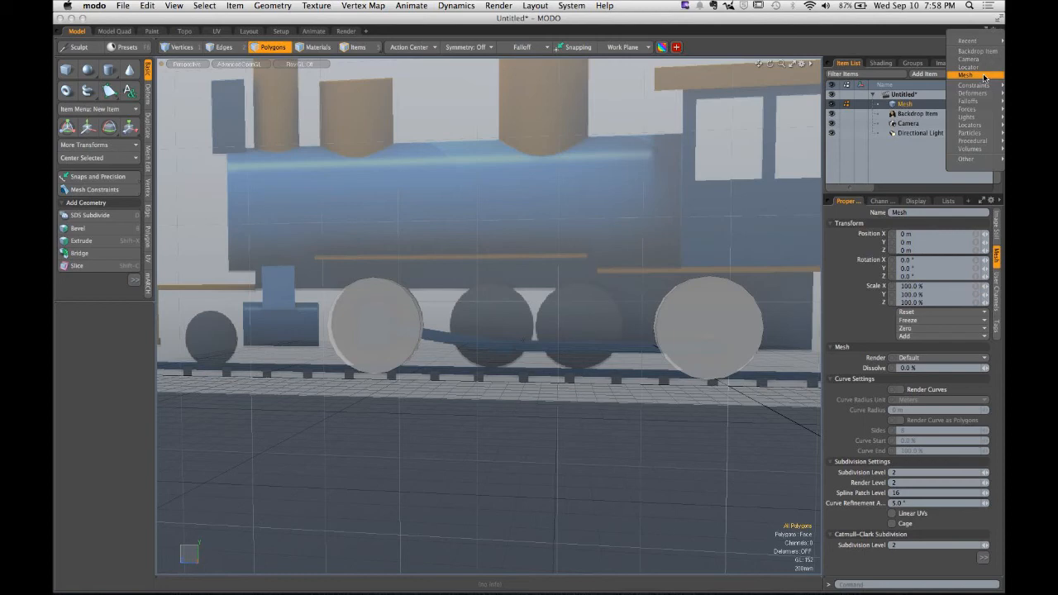
{"action": "left_click", "coordinate": [895, 155]}
{"action": "scroll", "coordinate": [505, 248], "scroll_direction": "down", "scroll_amount": 10}
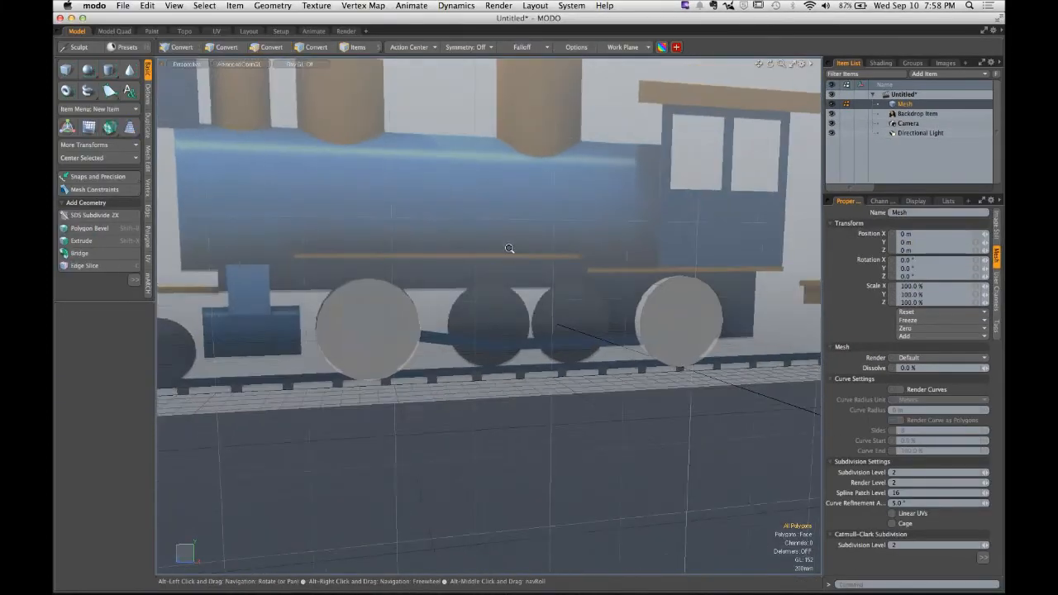
{"action": "left_click_drag", "start_coordinate": [493, 253], "coordinate": [404, 255], "text": "alt"}
{"action": "left_click", "coordinate": [110, 70]}
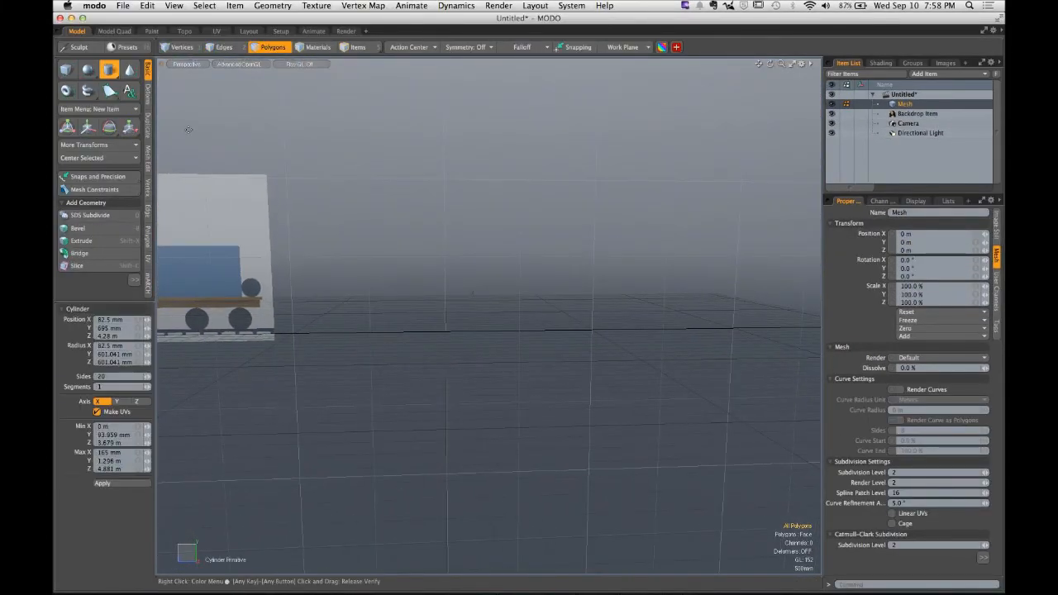
{"action": "left_click", "coordinate": [493, 233]}
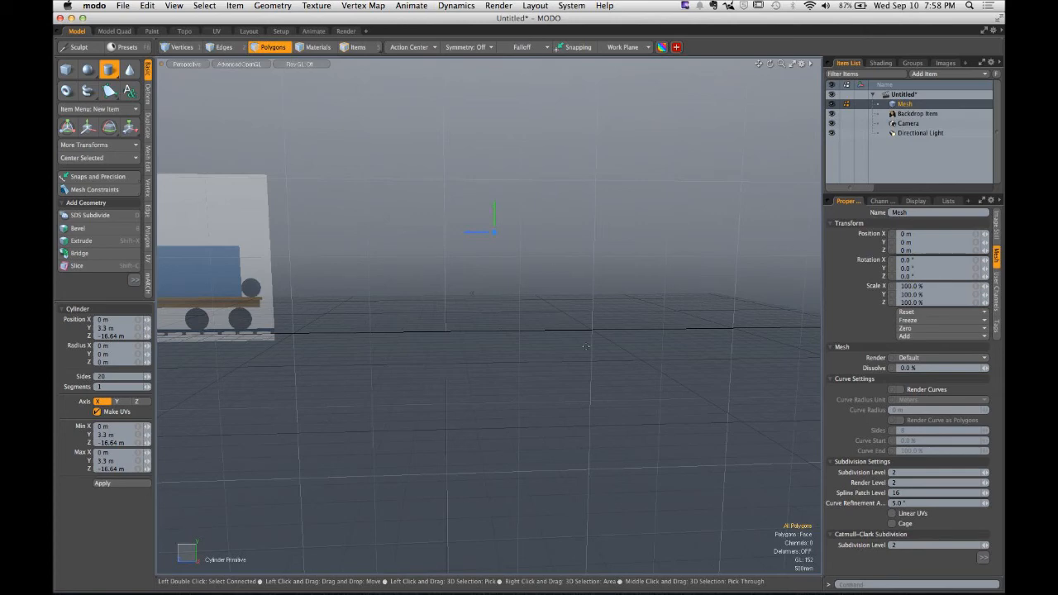
{"action": "key", "text": "ctrl"}
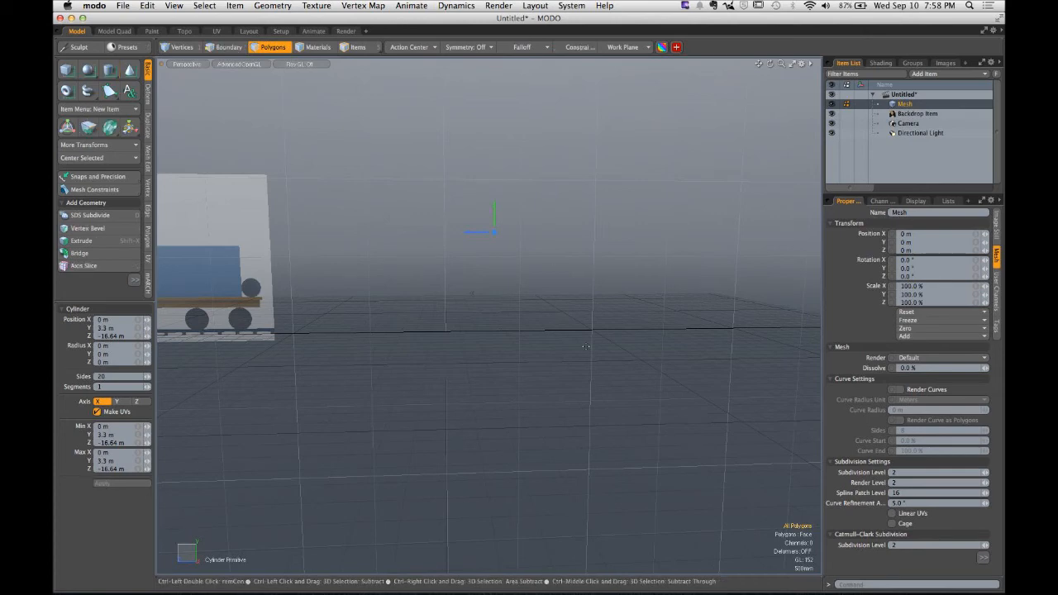
{"action": "left_click_drag", "start_coordinate": [494, 232], "coordinate": [485, 296], "text": "ctrl"}
{"action": "key", "text": "q"}
{"action": "left_click", "coordinate": [672, 261]}
{"action": "left_click_drag", "start_coordinate": [485, 296], "coordinate": [617, 276], "text": "alt+shift"}
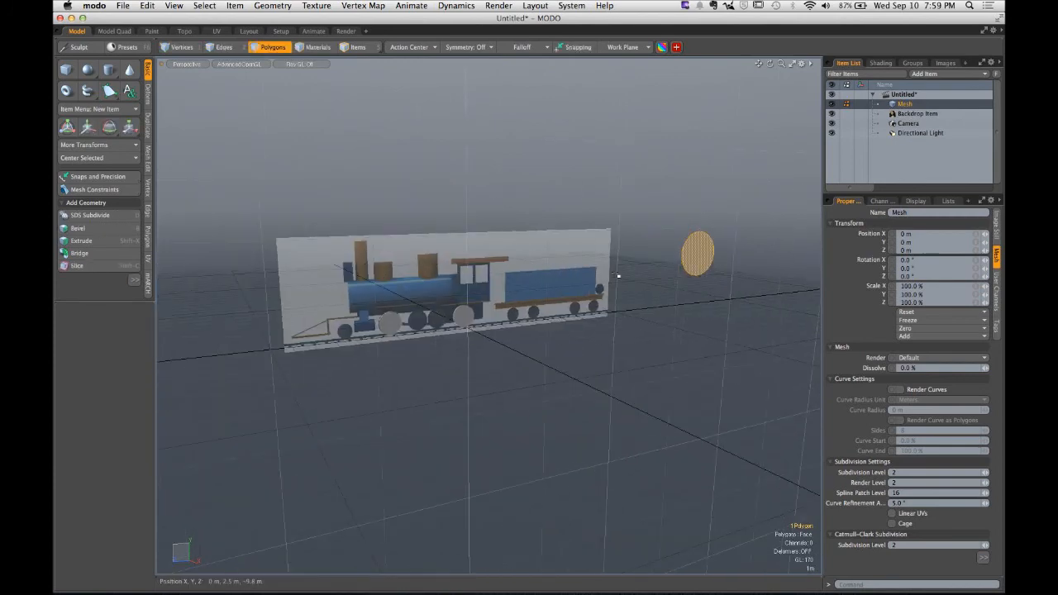
{"action": "key", "text": "Delete"}
{"action": "key", "text": "ctrl+z"}
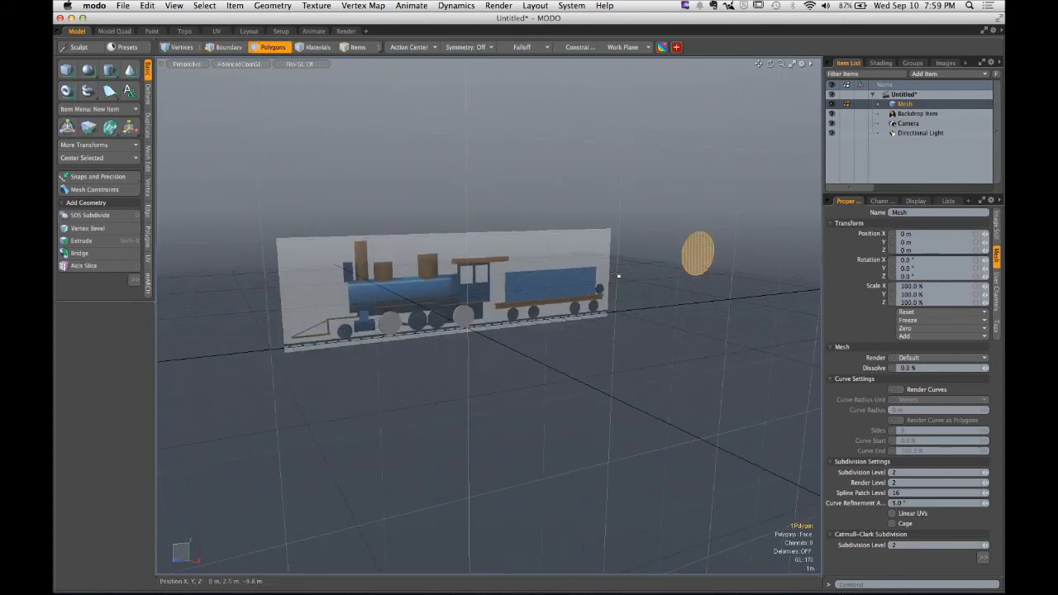
{"action": "key", "text": "Delete"}
{"action": "left_click_drag", "start_coordinate": [618, 275], "coordinate": [537, 272], "text": "alt+shift"}
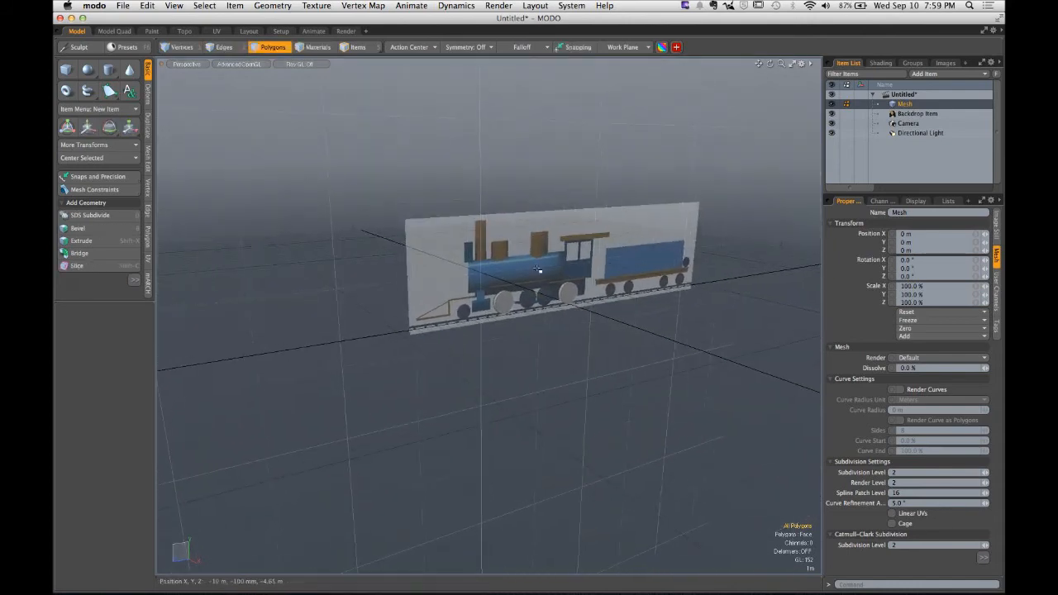
- Switch to the browser to review the assignment's required elements list, then return to MODO
{"action": "key", "text": "super+Tab"}
{"action": "key", "text": "super+Tab"}
{"action": "left_click", "coordinate": [430, 292]}
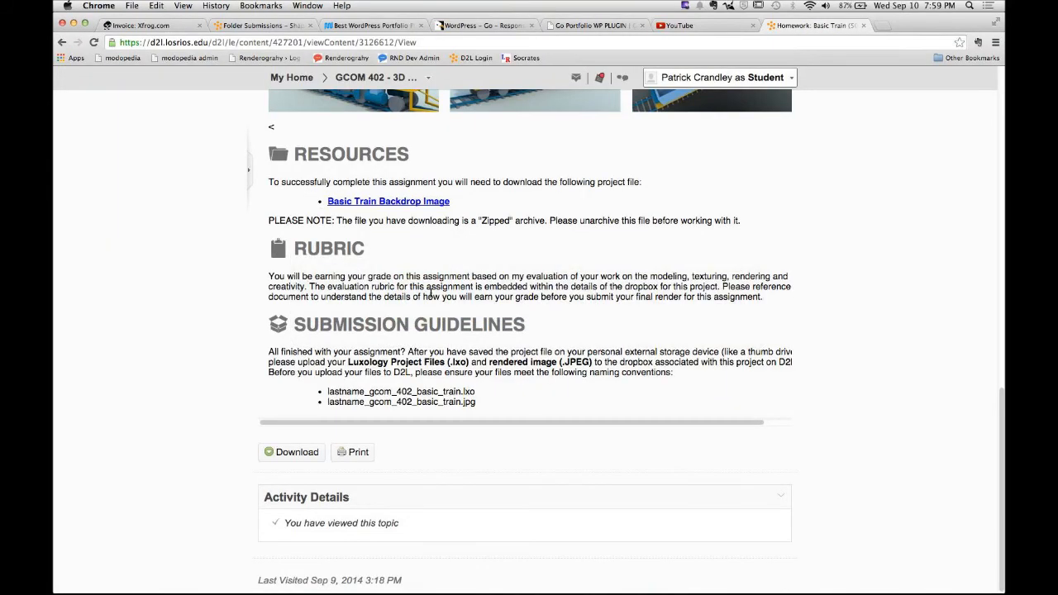
{"action": "scroll", "coordinate": [430, 292], "scroll_direction": "up", "scroll_amount": 5}
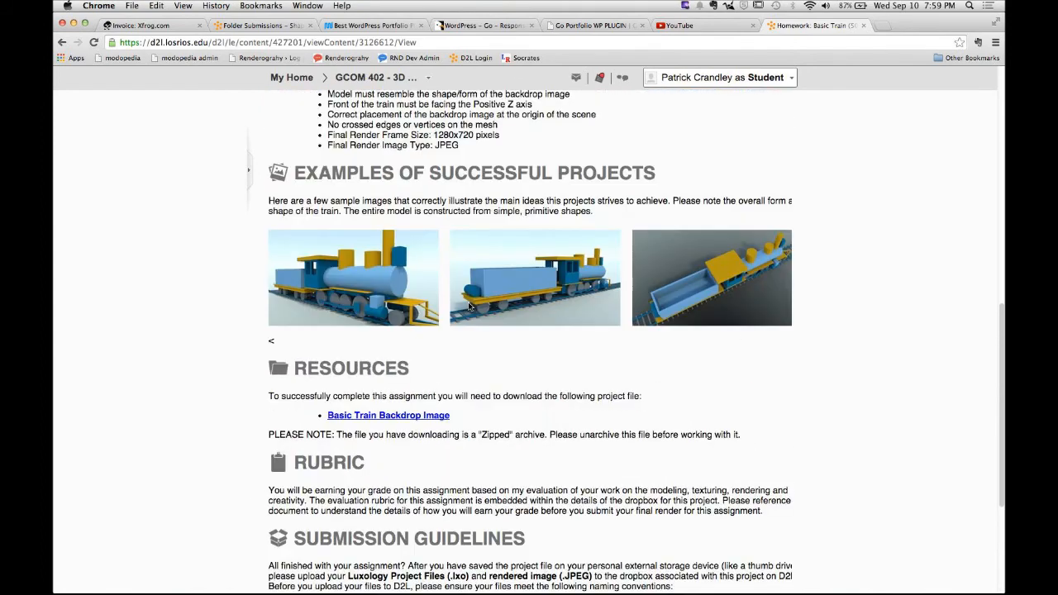
{"action": "scroll", "coordinate": [469, 306], "scroll_direction": "up", "scroll_amount": 1}
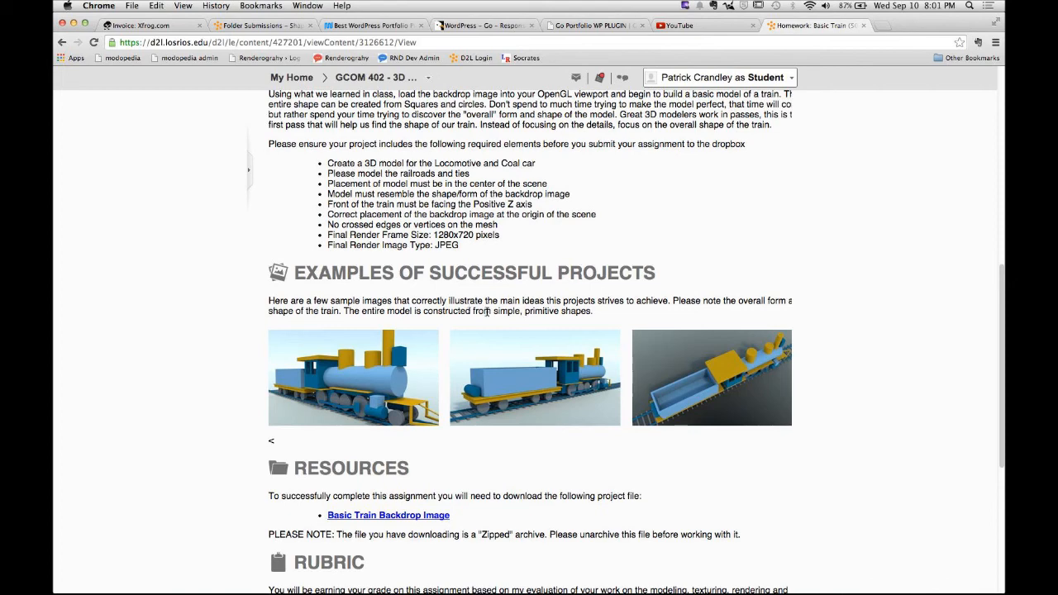
{"action": "mouse_move", "coordinate": [615, 582]}
{"action": "left_click", "coordinate": [456, 576]}
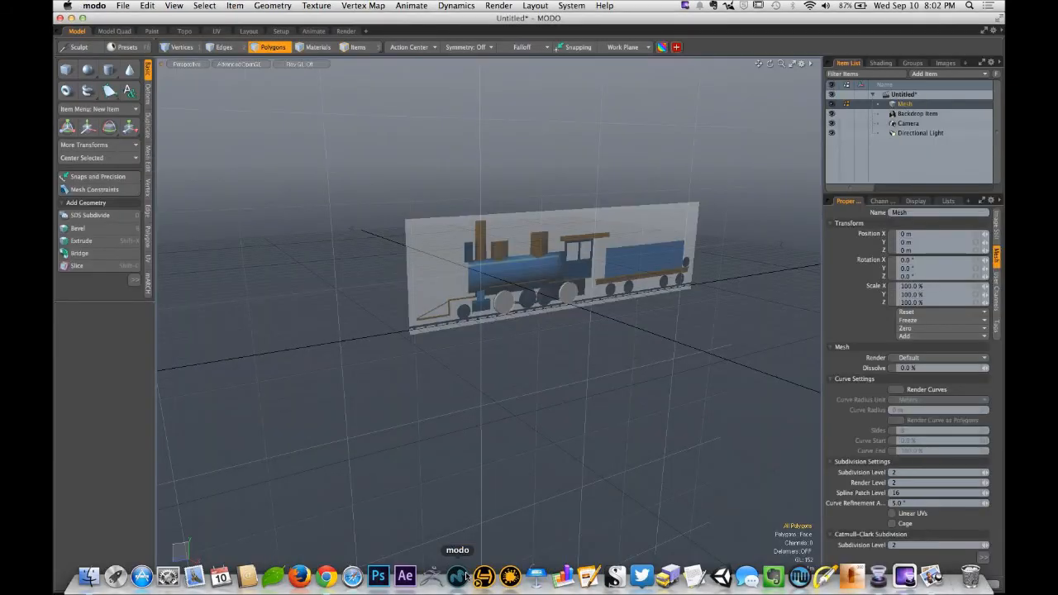
- Open the recent scene pats_train_v014_textured.lxo
{"action": "left_click", "coordinate": [122, 6]}
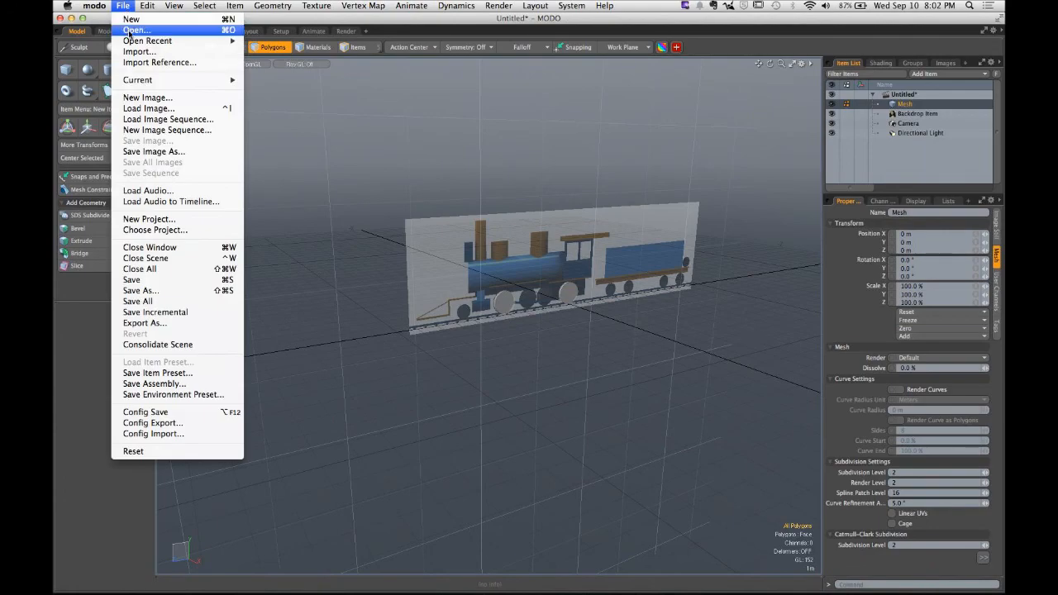
{"action": "mouse_move", "coordinate": [149, 38]}
{"action": "left_click", "coordinate": [292, 38]}
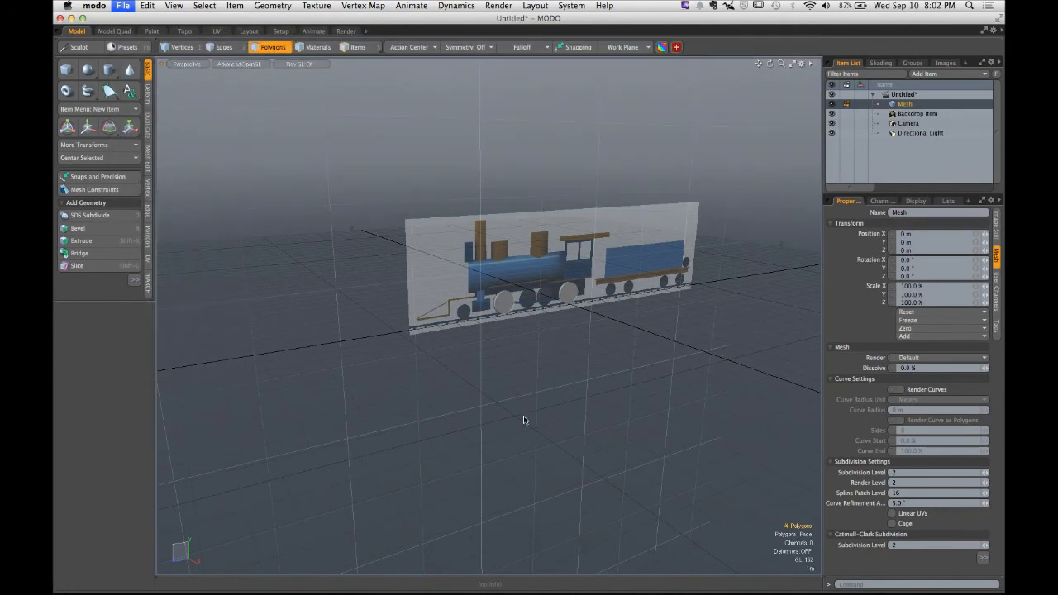
- Orbit and zoom around the example scene's rails and railroad ties to examine their construction
{"action": "left_click_drag", "start_coordinate": [442, 330], "coordinate": [826, 297], "text": "alt"}
{"action": "left_click_drag", "start_coordinate": [761, 300], "coordinate": [161, 469], "text": "alt+shift"}
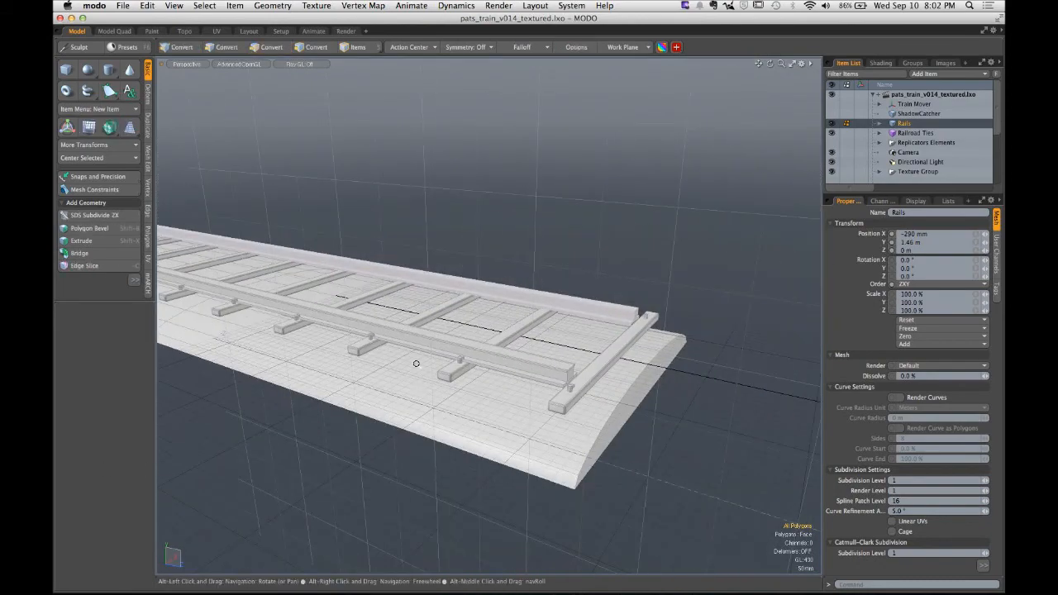
{"action": "left_click_drag", "start_coordinate": [413, 362], "coordinate": [460, 345], "text": "ctrl+alt"}
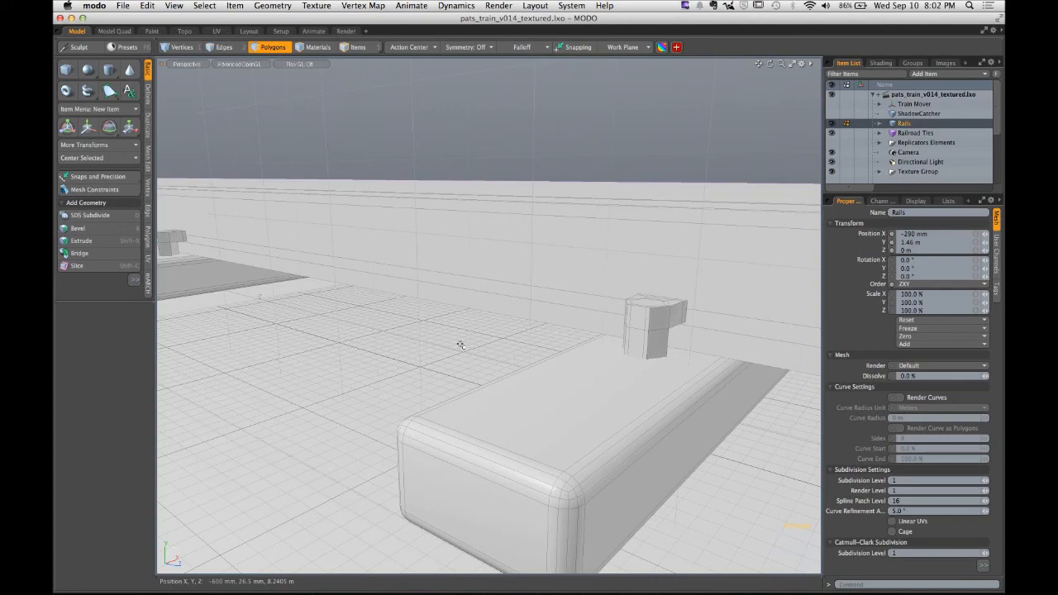
{"action": "left_click_drag", "start_coordinate": [595, 264], "coordinate": [488, 303], "text": "ctrl+alt"}
{"action": "left_click_drag", "start_coordinate": [582, 298], "coordinate": [509, 352], "text": "alt+shift"}
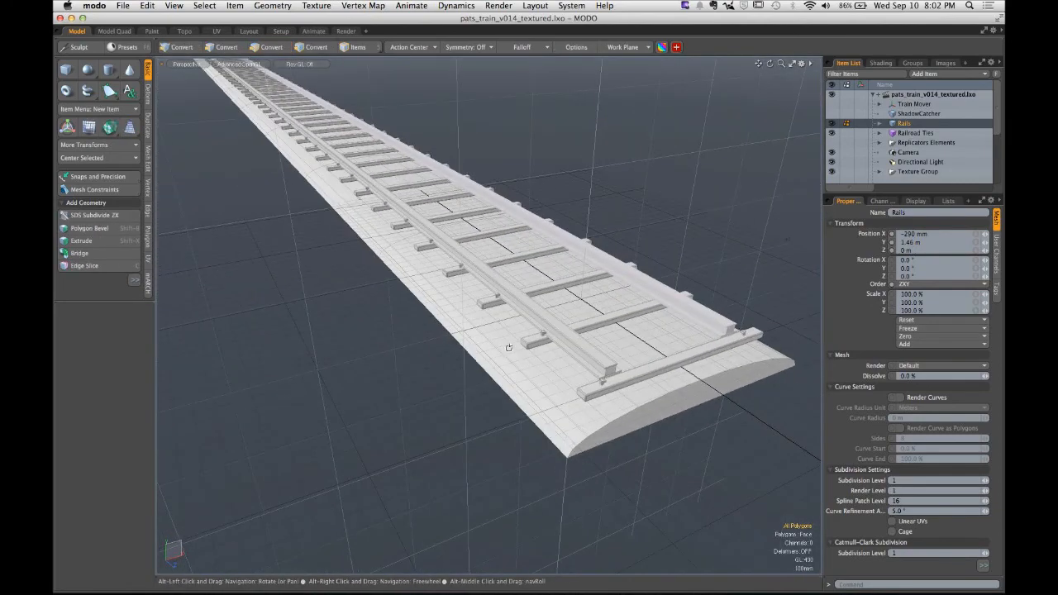
{"action": "scroll", "coordinate": [547, 357], "scroll_direction": "up", "scroll_amount": 5}
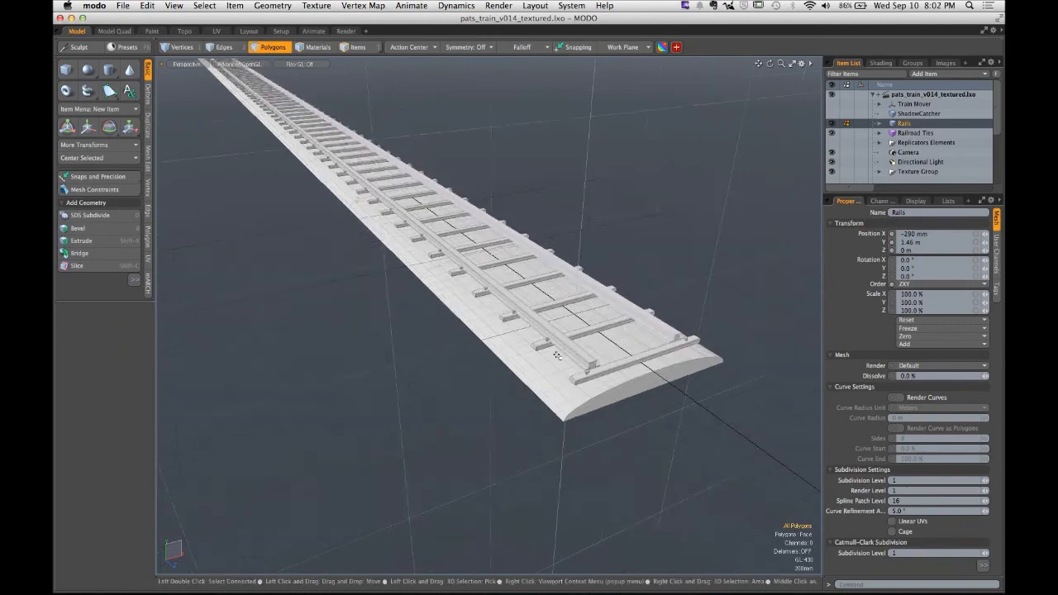
{"action": "scroll", "coordinate": [529, 319], "scroll_direction": "up", "scroll_amount": 2}
{"action": "scroll", "coordinate": [520, 318], "scroll_direction": "down", "scroll_amount": 8}
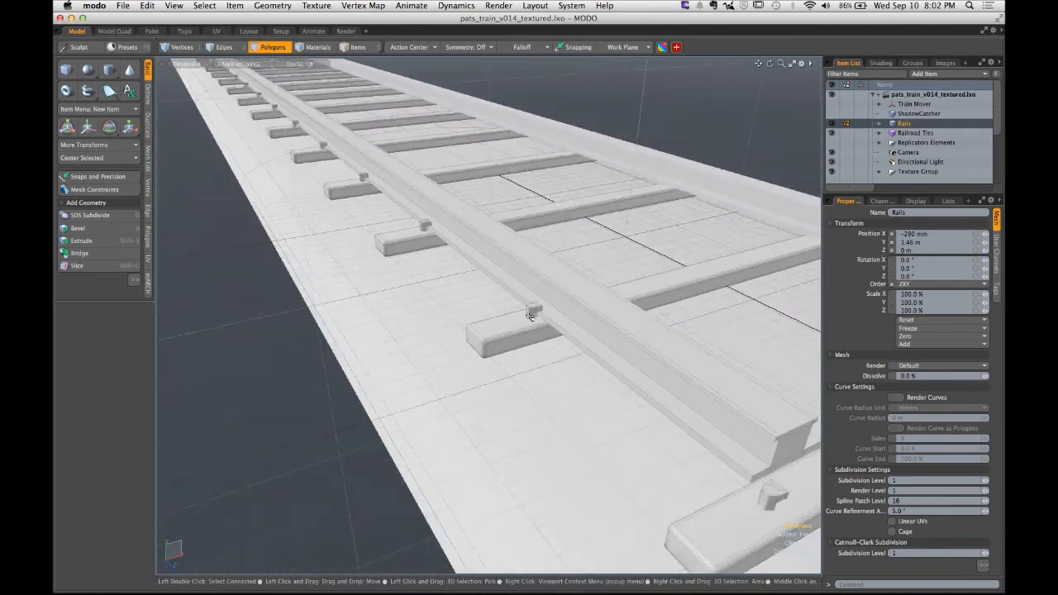
{"action": "left_click_drag", "start_coordinate": [437, 259], "coordinate": [568, 292], "text": "alt"}
- Switch to the browser and review the assignment's requirements and example images again
{"action": "left_click", "coordinate": [105, 5]}
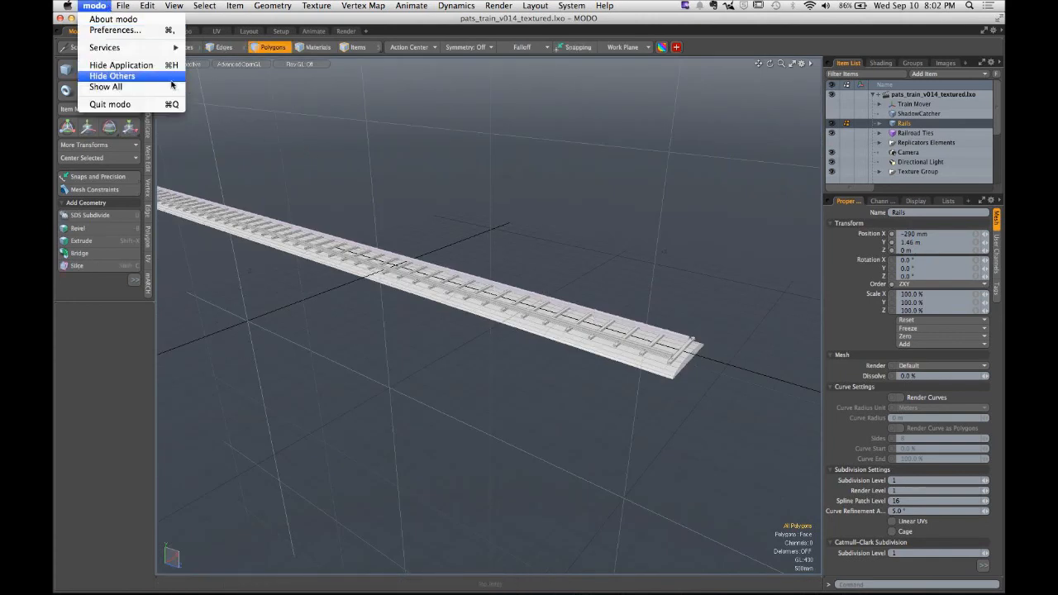
{"action": "left_click", "coordinate": [264, 145]}
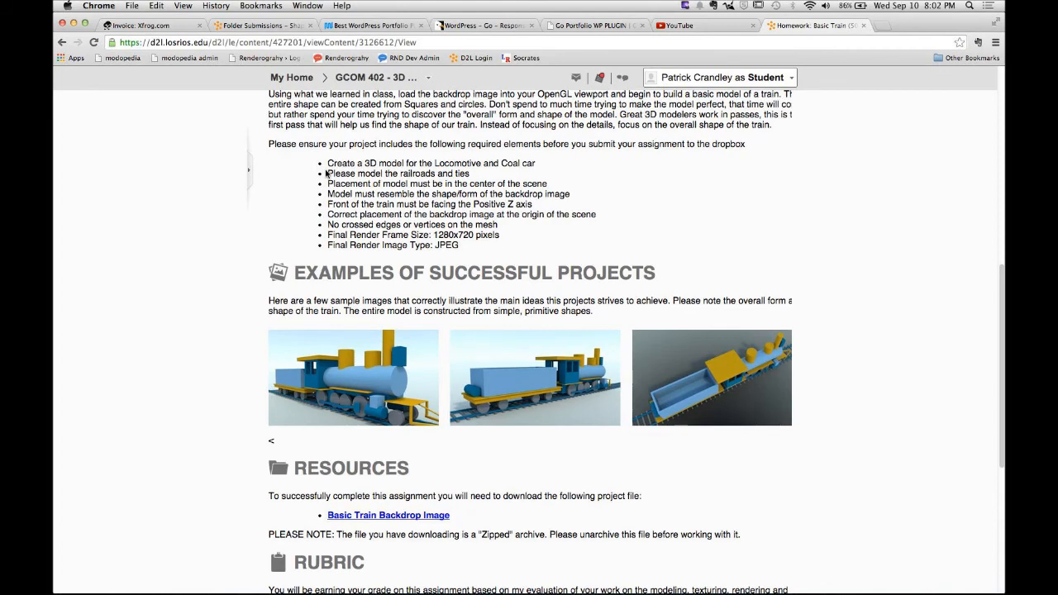
{"action": "scroll", "coordinate": [327, 248], "scroll_direction": "down", "scroll_amount": 4}
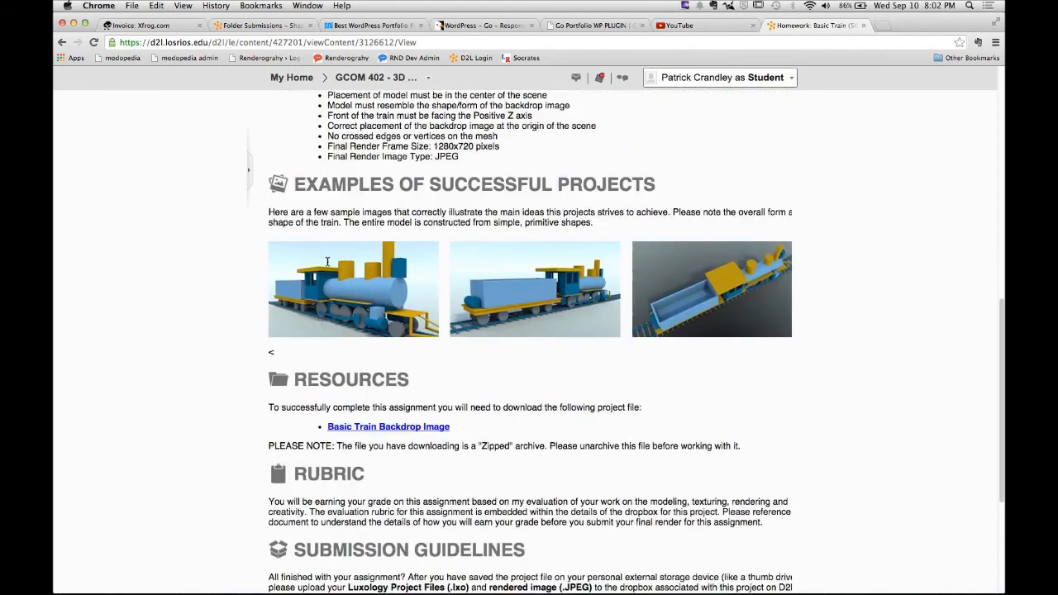
{"action": "scroll", "coordinate": [327, 256], "scroll_direction": "up", "scroll_amount": 4}
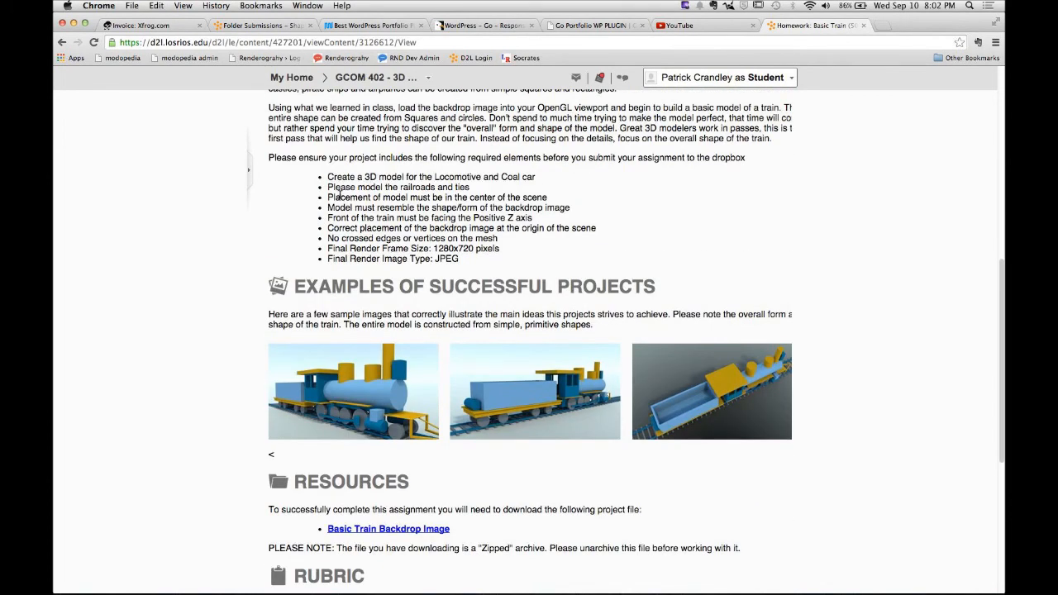
- Highlight the railroads and ties requirement on the assignment page, then return to MODO
{"action": "left_click_drag", "start_coordinate": [329, 187], "coordinate": [474, 189]}
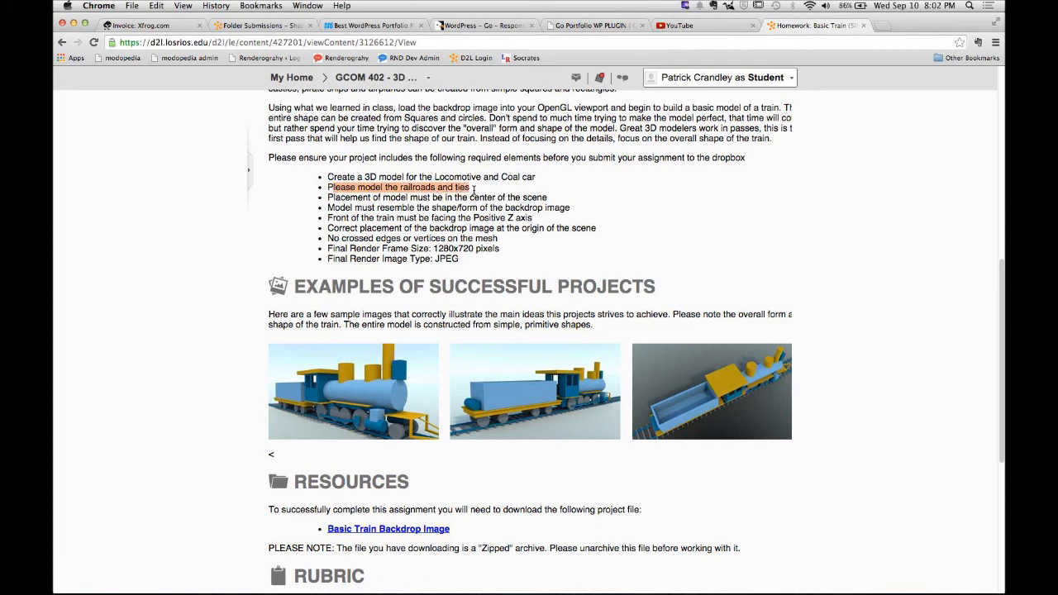
{"action": "left_click", "coordinate": [421, 214]}
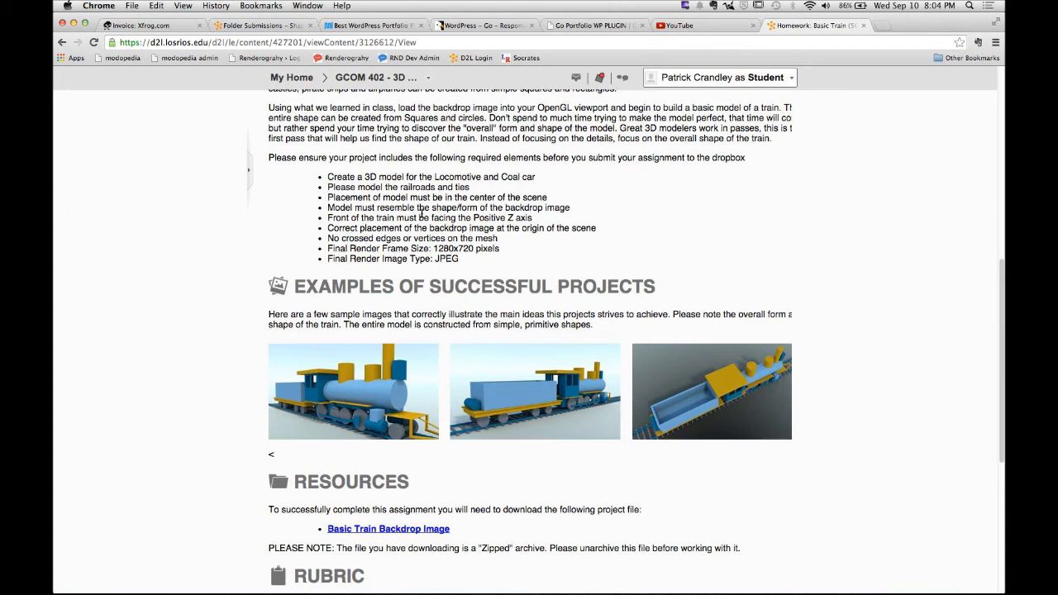
{"action": "key", "text": "super+Tab"}
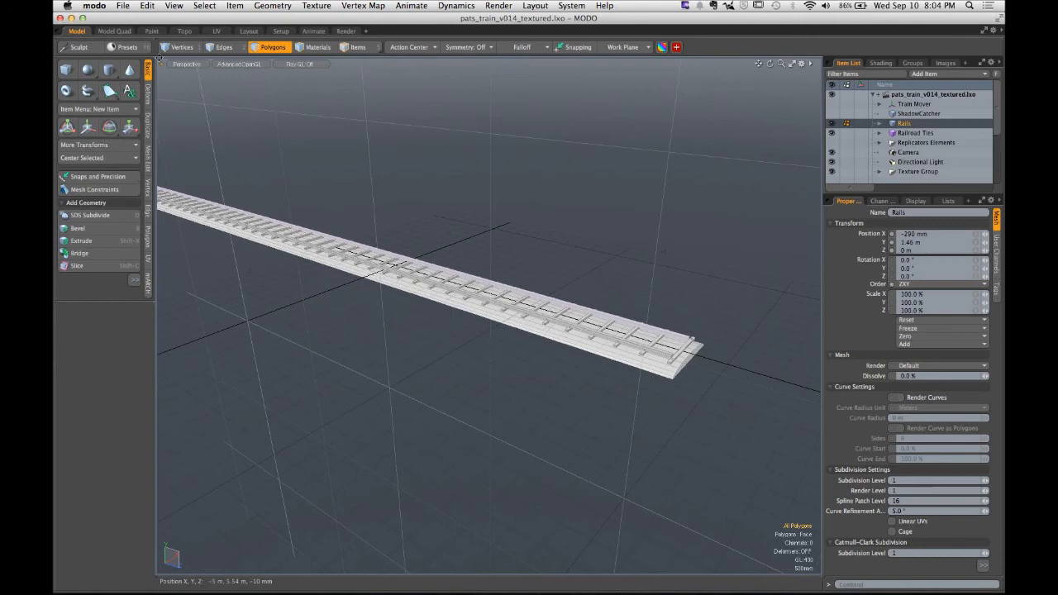
- Start a new scene and create a cylinder lying along the X axis
{"action": "left_click", "coordinate": [123, 5]}
{"action": "left_click", "coordinate": [140, 23]}
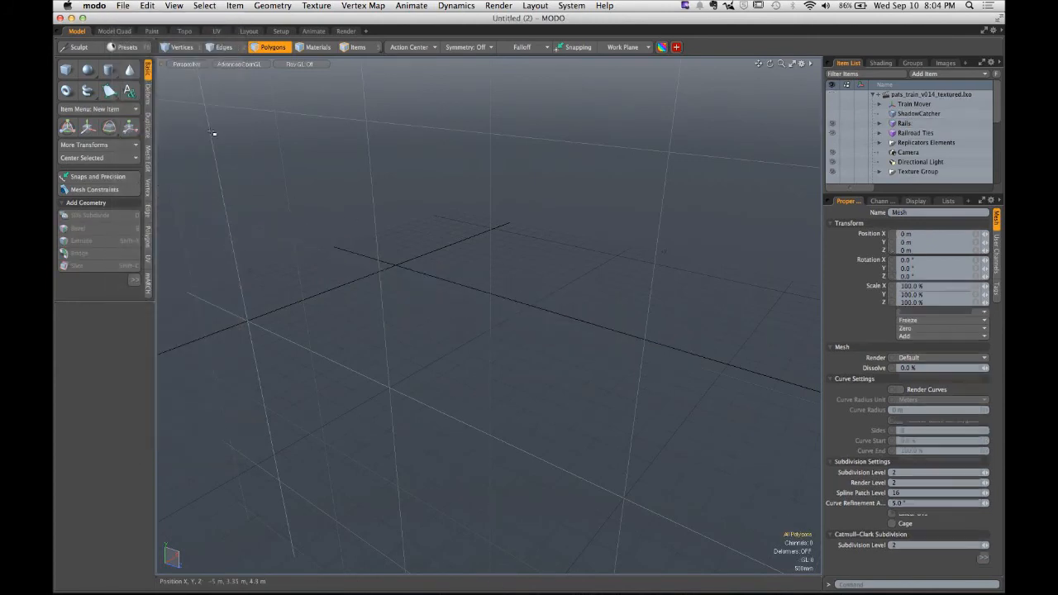
{"action": "left_click_drag", "start_coordinate": [449, 239], "coordinate": [462, 293], "text": "alt"}
{"action": "left_click", "coordinate": [109, 71]}
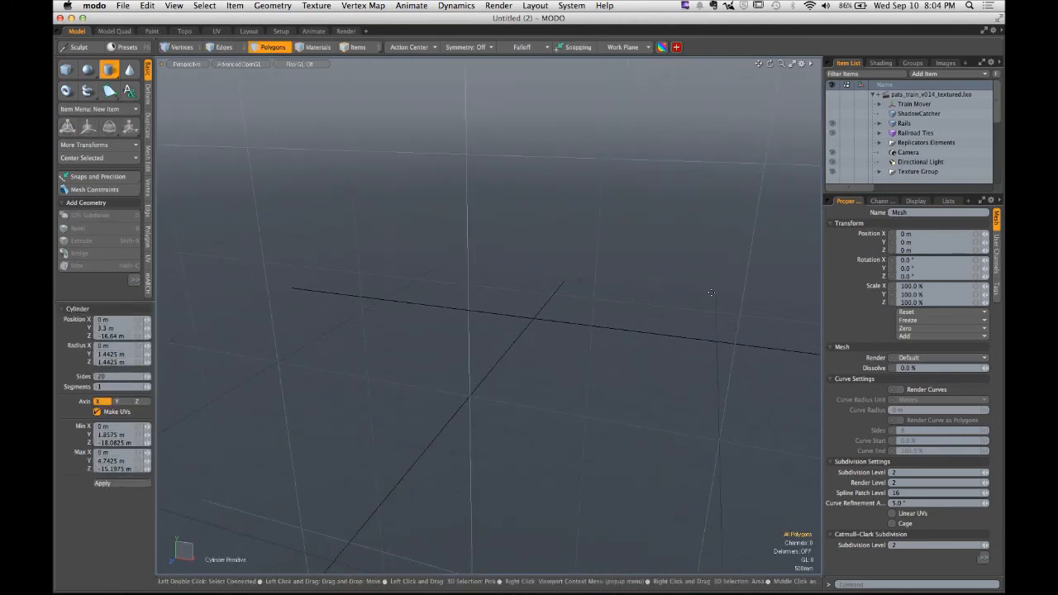
{"action": "left_click_drag", "start_coordinate": [709, 272], "coordinate": [708, 342]}
{"action": "key", "text": "q"}
{"action": "mouse_move", "coordinate": [542, 278]}
{"action": "left_mouse_down", "text": "alt"}
{"action": "mouse_move", "coordinate": [512, 279]}
{"action": "mouse_move", "coordinate": [573, 274]}
{"action": "left_mouse_up", "text": "alt"}
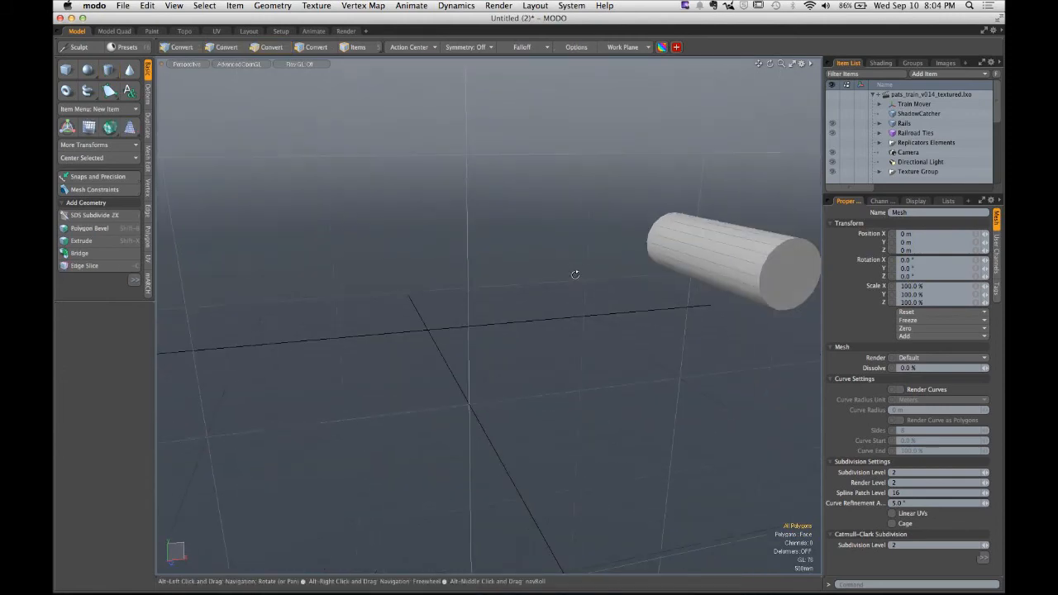
- Select the cylinder and try Center Selected with the X and XY options, undoing the last change
{"action": "left_click_drag", "start_coordinate": [366, 279], "coordinate": [497, 386]}
{"action": "mouse_move", "coordinate": [412, 314]}
{"action": "left_mouse_down"}
{"action": "mouse_move", "coordinate": [488, 379]}
{"action": "mouse_move", "coordinate": [502, 356]}
{"action": "mouse_move", "coordinate": [612, 332]}
{"action": "left_mouse_up"}
{"action": "double_click", "coordinate": [633, 235]}
{"action": "left_click_drag", "start_coordinate": [533, 317], "coordinate": [434, 338], "text": "alt"}
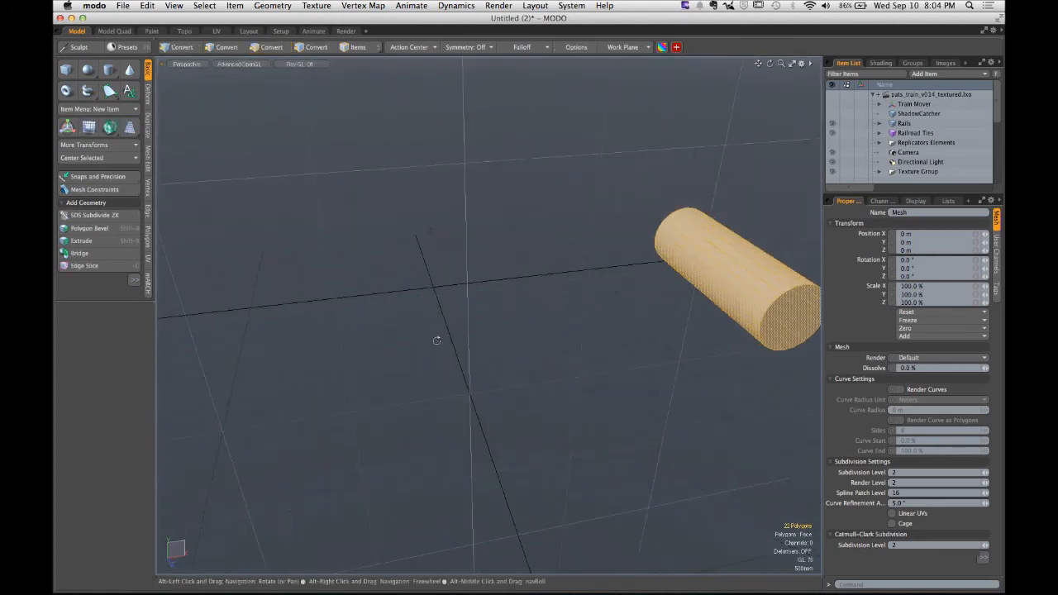
{"action": "left_click_drag", "start_coordinate": [438, 278], "coordinate": [261, 176], "text": "alt"}
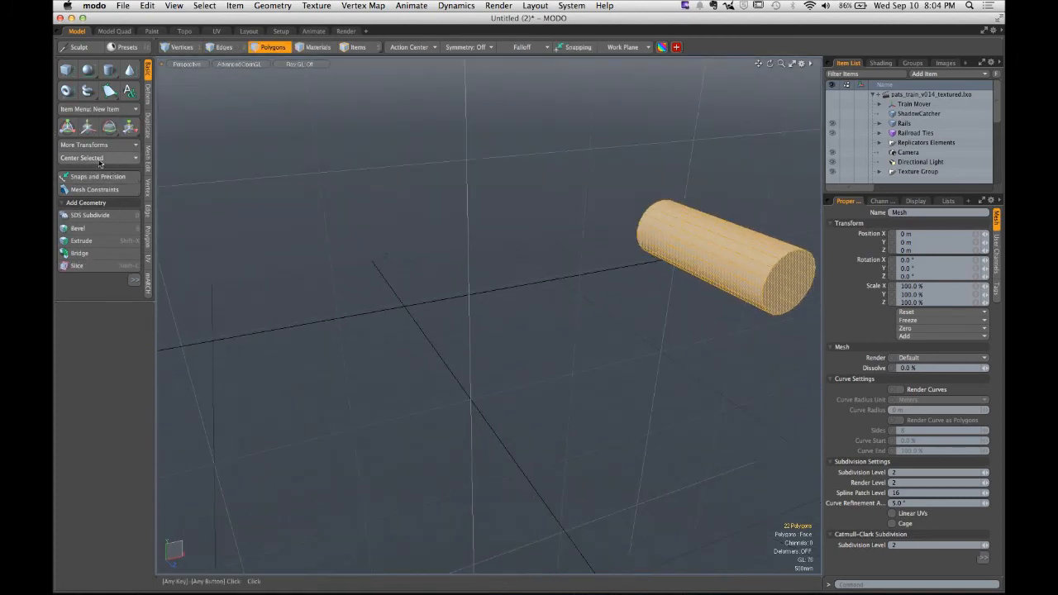
{"action": "left_click", "coordinate": [124, 158]}
{"action": "left_click", "coordinate": [78, 165]}
{"action": "left_click", "coordinate": [77, 159]}
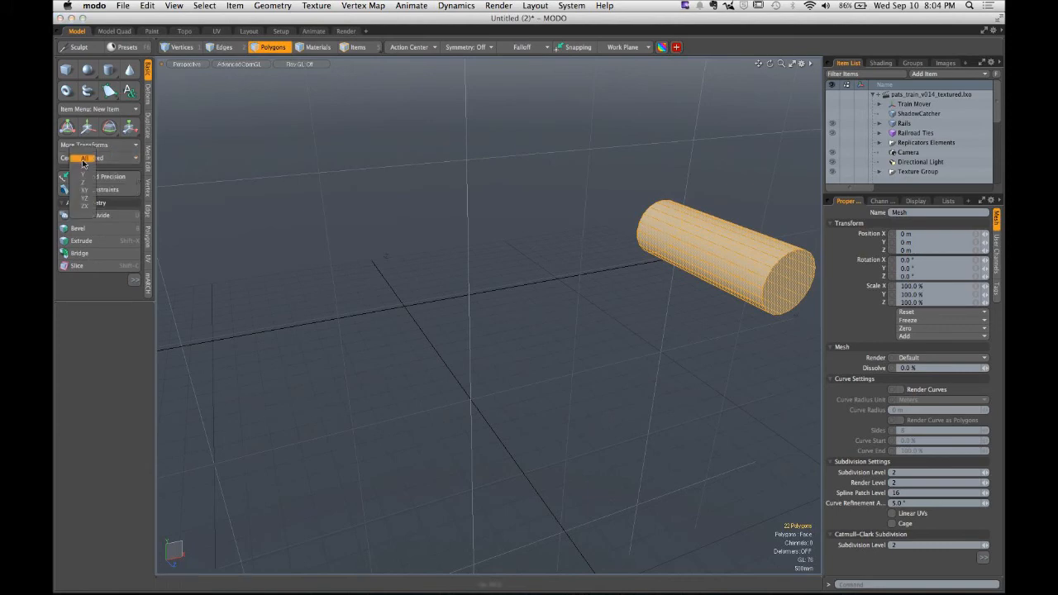
{"action": "left_click", "coordinate": [82, 161]}
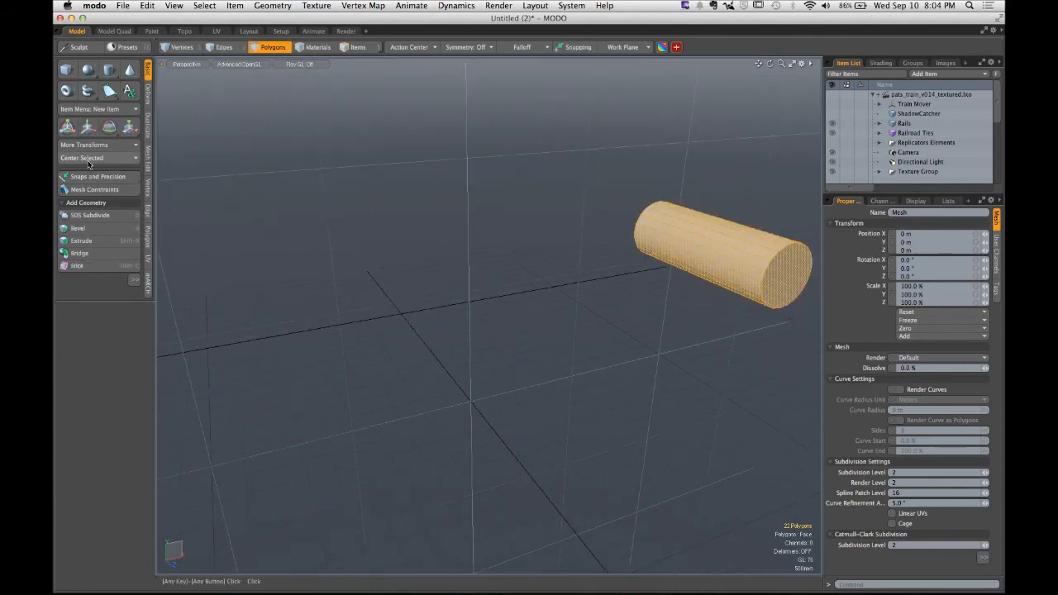
{"action": "left_click", "coordinate": [89, 160]}
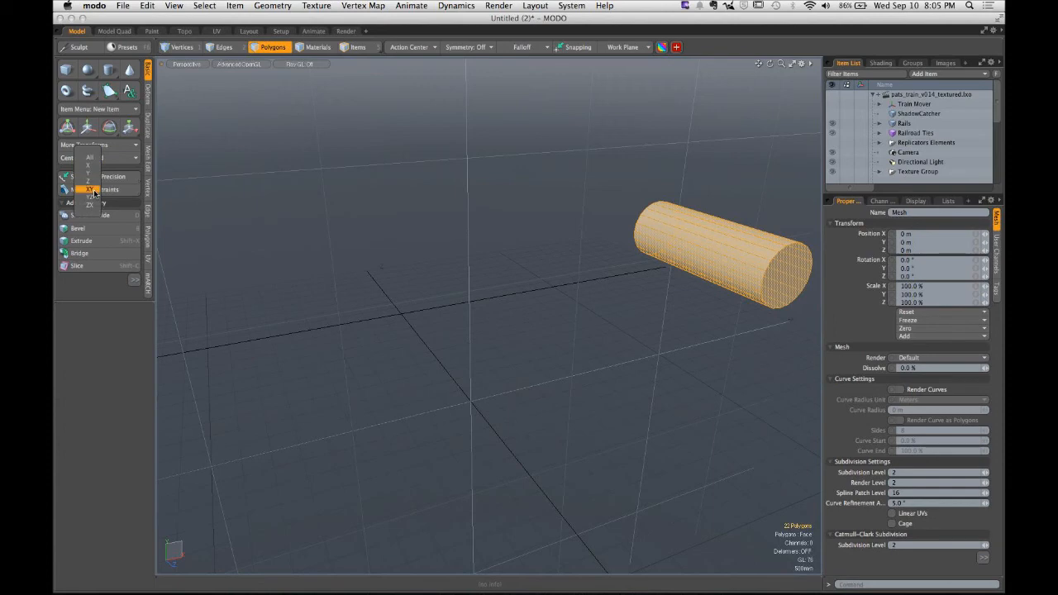
{"action": "left_click", "coordinate": [91, 189]}
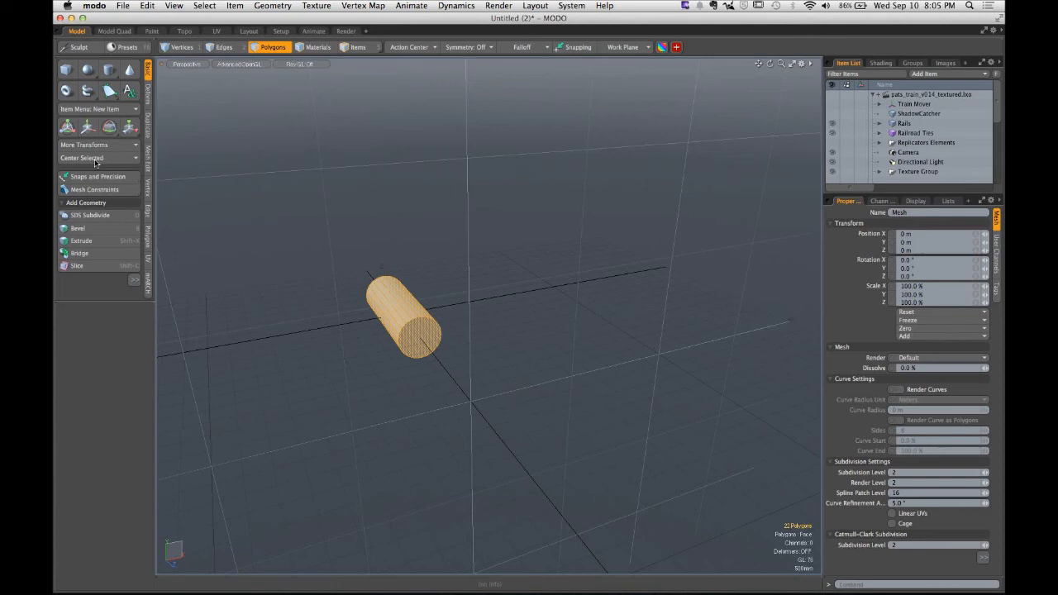
{"action": "left_click_drag", "start_coordinate": [440, 247], "coordinate": [474, 269], "text": "alt"}
{"action": "key", "text": "super+z"}
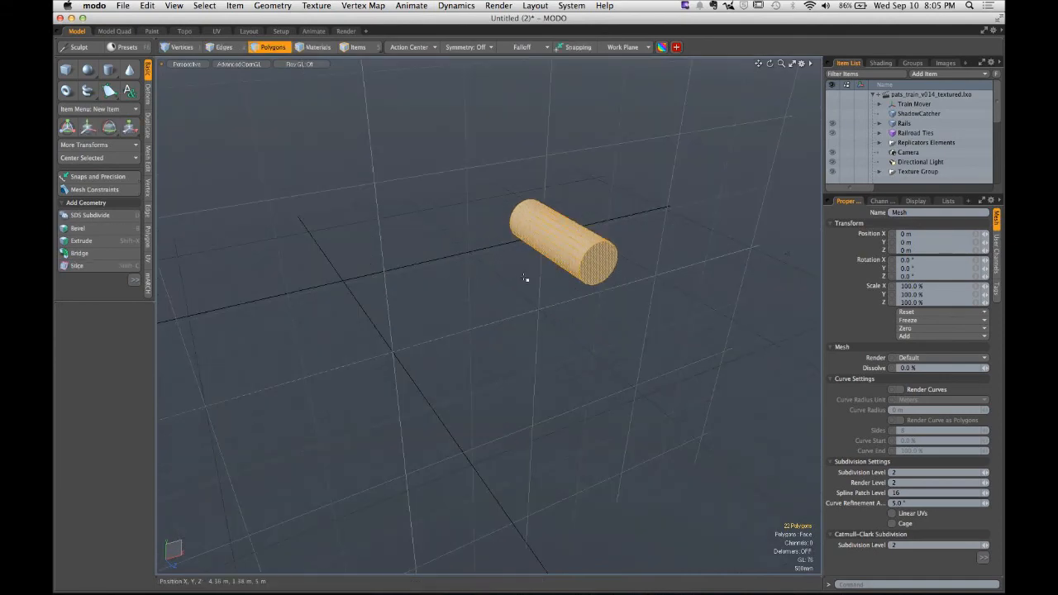
- Use the Move tool to shift a cylinder so two cylinders sit side by side
{"action": "key", "text": "w"}
{"action": "left_click_drag", "start_coordinate": [595, 231], "coordinate": [531, 245]}
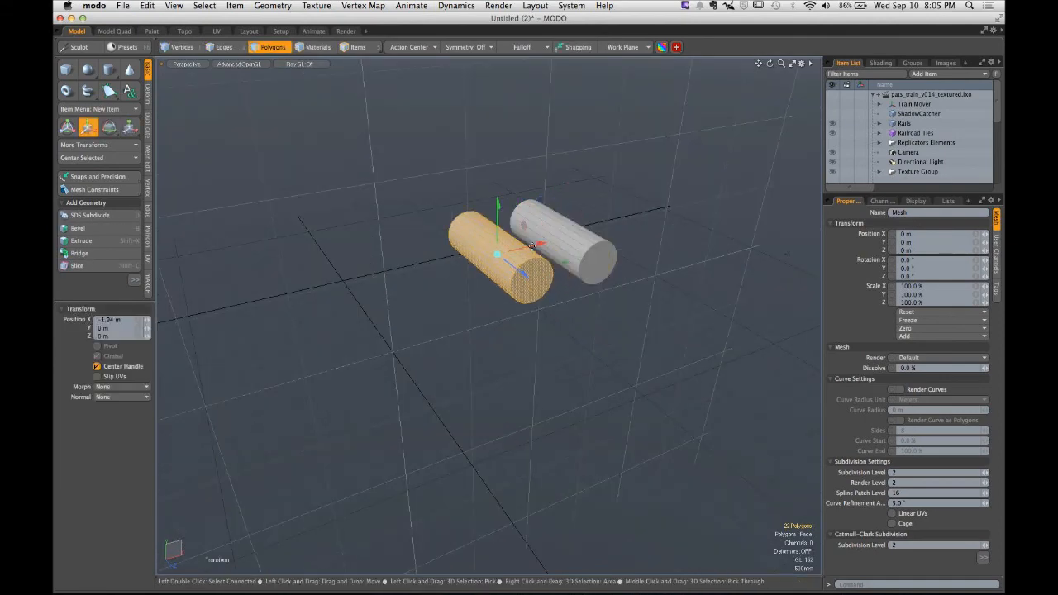
{"action": "key", "text": "q"}
{"action": "left_click", "coordinate": [560, 207]}
{"action": "mouse_move", "coordinate": [559, 207]}
{"action": "left_mouse_down", "text": "alt"}
{"action": "mouse_move", "coordinate": [495, 204]}
{"action": "mouse_move", "coordinate": [557, 206]}
{"action": "left_mouse_up", "text": "alt"}
{"action": "left_click", "coordinate": [529, 262]}
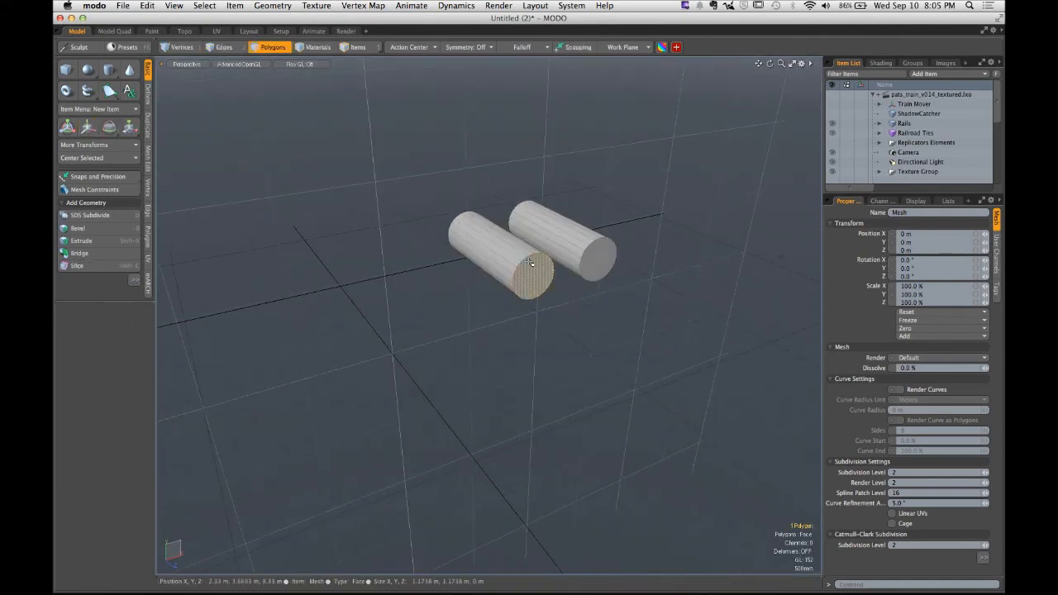
- Select both cylinders and try centering them together, undoing each attempt
{"action": "double_click", "coordinate": [530, 262]}
{"action": "double_click", "coordinate": [567, 246], "text": "shift"}
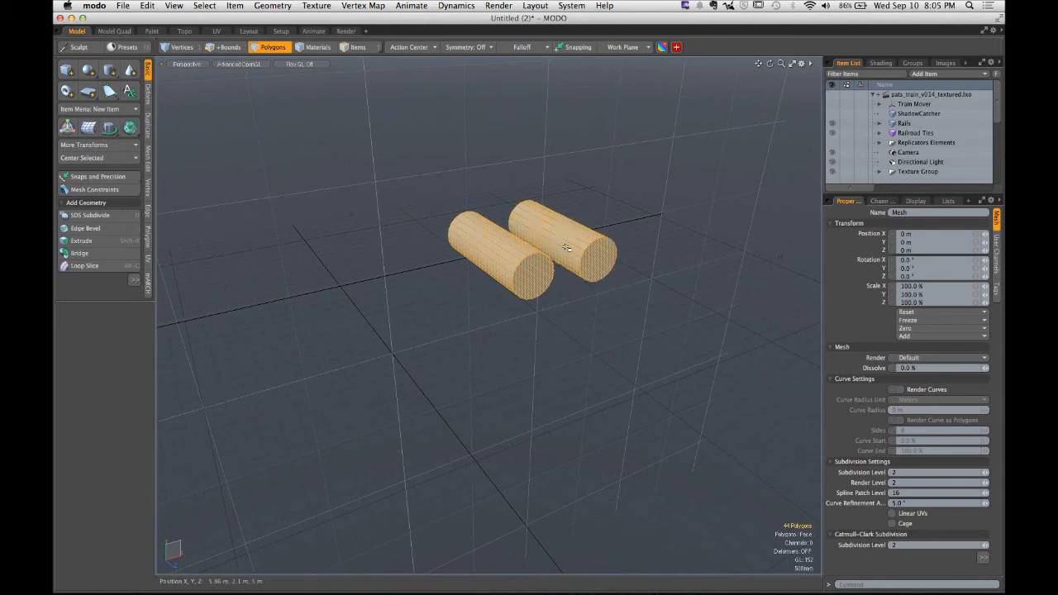
{"action": "left_click", "coordinate": [91, 159]}
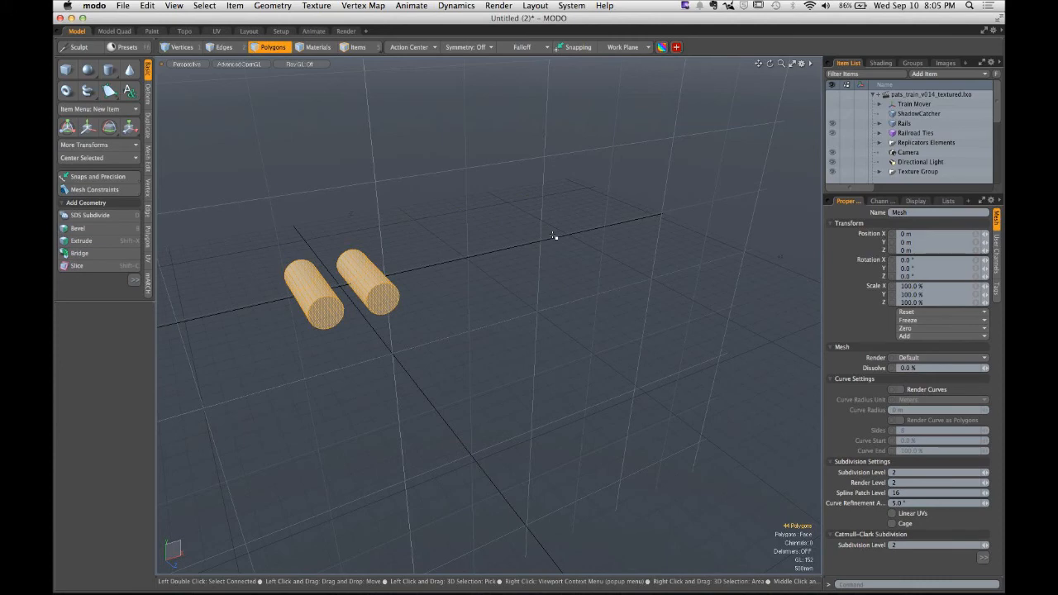
{"action": "key", "text": "super+z"}
{"action": "key", "text": "1"}
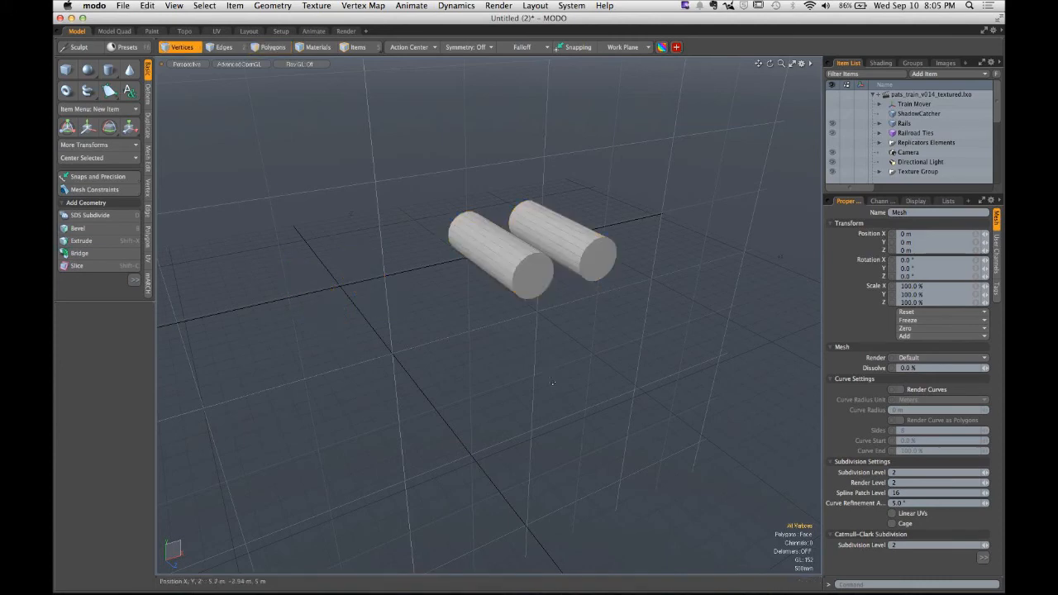
{"action": "left_click", "coordinate": [109, 161]}
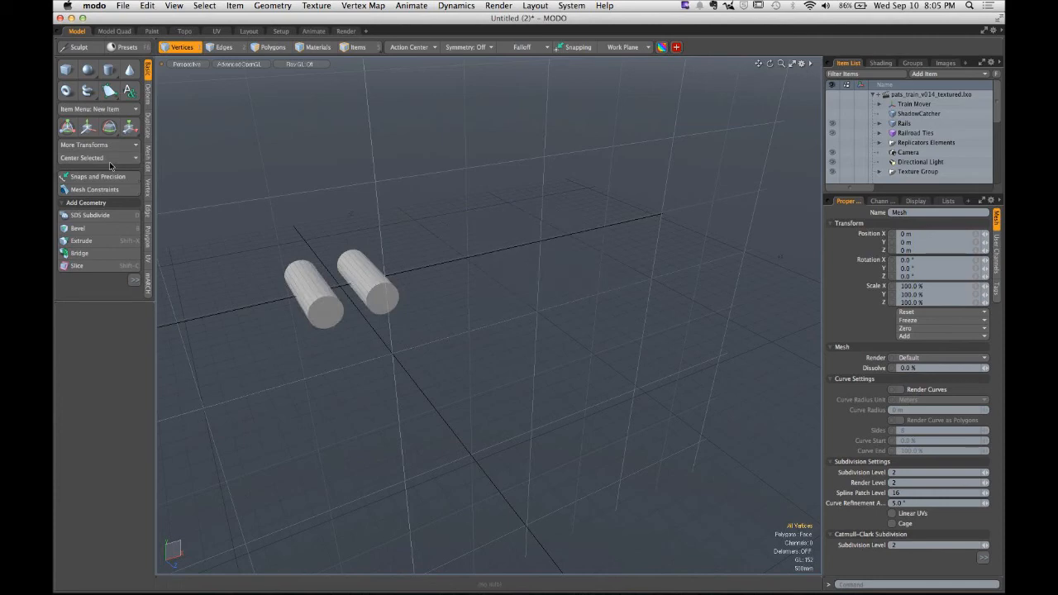
{"action": "key", "text": "super+z"}
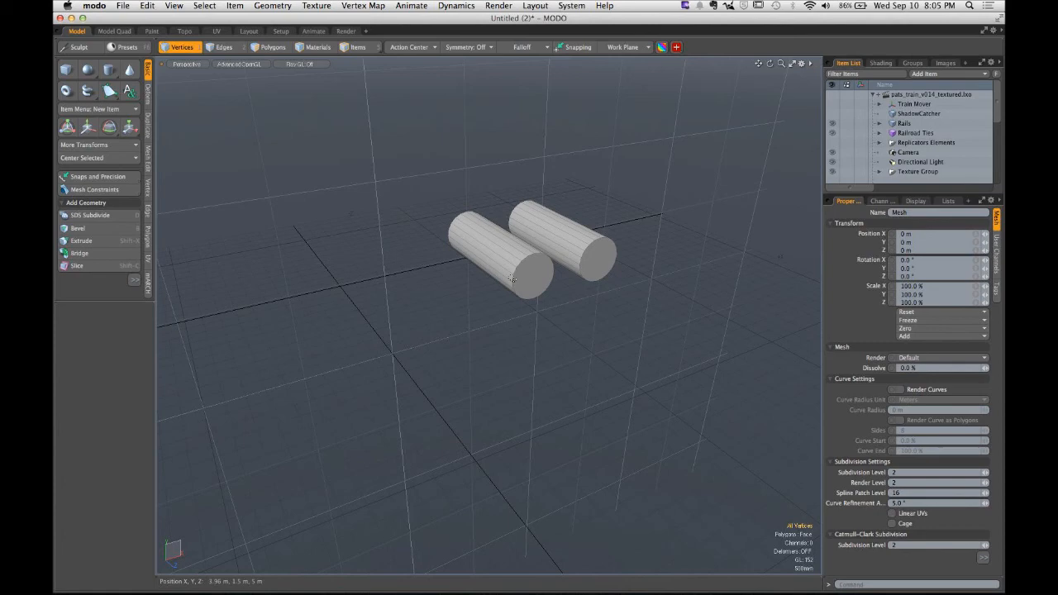
- Select each cylinder in turn and center it on the origin with Center Selected
{"action": "key", "text": "3"}
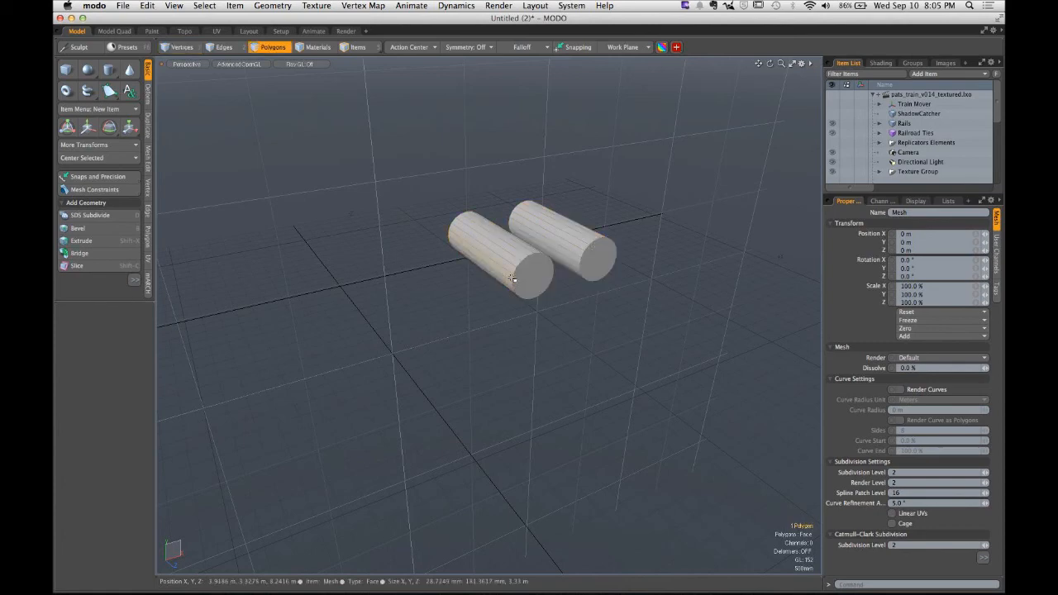
{"action": "double_click", "coordinate": [512, 279]}
{"action": "left_click", "coordinate": [92, 158]}
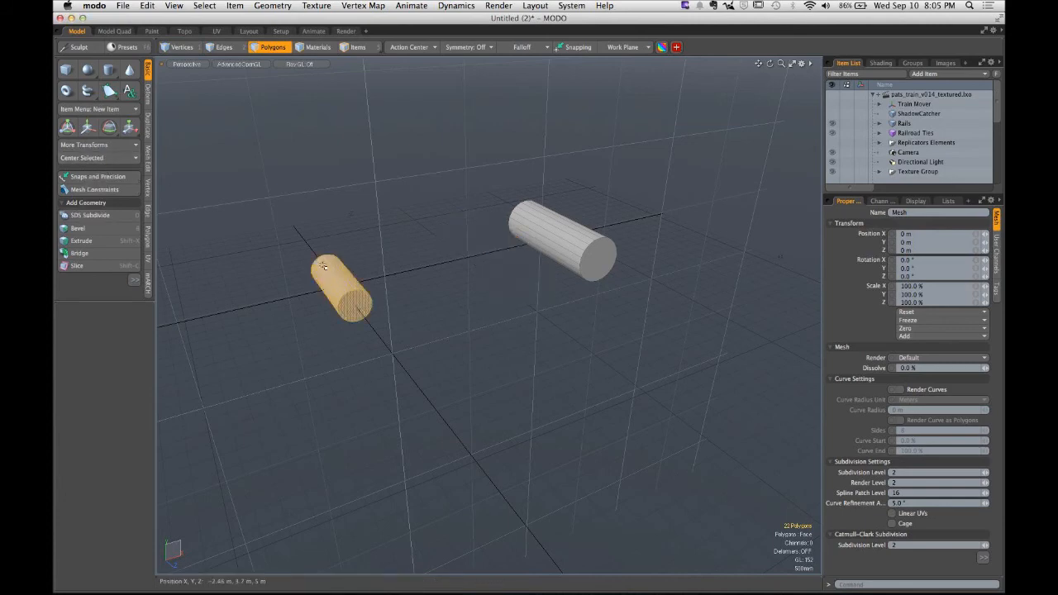
{"action": "double_click", "coordinate": [578, 274]}
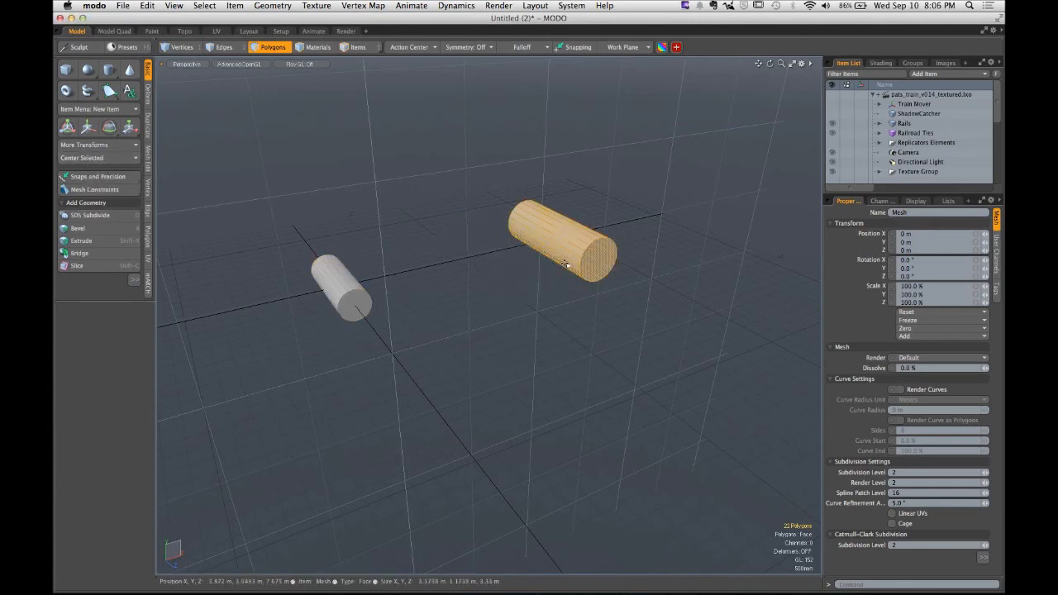
{"action": "left_click", "coordinate": [126, 158]}
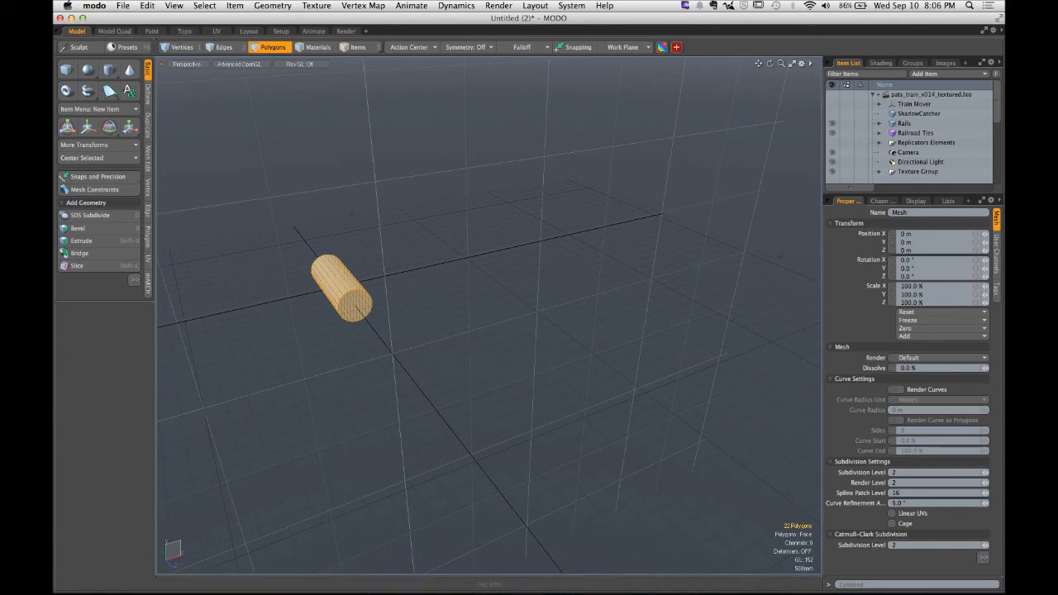
- Collapse the other scenes in the item list and enlarge the list
{"action": "left_click", "coordinate": [873, 96]}
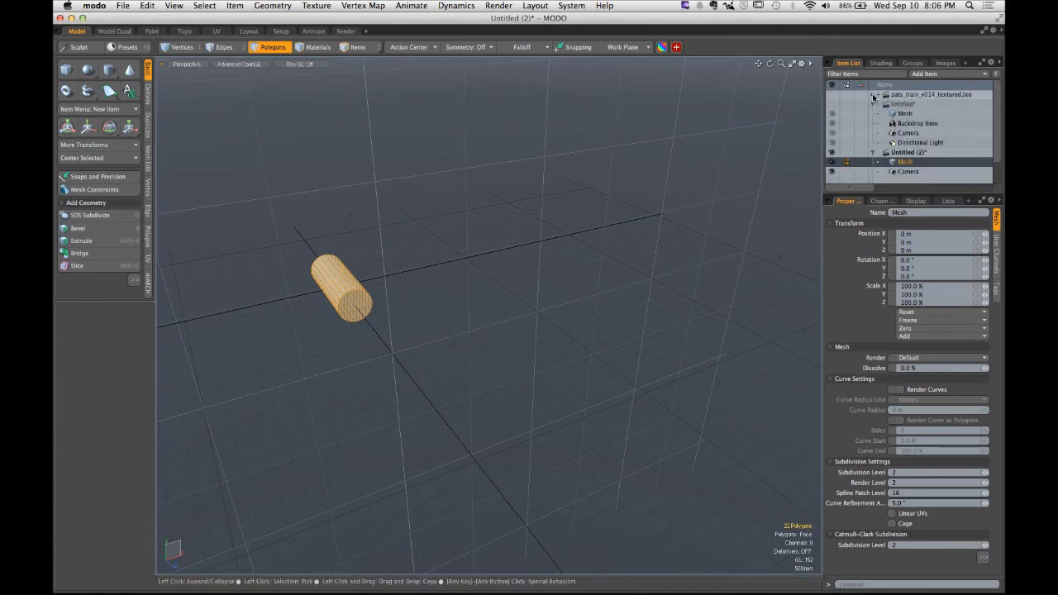
{"action": "left_click", "coordinate": [873, 105]}
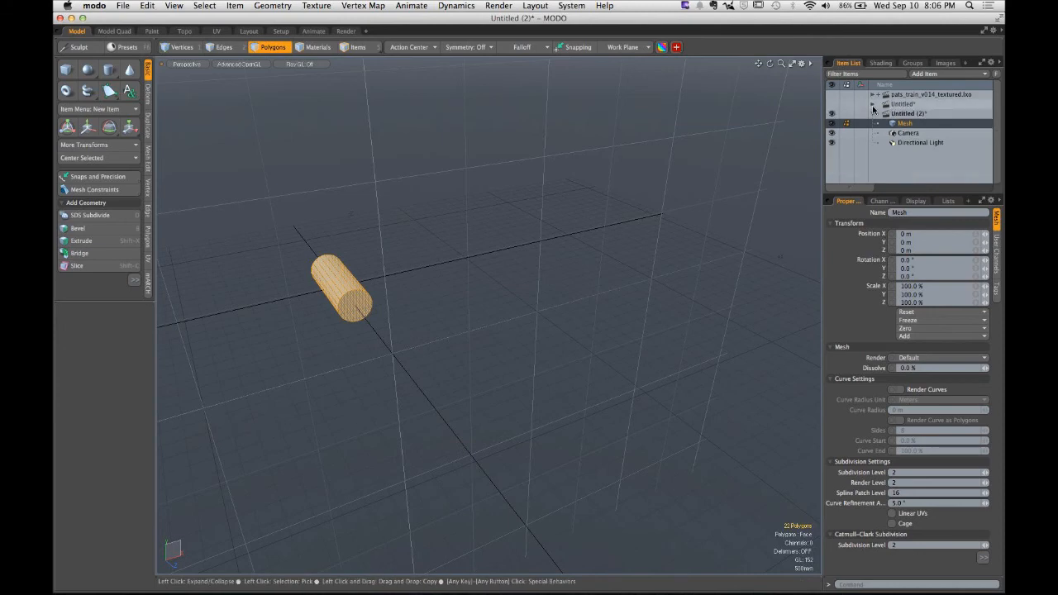
{"action": "left_click_drag", "start_coordinate": [921, 196], "coordinate": [921, 209]}
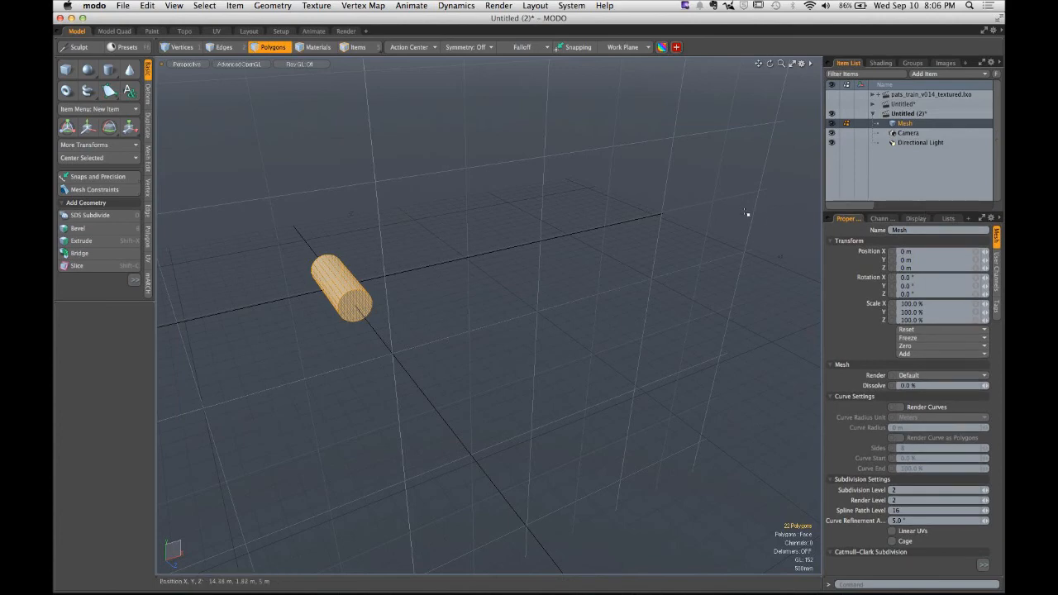
- Paste a copy of the cylinder back into the mesh
{"action": "key", "text": "super+v"}
{"action": "left_click", "coordinate": [488, 314]}
{"action": "left_click_drag", "start_coordinate": [487, 313], "coordinate": [531, 292], "text": "alt"}
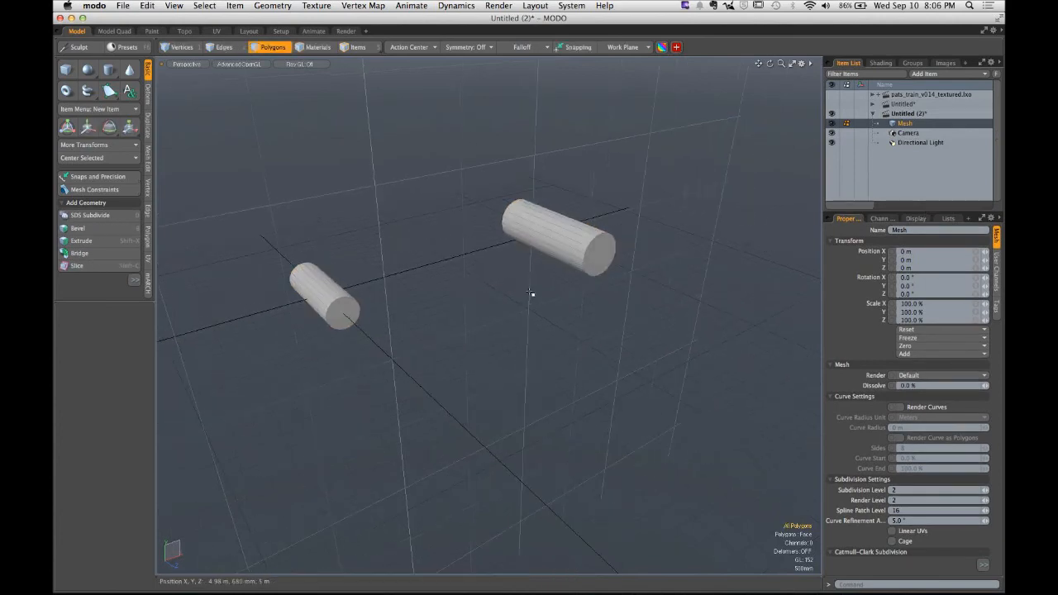
- Create a new mesh item and move the far cylinder into it by cutting and pasting
{"action": "key", "text": "n"}
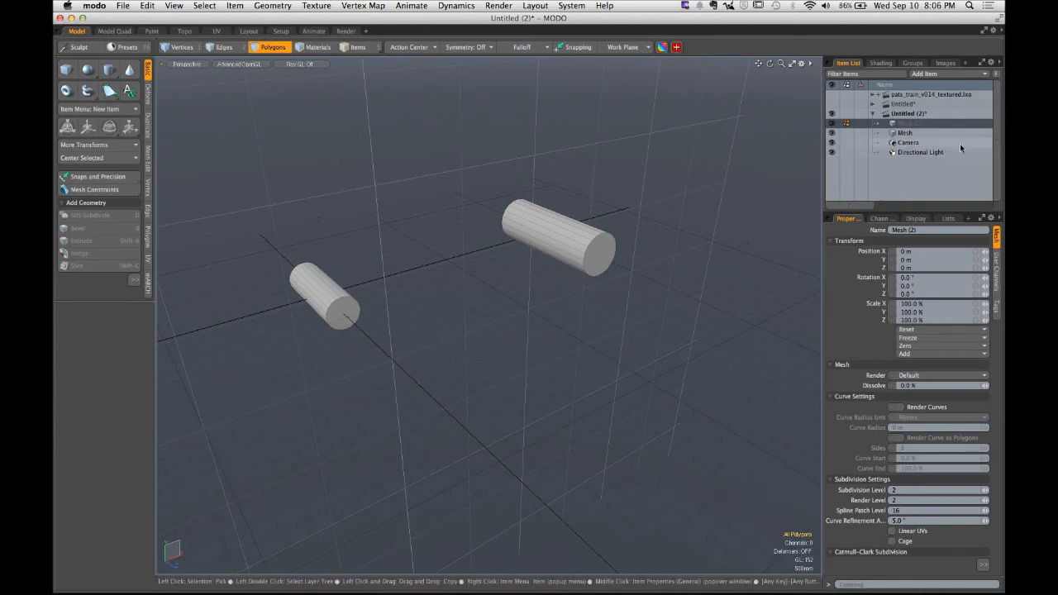
{"action": "left_click", "coordinate": [905, 132]}
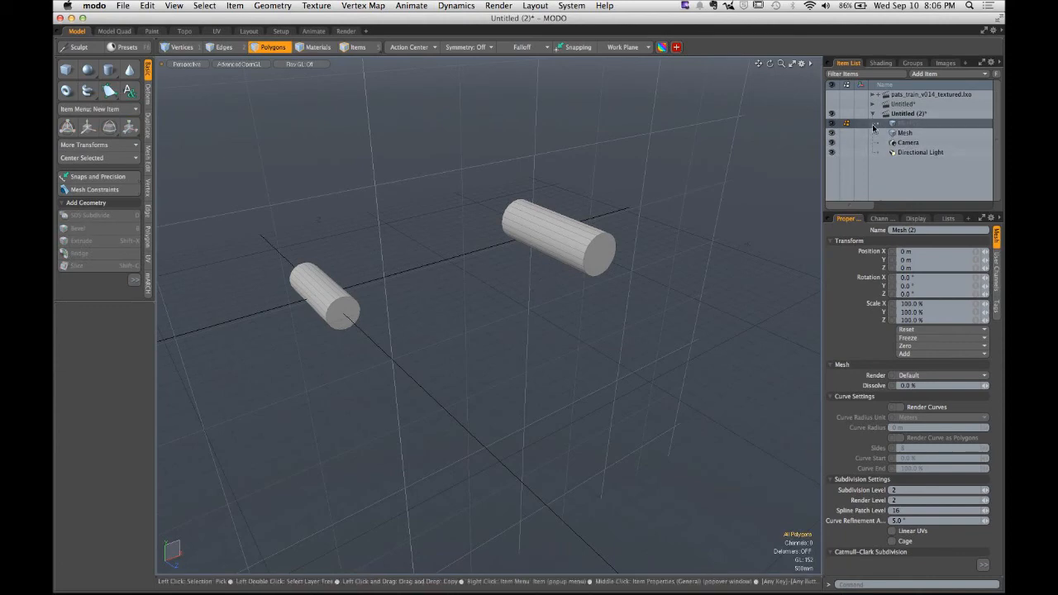
{"action": "left_click", "coordinate": [584, 246]}
{"action": "key", "text": "super+x"}
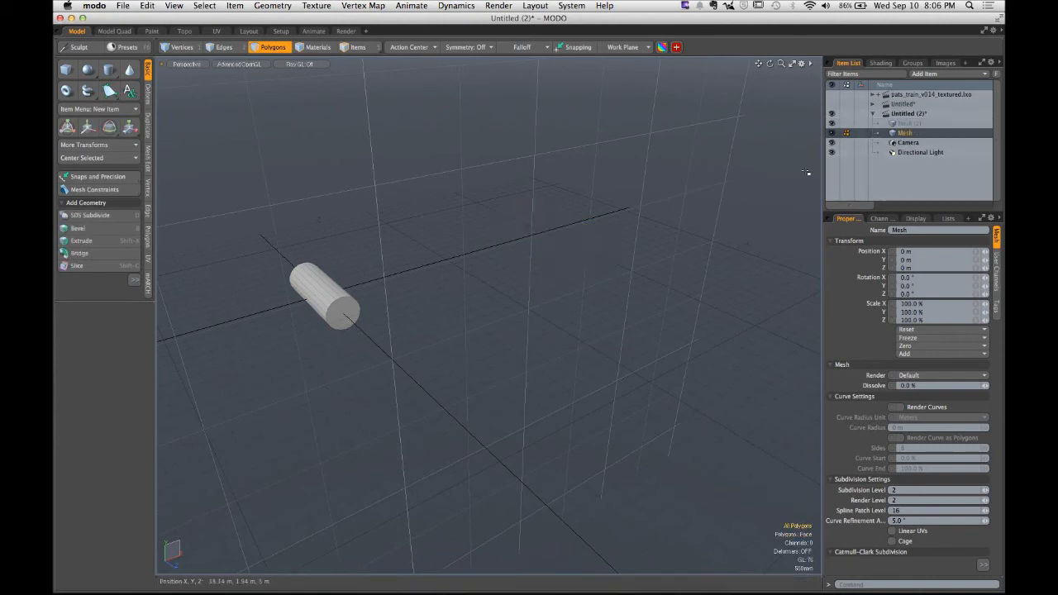
{"action": "left_click", "coordinate": [908, 124]}
{"action": "key", "text": "super+v"}
{"action": "left_click", "coordinate": [511, 290]}
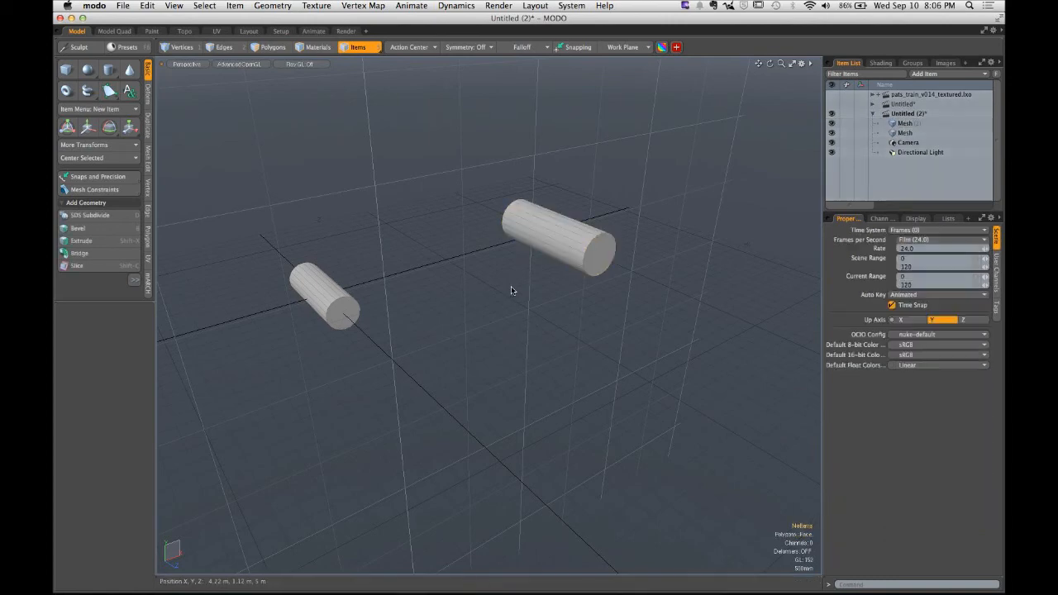
- Select the original mesh item to check which cylinder it contains
{"action": "left_click_drag", "start_coordinate": [510, 290], "coordinate": [541, 291], "text": "alt"}
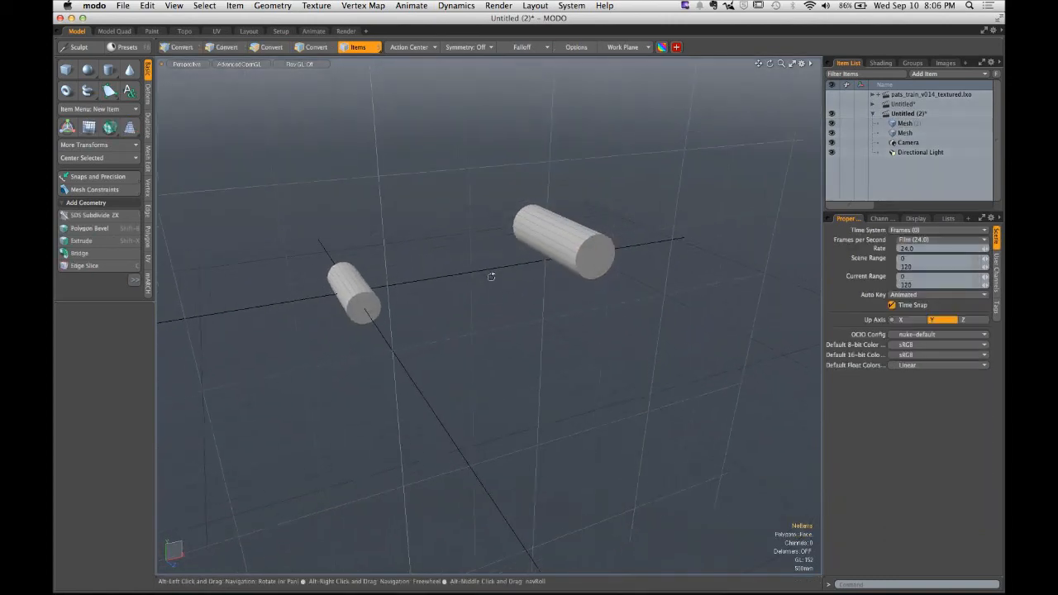
{"action": "left_click", "coordinate": [895, 134]}
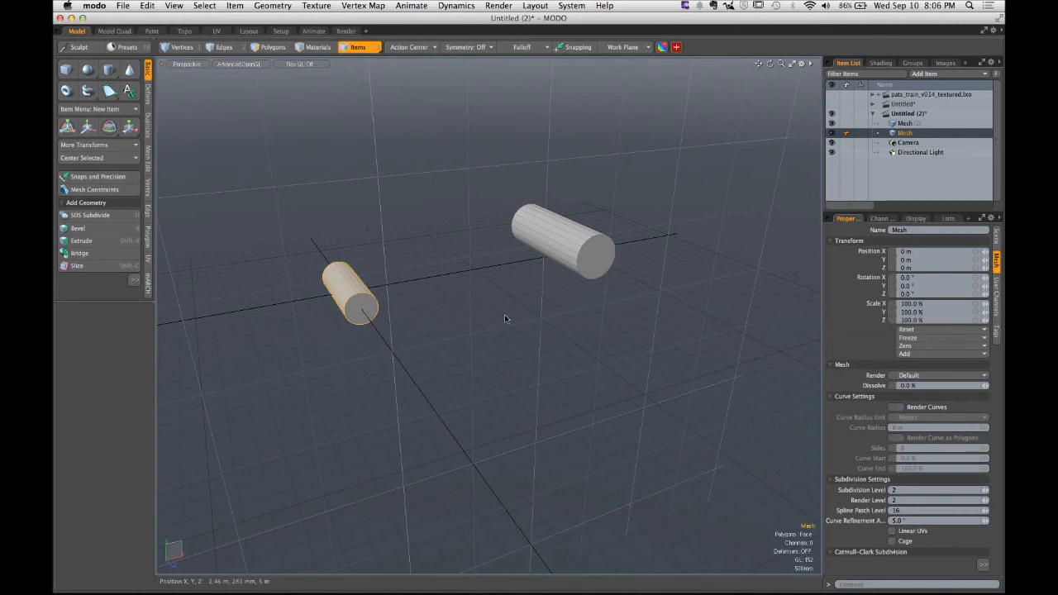
{"action": "left_click", "coordinate": [580, 363]}
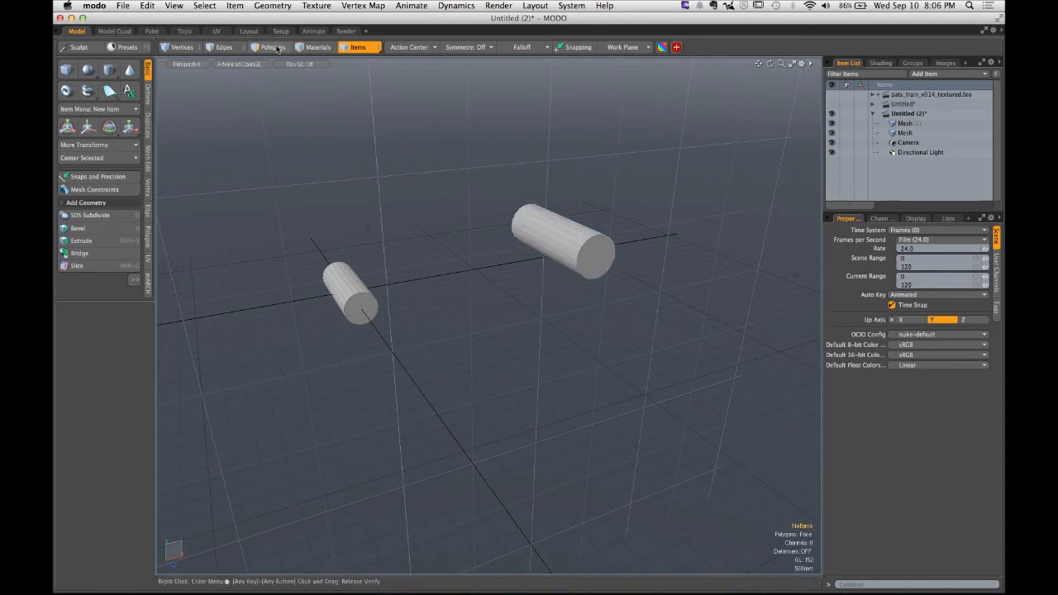
- Cut the far cylinder from the first mesh item and paste it into the second mesh item
{"action": "left_click", "coordinate": [276, 48]}
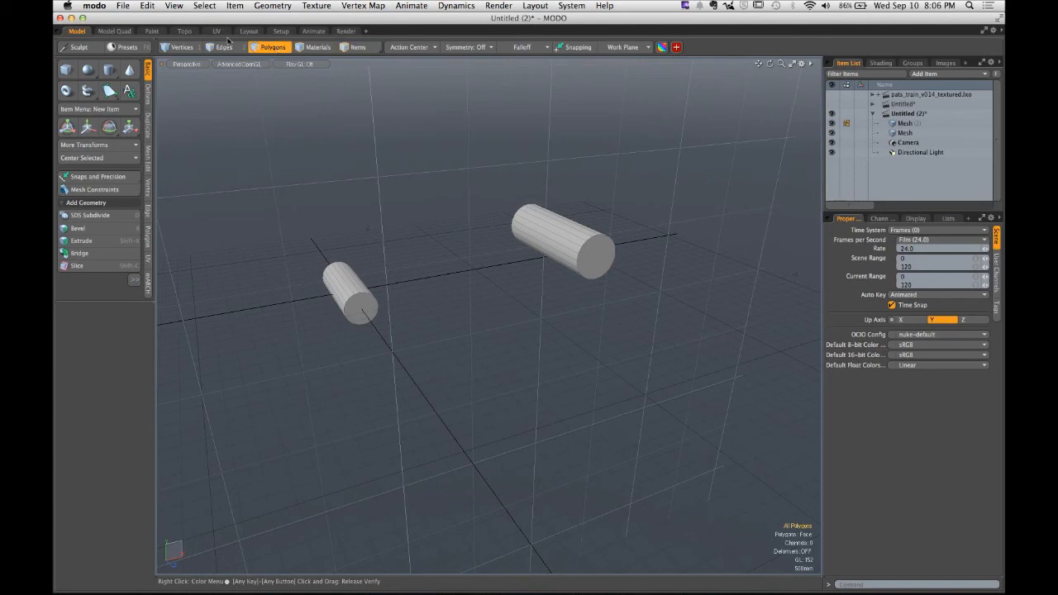
{"action": "left_click", "coordinate": [149, 6]}
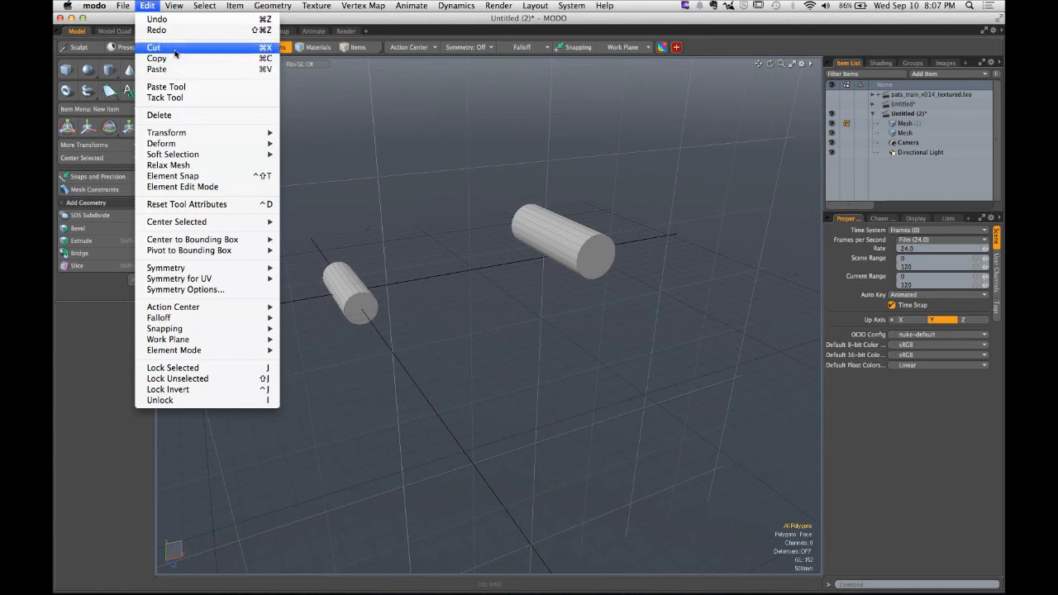
{"action": "left_click", "coordinate": [426, 152]}
{"action": "double_click", "coordinate": [550, 225]}
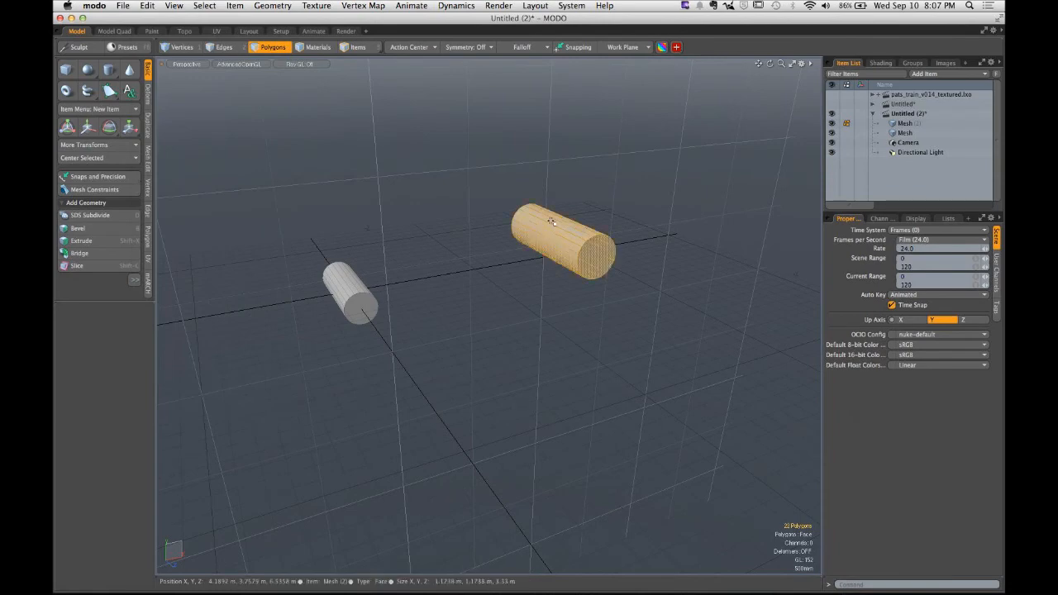
{"action": "left_click", "coordinate": [147, 6]}
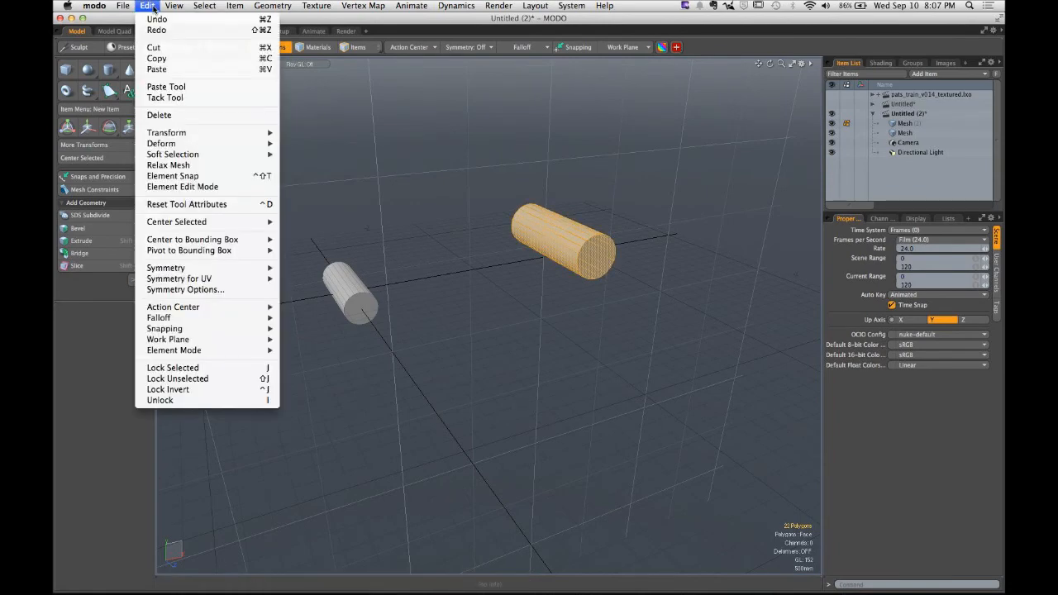
{"action": "left_click", "coordinate": [157, 47]}
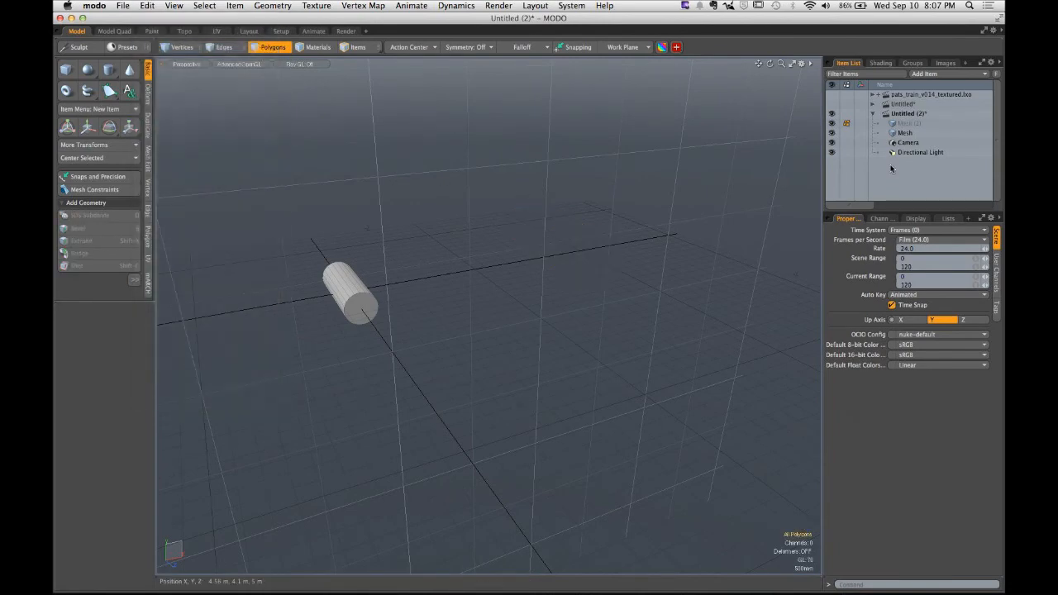
{"action": "left_click", "coordinate": [904, 133]}
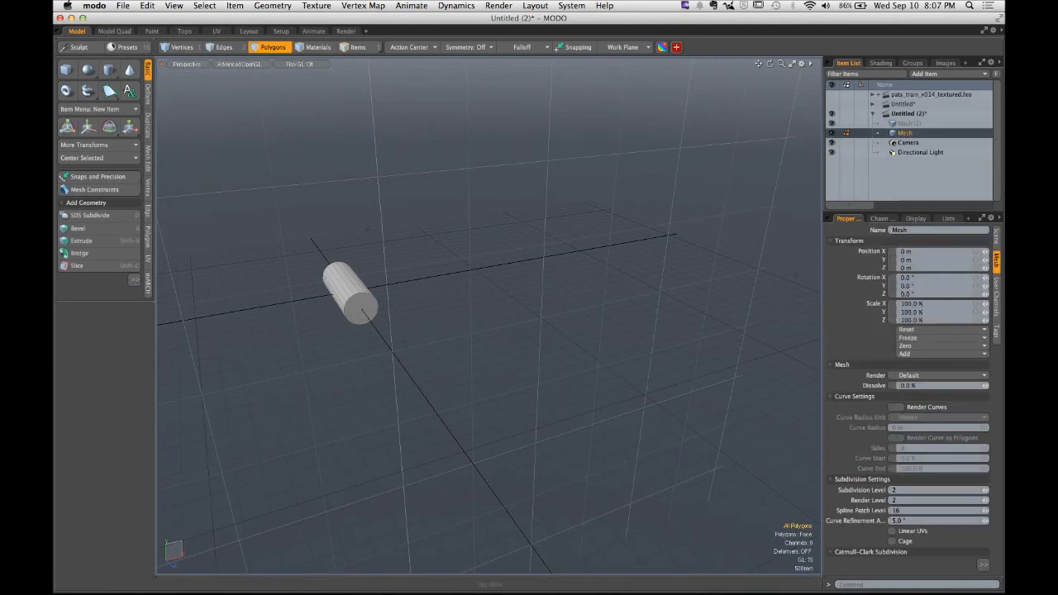
{"action": "left_click", "coordinate": [147, 6]}
{"action": "left_click", "coordinate": [157, 69]}
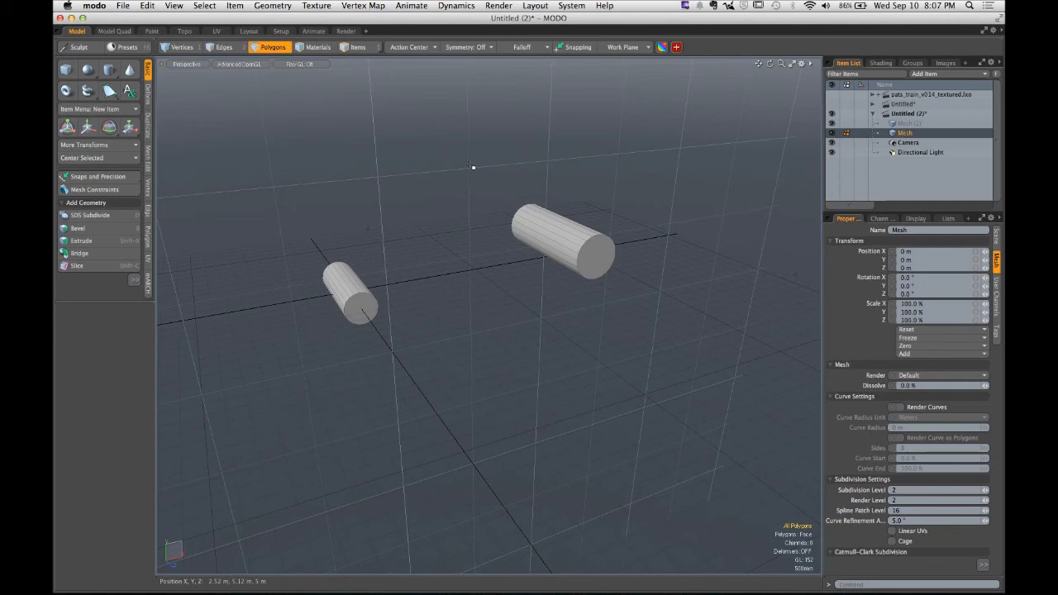
- Select the pasted cylinder, center it at the origin and rotate it so it crosses the other cylinder
{"action": "double_click", "coordinate": [590, 253]}
{"action": "left_click_drag", "start_coordinate": [542, 226], "coordinate": [520, 285], "text": "alt"}
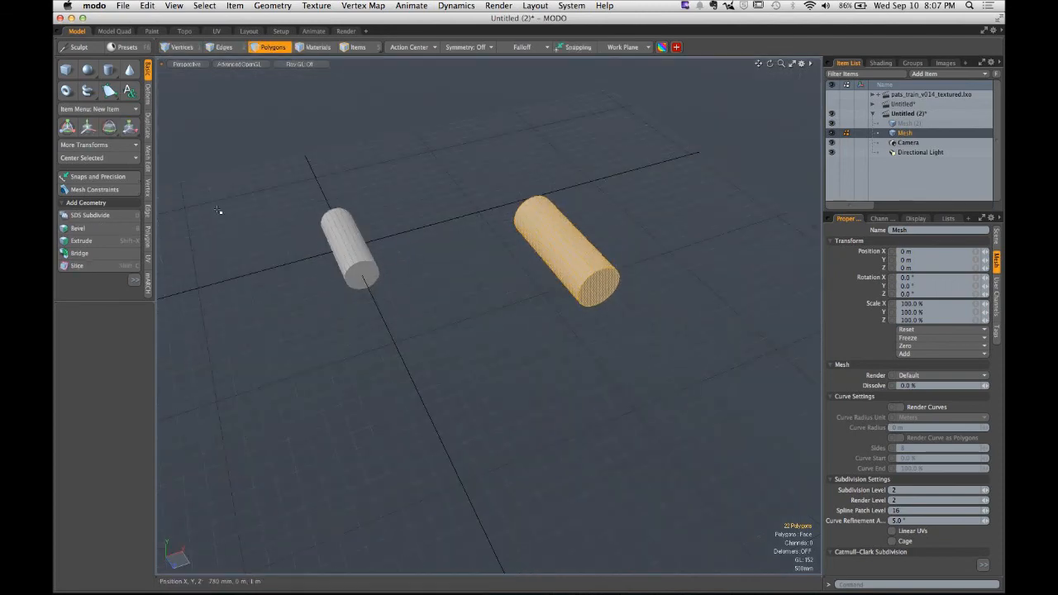
{"action": "left_click", "coordinate": [115, 158]}
{"action": "key", "text": "e"}
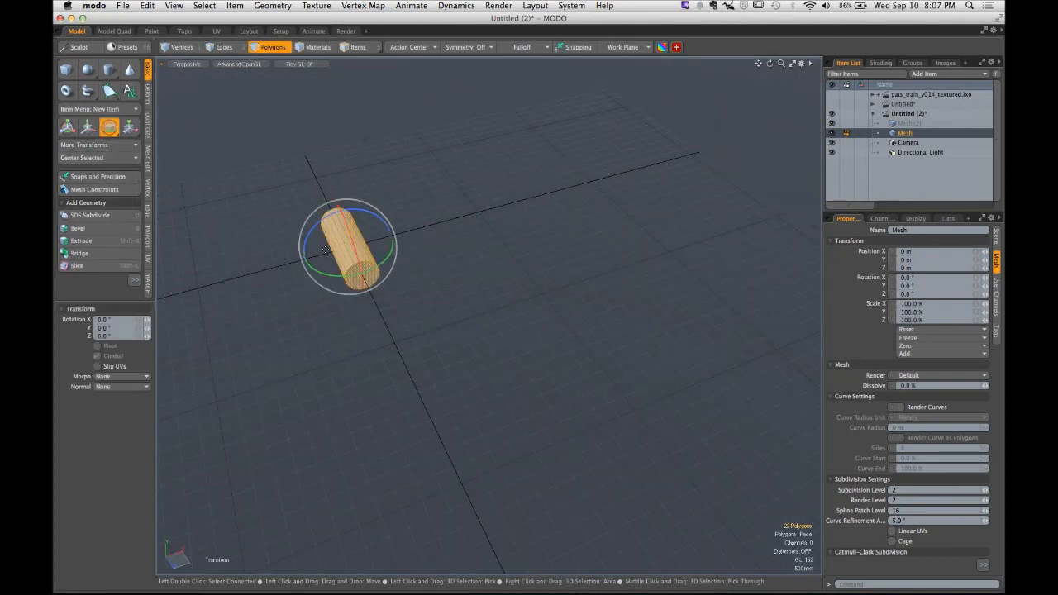
{"action": "left_click_drag", "start_coordinate": [330, 279], "coordinate": [472, 278]}
{"action": "key", "text": "shift+a"}
{"action": "key", "text": "q"}
- Examine the crossed cylinders from the top view, selecting and deselecting the rotated cylinder
{"action": "left_click", "coordinate": [432, 177]}
{"action": "left_click_drag", "start_coordinate": [455, 225], "coordinate": [437, 237], "text": "alt+shift"}
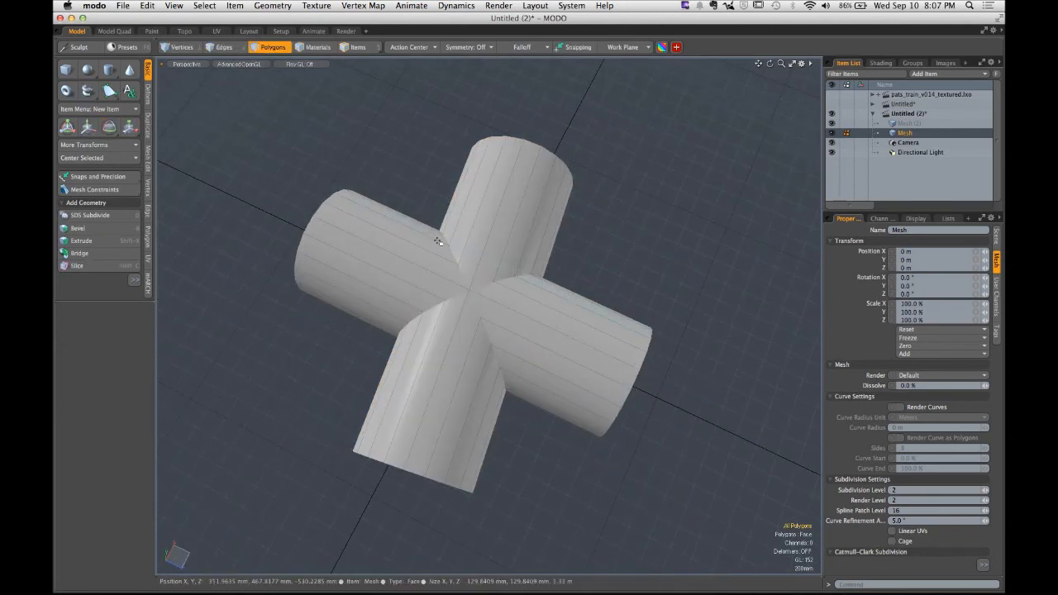
{"action": "double_click", "coordinate": [477, 225]}
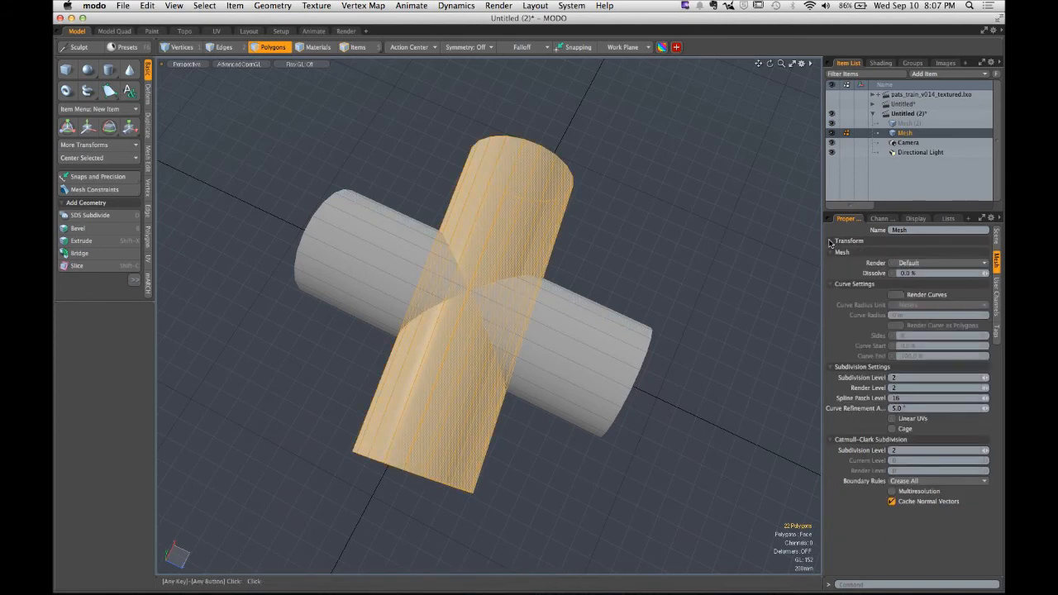
{"action": "left_click", "coordinate": [757, 238]}
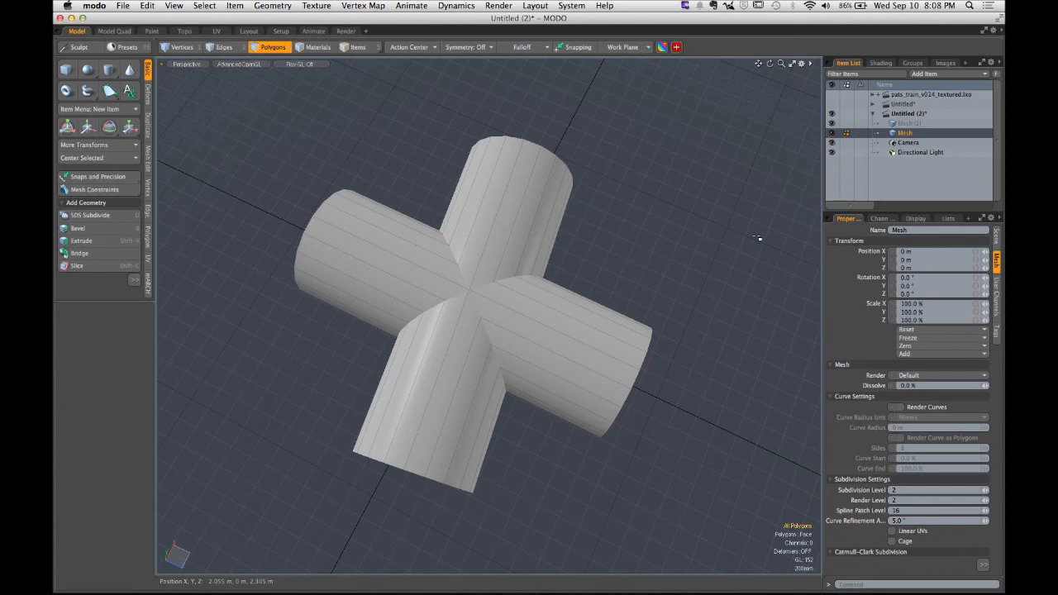
{"action": "double_click", "coordinate": [503, 244]}
{"action": "left_click_drag", "start_coordinate": [503, 244], "coordinate": [498, 261], "text": "alt"}
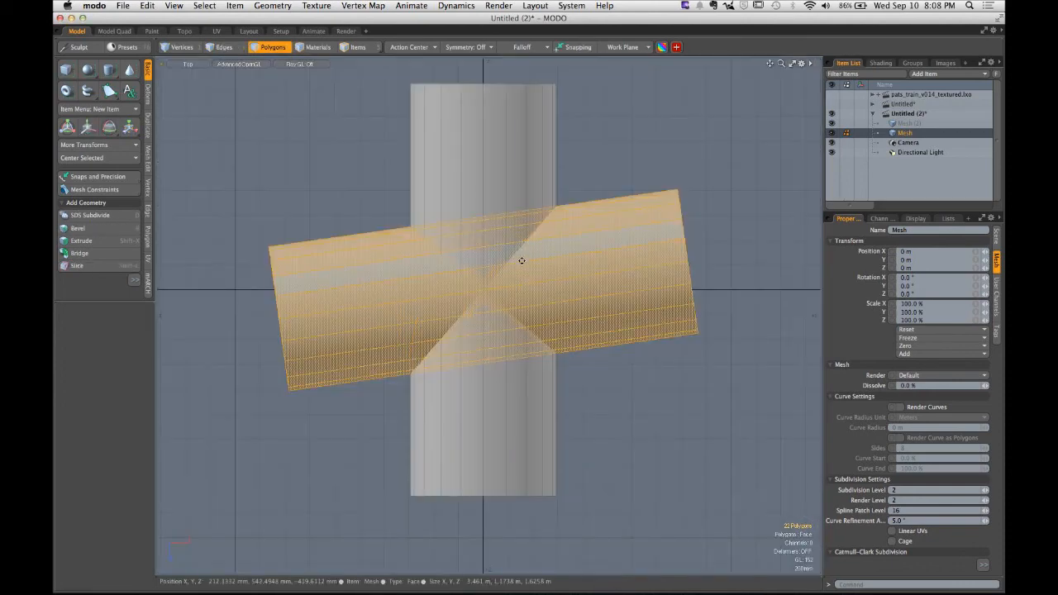
{"action": "left_click", "coordinate": [625, 160]}
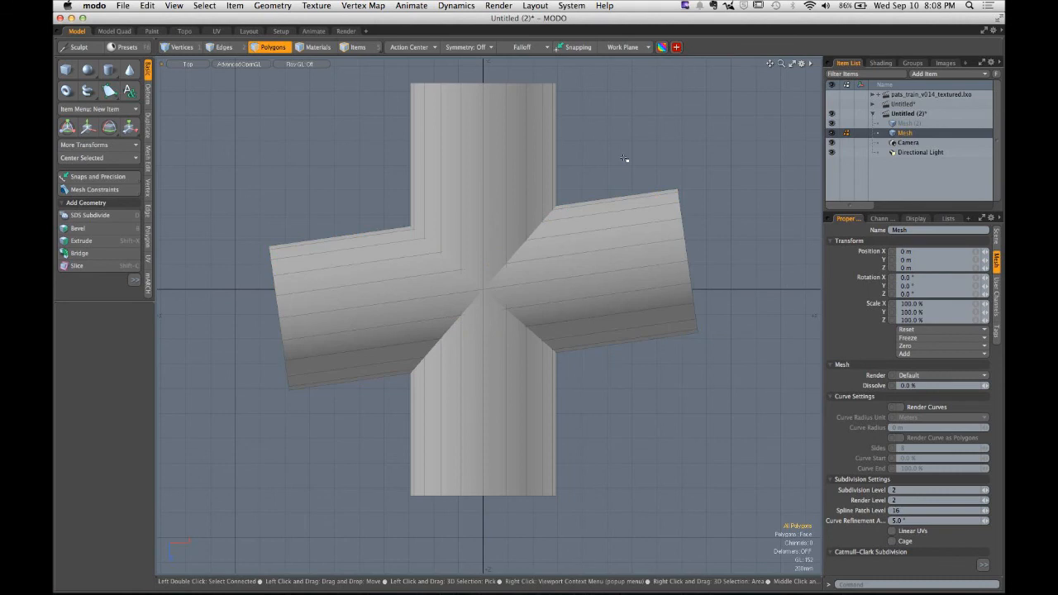
{"action": "double_click", "coordinate": [619, 227]}
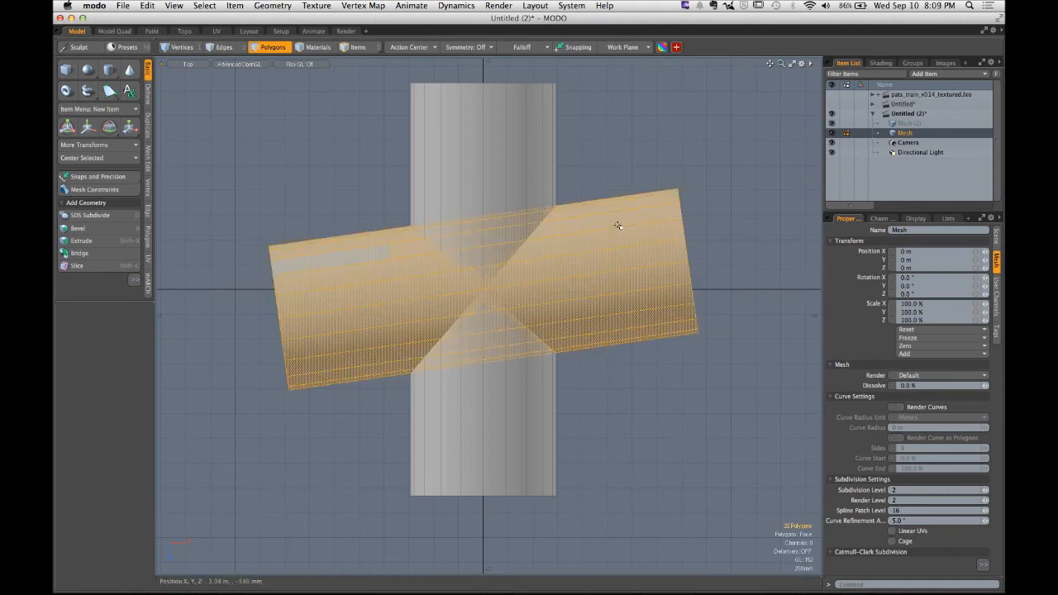
{"action": "left_click", "coordinate": [773, 245]}
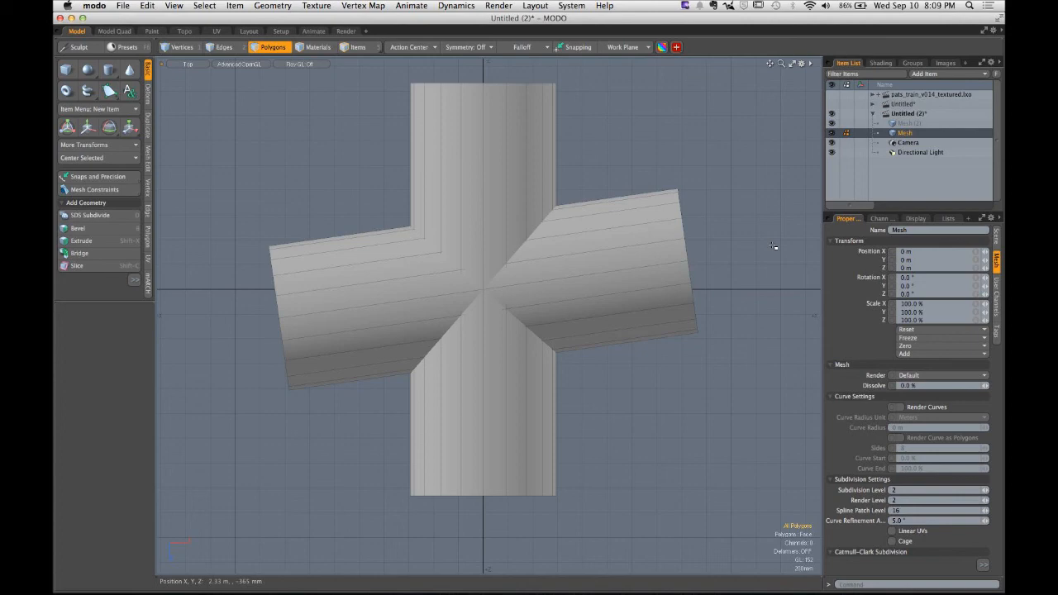
{"action": "double_click", "coordinate": [571, 243]}
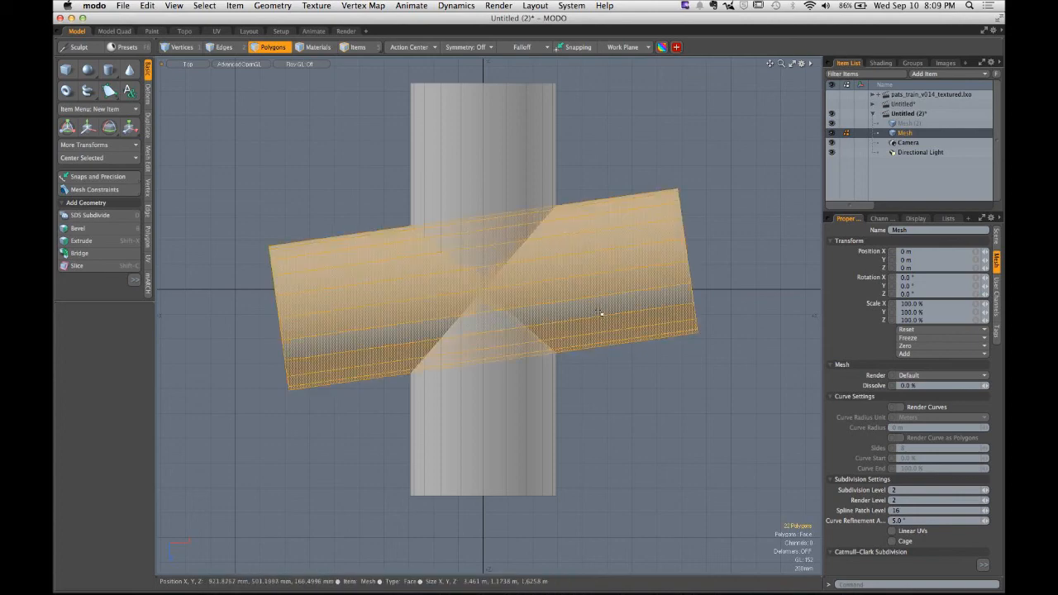
{"action": "key", "text": "e"}
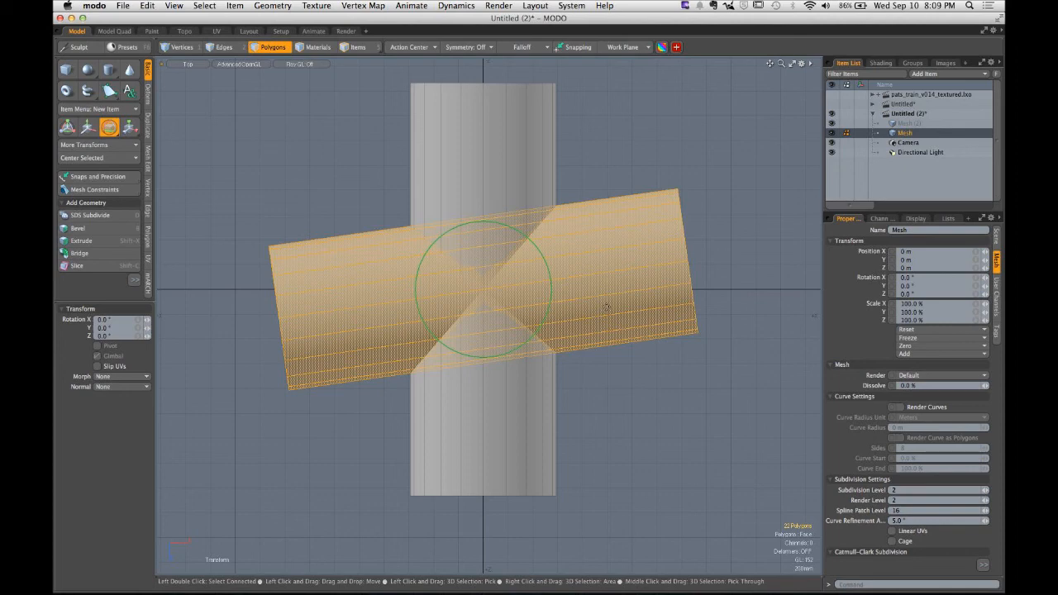
{"action": "left_click_drag", "start_coordinate": [552, 283], "coordinate": [792, 273]}
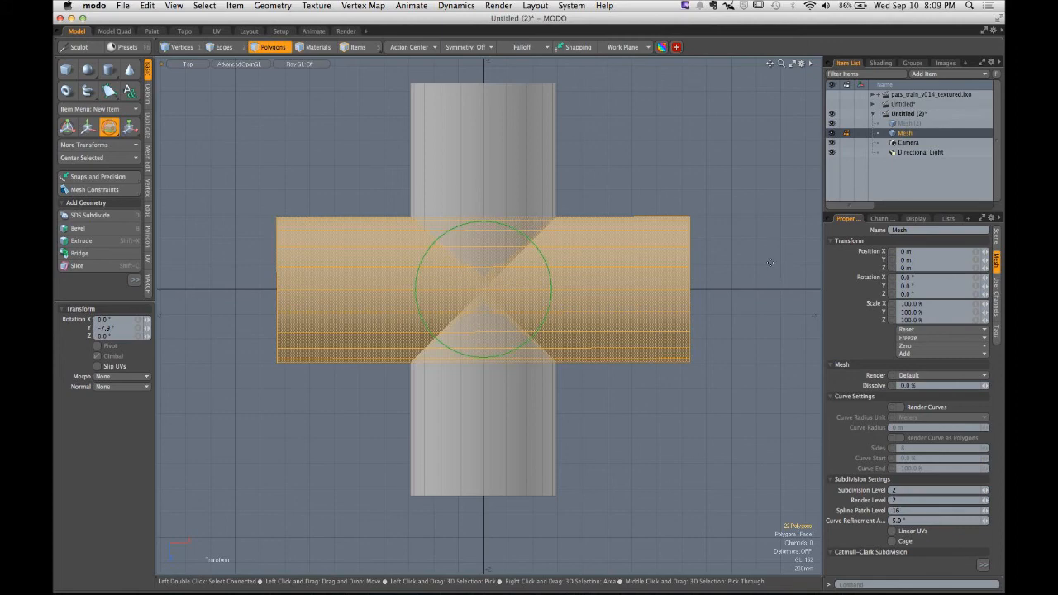
{"action": "key", "text": "super+z"}
{"action": "key", "text": "q"}
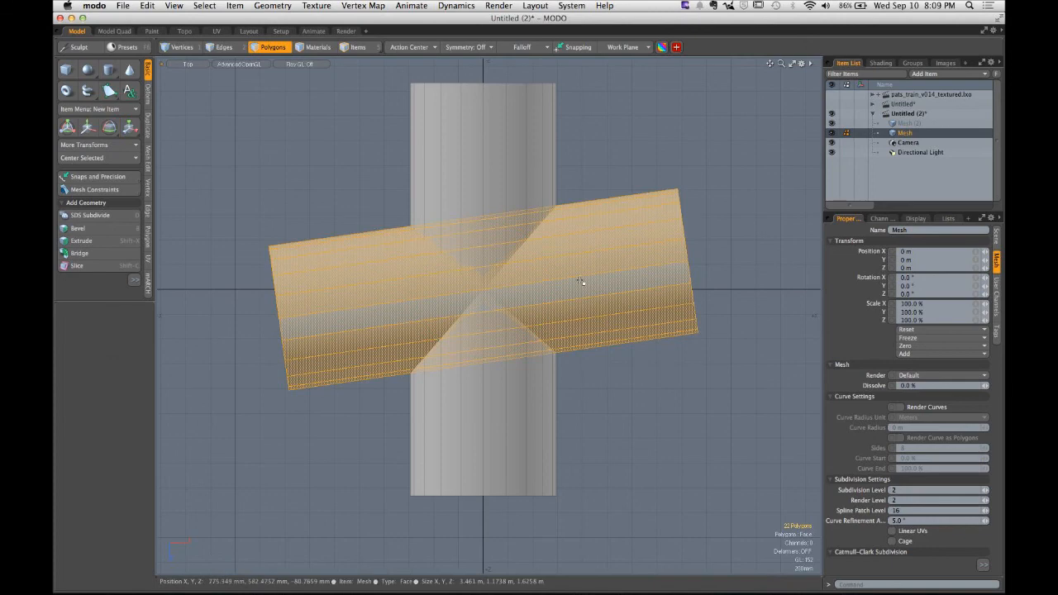
- Rotate the selected cylinder about the Y axis to -392.8° in the top view
{"action": "key", "text": "e"}
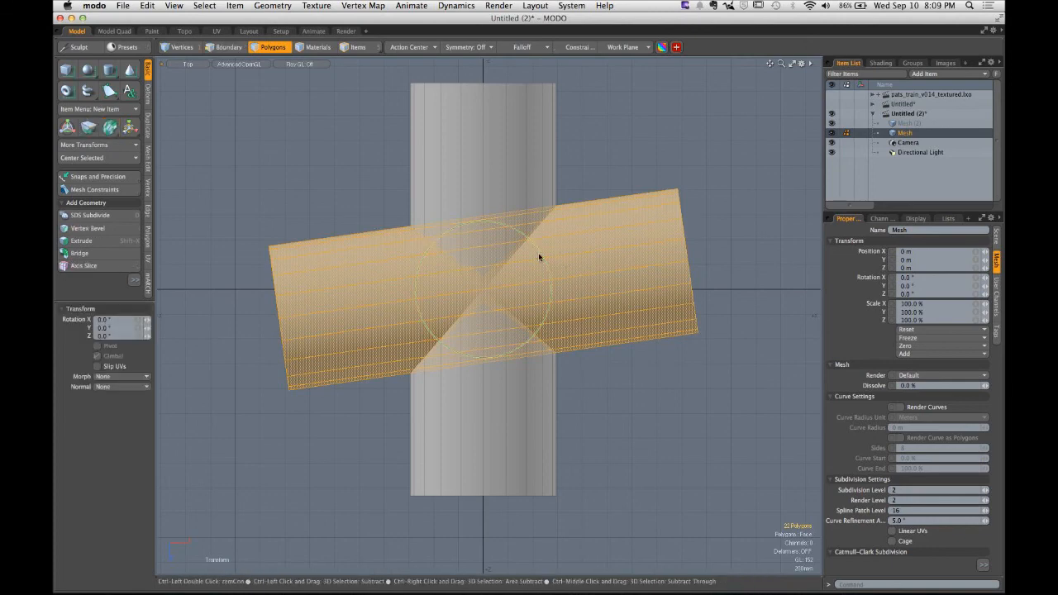
{"action": "left_click_drag", "start_coordinate": [538, 256], "coordinate": [674, 228], "text": "ctrl"}
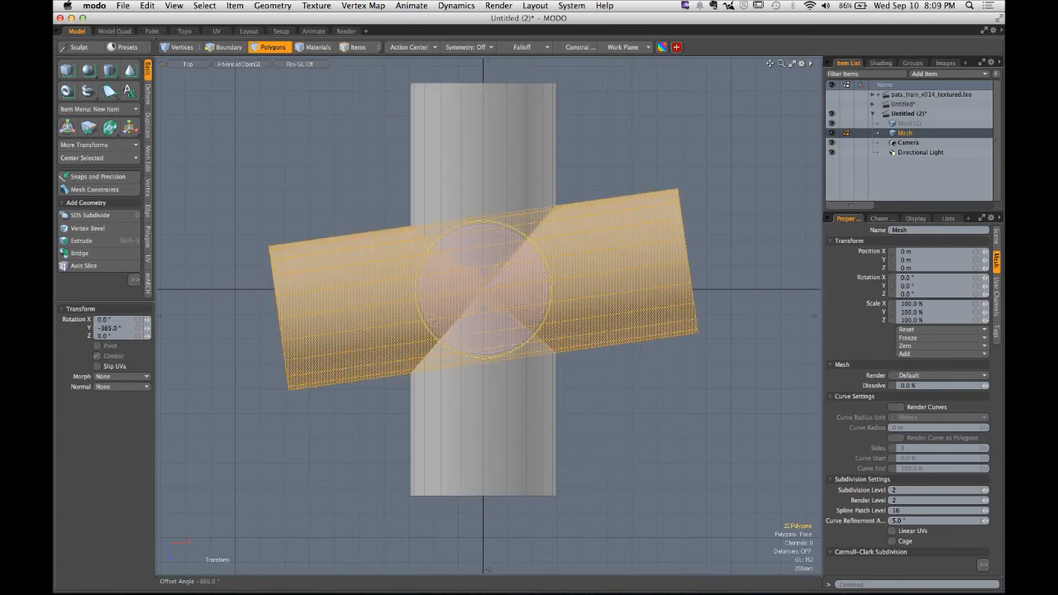
{"action": "left_click_drag", "start_coordinate": [630, 183], "coordinate": [621, 255], "text": "ctrl"}
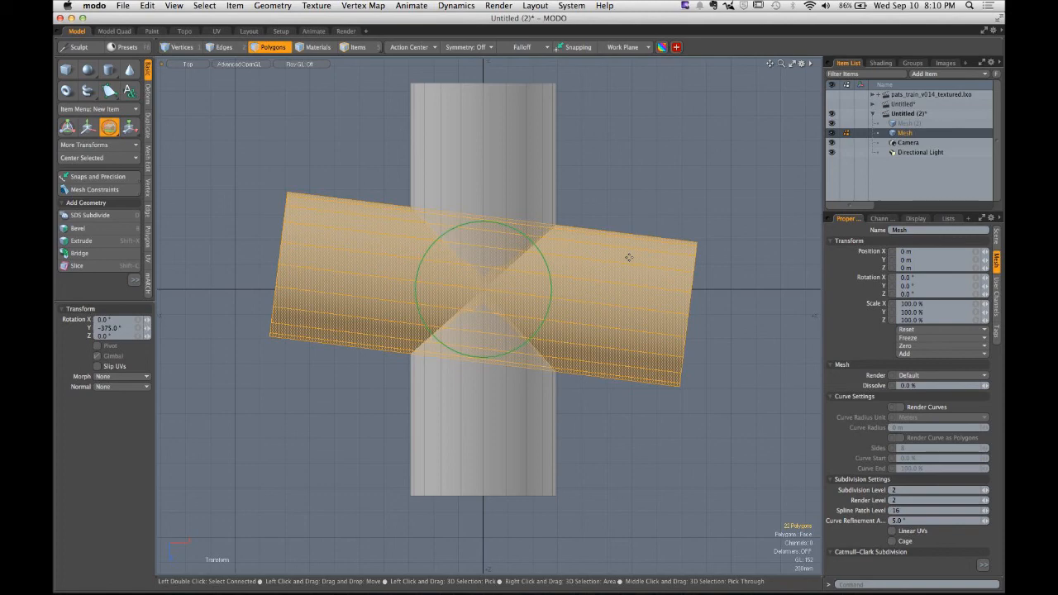
{"action": "key", "text": "ctrl"}
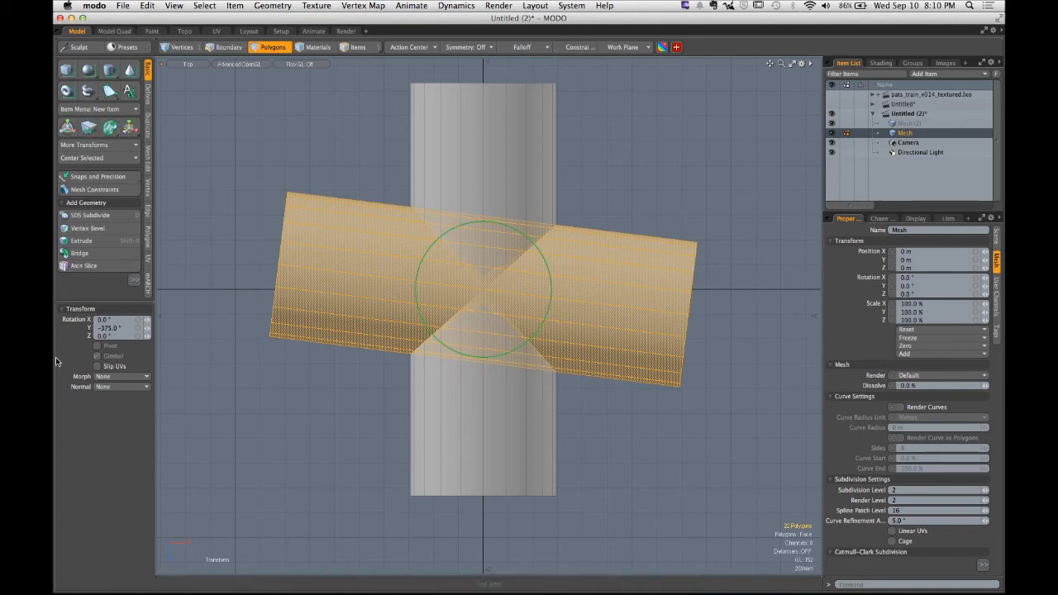
{"action": "left_click", "coordinate": [124, 328]}
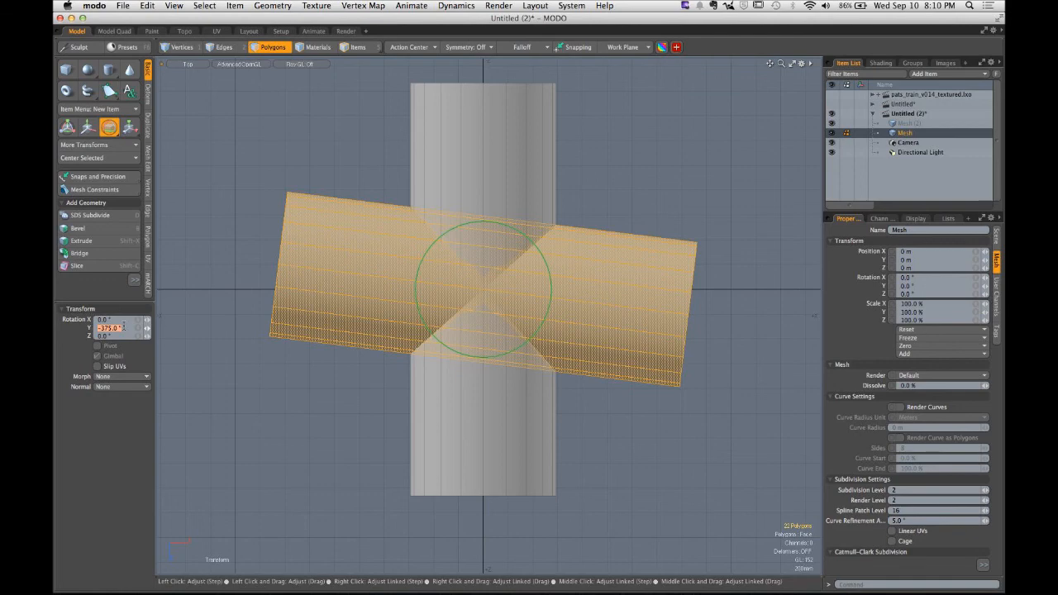
{"action": "key", "text": "ctrl"}
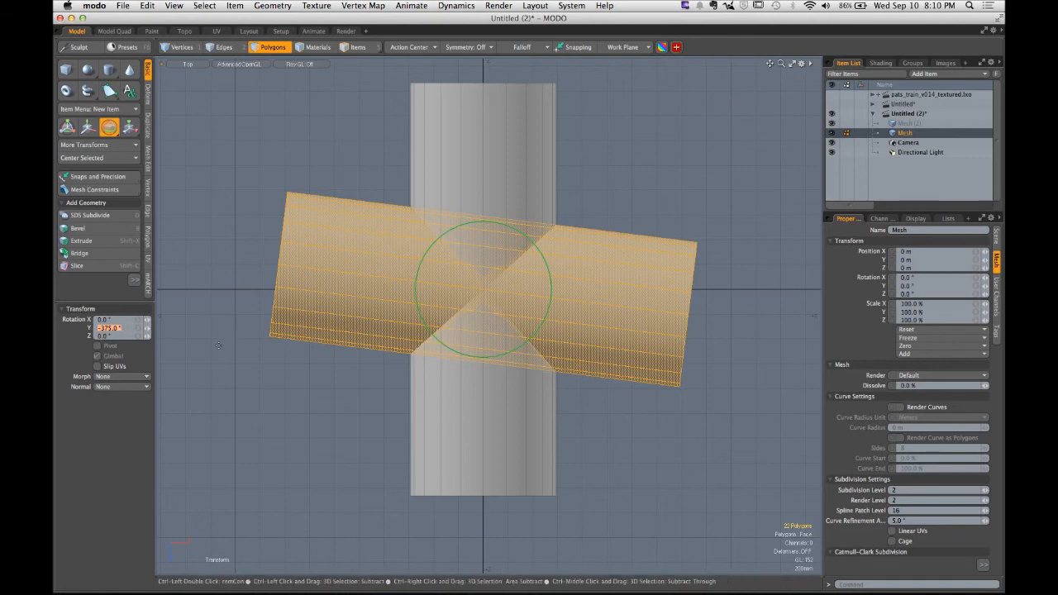
{"action": "left_click_drag", "start_coordinate": [550, 304], "coordinate": [550, 307]}
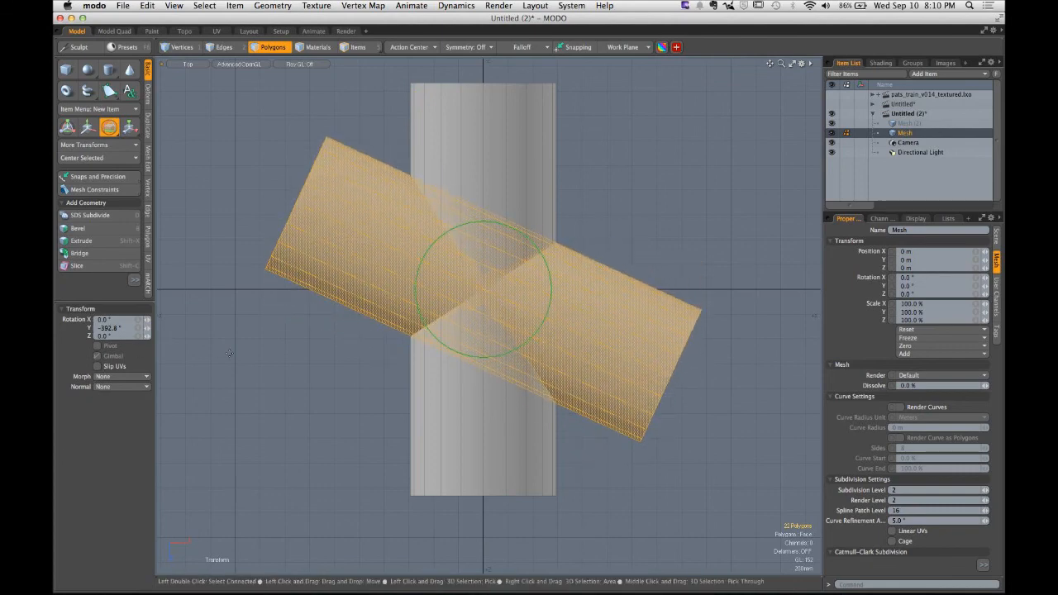
{"action": "key", "text": "q"}
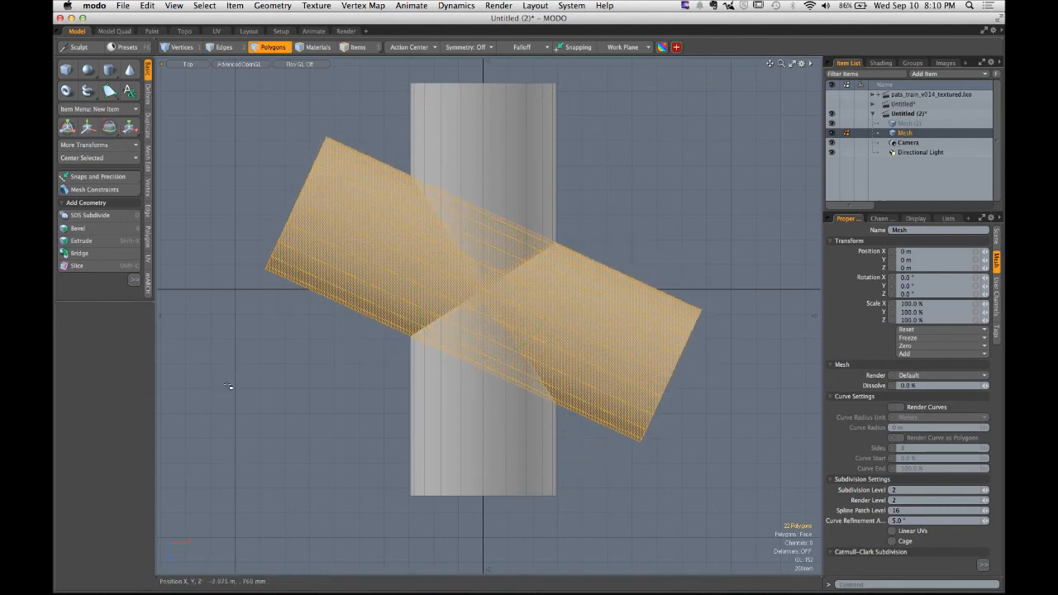
{"action": "key", "text": "e"}
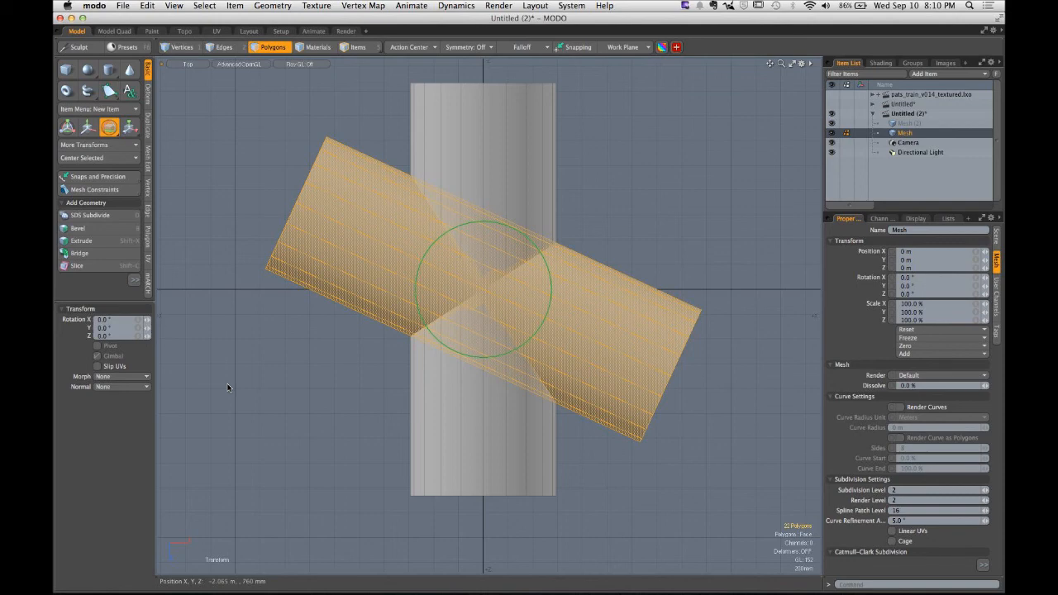
{"action": "key", "text": "q"}
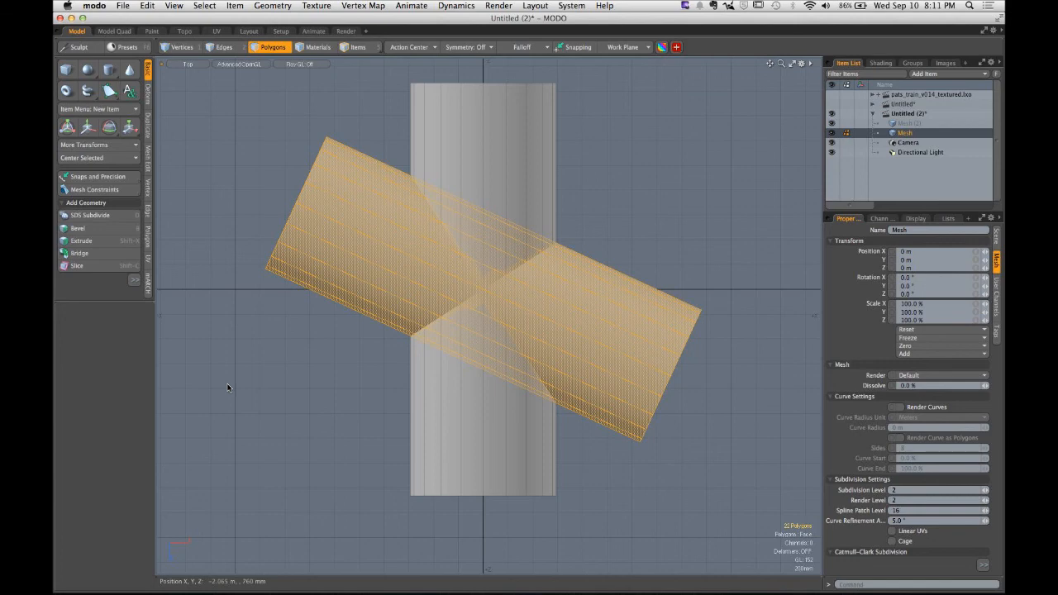
- Switch to Chrome to review the Basic Train assignment instructions
{"action": "key", "text": "super+Tab"}
{"action": "left_click", "coordinate": [401, 317]}
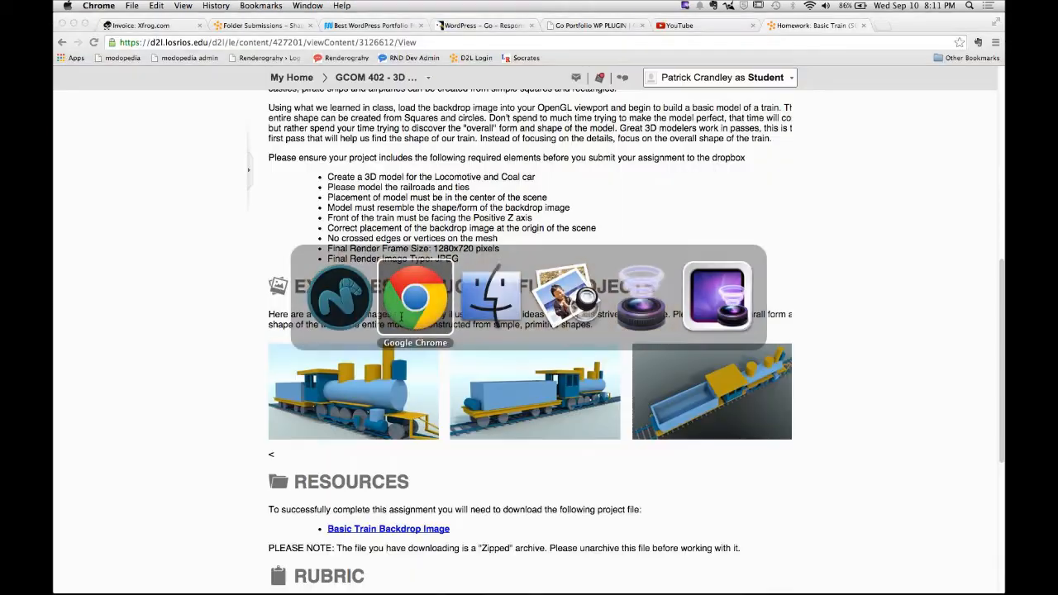
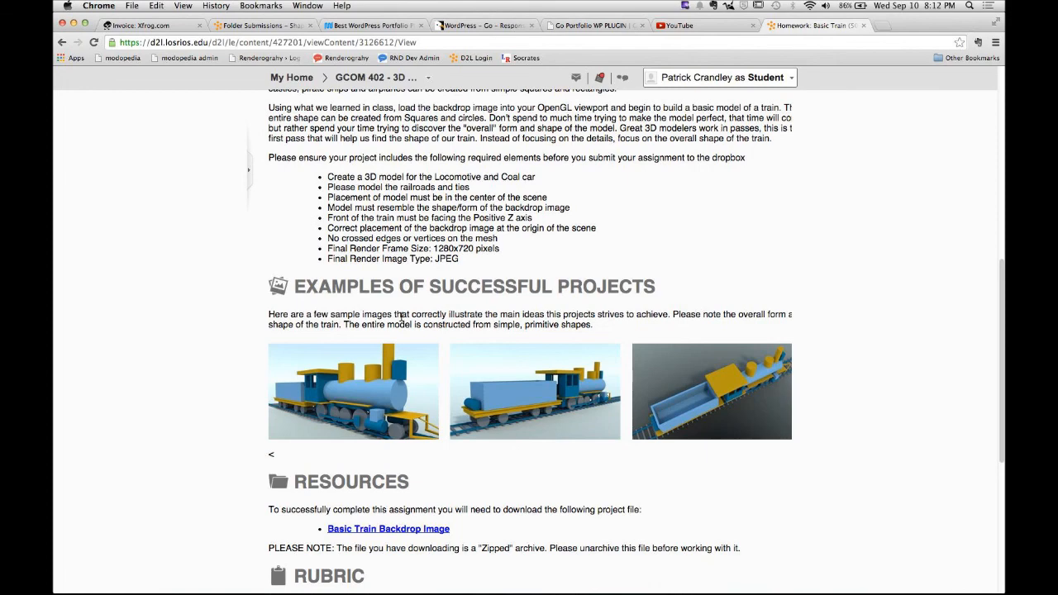
- Review the assignment's required elements, highlighting the Positive Z axis and backdrop-at-origin requirements
{"action": "scroll", "coordinate": [405, 322], "scroll_direction": "up", "scroll_amount": 6}
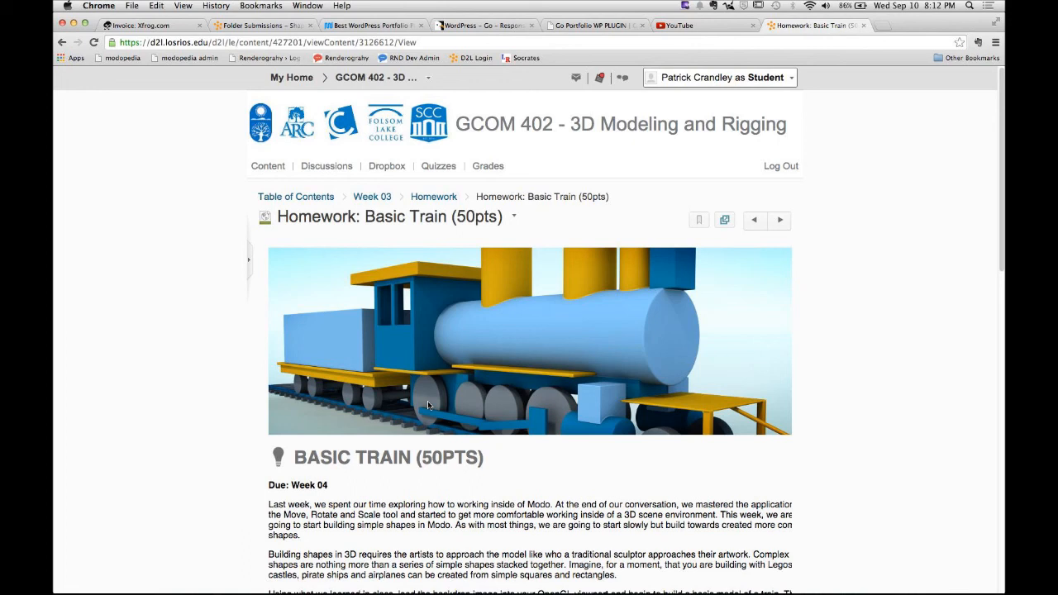
{"action": "scroll", "coordinate": [494, 383], "scroll_direction": "down", "scroll_amount": 10}
{"action": "scroll", "coordinate": [494, 383], "scroll_direction": "up", "scroll_amount": 3}
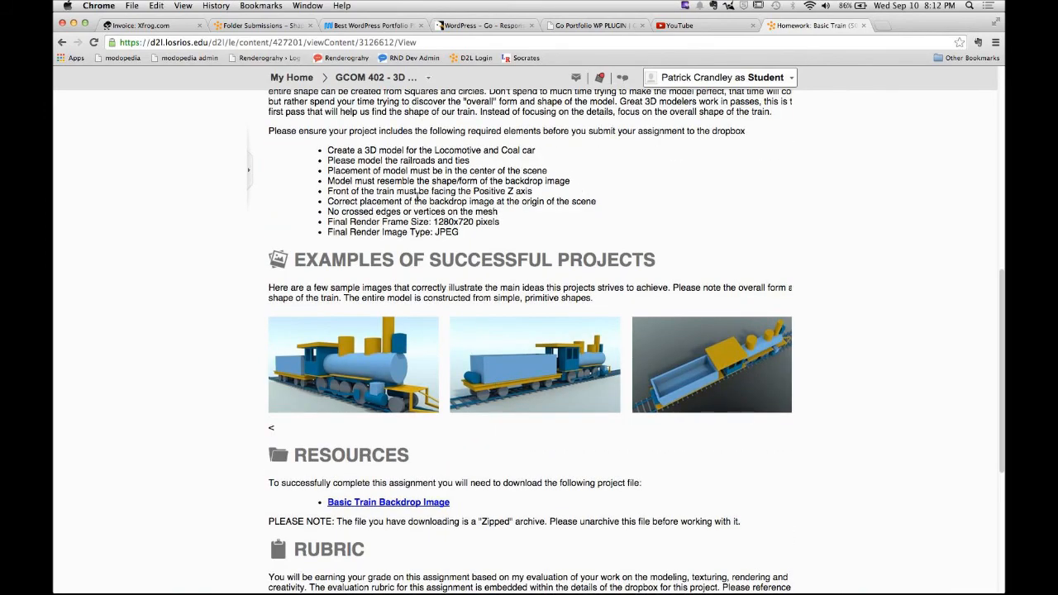
{"action": "left_click_drag", "start_coordinate": [327, 191], "coordinate": [531, 190]}
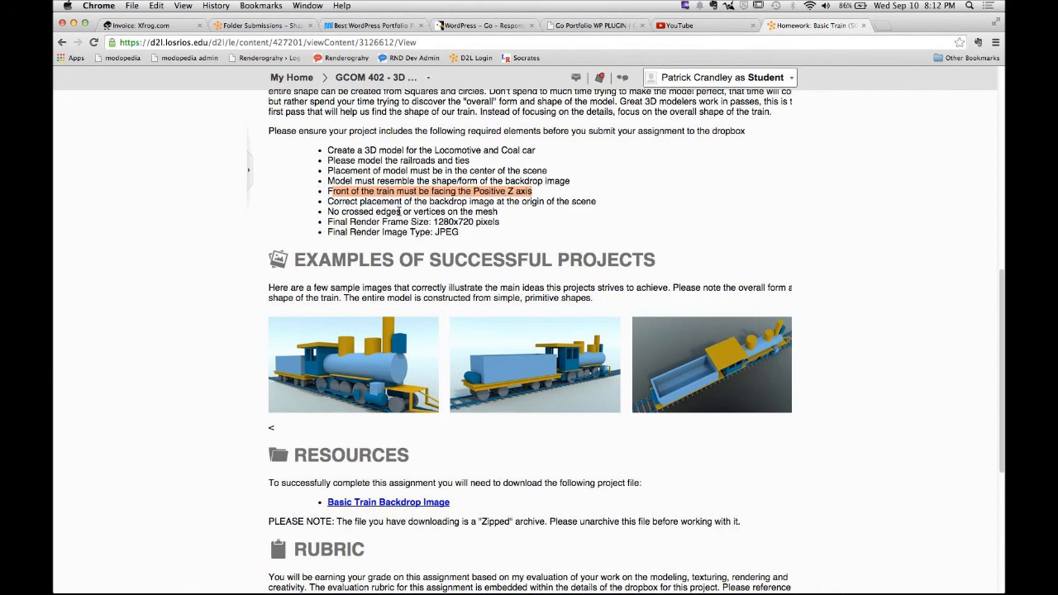
{"action": "left_click_drag", "start_coordinate": [327, 203], "coordinate": [598, 205]}
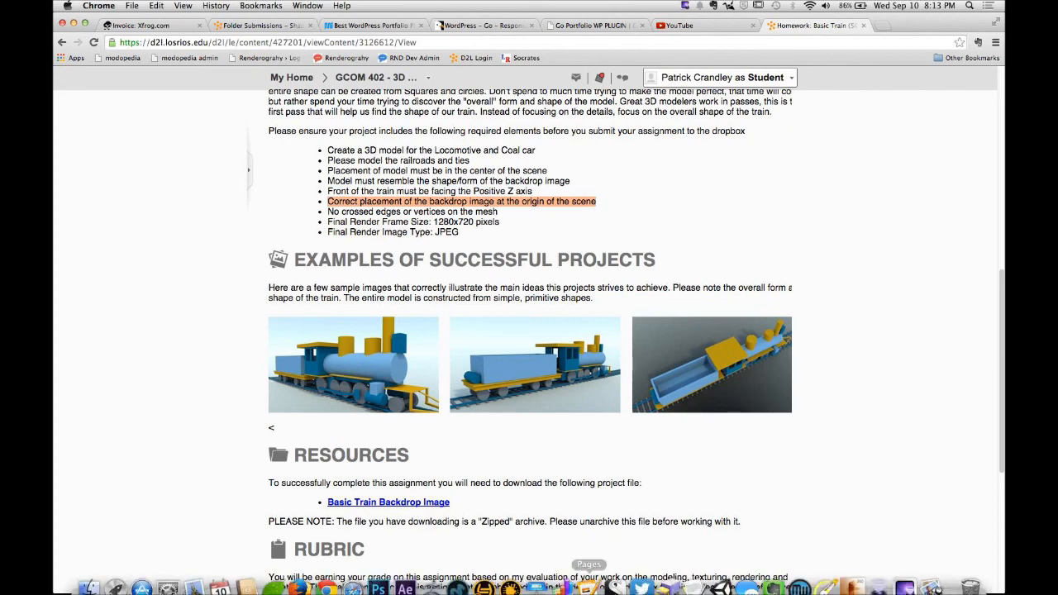
- Return to MODO and orbit into a perspective view of the crossed cylinders
{"action": "left_click", "coordinate": [457, 576]}
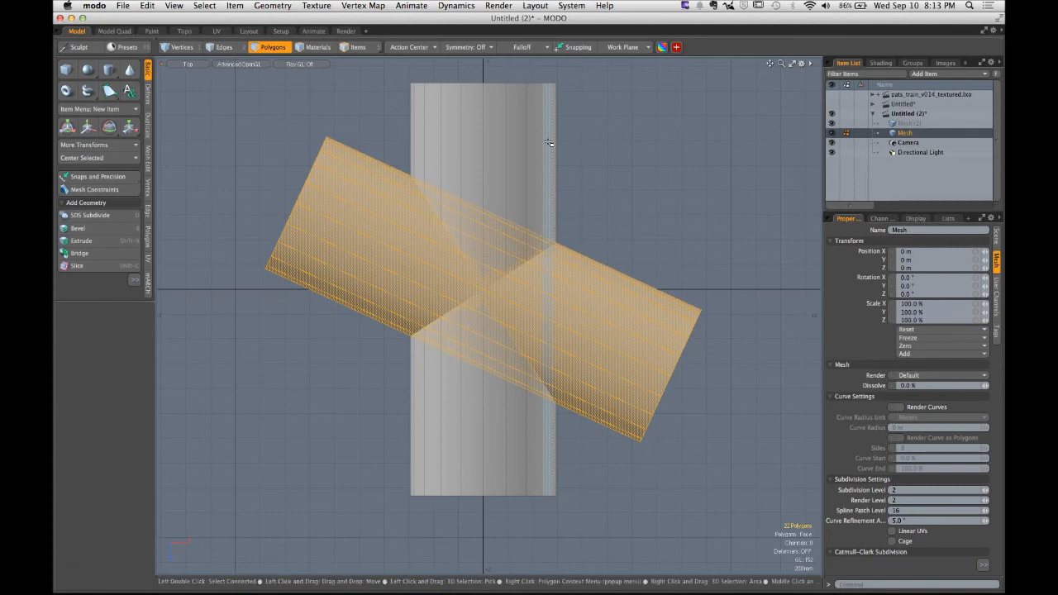
{"action": "left_click_drag", "start_coordinate": [496, 314], "coordinate": [633, 279], "text": "alt"}
{"action": "left_click", "coordinate": [628, 285]}
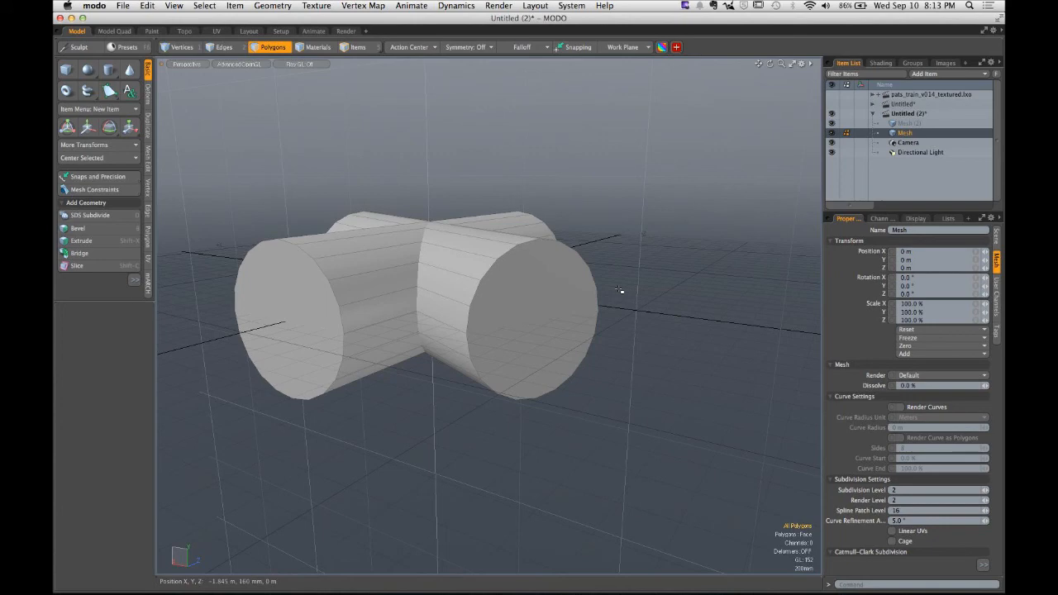
- Try rotating the selected cylinder in the perspective view, undoing the changes
{"action": "double_click", "coordinate": [523, 290]}
{"action": "left_click_drag", "start_coordinate": [522, 290], "coordinate": [557, 409], "text": "alt"}
{"action": "key", "text": "e"}
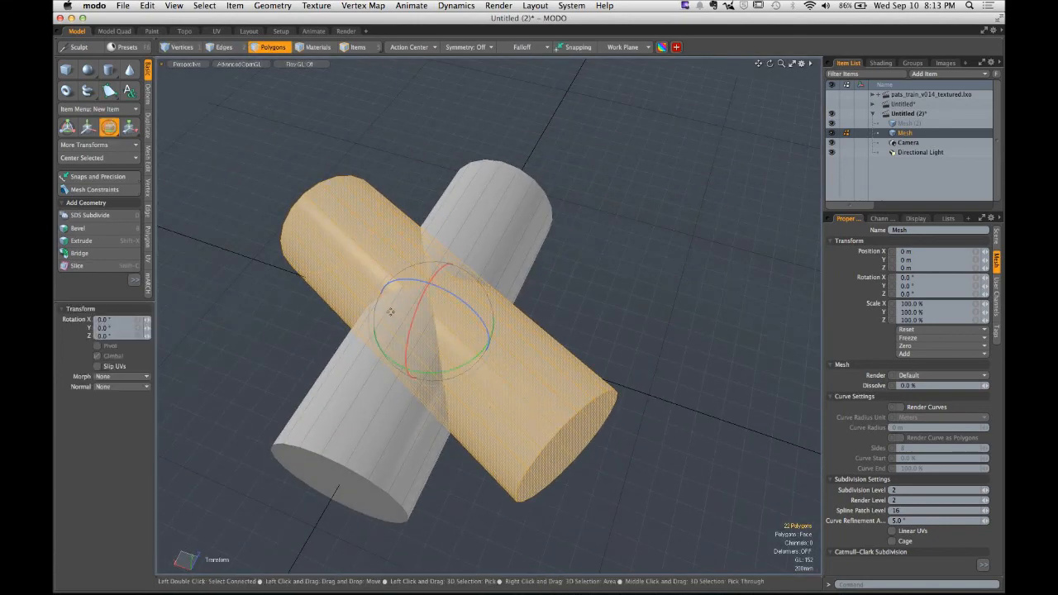
{"action": "left_click_drag", "start_coordinate": [448, 376], "coordinate": [552, 275]}
{"action": "key", "text": "super+z"}
{"action": "key", "text": "super+z"}
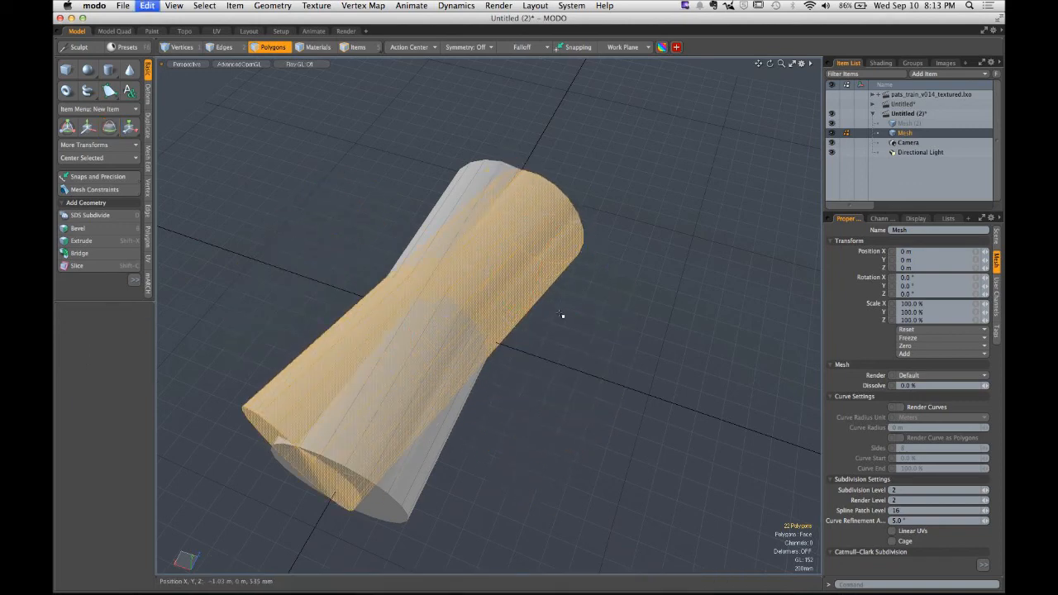
{"action": "key", "text": "super+z"}
- Select the edge loop around the front cylinder's end cap in edge mode
{"action": "left_click_drag", "start_coordinate": [546, 364], "coordinate": [521, 293], "text": "alt"}
{"action": "scroll", "coordinate": [538, 336], "scroll_direction": "up", "scroll_amount": 4}
{"action": "key", "text": "1"}
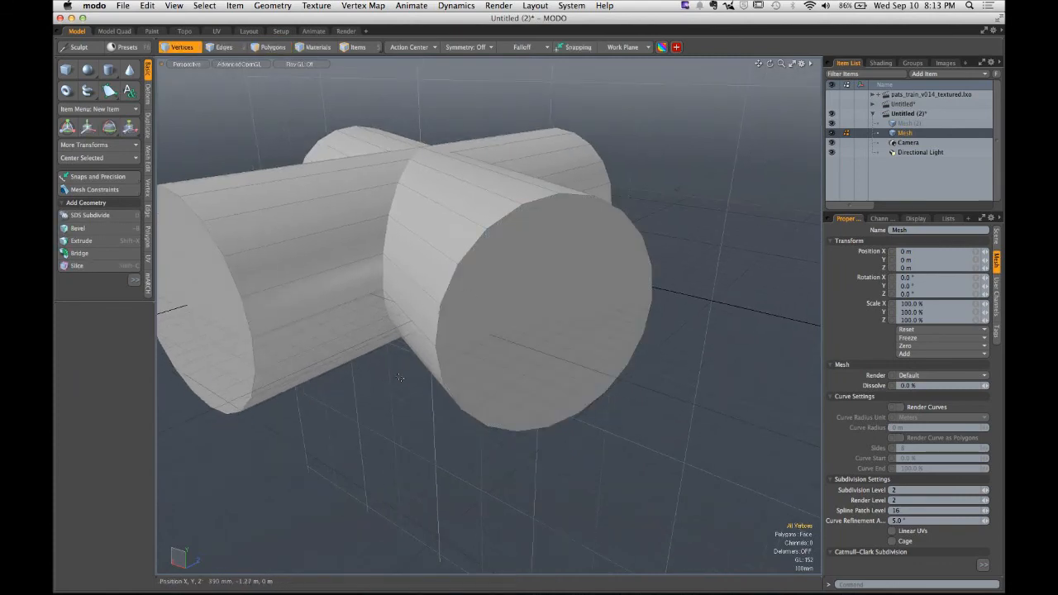
{"action": "key", "text": "2"}
{"action": "left_click", "coordinate": [434, 366]}
{"action": "left_click", "coordinate": [438, 355]}
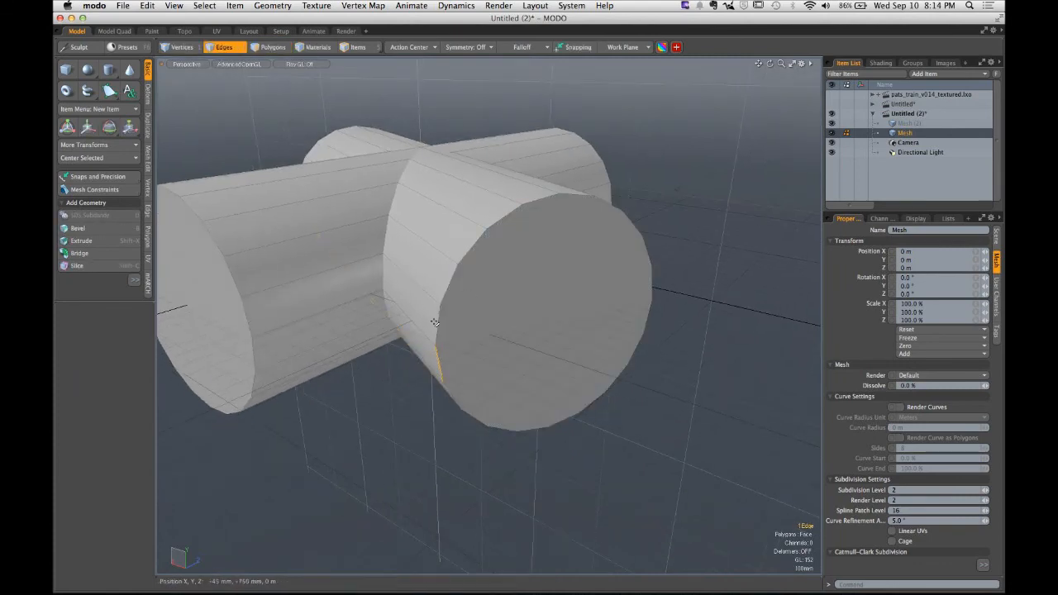
{"action": "left_click", "coordinate": [438, 325], "text": "shift"}
{"action": "mouse_move", "coordinate": [446, 300]}
{"action": "left_mouse_down"}
{"action": "mouse_move", "coordinate": [449, 272]}
{"action": "mouse_move", "coordinate": [533, 211]}
{"action": "mouse_move", "coordinate": [551, 213]}
{"action": "mouse_move", "coordinate": [489, 225]}
{"action": "left_mouse_up"}
{"action": "key", "text": "Up"}
{"action": "key", "text": "Up"}
{"action": "key", "text": "Up"}
{"action": "key", "text": "Up"}
{"action": "key", "text": "Up"}
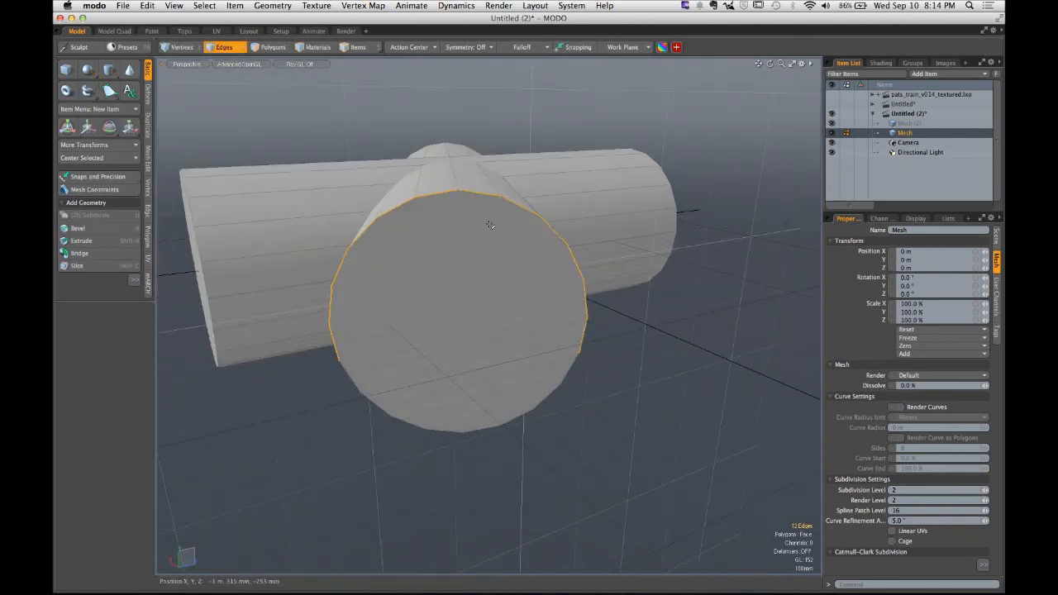
- Try moving the end-cap edge loop, undoing the move
{"action": "key", "text": "w"}
{"action": "left_click_drag", "start_coordinate": [460, 213], "coordinate": [544, 356]}
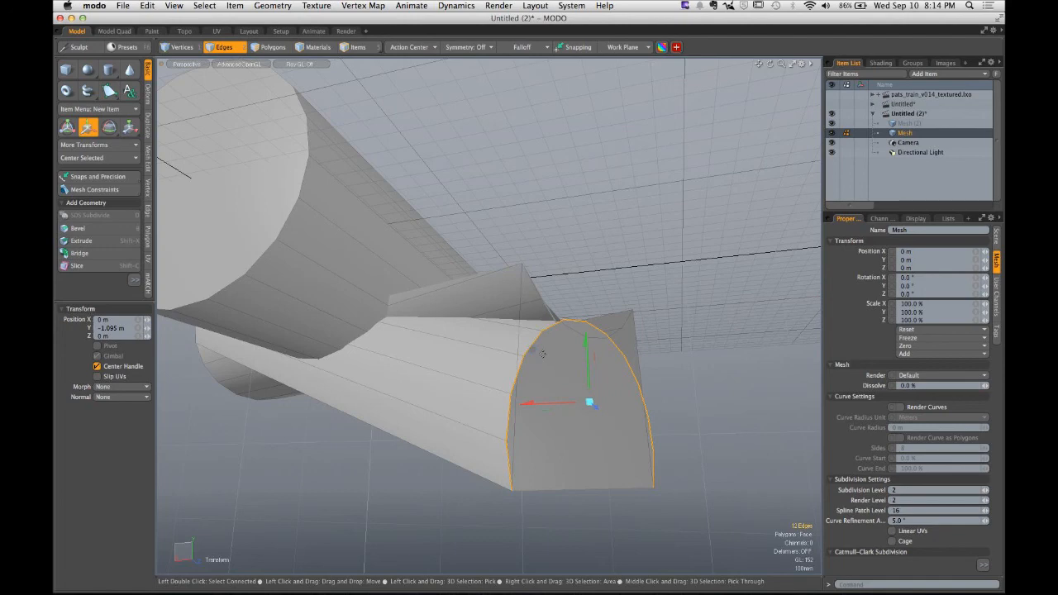
{"action": "key", "text": "super+z"}
- Select the front cylinder's end-cap polygon, enable Negative Scale, and scale it to about -51.5% in Y
{"action": "key", "text": "3"}
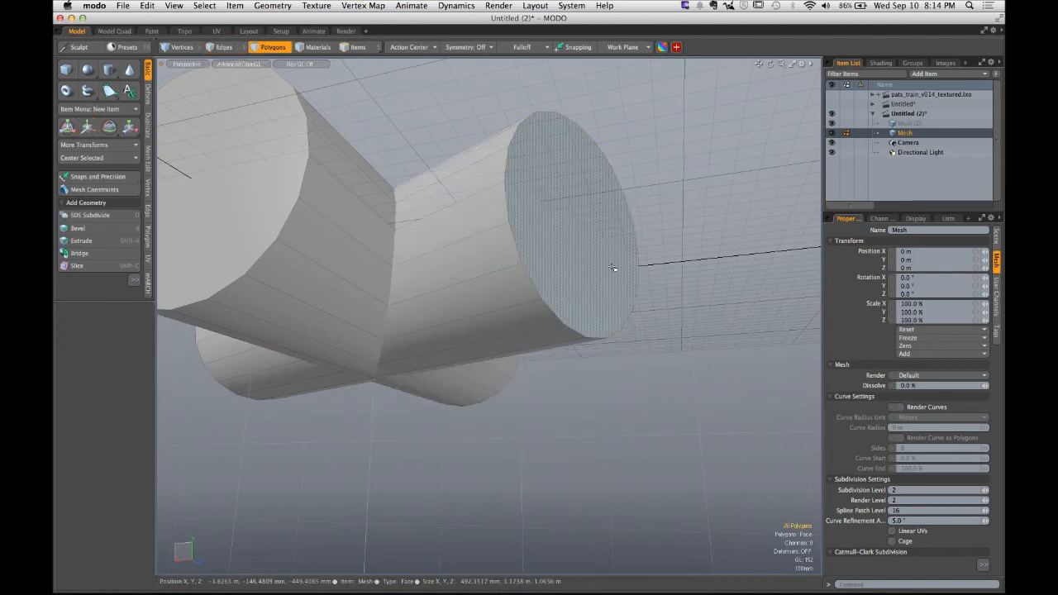
{"action": "left_click", "coordinate": [614, 268]}
{"action": "left_click_drag", "start_coordinate": [614, 268], "coordinate": [607, 321], "text": "alt"}
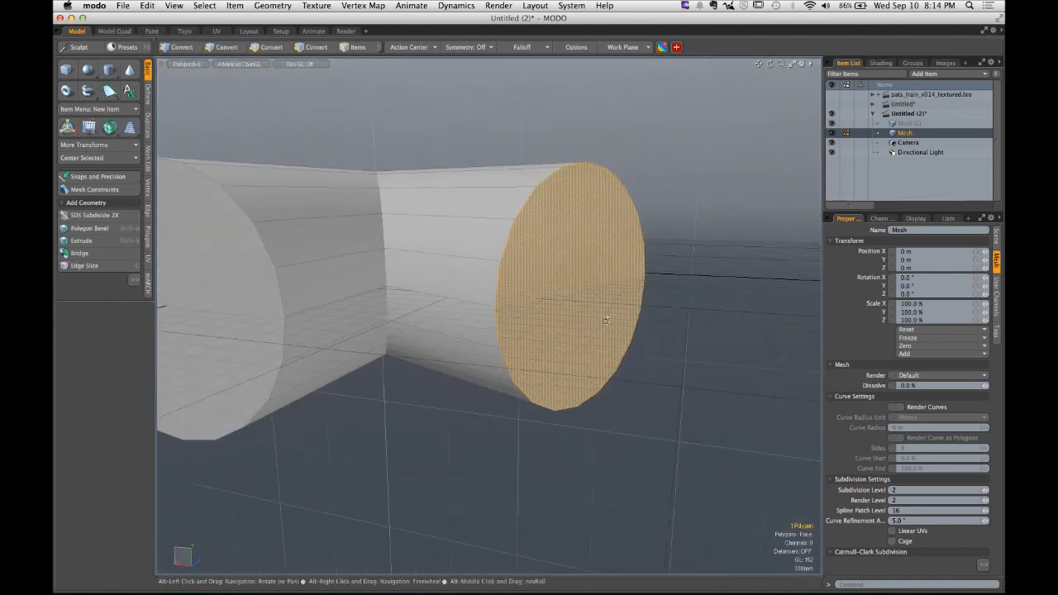
{"action": "key", "text": "r"}
{"action": "left_click_drag", "start_coordinate": [583, 223], "coordinate": [581, 269]}
{"action": "key", "text": "super+z"}
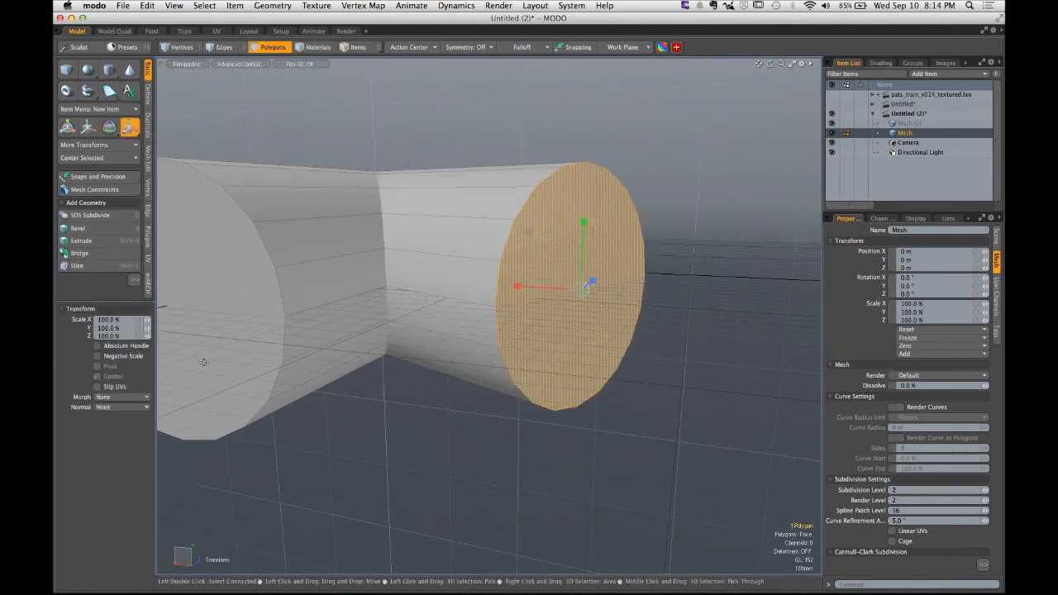
{"action": "left_click", "coordinate": [138, 356]}
{"action": "left_click_drag", "start_coordinate": [584, 223], "coordinate": [582, 354]}
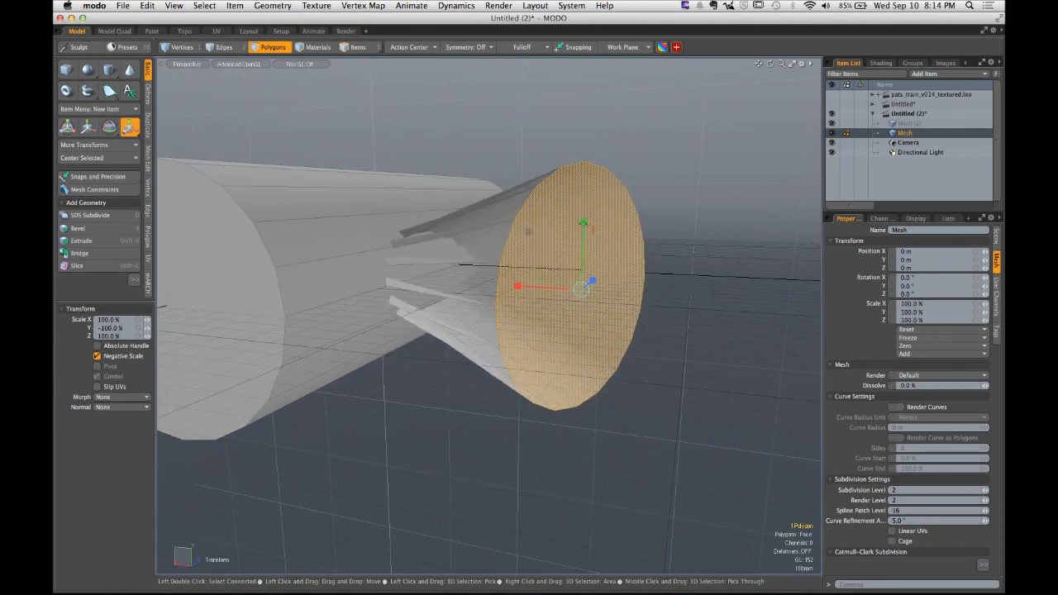
{"action": "key", "text": "super+z"}
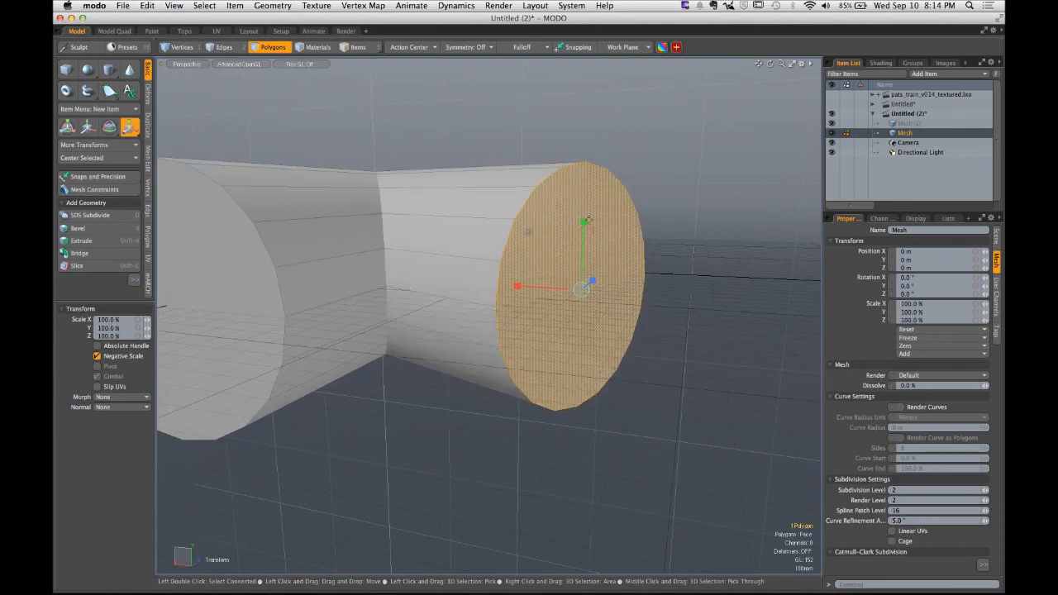
{"action": "left_click_drag", "start_coordinate": [583, 223], "coordinate": [582, 321]}
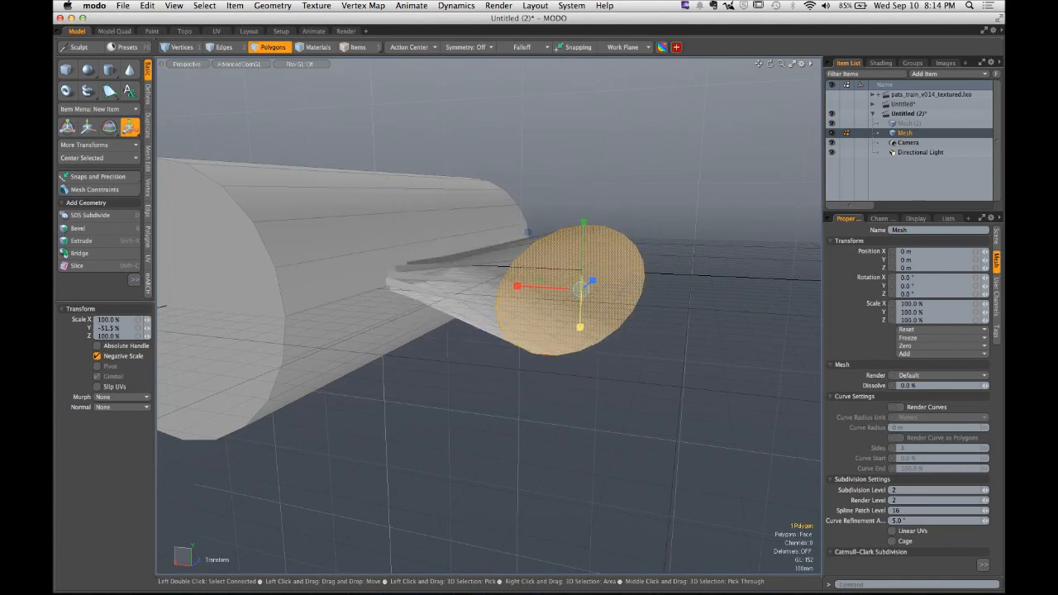
{"action": "left_click_drag", "start_coordinate": [567, 188], "coordinate": [596, 206], "text": "alt"}
{"action": "key", "text": "Escape"}
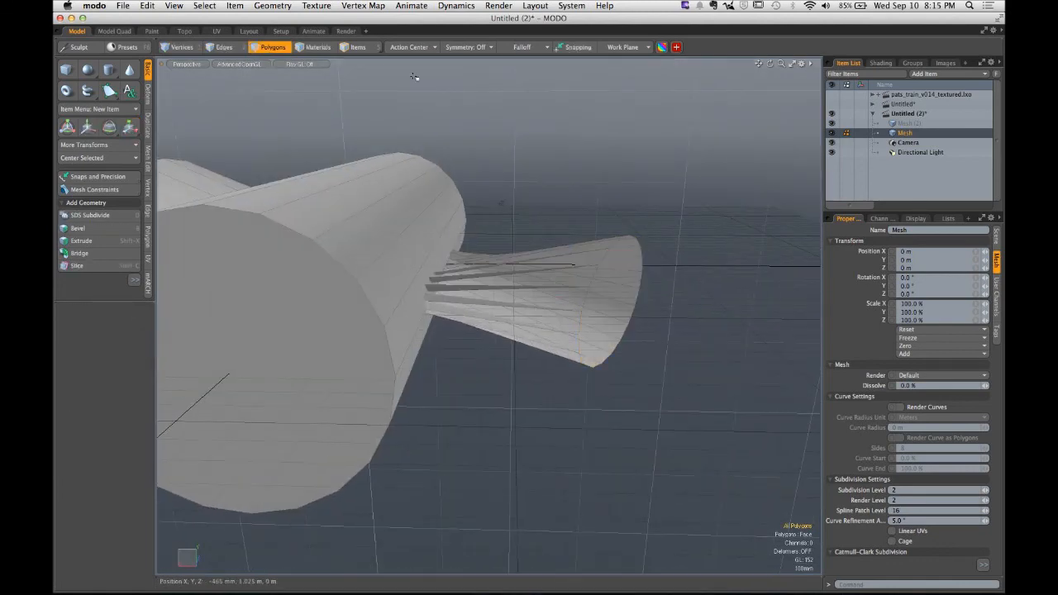
- Switch to the Render layout and orbit the render preview
{"action": "left_click", "coordinate": [353, 33]}
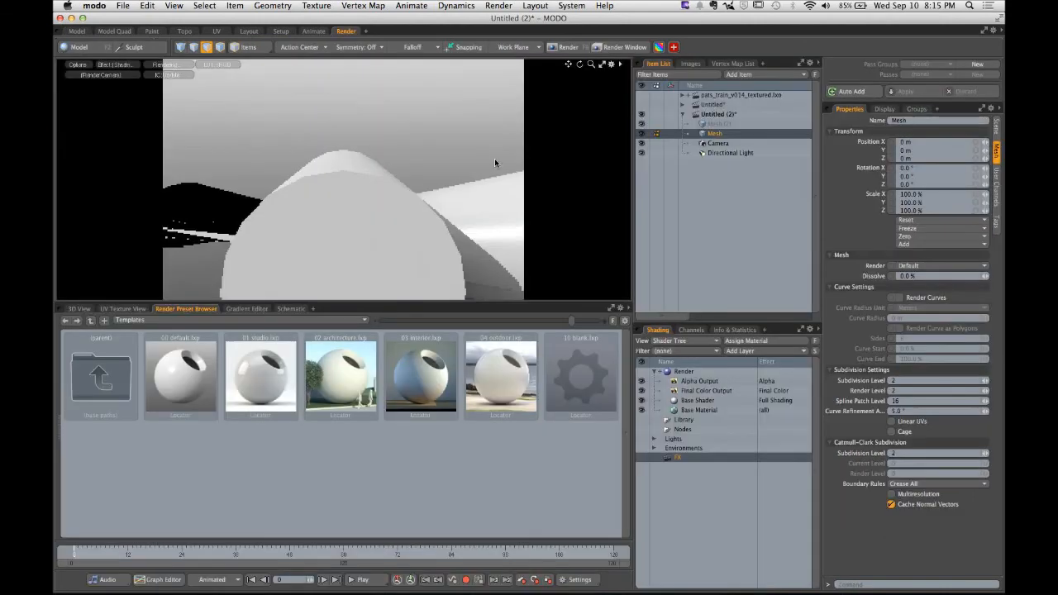
{"action": "left_click_drag", "start_coordinate": [320, 213], "coordinate": [290, 242], "text": "alt"}
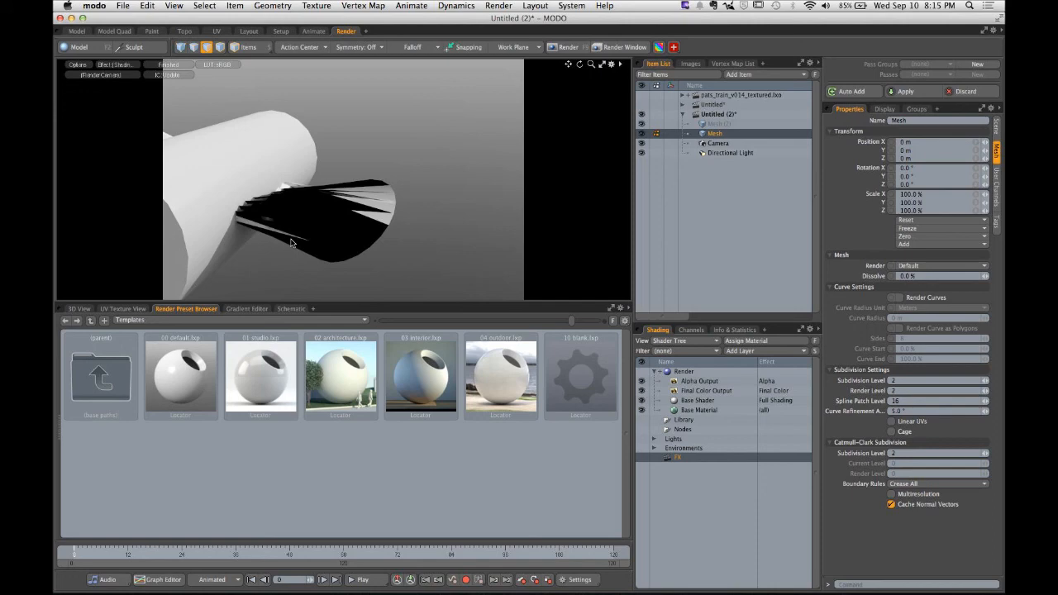
- Switch to Chrome and review the final render frame size requirement
{"action": "key", "text": "super+Tab"}
{"action": "scroll", "coordinate": [291, 224], "scroll_direction": "down", "scroll_amount": 2}
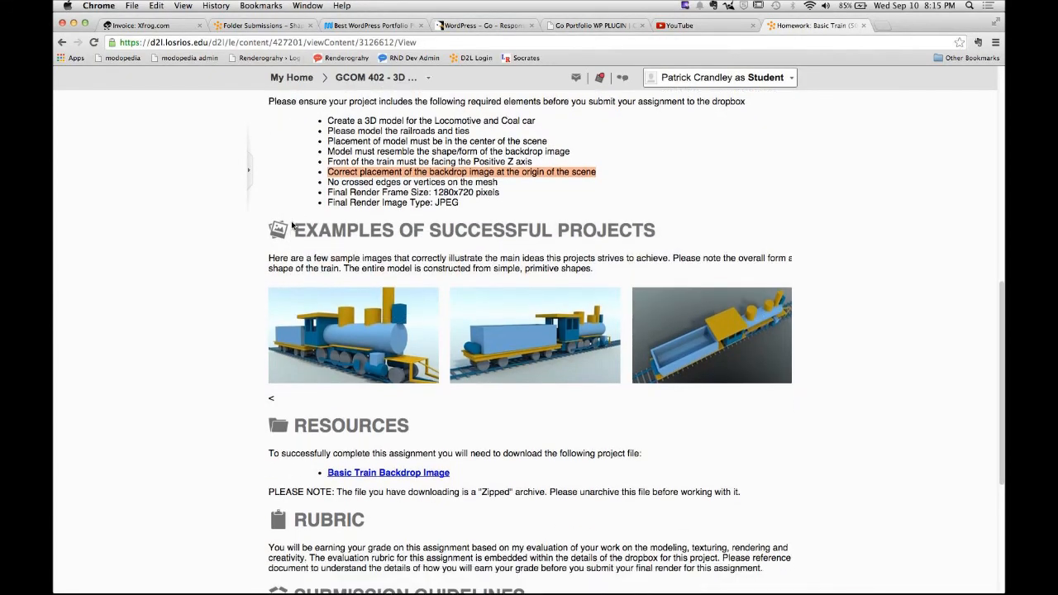
{"action": "left_click_drag", "start_coordinate": [326, 193], "coordinate": [511, 193]}
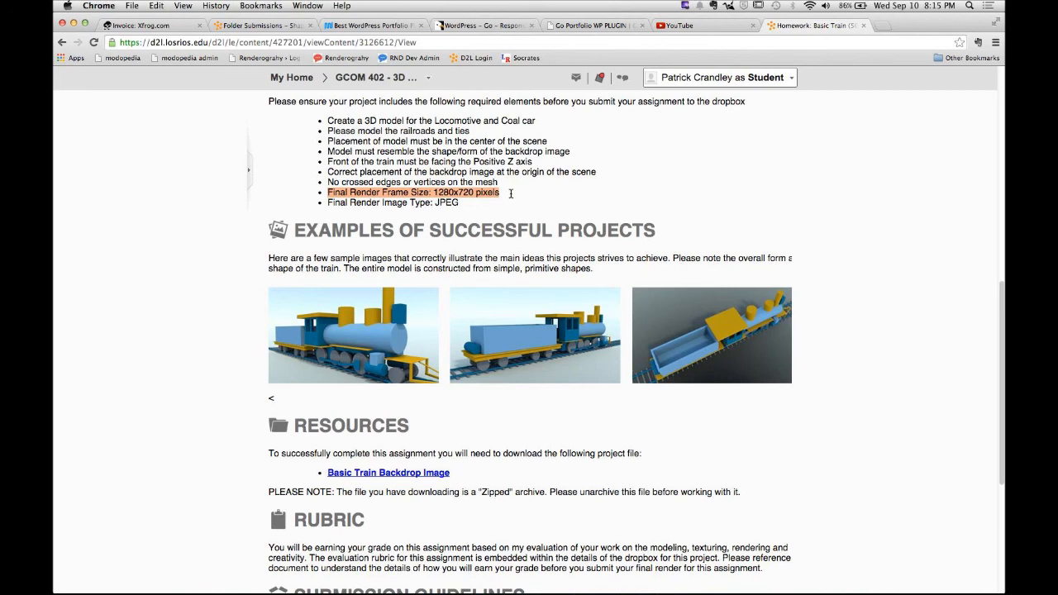
- Set the render frame size to 1280 by 720 pixels
{"action": "key", "text": "super+Tab"}
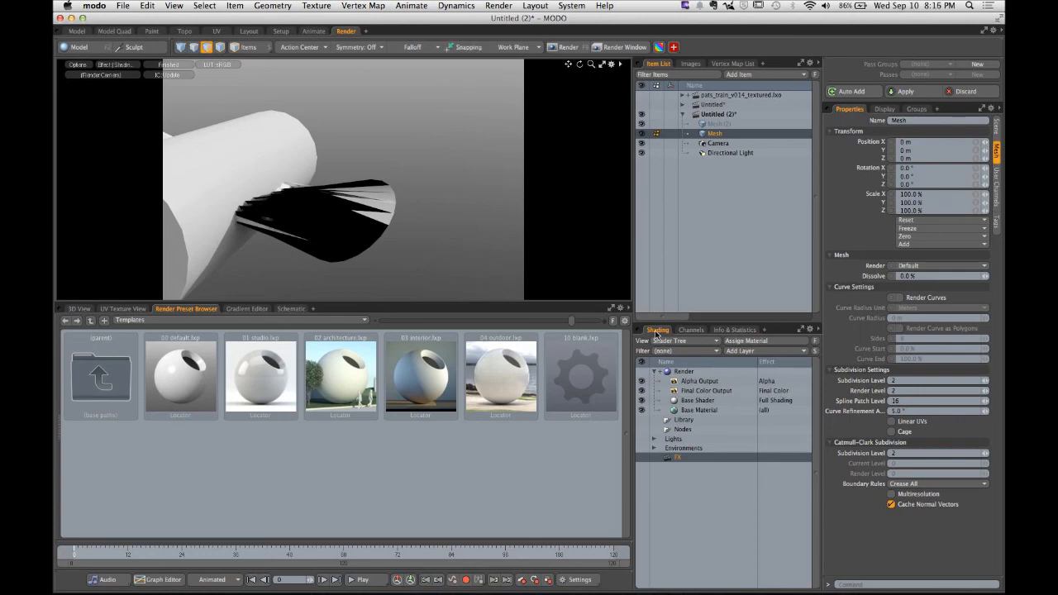
{"action": "left_click", "coordinate": [672, 372]}
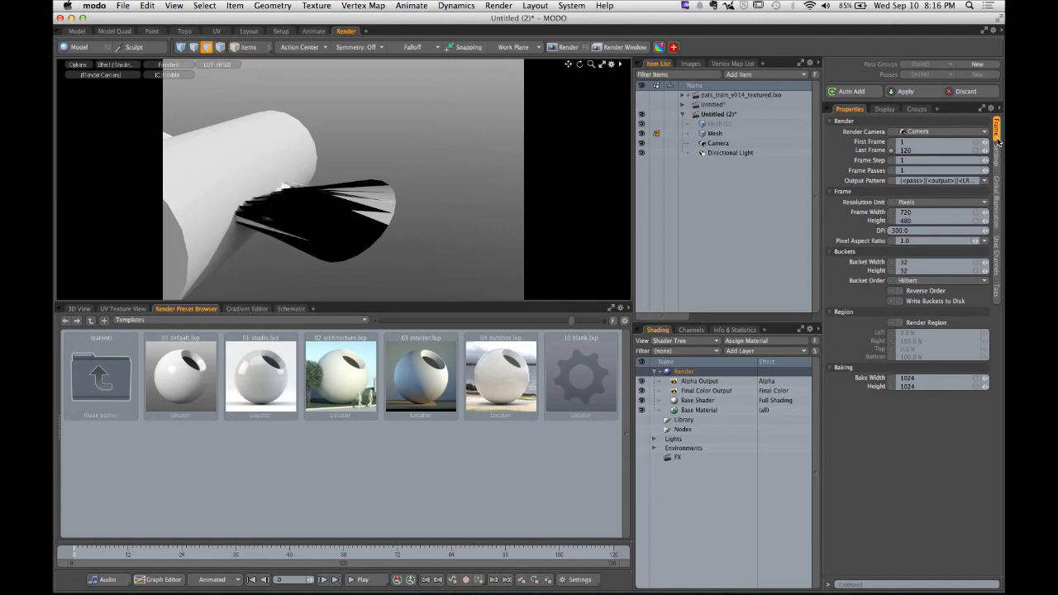
{"action": "left_click", "coordinate": [901, 213]}
{"action": "type", "text": "1280"}
{"action": "key", "text": "Tab"}
{"action": "type", "text": "720"}
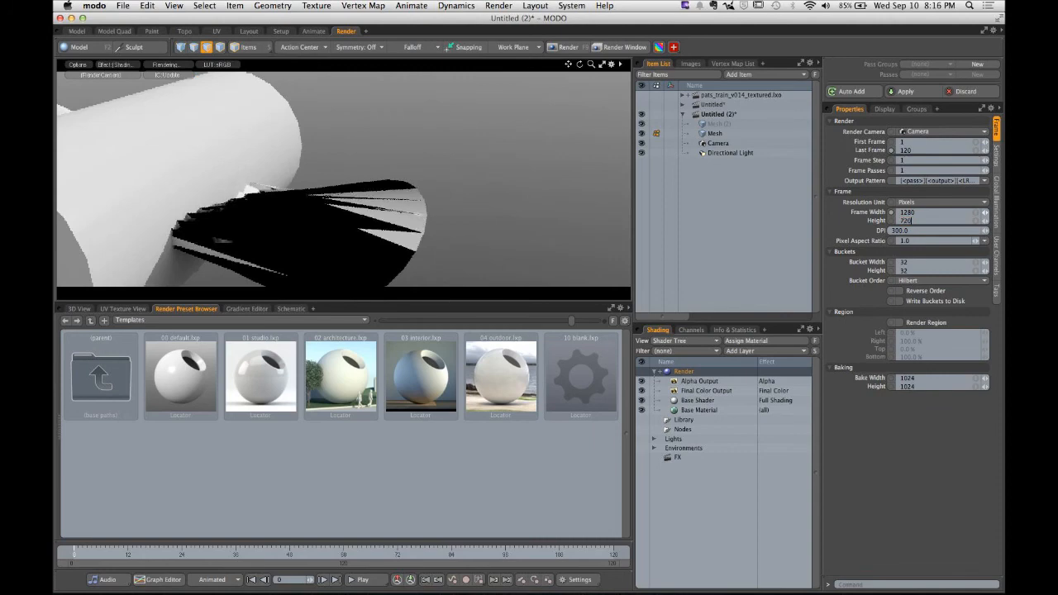
{"action": "key", "text": "Return"}
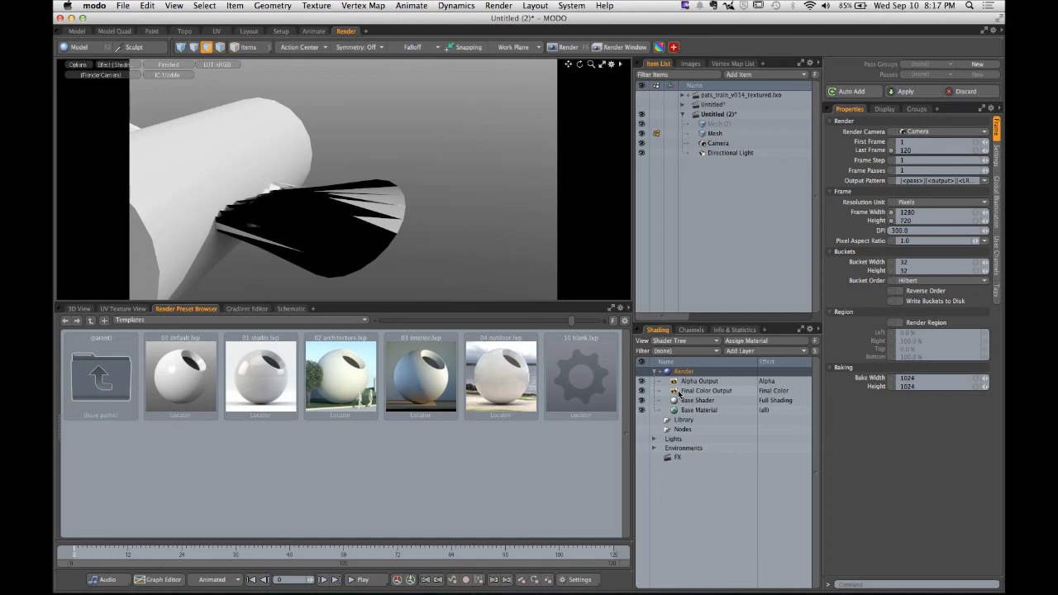
- Review the frame size requirement and the project file naming conventions in the submission guidelines
{"action": "key", "text": "super+Tab"}
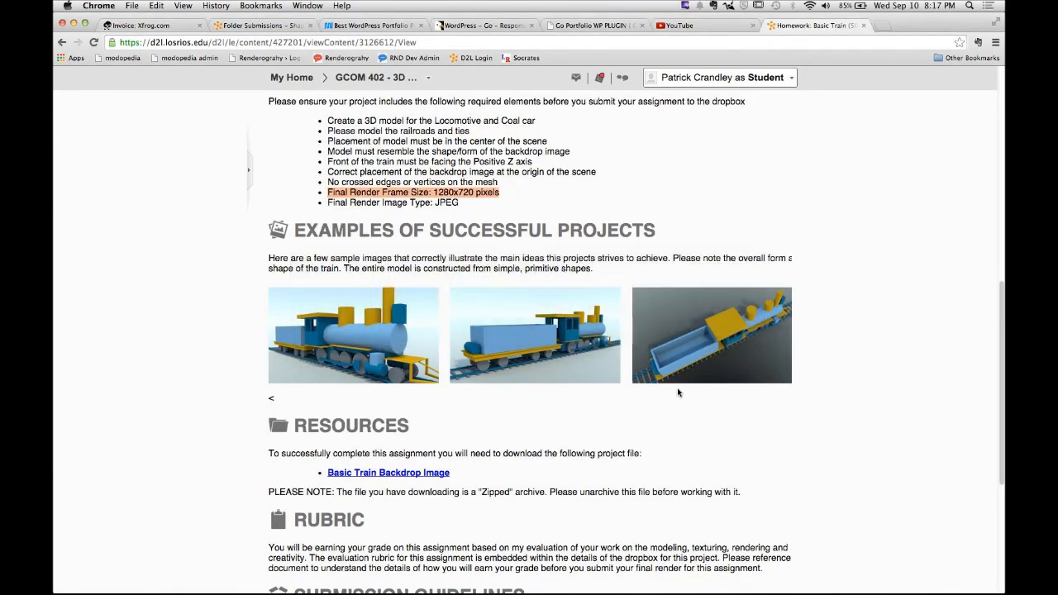
{"action": "left_click", "coordinate": [474, 192]}
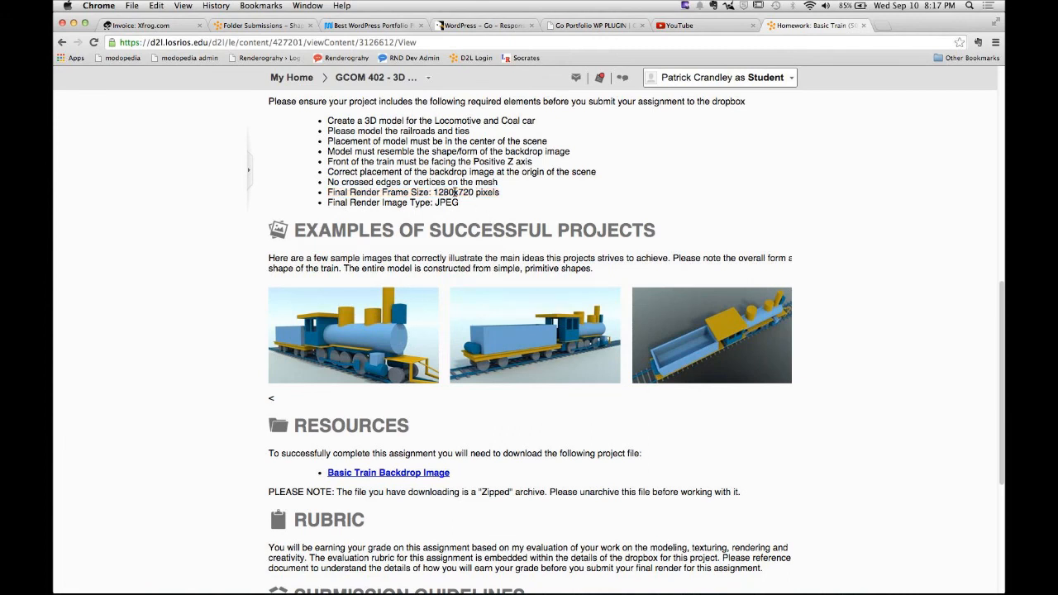
{"action": "left_click_drag", "start_coordinate": [435, 192], "coordinate": [509, 192]}
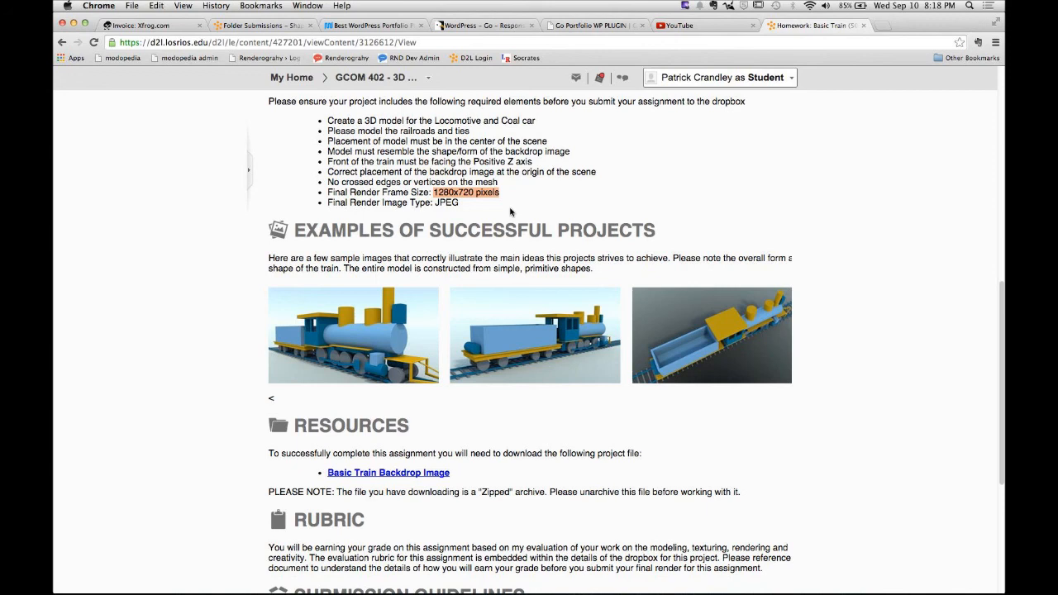
{"action": "scroll", "coordinate": [512, 212], "scroll_direction": "down", "scroll_amount": 5}
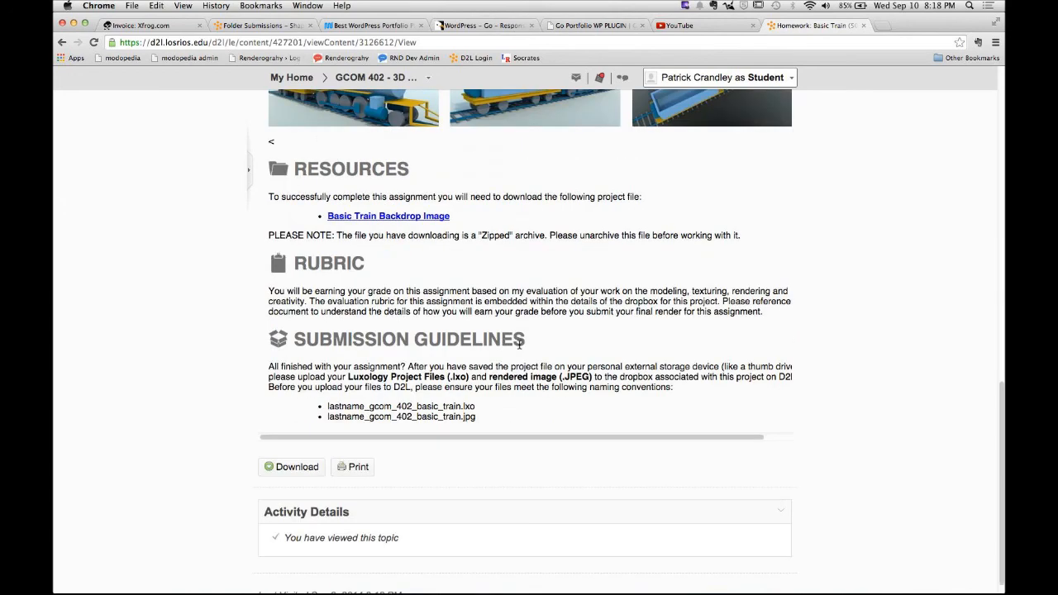
{"action": "left_click_drag", "start_coordinate": [328, 406], "coordinate": [527, 405]}
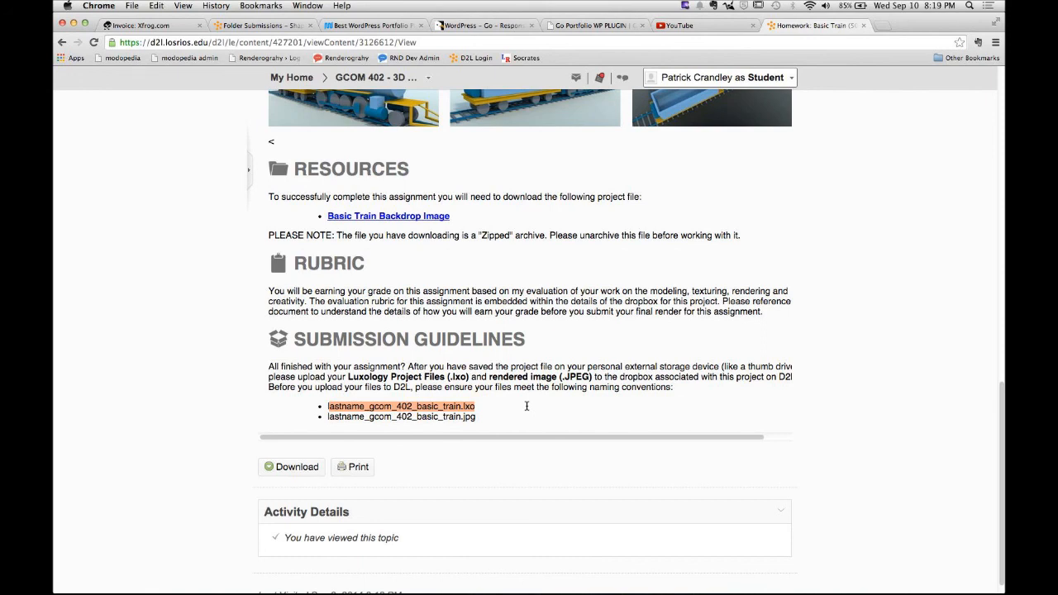
- Return to the Model layout in MODO and undo the last change
{"action": "key", "text": "super+Tab"}
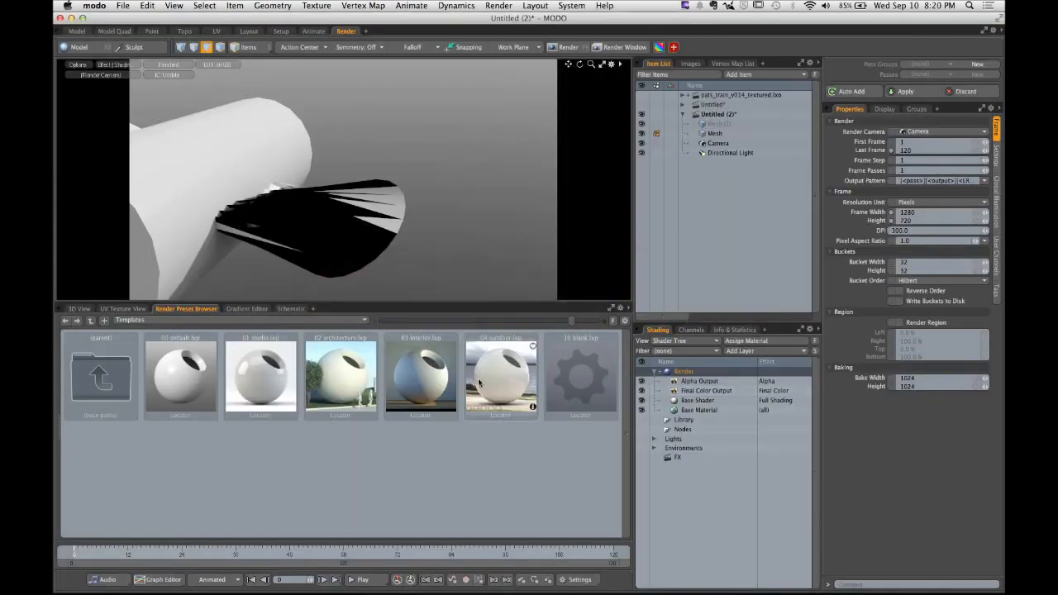
{"action": "left_click", "coordinate": [76, 30]}
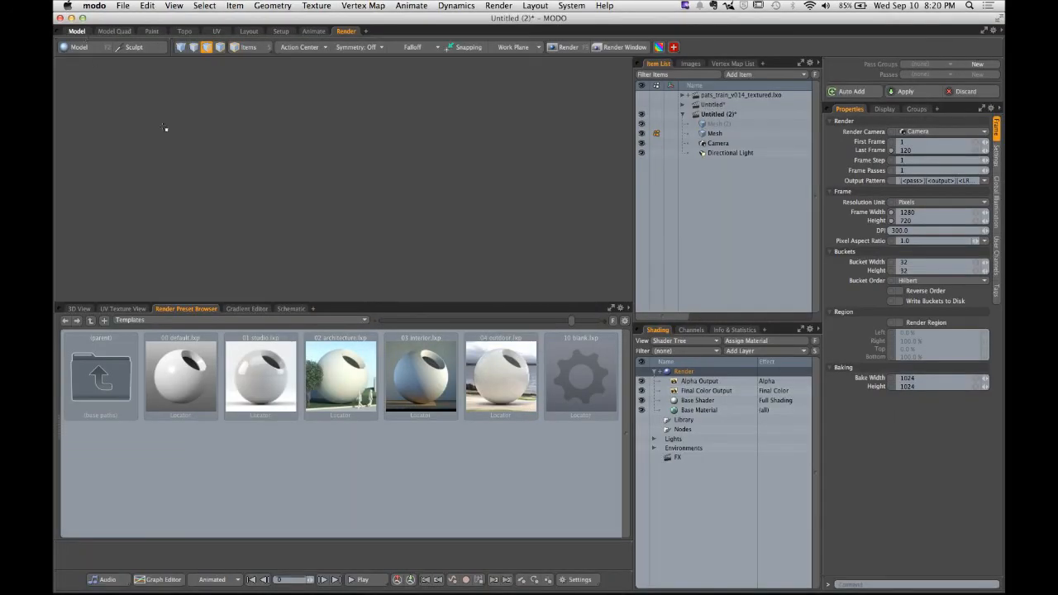
{"action": "left_click_drag", "start_coordinate": [442, 225], "coordinate": [467, 264], "text": "alt"}
{"action": "key", "text": "super+z"}
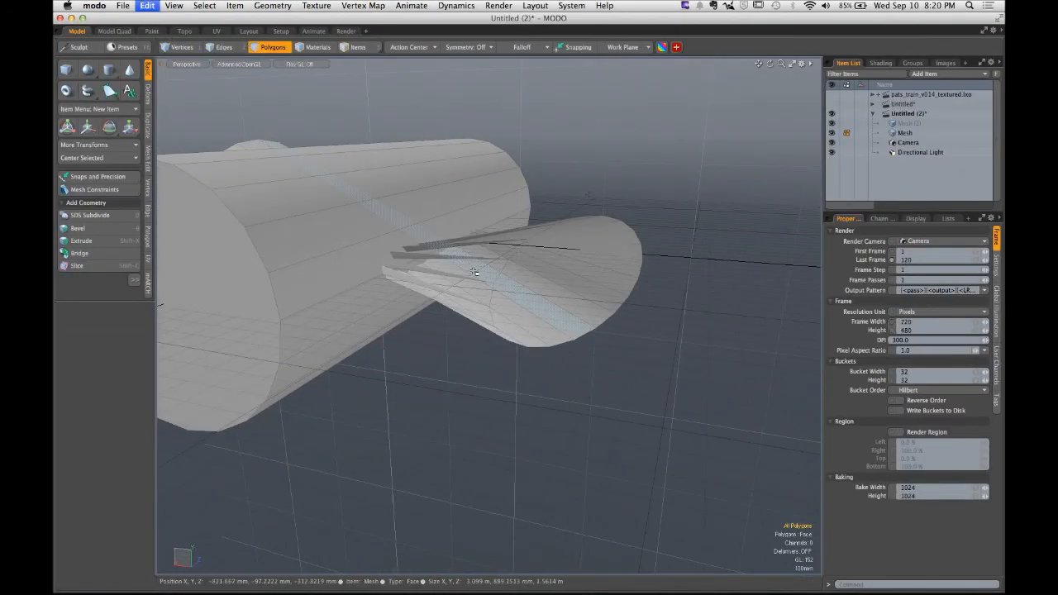
- Undo the last three changes to the mesh
{"action": "key", "text": "super+z"}
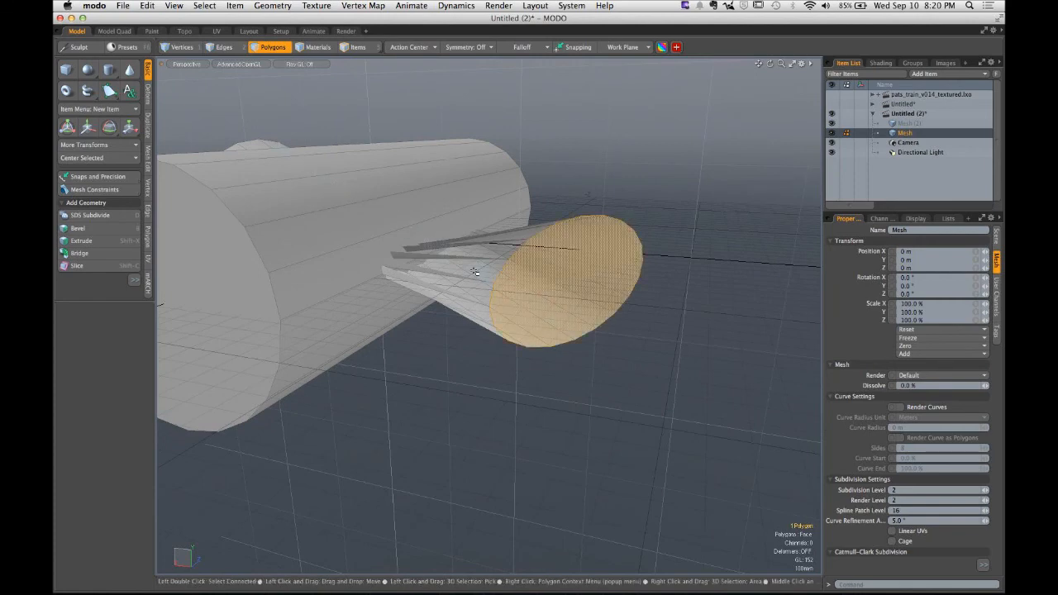
{"action": "key", "text": "super+z"}
{"action": "key", "text": "super+z"}
- Try scaling the cylinder's end face vertically
{"action": "left_click_drag", "start_coordinate": [486, 269], "coordinate": [505, 261], "text": "alt"}
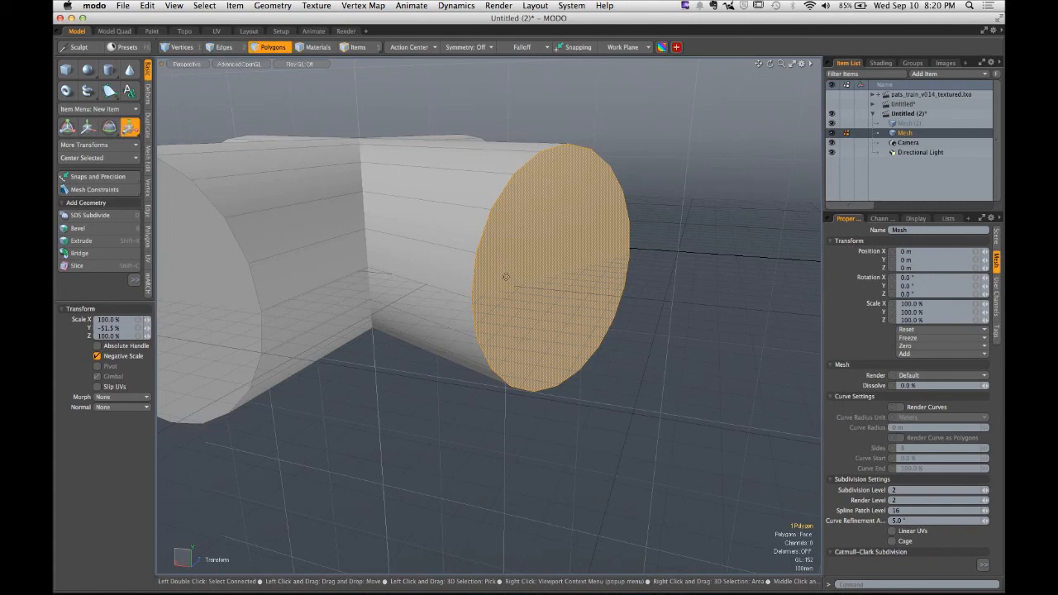
{"action": "key", "text": "q"}
{"action": "key", "text": "r"}
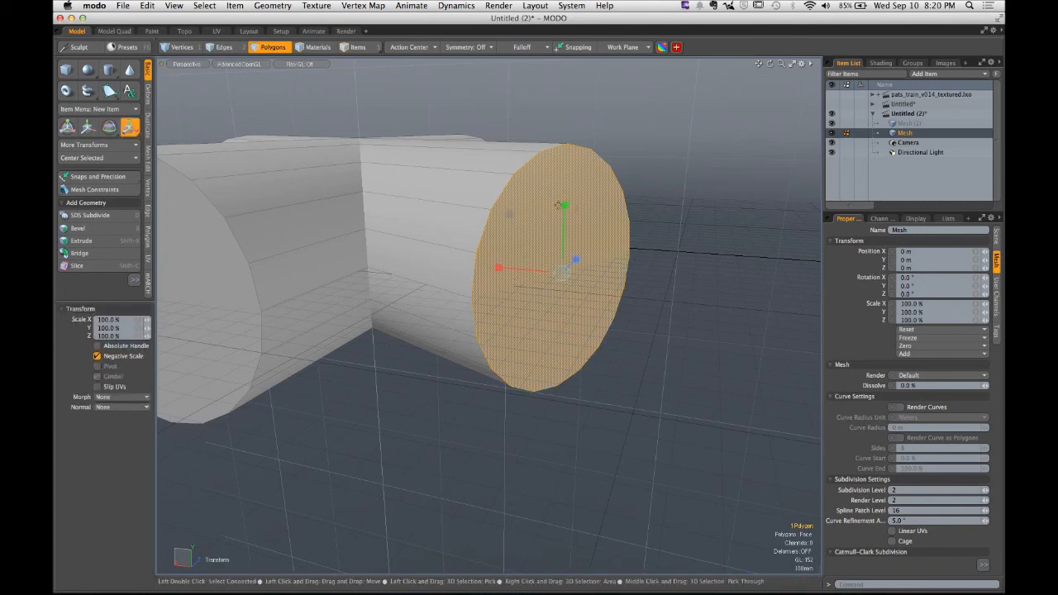
{"action": "left_click_drag", "start_coordinate": [564, 205], "coordinate": [560, 310]}
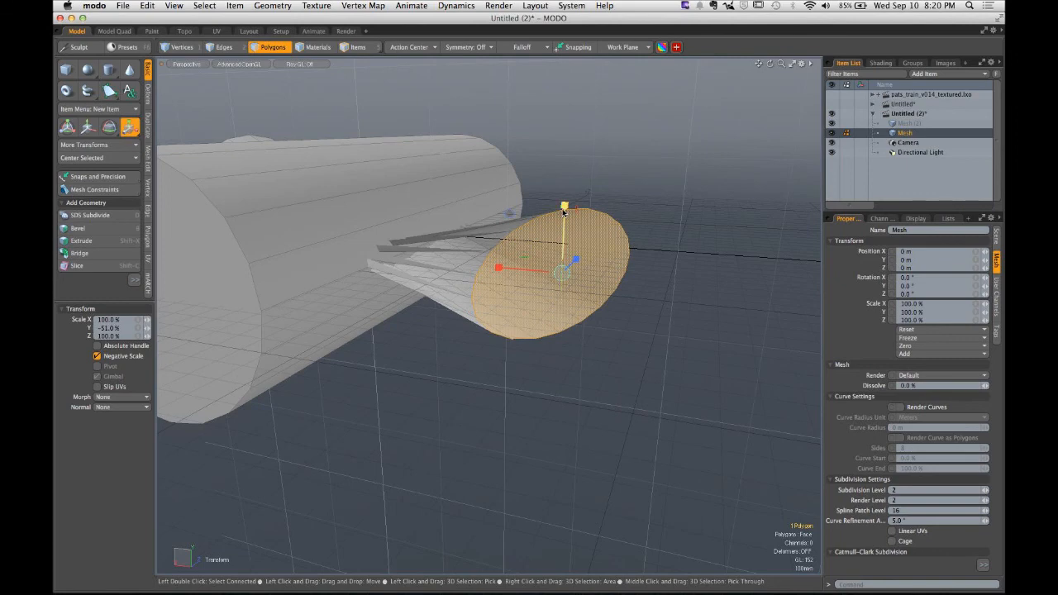
{"action": "key", "text": "super+z"}
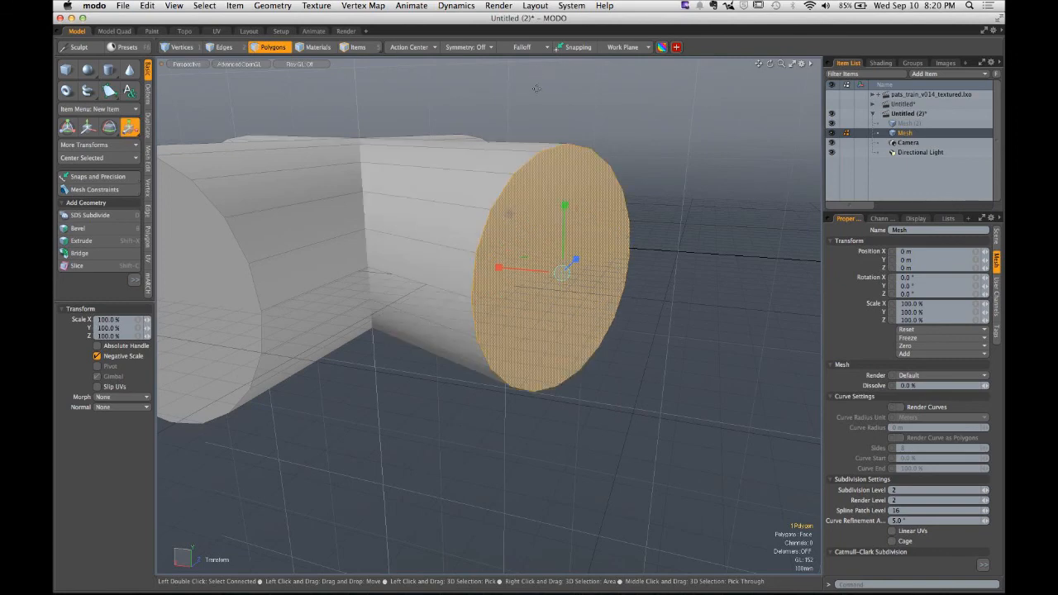
- Try scaling the end edge loop of the cylinder vertically
{"action": "key", "text": "2"}
{"action": "mouse_move", "coordinate": [523, 148]}
{"action": "left_mouse_down", "text": "alt"}
{"action": "mouse_move", "coordinate": [476, 115]}
{"action": "mouse_move", "coordinate": [495, 149]}
{"action": "mouse_move", "coordinate": [533, 155]}
{"action": "mouse_move", "coordinate": [531, 265]}
{"action": "mouse_move", "coordinate": [534, 135]}
{"action": "left_mouse_up", "text": "alt"}
{"action": "key", "text": "r"}
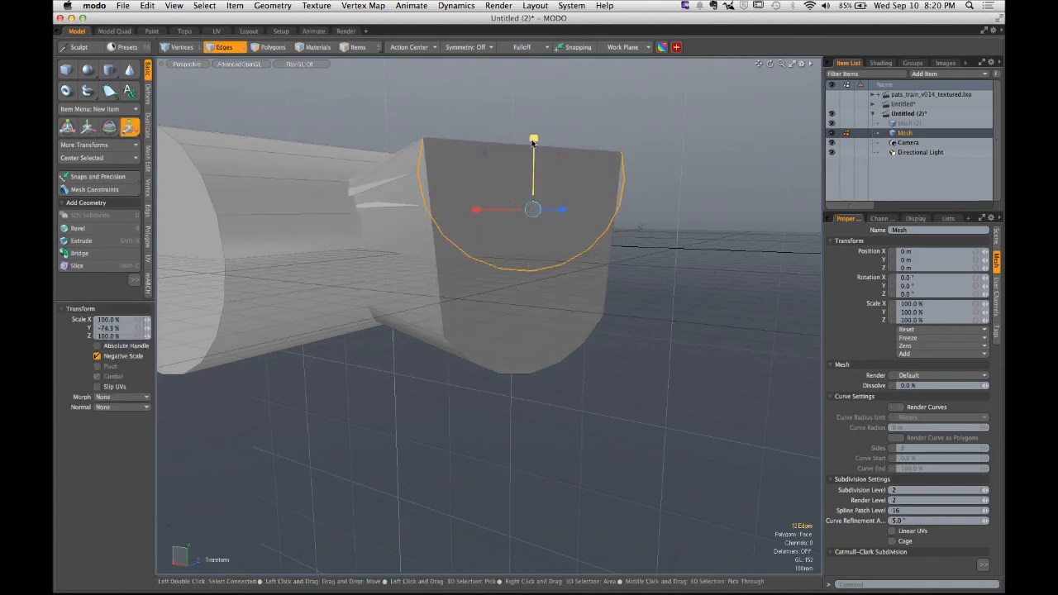
{"action": "key", "text": "super+z"}
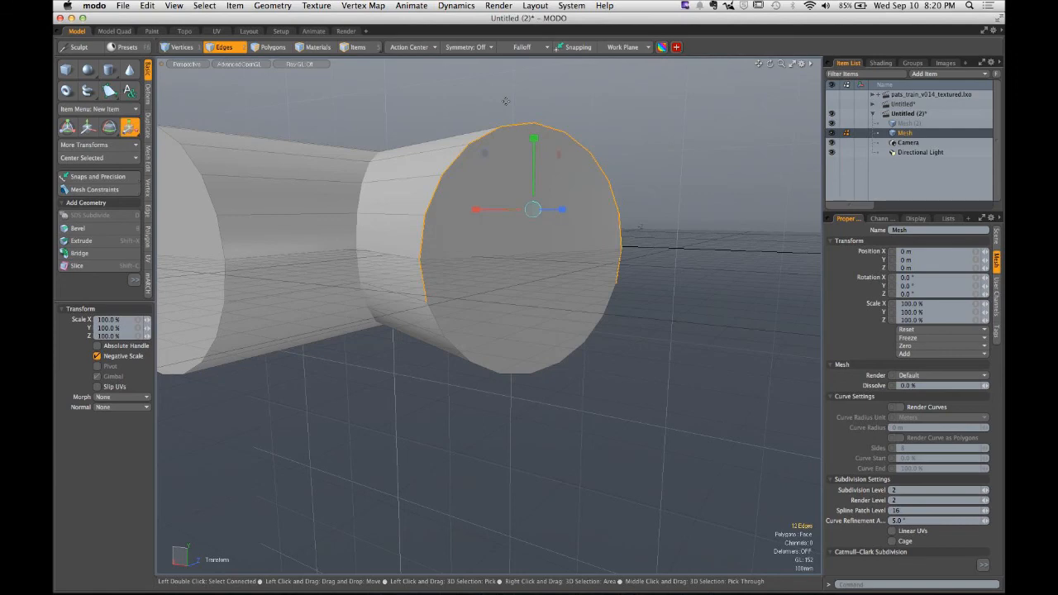
- Try rotating the end edge loop of the cylinder
{"action": "key", "text": "e"}
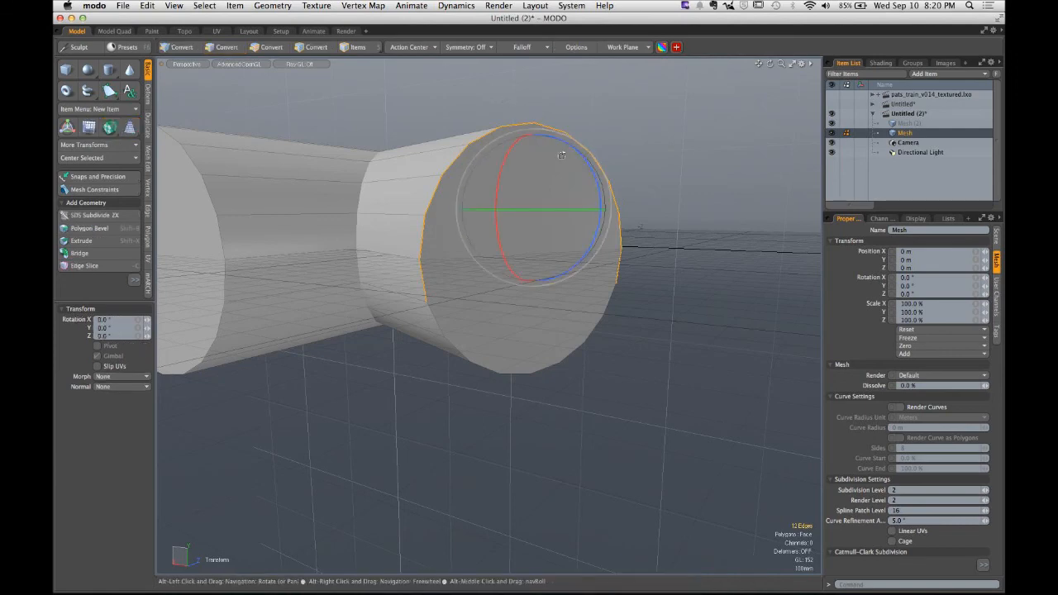
{"action": "left_click_drag", "start_coordinate": [531, 109], "coordinate": [497, 262], "text": "alt"}
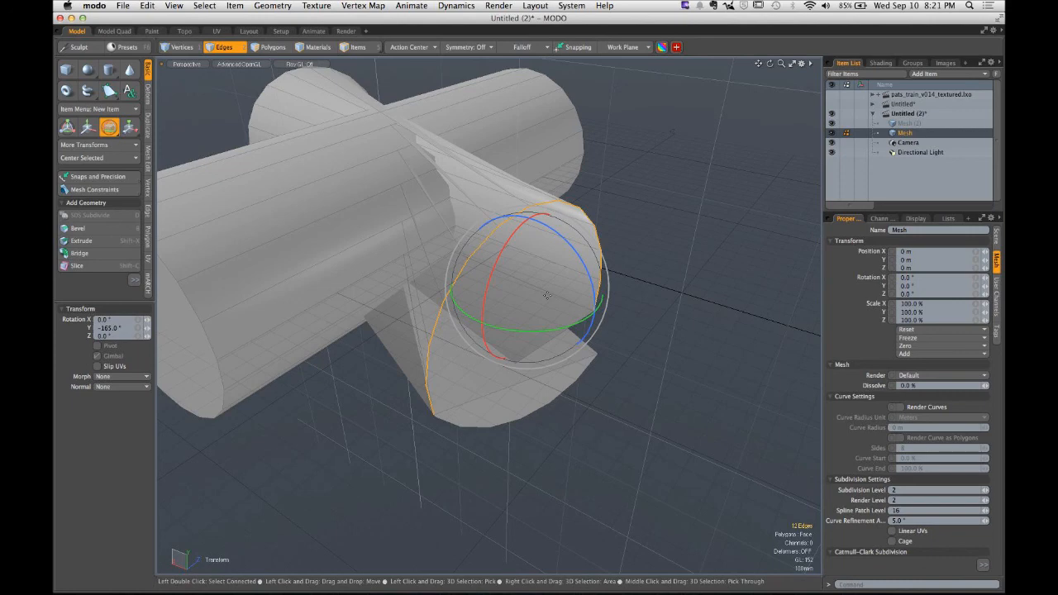
{"action": "key", "text": "super+z"}
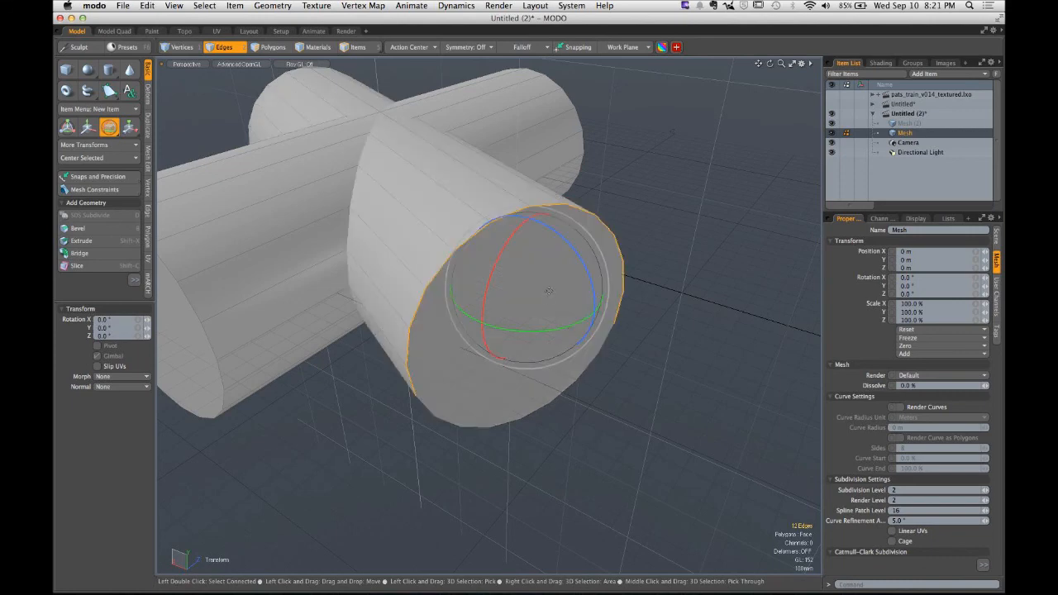
- Select the end face of the crossing cylinder and try rotating it
{"action": "key", "text": "Escape"}
{"action": "key", "text": "Escape"}
{"action": "left_click_drag", "start_coordinate": [550, 224], "coordinate": [520, 285], "text": "alt"}
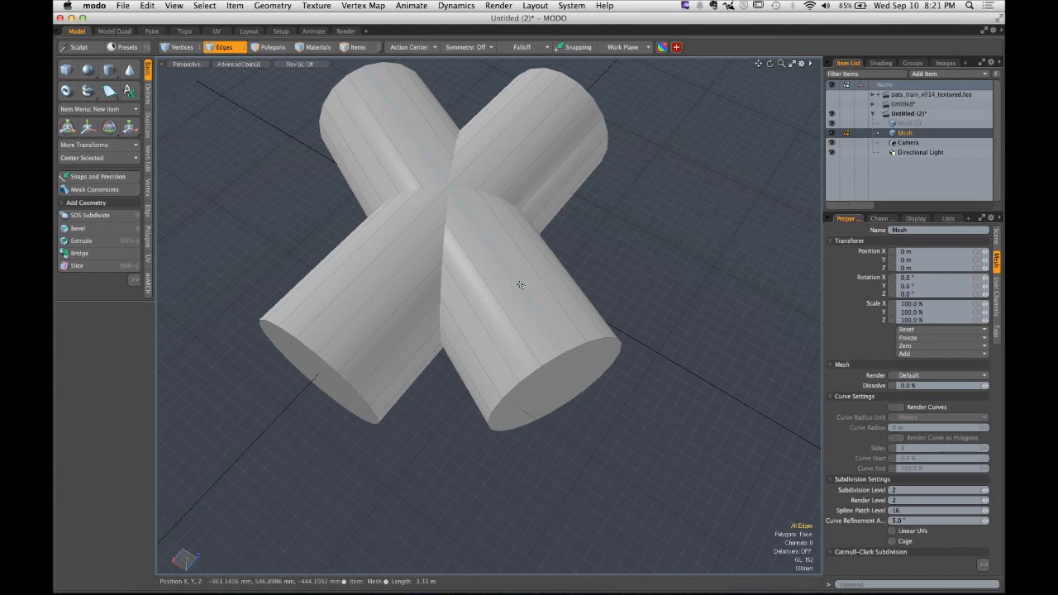
{"action": "left_click_drag", "start_coordinate": [538, 323], "coordinate": [549, 249], "text": "alt"}
{"action": "key", "text": "3"}
{"action": "left_click", "coordinate": [533, 267]}
{"action": "key", "text": "y"}
{"action": "key", "text": "e"}
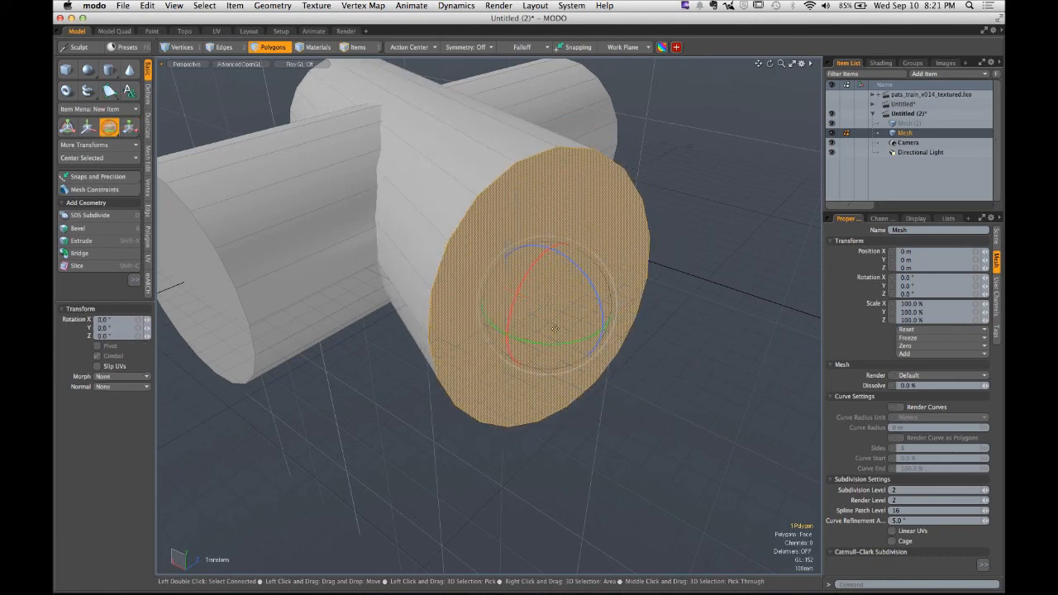
{"action": "left_click_drag", "start_coordinate": [561, 347], "coordinate": [496, 342]}
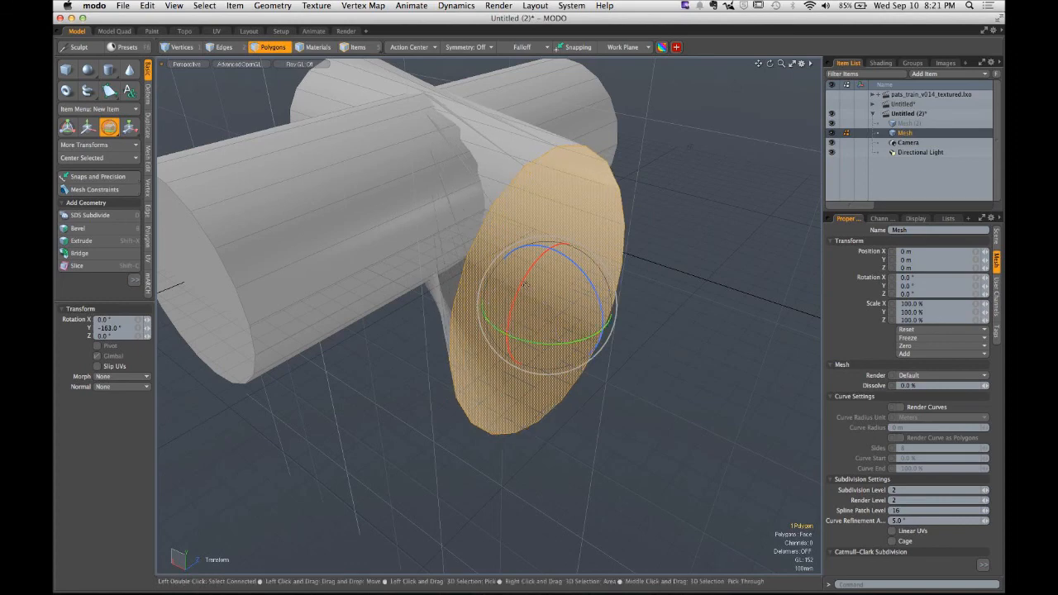
{"action": "key", "text": "super+z"}
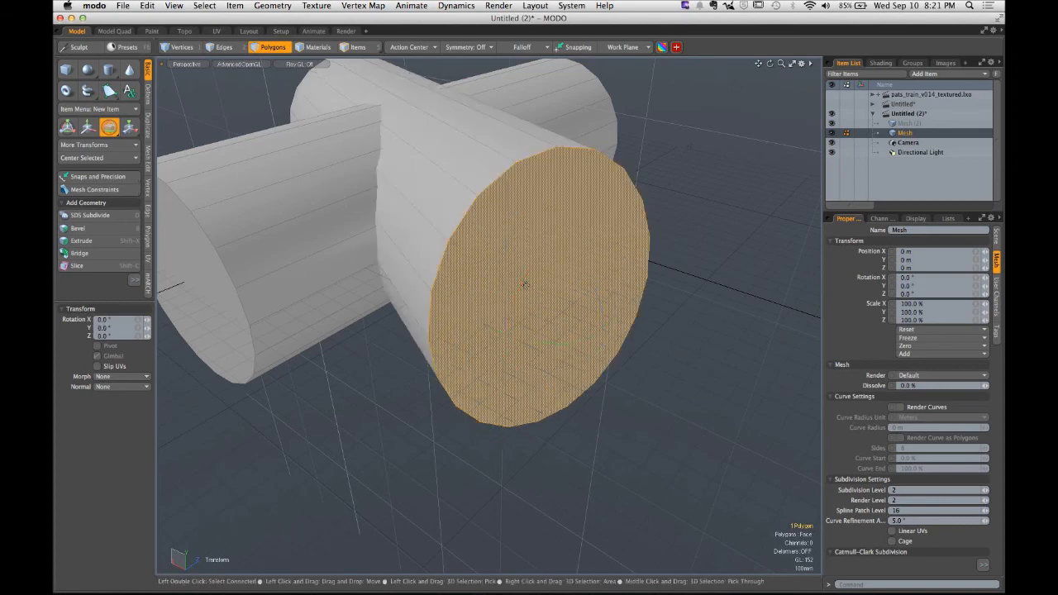
- Scale the selected end face vertically to 127%
{"action": "key", "text": "r"}
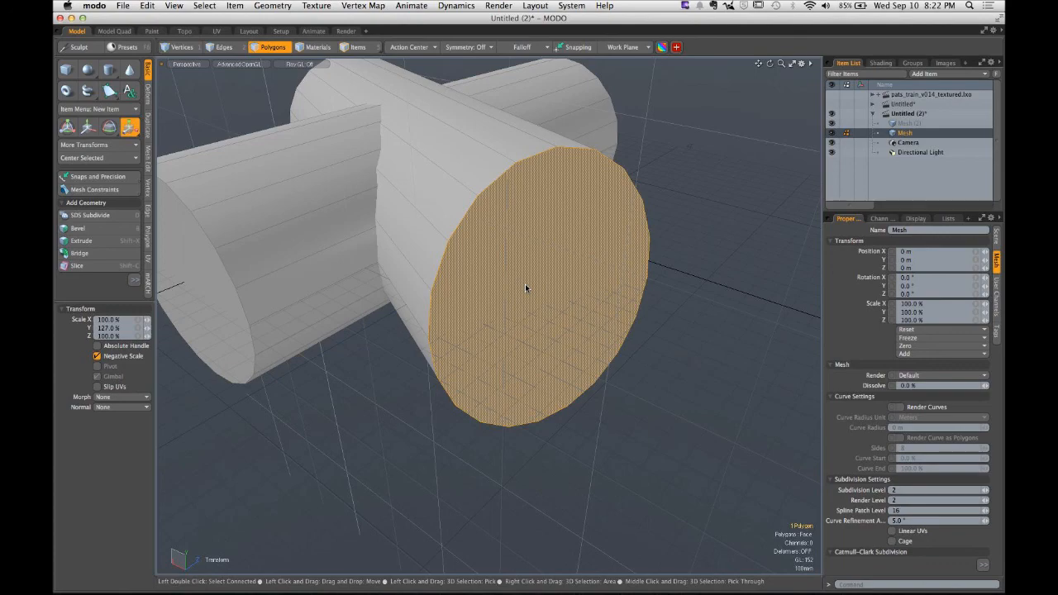
{"action": "left_click_drag", "start_coordinate": [525, 284], "coordinate": [549, 223], "text": "alt"}
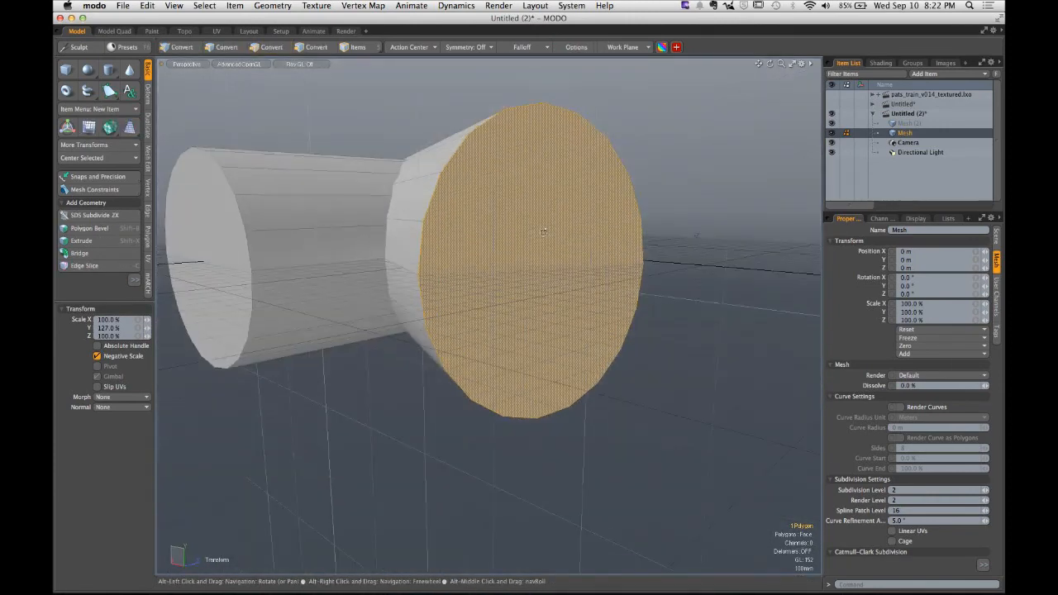
- Align the work plane to the selected end face
{"action": "left_click", "coordinate": [628, 48]}
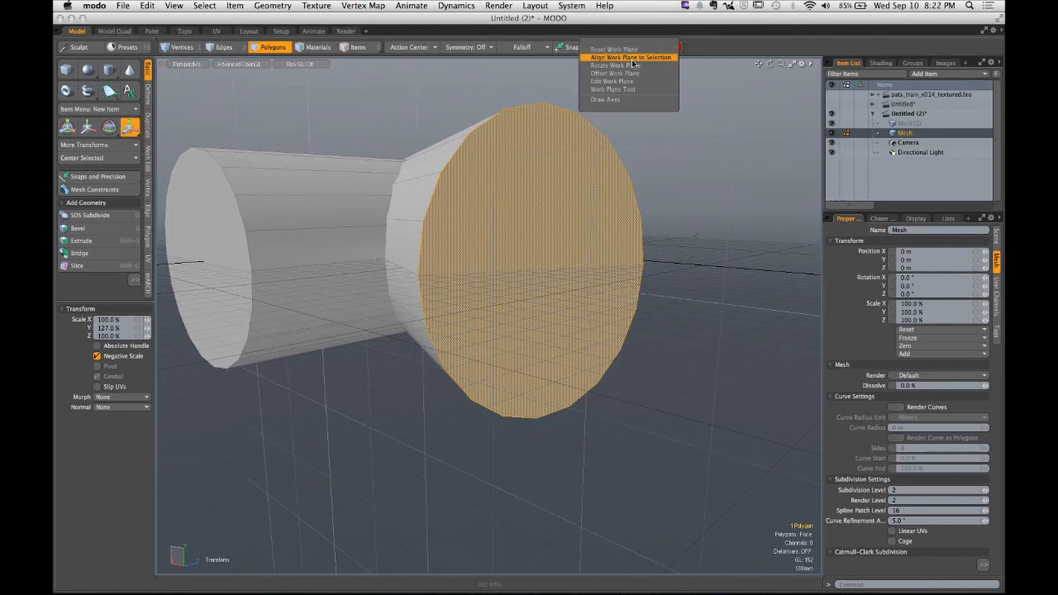
{"action": "left_click", "coordinate": [630, 58]}
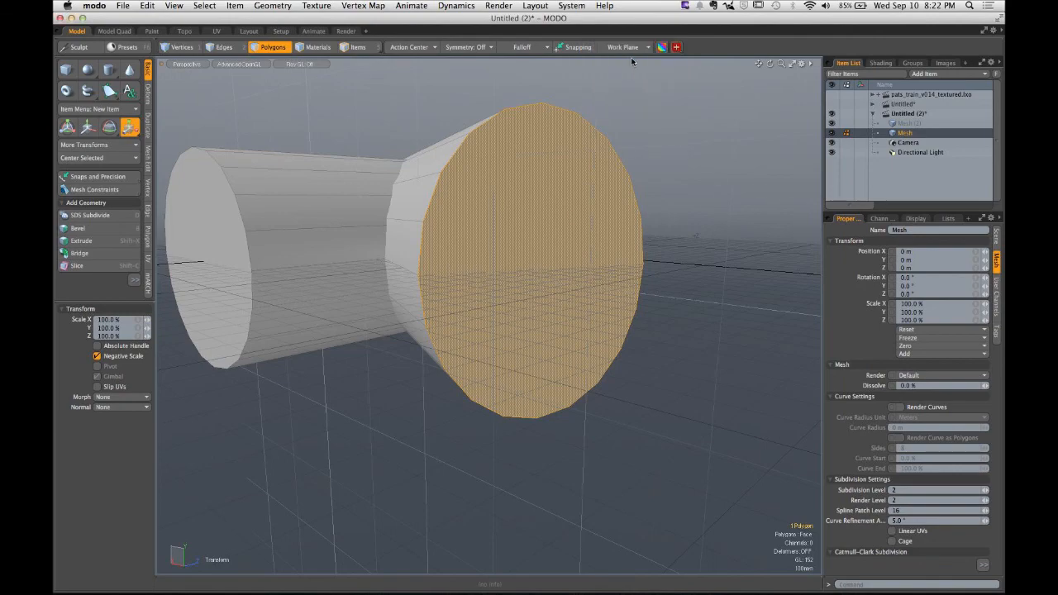
{"action": "left_click", "coordinate": [661, 211]}
{"action": "left_click_drag", "start_coordinate": [661, 211], "coordinate": [527, 243], "text": "alt"}
{"action": "left_click_drag", "start_coordinate": [527, 244], "coordinate": [496, 263], "text": "alt"}
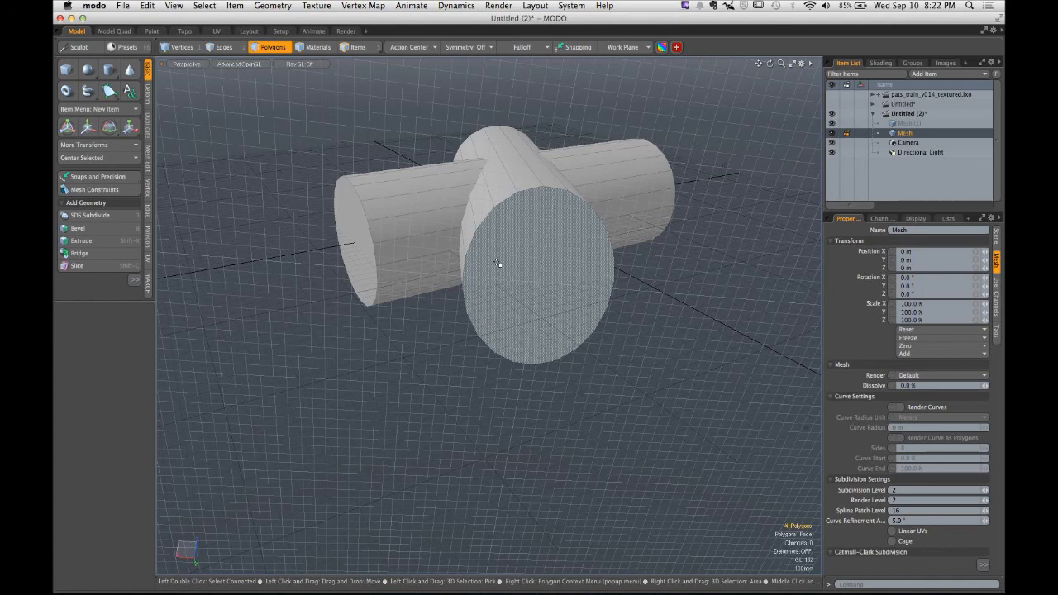
- Examine the model in the Left view
{"action": "left_click", "coordinate": [624, 49]}
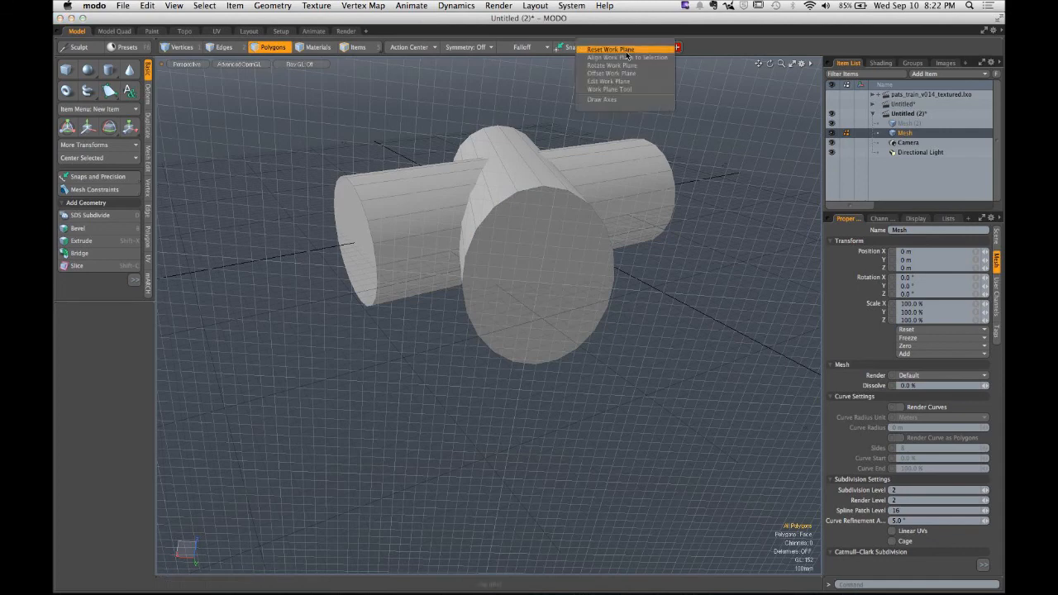
{"action": "left_click", "coordinate": [625, 241]}
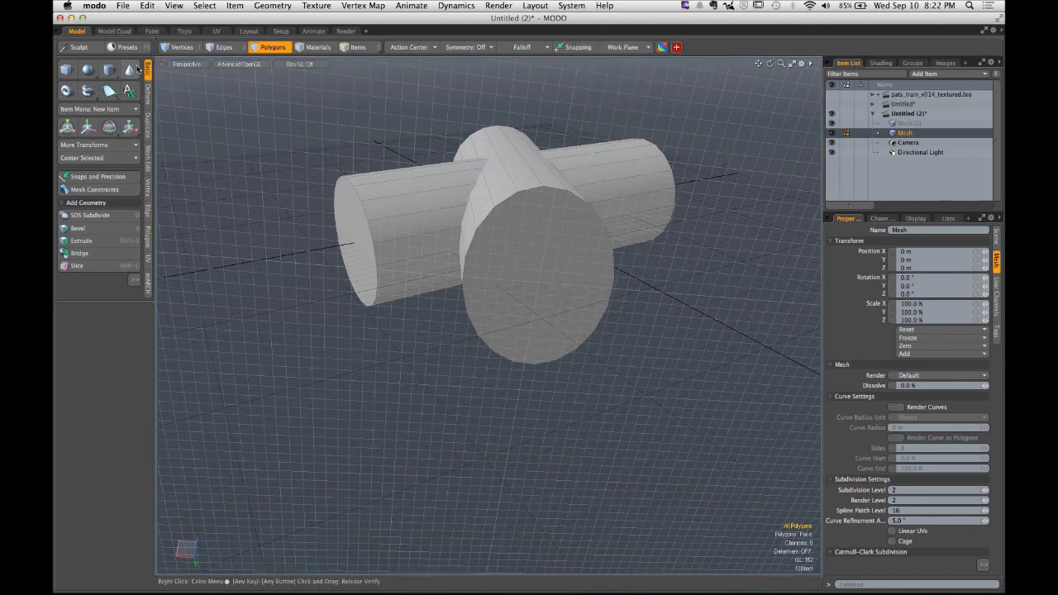
{"action": "left_click", "coordinate": [185, 66]}
{"action": "left_click", "coordinate": [188, 72]}
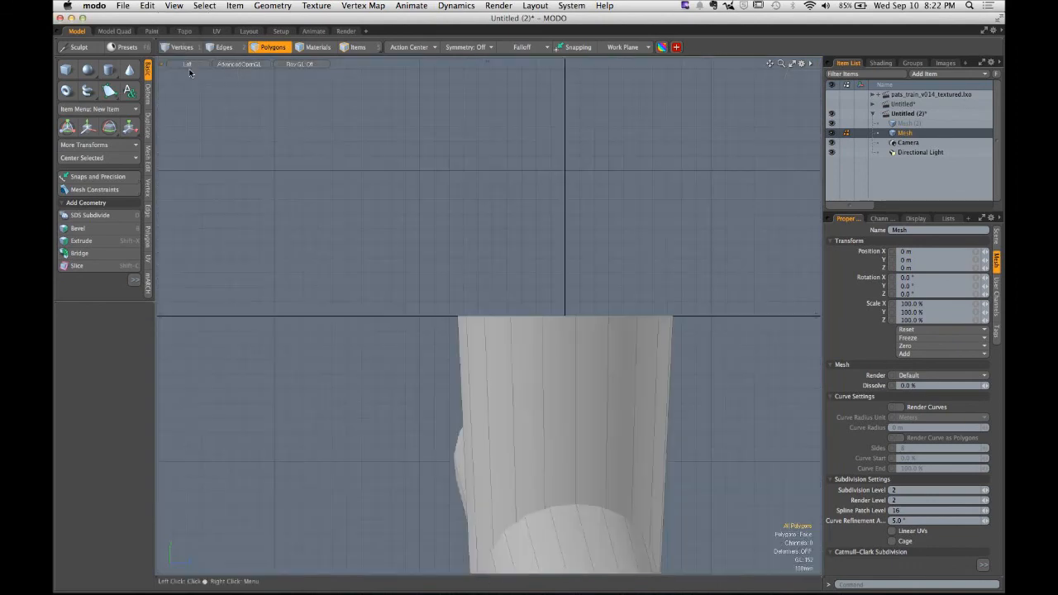
{"action": "scroll", "coordinate": [539, 237], "scroll_direction": "down", "scroll_amount": 5}
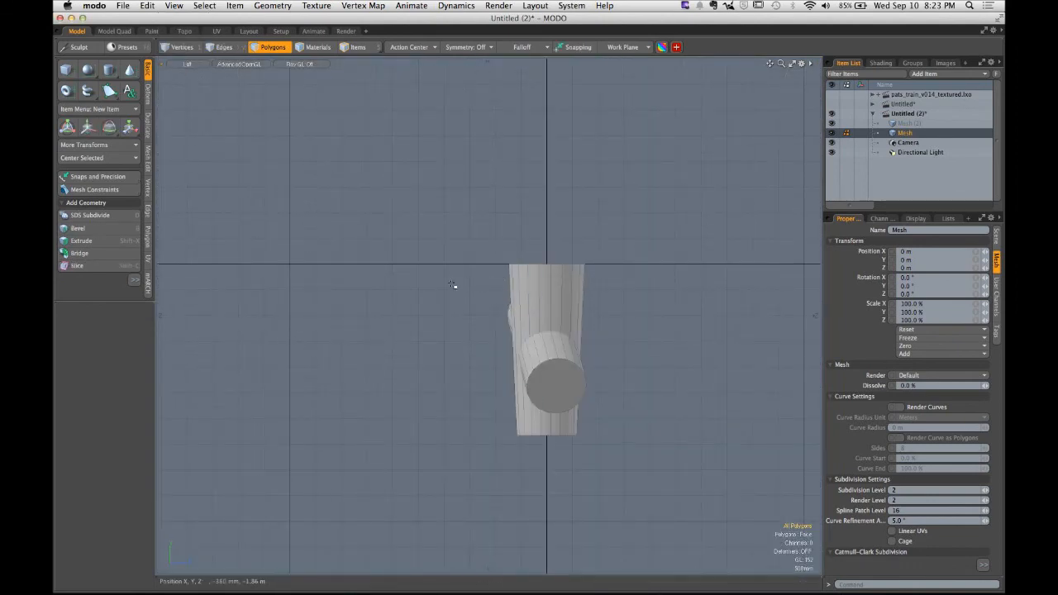
- Switch to the Top view and reset the work plane
{"action": "left_click", "coordinate": [187, 65]}
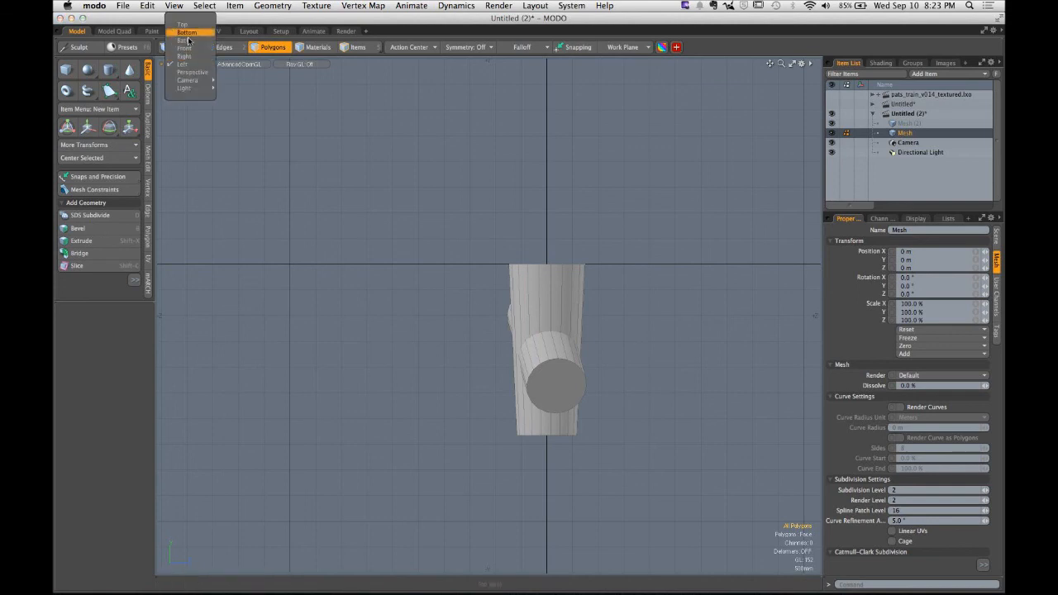
{"action": "left_click", "coordinate": [187, 26]}
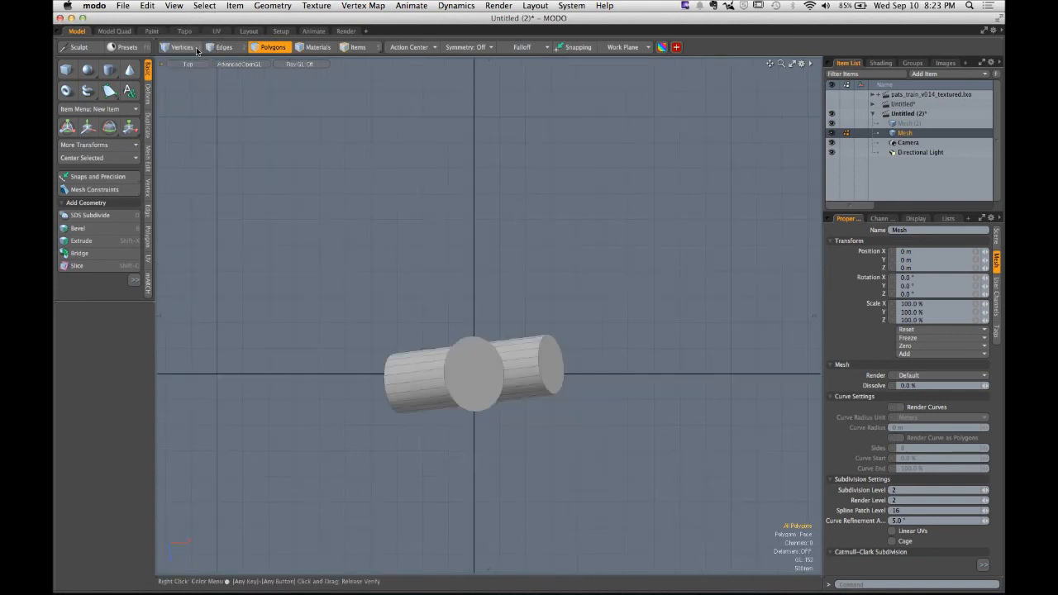
{"action": "left_click", "coordinate": [616, 47]}
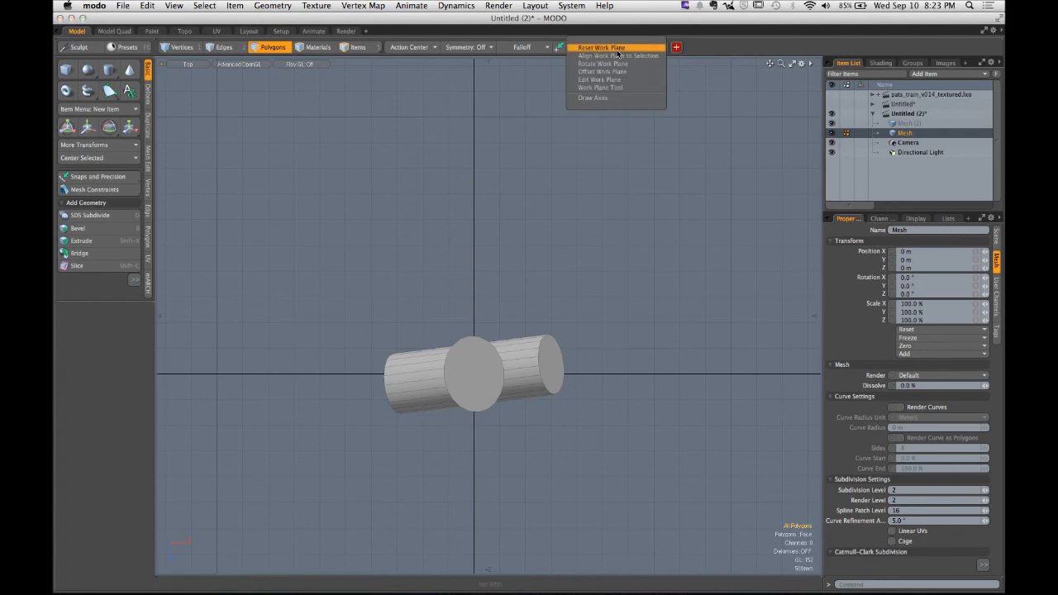
{"action": "left_click", "coordinate": [615, 47]}
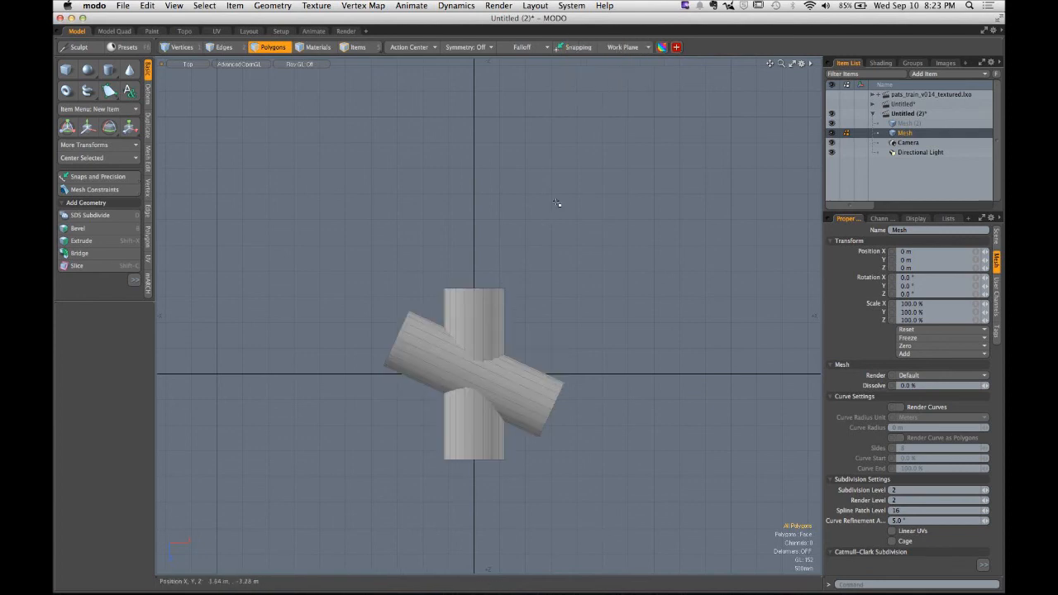
- Examine the crossing cylinders from the perspective, top and front views
{"action": "left_click", "coordinate": [617, 47]}
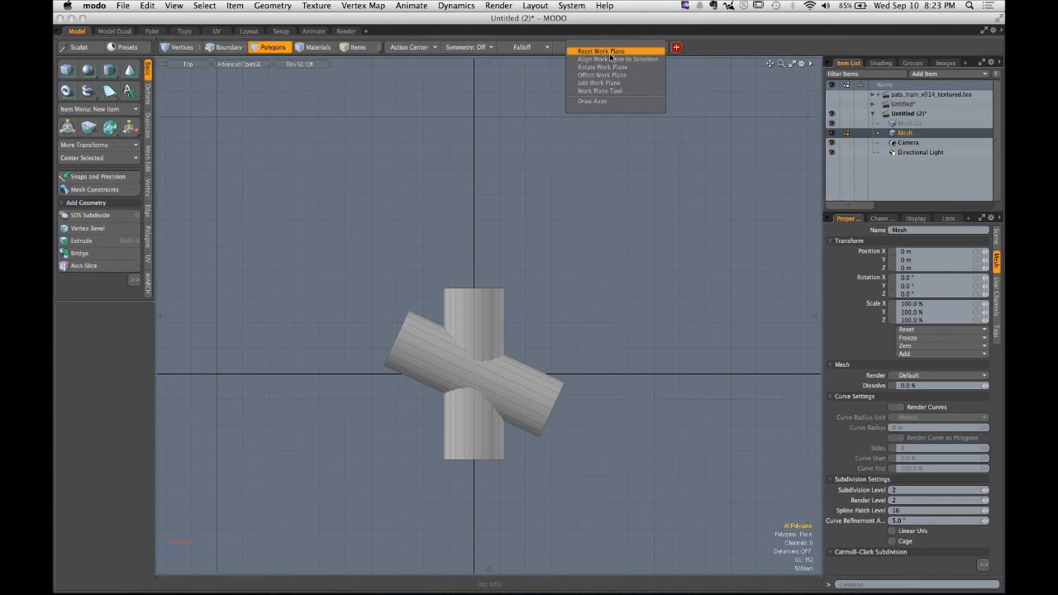
{"action": "left_click", "coordinate": [563, 169]}
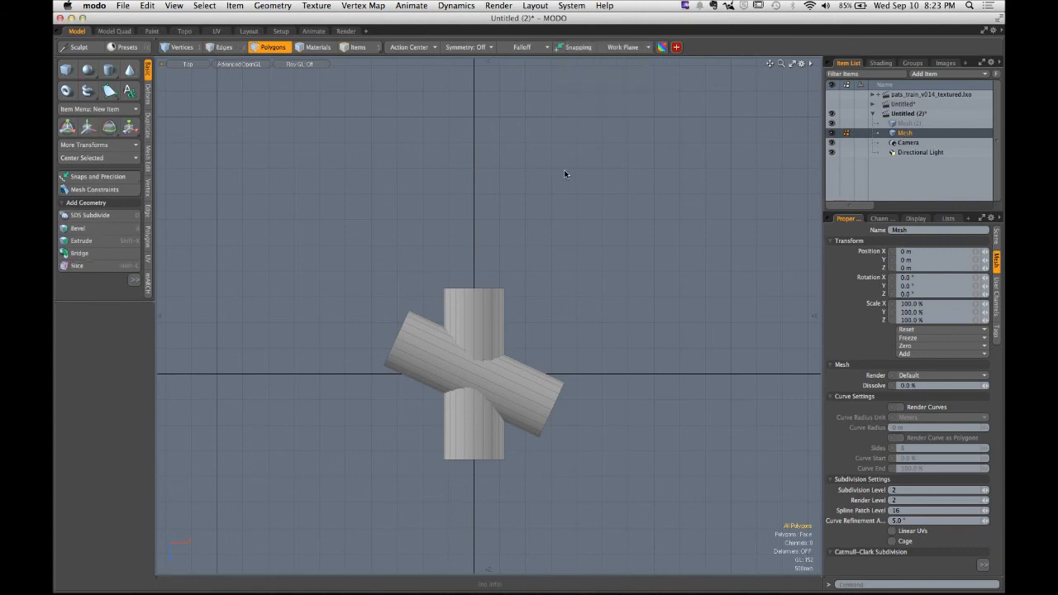
{"action": "key", "text": "ctrl+space"}
{"action": "left_click", "coordinate": [587, 148]}
{"action": "left_click_drag", "start_coordinate": [455, 357], "coordinate": [559, 301], "text": "alt"}
{"action": "left_click_drag", "start_coordinate": [559, 300], "coordinate": [497, 284], "text": "alt"}
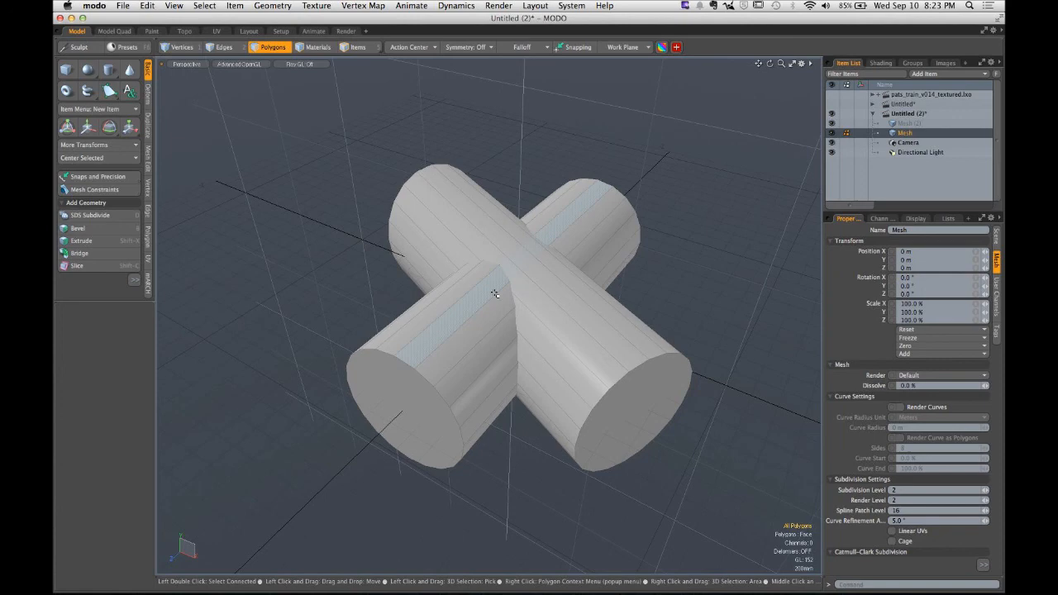
{"action": "left_click", "coordinate": [202, 64]}
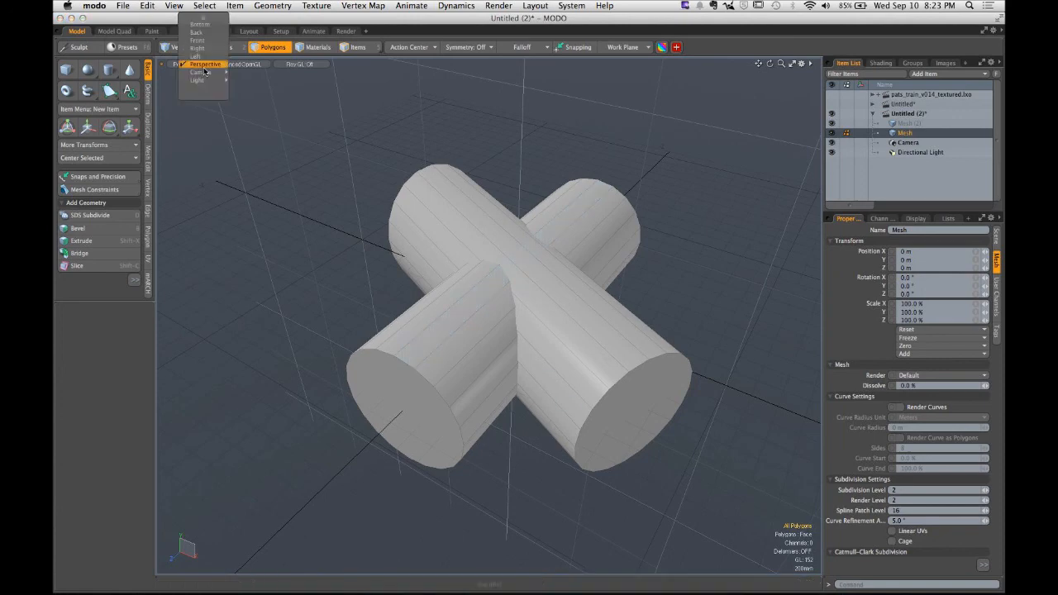
{"action": "left_click", "coordinate": [203, 23]}
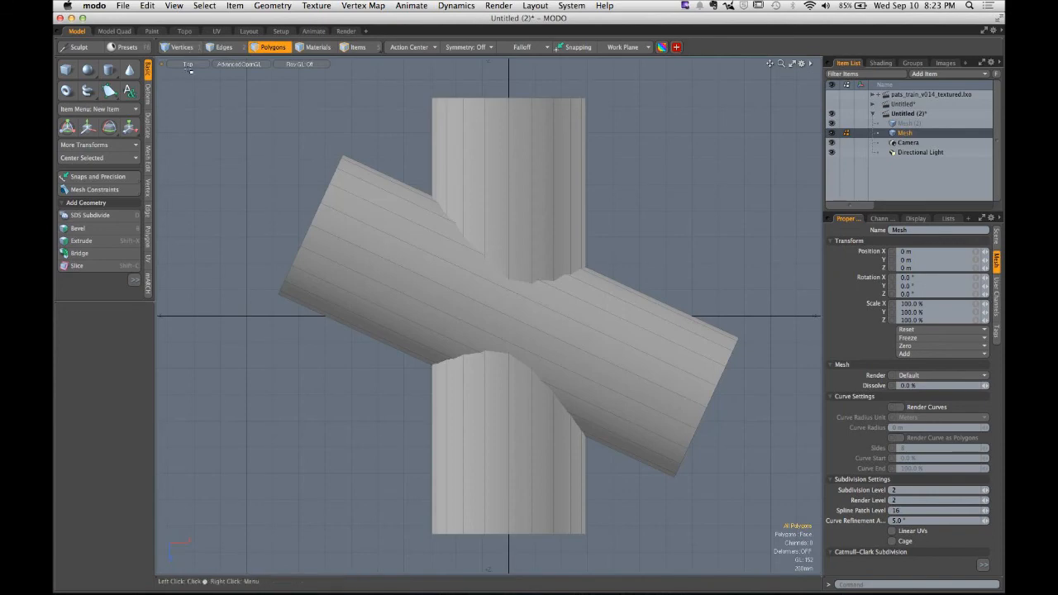
{"action": "left_click", "coordinate": [188, 65]}
{"action": "left_click", "coordinate": [197, 93]}
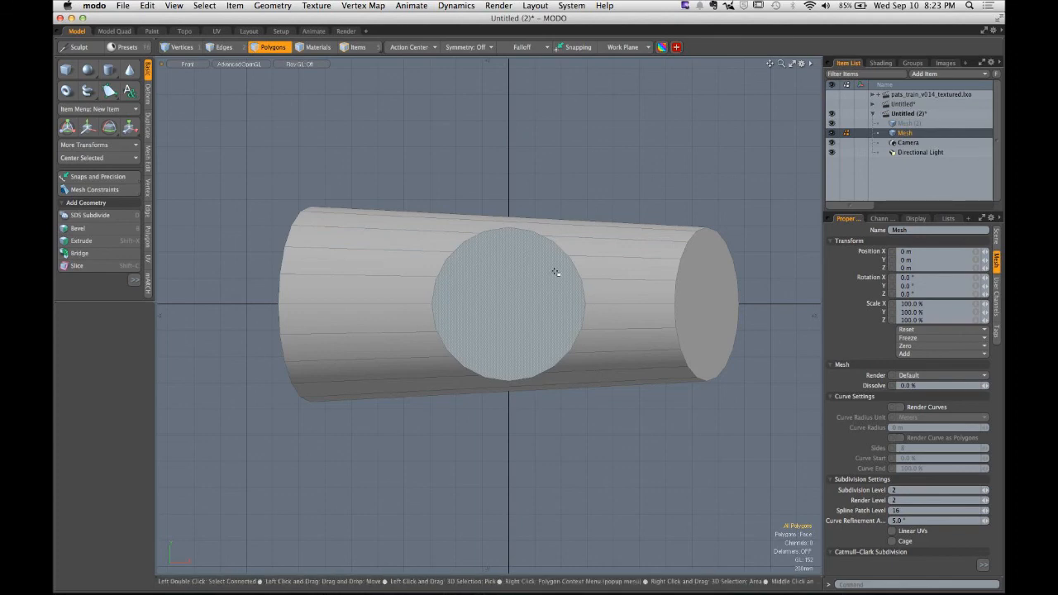
{"action": "key", "text": "ctrl+space"}
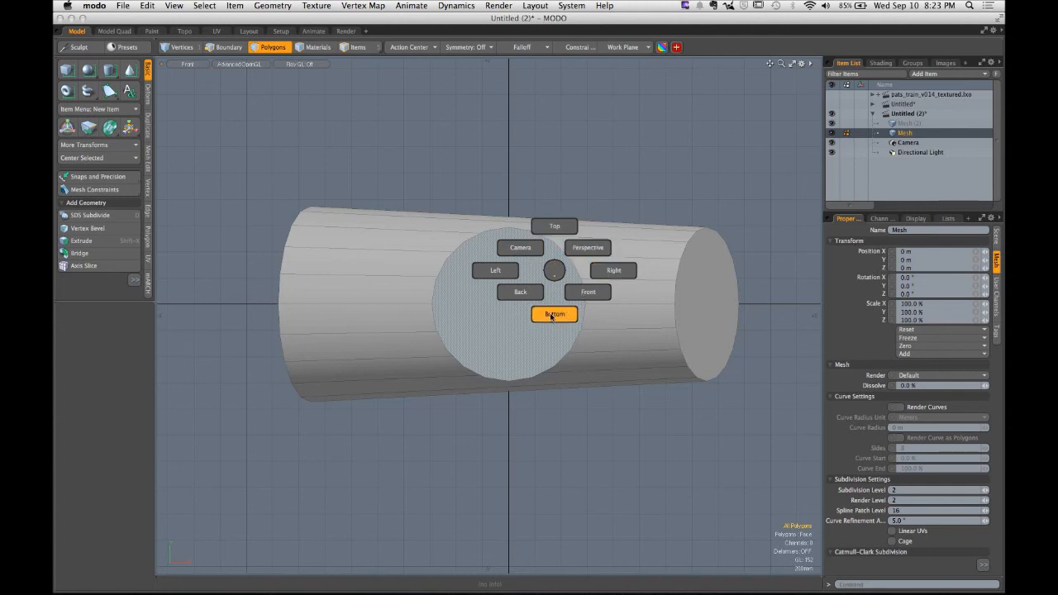
{"action": "left_click", "coordinate": [553, 228]}
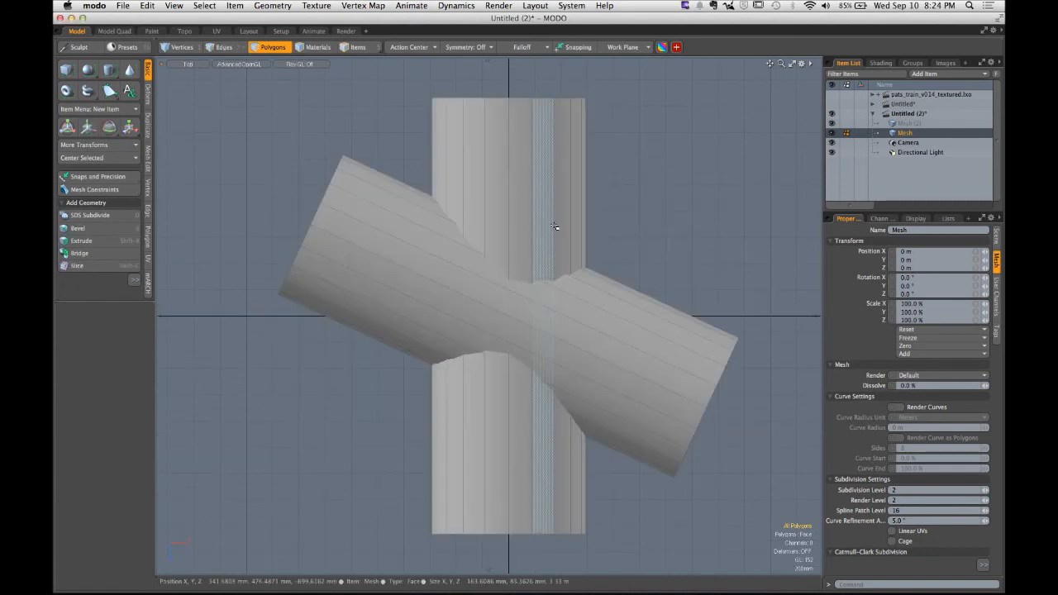
- Switch to vertex selection mode and review the intersecting cylinders from the perspective, front and back views, ending in the Top view
{"action": "key", "text": "ctrl+space"}
{"action": "left_click", "coordinate": [588, 204]}
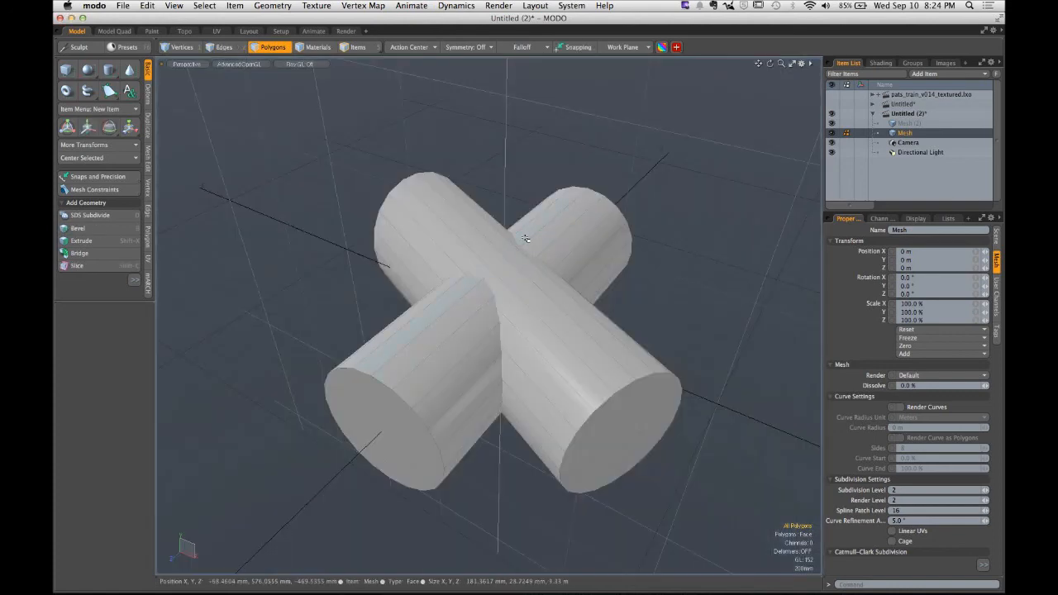
{"action": "key", "text": "1"}
{"action": "key", "text": "ctrl+space"}
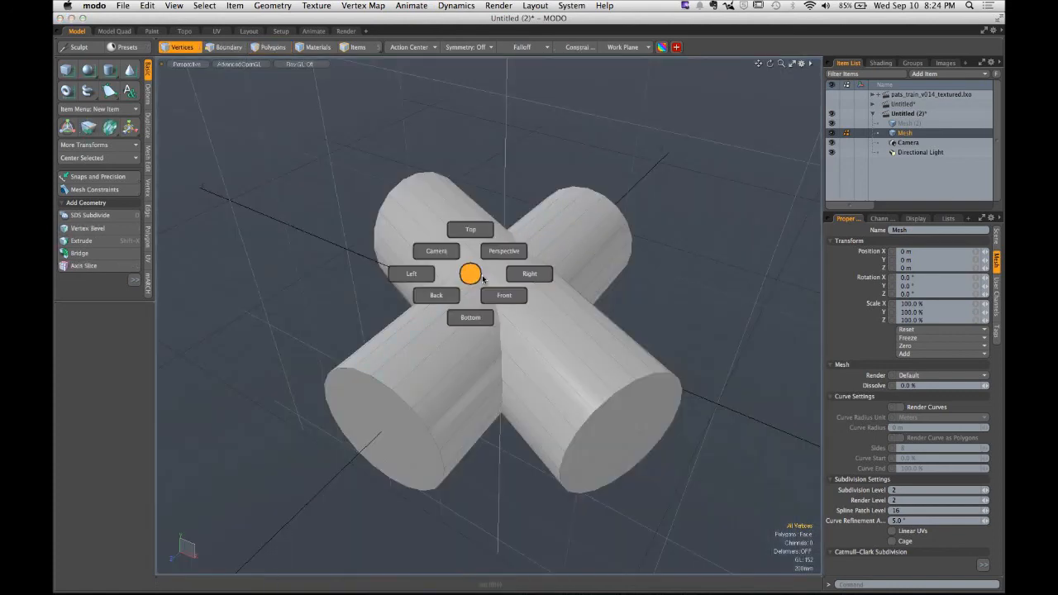
{"action": "left_click", "coordinate": [504, 295]}
{"action": "key", "text": "ctrl+space"}
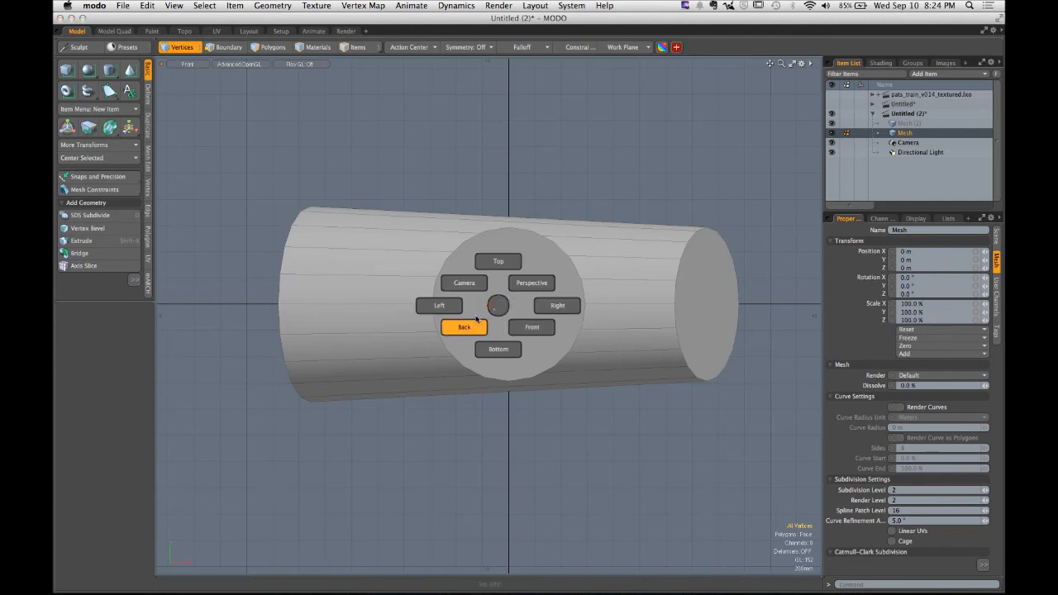
{"action": "left_click", "coordinate": [477, 319]}
{"action": "key", "text": "ctrl+space"}
{"action": "left_click", "coordinate": [498, 266]}
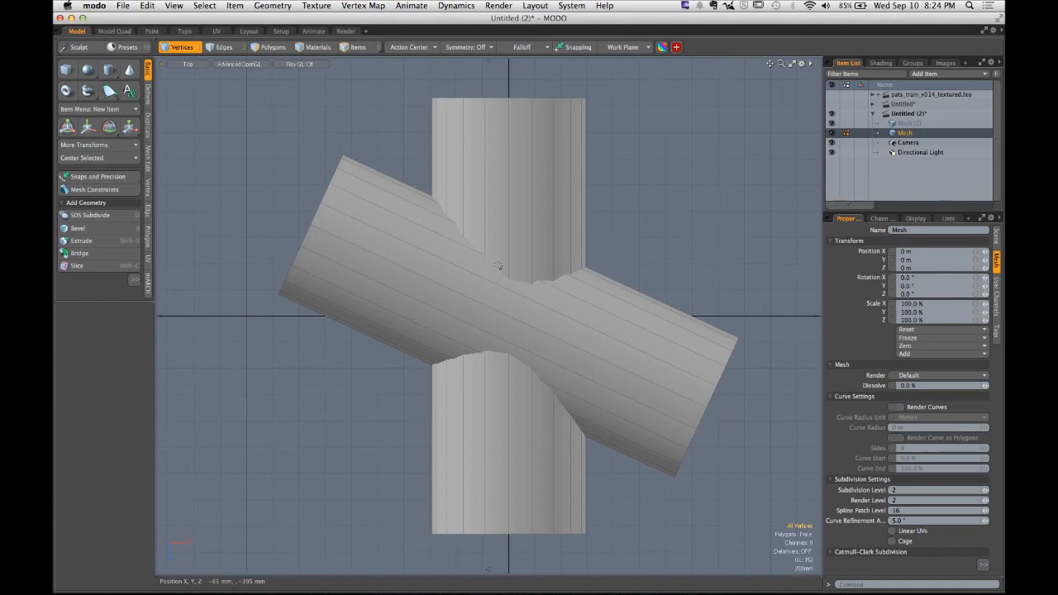
- Switch to Chrome to reread the assignment's submission guidelines and file naming conventions
{"action": "mouse_move", "coordinate": [457, 578]}
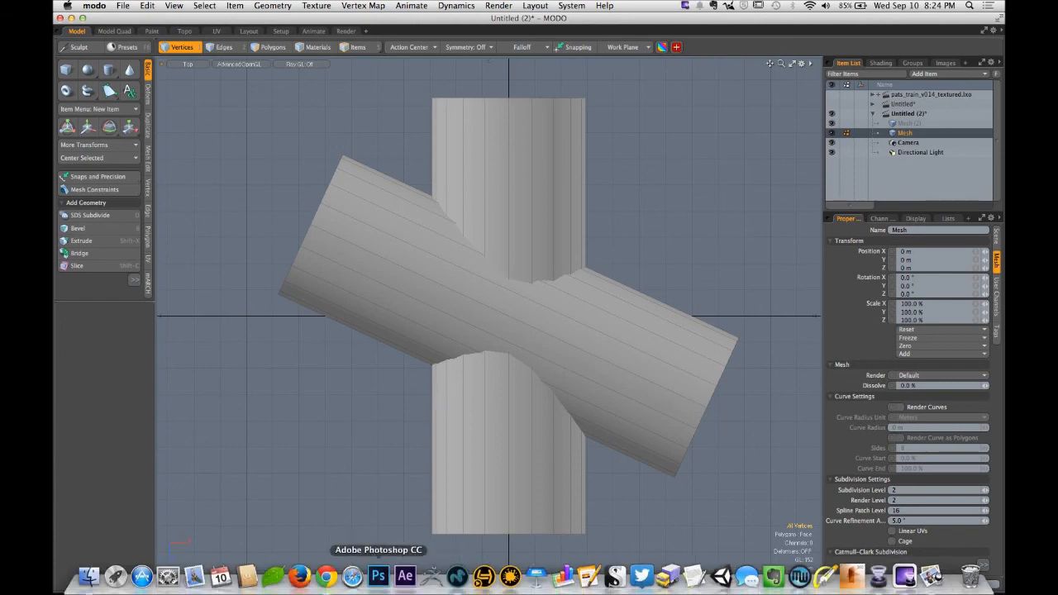
{"action": "left_click", "coordinate": [327, 576]}
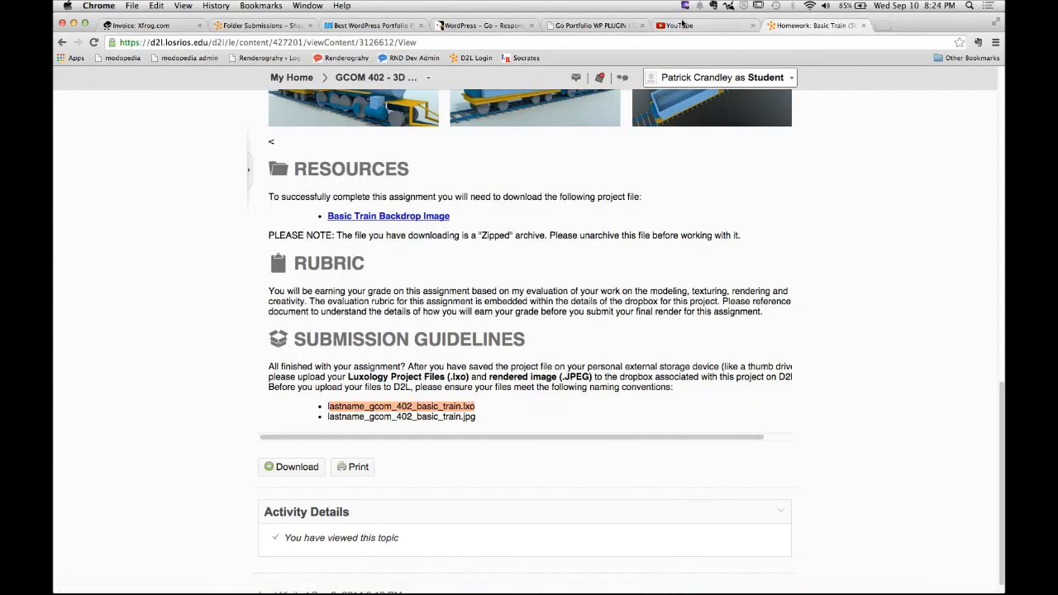